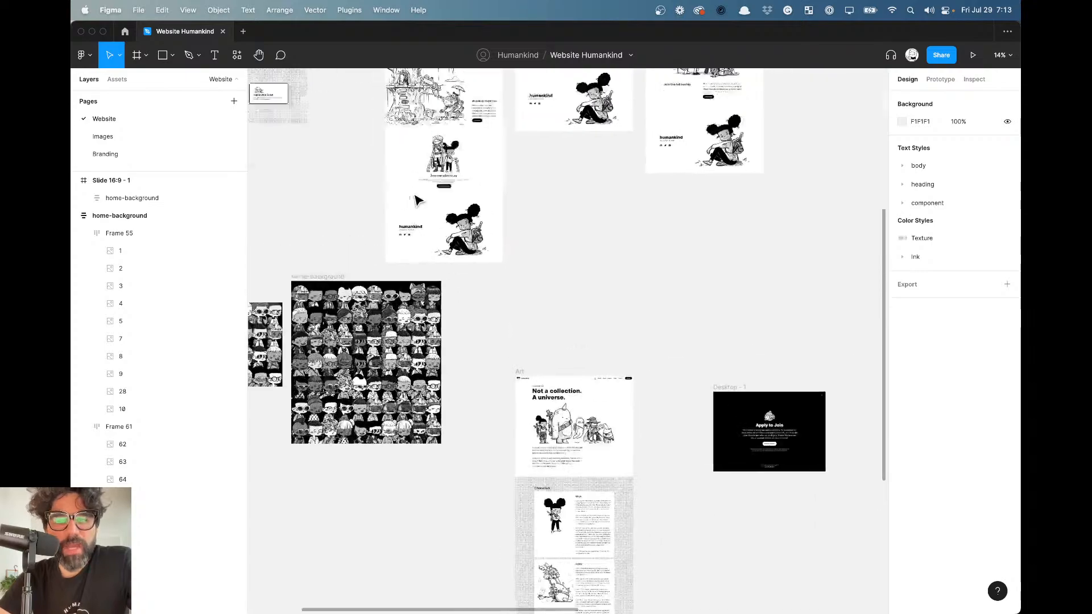
Review the Home, Art, Studios and Fund page designs along with the component frames in the Figma file.
{"action": "scroll", "coordinate": [455, 204], "scroll_direction": "up", "scroll_amount": 5}
{"action": "scroll", "coordinate": [449, 202], "scroll_direction": "up", "scroll_amount": 3}
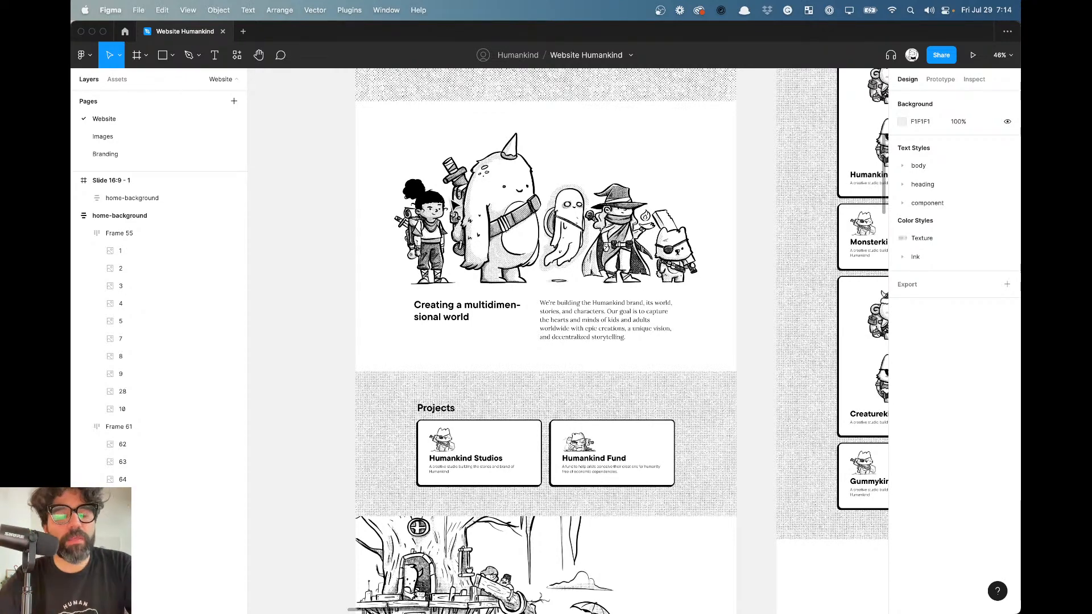
{"action": "key", "text": "super+Tab"}
{"action": "key", "text": "super+Tab"}
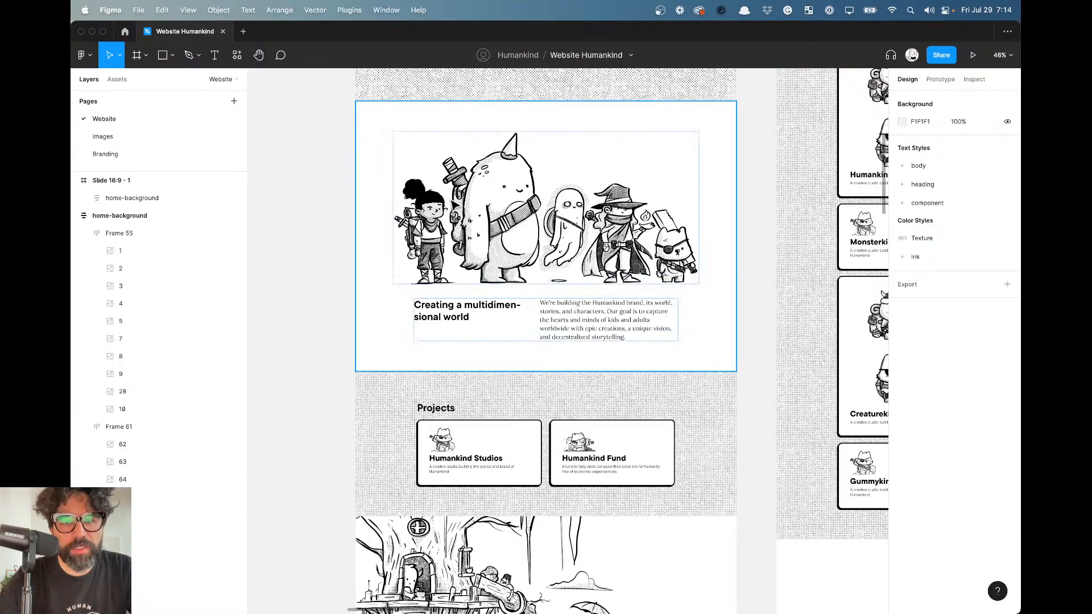
{"action": "scroll", "coordinate": [286, 182], "scroll_direction": "down", "scroll_amount": 5}
{"action": "scroll", "coordinate": [286, 182], "scroll_direction": "up", "scroll_amount": 2}
{"action": "scroll", "coordinate": [427, 179], "scroll_direction": "left", "scroll_amount": 5}
{"action": "scroll", "coordinate": [426, 179], "scroll_direction": "down", "scroll_amount": 2}
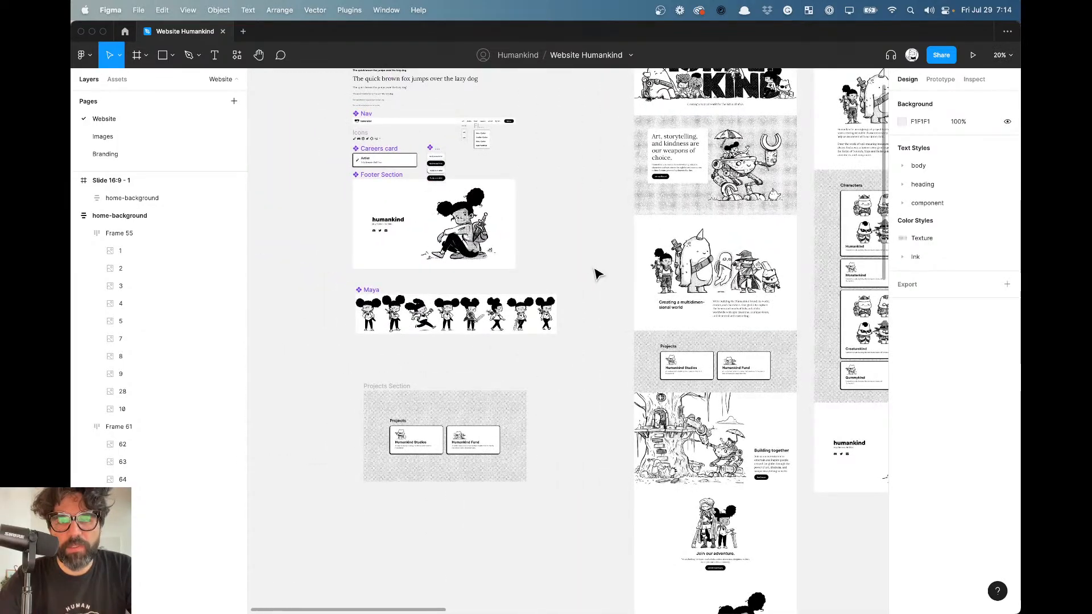
{"action": "scroll", "coordinate": [597, 274], "scroll_direction": "right", "scroll_amount": 10}
{"action": "scroll", "coordinate": [596, 275], "scroll_direction": "right", "scroll_amount": 10}
{"action": "scroll", "coordinate": [596, 275], "scroll_direction": "down", "scroll_amount": 2}
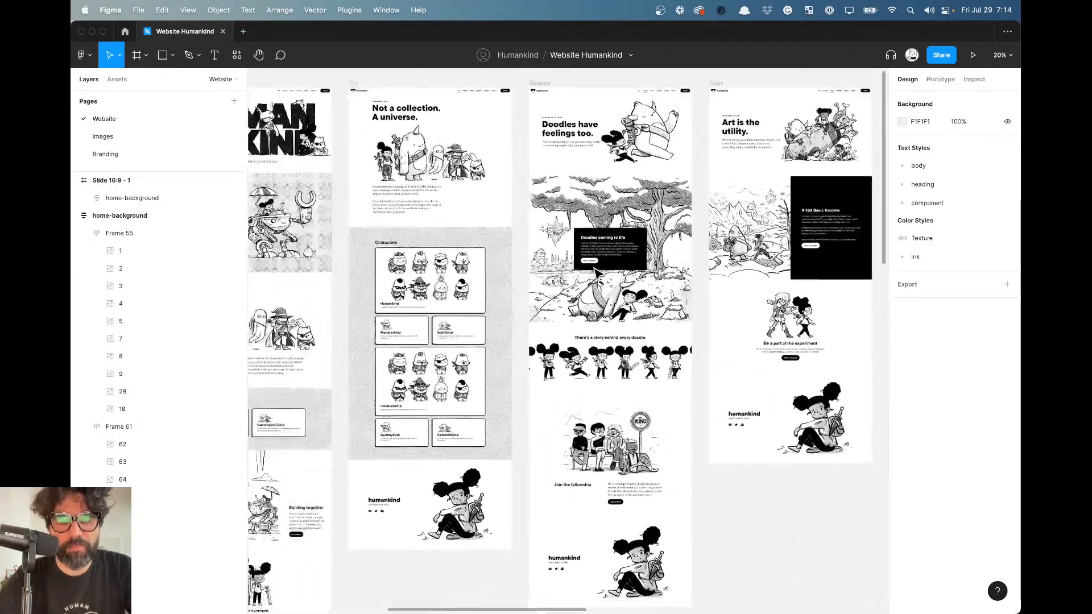
{"action": "scroll", "coordinate": [594, 270], "scroll_direction": "right", "scroll_amount": 6}
{"action": "scroll", "coordinate": [594, 269], "scroll_direction": "up", "scroll_amount": 2}
{"action": "scroll", "coordinate": [594, 269], "scroll_direction": "left", "scroll_amount": 3}
Switch to the Webflow project in Chrome and examine the built Home page's hero, story and projects sections.
{"action": "key", "text": "super+Tab"}
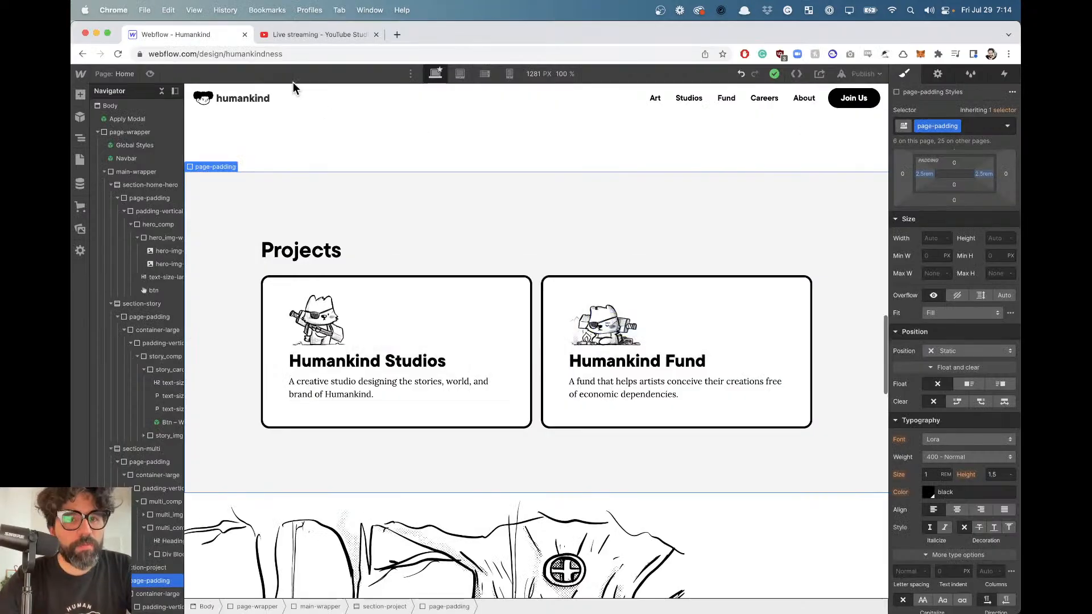
{"action": "scroll", "coordinate": [392, 232], "scroll_direction": "down", "scroll_amount": 20}
{"action": "scroll", "coordinate": [393, 233], "scroll_direction": "up", "scroll_amount": 20}
{"action": "scroll", "coordinate": [392, 232], "scroll_direction": "down", "scroll_amount": 4}
{"action": "scroll", "coordinate": [393, 232], "scroll_direction": "down", "scroll_amount": 8}
{"action": "scroll", "coordinate": [392, 232], "scroll_direction": "up", "scroll_amount": 12}
{"action": "scroll", "coordinate": [393, 232], "scroll_direction": "down", "scroll_amount": 8}
{"action": "scroll", "coordinate": [393, 232], "scroll_direction": "up", "scroll_amount": 4}
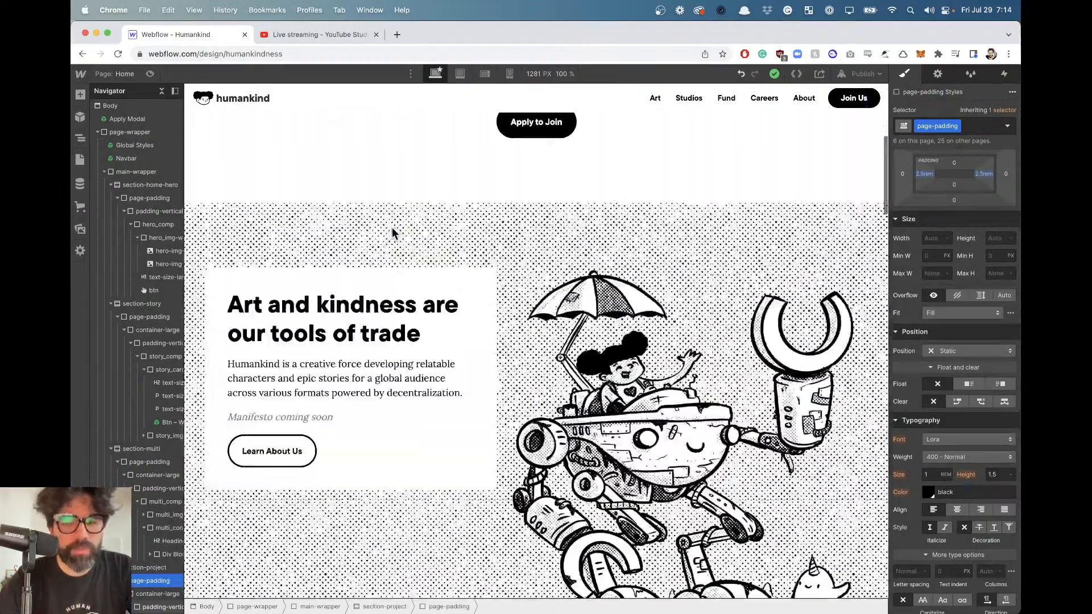
{"action": "scroll", "coordinate": [393, 232], "scroll_direction": "down", "scroll_amount": 10}
Switch to Figma and examine the character grid in the home-background frame up close.
{"action": "key", "text": "super+Tab"}
{"action": "scroll", "coordinate": [300, 435], "scroll_direction": "left", "scroll_amount": 10}
{"action": "scroll", "coordinate": [302, 435], "scroll_direction": "down", "scroll_amount": 1}
{"action": "scroll", "coordinate": [301, 435], "scroll_direction": "up", "scroll_amount": 5}
{"action": "scroll", "coordinate": [301, 436], "scroll_direction": "left", "scroll_amount": 10}
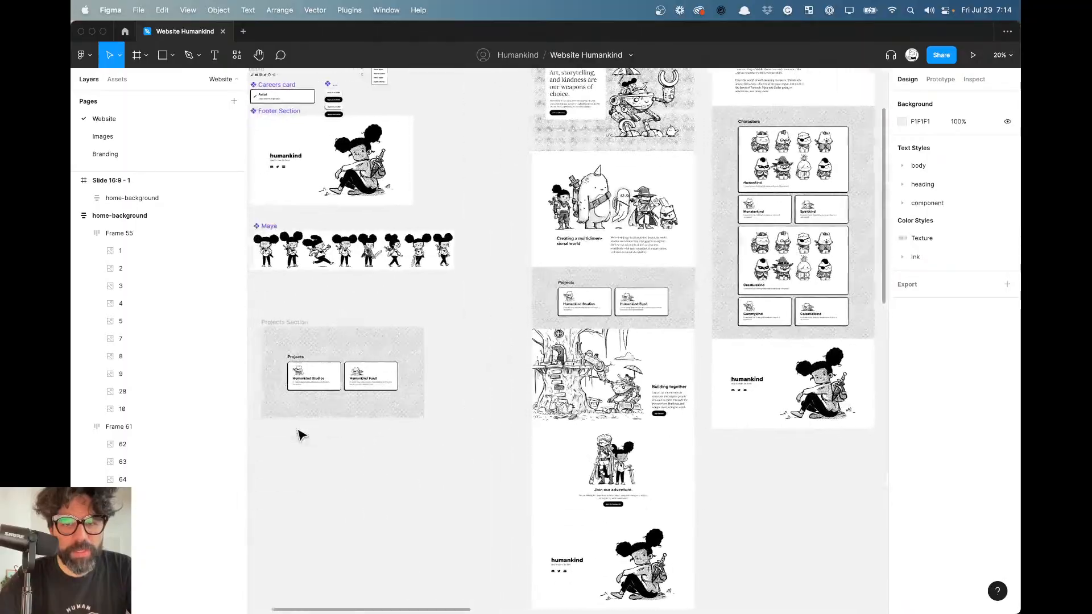
{"action": "scroll", "coordinate": [365, 349], "scroll_direction": "down", "scroll_amount": 10}
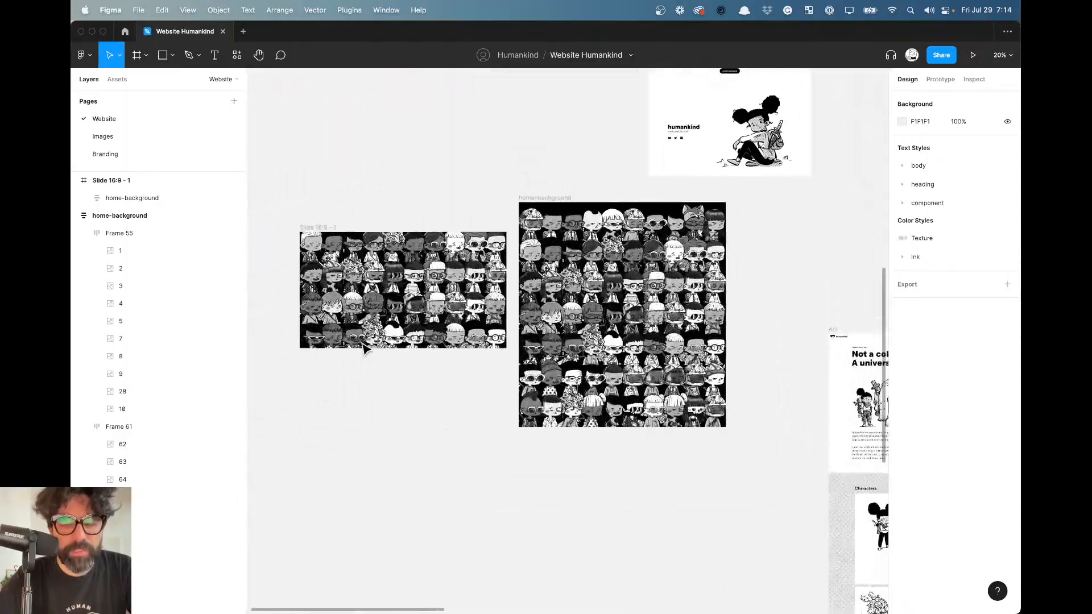
{"action": "scroll", "coordinate": [618, 258], "scroll_direction": "up", "scroll_amount": 5}
{"action": "scroll", "coordinate": [617, 259], "scroll_direction": "up", "scroll_amount": 10}
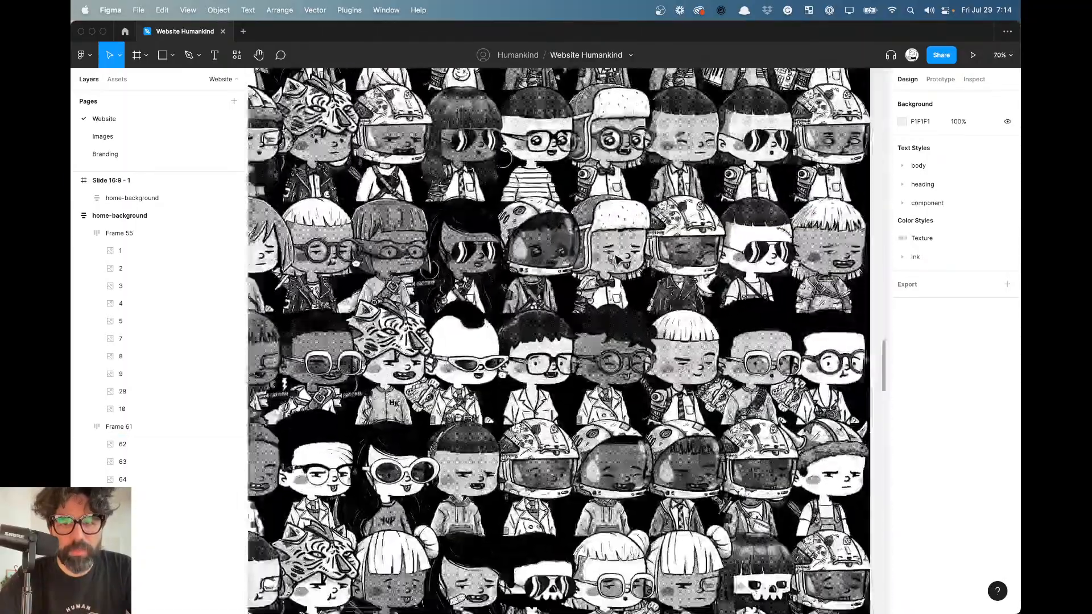
{"action": "scroll", "coordinate": [618, 260], "scroll_direction": "up", "scroll_amount": 3}
{"action": "scroll", "coordinate": [619, 260], "scroll_direction": "up", "scroll_amount": 4}
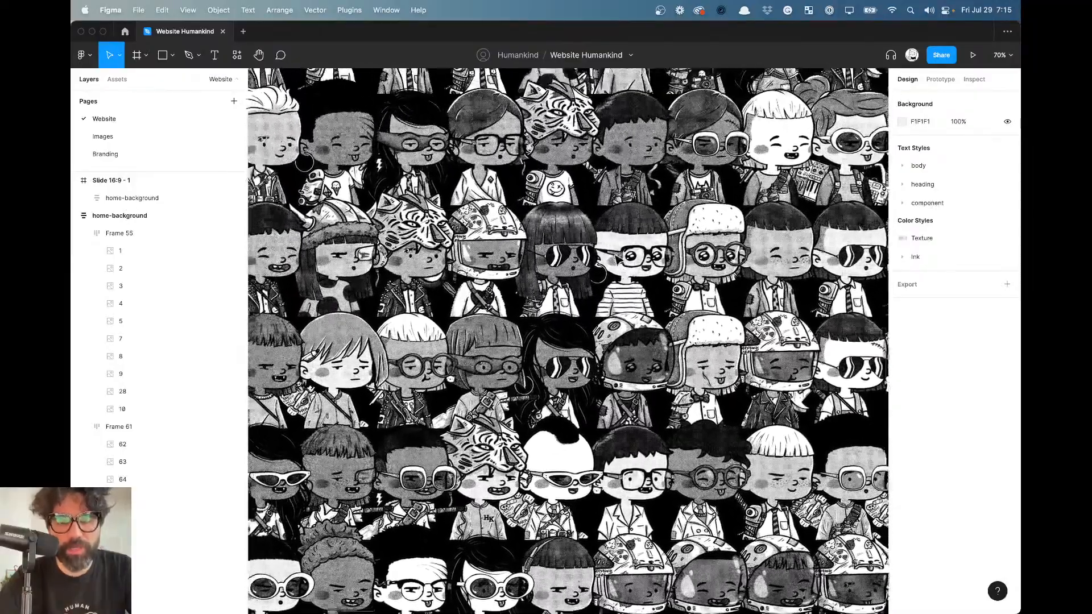
{"action": "scroll", "coordinate": [618, 259], "scroll_direction": "up", "scroll_amount": 7}
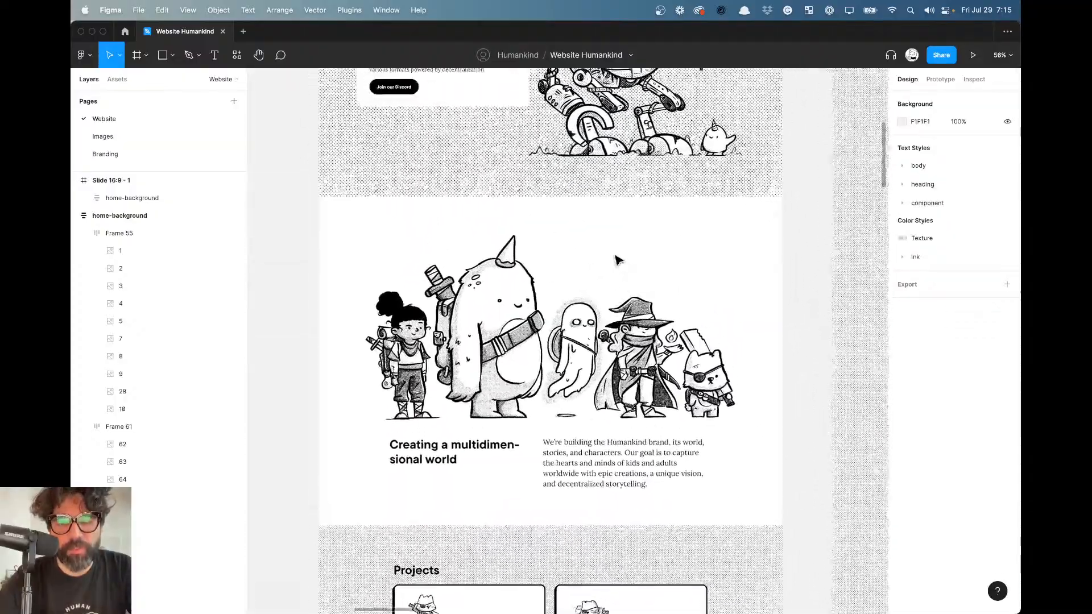
Compare the home-background character grid with the overall set of website page designs.
{"action": "scroll", "coordinate": [619, 259], "scroll_direction": "down", "scroll_amount": 20}
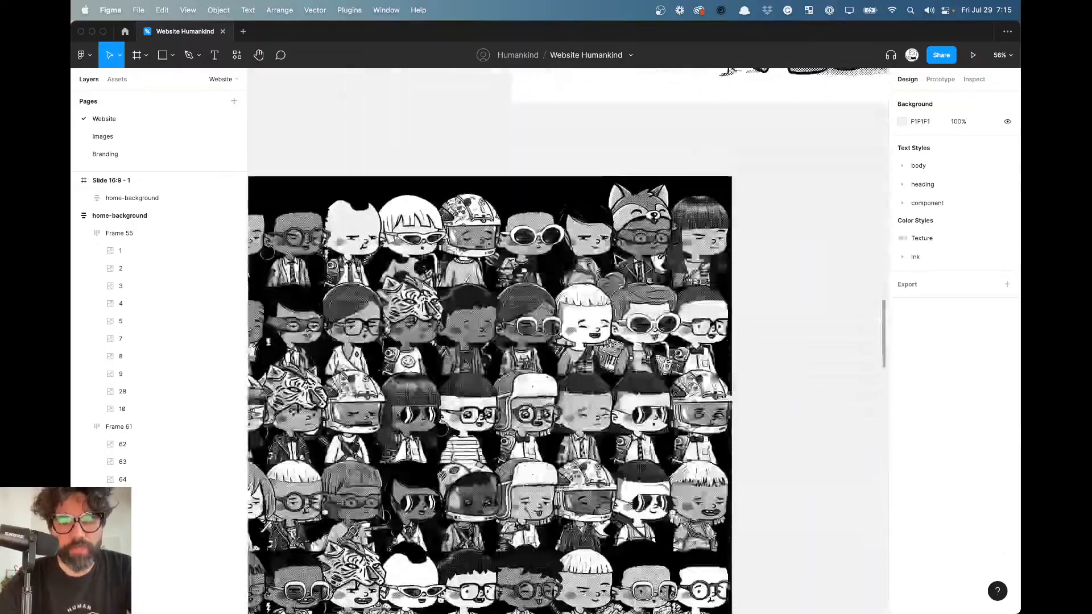
{"action": "scroll", "coordinate": [619, 259], "scroll_direction": "left", "scroll_amount": 4}
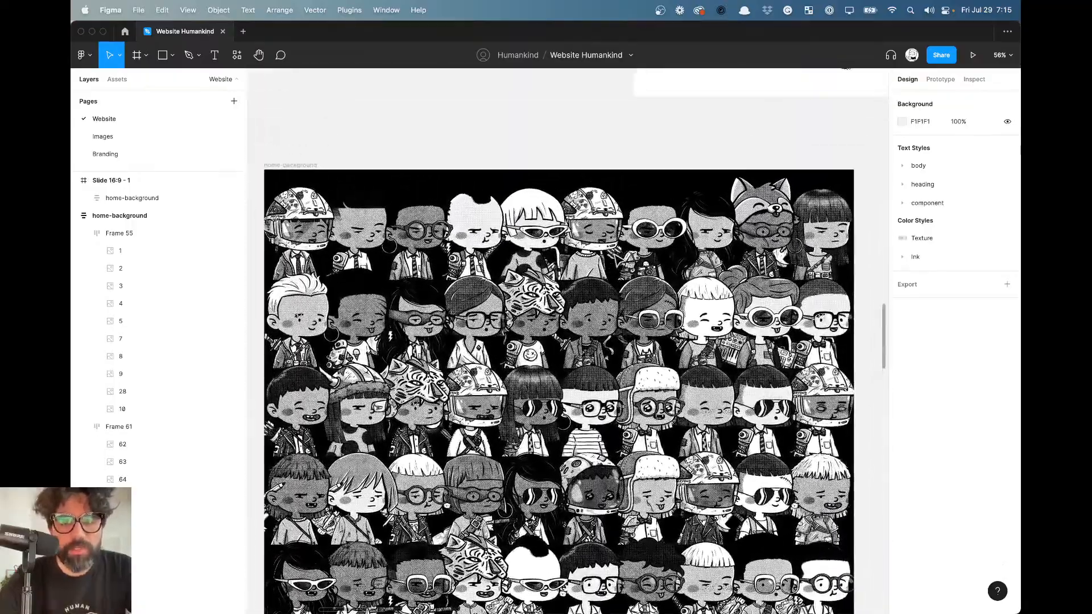
{"action": "scroll", "coordinate": [615, 260], "scroll_direction": "down", "scroll_amount": 2}
{"action": "scroll", "coordinate": [615, 260], "scroll_direction": "right", "scroll_amount": 13}
{"action": "scroll", "coordinate": [615, 260], "scroll_direction": "up", "scroll_amount": 5}
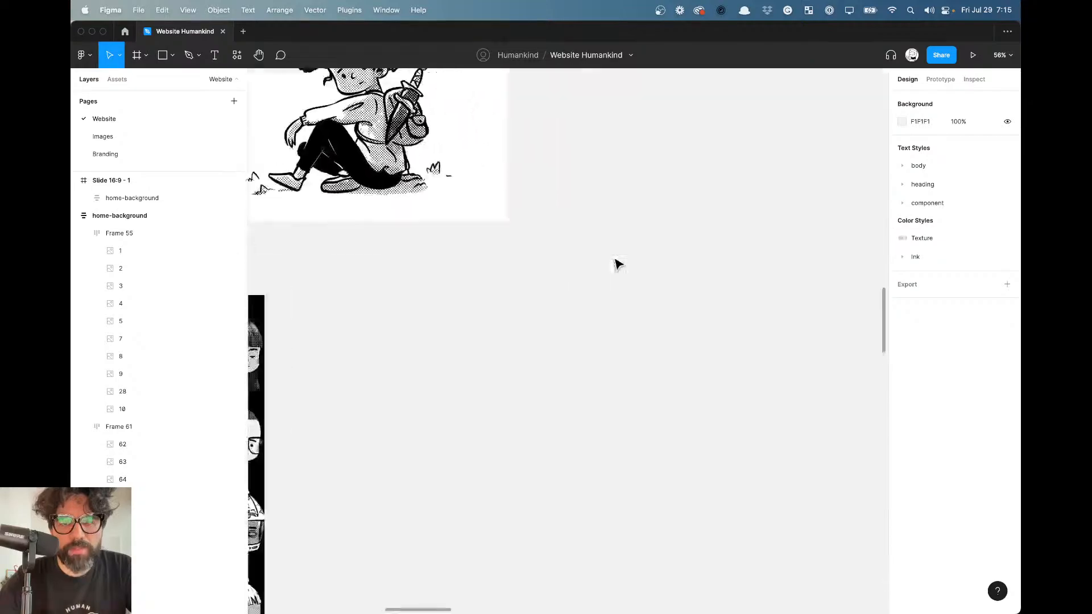
{"action": "scroll", "coordinate": [619, 265], "scroll_direction": "down", "scroll_amount": 10}
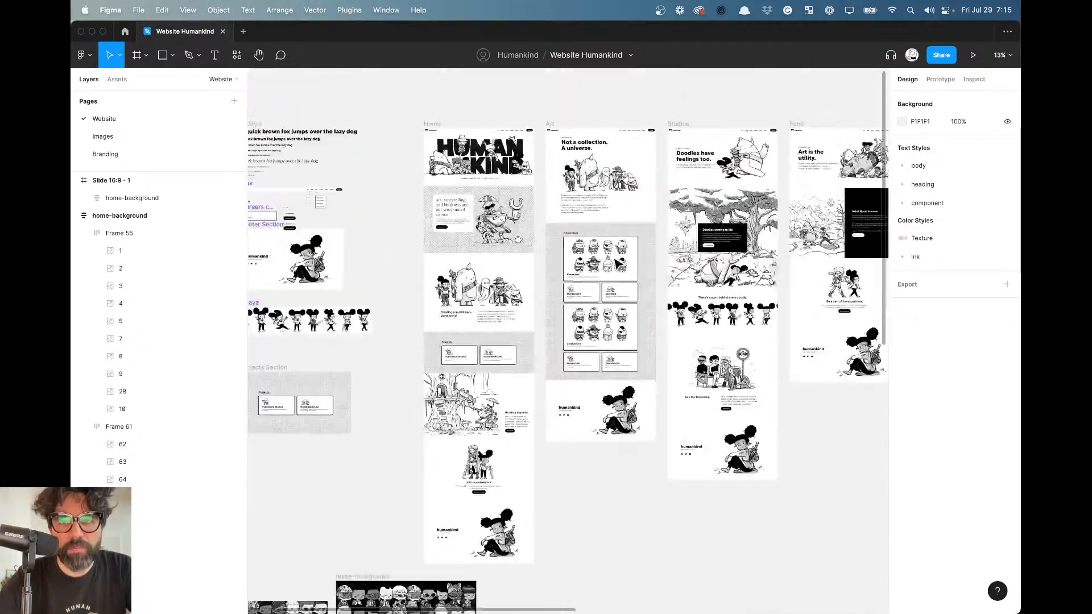
{"action": "scroll", "coordinate": [618, 264], "scroll_direction": "down", "scroll_amount": 5}
{"action": "scroll", "coordinate": [618, 264], "scroll_direction": "left", "scroll_amount": 5}
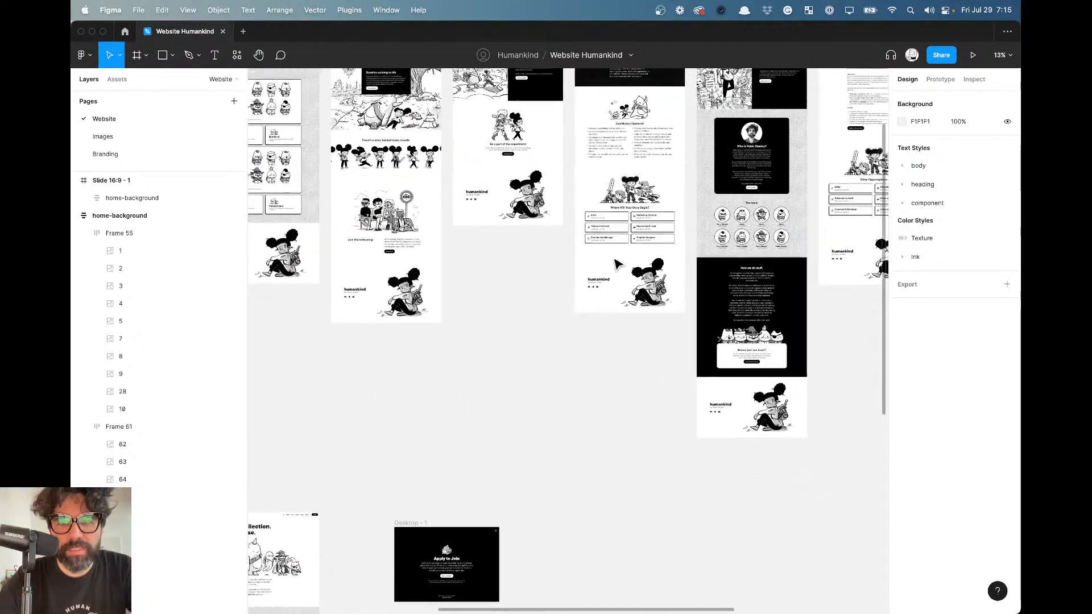
{"action": "scroll", "coordinate": [618, 263], "scroll_direction": "up", "scroll_amount": 1}
{"action": "scroll", "coordinate": [618, 263], "scroll_direction": "up", "scroll_amount": 4}
{"action": "scroll", "coordinate": [618, 263], "scroll_direction": "left", "scroll_amount": 3}
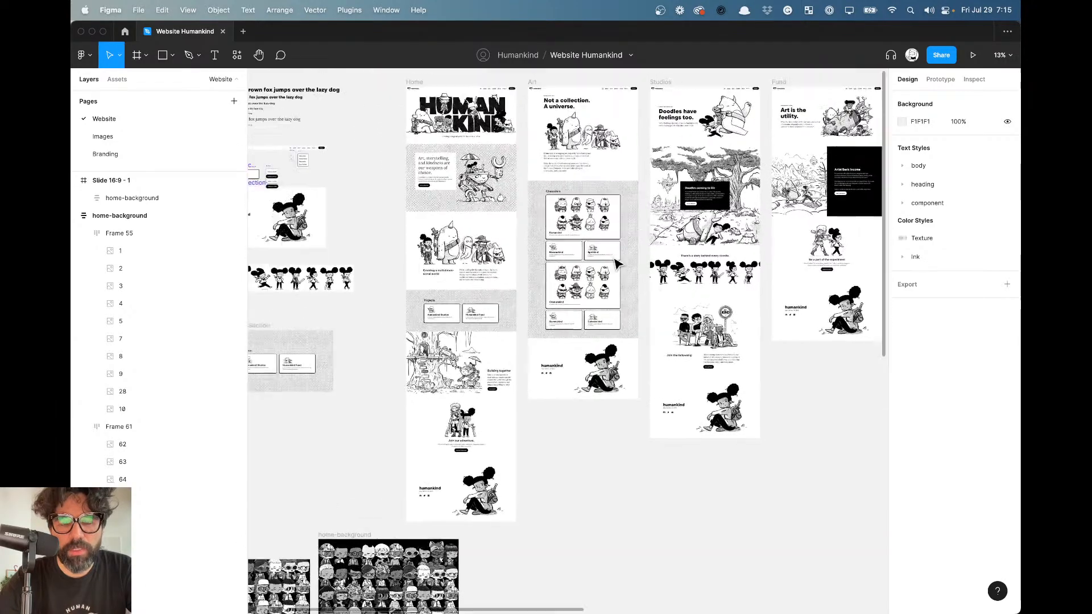
Switch to Webflow in Chrome and examine the Projects section of the built Home page.
{"action": "key", "text": "super+Tab"}
{"action": "scroll", "coordinate": [614, 262], "scroll_direction": "down", "scroll_amount": 10}
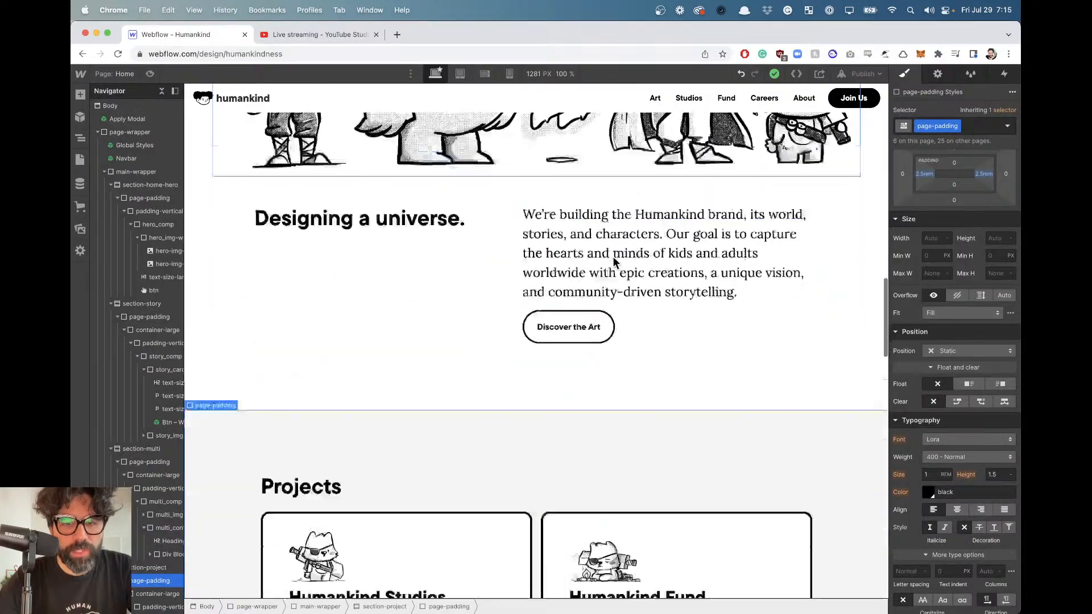
{"action": "scroll", "coordinate": [613, 263], "scroll_direction": "up", "scroll_amount": 5}
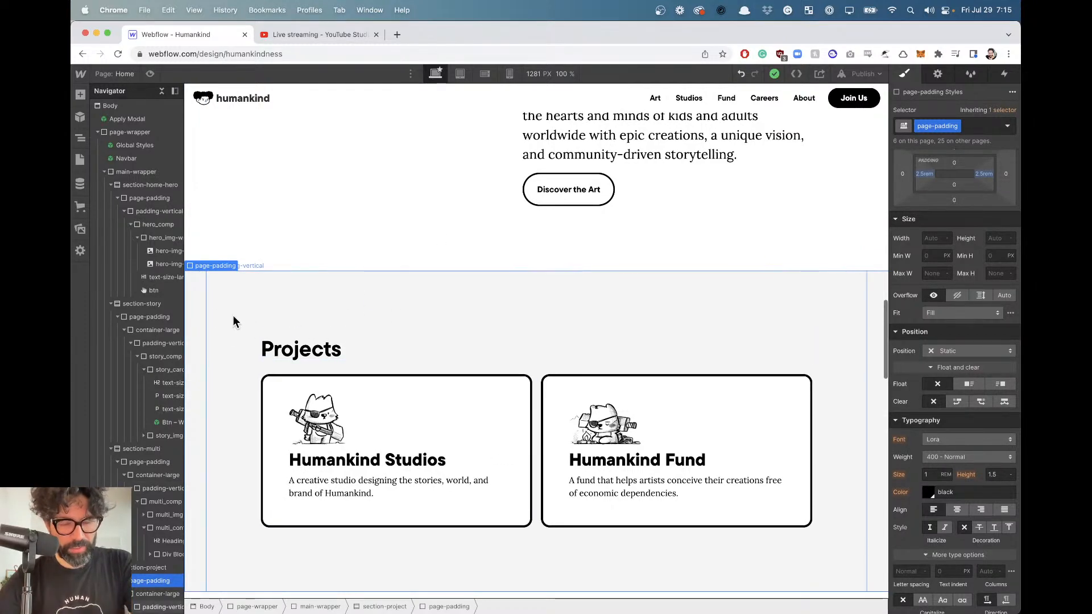
Switch to Figma and place a copy of the Home frame's Projects Section on the empty canvas above Slide 16:9 - 1.
{"action": "key", "text": "super+Tab"}
{"action": "scroll", "coordinate": [552, 337], "scroll_direction": "left", "scroll_amount": 10}
{"action": "scroll", "coordinate": [552, 338], "scroll_direction": "down", "scroll_amount": 5}
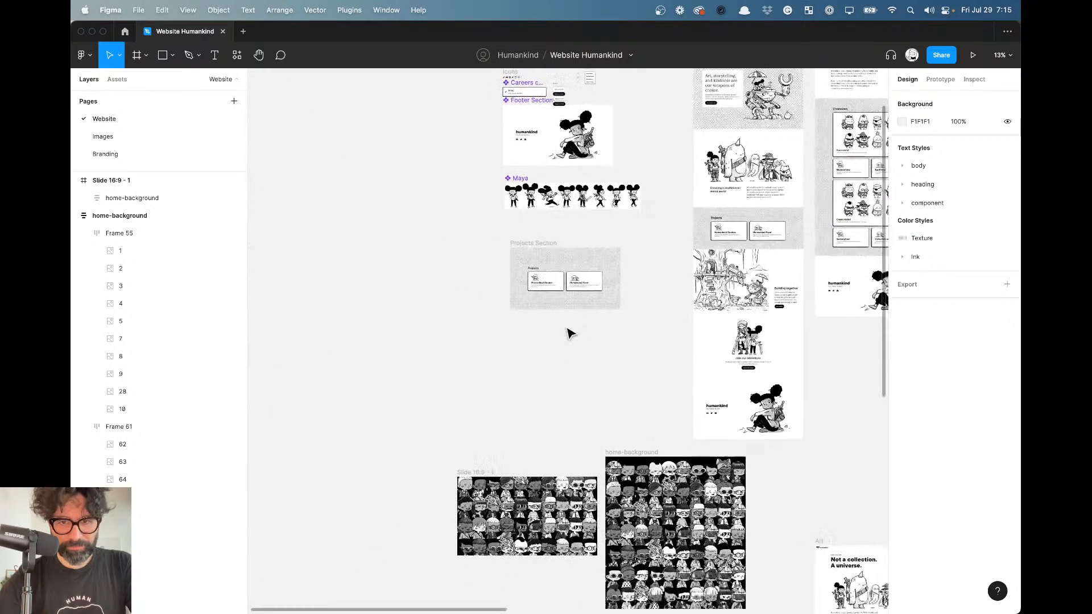
{"action": "scroll", "coordinate": [579, 392], "scroll_direction": "right", "scroll_amount": 10}
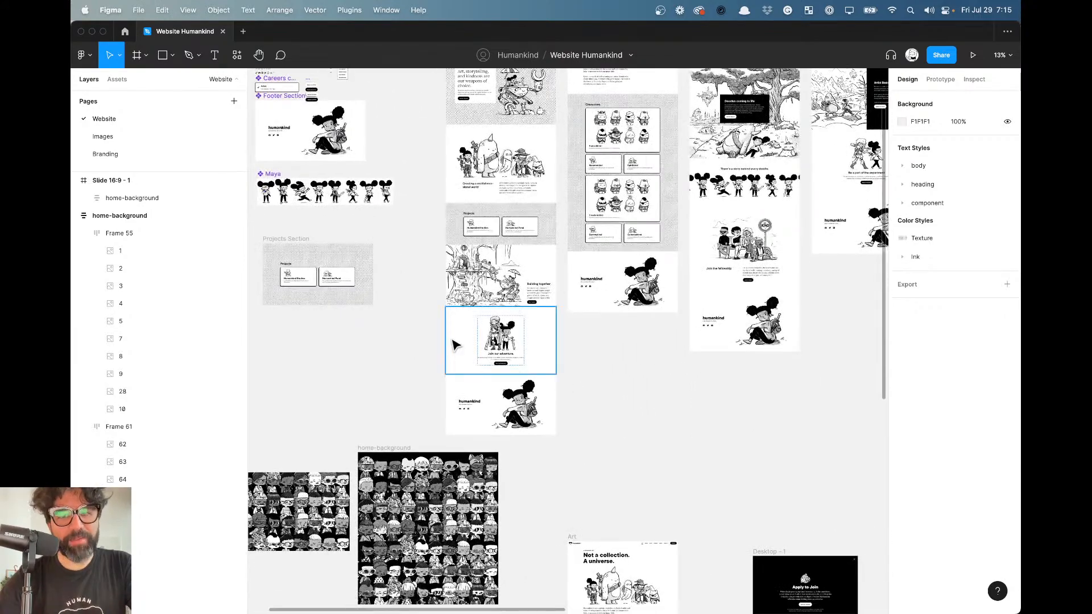
{"action": "scroll", "coordinate": [488, 225], "scroll_direction": "left", "scroll_amount": 3}
{"action": "scroll", "coordinate": [487, 226], "scroll_direction": "down", "scroll_amount": 1}
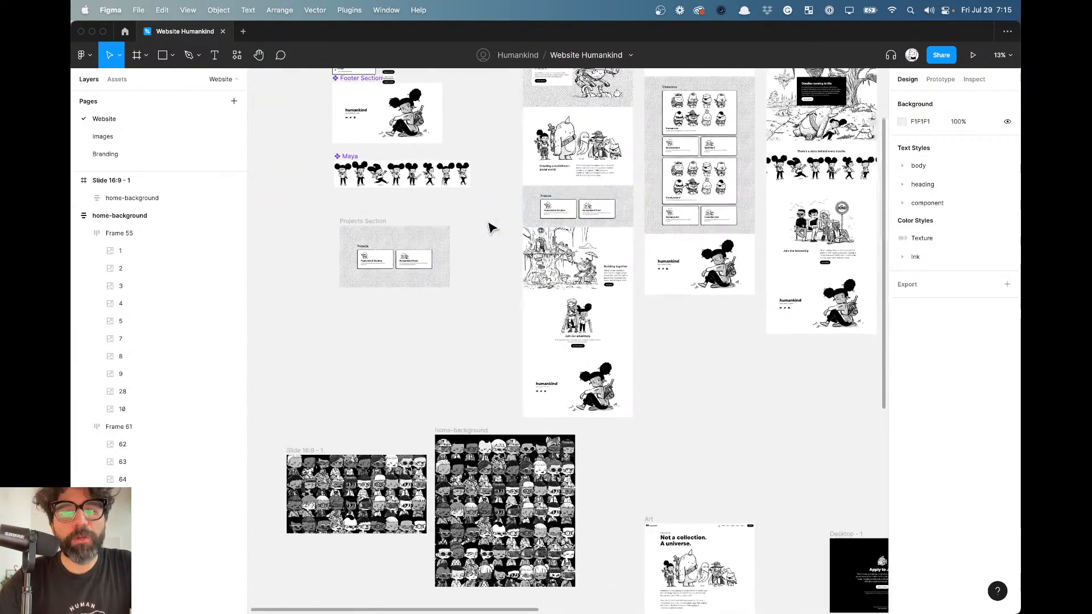
{"action": "scroll", "coordinate": [547, 199], "scroll_direction": "down", "scroll_amount": 2}
{"action": "scroll", "coordinate": [547, 200], "scroll_direction": "left", "scroll_amount": 2}
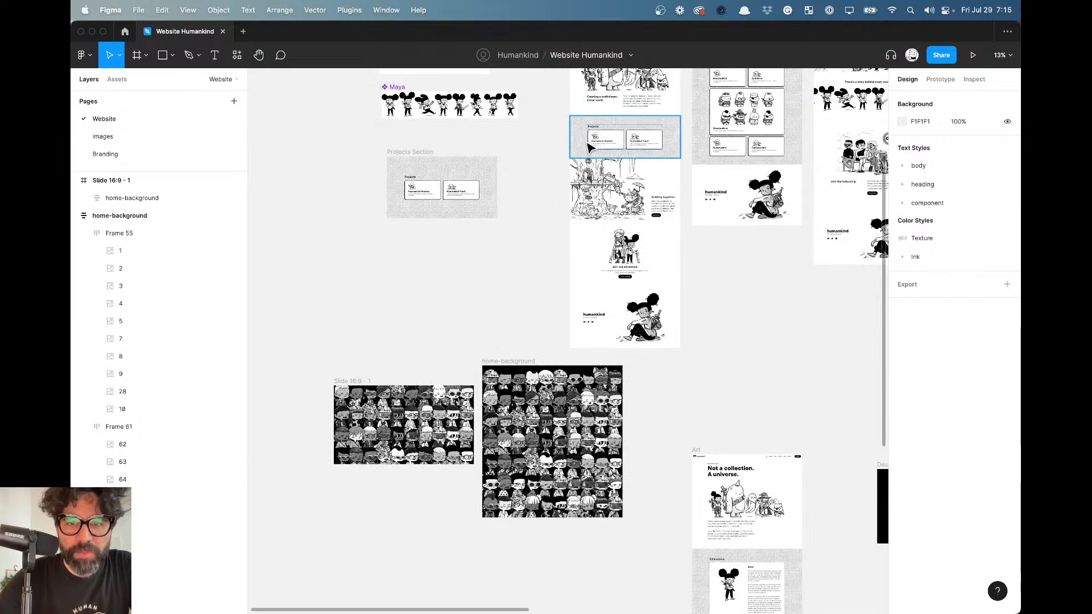
{"action": "left_click_drag", "start_coordinate": [579, 129], "coordinate": [350, 330]}
{"action": "scroll", "coordinate": [768, 611], "scroll_direction": "up", "scroll_amount": 3}
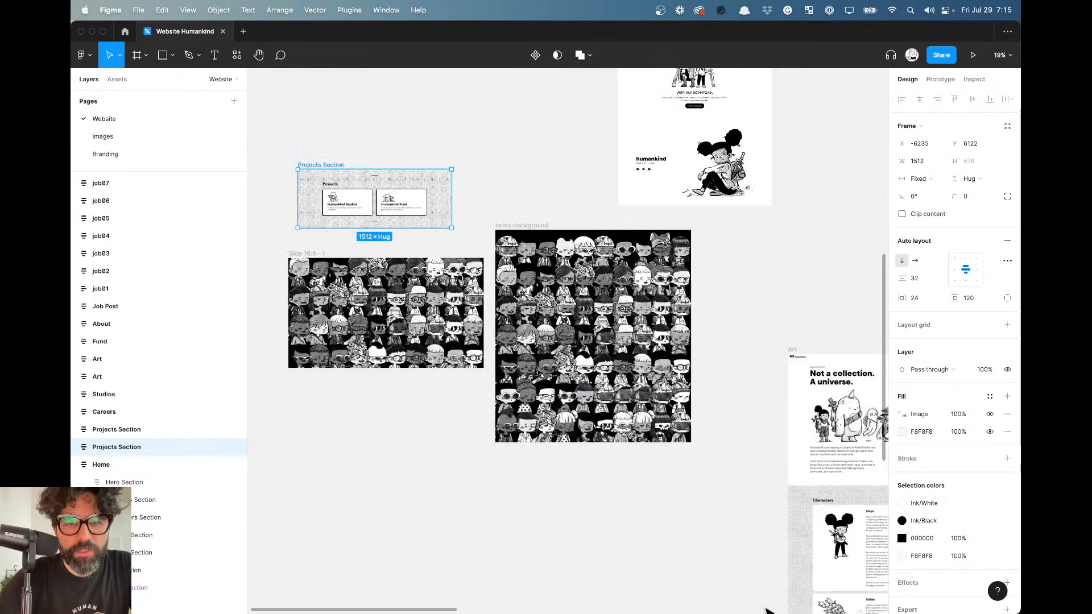
Select the home-background frame and collapse its layer tree, including Frame 55 and Frame 61.
{"action": "left_click", "coordinate": [394, 201]}
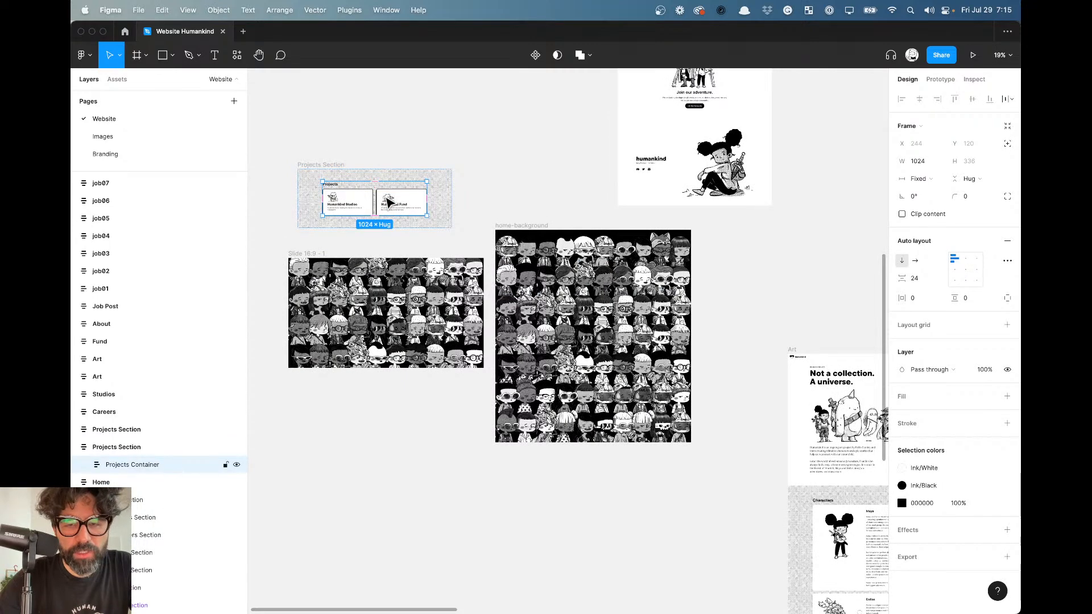
{"action": "left_click", "coordinate": [506, 226]}
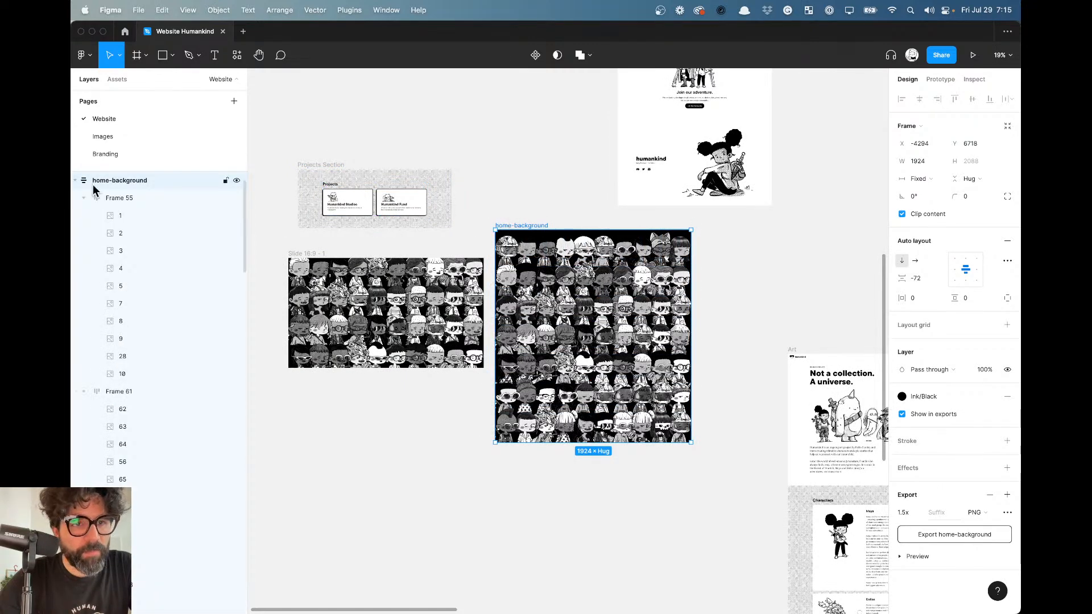
{"action": "left_click", "coordinate": [83, 198]}
{"action": "left_click", "coordinate": [84, 216]}
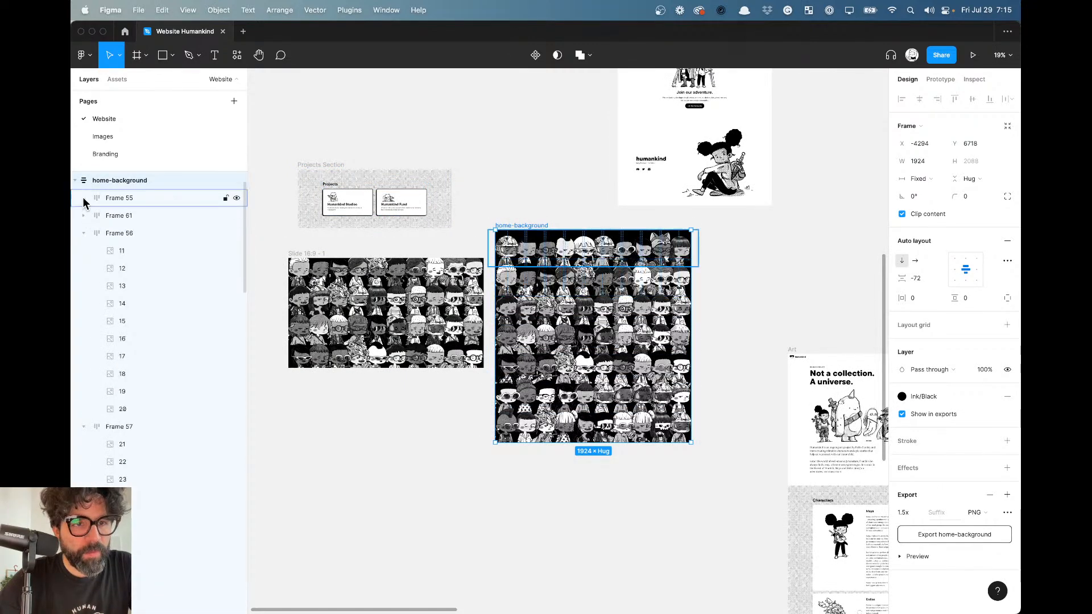
{"action": "left_click", "coordinate": [75, 180]}
Examine the rows of characters in the selected home-background frame at close range, then clear the selection.
{"action": "key", "text": "shift+2"}
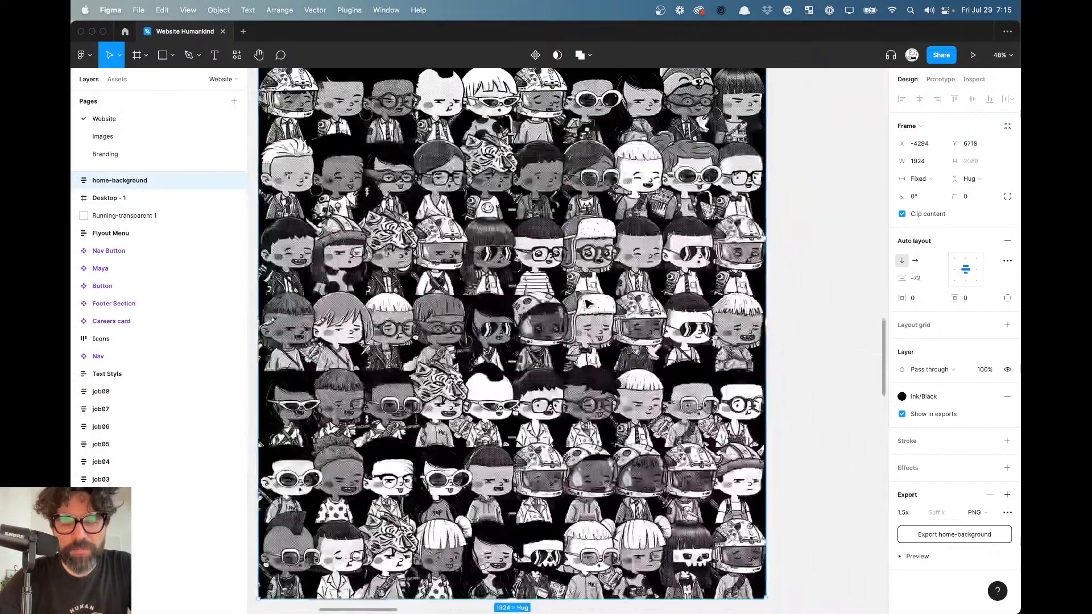
{"action": "scroll", "coordinate": [512, 334], "scroll_direction": "down", "scroll_amount": 3}
{"action": "scroll", "coordinate": [512, 336], "scroll_direction": "up", "scroll_amount": 4}
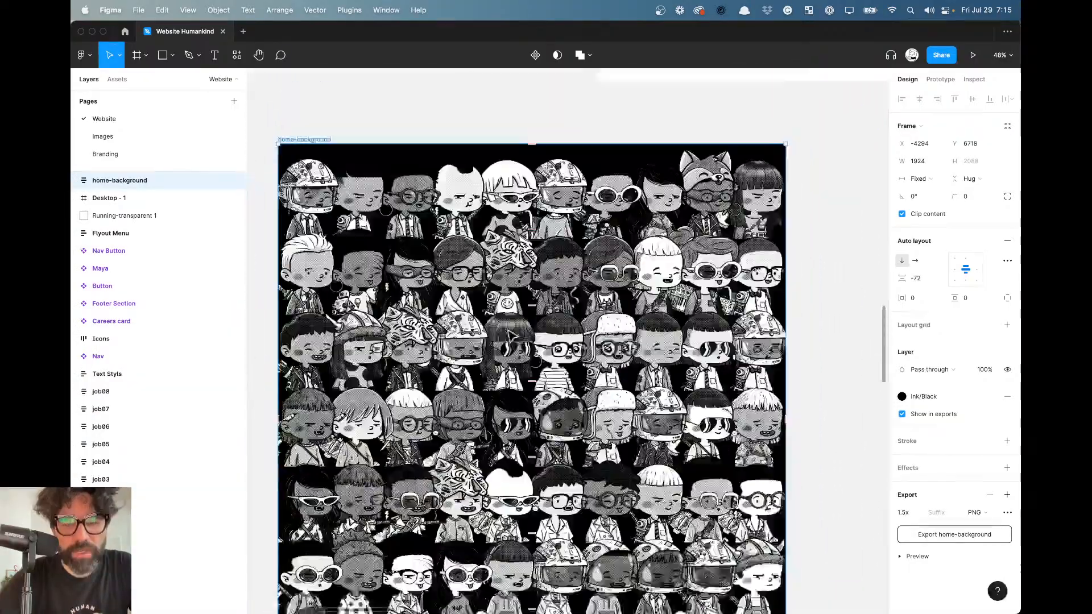
{"action": "scroll", "coordinate": [524, 268], "scroll_direction": "left", "scroll_amount": 3}
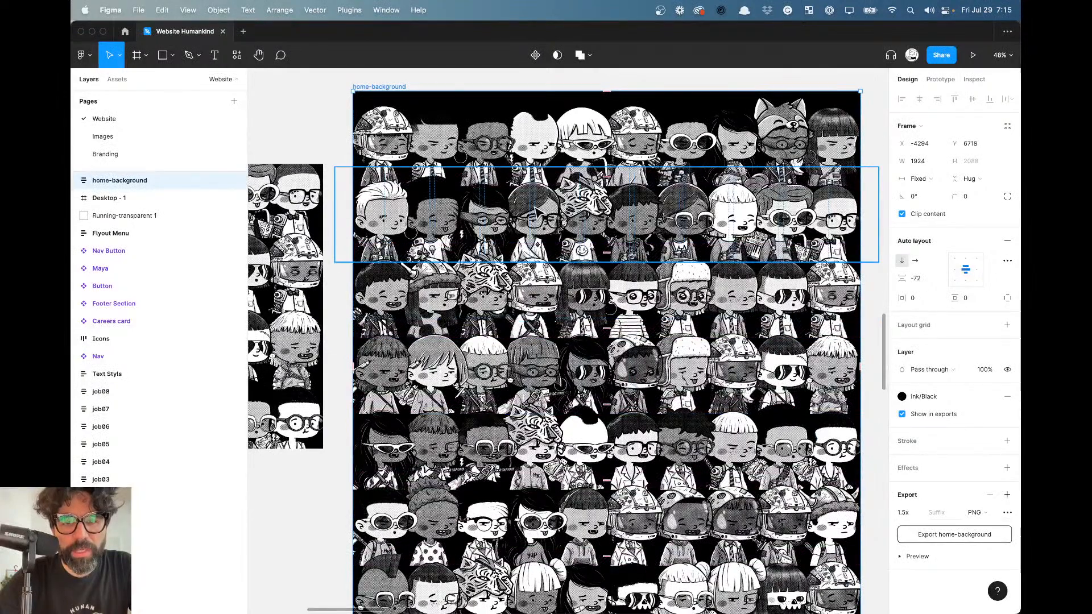
{"action": "scroll", "coordinate": [536, 212], "scroll_direction": "down", "scroll_amount": 1}
{"action": "scroll", "coordinate": [536, 212], "scroll_direction": "right", "scroll_amount": 3}
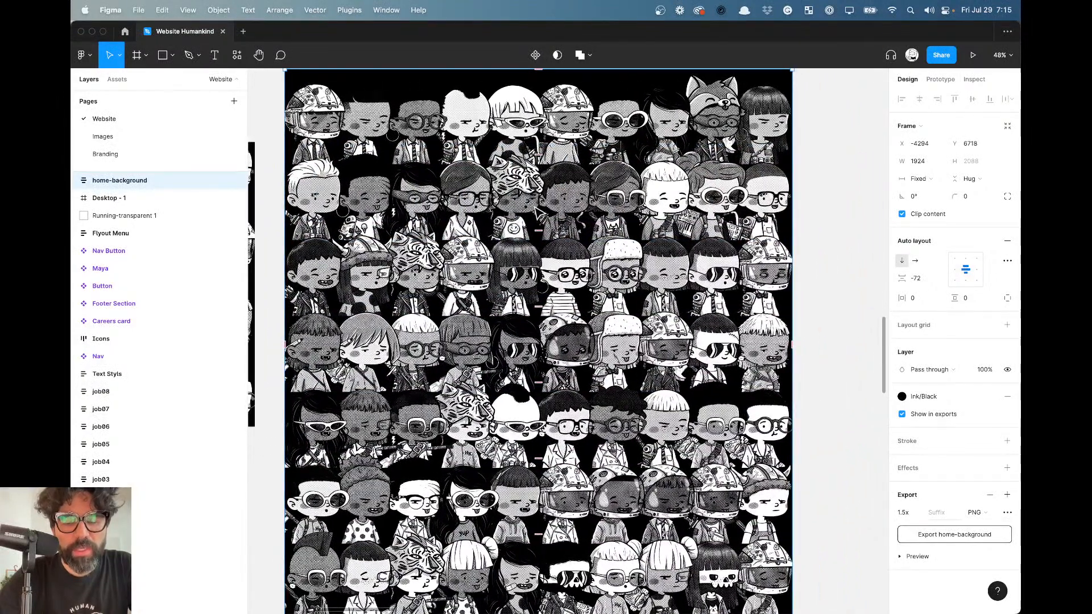
{"action": "scroll", "coordinate": [538, 213], "scroll_direction": "up", "scroll_amount": 3}
{"action": "scroll", "coordinate": [537, 214], "scroll_direction": "left", "scroll_amount": 2}
{"action": "left_click", "coordinate": [380, 110]}
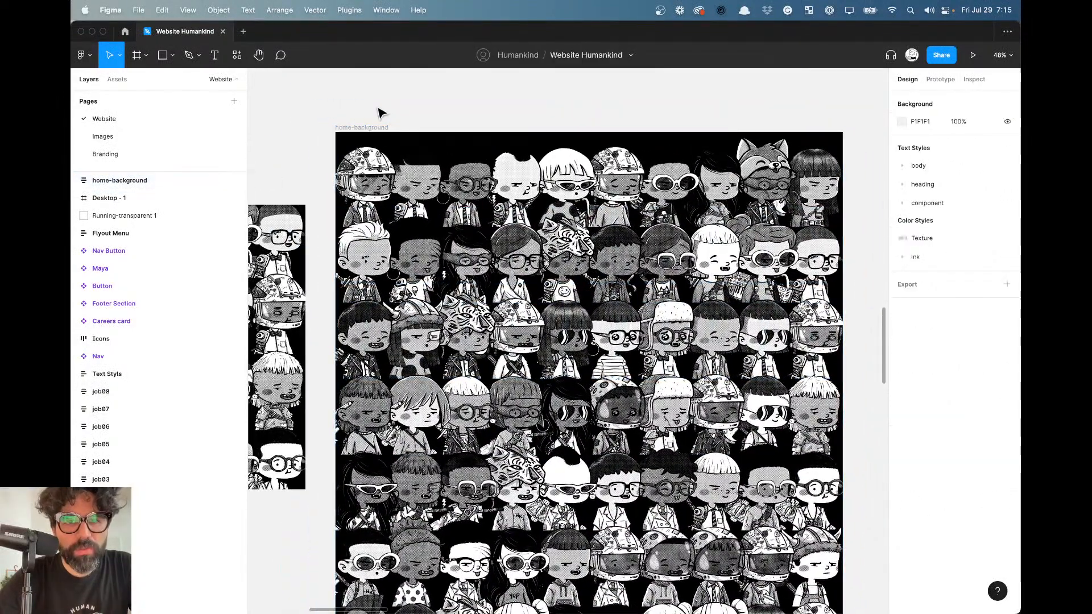
Compare the copied Projects Section with the Slide 16:9 - 1 and home-background character grids.
{"action": "scroll", "coordinate": [513, 212], "scroll_direction": "left", "scroll_amount": 20}
{"action": "scroll", "coordinate": [514, 213], "scroll_direction": "up", "scroll_amount": 10}
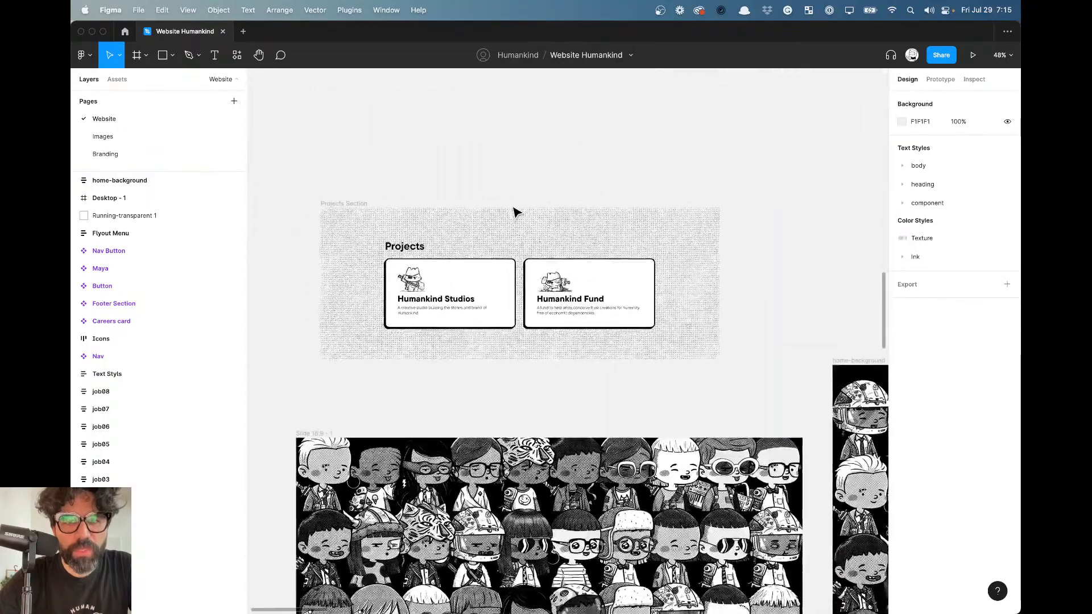
{"action": "scroll", "coordinate": [477, 312], "scroll_direction": "down", "scroll_amount": 20}
{"action": "scroll", "coordinate": [478, 364], "scroll_direction": "down", "scroll_amount": 2}
{"action": "scroll", "coordinate": [495, 352], "scroll_direction": "up", "scroll_amount": 6}
{"action": "scroll", "coordinate": [505, 352], "scroll_direction": "down", "scroll_amount": 4}
{"action": "scroll", "coordinate": [505, 351], "scroll_direction": "left", "scroll_amount": 2}
{"action": "scroll", "coordinate": [504, 349], "scroll_direction": "down", "scroll_amount": 2}
{"action": "scroll", "coordinate": [504, 349], "scroll_direction": "up", "scroll_amount": 3}
{"action": "scroll", "coordinate": [504, 349], "scroll_direction": "right", "scroll_amount": 2}
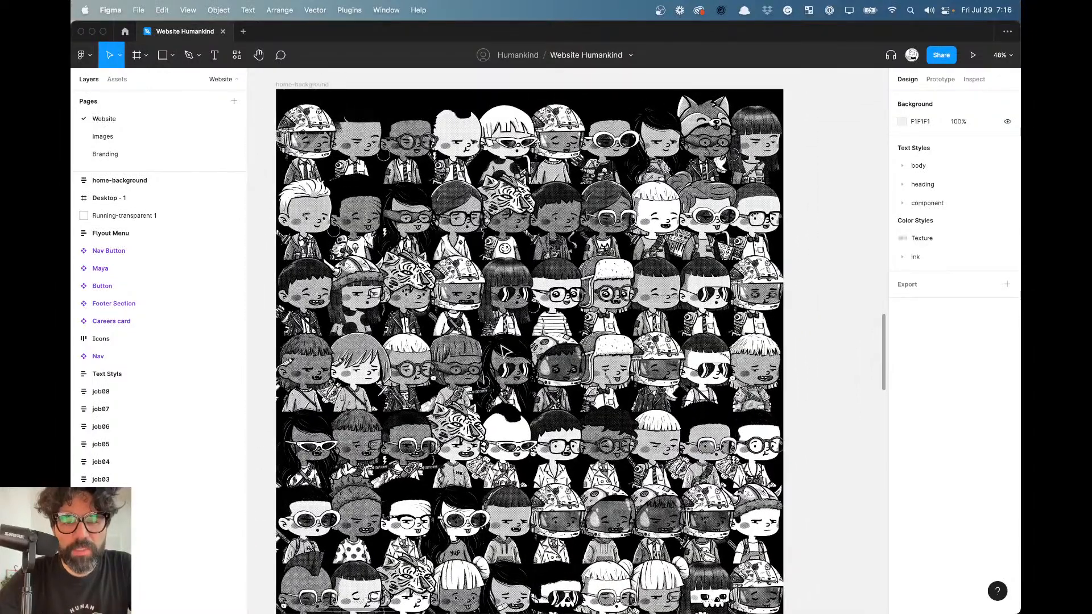
{"action": "scroll", "coordinate": [504, 349], "scroll_direction": "down", "scroll_amount": 5}
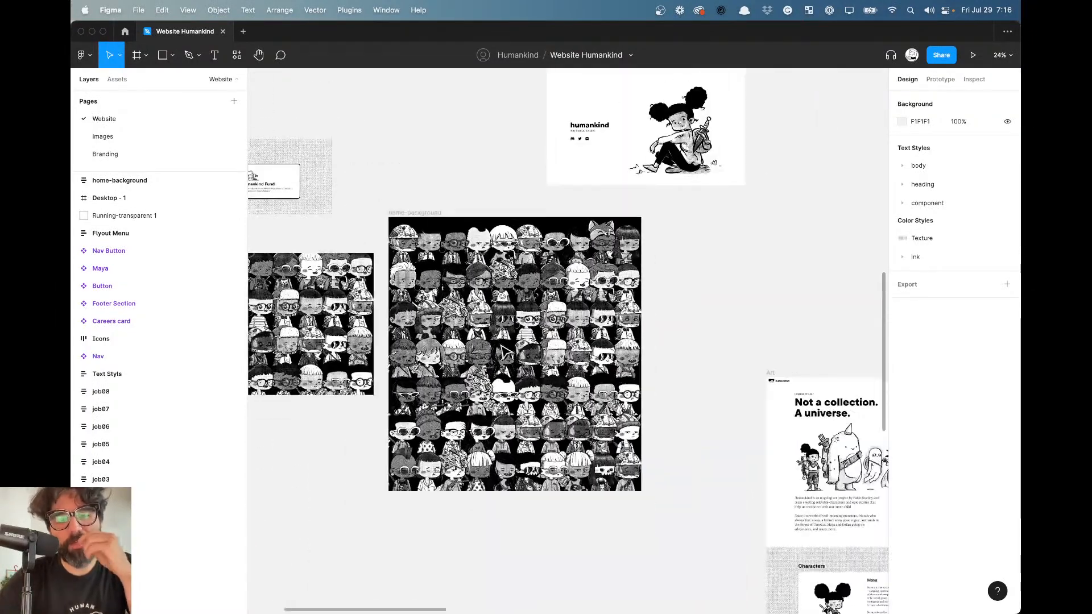
Wrap the home-background character grid in a new enclosing frame.
{"action": "scroll", "coordinate": [418, 170], "scroll_direction": "down", "scroll_amount": 1}
{"action": "scroll", "coordinate": [418, 169], "scroll_direction": "left", "scroll_amount": 1}
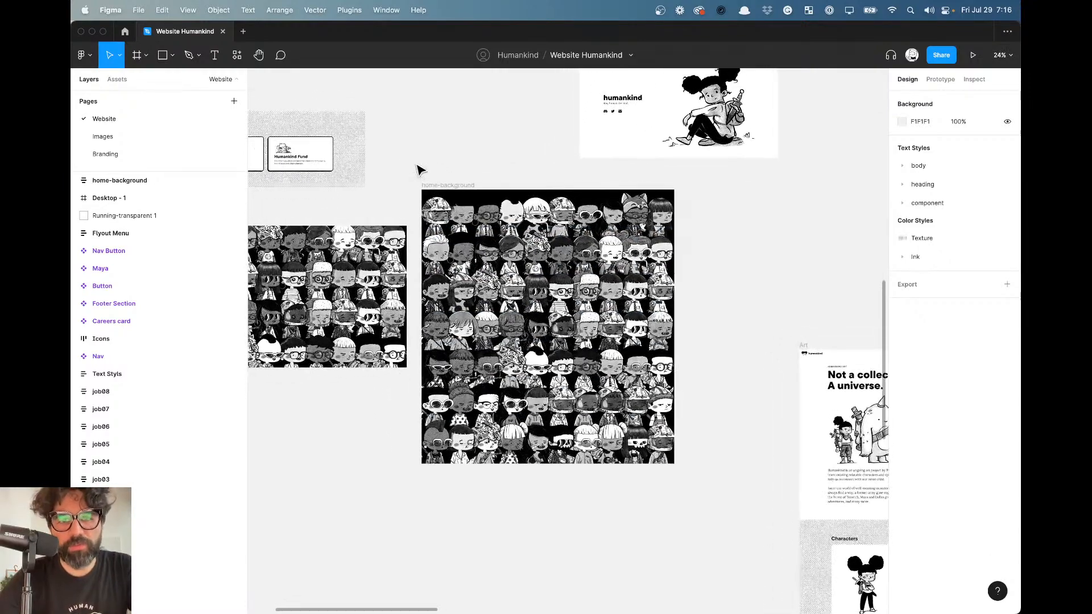
{"action": "left_click", "coordinate": [442, 185]}
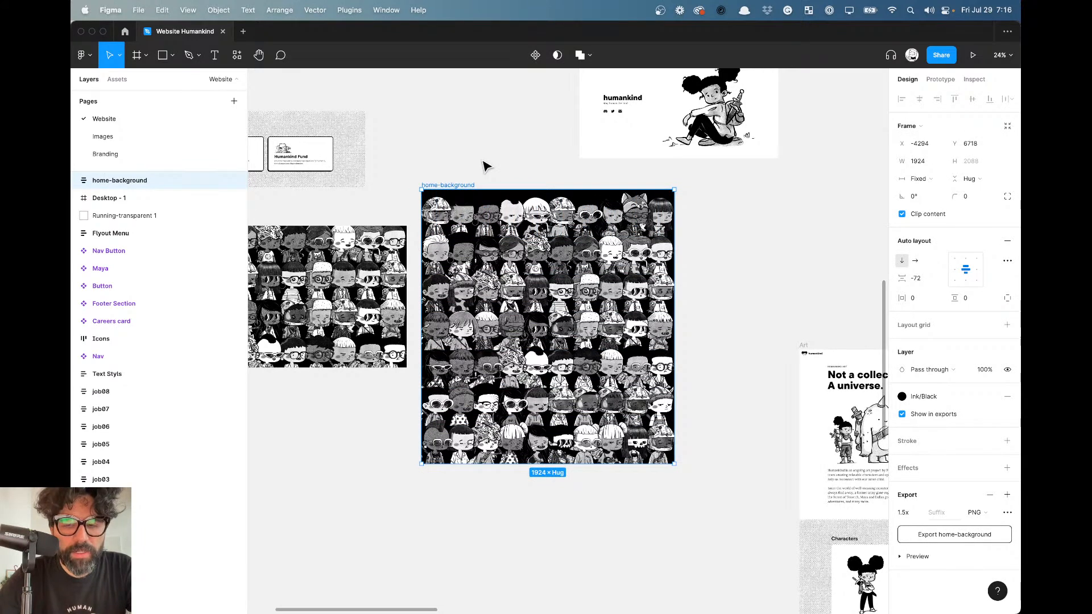
{"action": "key", "text": "super+alt+g"}
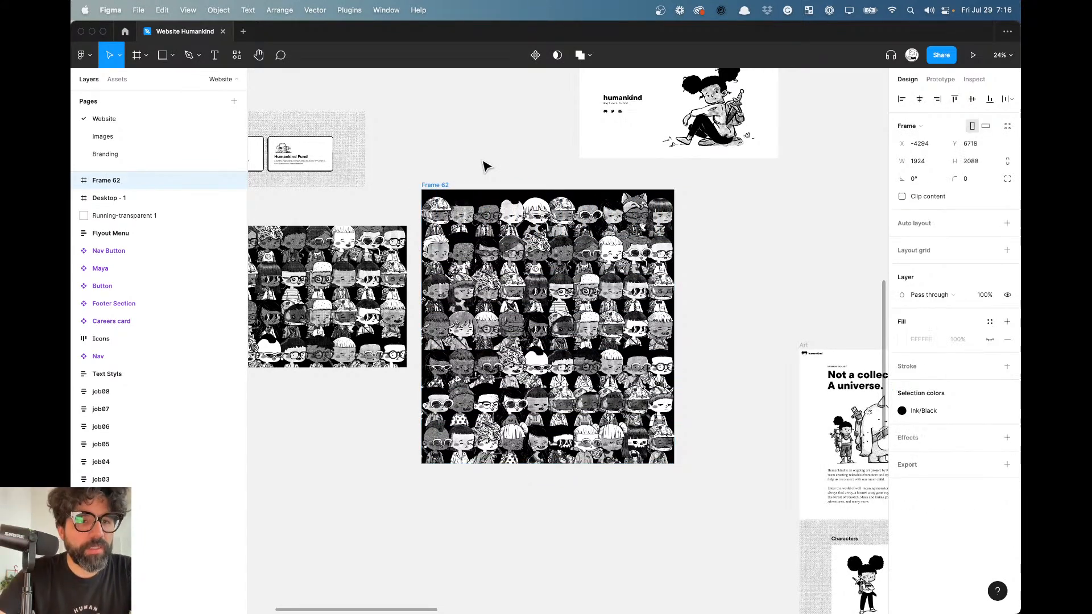
Paste a copy of the Projects Container into the new frame and centre it horizontally and vertically over the character grid.
{"action": "left_click", "coordinate": [307, 162]}
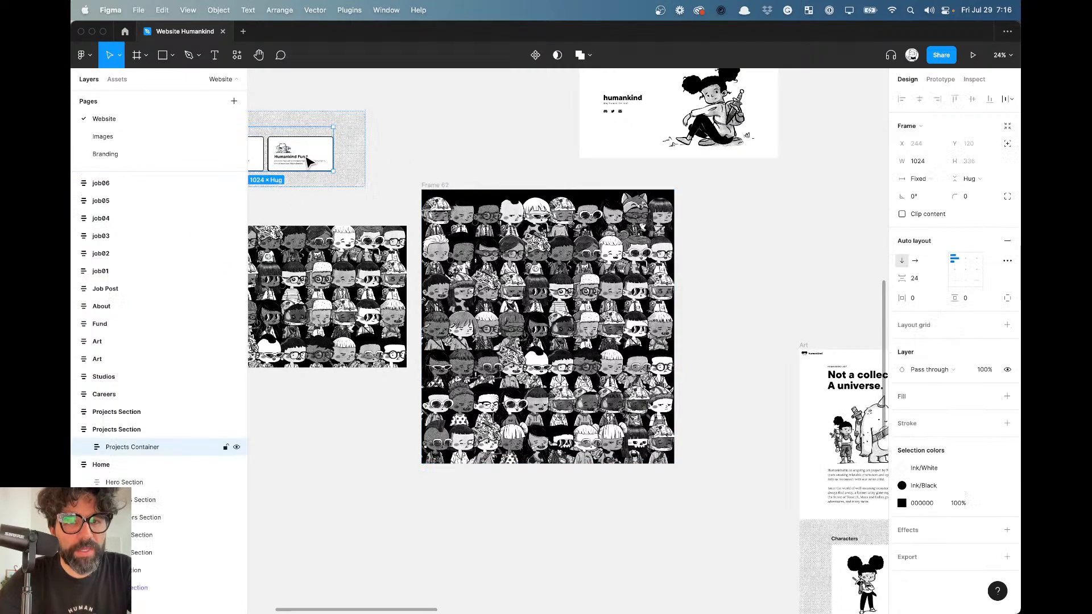
{"action": "left_click", "coordinate": [439, 188]}
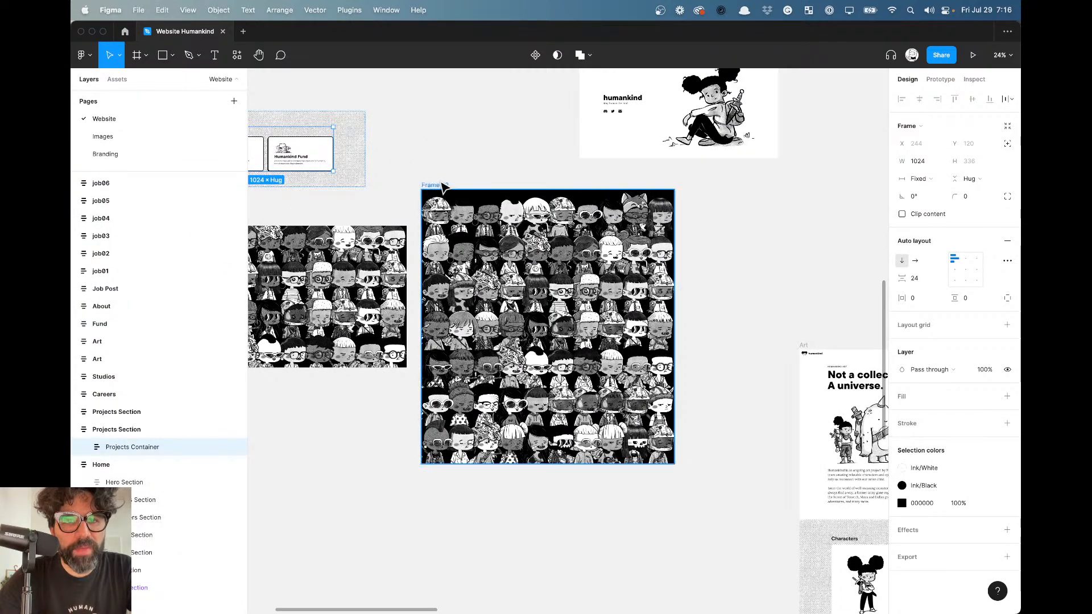
{"action": "key", "text": "super+v"}
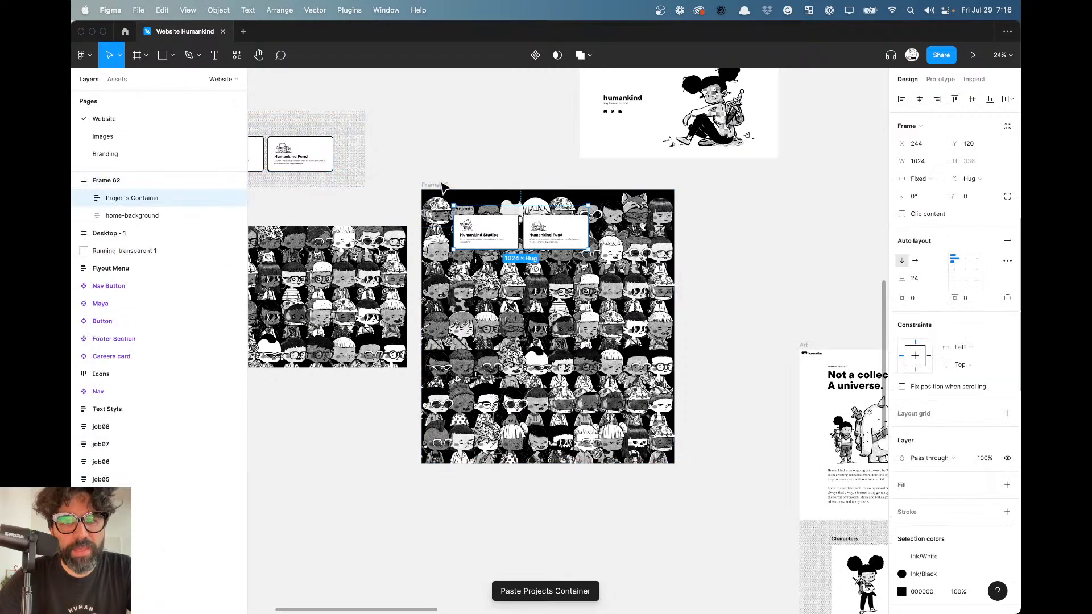
{"action": "left_click", "coordinate": [919, 99]}
{"action": "left_click", "coordinate": [973, 99]}
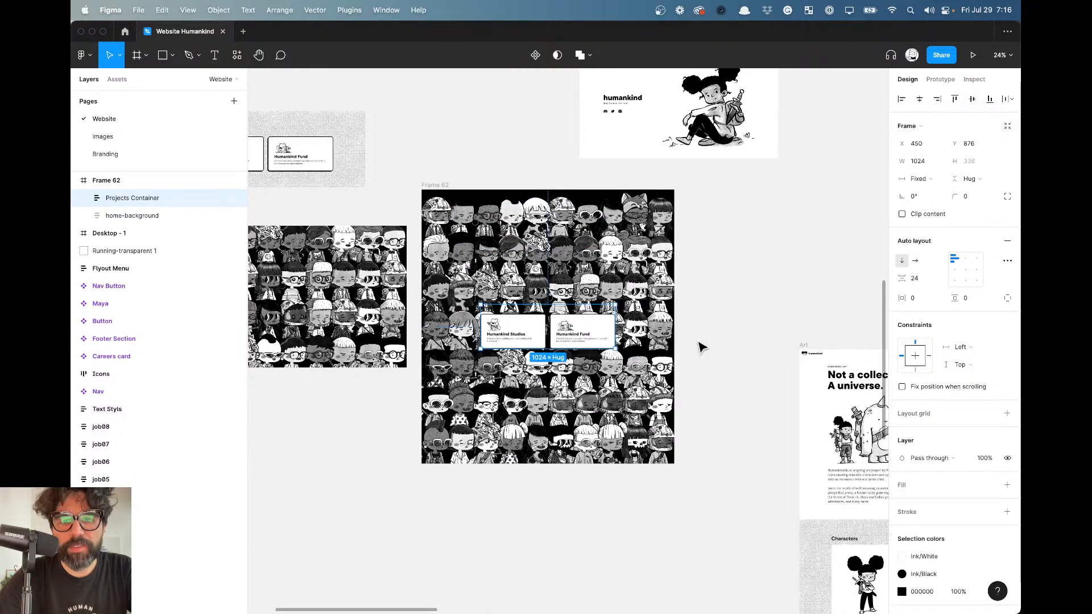
Delete the Projects heading from the pasted Projects Container, leaving only the Humankind Studios and Humankind Fund cards.
{"action": "left_click", "coordinate": [721, 292]}
{"action": "scroll", "coordinate": [475, 380], "scroll_direction": "up", "scroll_amount": 8}
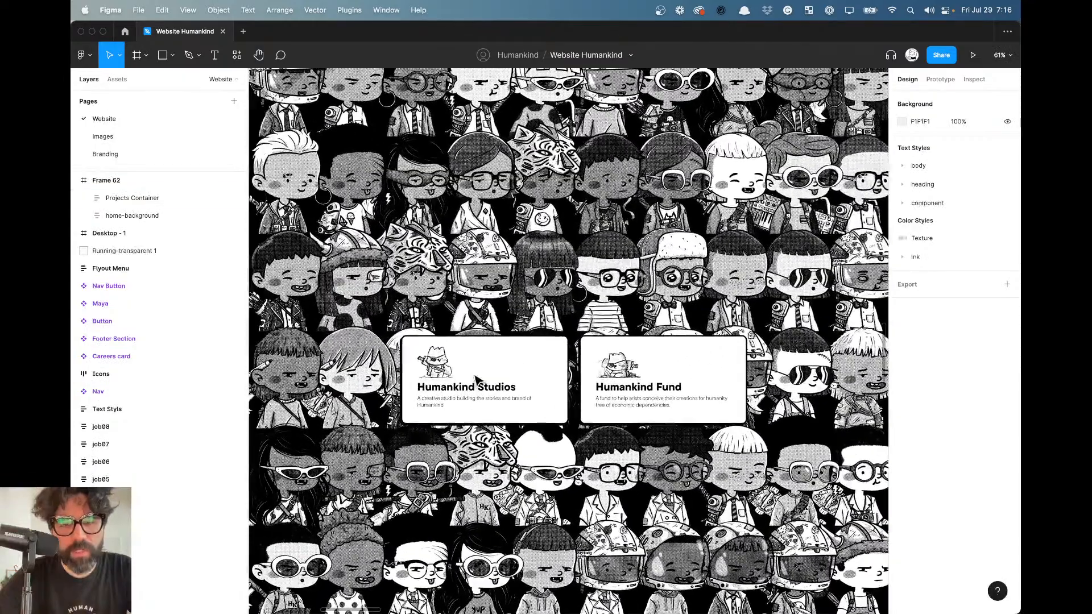
{"action": "left_click", "coordinate": [423, 326], "text": "super"}
{"action": "key", "text": "Delete"}
{"action": "left_click", "coordinate": [456, 343]}
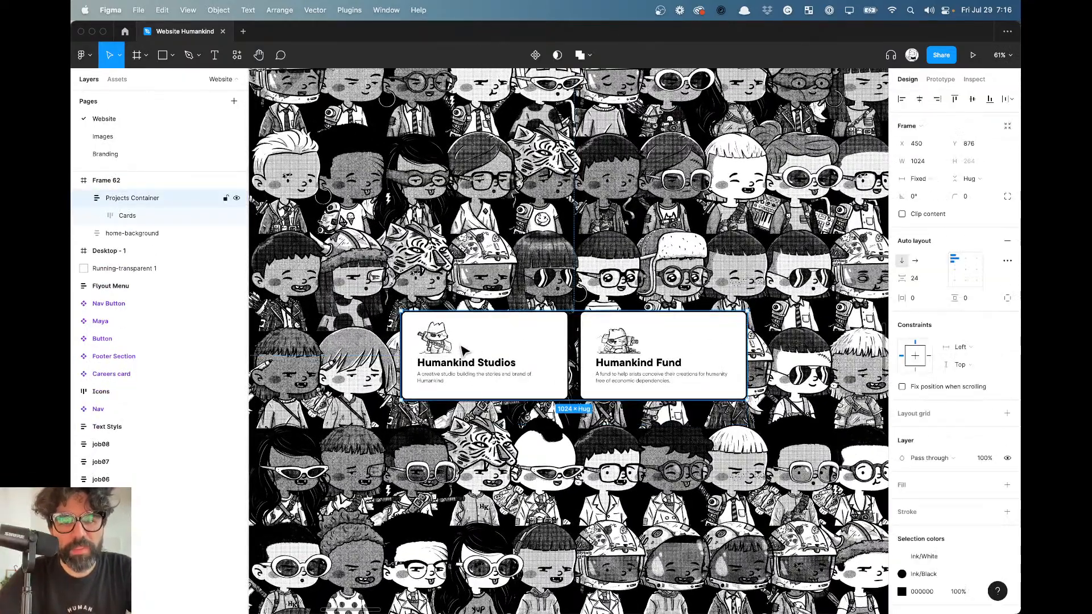
Compare the cards on the character grid with the Projects section in the Home frame and in the Webflow build.
{"action": "scroll", "coordinate": [456, 343], "scroll_direction": "down", "scroll_amount": 5}
{"action": "scroll", "coordinate": [464, 351], "scroll_direction": "up", "scroll_amount": 5}
{"action": "scroll", "coordinate": [464, 349], "scroll_direction": "up", "scroll_amount": 10}
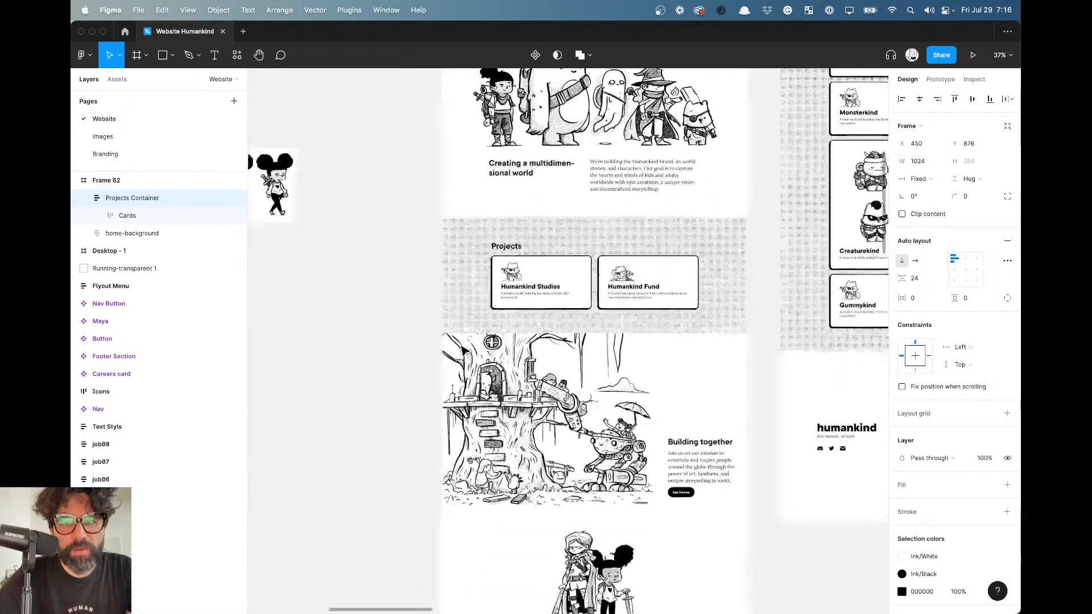
{"action": "scroll", "coordinate": [563, 289], "scroll_direction": "up", "scroll_amount": 5}
{"action": "key", "text": "super+Tab"}
{"action": "scroll", "coordinate": [563, 290], "scroll_direction": "down", "scroll_amount": 3}
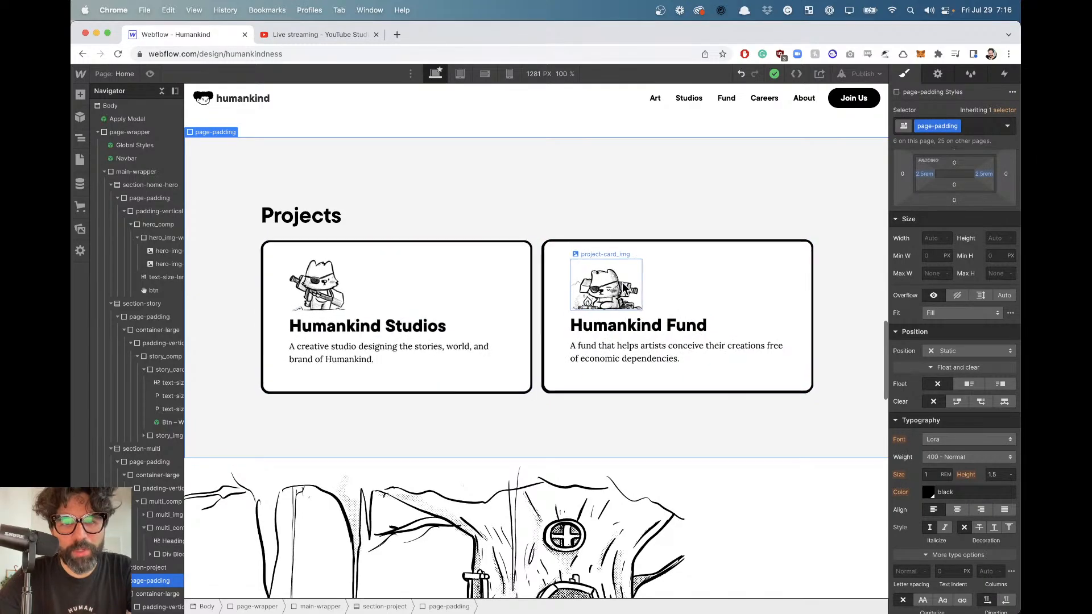
{"action": "key", "text": "super+Tab"}
Examine how the two project cards sit over the rows of characters in Frame 62.
{"action": "scroll", "coordinate": [626, 290], "scroll_direction": "down", "scroll_amount": 15}
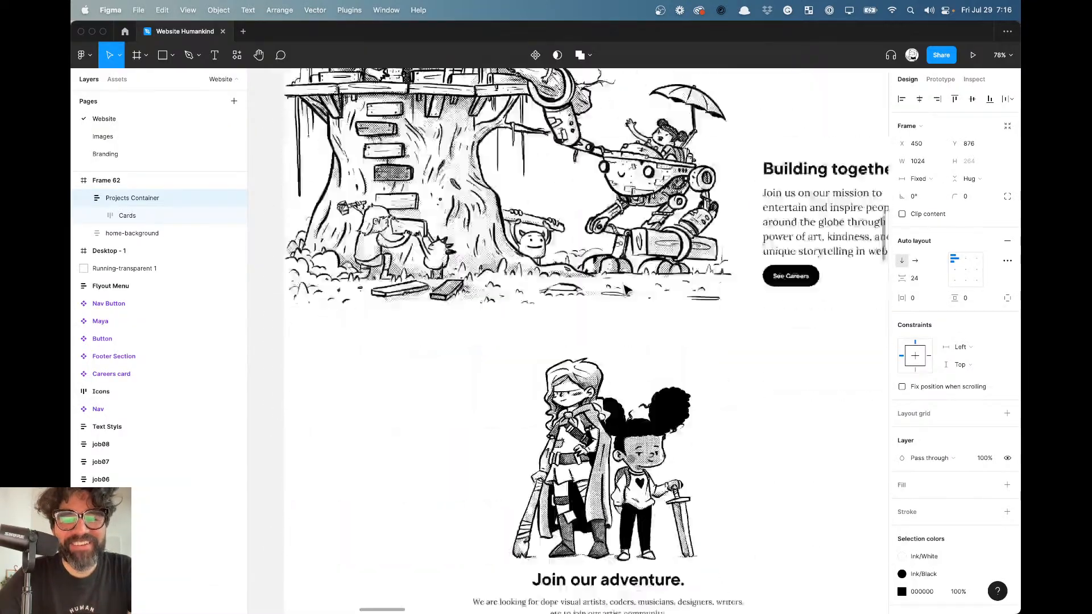
{"action": "scroll", "coordinate": [626, 290], "scroll_direction": "down", "scroll_amount": 15}
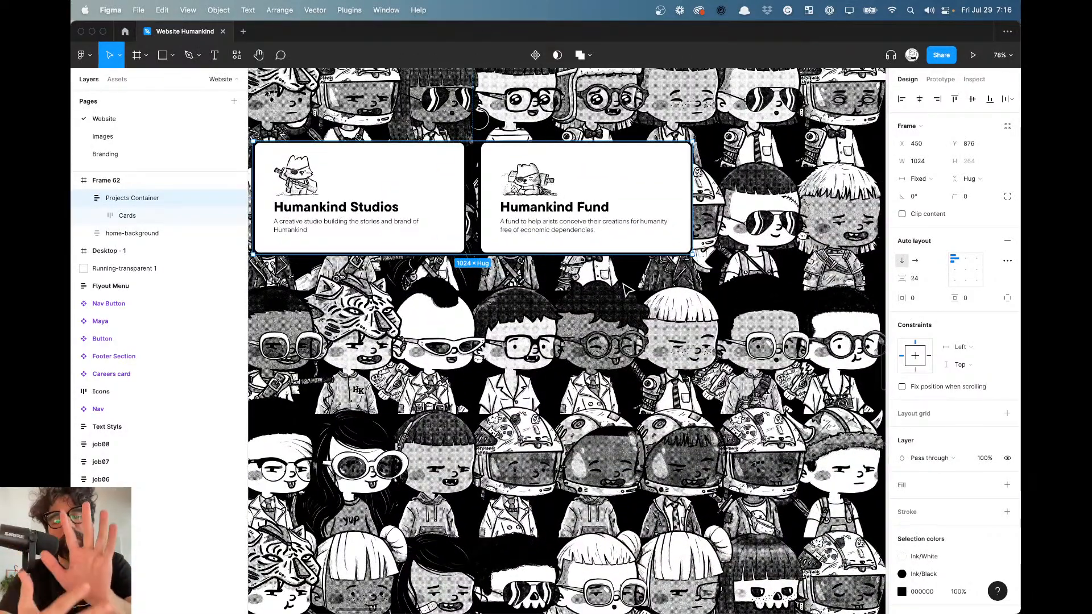
{"action": "scroll", "coordinate": [626, 290], "scroll_direction": "left", "scroll_amount": 4}
{"action": "scroll", "coordinate": [627, 290], "scroll_direction": "up", "scroll_amount": 3}
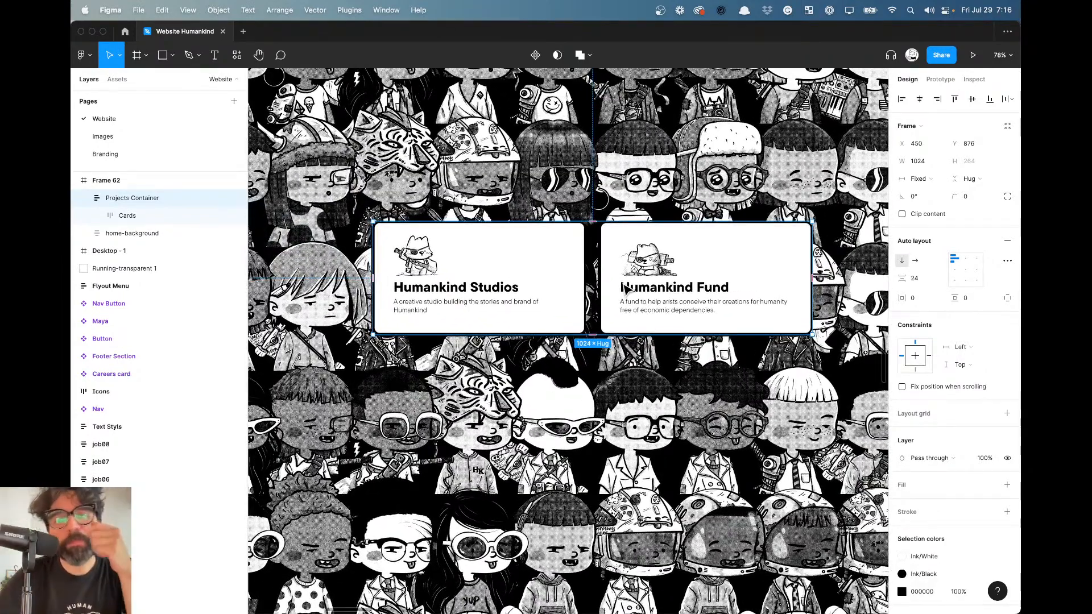
{"action": "scroll", "coordinate": [626, 290], "scroll_direction": "up", "scroll_amount": 3}
{"action": "scroll", "coordinate": [626, 291], "scroll_direction": "right", "scroll_amount": 1}
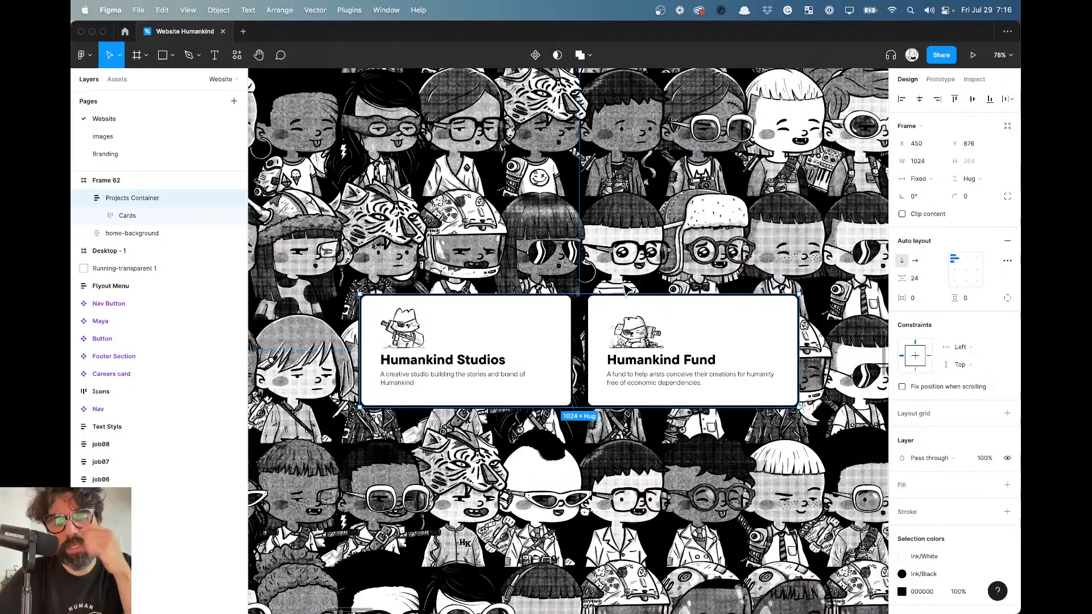
{"action": "scroll", "coordinate": [626, 290], "scroll_direction": "down", "scroll_amount": 1}
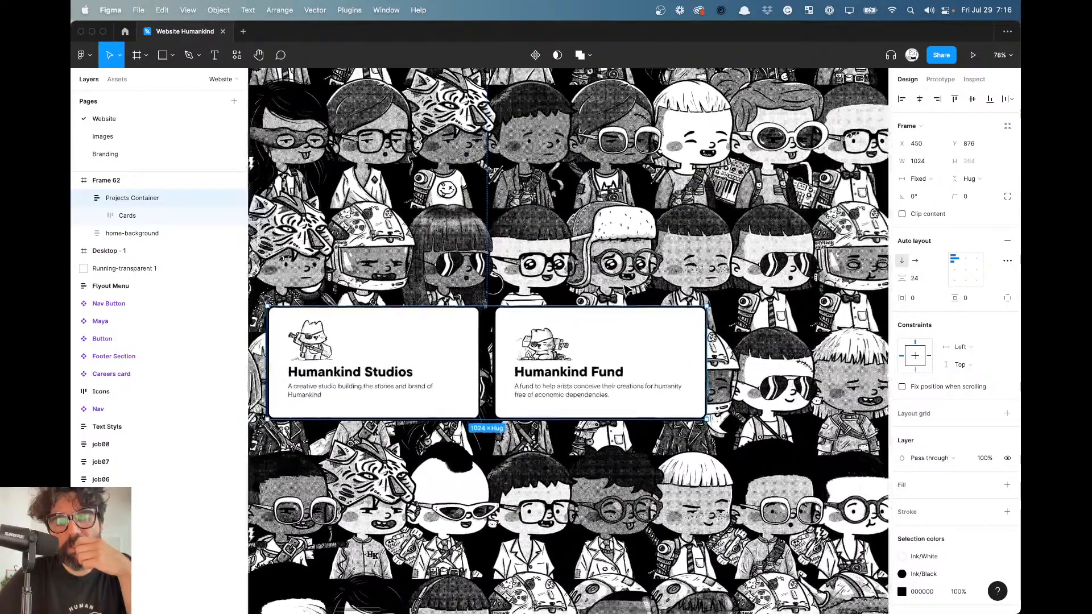
{"action": "scroll", "coordinate": [621, 282], "scroll_direction": "up", "scroll_amount": 4}
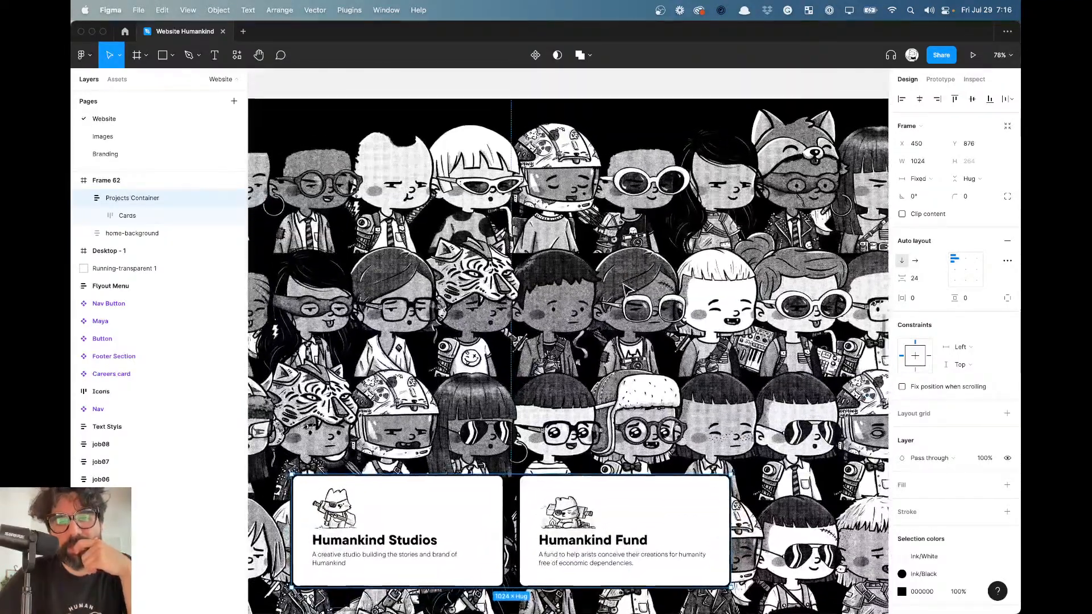
Add a text layer reading "humankind" on the empty canvas just above Frame 62.
{"action": "scroll", "coordinate": [472, 184], "scroll_direction": "down", "scroll_amount": 5, "text": "ctrl"}
{"action": "left_click", "coordinate": [472, 184]}
{"action": "left_click", "coordinate": [405, 202]}
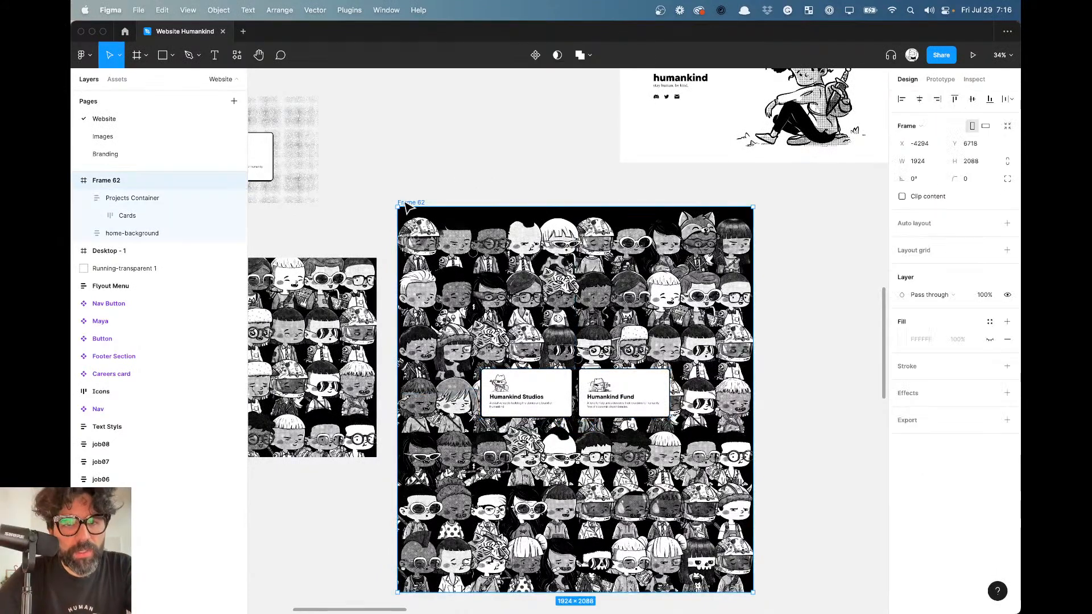
{"action": "key", "text": "t"}
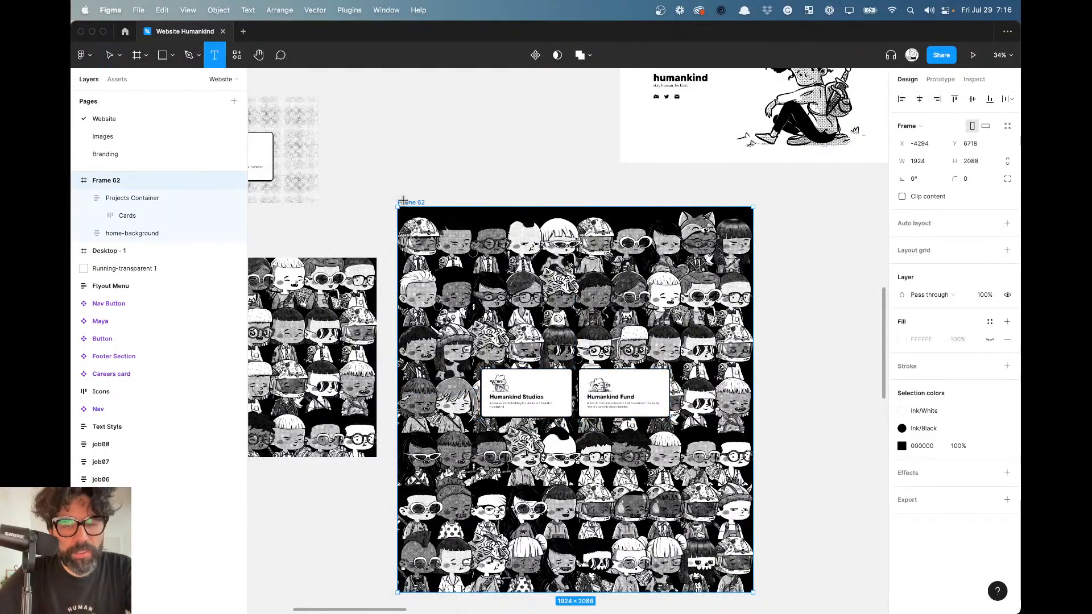
{"action": "left_click", "coordinate": [424, 171]}
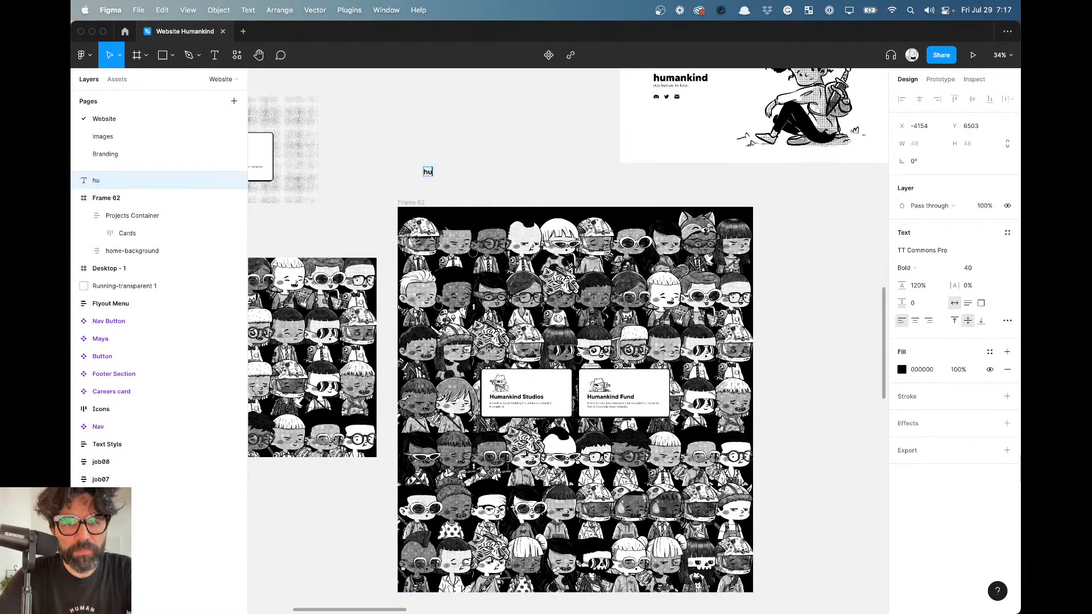
{"action": "type", "text": "humankin"}
{"action": "key", "text": "Escape"}
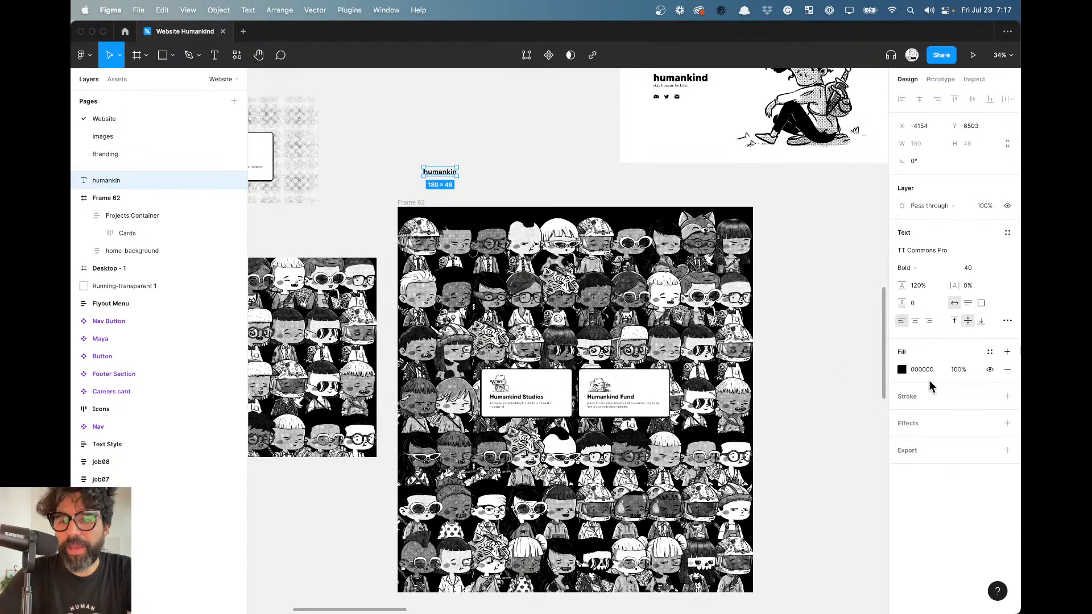
{"action": "key", "text": "Return"}
{"action": "type", "text": "d"}
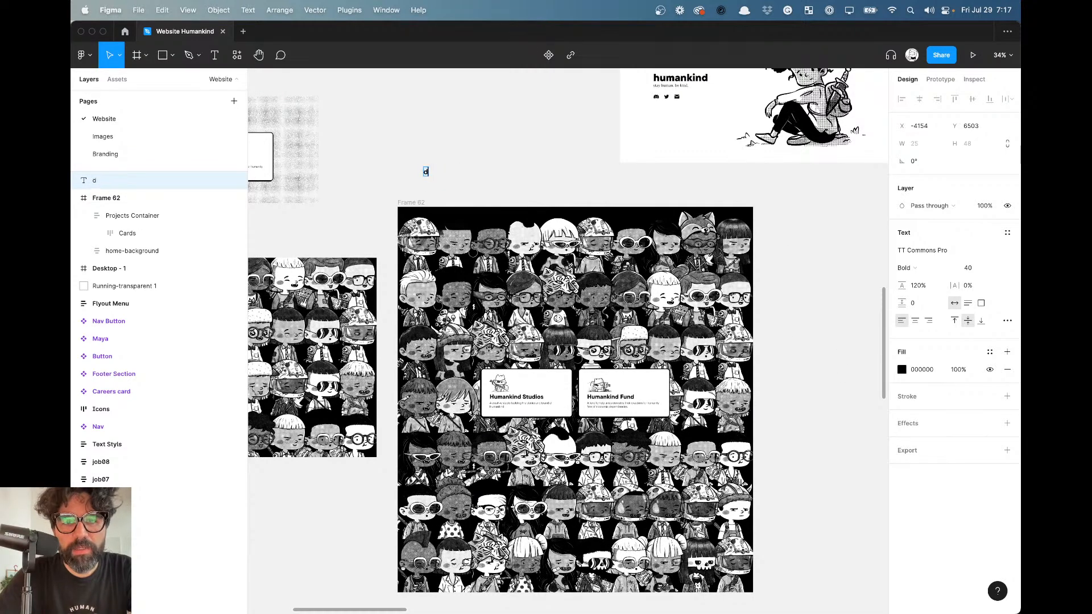
{"action": "key", "text": "super+z"}
{"action": "type", "text": "d"}
{"action": "key", "text": "Escape"}
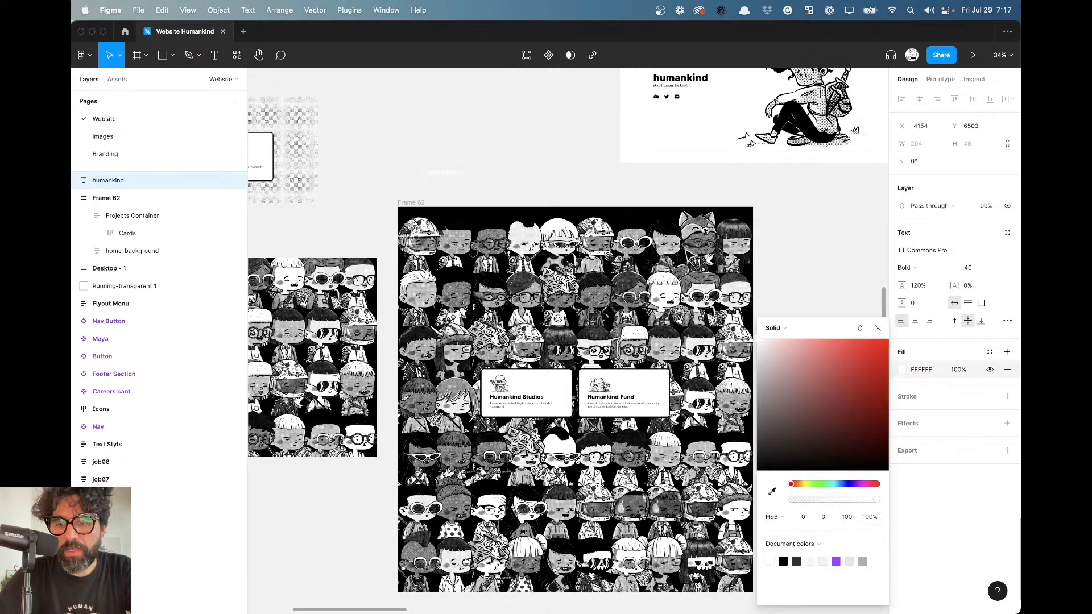
Apply the Ink/White colour style and the heading/hero text style to the humankind text.
{"action": "left_click", "coordinate": [990, 351]}
{"action": "left_click", "coordinate": [928, 456]}
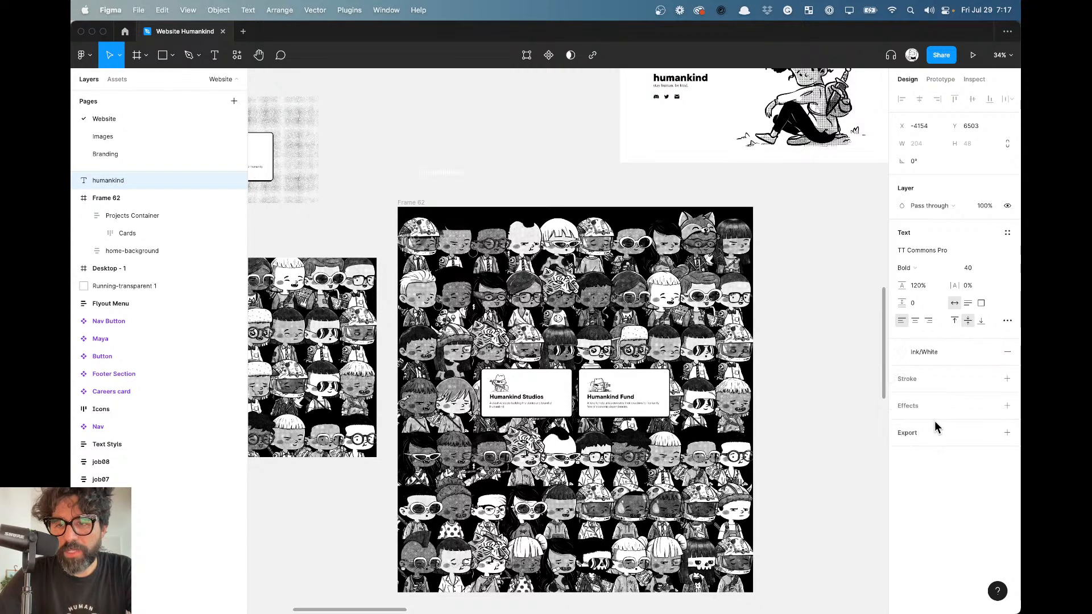
{"action": "left_click", "coordinate": [948, 352]}
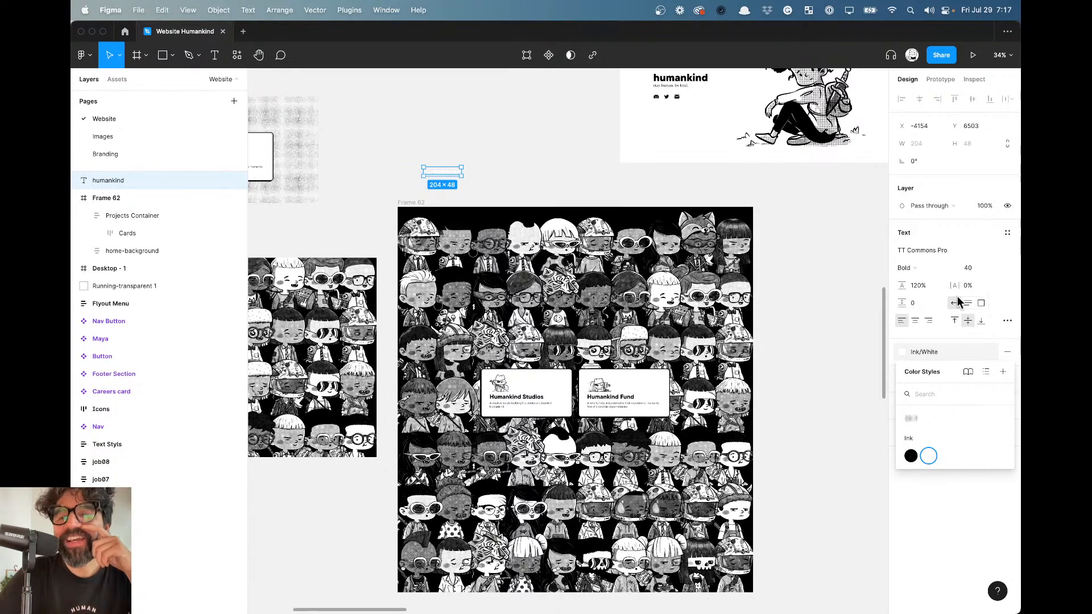
{"action": "left_click", "coordinate": [1007, 233]}
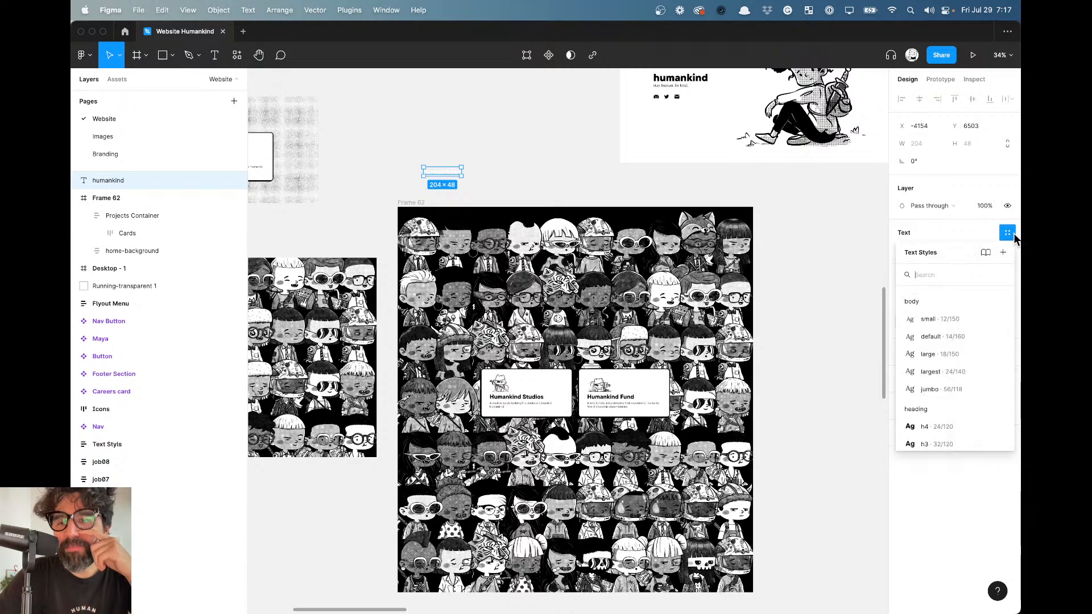
{"action": "scroll", "coordinate": [965, 373], "scroll_direction": "down", "scroll_amount": 3}
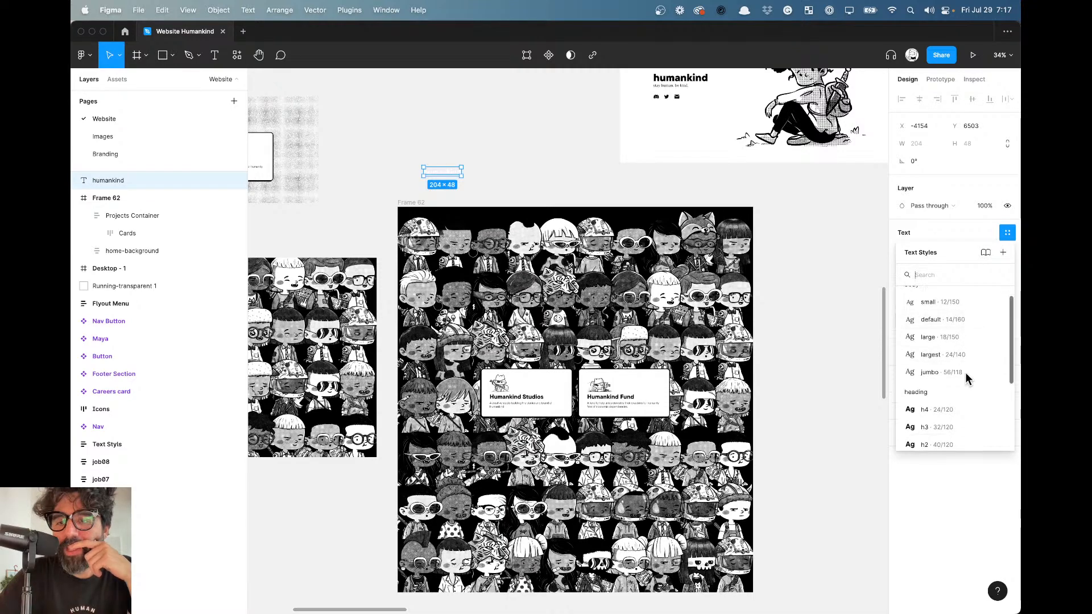
{"action": "scroll", "coordinate": [966, 378], "scroll_direction": "down", "scroll_amount": 1}
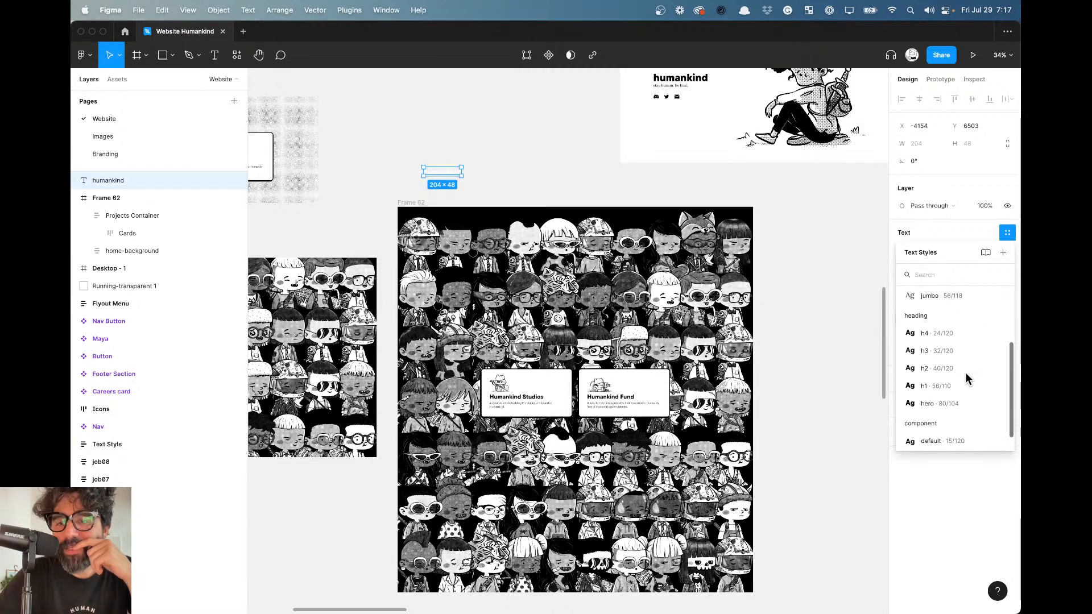
{"action": "left_click", "coordinate": [958, 402]}
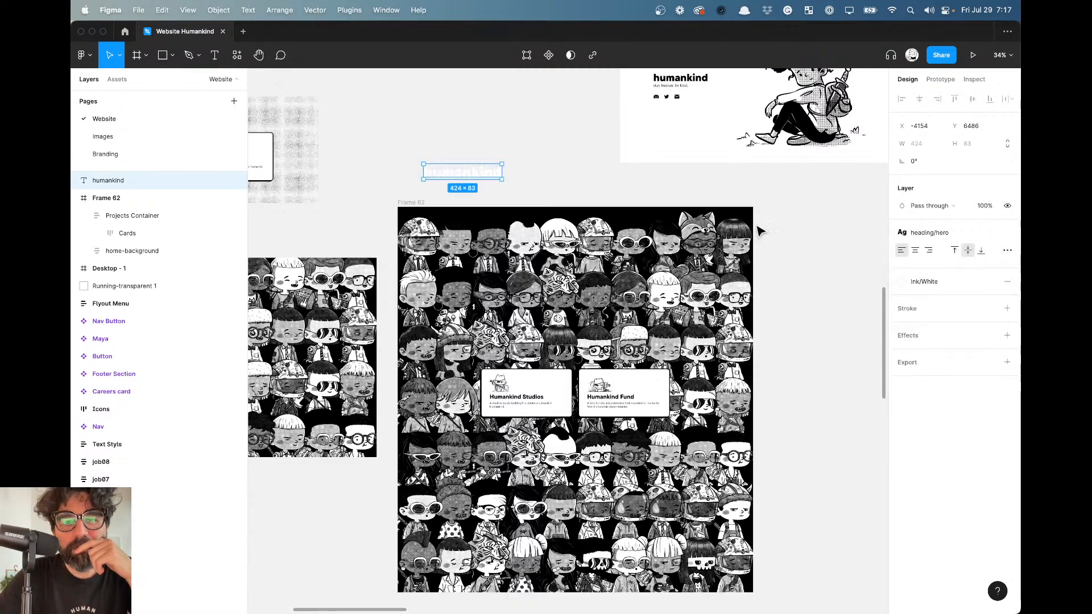
Detach the humankind text from its text style and scale it up to about 1730 px wide.
{"action": "left_click", "coordinate": [1006, 233]}
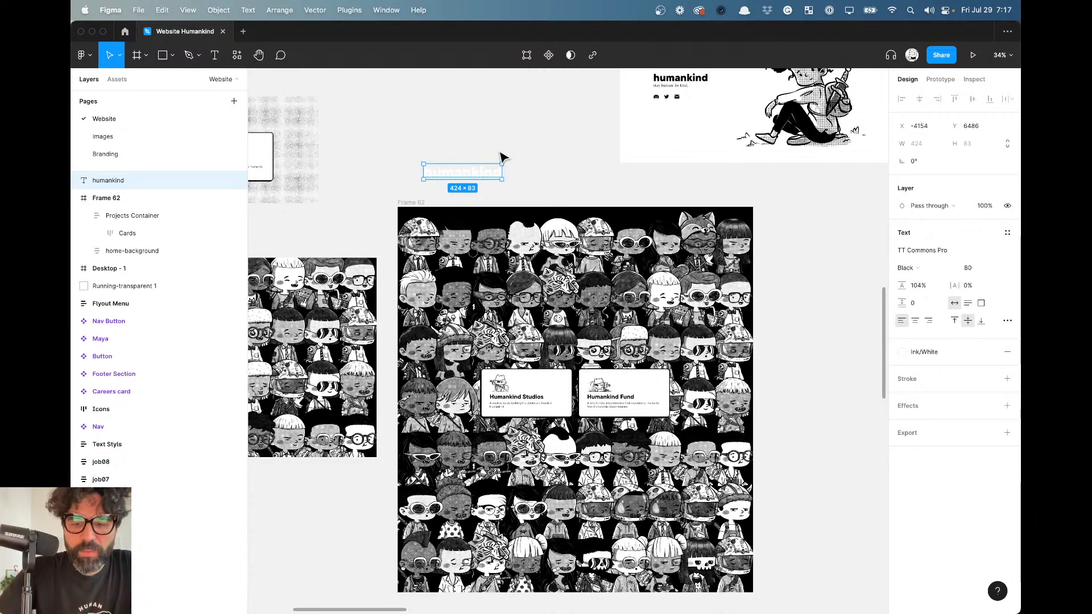
{"action": "left_click_drag", "start_coordinate": [500, 177], "coordinate": [692, 226]}
{"action": "key", "text": "Escape"}
Move the enlarged humankind text into the home-background layout as the first item, above Frame 55.
{"action": "left_click", "coordinate": [653, 212]}
{"action": "key", "text": "Delete"}
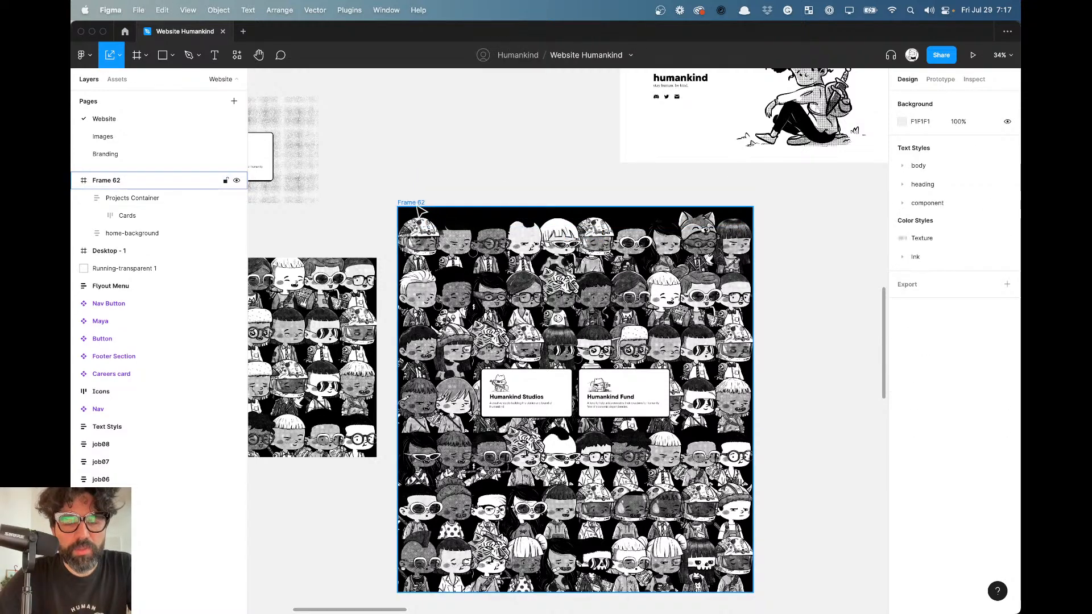
{"action": "left_click", "coordinate": [424, 223]}
{"action": "key", "text": "super+v"}
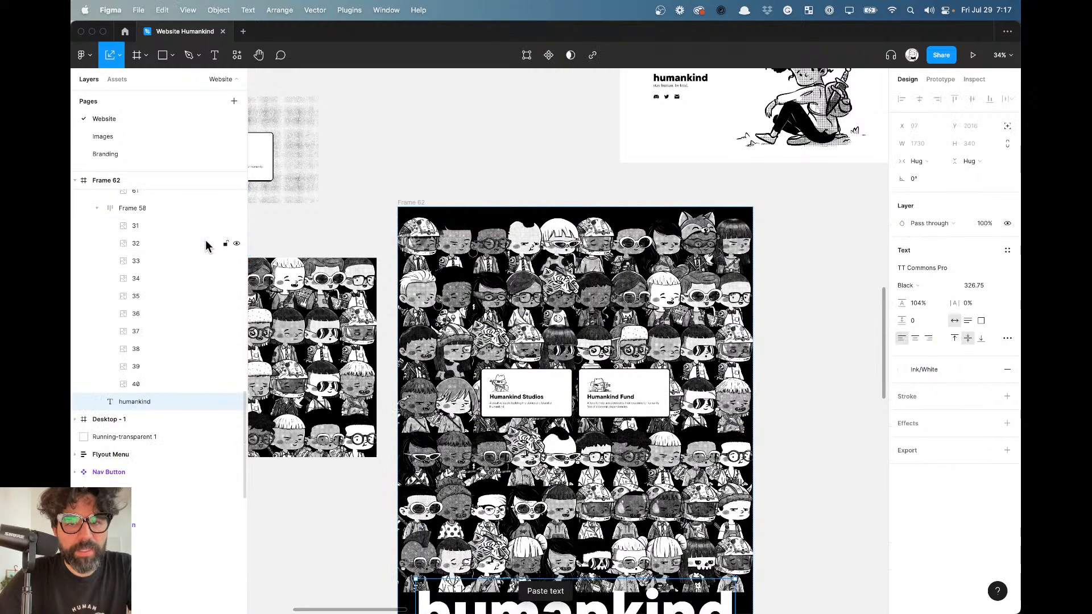
{"action": "key", "text": "alt+super+["}
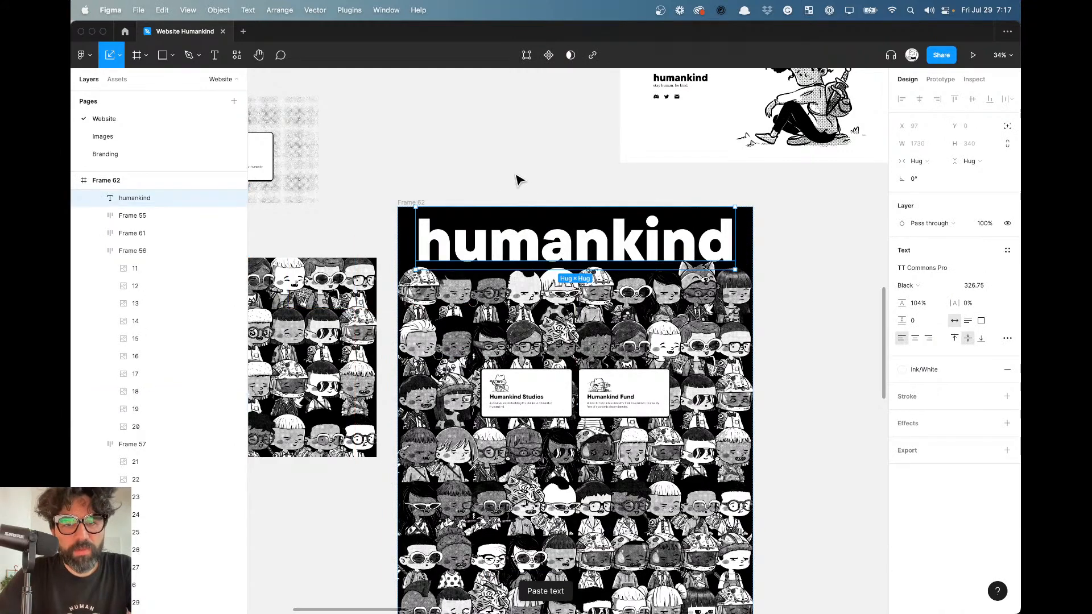
Reduce the humankind text box height to about 181 px so the first row of characters overlaps the lettering.
{"action": "key", "text": "v"}
{"action": "left_click_drag", "start_coordinate": [546, 269], "coordinate": [543, 241]}
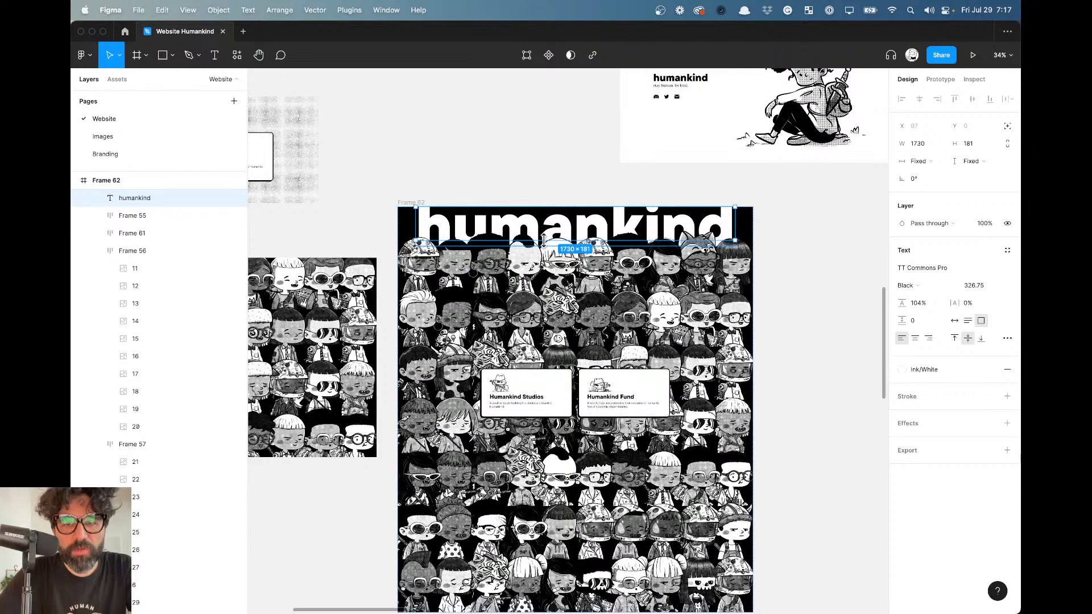
{"action": "left_click", "coordinate": [841, 300]}
{"action": "scroll", "coordinate": [822, 289], "scroll_direction": "down", "scroll_amount": 3}
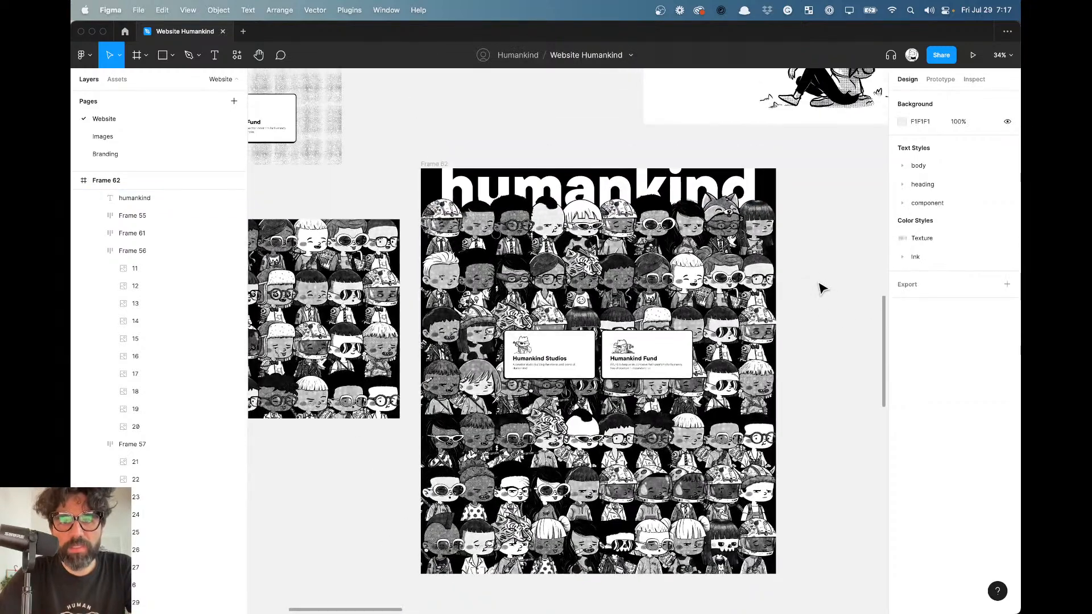
{"action": "left_click", "coordinate": [435, 164]}
{"action": "left_click_drag", "start_coordinate": [551, 168], "coordinate": [550, 155]}
{"action": "key", "text": "ctrl+z"}
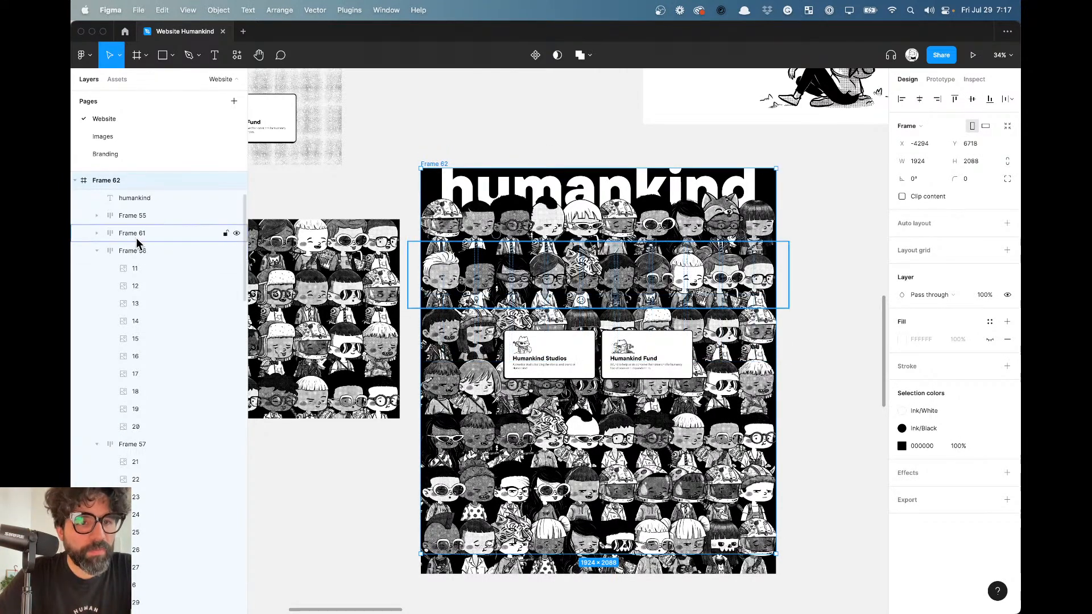
Collapse the home-background layer and extend its frame upward and downward to about 2308 px high.
{"action": "left_click", "coordinate": [453, 157]}
{"action": "left_click", "coordinate": [457, 193]}
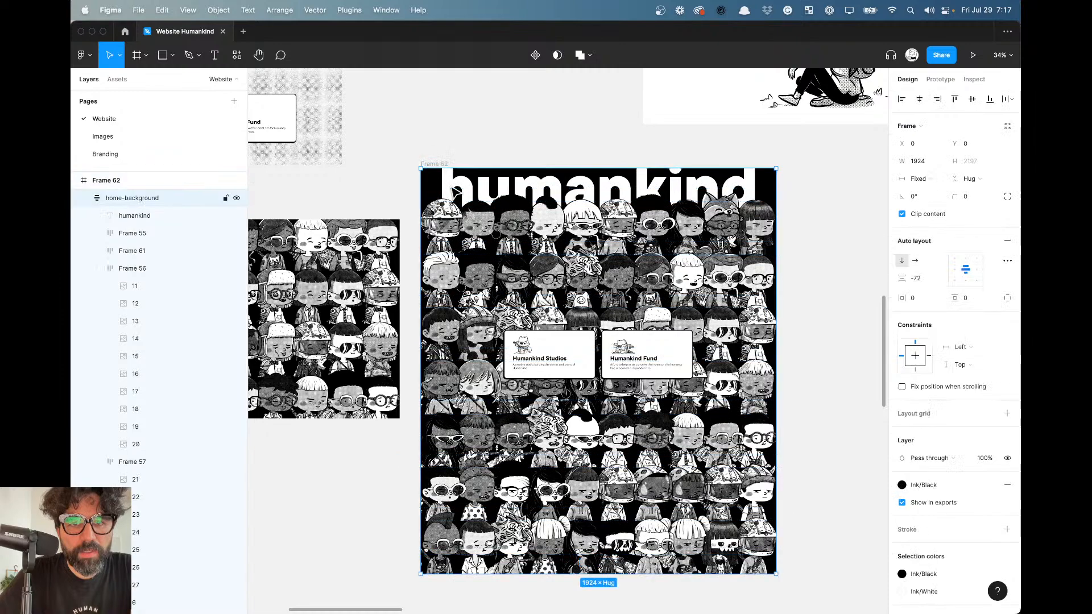
{"action": "left_click", "coordinate": [87, 198]}
{"action": "left_click_drag", "start_coordinate": [579, 167], "coordinate": [579, 148]}
{"action": "scroll", "coordinate": [606, 537], "scroll_direction": "down", "scroll_amount": 2}
{"action": "left_click_drag", "start_coordinate": [604, 515], "coordinate": [606, 492]}
Align the home-background auto layout to top centre and trim the frame's height to about 2230 px.
{"action": "scroll", "coordinate": [476, 232], "scroll_direction": "up", "scroll_amount": 6}
{"action": "left_click", "coordinate": [477, 231]}
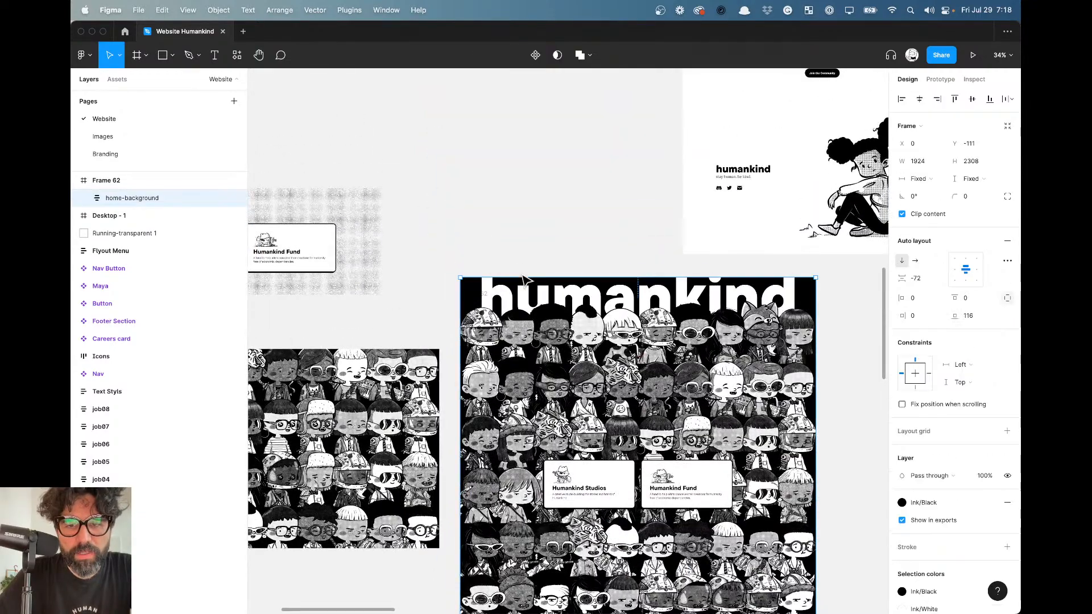
{"action": "key", "text": "ctrl+z"}
{"action": "left_click", "coordinate": [966, 261]}
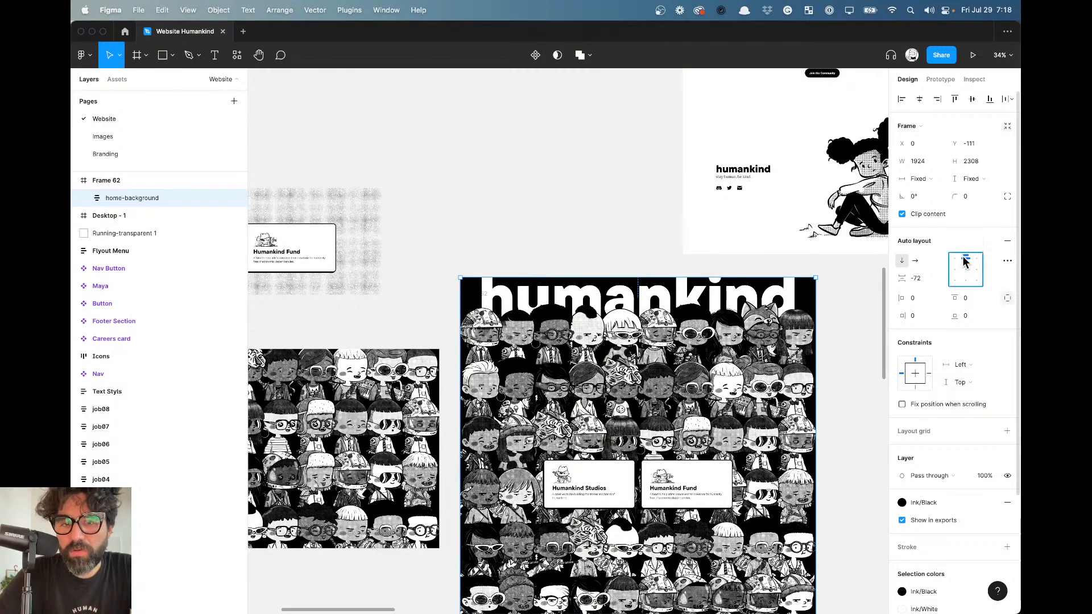
{"action": "scroll", "coordinate": [575, 171], "scroll_direction": "down", "scroll_amount": 4}
{"action": "mouse_move", "coordinate": [570, 167]}
{"action": "left_mouse_down"}
{"action": "mouse_move", "coordinate": [570, 146]}
{"action": "mouse_move", "coordinate": [567, 181]}
{"action": "left_mouse_up"}
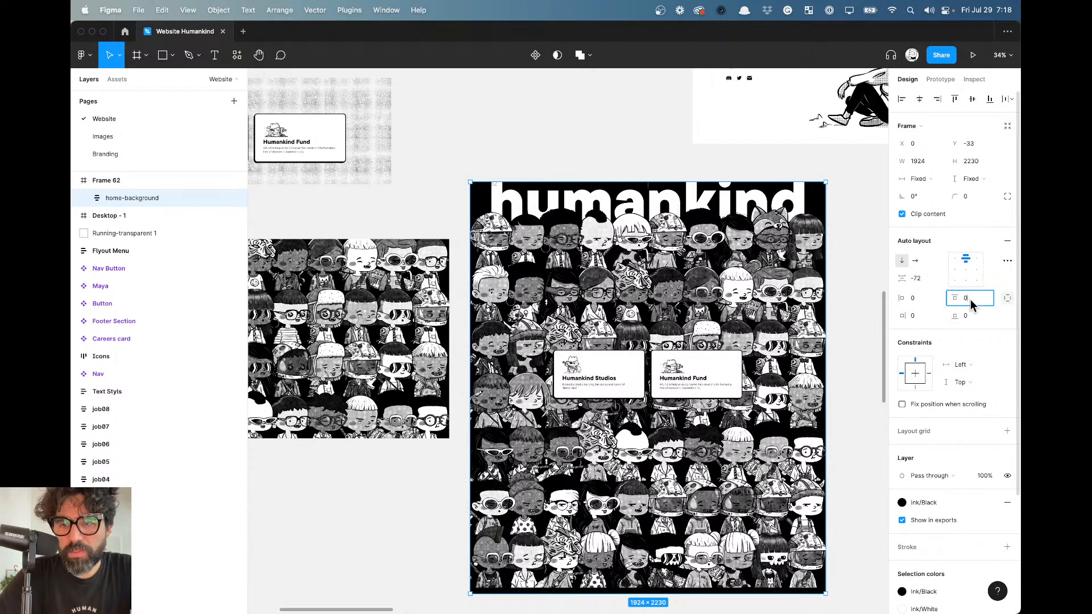
Set the top padding of home-background to 40.
{"action": "key", "text": "shift+Up"}
{"action": "key", "text": "shift+Up"}
{"action": "key", "text": "shift+Up"}
{"action": "key", "text": "shift+Up"}
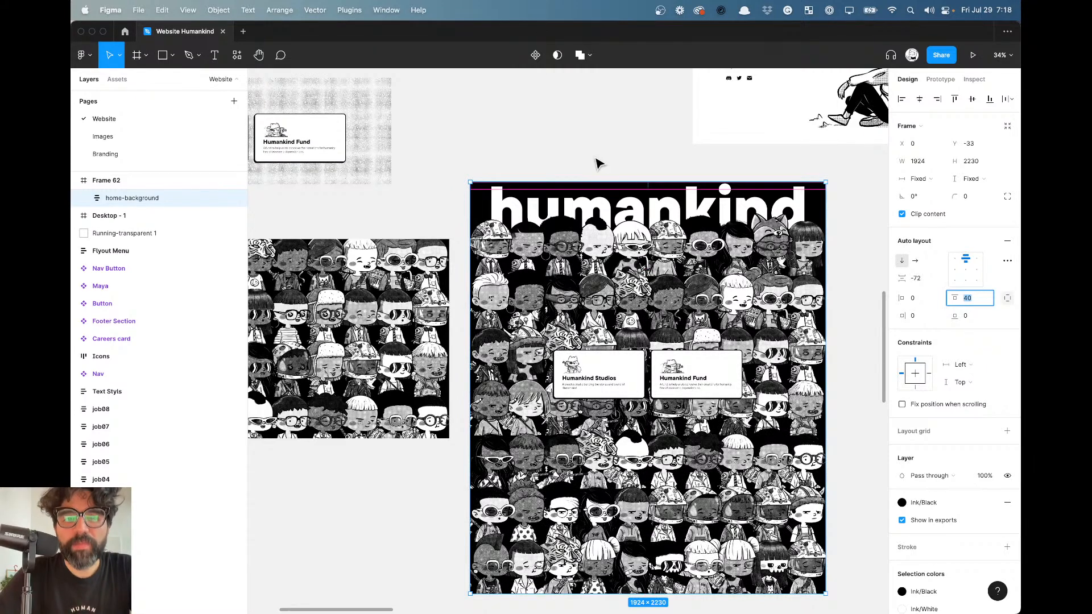
{"action": "left_click", "coordinate": [574, 160]}
{"action": "left_click", "coordinate": [485, 183]}
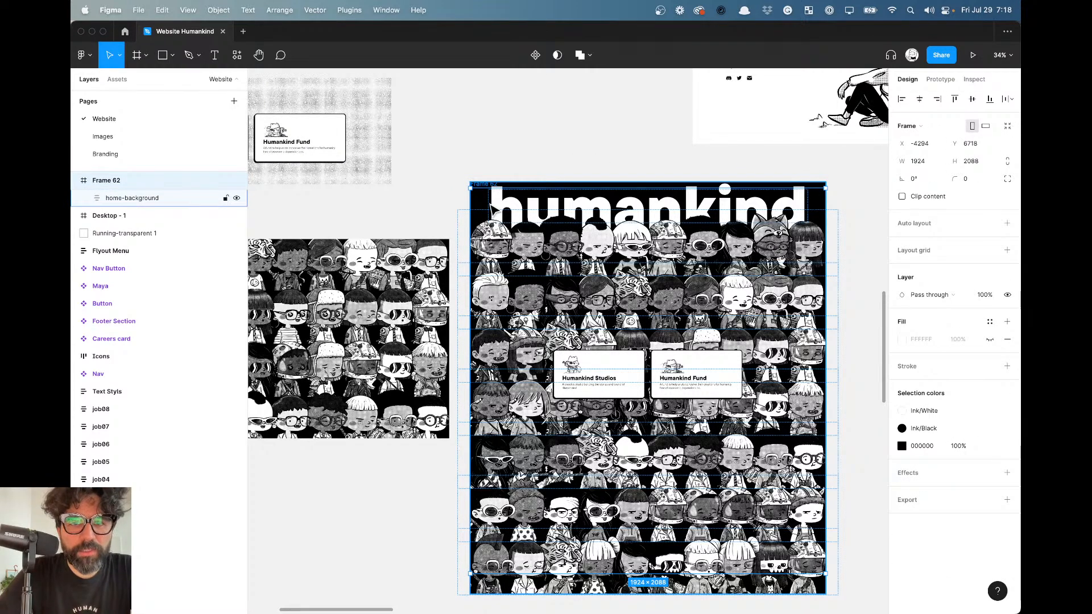
{"action": "left_click", "coordinate": [524, 130]}
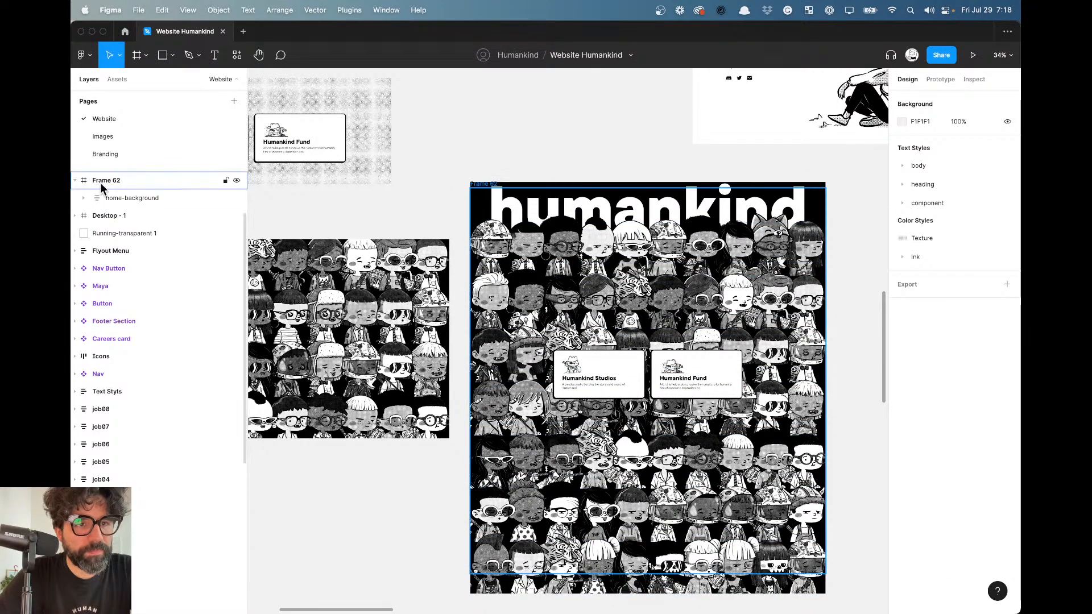
{"action": "left_click", "coordinate": [483, 183]}
{"action": "scroll", "coordinate": [853, 313], "scroll_direction": "right", "scroll_amount": 5}
{"action": "scroll", "coordinate": [853, 312], "scroll_direction": "down", "scroll_amount": 3}
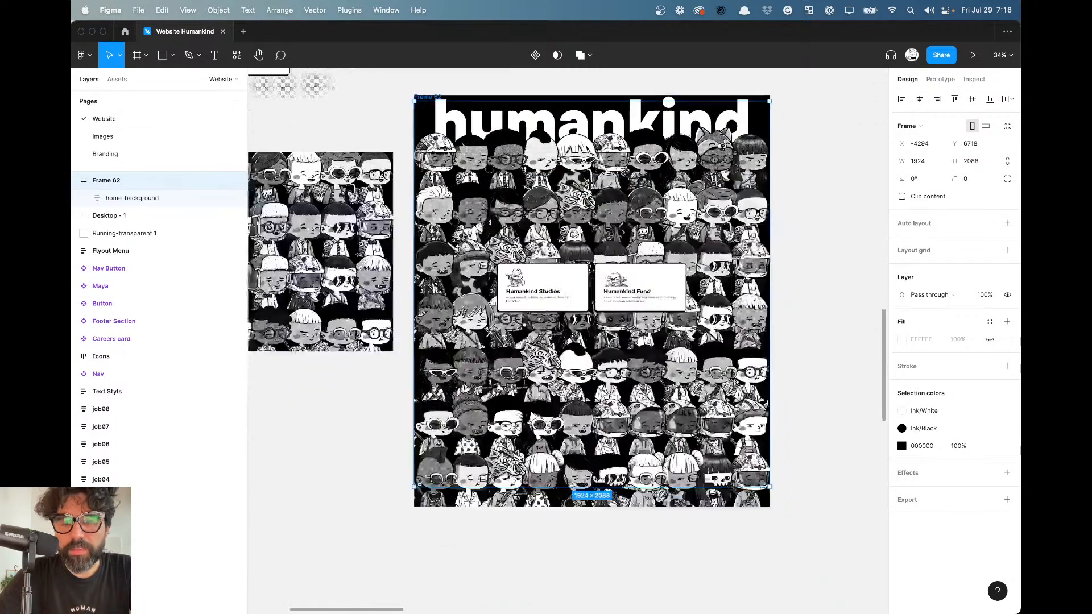
{"action": "left_click", "coordinate": [822, 290]}
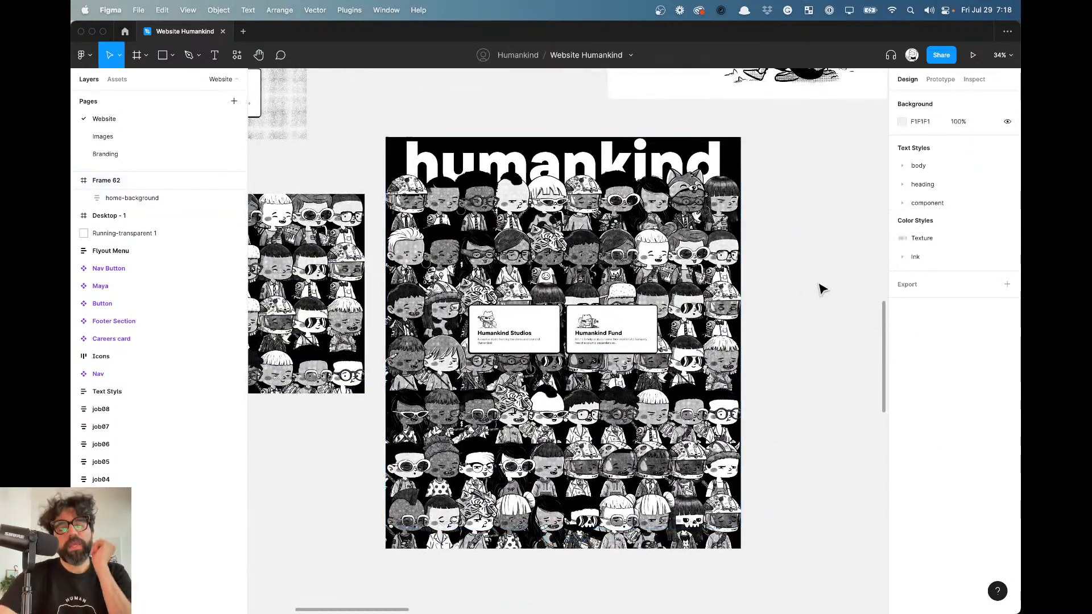
{"action": "left_click", "coordinate": [577, 301]}
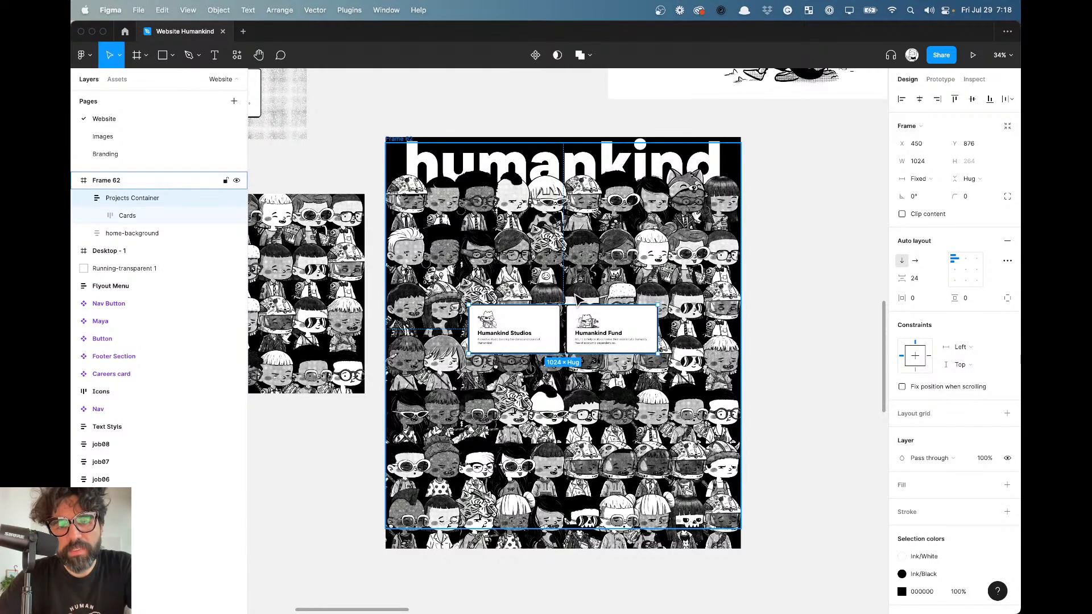
Check the live-stream chat in YouTube Studio in Chrome, and return to Figma to inspect the humankind title and project cards.
{"action": "key", "text": "super+Tab"}
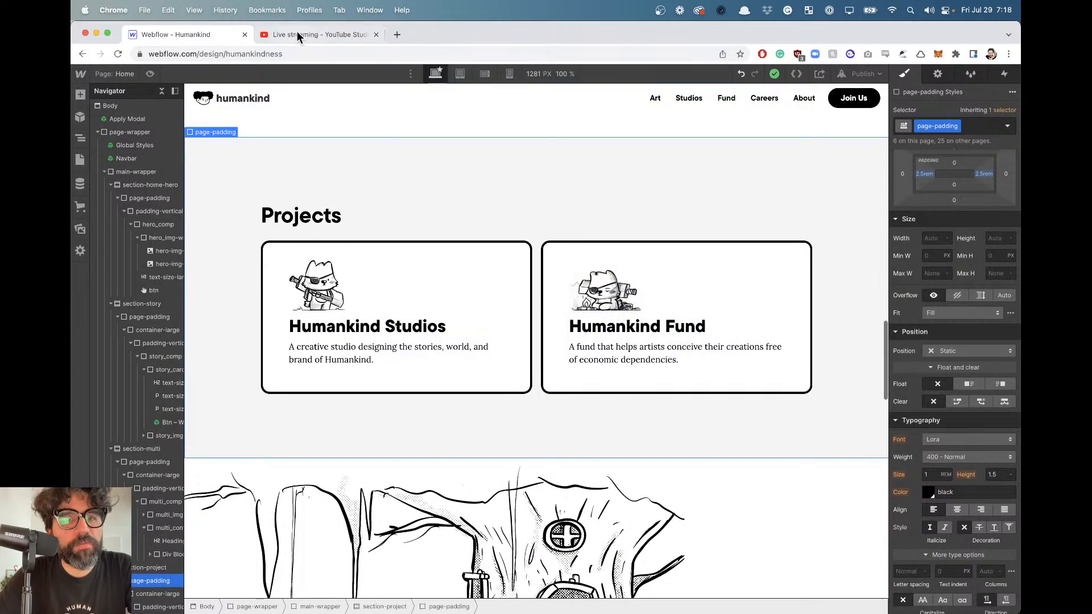
{"action": "left_click", "coordinate": [297, 34]}
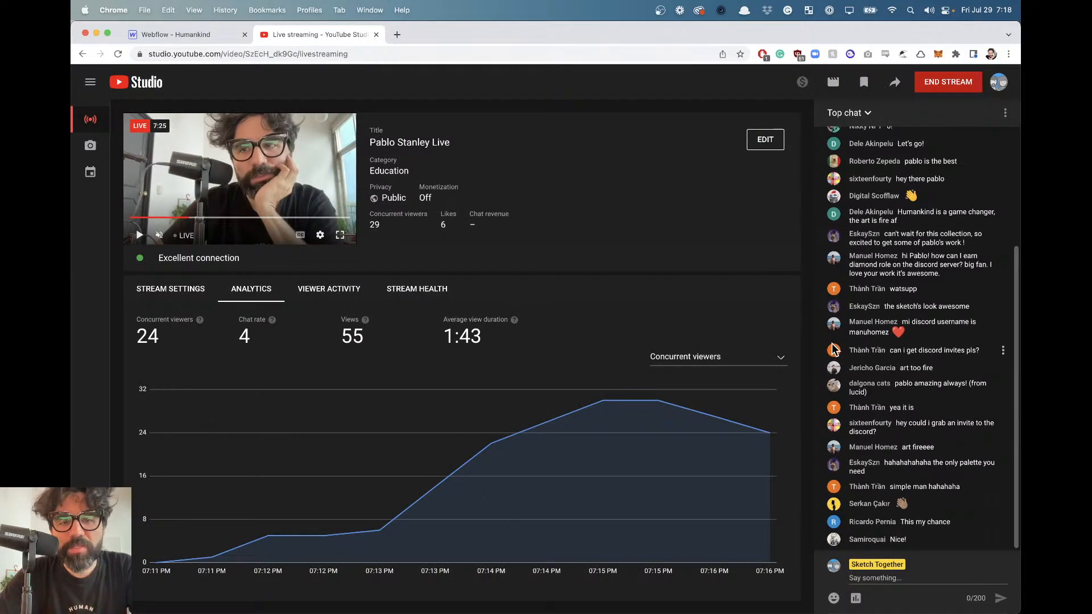
{"action": "key", "text": "super+Tab"}
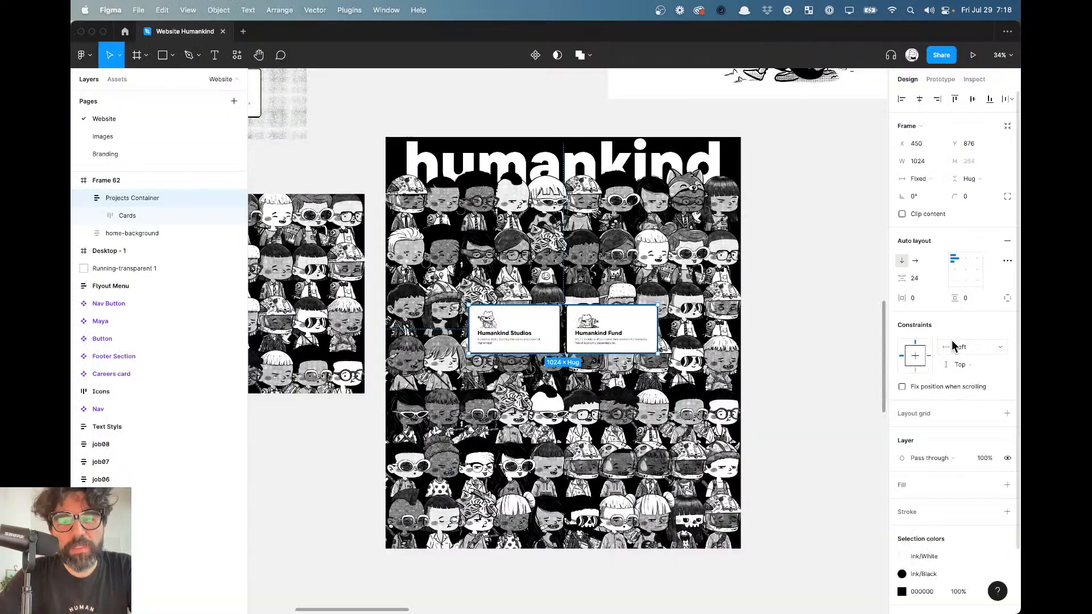
{"action": "left_click", "coordinate": [814, 290]}
{"action": "scroll", "coordinate": [814, 289], "scroll_direction": "left", "scroll_amount": 1}
{"action": "scroll", "coordinate": [812, 287], "scroll_direction": "down", "scroll_amount": 1}
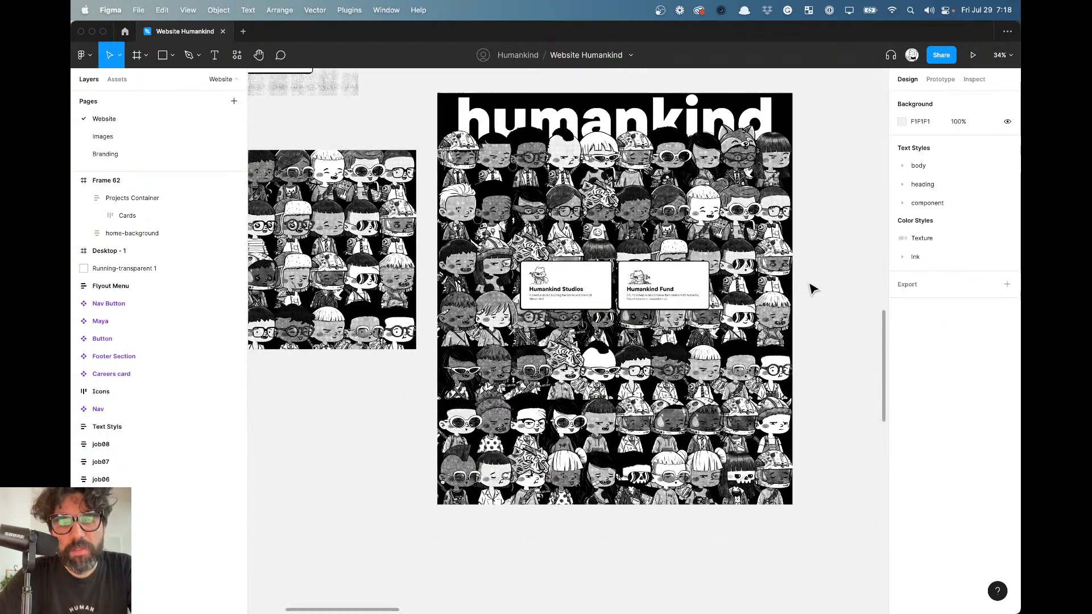
{"action": "scroll", "coordinate": [811, 288], "scroll_direction": "up", "scroll_amount": 1}
{"action": "scroll", "coordinate": [811, 288], "scroll_direction": "right", "scroll_amount": 1}
{"action": "scroll", "coordinate": [585, 298], "scroll_direction": "up", "scroll_amount": 3}
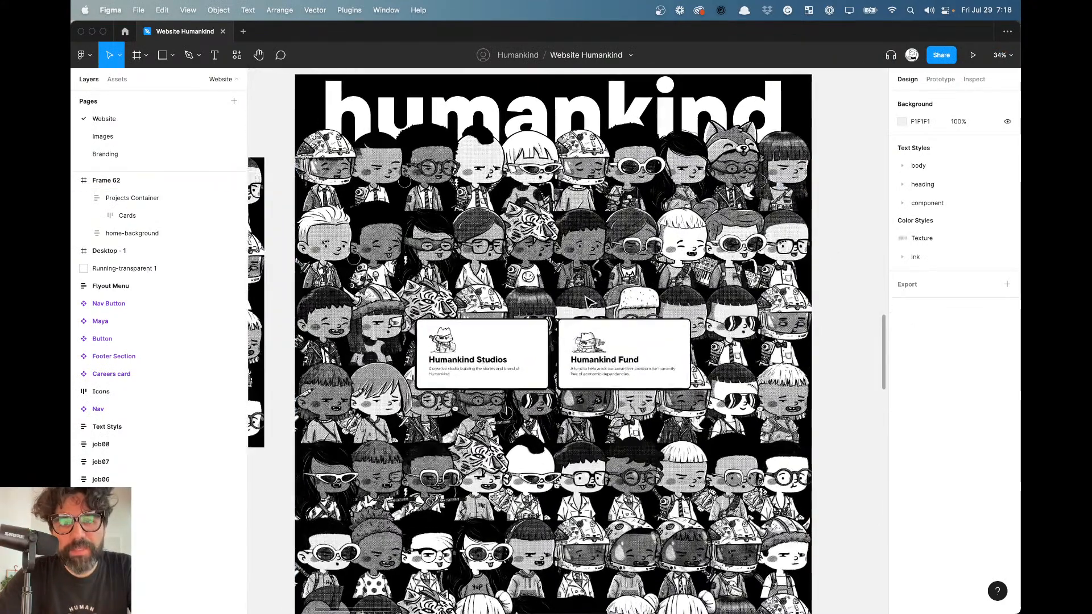
Switch to Chrome and examine the Humankind home page in Webflow, from the hero down past the Projects section.
{"action": "key", "text": "super+Tab"}
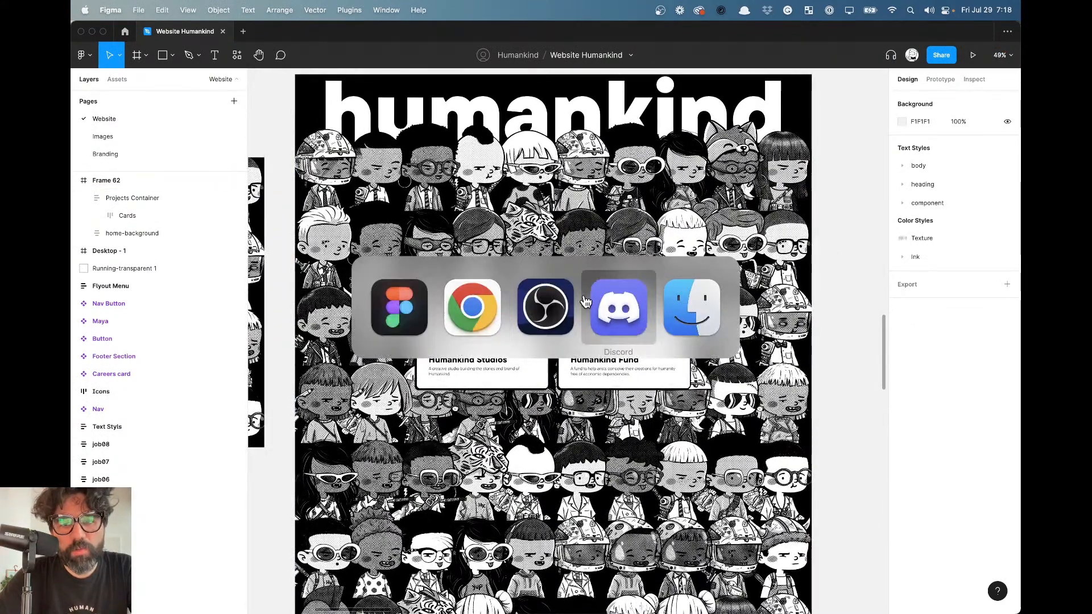
{"action": "left_click", "coordinate": [592, 304]}
{"action": "key", "text": "super+Tab"}
{"action": "key", "text": "super+Tab"}
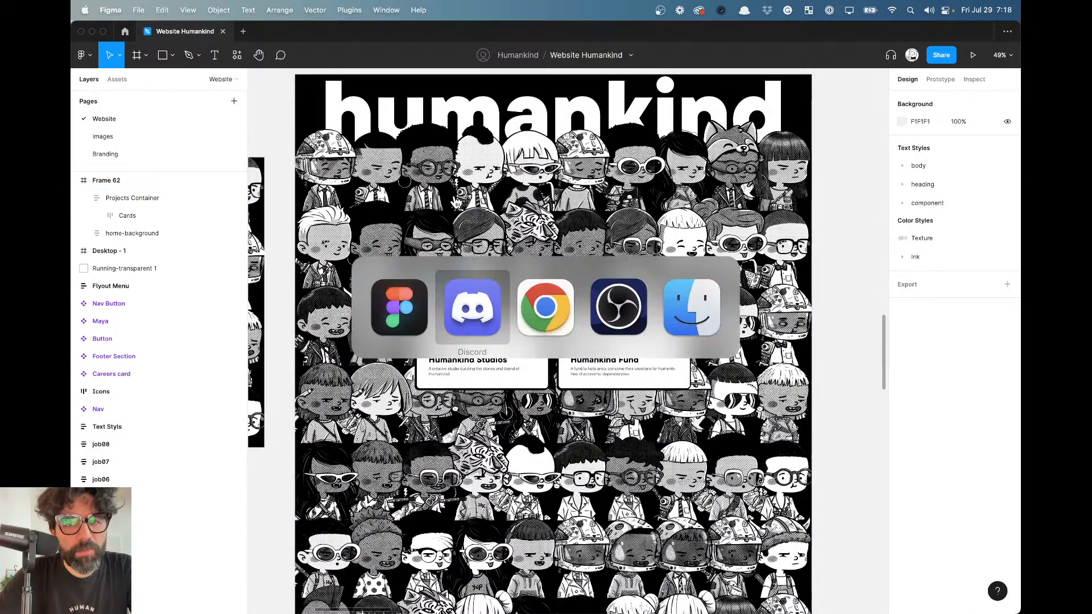
{"action": "key", "text": "Tab"}
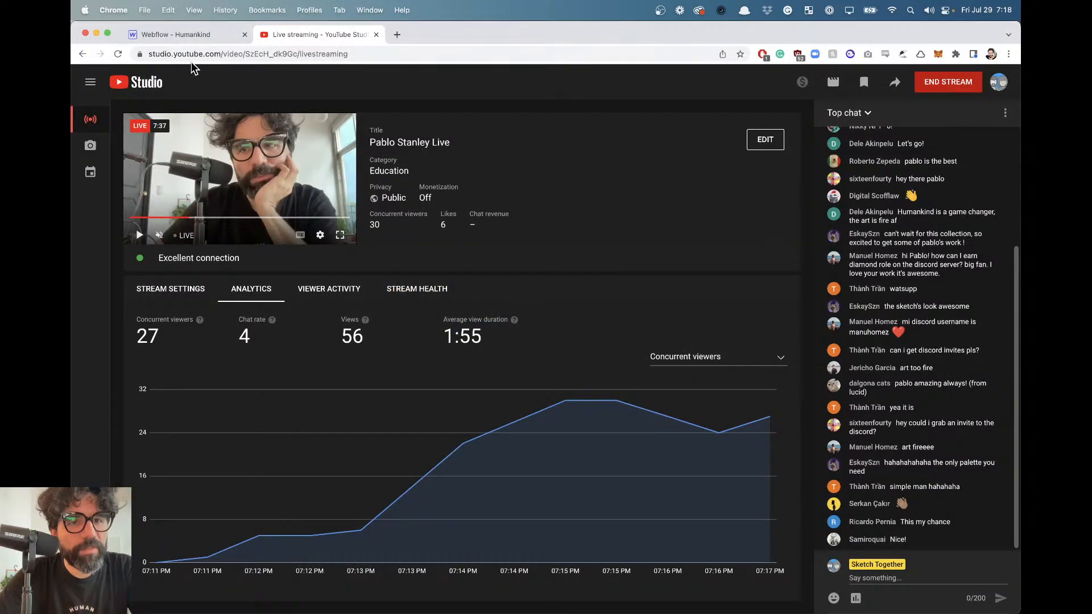
{"action": "left_click", "coordinate": [195, 37]}
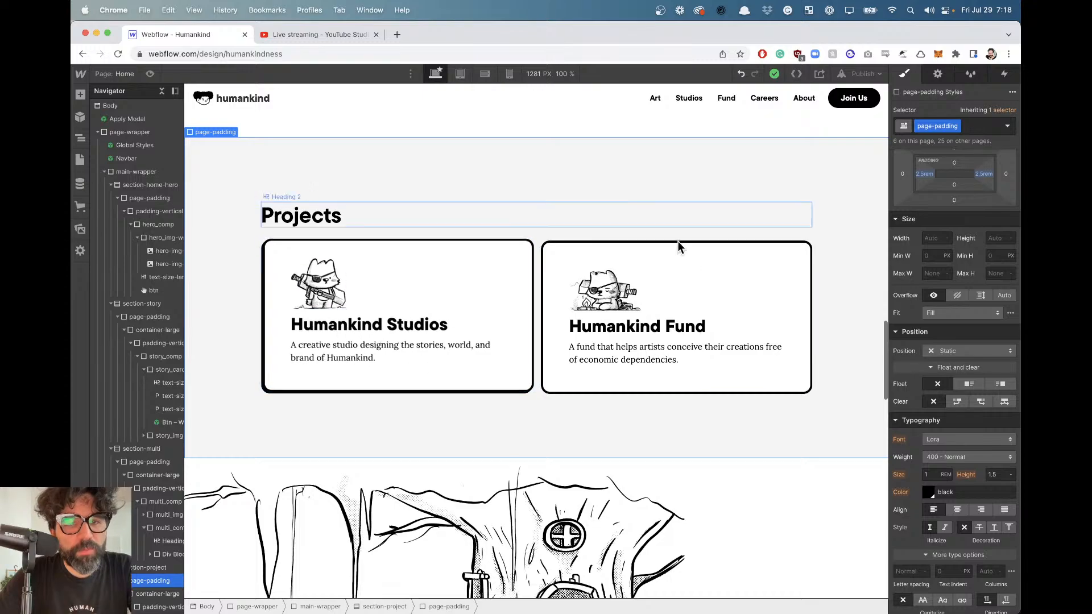
{"action": "scroll", "coordinate": [333, 128], "scroll_direction": "down", "scroll_amount": 10}
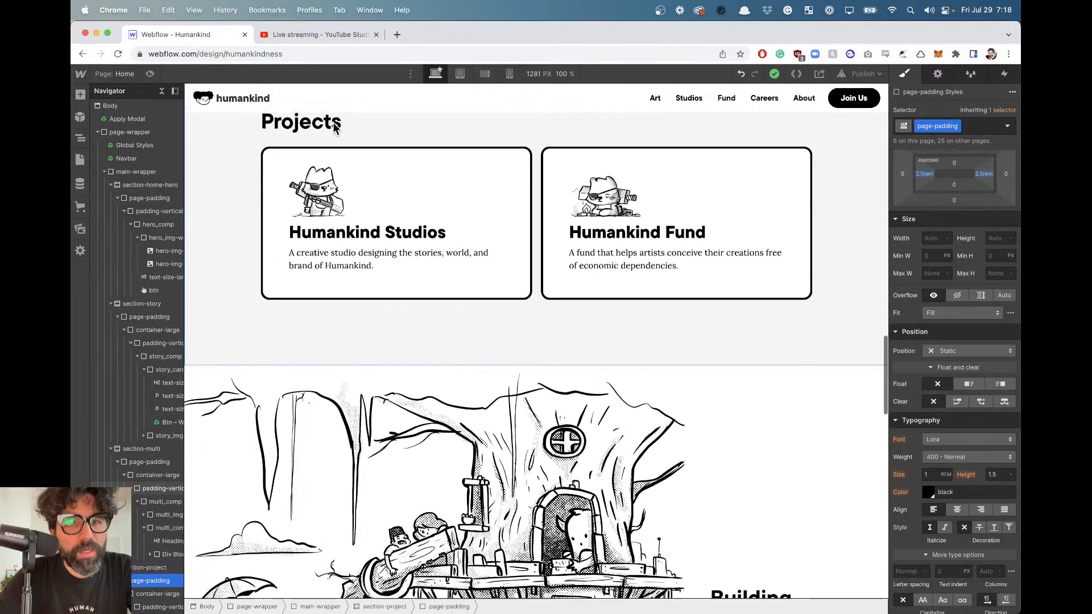
{"action": "scroll", "coordinate": [333, 127], "scroll_direction": "down", "scroll_amount": 10}
{"action": "scroll", "coordinate": [334, 127], "scroll_direction": "up", "scroll_amount": 20}
{"action": "scroll", "coordinate": [334, 128], "scroll_direction": "down", "scroll_amount": 10}
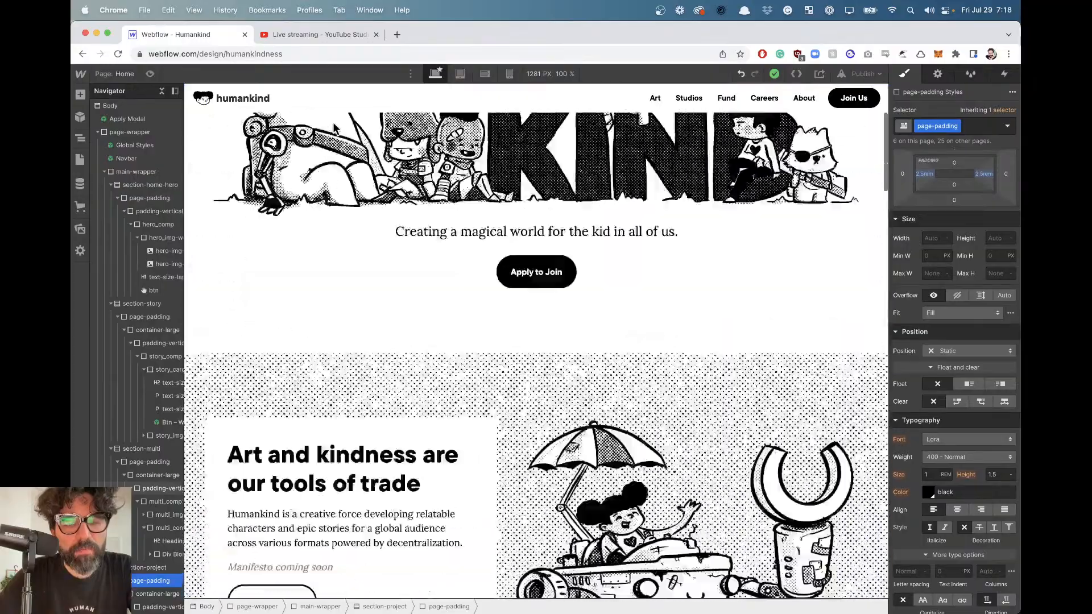
{"action": "scroll", "coordinate": [334, 128], "scroll_direction": "down", "scroll_amount": 5}
{"action": "scroll", "coordinate": [335, 128], "scroll_direction": "up", "scroll_amount": 1}
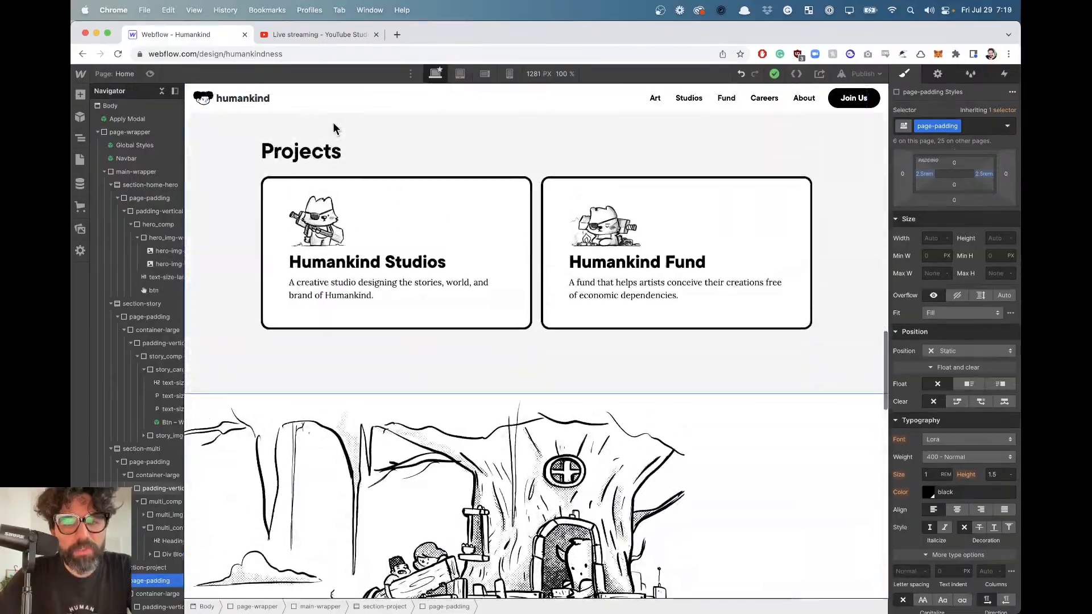
Return to Figma and delete the Slide 16:9 - 1 frame and the old Projects Section above it.
{"action": "key", "text": "super+Tab"}
{"action": "scroll", "coordinate": [481, 275], "scroll_direction": "down", "scroll_amount": 5}
{"action": "scroll", "coordinate": [495, 209], "scroll_direction": "left", "scroll_amount": 5}
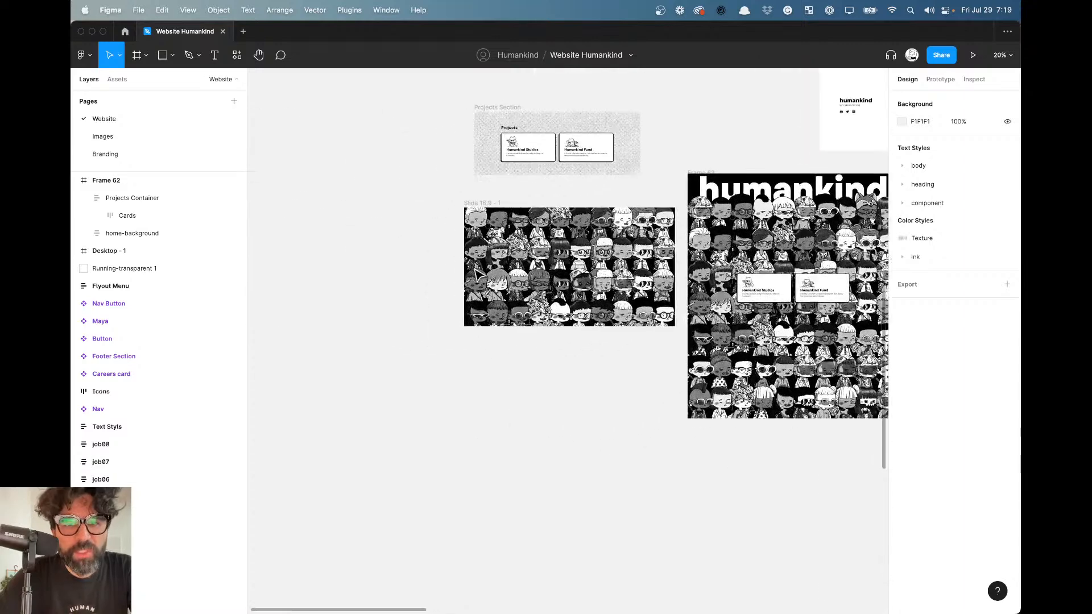
{"action": "left_click", "coordinate": [495, 210]}
{"action": "key", "text": "Delete"}
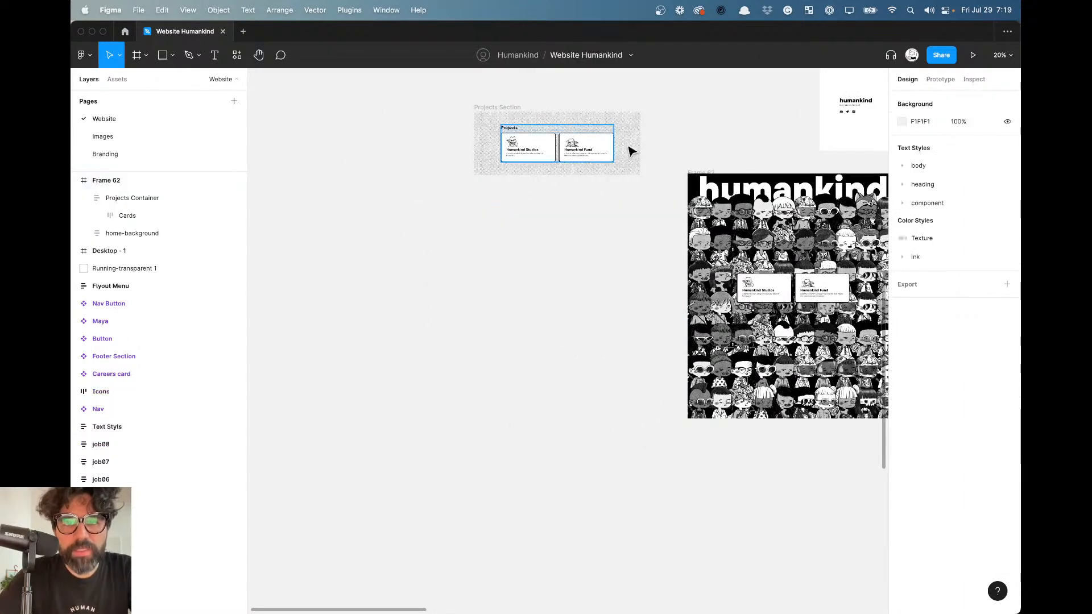
{"action": "left_click", "coordinate": [500, 107]}
{"action": "key", "text": "Delete"}
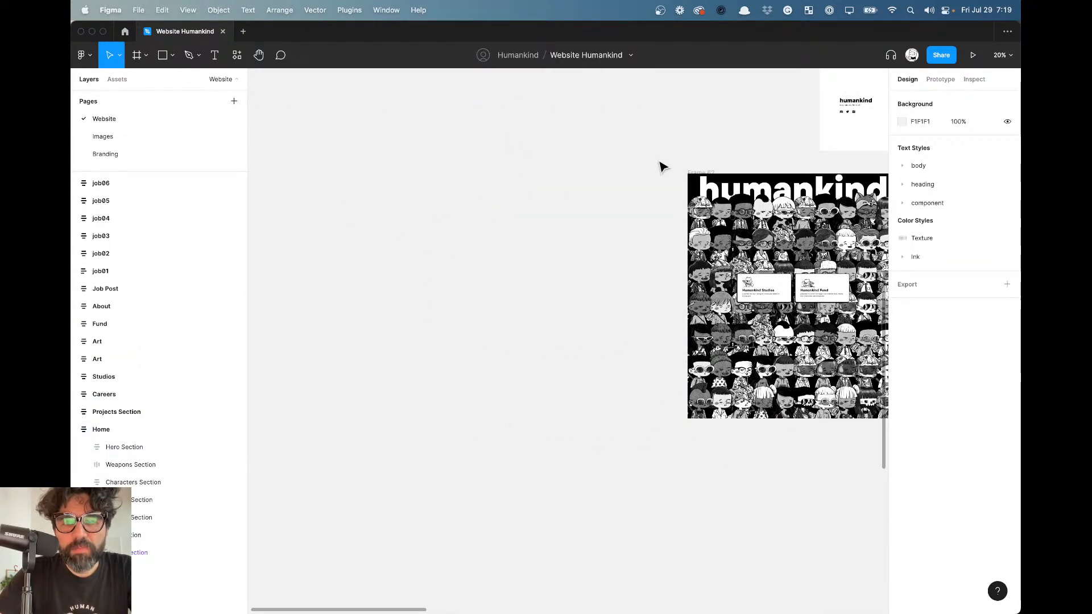
Move Frame 62 into the emptied space, place a duplicate beside it and ungroup the duplicate.
{"action": "left_click_drag", "start_coordinate": [714, 176], "coordinate": [524, 438]}
{"action": "left_click", "coordinate": [292, 156]}
{"action": "left_click", "coordinate": [551, 141]}
{"action": "left_click", "coordinate": [547, 171]}
{"action": "left_click_drag", "start_coordinate": [557, 489], "coordinate": [589, 223]}
{"action": "key", "text": "super+shift+g"}
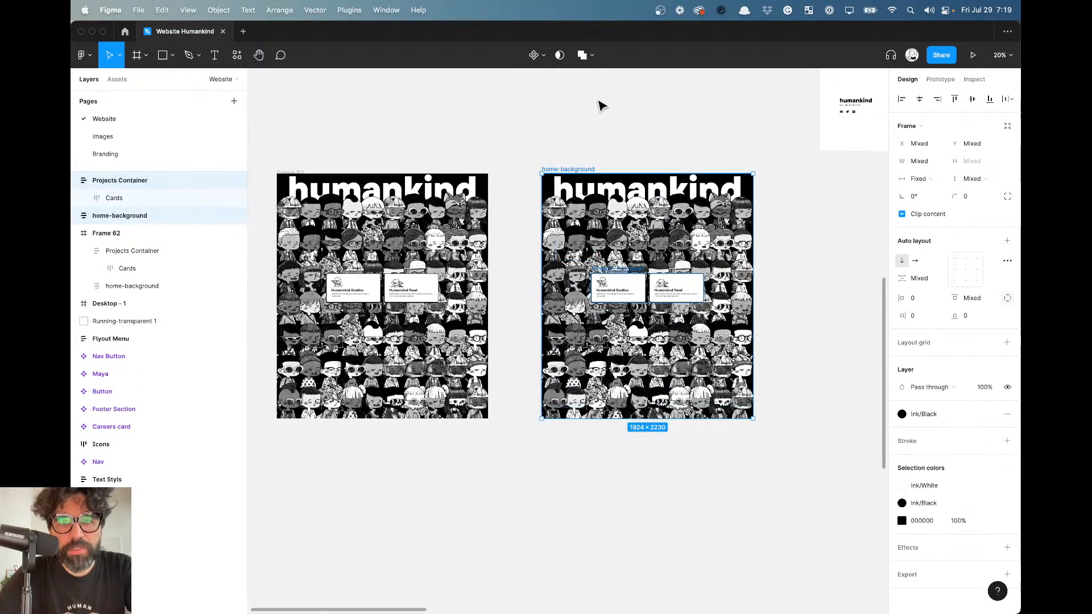
Move the duplicated Projects Container out of the character grid onto the empty canvas above it.
{"action": "left_click", "coordinate": [600, 106]}
{"action": "left_click", "coordinate": [593, 222]}
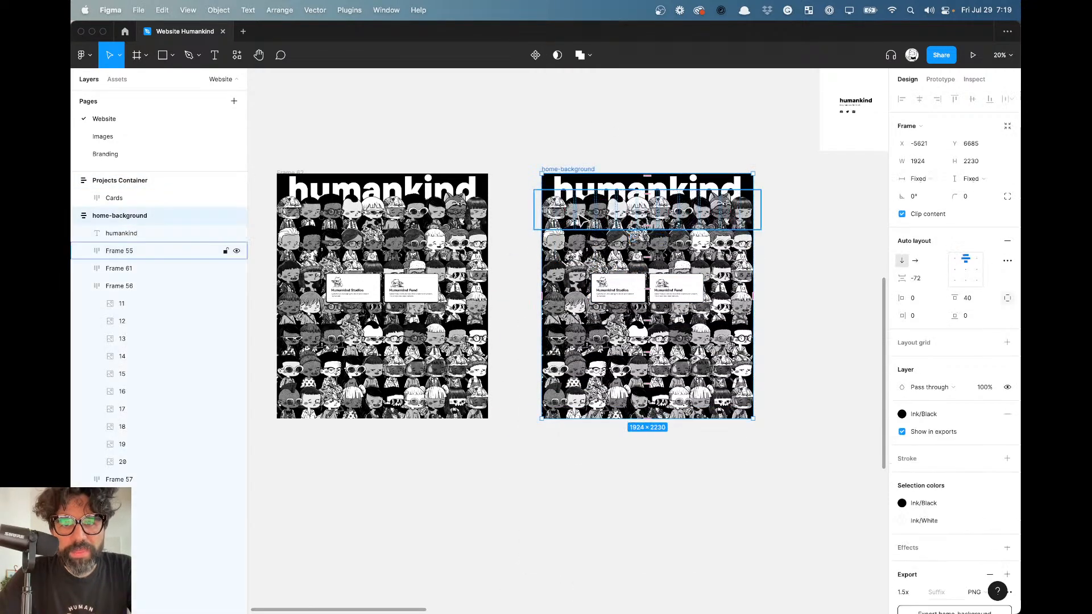
{"action": "left_click", "coordinate": [618, 289]}
{"action": "left_click_drag", "start_coordinate": [618, 288], "coordinate": [594, 118]}
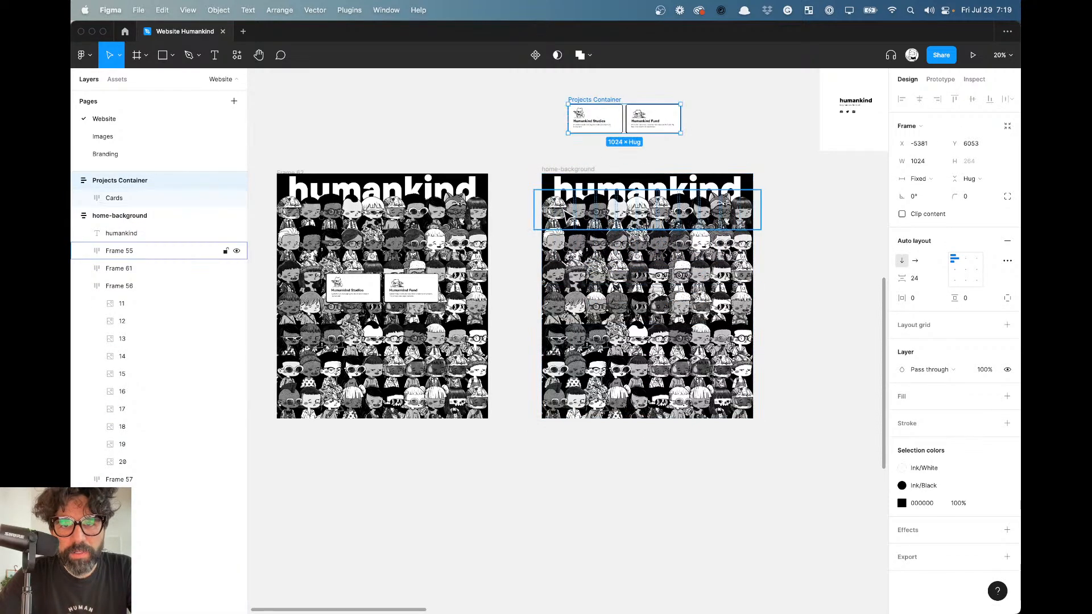
Ungroup the duplicated home-background frame and delete its humankind text.
{"action": "left_click", "coordinate": [562, 173]}
{"action": "left_click_drag", "start_coordinate": [560, 171], "coordinate": [557, 180]}
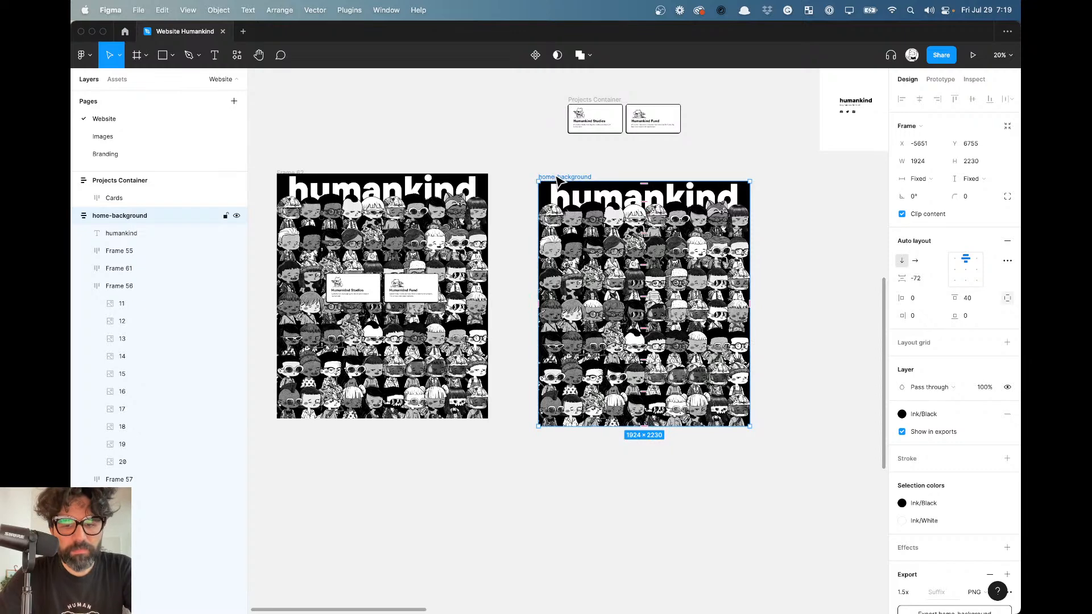
{"action": "key", "text": "super+shift+g"}
{"action": "left_click", "coordinate": [559, 168]}
{"action": "left_click", "coordinate": [565, 189]}
{"action": "key", "text": "Delete"}
Wrap all the loose character rows in a vertical auto layout and delete the resulting frame.
{"action": "left_click", "coordinate": [553, 193]}
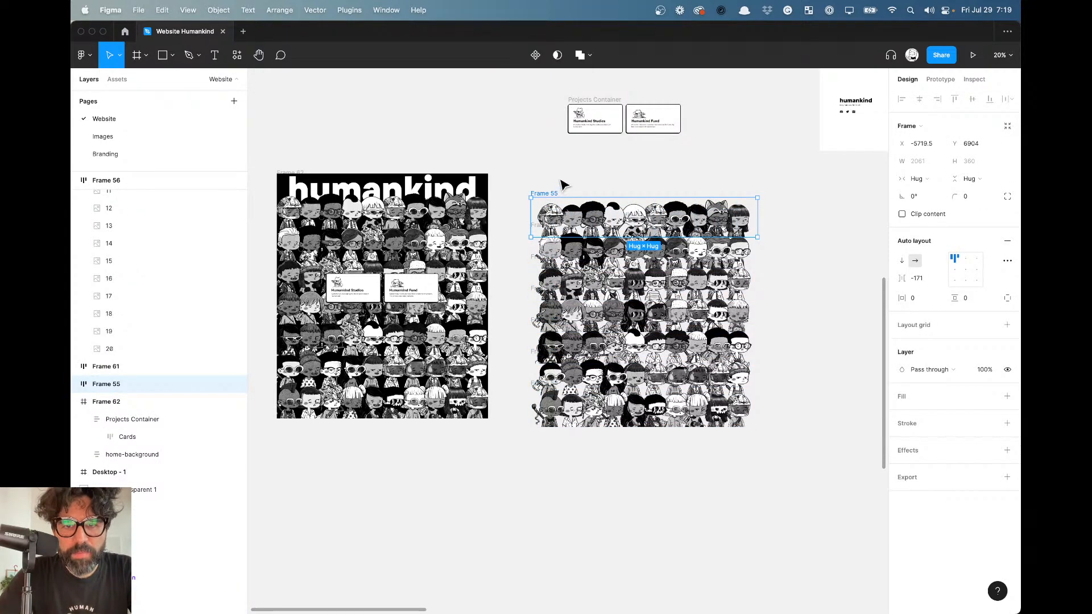
{"action": "left_click_drag", "start_coordinate": [518, 164], "coordinate": [800, 533]}
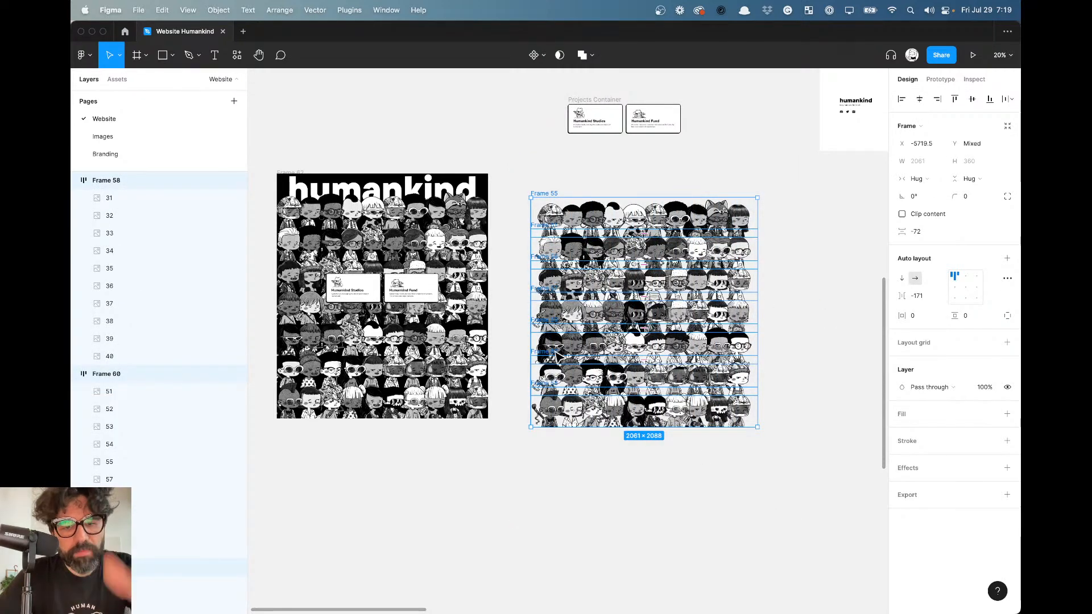
{"action": "key", "text": "shift+a"}
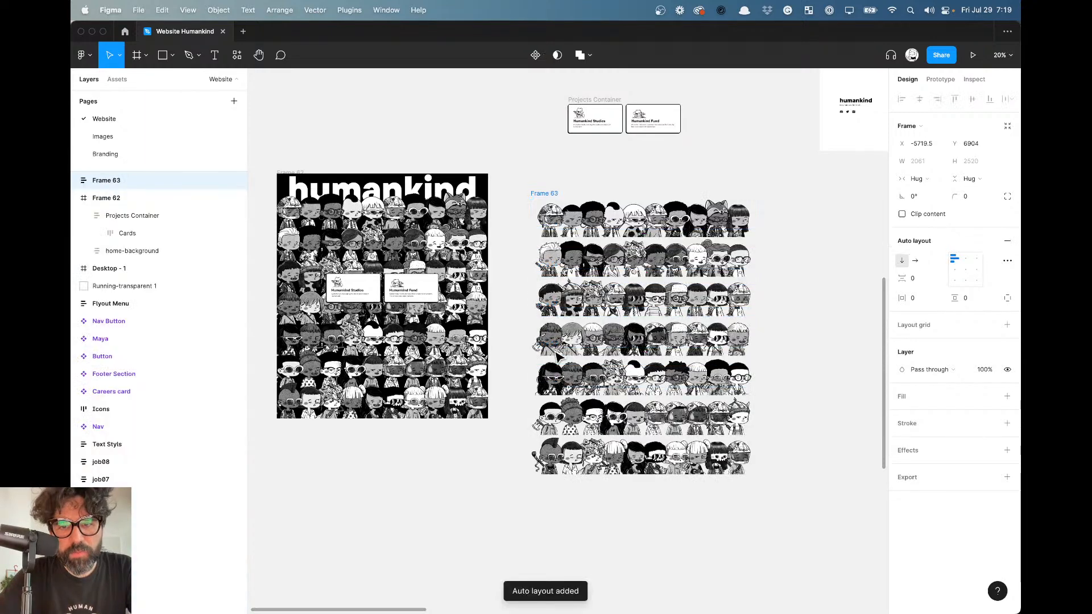
{"action": "scroll", "coordinate": [513, 401], "scroll_direction": "right", "scroll_amount": 2}
{"action": "key", "text": "Delete"}
Duplicate Frame 62 and place the copy beside the original, below the loose Projects Container.
{"action": "scroll", "coordinate": [511, 399], "scroll_direction": "left", "scroll_amount": 5}
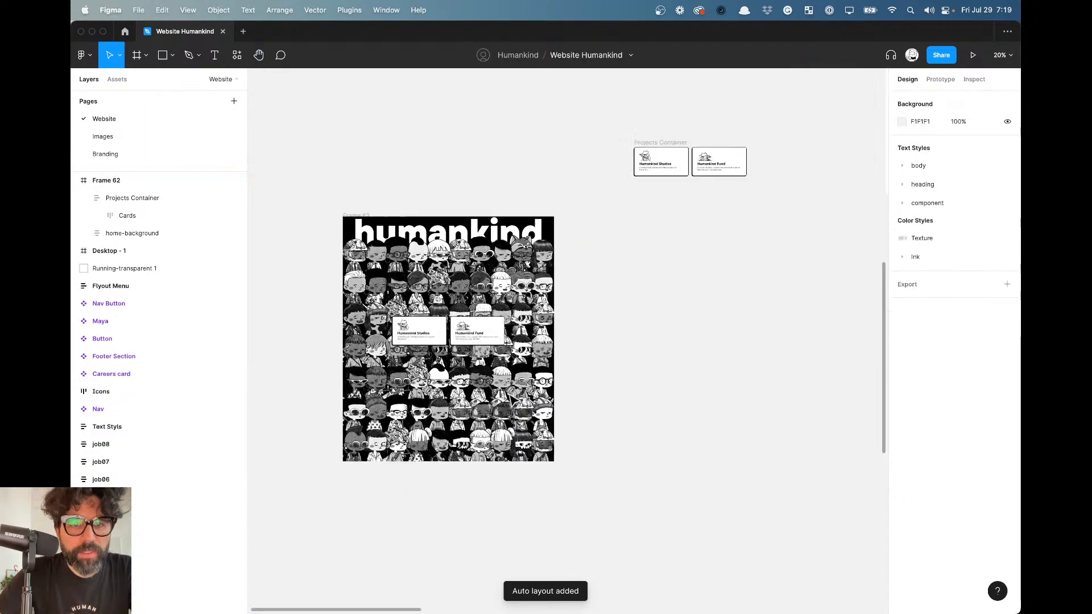
{"action": "left_click", "coordinate": [517, 294]}
{"action": "left_click_drag", "start_coordinate": [495, 304], "coordinate": [726, 315]}
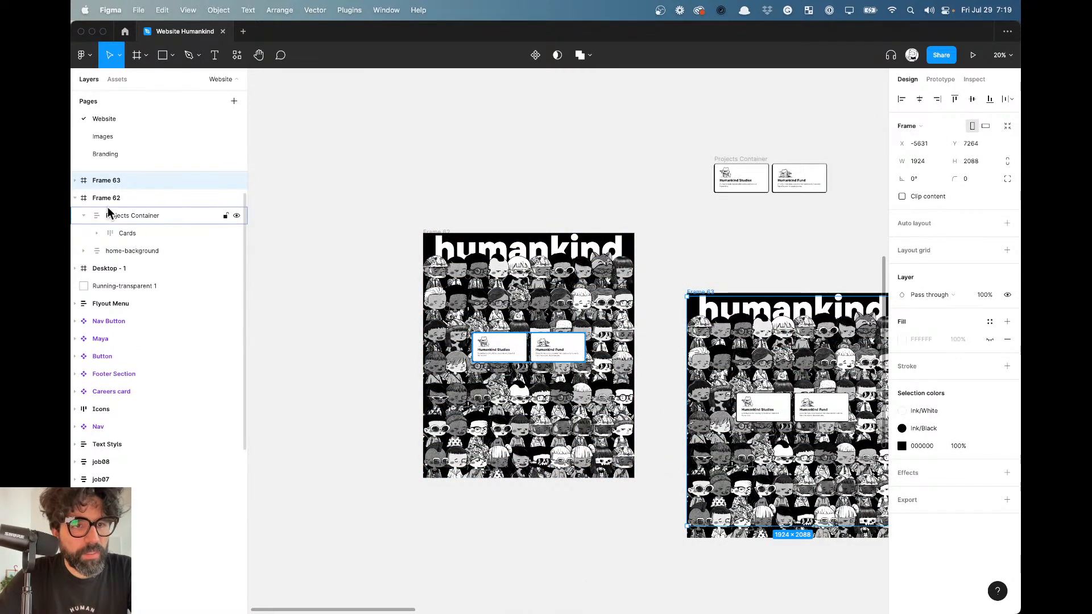
Ungroup the duplicated Frame 63 and delete the Cards from its Projects Container.
{"action": "left_click", "coordinate": [75, 181]}
{"action": "key", "text": "super+shift+g"}
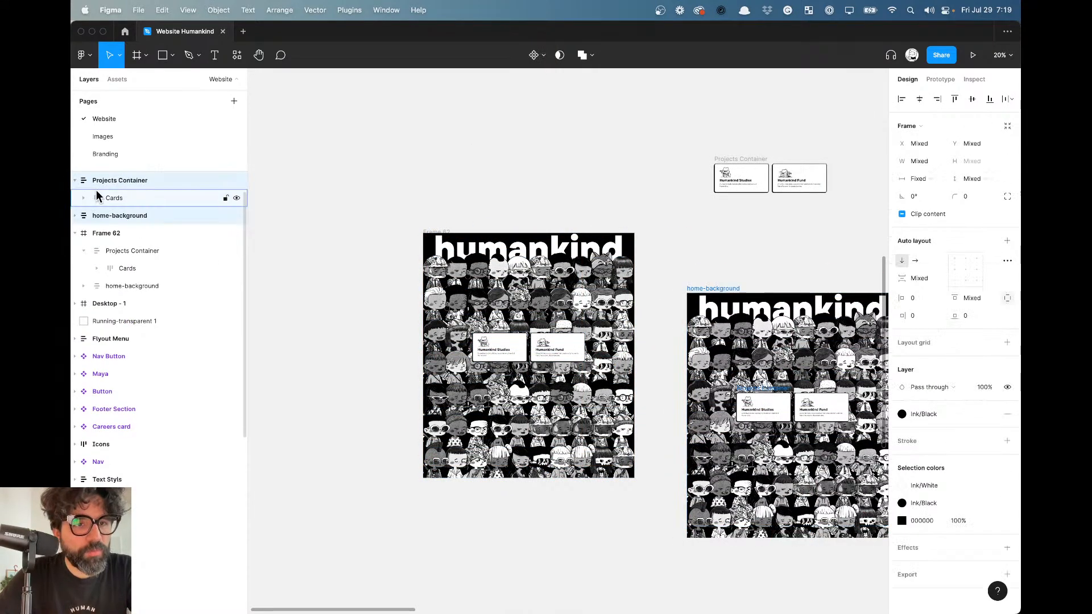
{"action": "left_click", "coordinate": [130, 198]}
{"action": "key", "text": "Delete"}
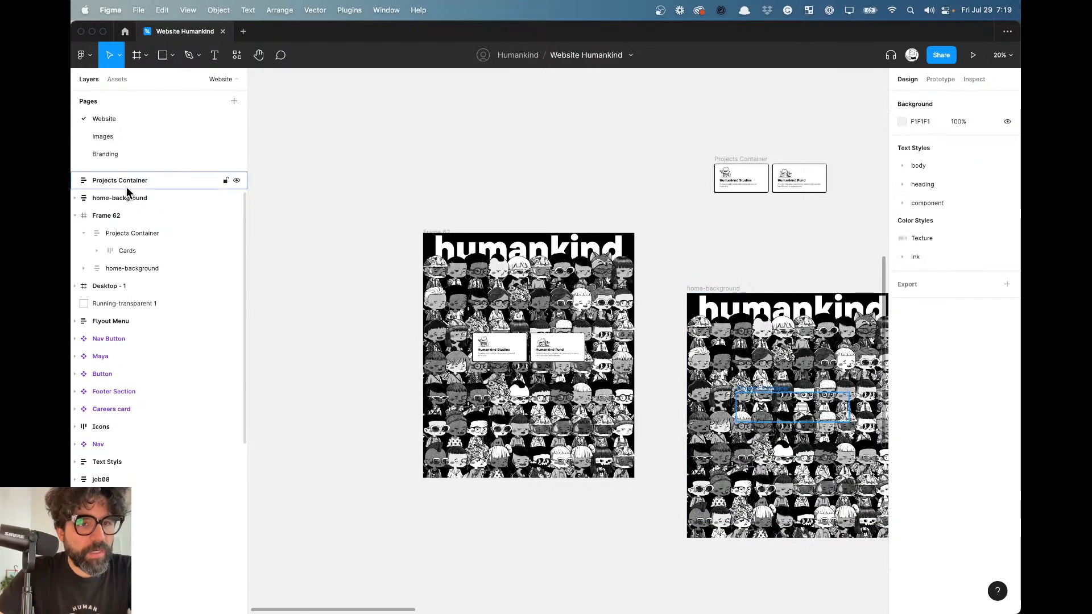
{"action": "left_click", "coordinate": [127, 185]}
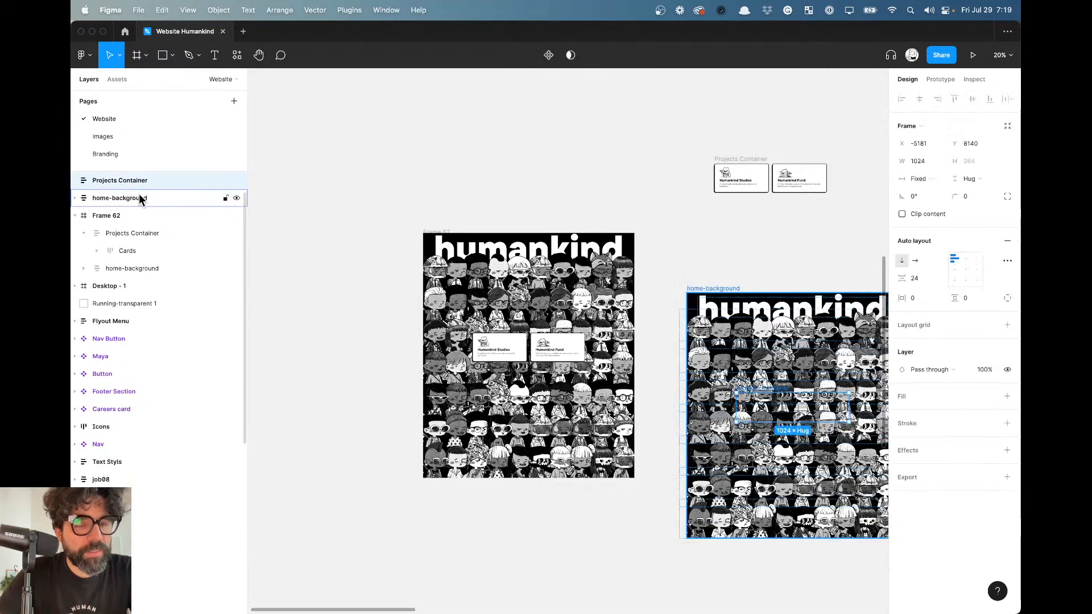
Delete the humankind text layer from the loose home-background copy.
{"action": "left_click", "coordinate": [702, 289]}
{"action": "left_click", "coordinate": [74, 198]}
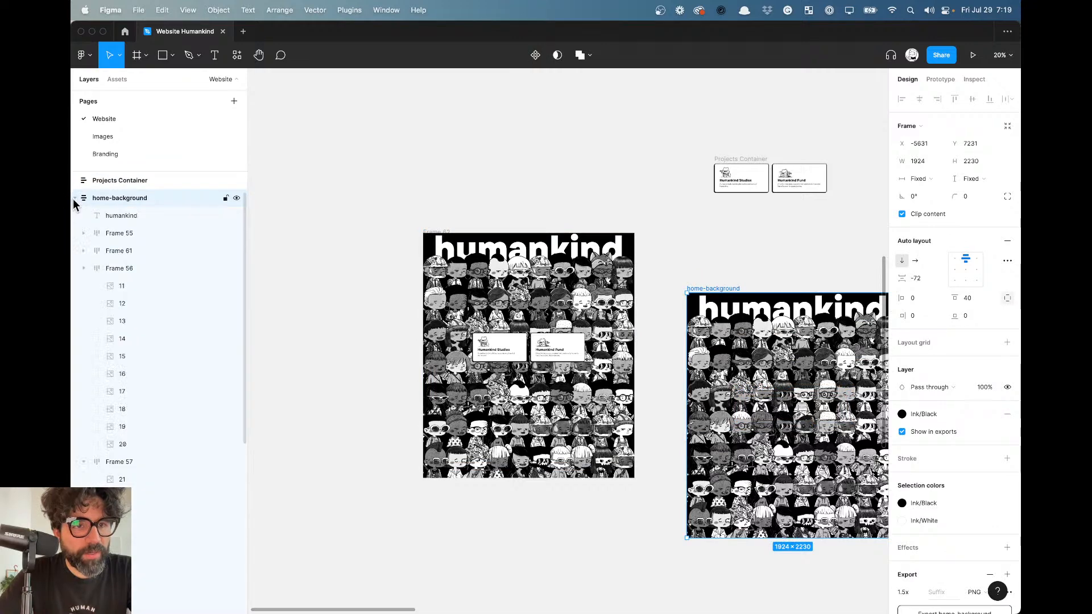
{"action": "left_click", "coordinate": [123, 220]}
{"action": "key", "text": "Delete"}
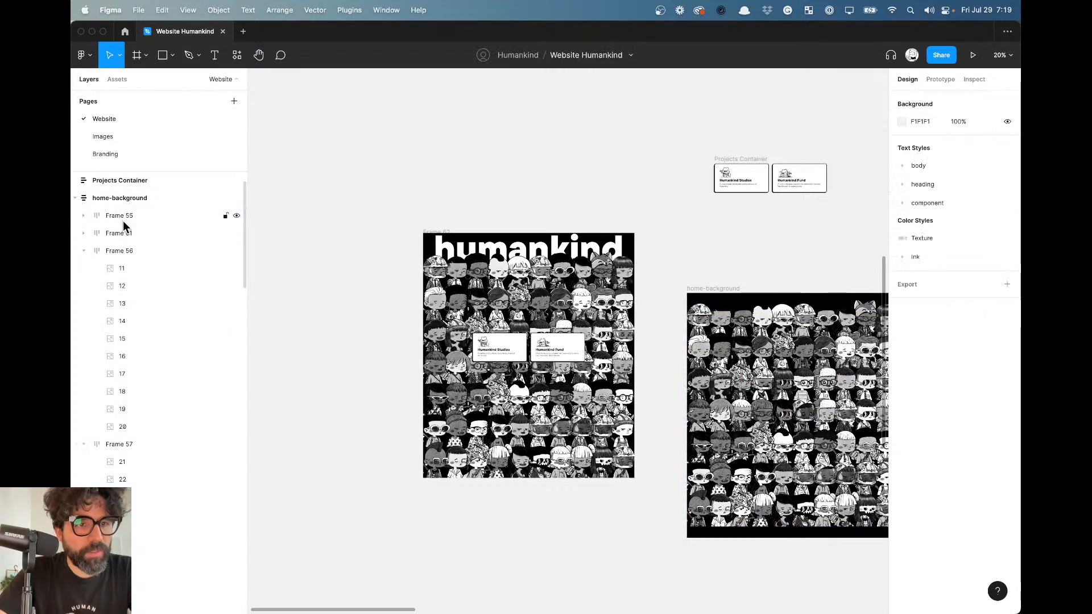
Center the auto layout content of the home-background copy and set its vertical resizing to hug contents.
{"action": "left_click", "coordinate": [119, 199]}
{"action": "left_click", "coordinate": [74, 199]}
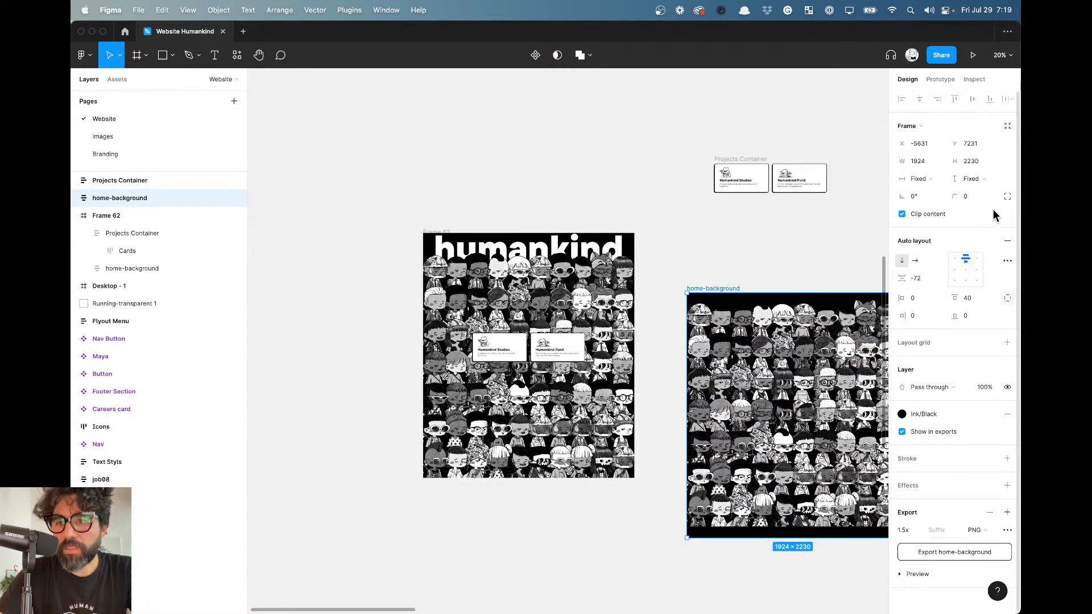
{"action": "left_click", "coordinate": [967, 276]}
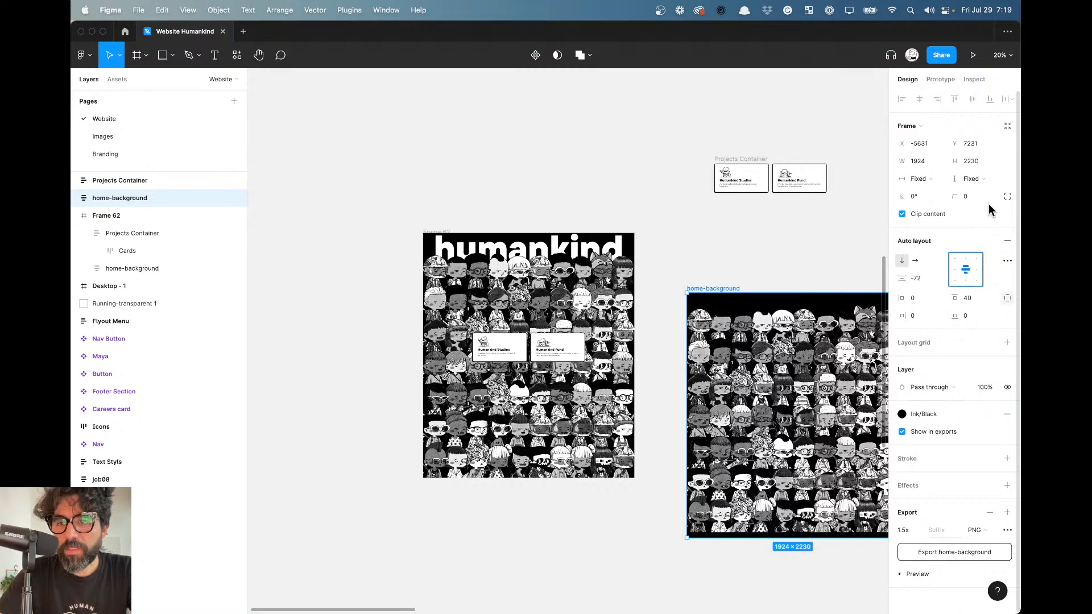
{"action": "left_click", "coordinate": [971, 178]}
{"action": "left_click", "coordinate": [982, 188]}
{"action": "scroll", "coordinate": [642, 278], "scroll_direction": "right", "scroll_amount": 5}
{"action": "scroll", "coordinate": [642, 279], "scroll_direction": "down", "scroll_amount": 3}
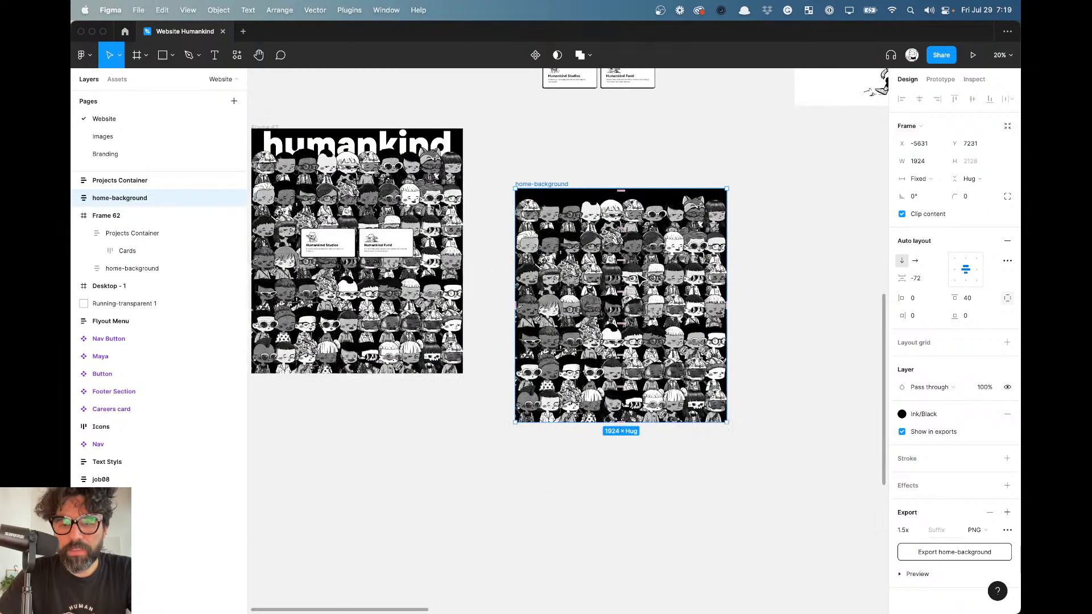
Move the home-background copy up beside Frame 62, with their upper edges roughly level.
{"action": "left_click", "coordinate": [781, 241]}
{"action": "scroll", "coordinate": [781, 241], "scroll_direction": "up", "scroll_amount": 1}
{"action": "scroll", "coordinate": [781, 241], "scroll_direction": "left", "scroll_amount": 1}
{"action": "left_click_drag", "start_coordinate": [568, 205], "coordinate": [529, 147]}
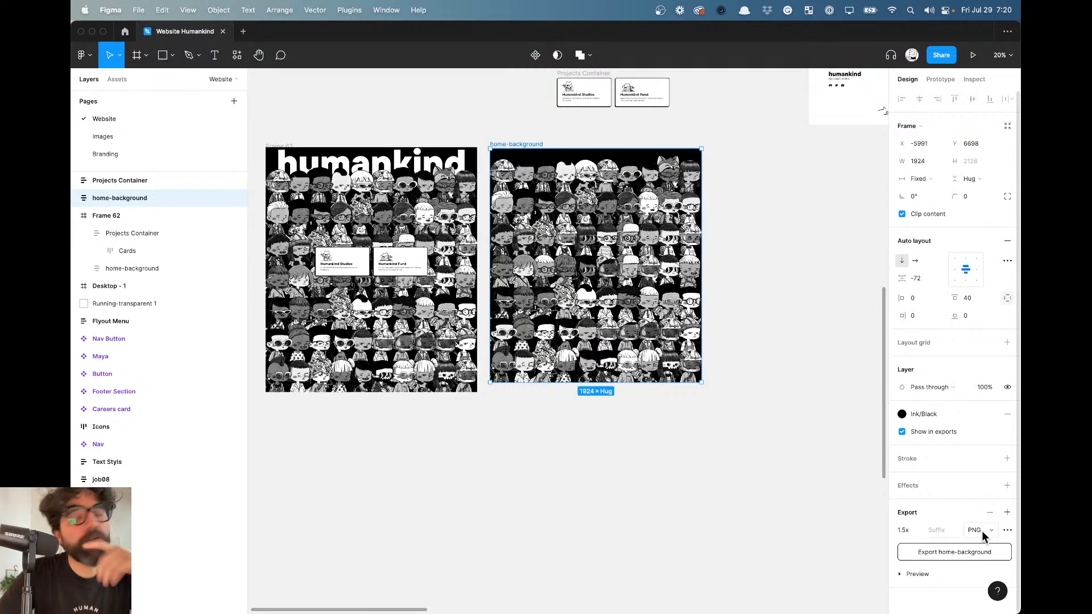
Remove the Ink/Black fill from the home-background copy.
{"action": "left_click", "coordinate": [1006, 415]}
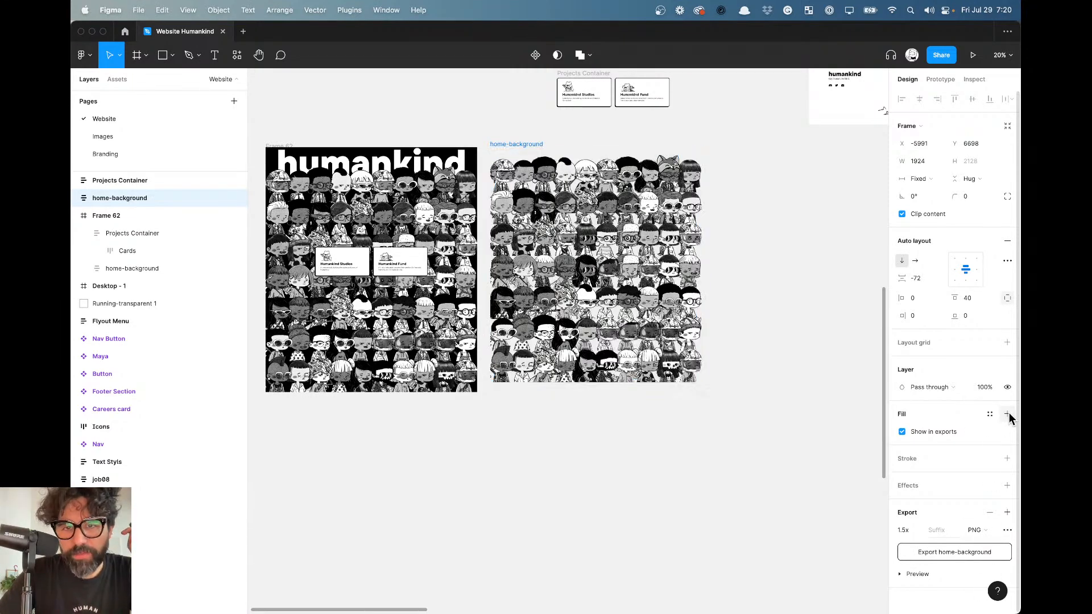
{"action": "scroll", "coordinate": [394, 137], "scroll_direction": "left", "scroll_amount": 2}
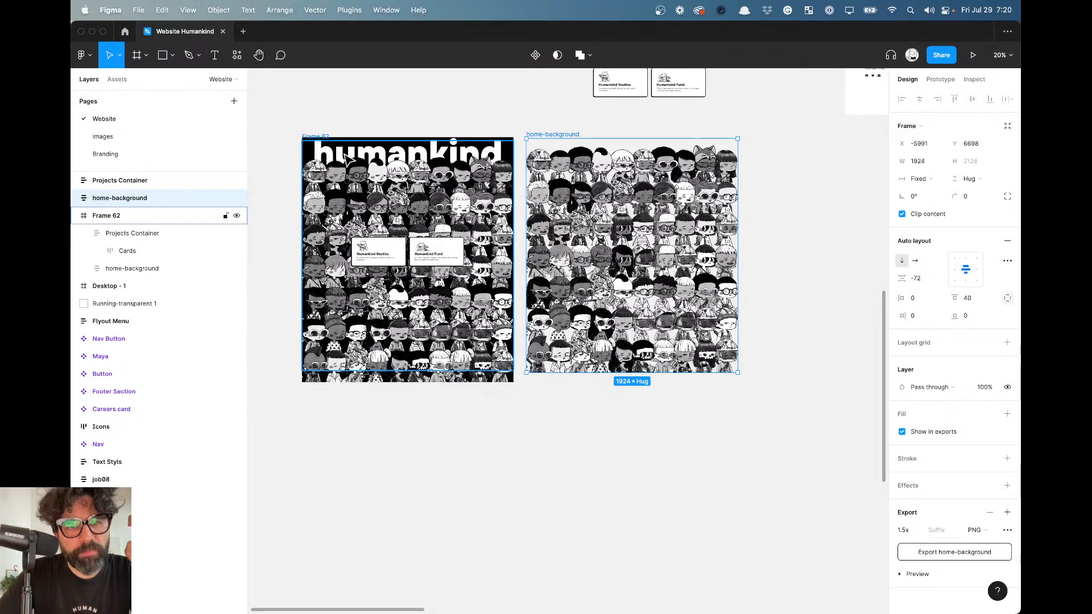
{"action": "scroll", "coordinate": [407, 154], "scroll_direction": "up", "scroll_amount": 5}
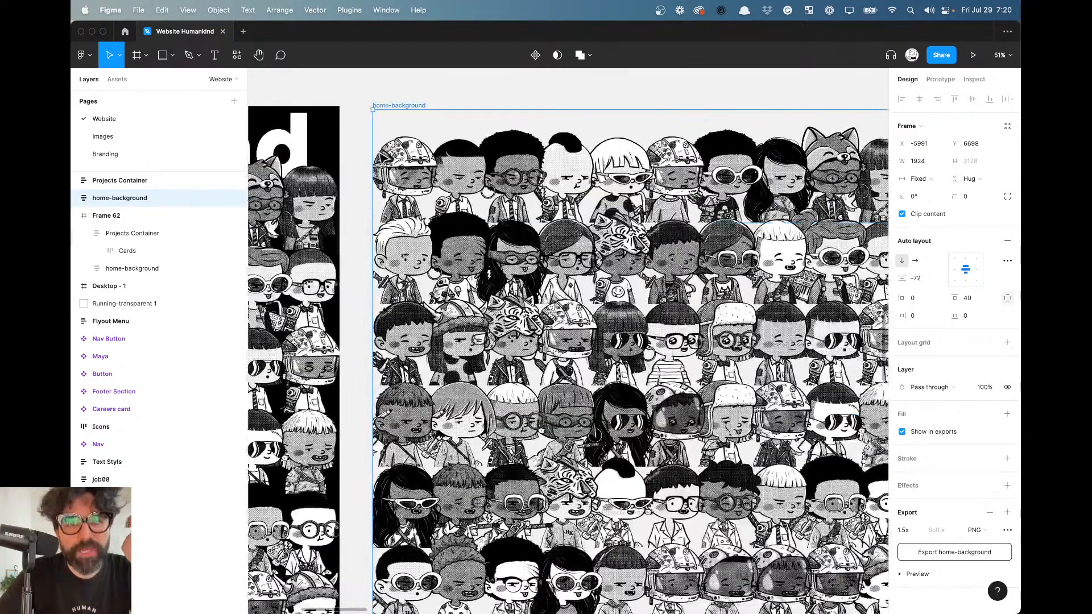
{"action": "scroll", "coordinate": [529, 164], "scroll_direction": "down", "scroll_amount": 5}
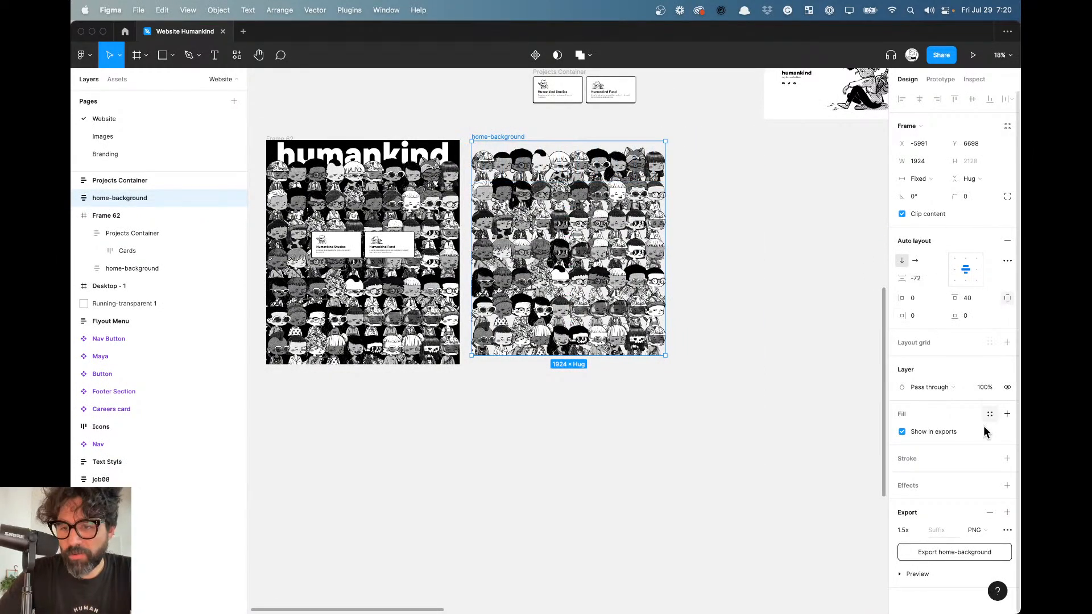
{"action": "scroll", "coordinate": [954, 476], "scroll_direction": "down", "scroll_amount": 1}
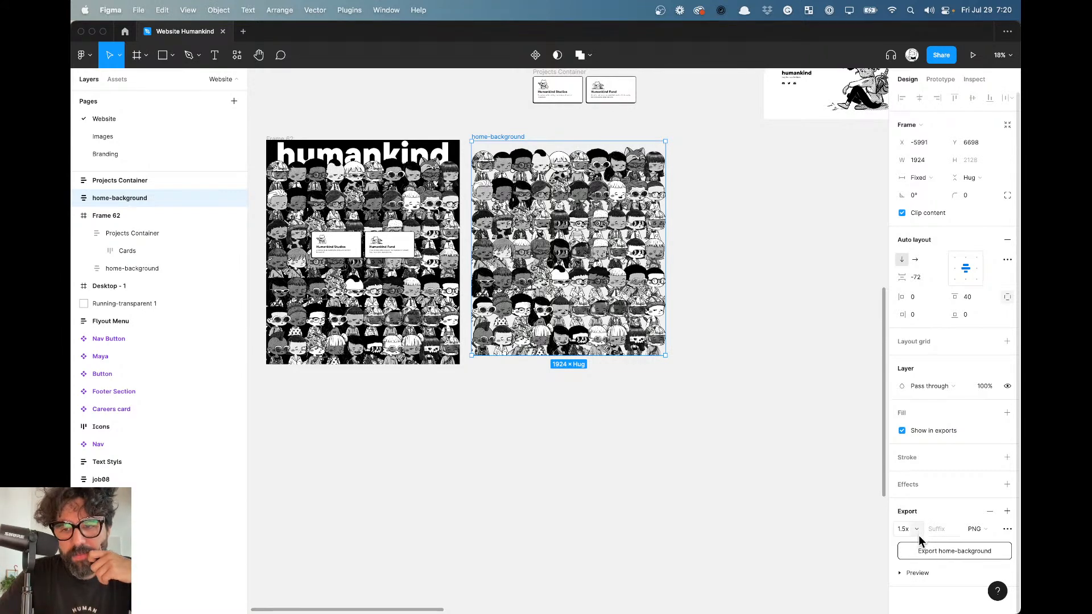
Export home-background.png at 1.5x to the HumanKind folder and again into its website subfolder, replacing the existing file there.
{"action": "left_click", "coordinate": [940, 554]}
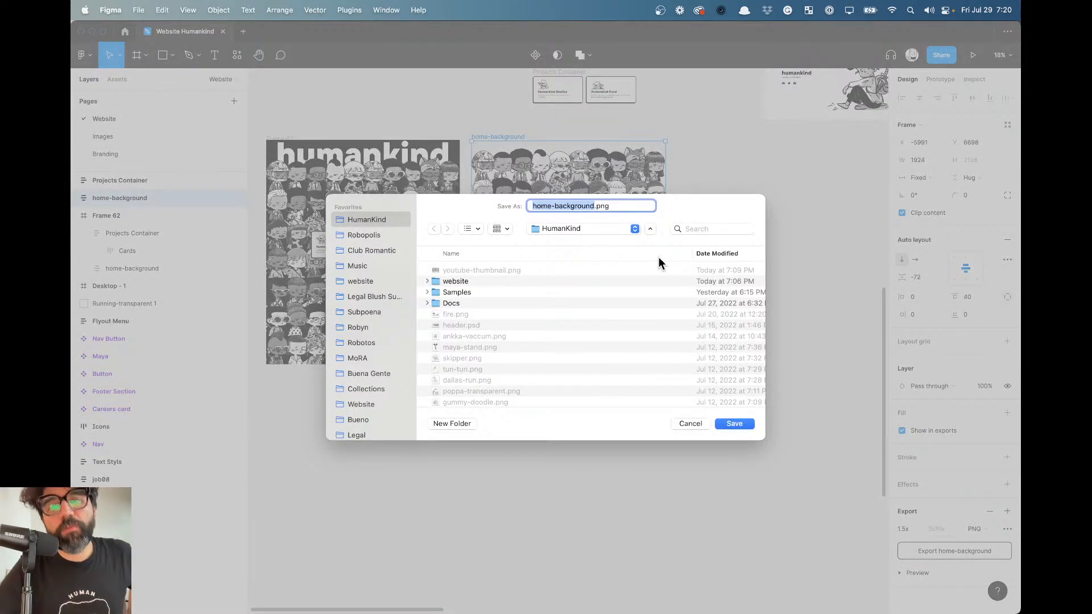
{"action": "key", "text": "Return"}
{"action": "left_click", "coordinate": [948, 548]}
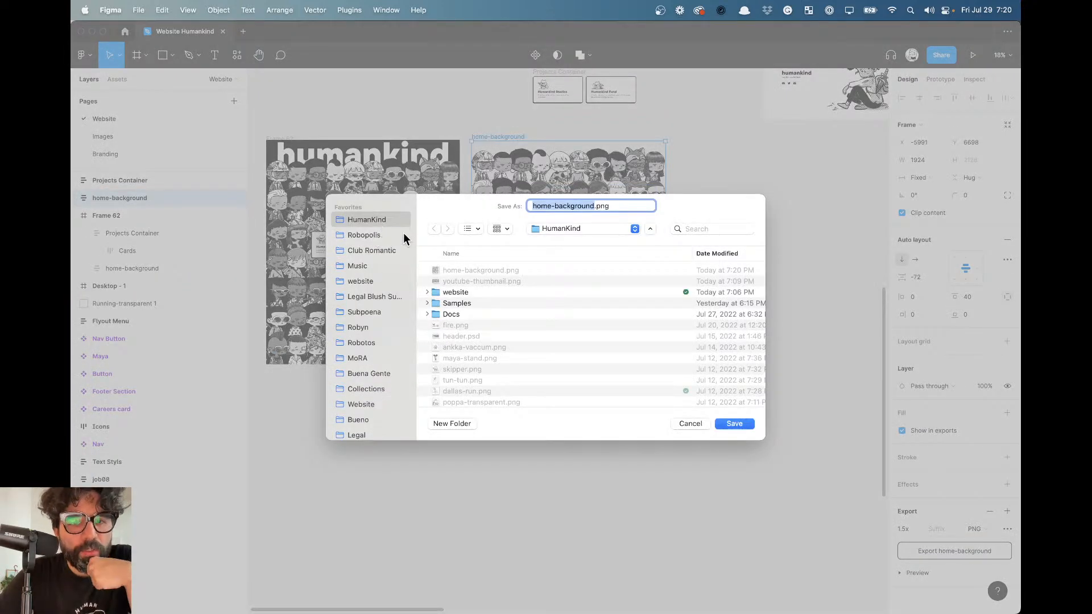
{"action": "double_click", "coordinate": [489, 294]}
{"action": "key", "text": "Return"}
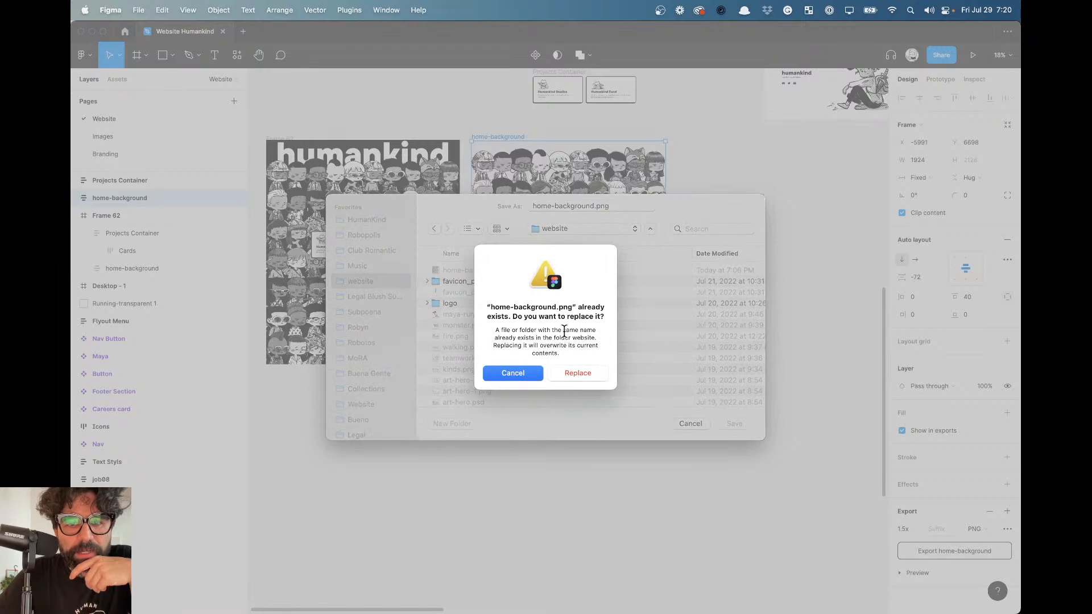
{"action": "left_click", "coordinate": [576, 374]}
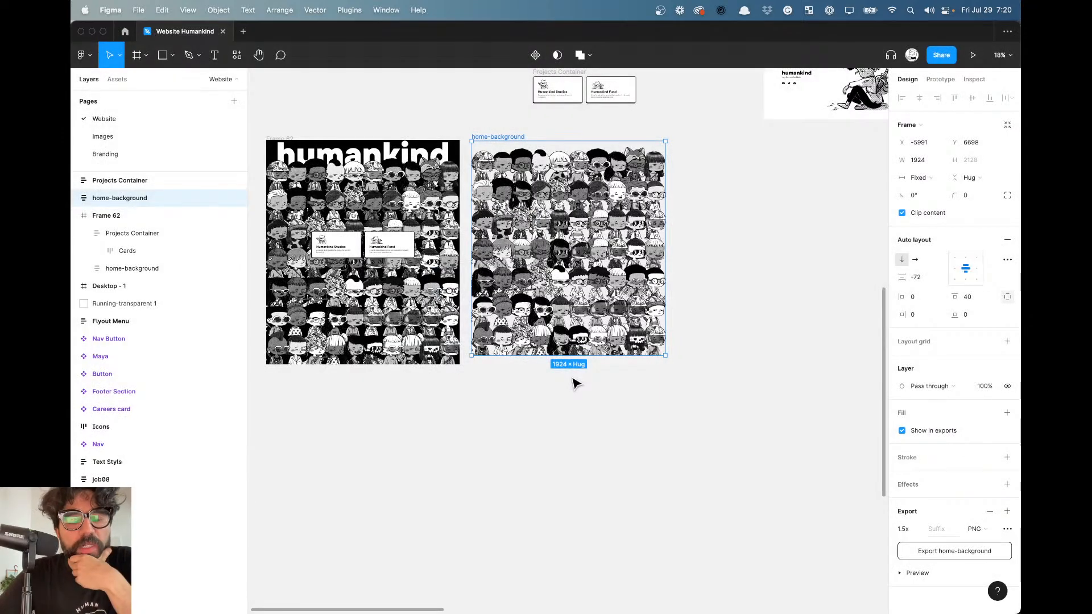
Switch to the Humankind Home page in Webflow and duplicate its section-project section.
{"action": "left_click", "coordinate": [558, 473]}
{"action": "key", "text": "super+Tab"}
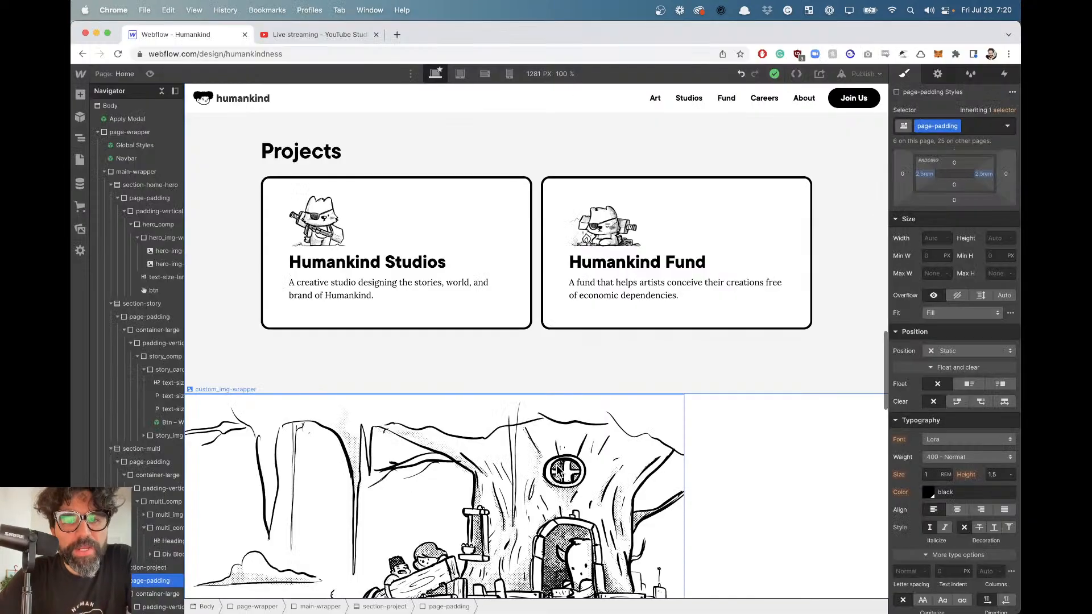
{"action": "left_click", "coordinate": [266, 153]}
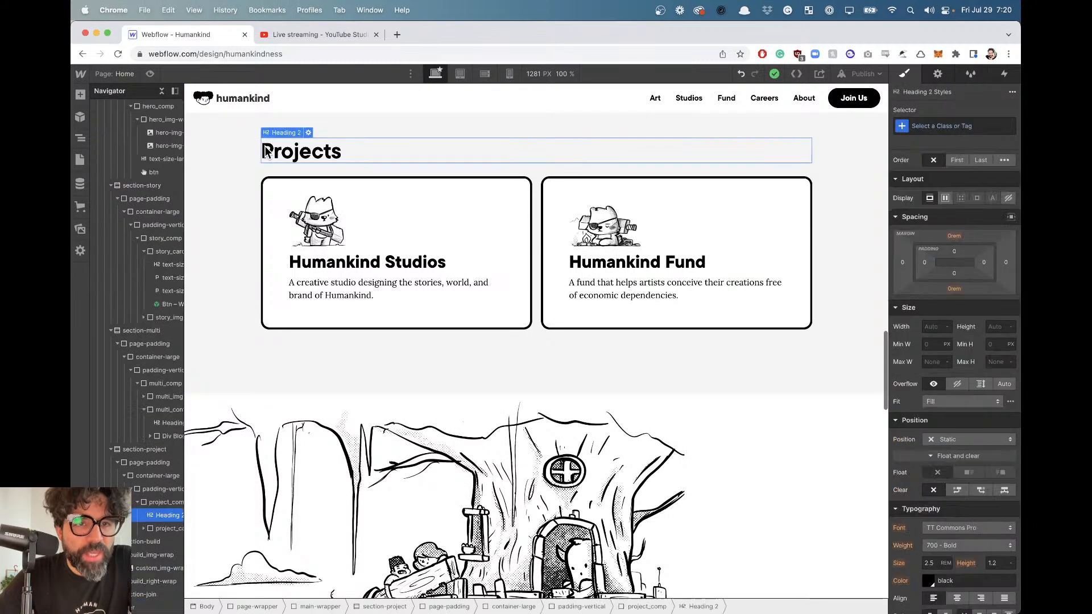
{"action": "left_click", "coordinate": [231, 150]}
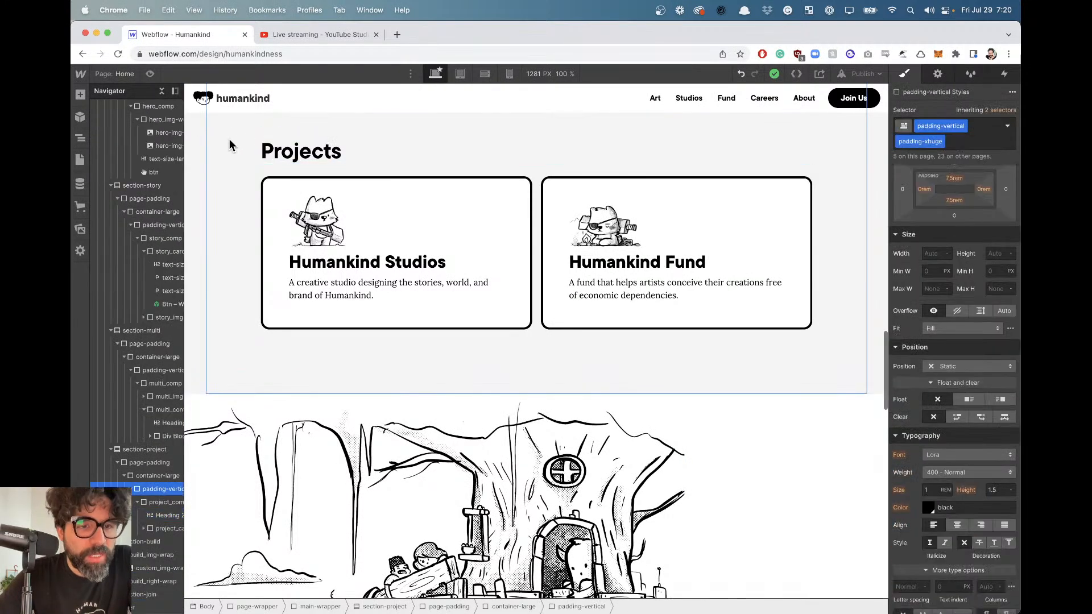
{"action": "left_click", "coordinate": [143, 450]}
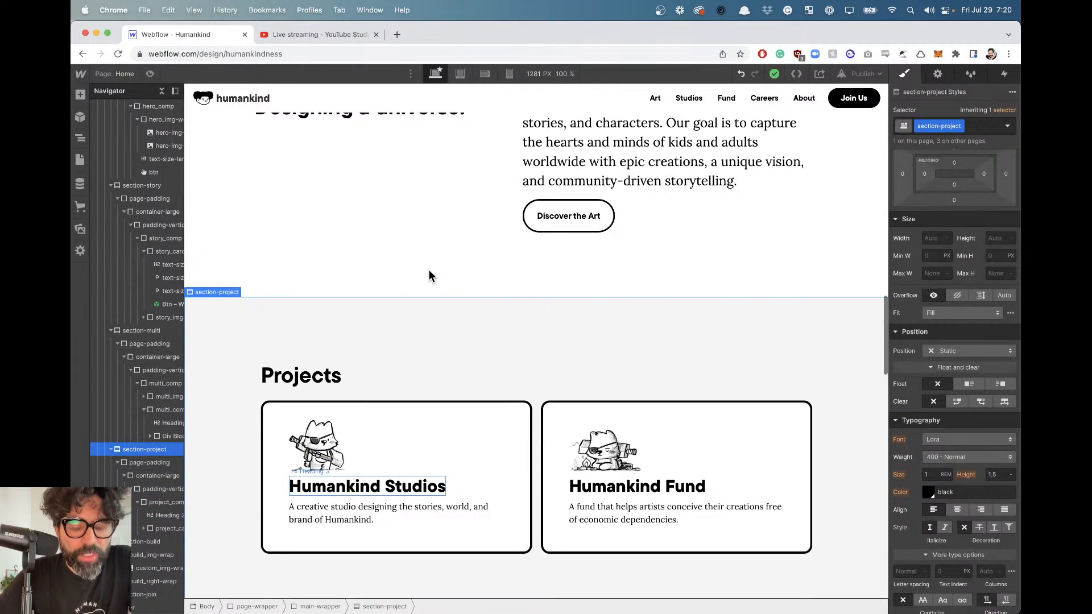
{"action": "key", "text": "super+d"}
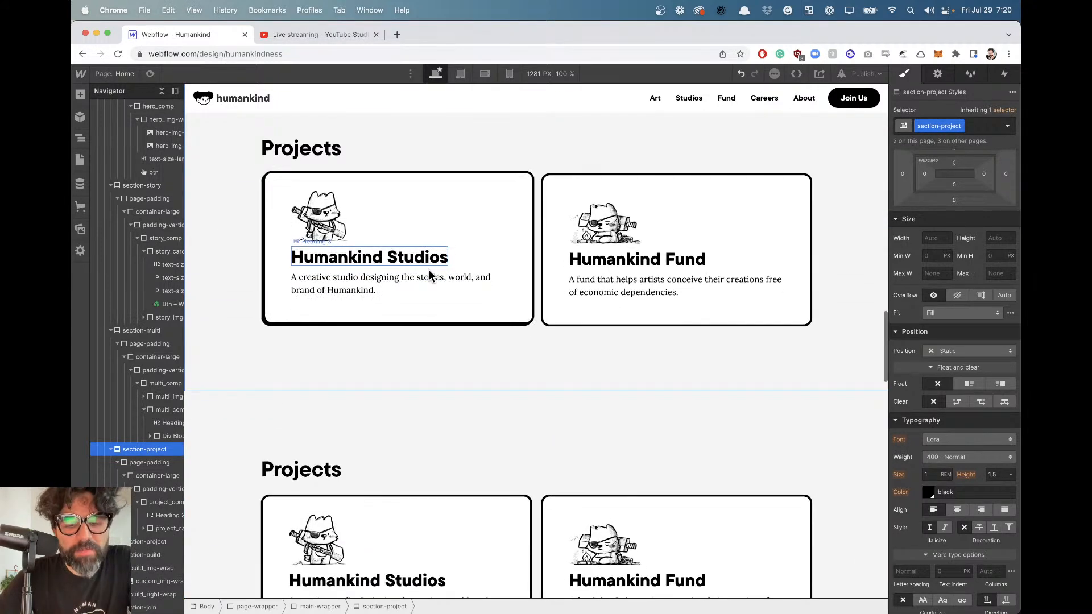
{"action": "key", "text": "super+d"}
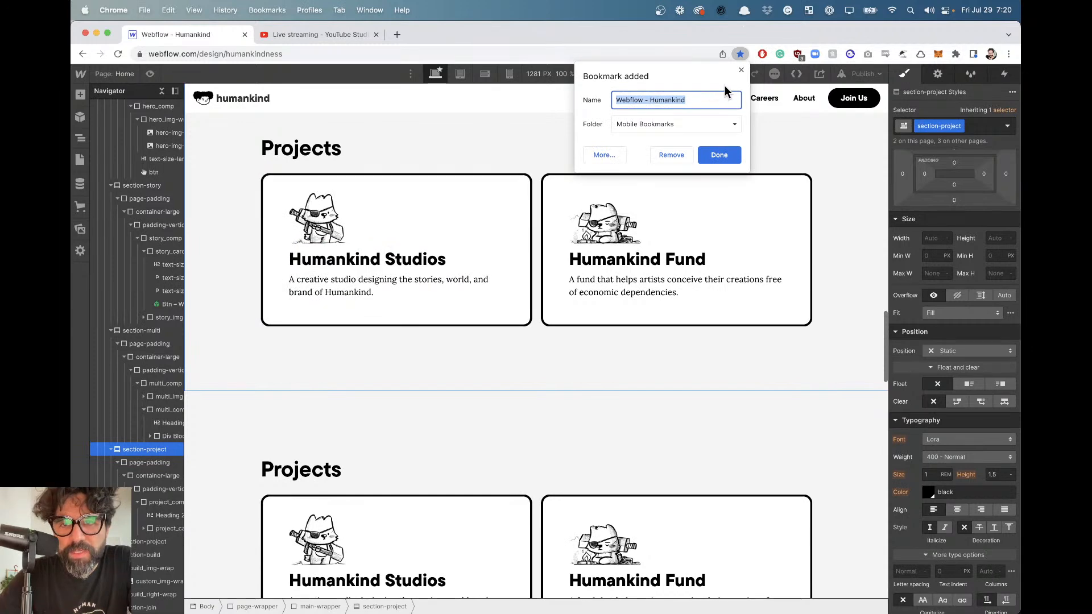
{"action": "left_click", "coordinate": [670, 156]}
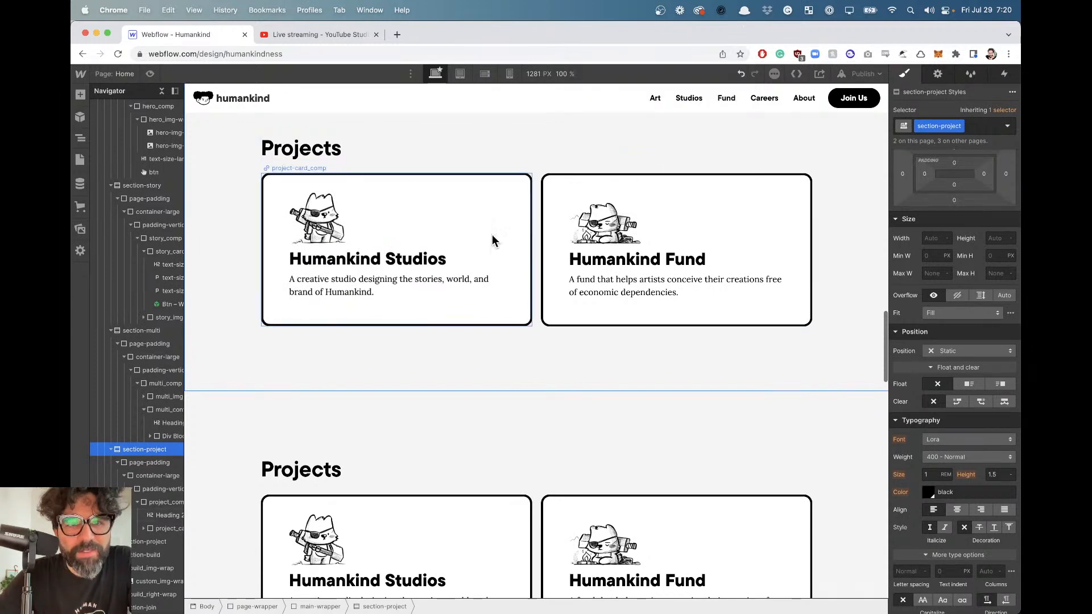
Delete the Projects heading from the first of the two section-project sections.
{"action": "scroll", "coordinate": [493, 240], "scroll_direction": "up", "scroll_amount": 5}
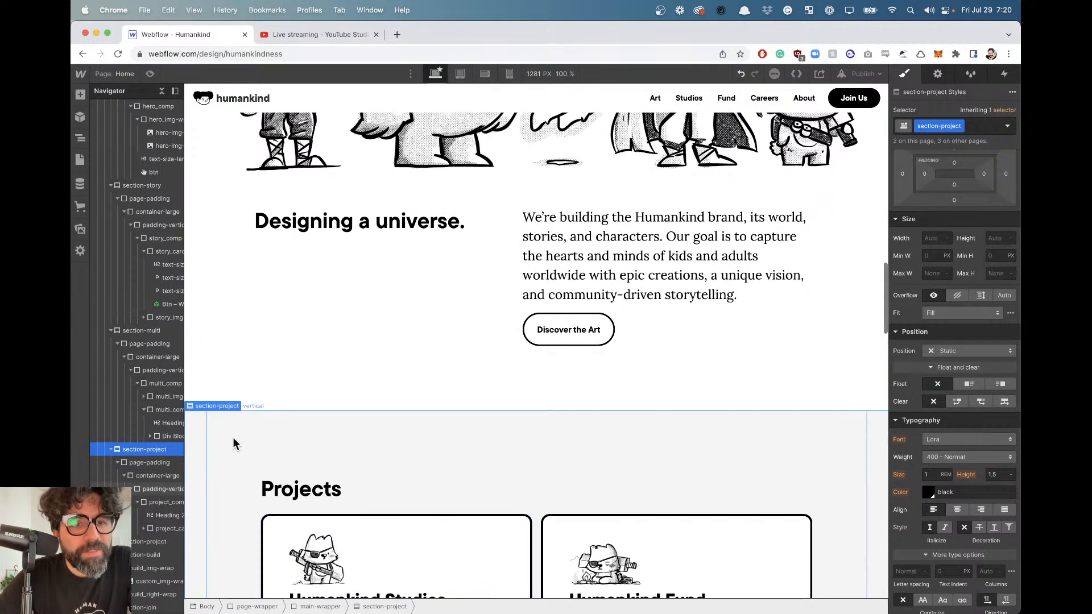
{"action": "left_click", "coordinate": [194, 426]}
{"action": "scroll", "coordinate": [193, 426], "scroll_direction": "down", "scroll_amount": 3}
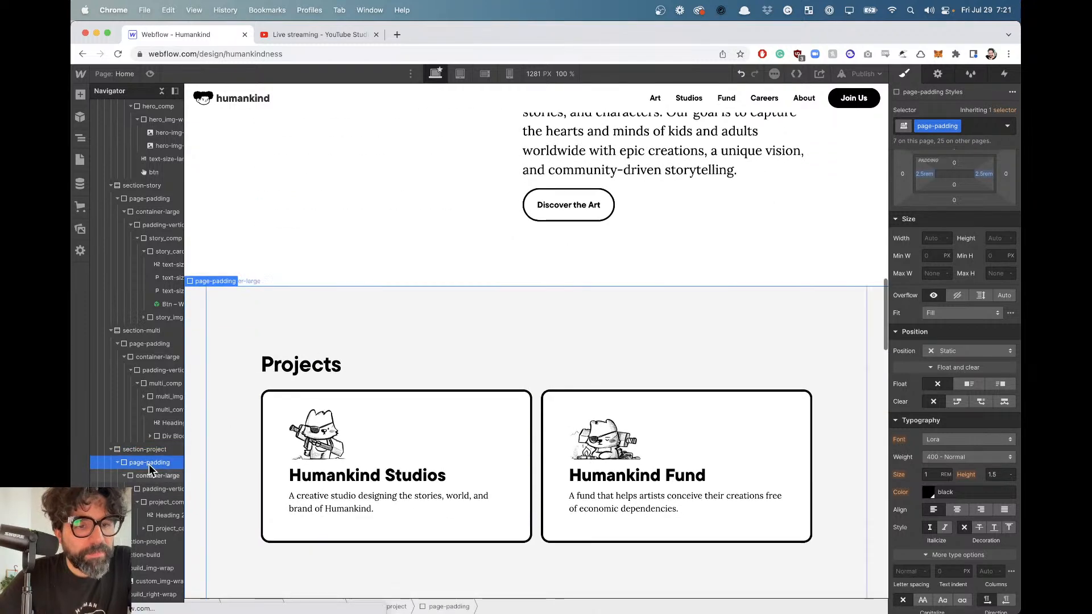
{"action": "scroll", "coordinate": [335, 342], "scroll_direction": "down", "scroll_amount": 4}
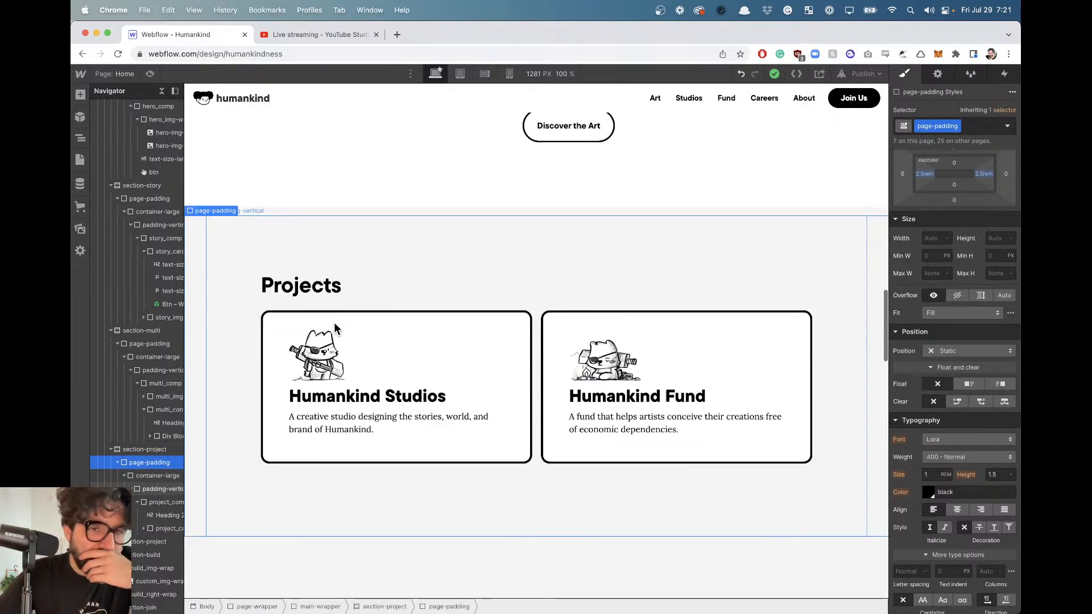
{"action": "scroll", "coordinate": [336, 327], "scroll_direction": "up", "scroll_amount": 2}
{"action": "scroll", "coordinate": [284, 475], "scroll_direction": "down", "scroll_amount": 7}
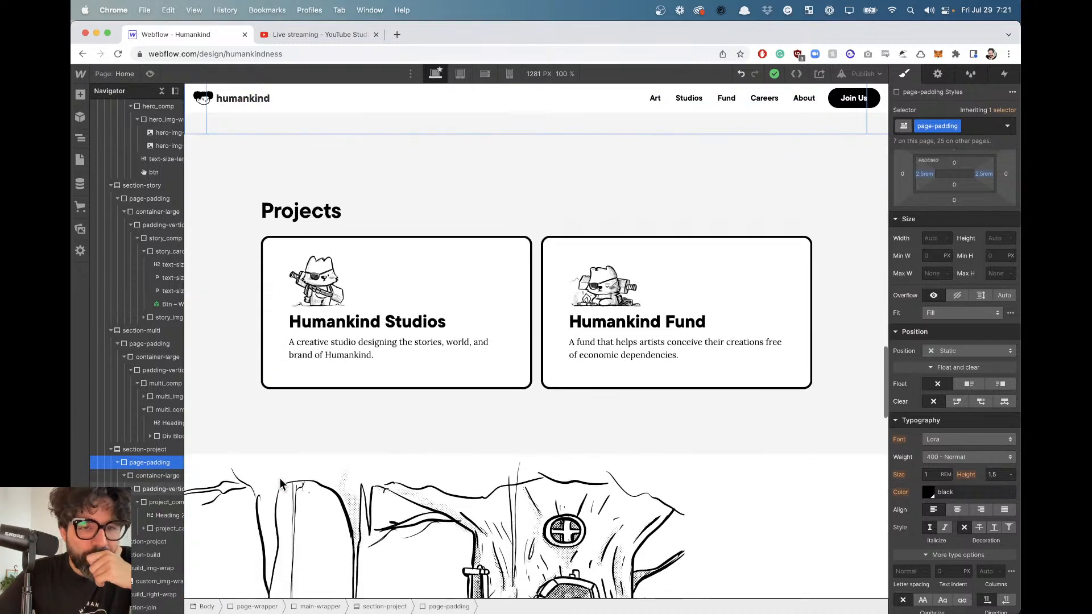
{"action": "key", "text": "super+v"}
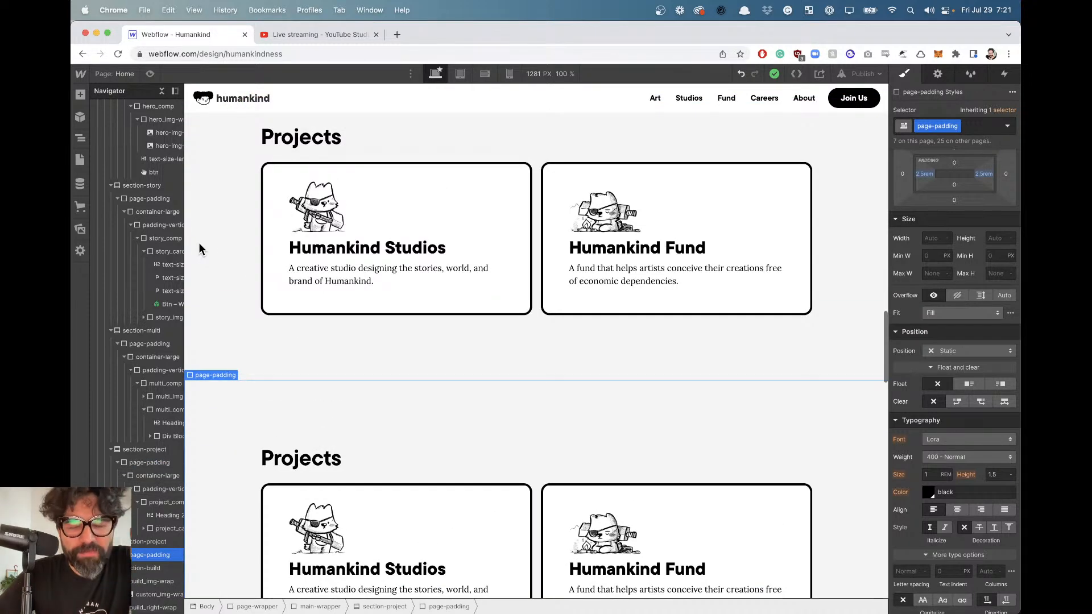
{"action": "scroll", "coordinate": [332, 169], "scroll_direction": "up", "scroll_amount": 2}
{"action": "left_click", "coordinate": [317, 210]}
{"action": "key", "text": "Delete"}
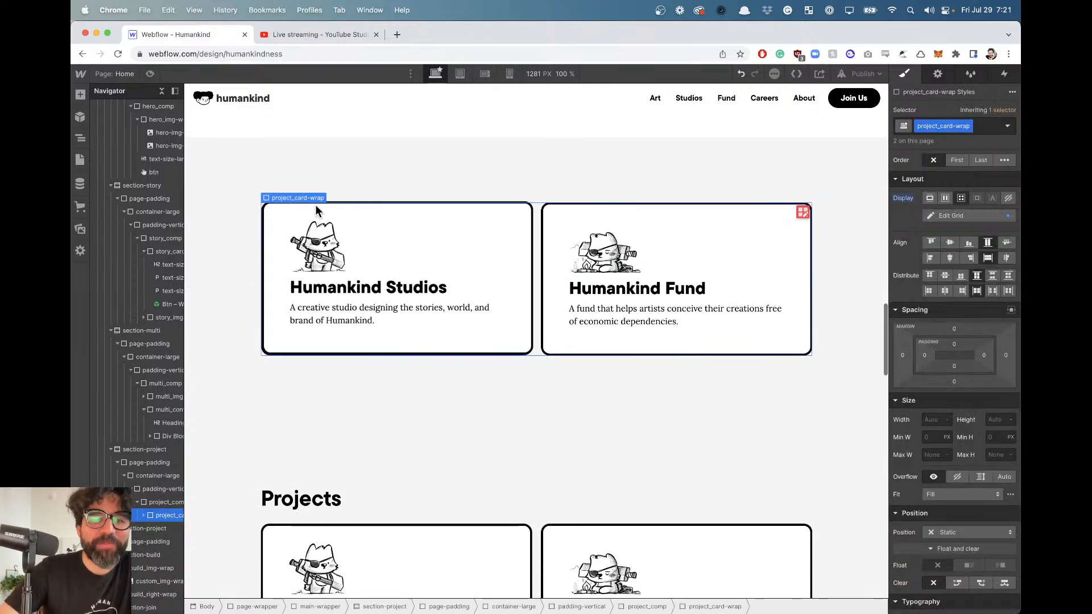
Replace the section-project class on the first of the two project sections with a new class named section-projects.
{"action": "scroll", "coordinate": [312, 212], "scroll_direction": "up", "scroll_amount": 1}
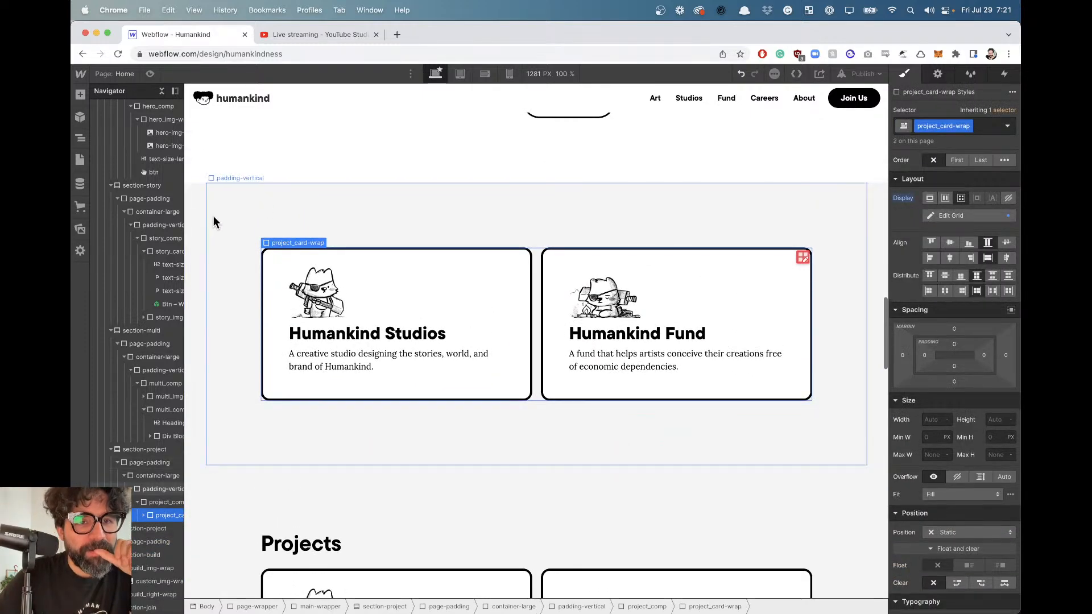
{"action": "left_click", "coordinate": [191, 224]}
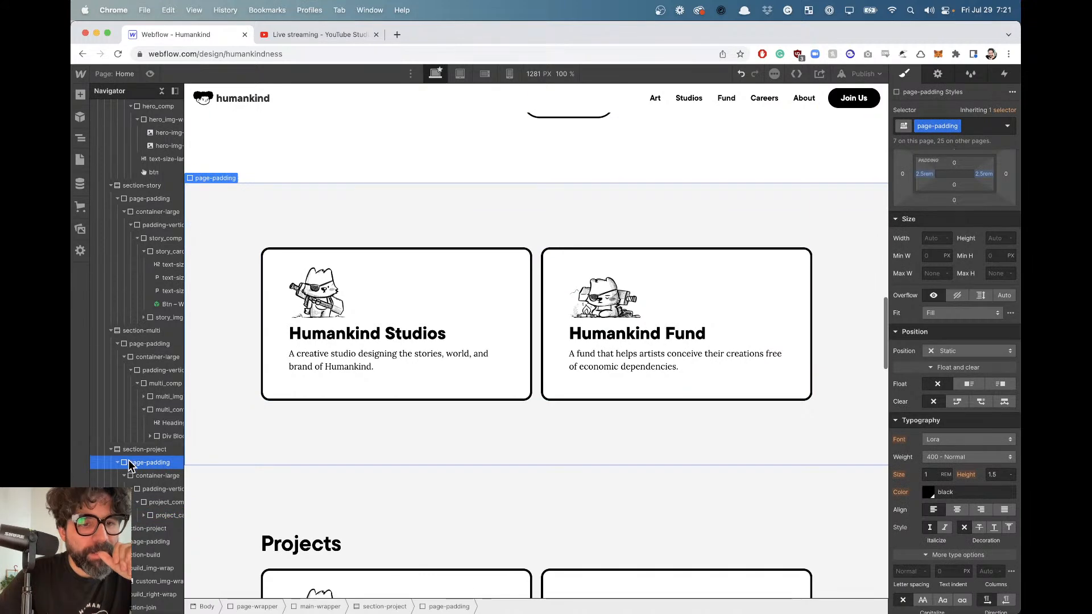
{"action": "left_click", "coordinate": [980, 126]}
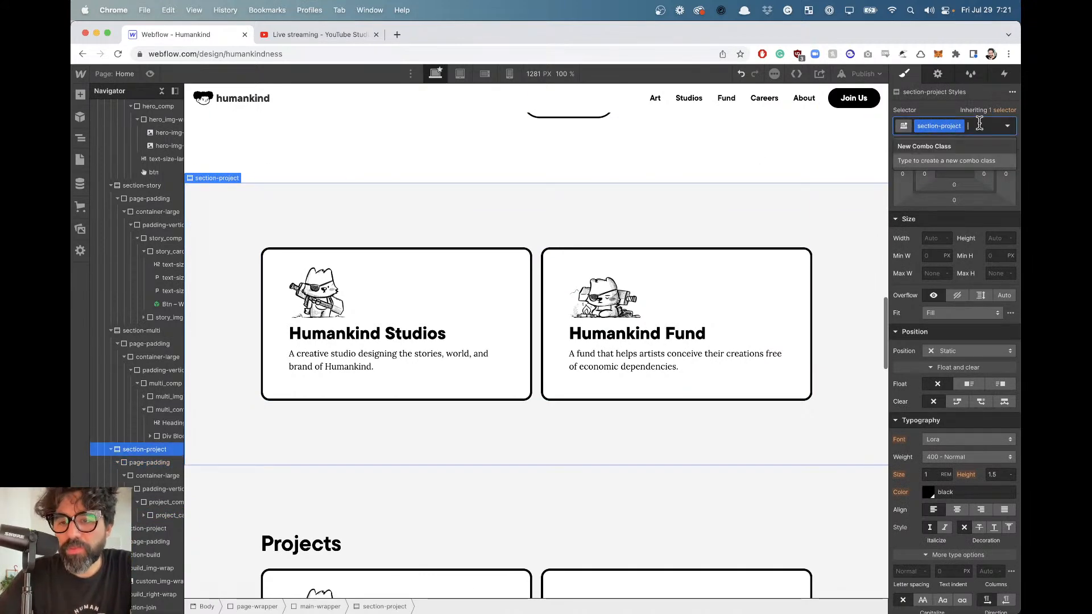
{"action": "scroll", "coordinate": [980, 348], "scroll_direction": "up", "scroll_amount": 1}
{"action": "scroll", "coordinate": [981, 348], "scroll_direction": "down", "scroll_amount": 9}
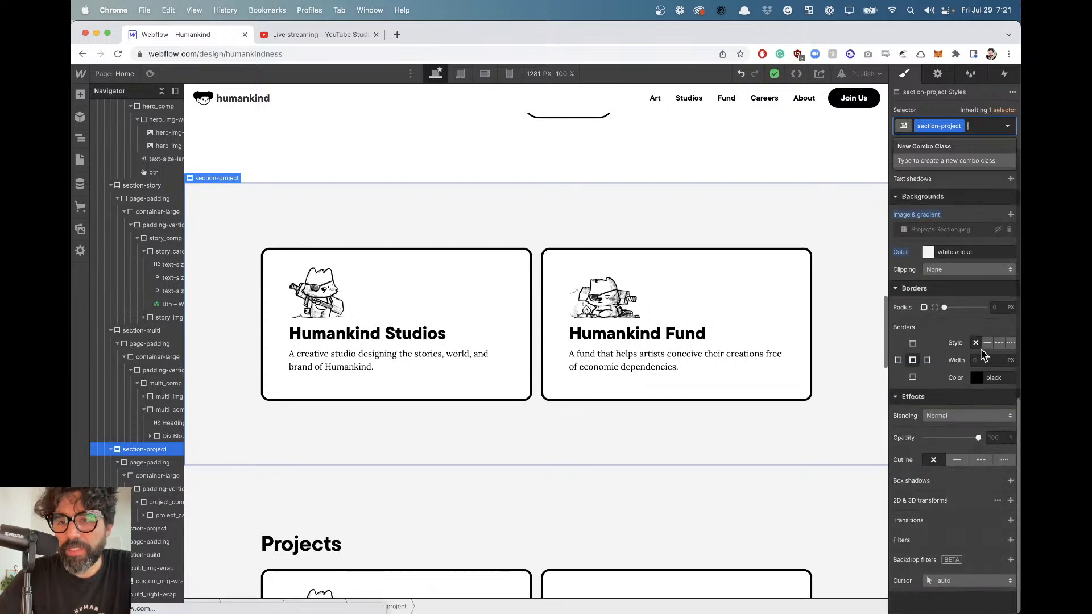
{"action": "scroll", "coordinate": [980, 348], "scroll_direction": "up", "scroll_amount": 9}
{"action": "scroll", "coordinate": [981, 349], "scroll_direction": "down", "scroll_amount": 5}
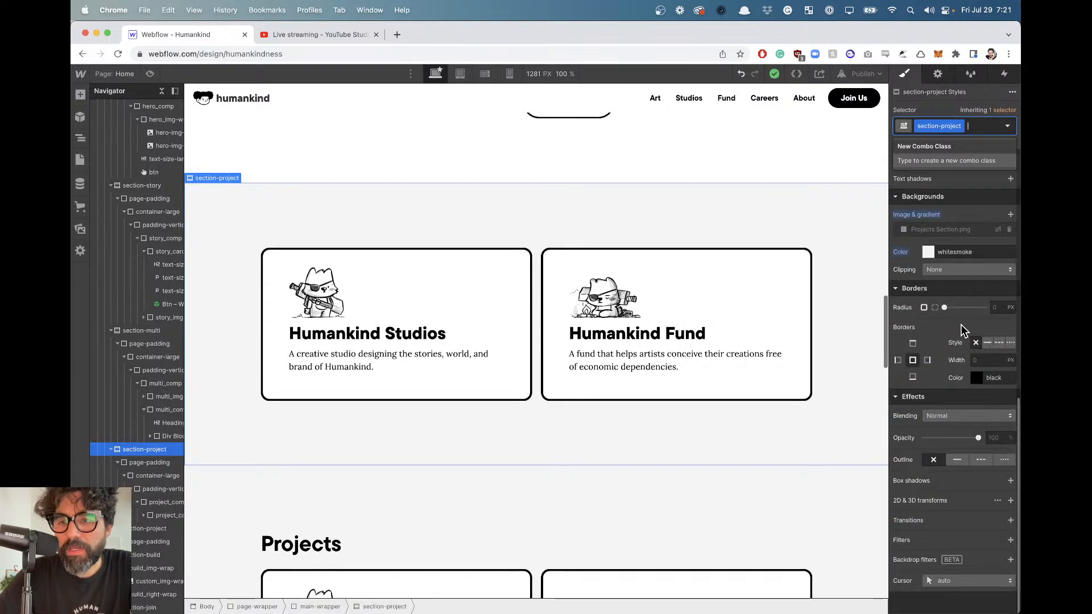
{"action": "scroll", "coordinate": [967, 335], "scroll_direction": "up", "scroll_amount": 5}
{"action": "key", "text": "BackSpace"}
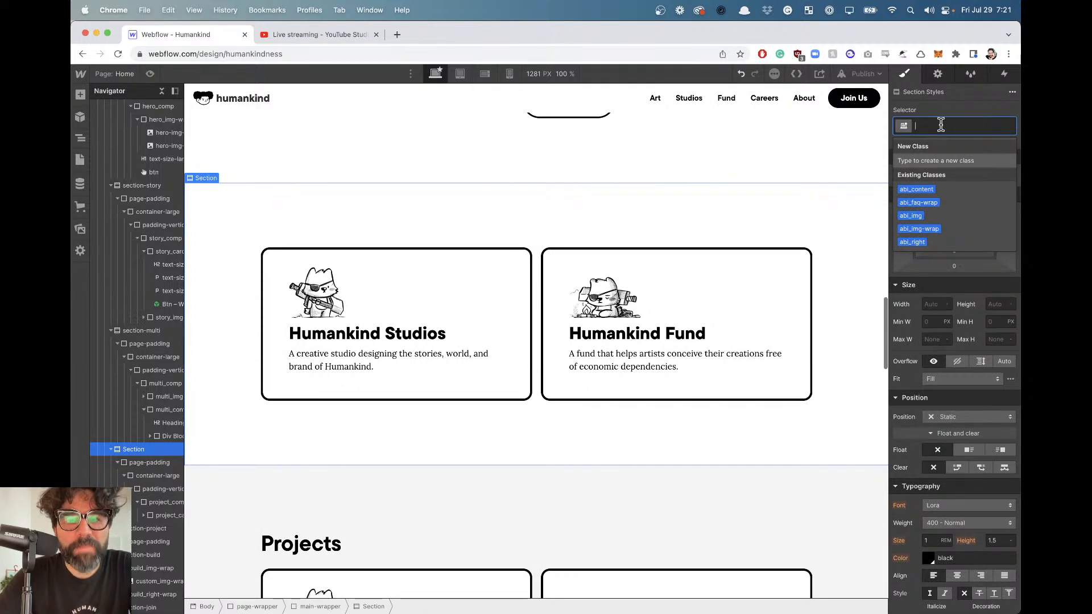
{"action": "type", "text": "se"}
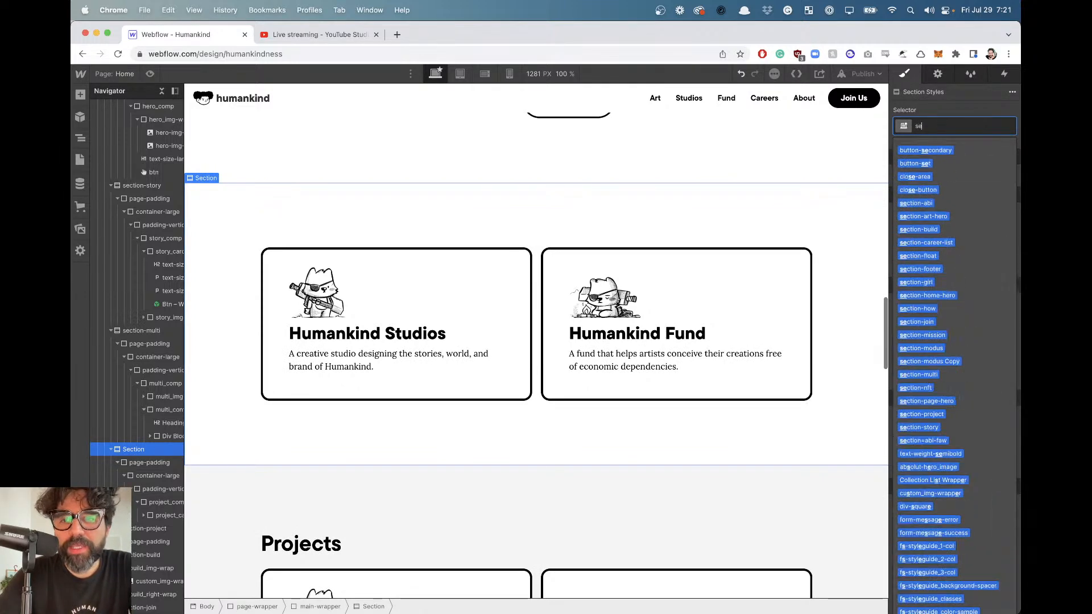
{"action": "type", "text": "ction-proje"}
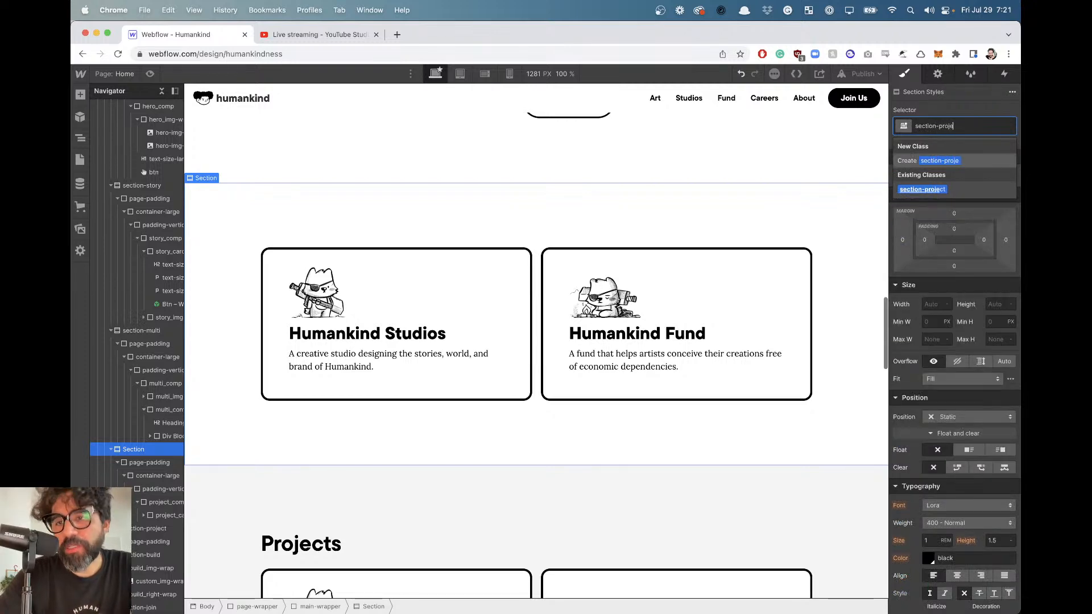
{"action": "type", "text": "cts"}
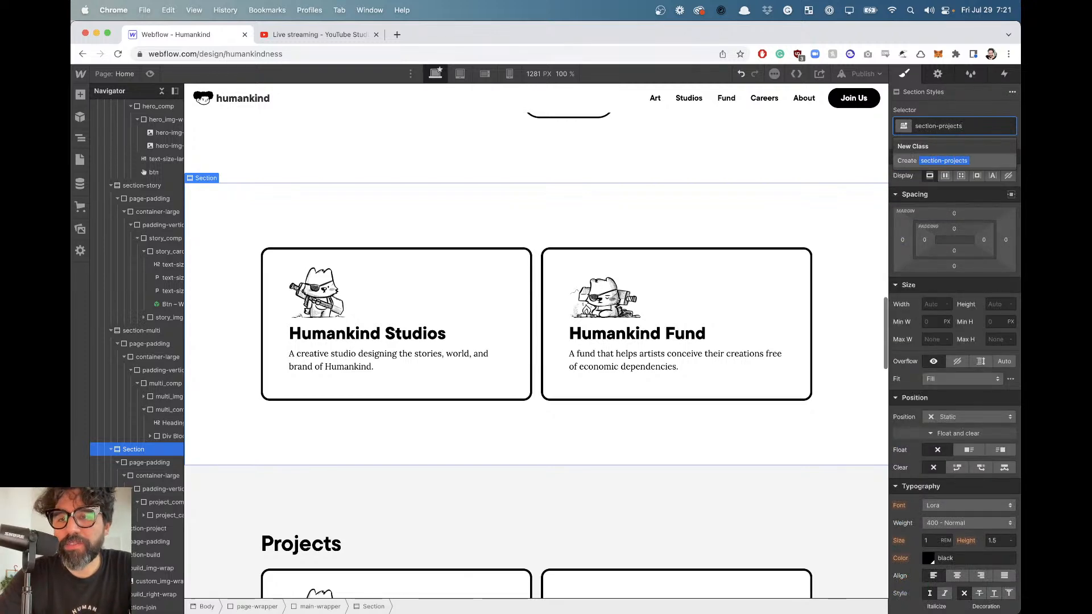
{"action": "key", "text": "Return"}
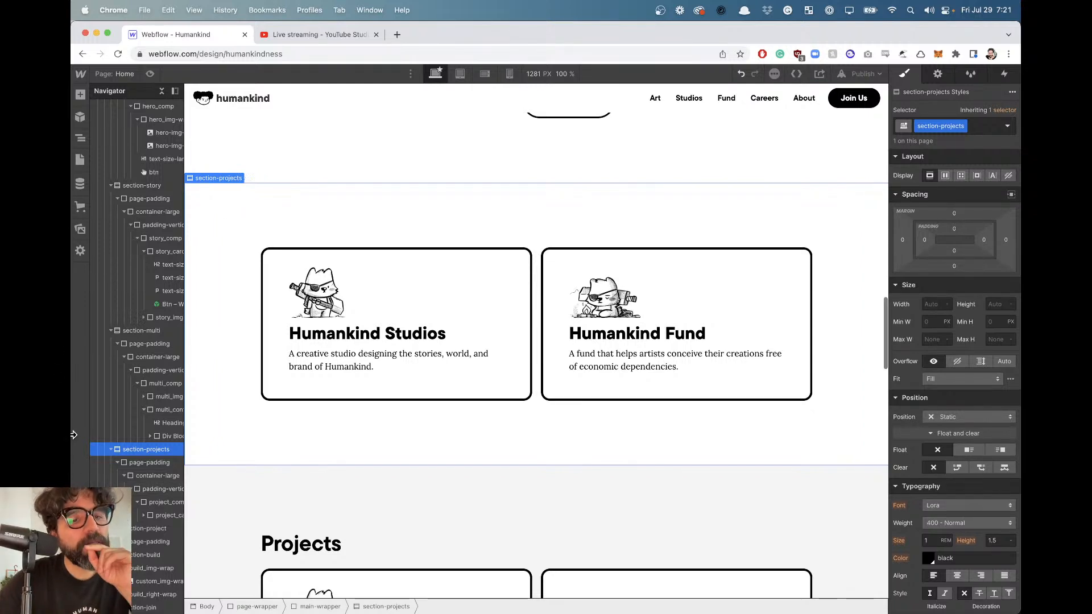
Move project_card-wrap directly into section-projects and remove the page-padding wrapper with its nested containers.
{"action": "left_click", "coordinate": [149, 464]}
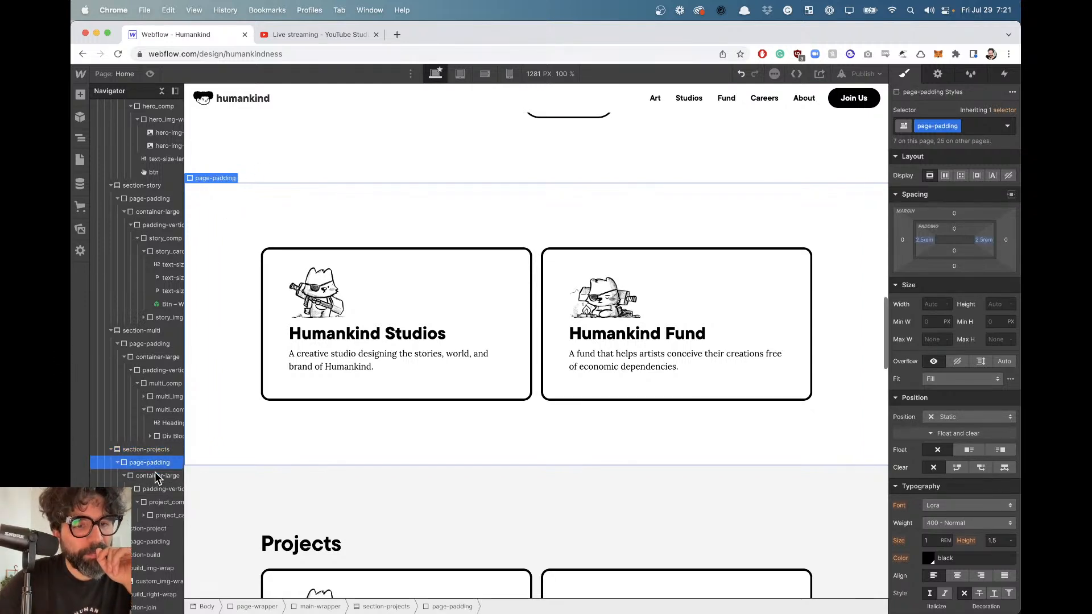
{"action": "left_click", "coordinate": [118, 463]}
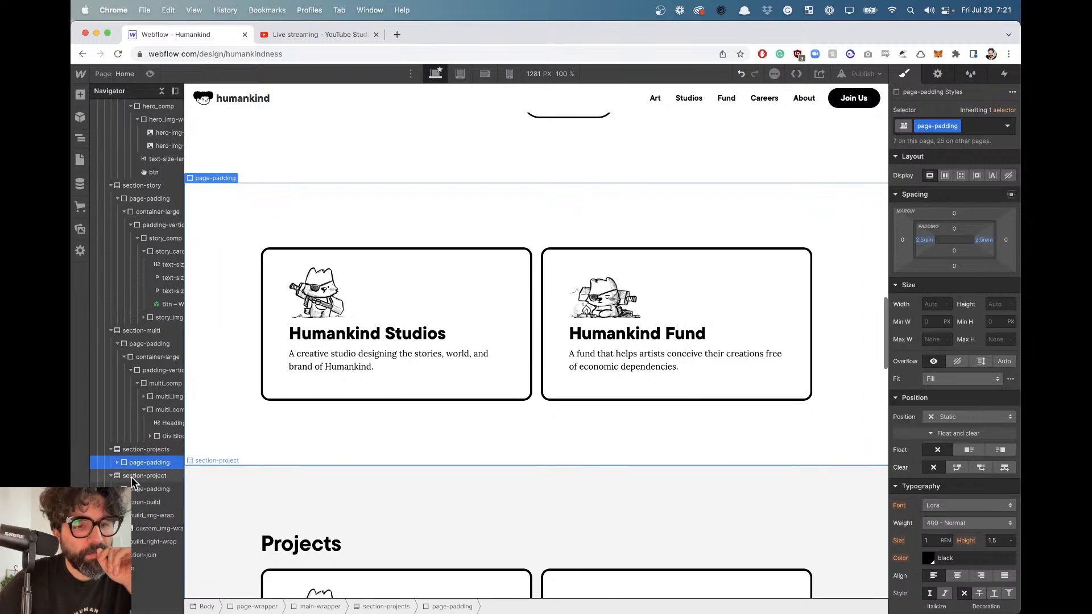
{"action": "left_click", "coordinate": [118, 463]}
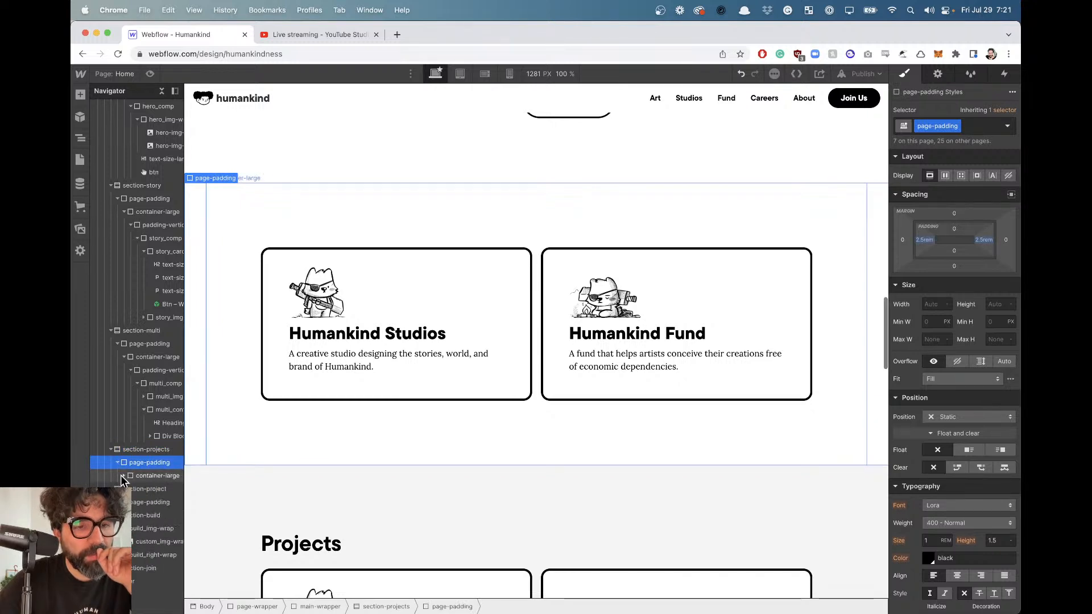
{"action": "left_click", "coordinate": [149, 479]}
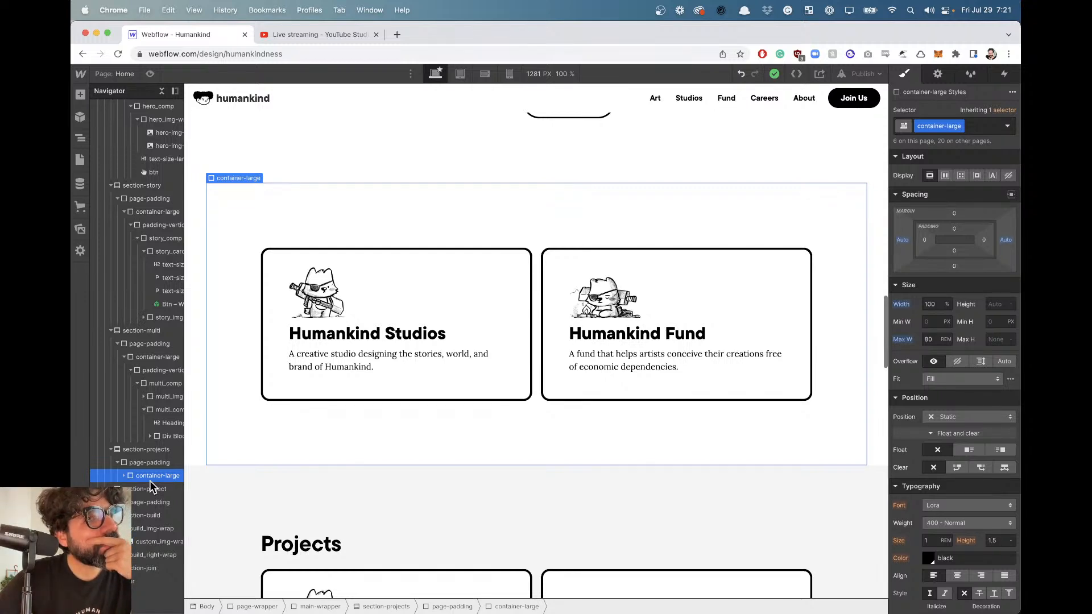
{"action": "left_click", "coordinate": [123, 477]}
{"action": "left_click", "coordinate": [152, 472]}
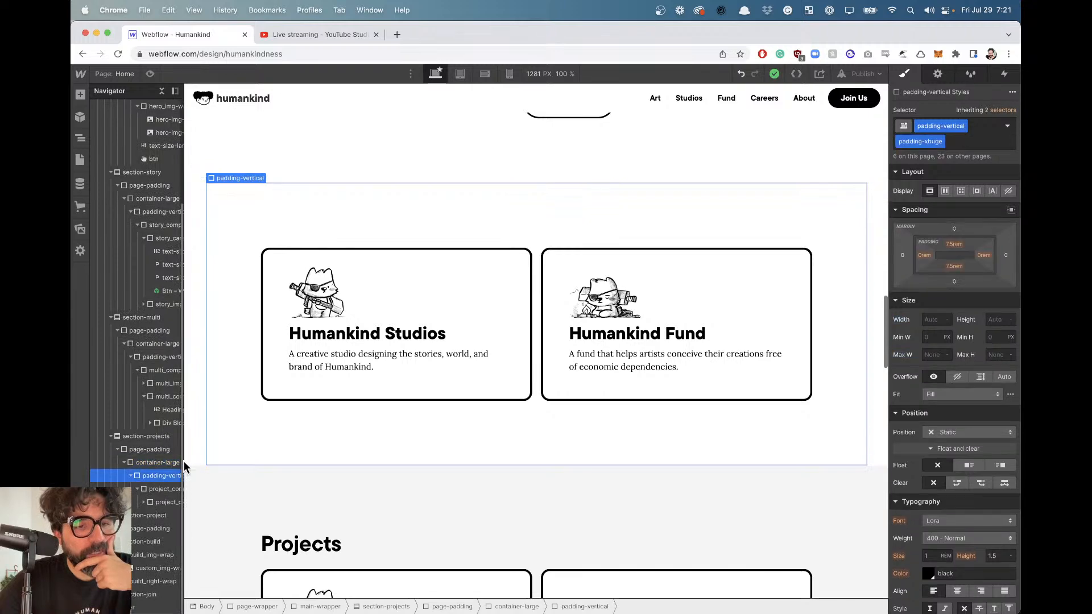
{"action": "left_click_drag", "start_coordinate": [181, 461], "coordinate": [247, 456]}
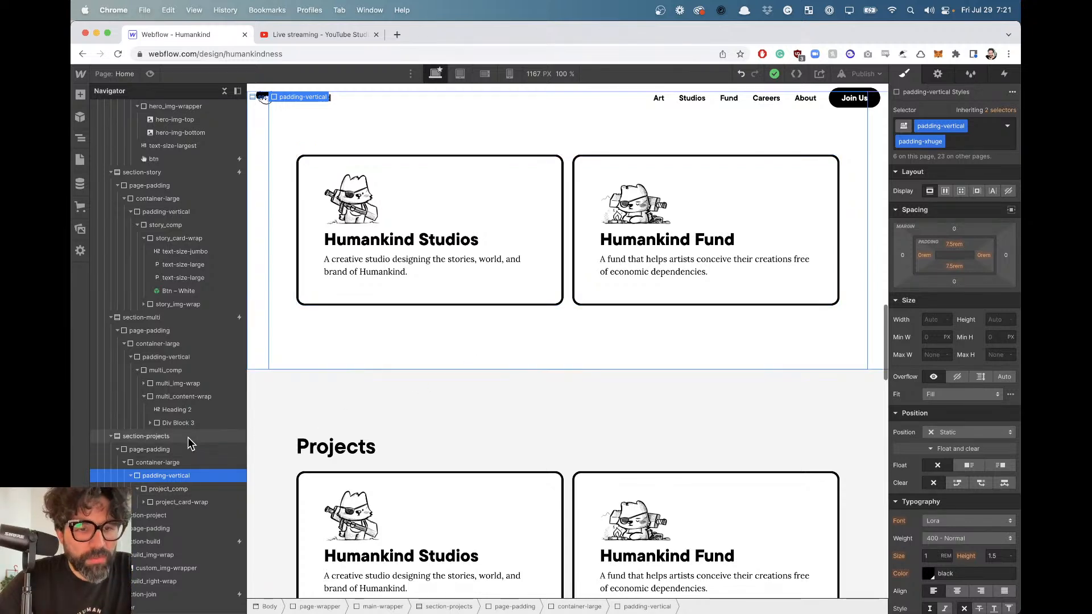
{"action": "left_click", "coordinate": [199, 503]}
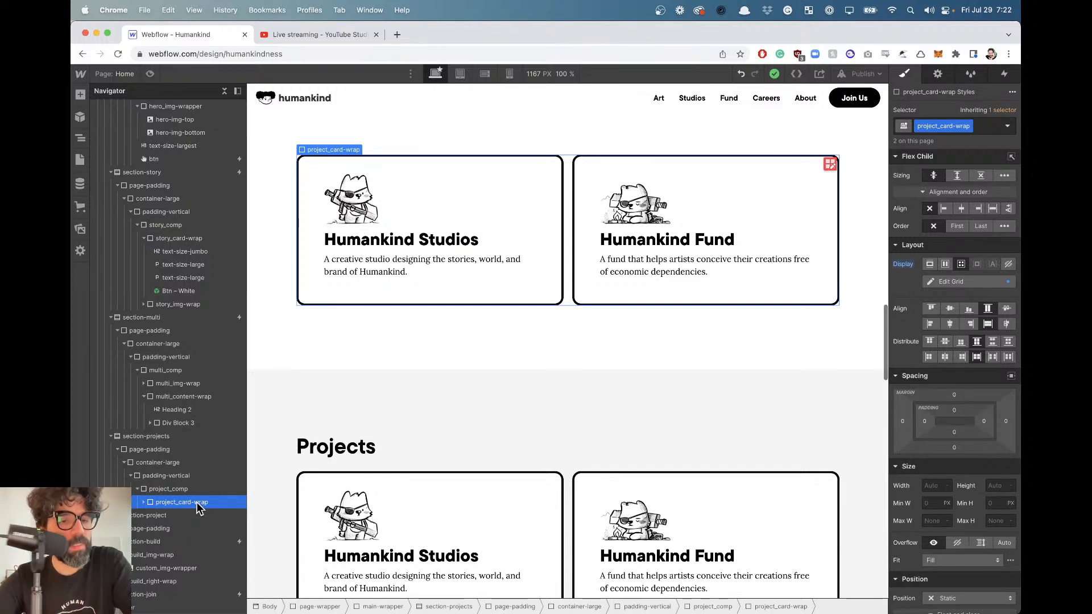
{"action": "left_click_drag", "start_coordinate": [199, 508], "coordinate": [157, 463]}
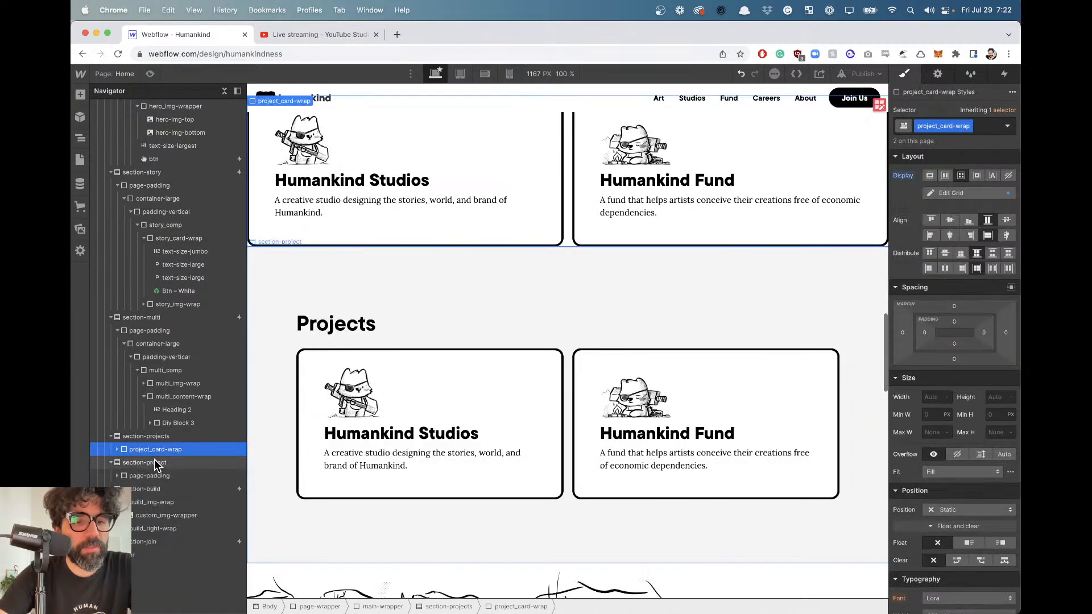
{"action": "scroll", "coordinate": [447, 408], "scroll_direction": "up", "scroll_amount": 3}
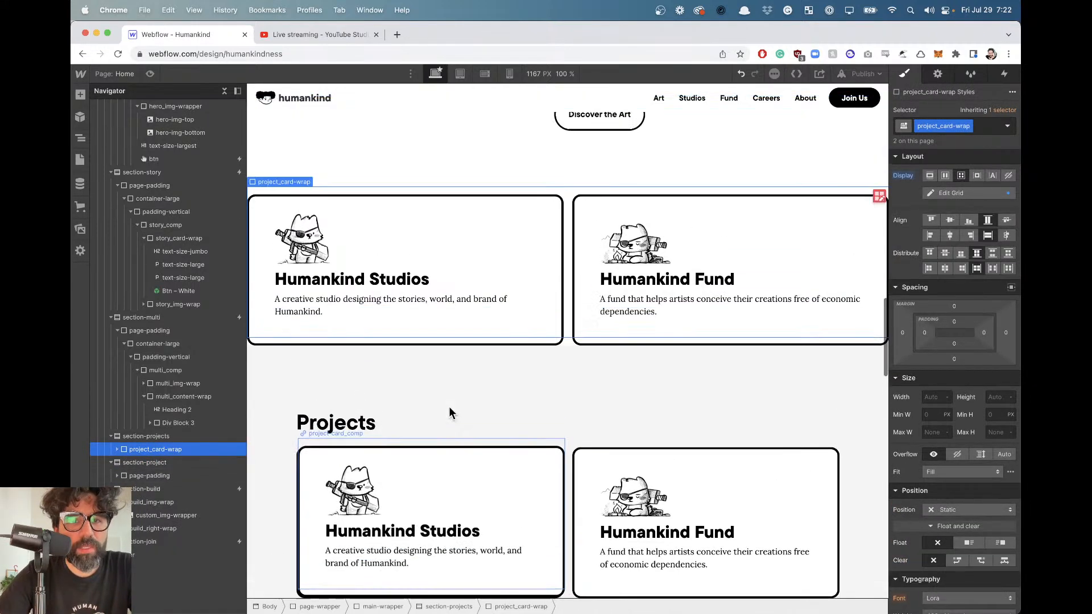
Add a div block inside section-projects below project_card-wrap and set its height to 100 VH.
{"action": "left_click", "coordinate": [141, 439]}
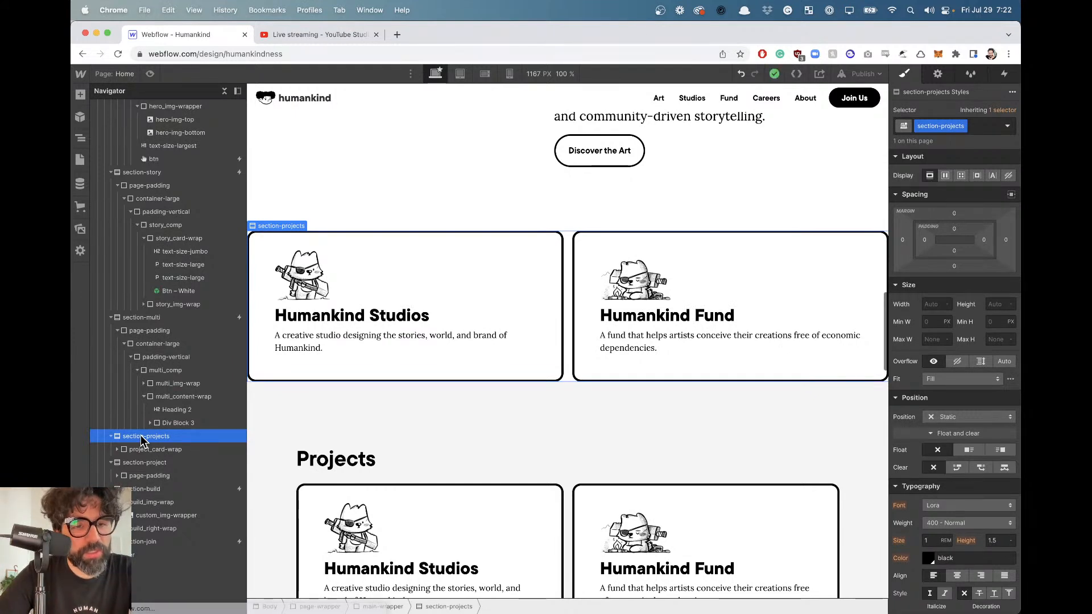
{"action": "key", "text": "super+k"}
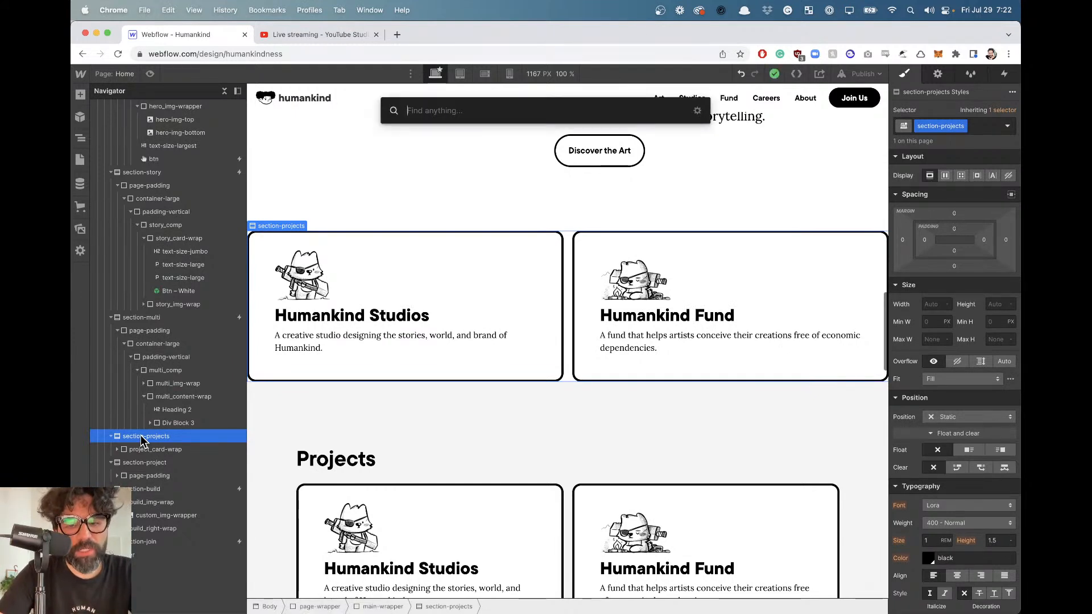
{"action": "type", "text": "di"}
{"action": "key", "text": "Return"}
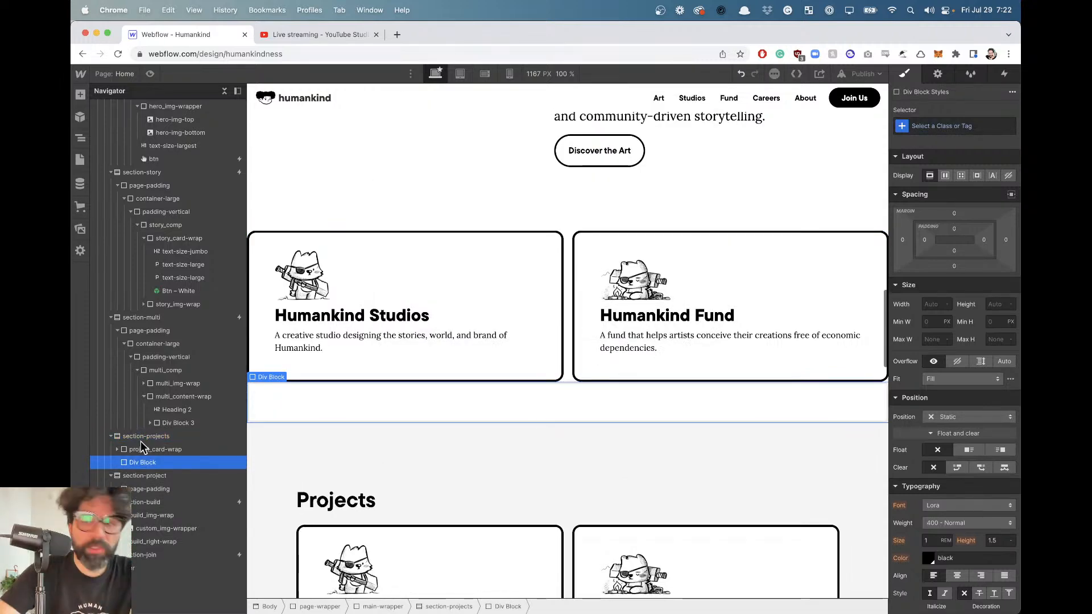
{"action": "left_click", "coordinate": [999, 304]}
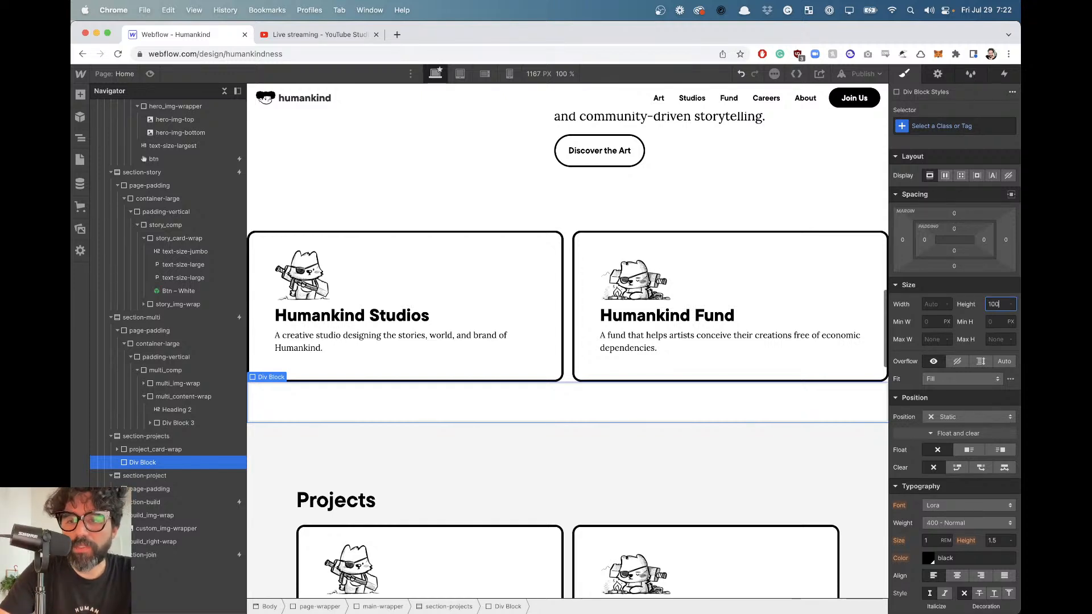
{"action": "key", "text": "Return"}
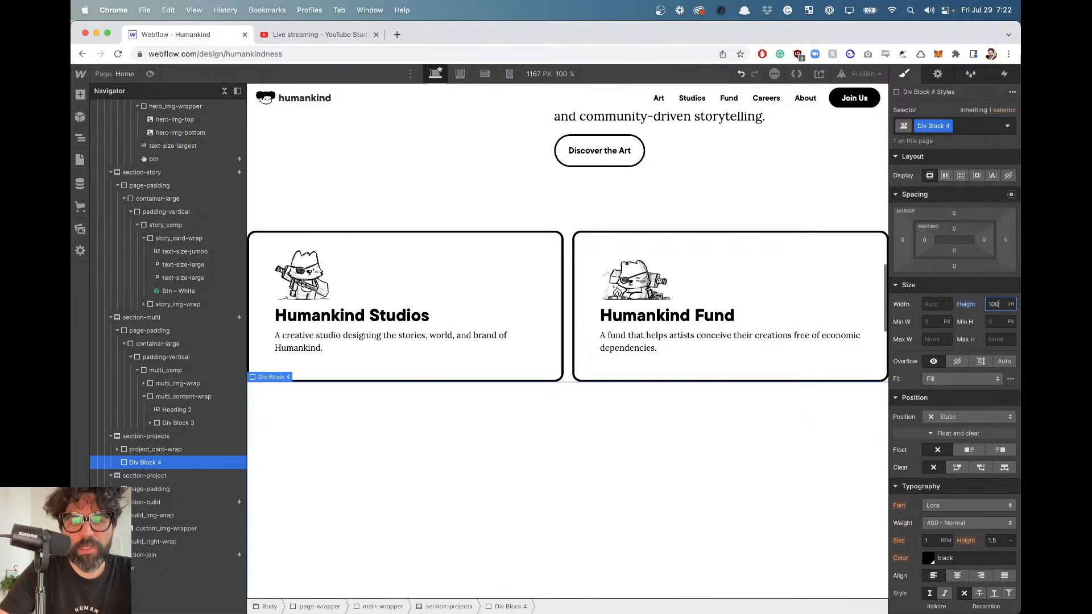
{"action": "scroll", "coordinate": [805, 438], "scroll_direction": "down", "scroll_amount": 6}
{"action": "scroll", "coordinate": [805, 436], "scroll_direction": "up", "scroll_amount": 5}
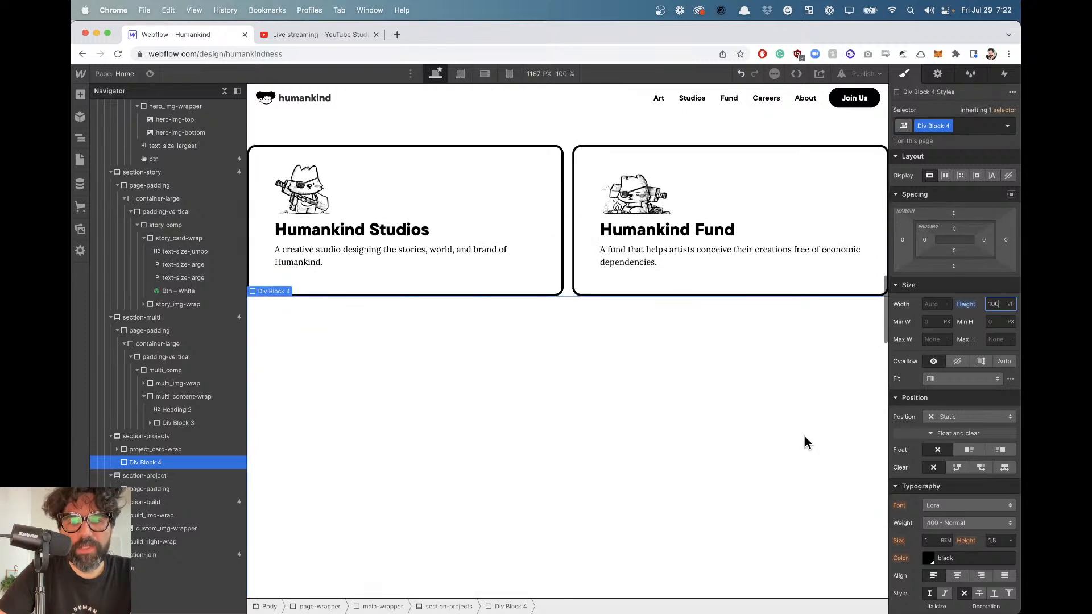
{"action": "scroll", "coordinate": [804, 436], "scroll_direction": "down", "scroll_amount": 3}
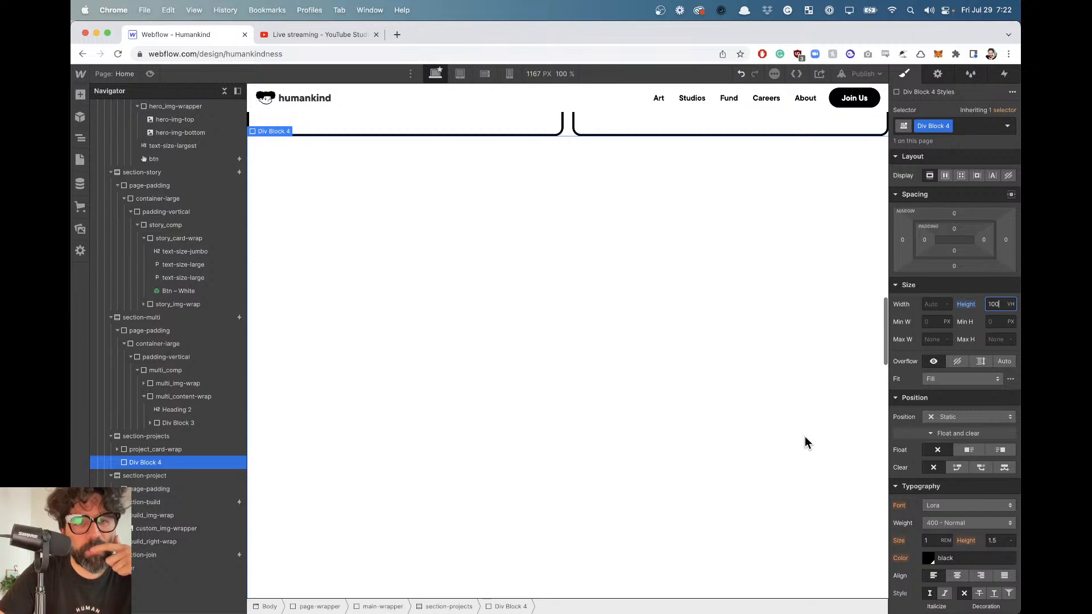
{"action": "scroll", "coordinate": [804, 436], "scroll_direction": "down", "scroll_amount": 1}
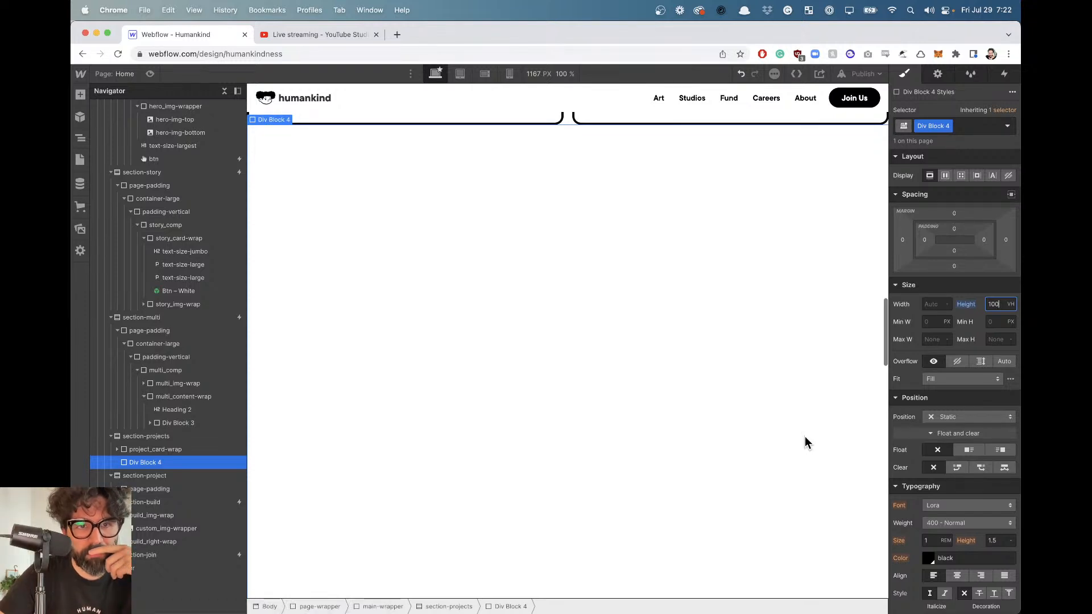
{"action": "scroll", "coordinate": [804, 436], "scroll_direction": "up", "scroll_amount": 1}
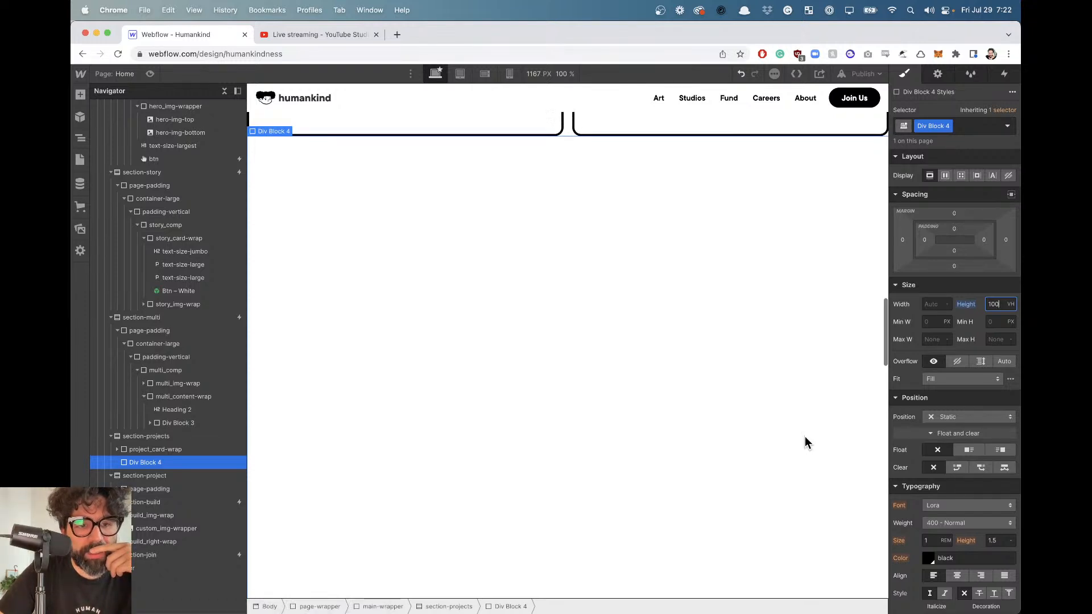
{"action": "scroll", "coordinate": [961, 361], "scroll_direction": "down", "scroll_amount": 3}
{"action": "scroll", "coordinate": [961, 360], "scroll_direction": "down", "scroll_amount": 5}
{"action": "left_click", "coordinate": [927, 368]}
{"action": "left_click", "coordinate": [965, 363]}
{"action": "left_click", "coordinate": [927, 368]}
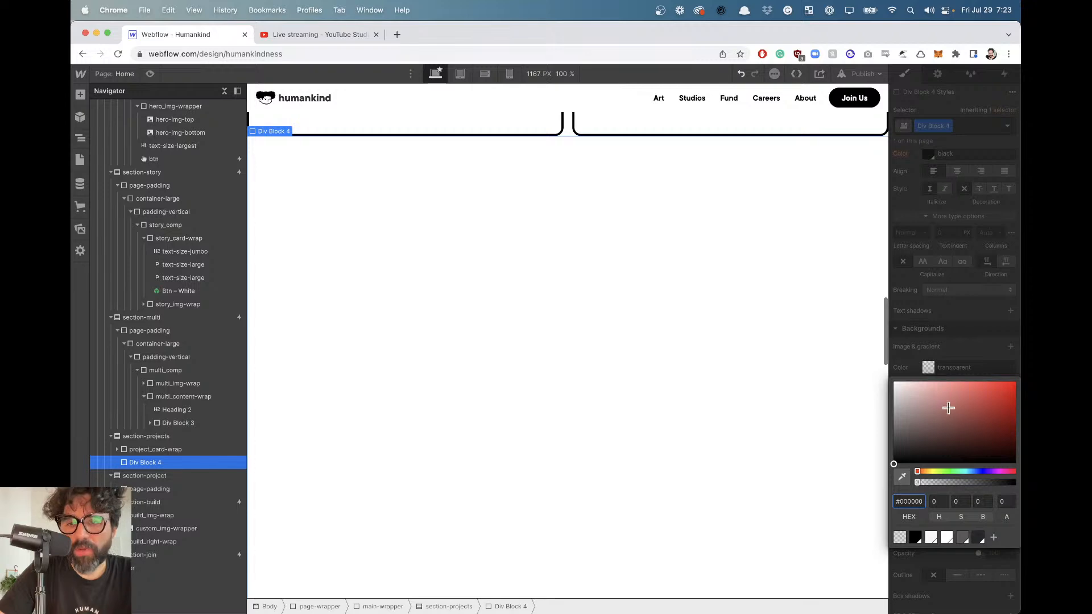
{"action": "left_click", "coordinate": [946, 373]}
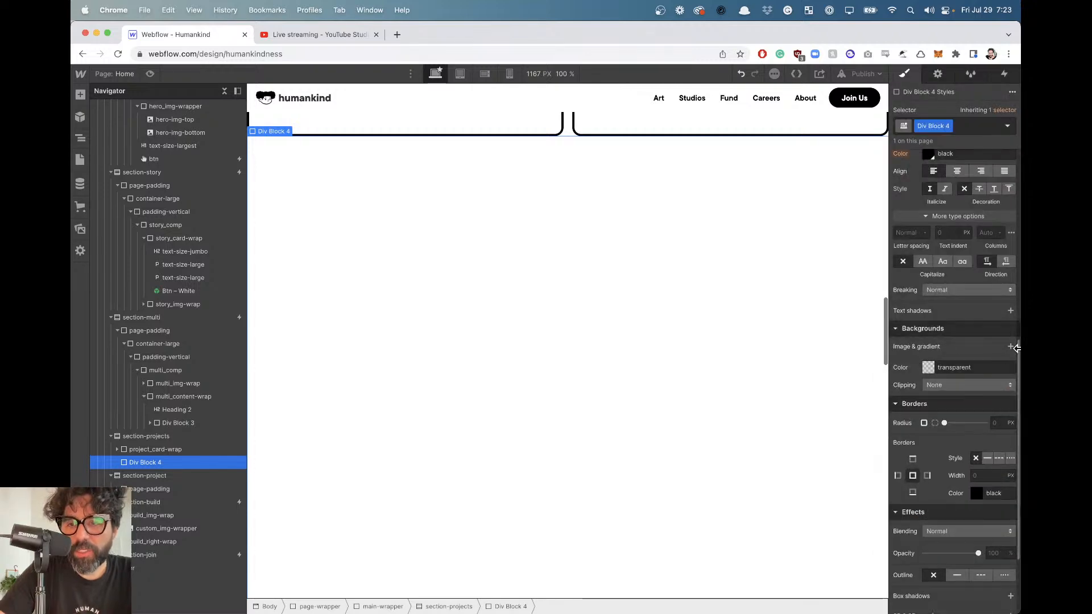
{"action": "key", "text": "super+Tab"}
{"action": "key", "text": "super+Tab"}
{"action": "key", "text": "super+Tab"}
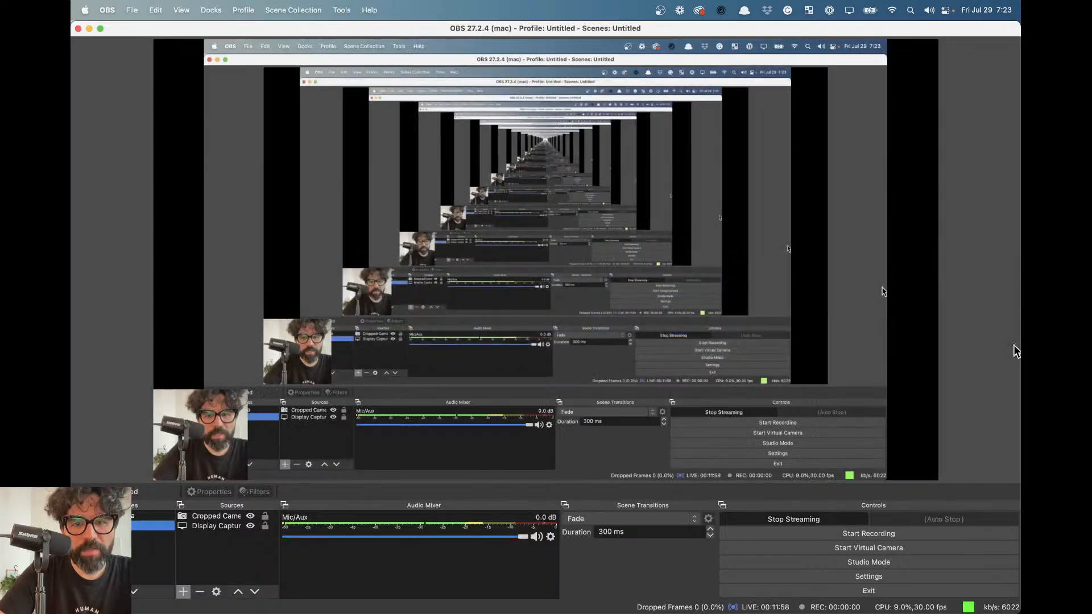
{"action": "key", "text": "super+Tab"}
Add a background image layer to the new div block and open the site's assets for choosing its image.
{"action": "left_click", "coordinate": [1012, 347]}
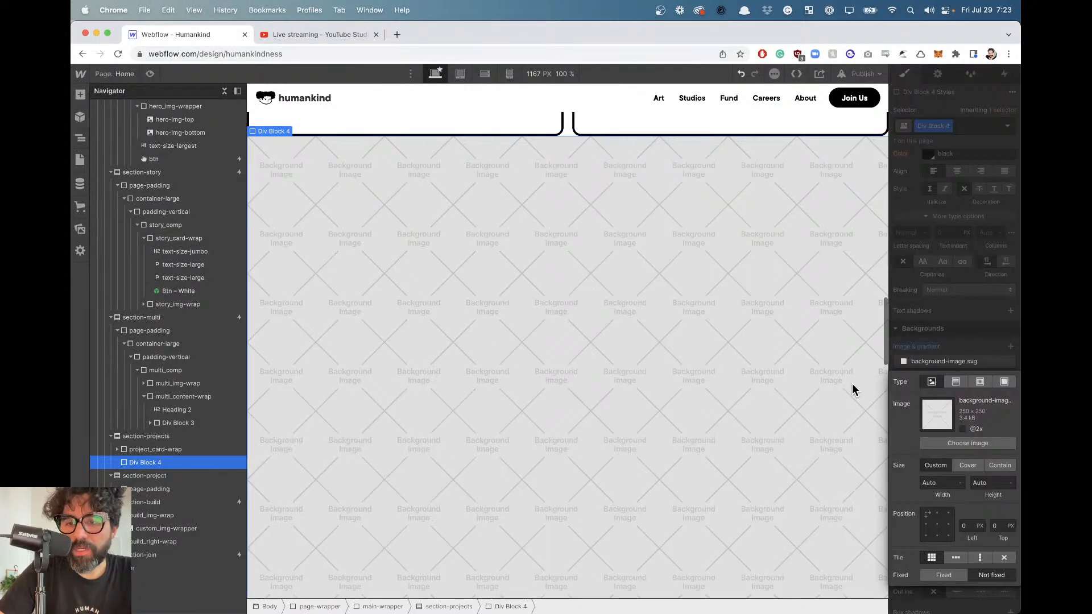
{"action": "left_click", "coordinate": [966, 443]}
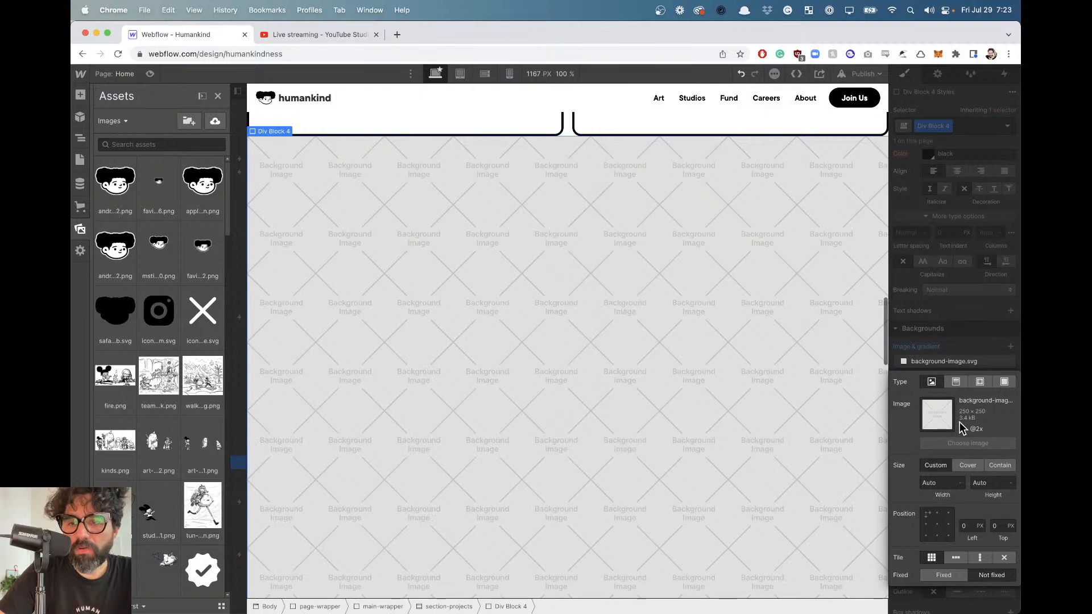
Switch to Figma and export the home-background frame as a 2x PNG, replacing home-background.png in the website folder.
{"action": "key", "text": "super+Tab"}
{"action": "key", "text": "super+Tab"}
{"action": "key", "text": "super+Tab"}
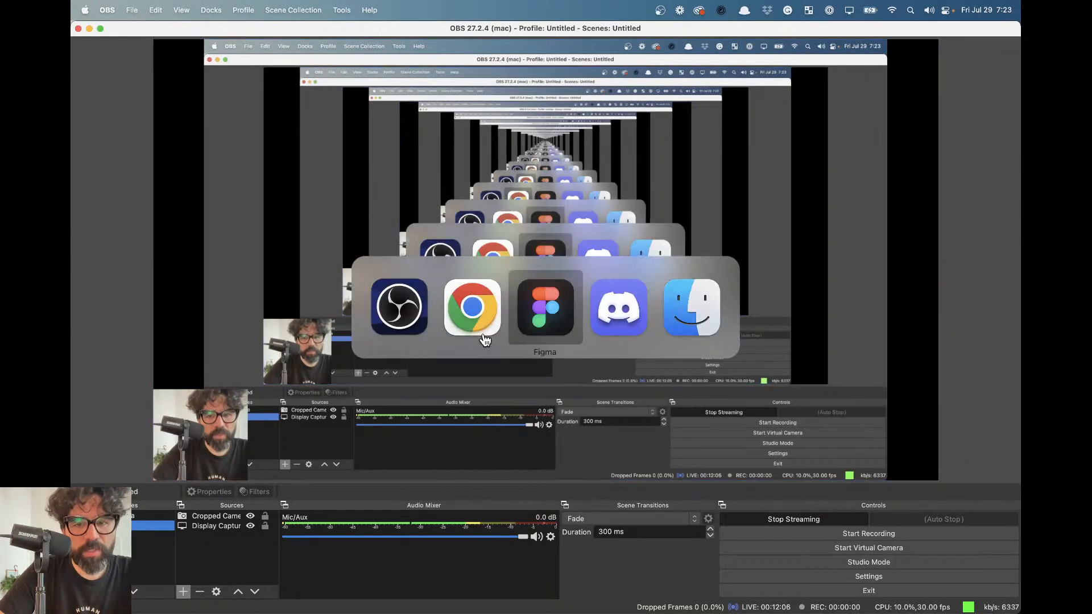
{"action": "left_click", "coordinate": [505, 137]}
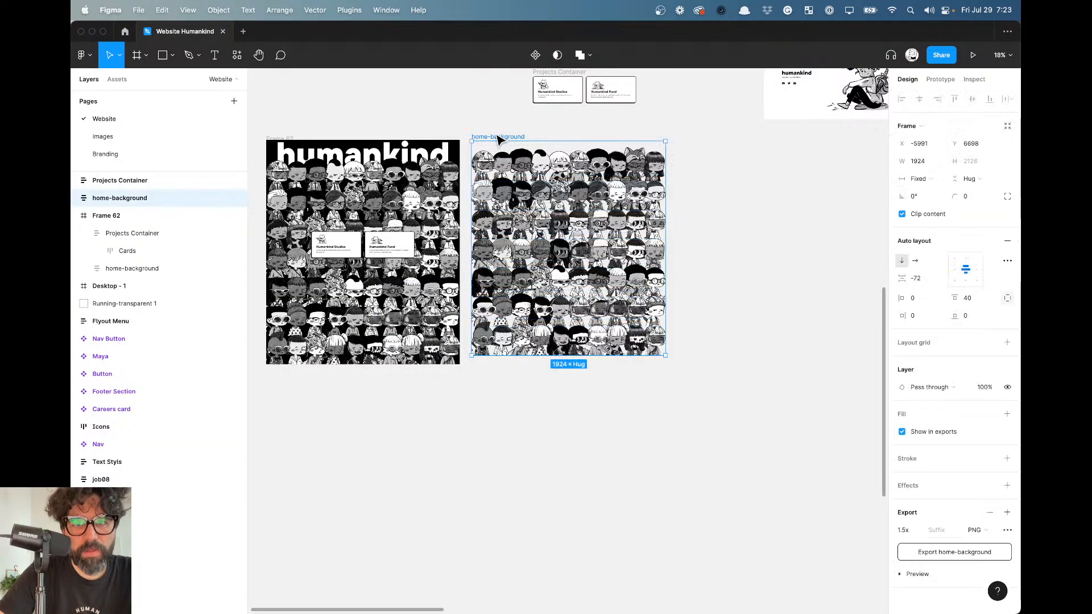
{"action": "left_click", "coordinate": [918, 530]}
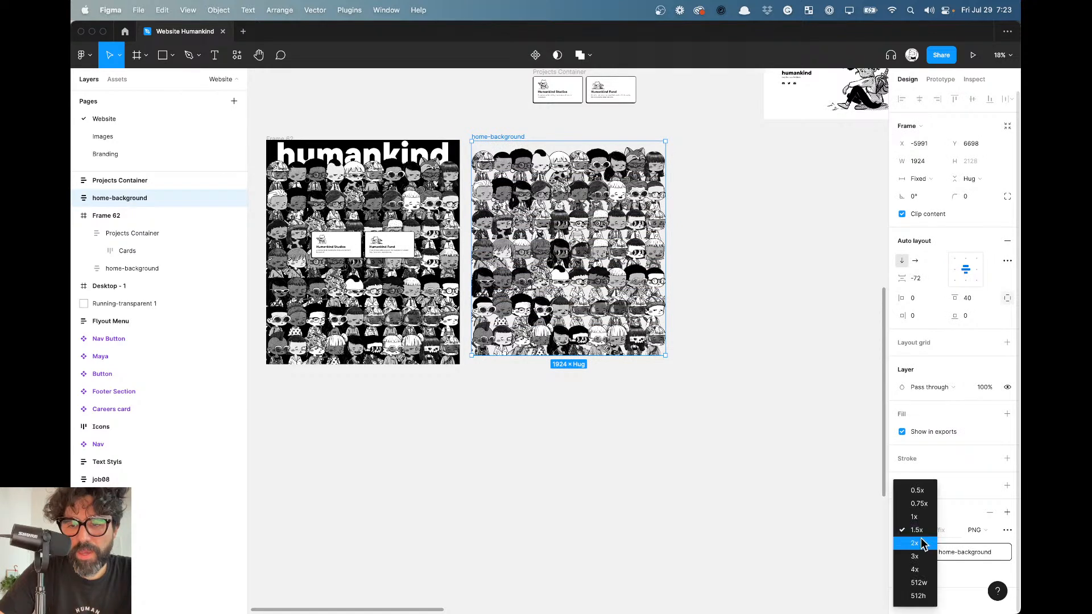
{"action": "left_click", "coordinate": [922, 543]}
{"action": "left_click", "coordinate": [940, 554]}
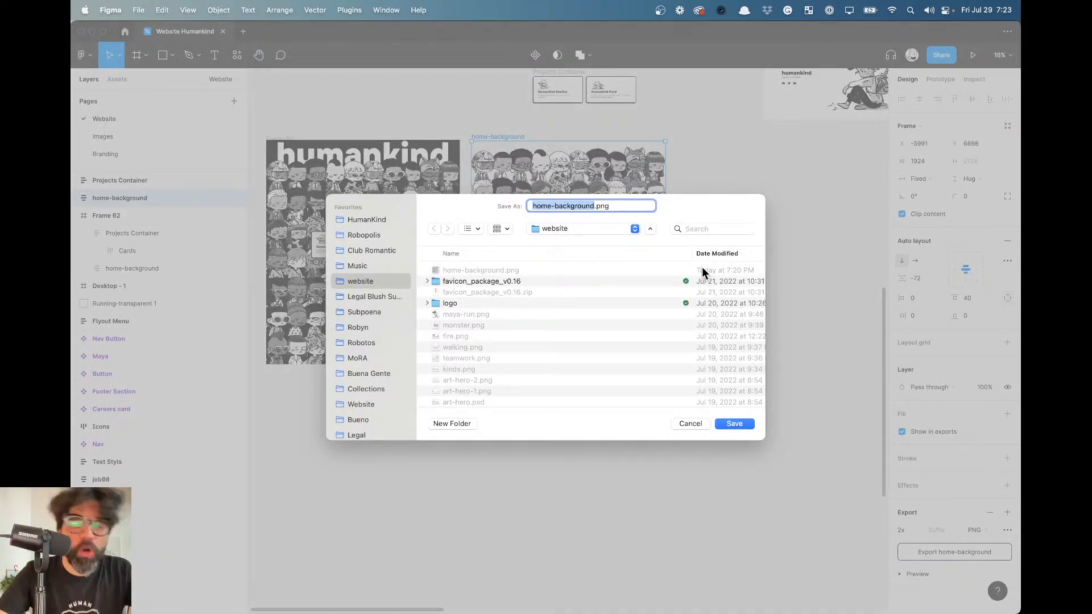
{"action": "left_click", "coordinate": [744, 427]}
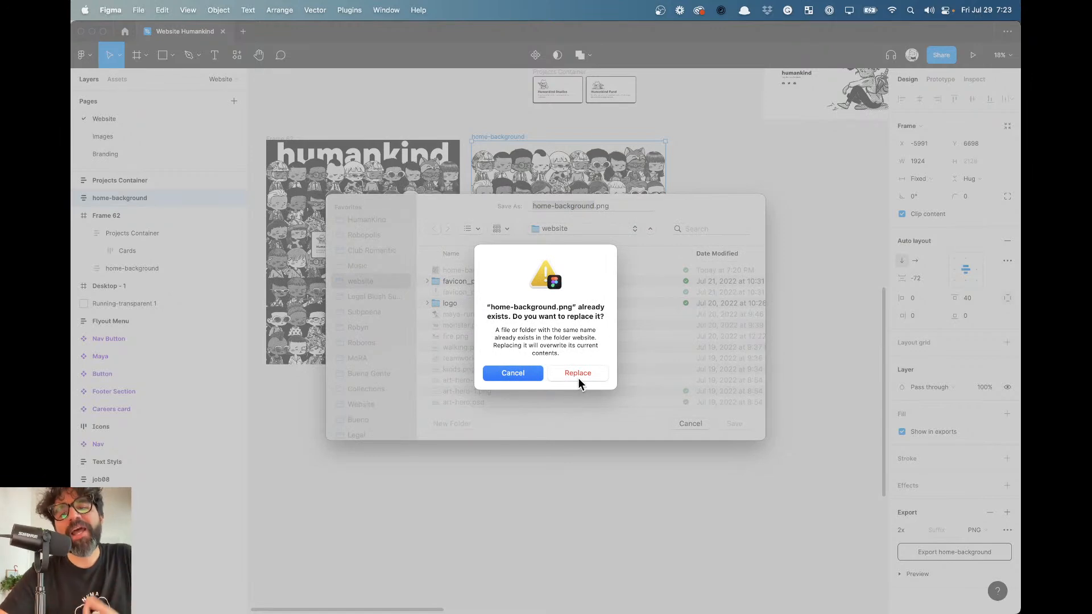
{"action": "left_click", "coordinate": [578, 378]}
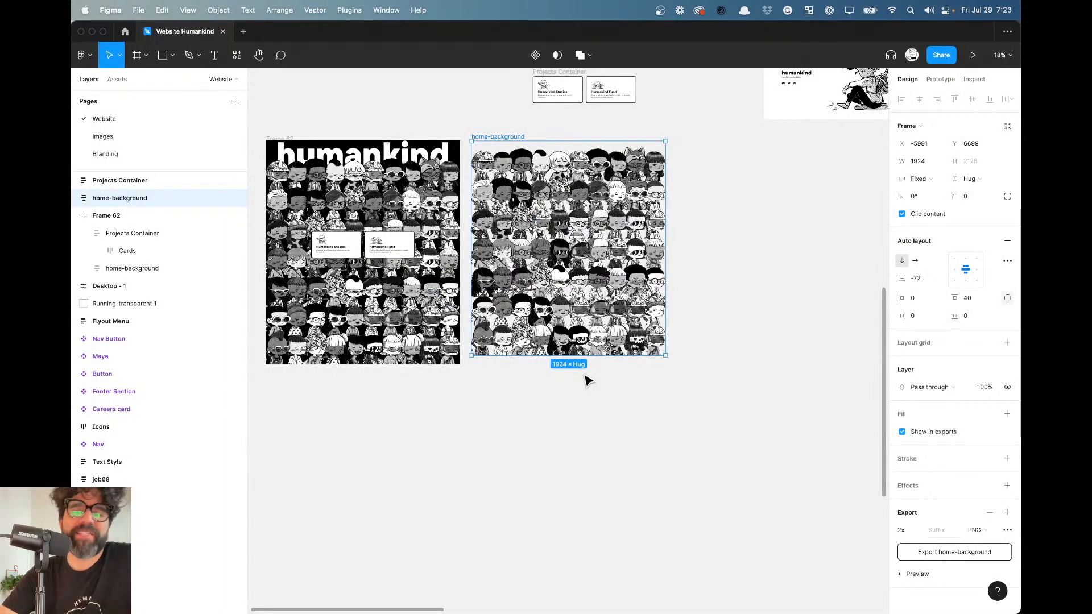
{"action": "key", "text": "super+Tab"}
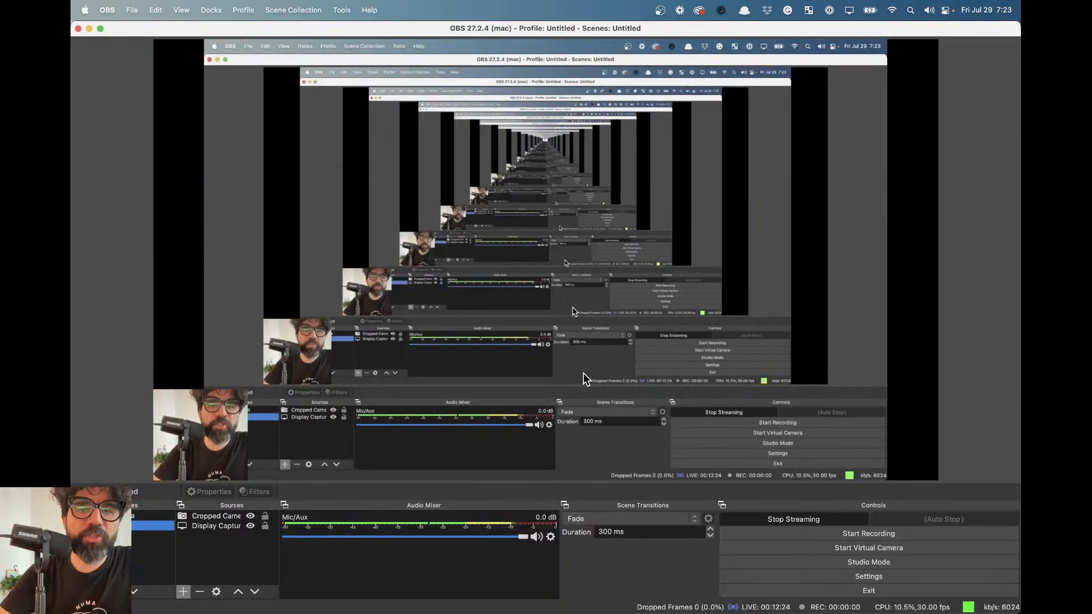
{"action": "key", "text": "super+Tab"}
{"action": "key", "text": "super+Tab"}
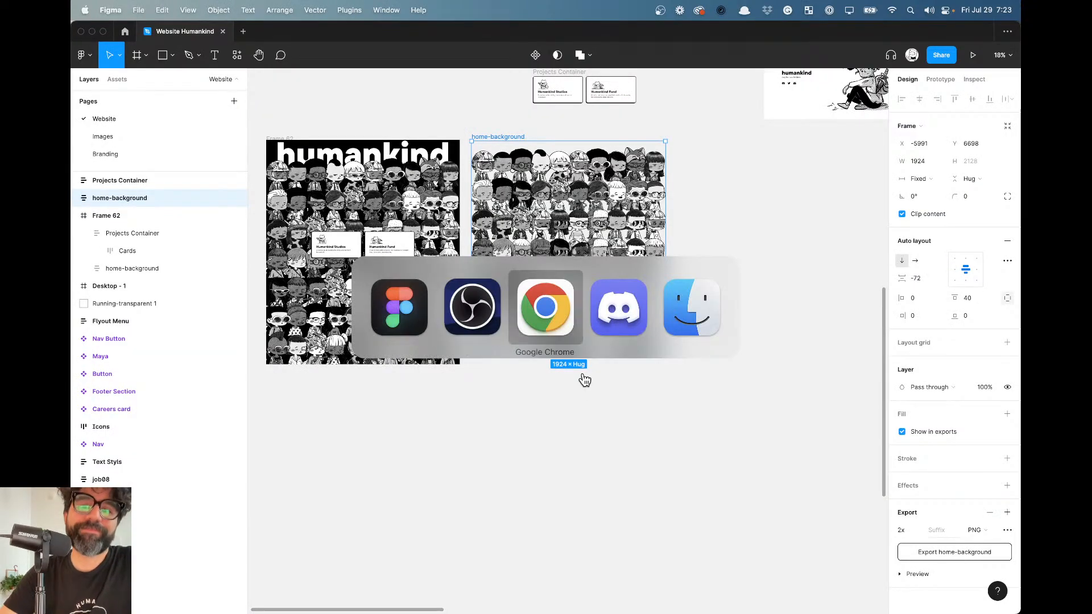
{"action": "key", "text": "super+Tab"}
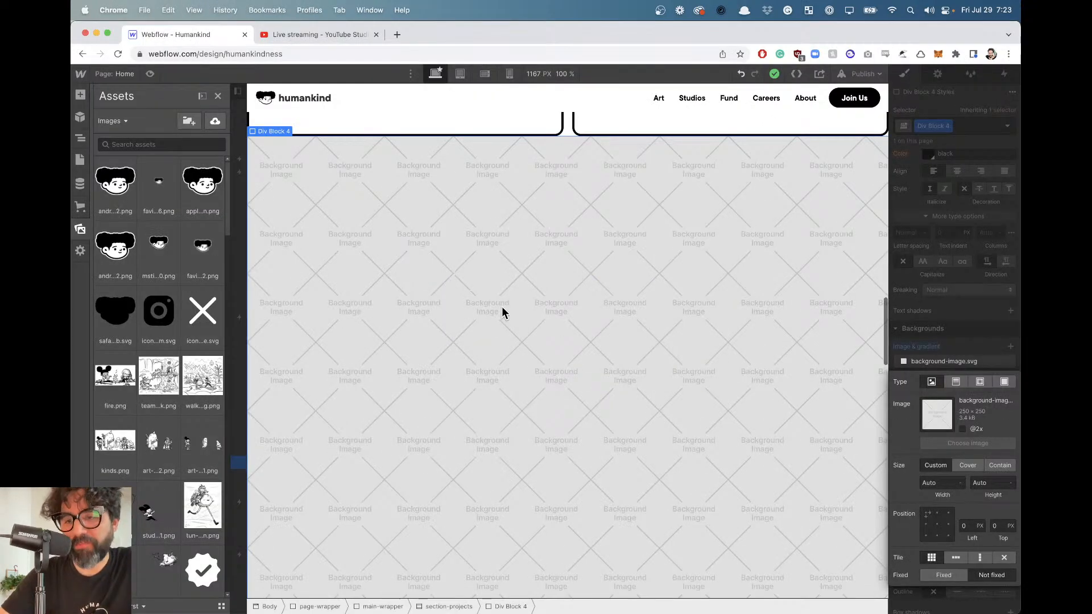
{"action": "key", "text": "z"}
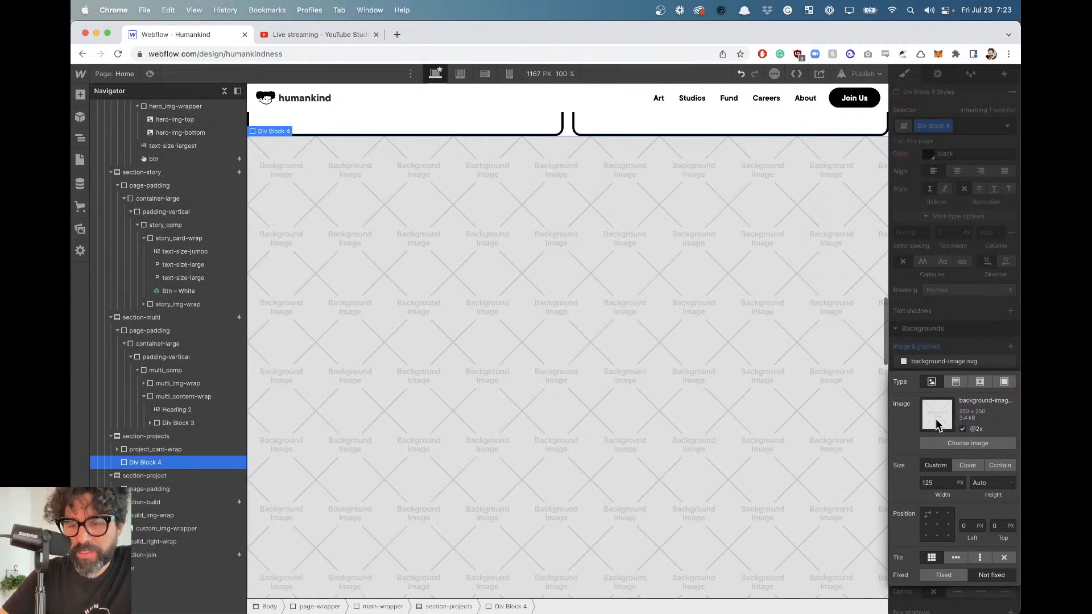
{"action": "left_click", "coordinate": [958, 445]}
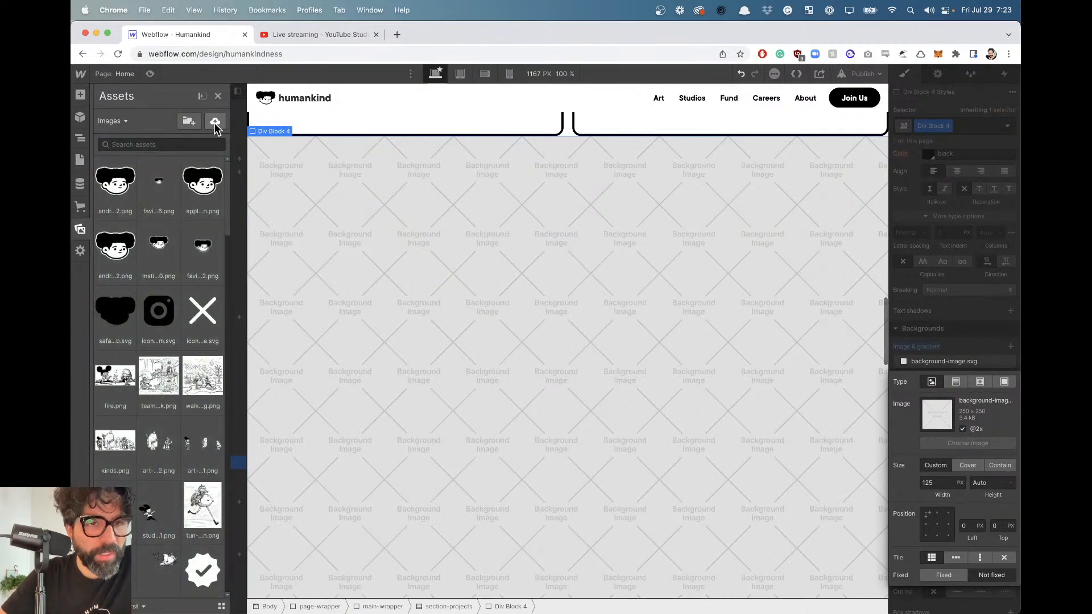
{"action": "left_click", "coordinate": [215, 123]}
{"action": "left_click", "coordinate": [352, 183]}
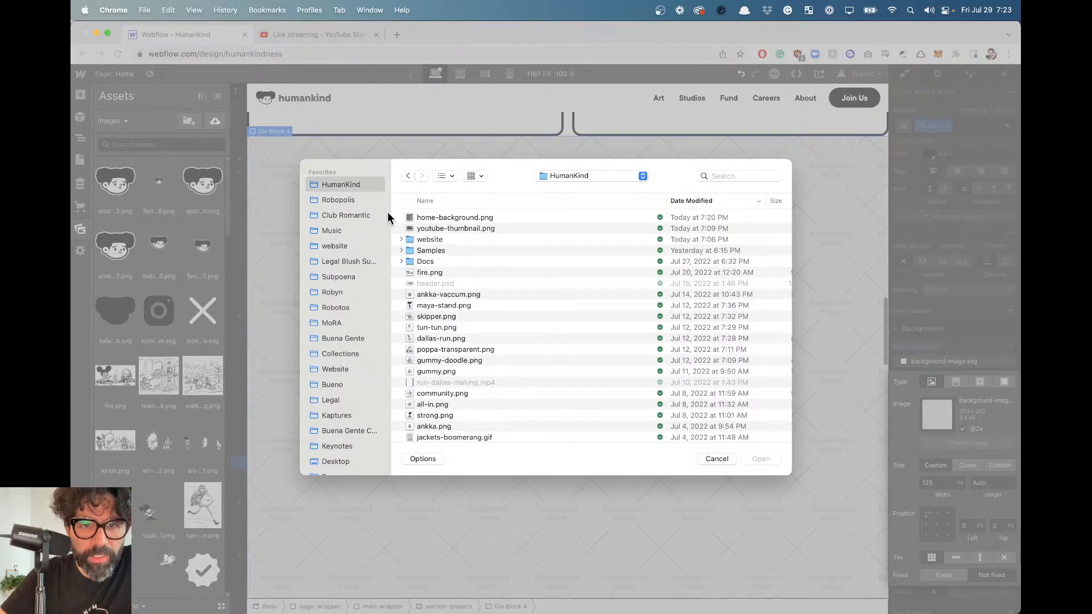
{"action": "double_click", "coordinate": [434, 219]}
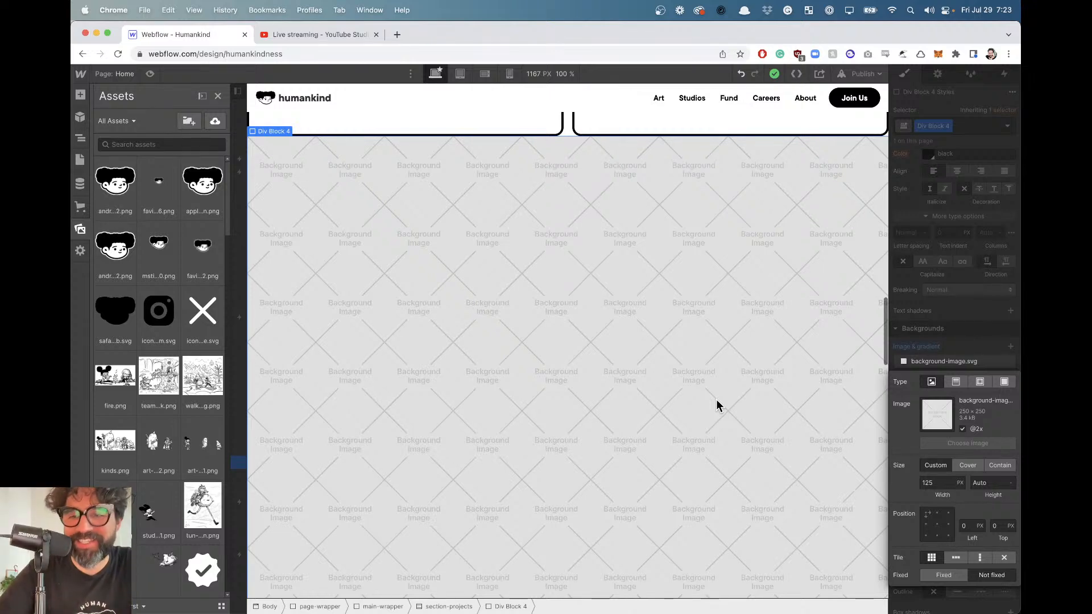
Switch to Figma and export home-background as a 1x PNG, replacing home-background.png in the website folder.
{"action": "key", "text": "super+Tab"}
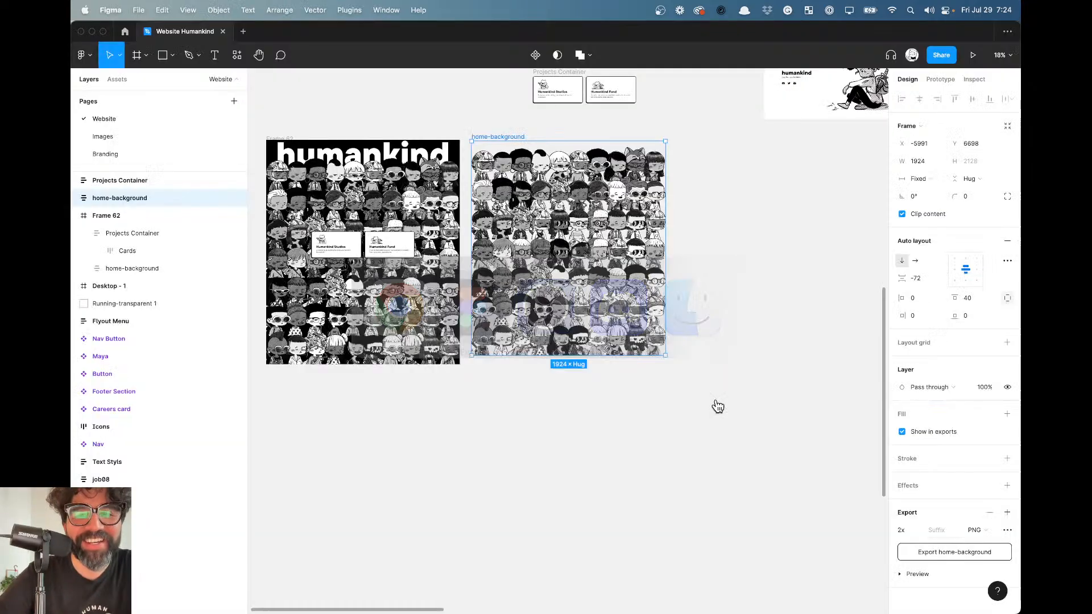
{"action": "left_click", "coordinate": [915, 530]}
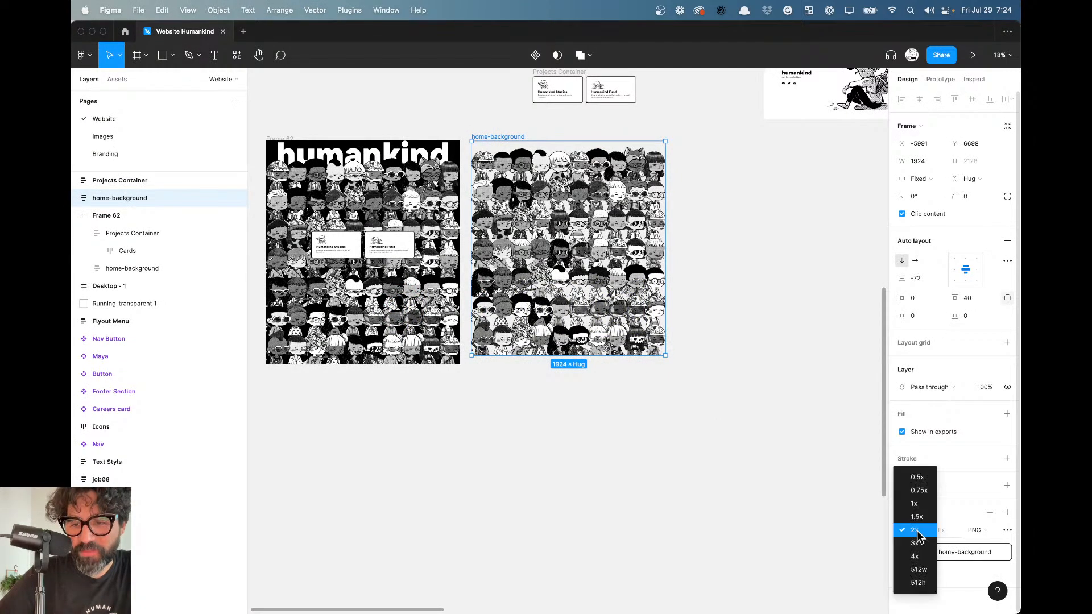
{"action": "left_click", "coordinate": [925, 505]}
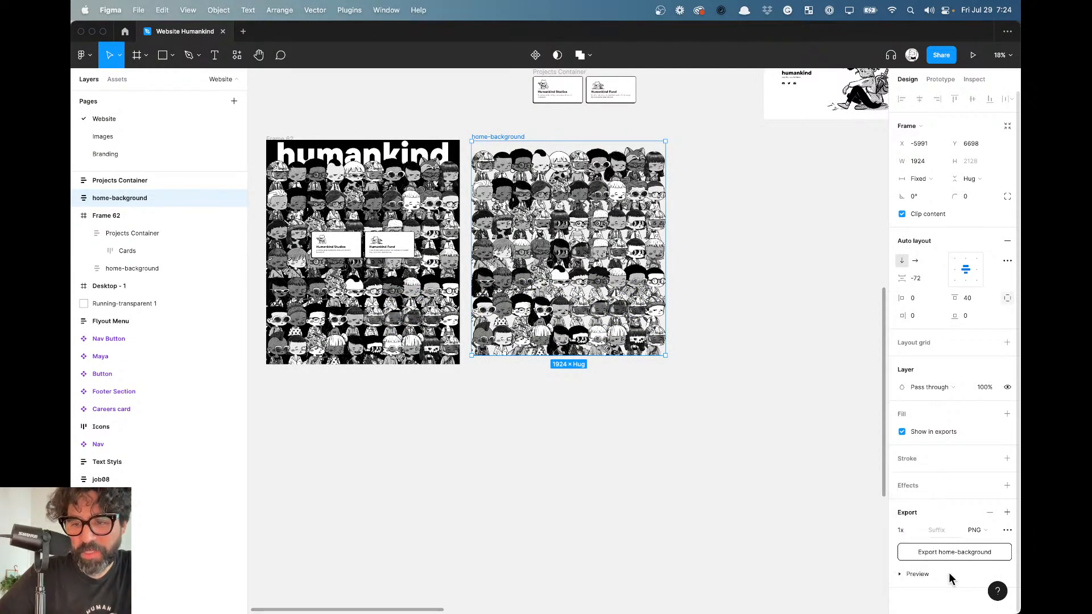
{"action": "left_click", "coordinate": [954, 552]}
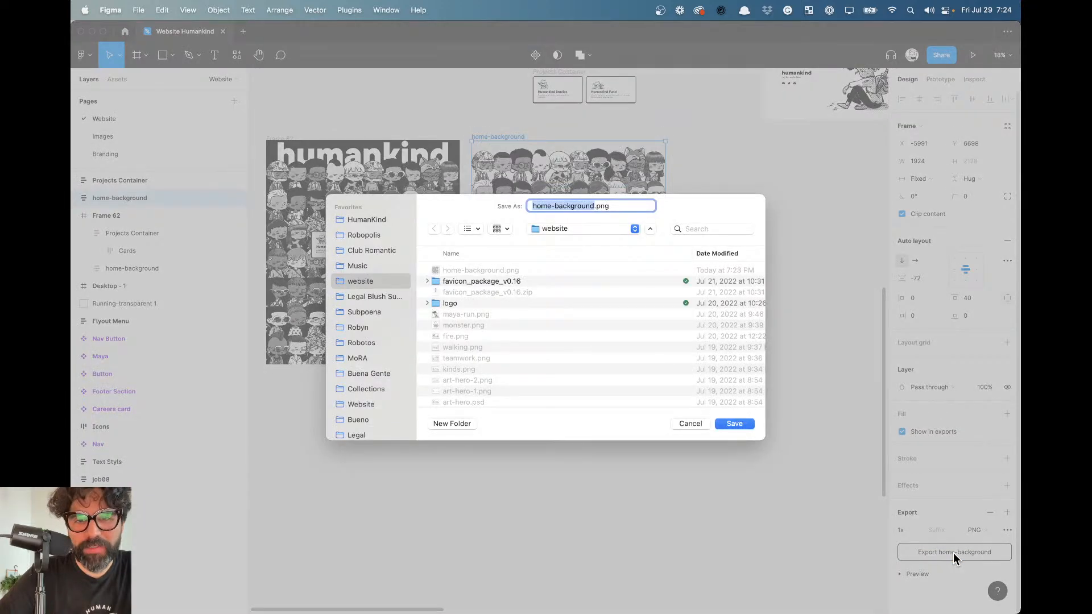
{"action": "key", "text": "Return"}
{"action": "left_click", "coordinate": [577, 376]}
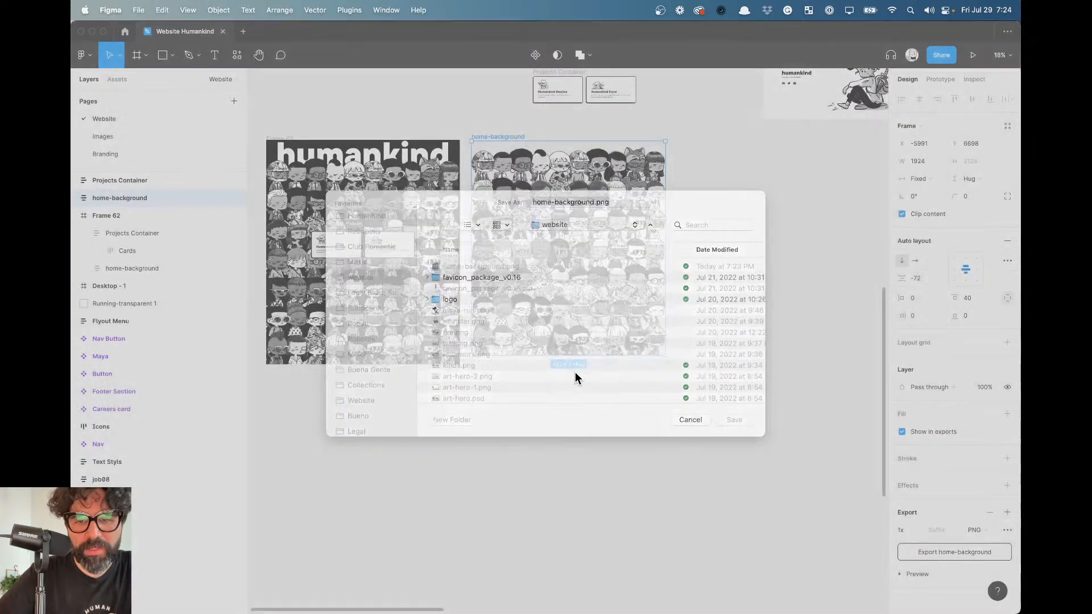
{"action": "key", "text": "super+Tab"}
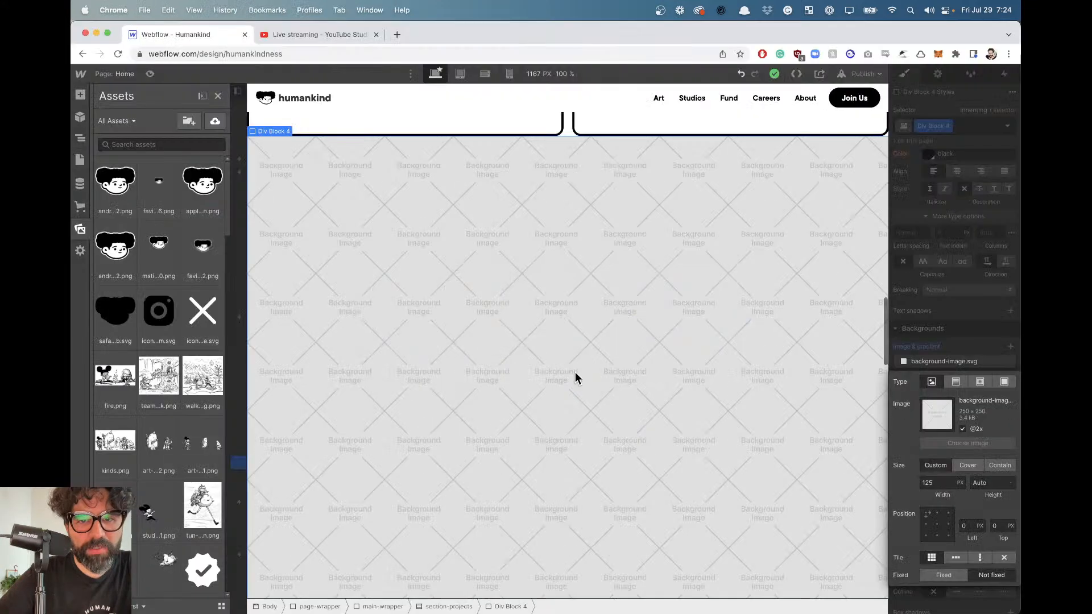
{"action": "left_click", "coordinate": [975, 429]}
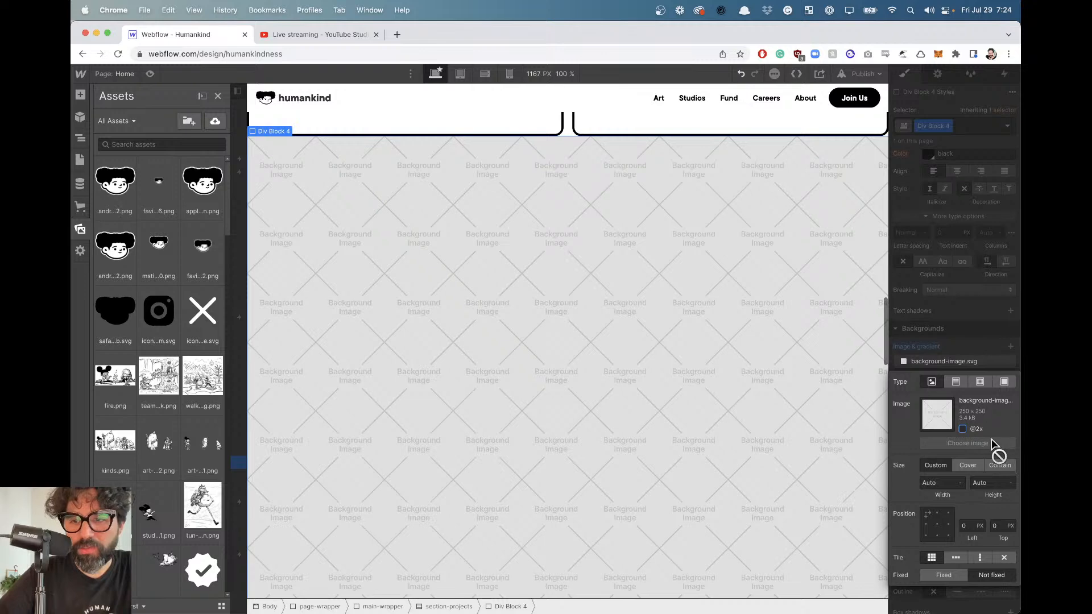
{"action": "left_click", "coordinate": [512, 408]}
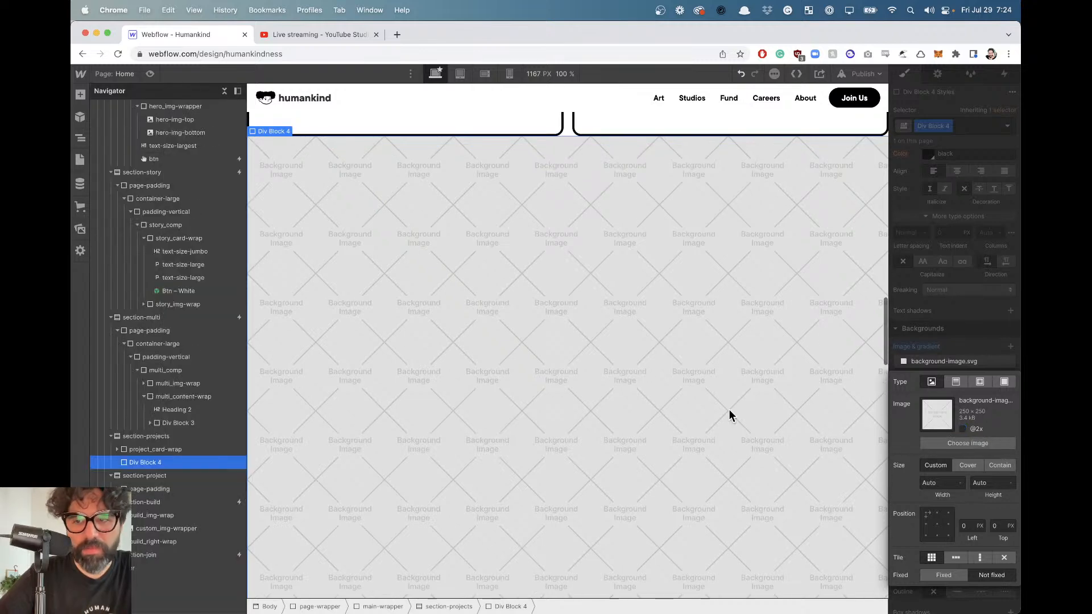
{"action": "left_click", "coordinate": [944, 442]}
{"action": "left_click", "coordinate": [215, 120]}
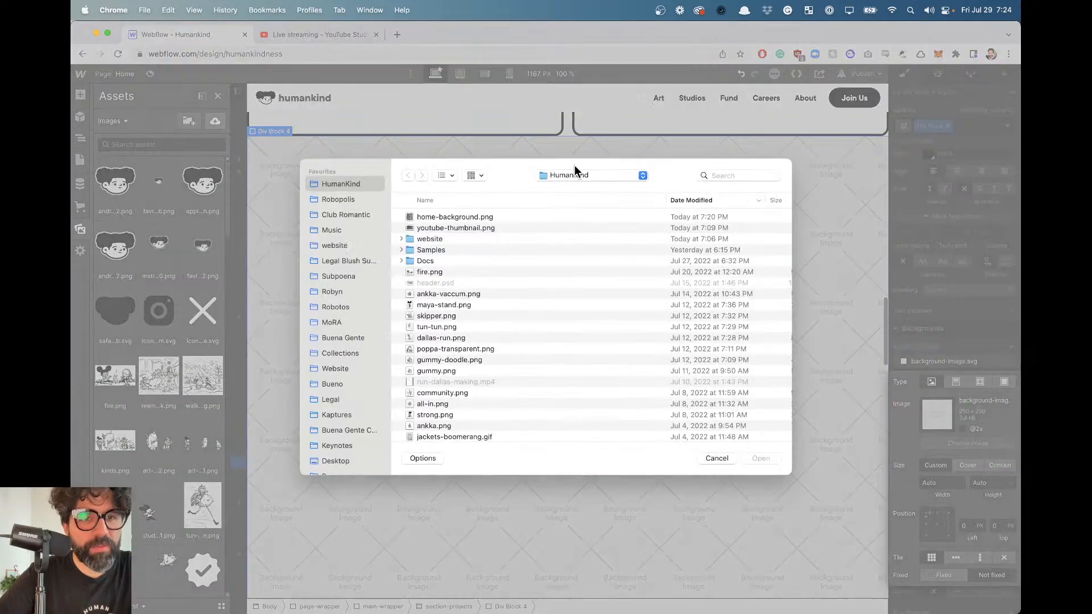
{"action": "double_click", "coordinate": [458, 221]}
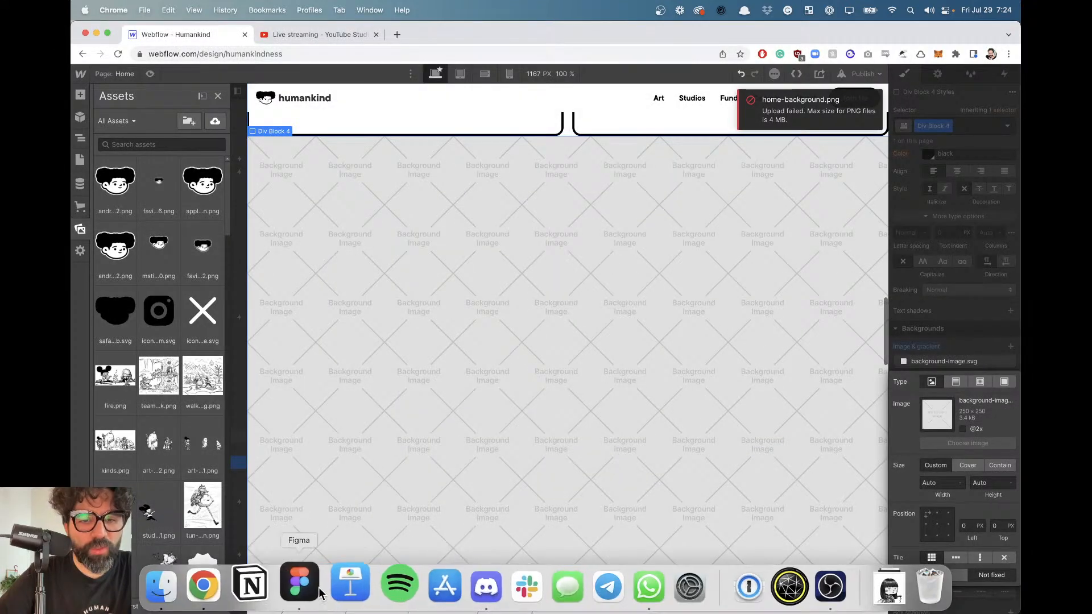
{"action": "left_click", "coordinate": [483, 297]}
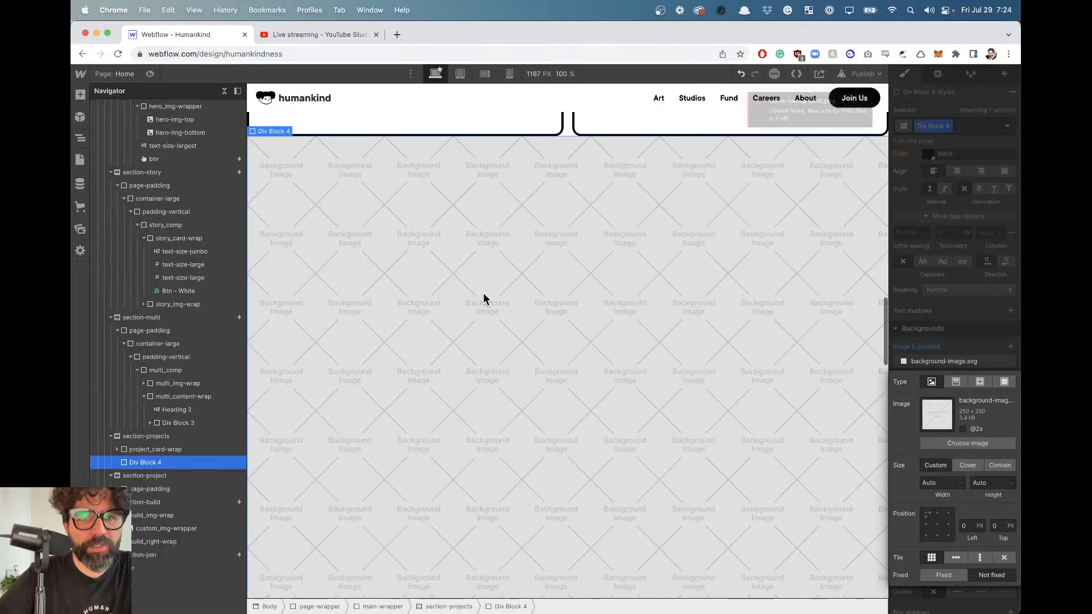
Search the web for "png optimizer" in a new browser tab.
{"action": "left_click", "coordinate": [395, 34]}
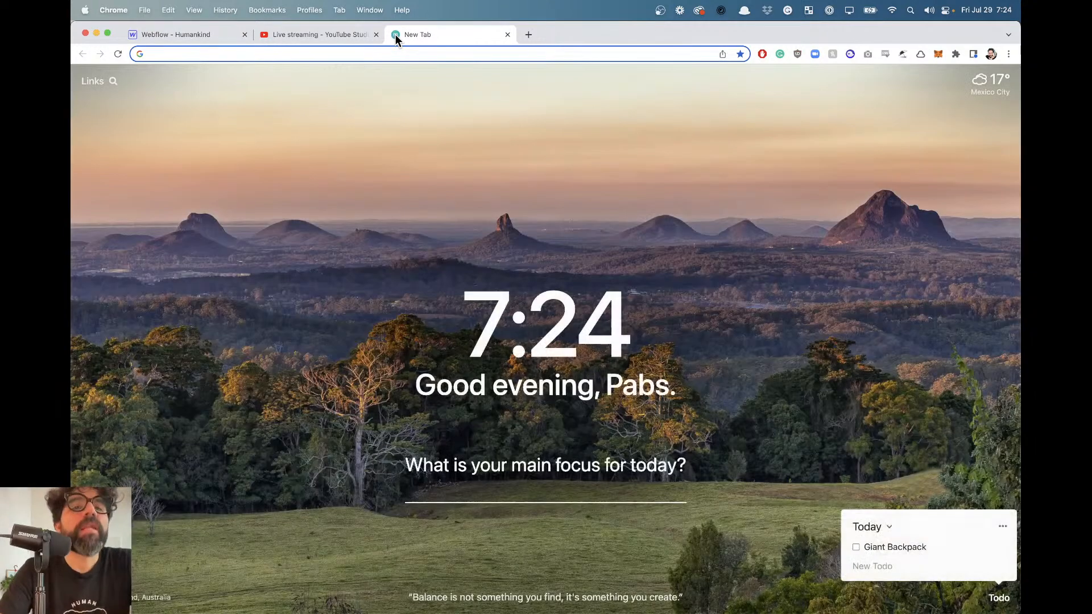
{"action": "type", "text": "png o["}
{"action": "key", "text": "BackSpace"}
{"action": "type", "text": "ptimizer"}
{"action": "key", "text": "Return"}
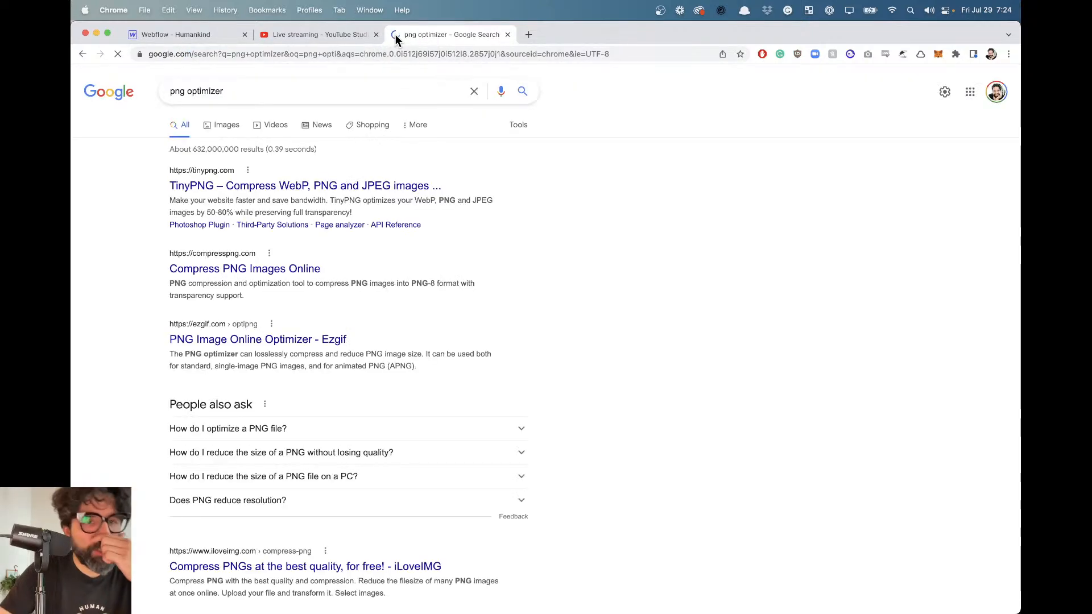
Open TinyPNG from the search results and try to compress home-background.png with it.
{"action": "left_click", "coordinate": [224, 186]}
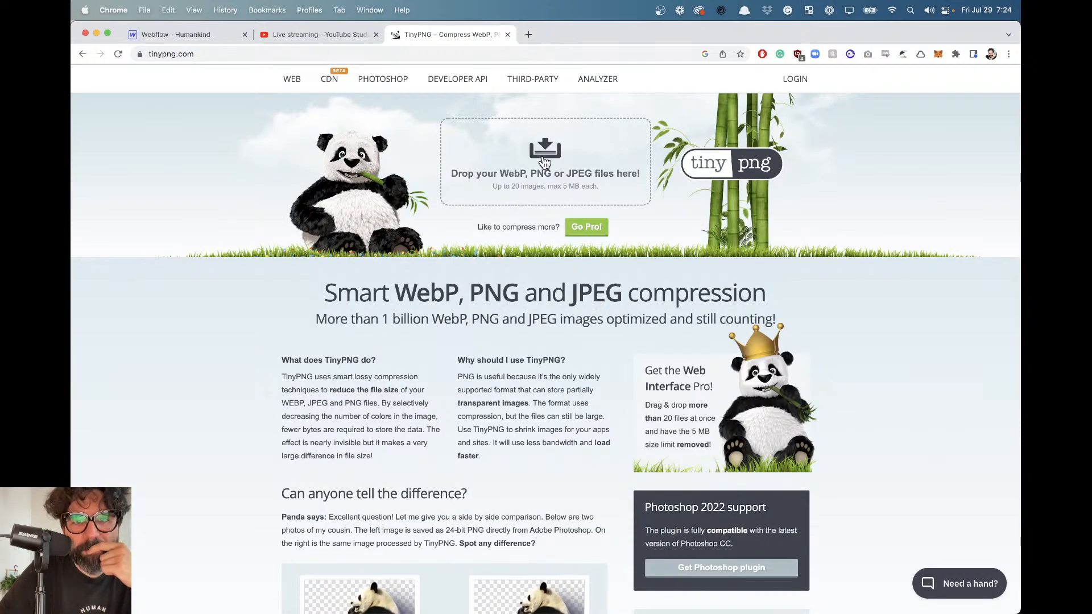
{"action": "left_click", "coordinate": [545, 161]}
{"action": "double_click", "coordinate": [416, 220]}
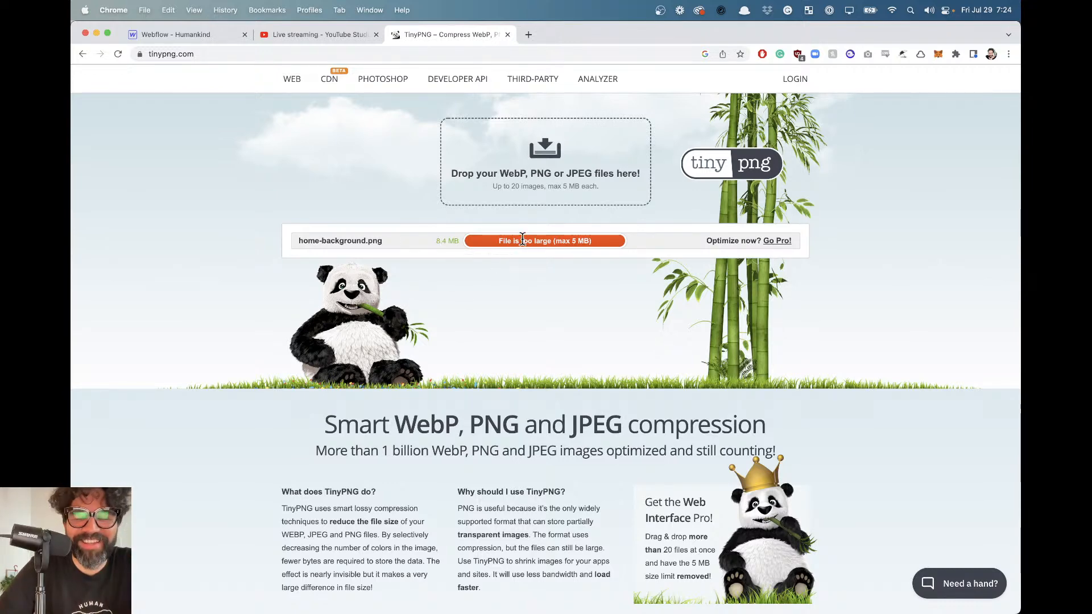
Switch to Figma, move the bottom row of characters out of home-background onto the empty canvas below, and select the home-background frame.
{"action": "key", "text": "super+Tab"}
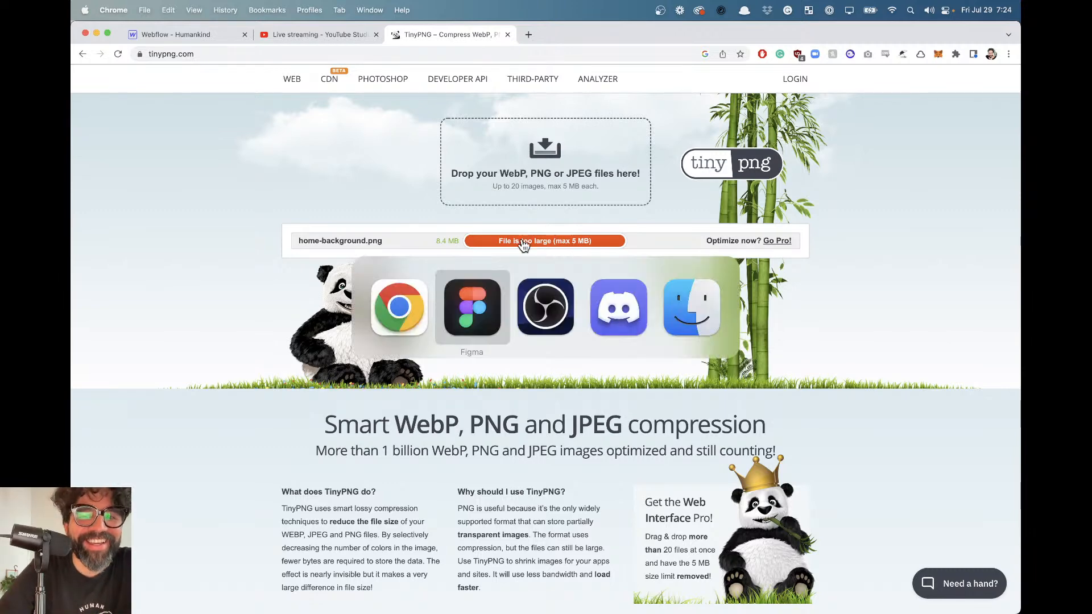
{"action": "left_click", "coordinate": [734, 181]}
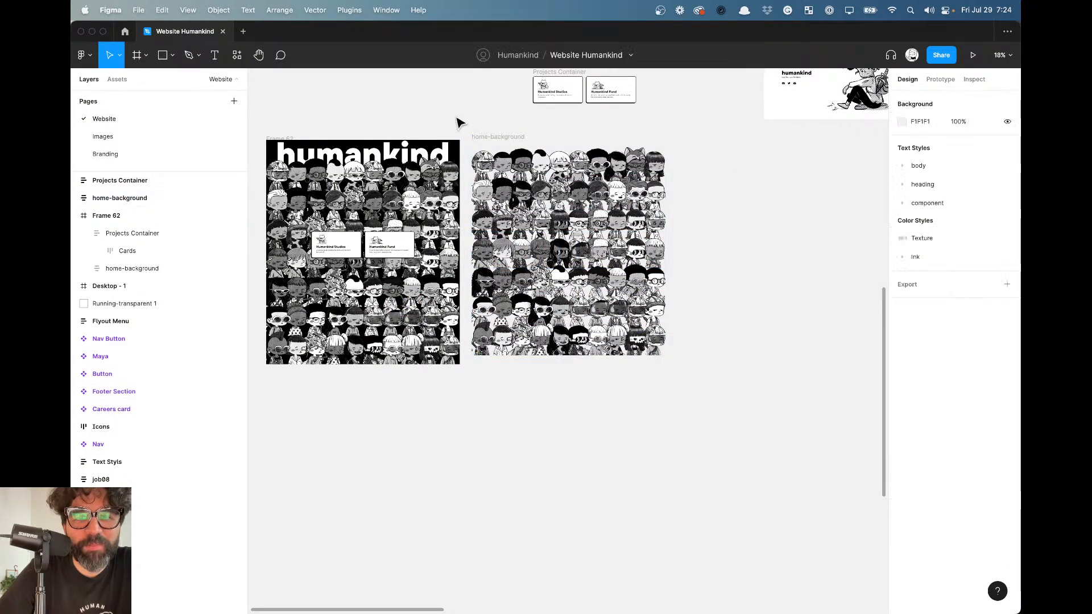
{"action": "left_click", "coordinate": [496, 139]}
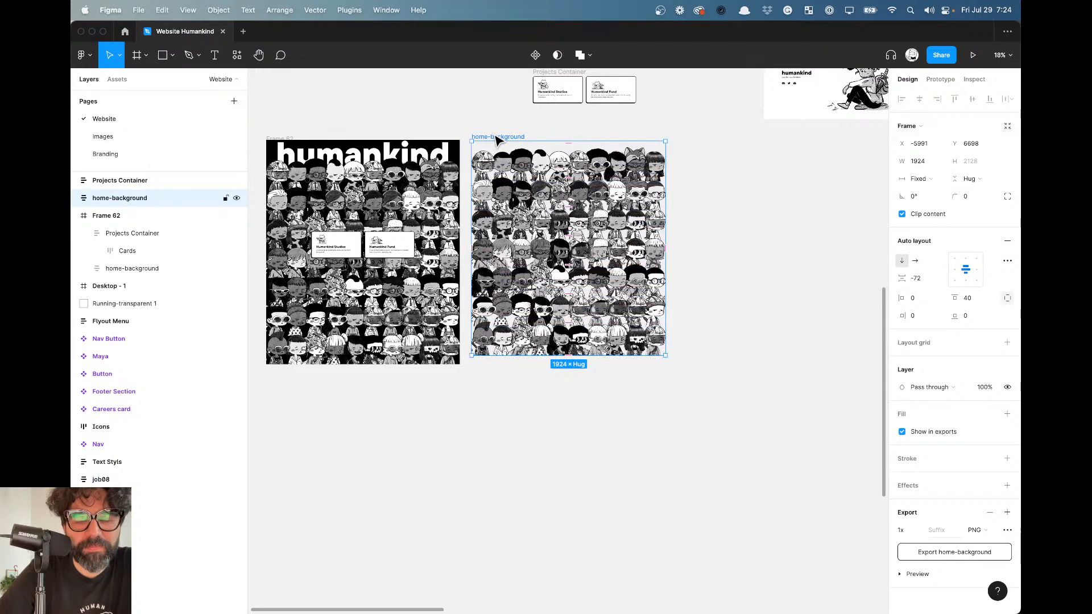
{"action": "left_click", "coordinate": [617, 421]}
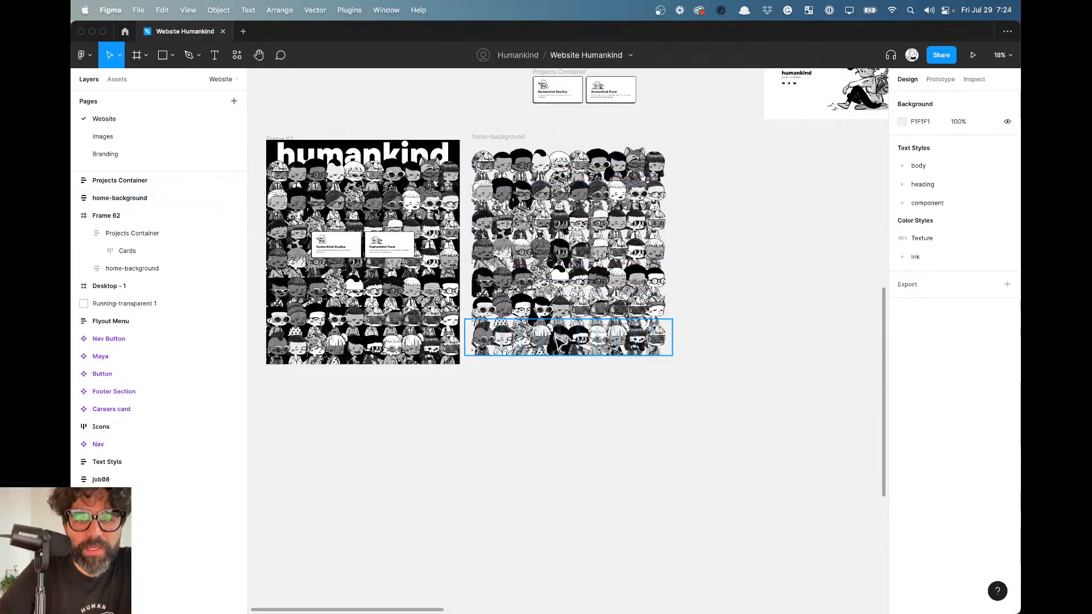
{"action": "left_click_drag", "start_coordinate": [560, 341], "coordinate": [548, 462]}
{"action": "left_click", "coordinate": [487, 140]}
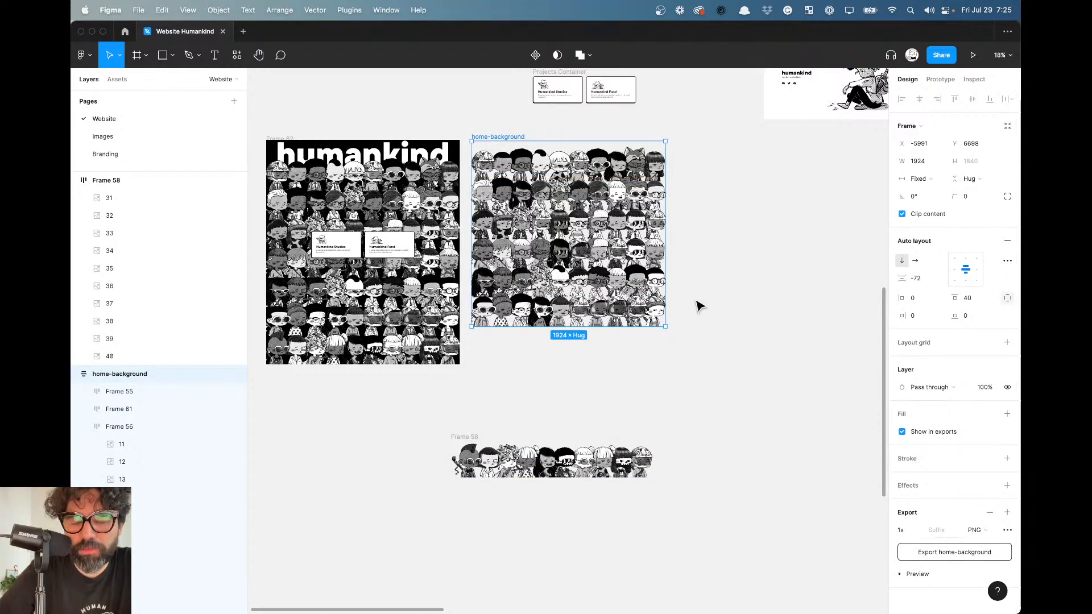
{"action": "scroll", "coordinate": [698, 305], "scroll_direction": "up", "scroll_amount": 6}
{"action": "scroll", "coordinate": [697, 305], "scroll_direction": "right", "scroll_amount": 3}
{"action": "scroll", "coordinate": [700, 306], "scroll_direction": "down", "scroll_amount": 6}
{"action": "scroll", "coordinate": [700, 306], "scroll_direction": "left", "scroll_amount": 3}
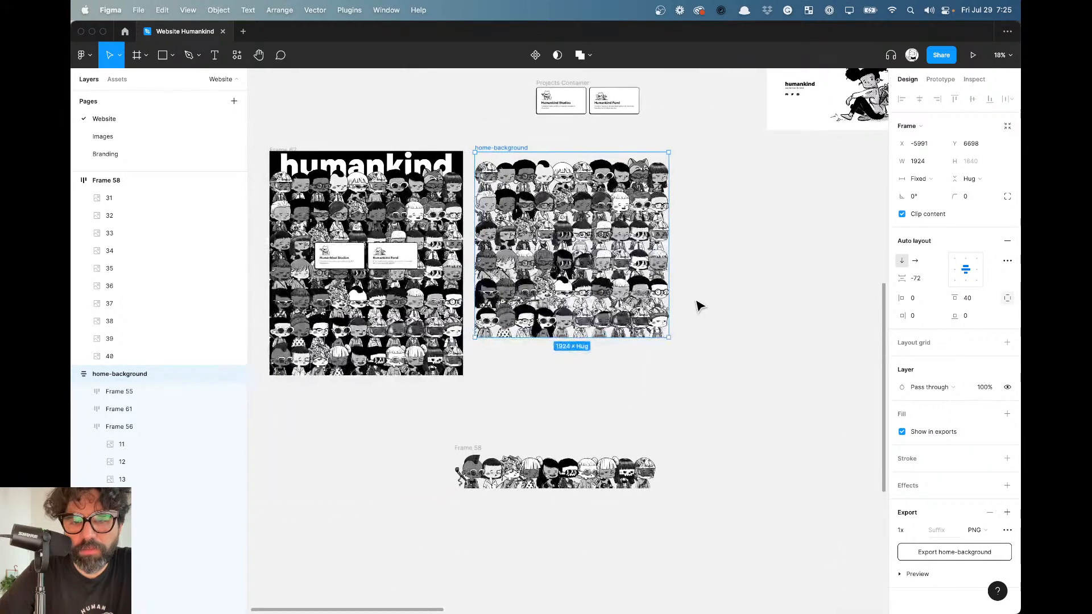
{"action": "scroll", "coordinate": [699, 306], "scroll_direction": "up", "scroll_amount": 1}
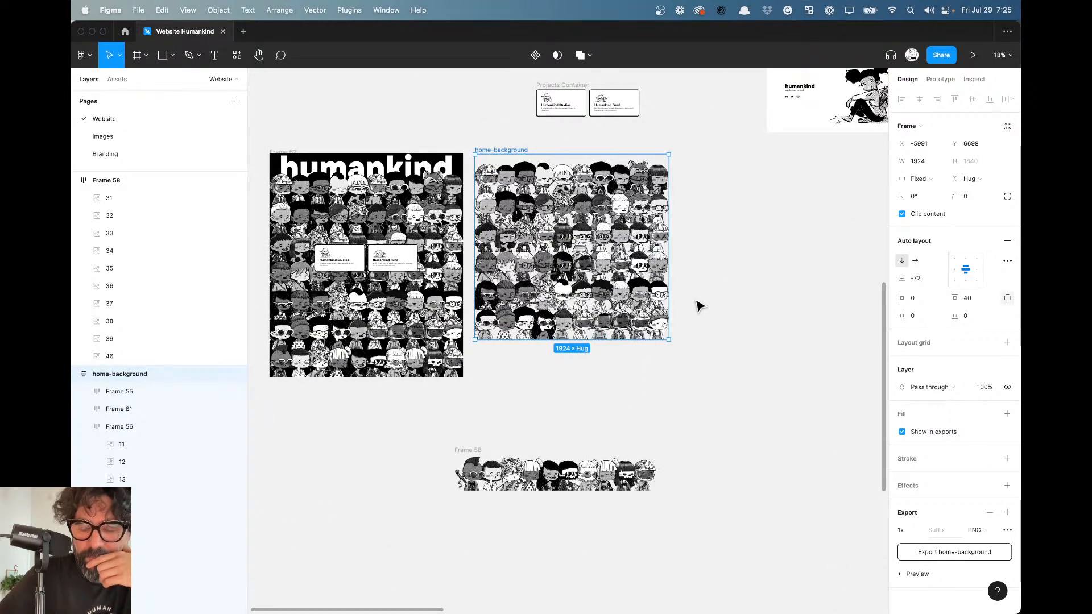
Export the home-background frame as a PNG to the website folder, replacing the existing home-background.png.
{"action": "left_click", "coordinate": [922, 555]}
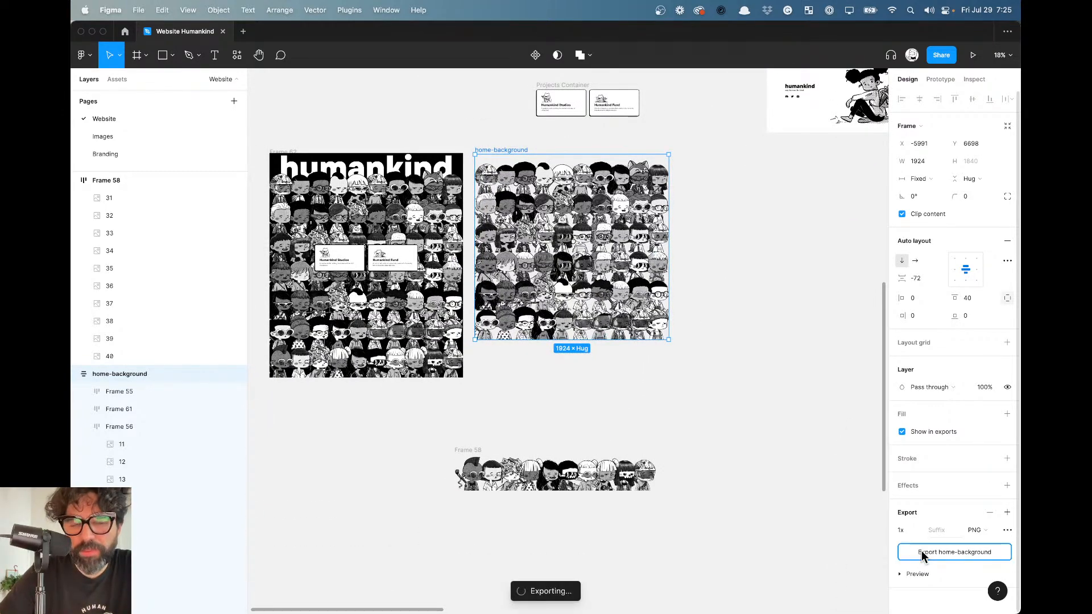
{"action": "key", "text": "Return"}
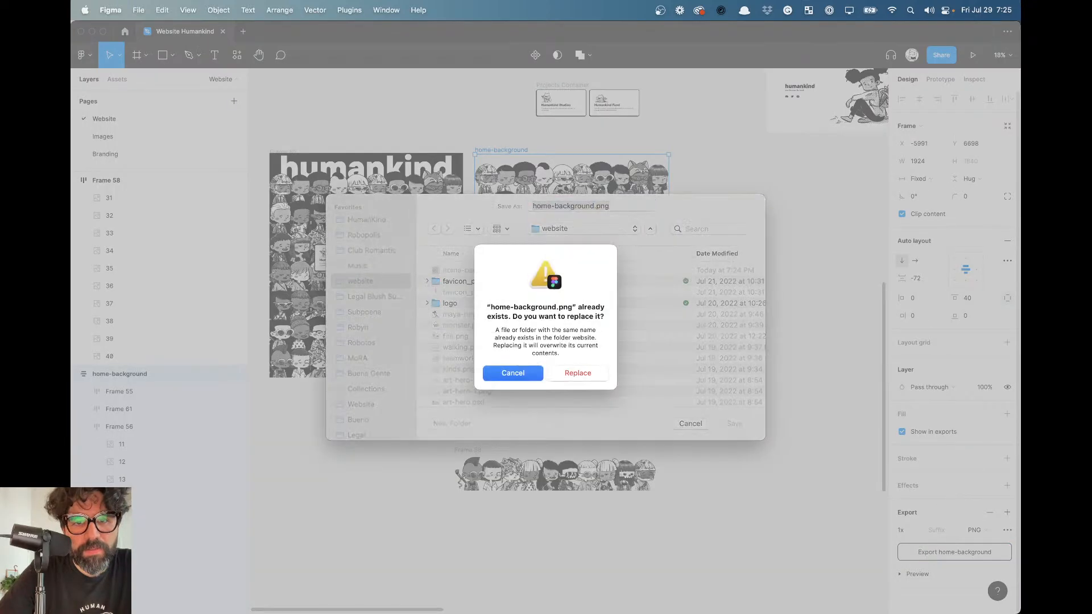
{"action": "left_click", "coordinate": [587, 376]}
Launch Photoshop and open home-background.png from the website folder.
{"action": "key", "text": "super+space"}
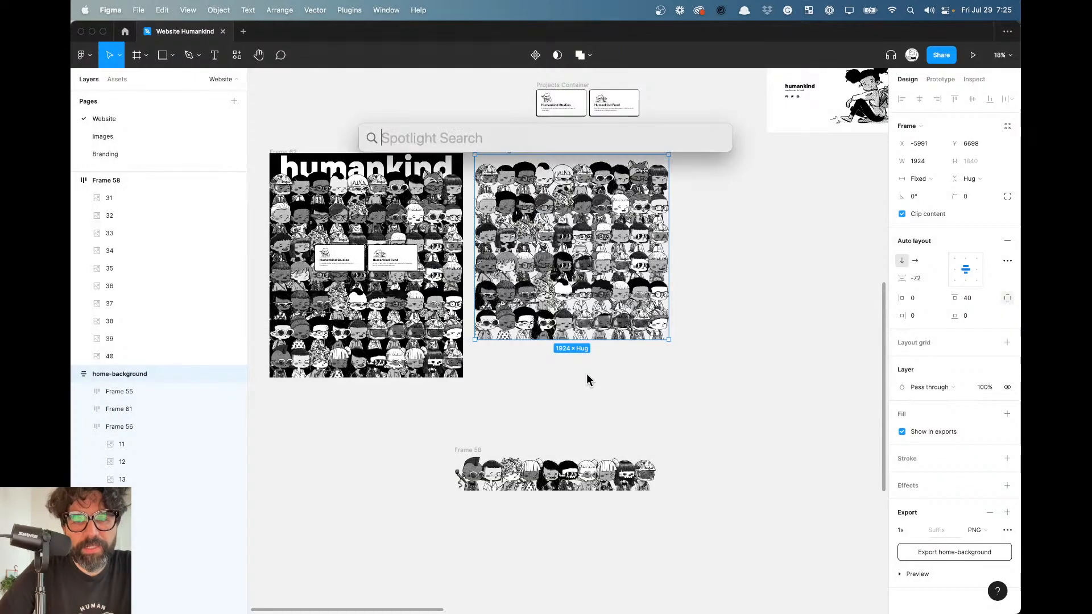
{"action": "type", "text": "phot"}
{"action": "key", "text": "Return"}
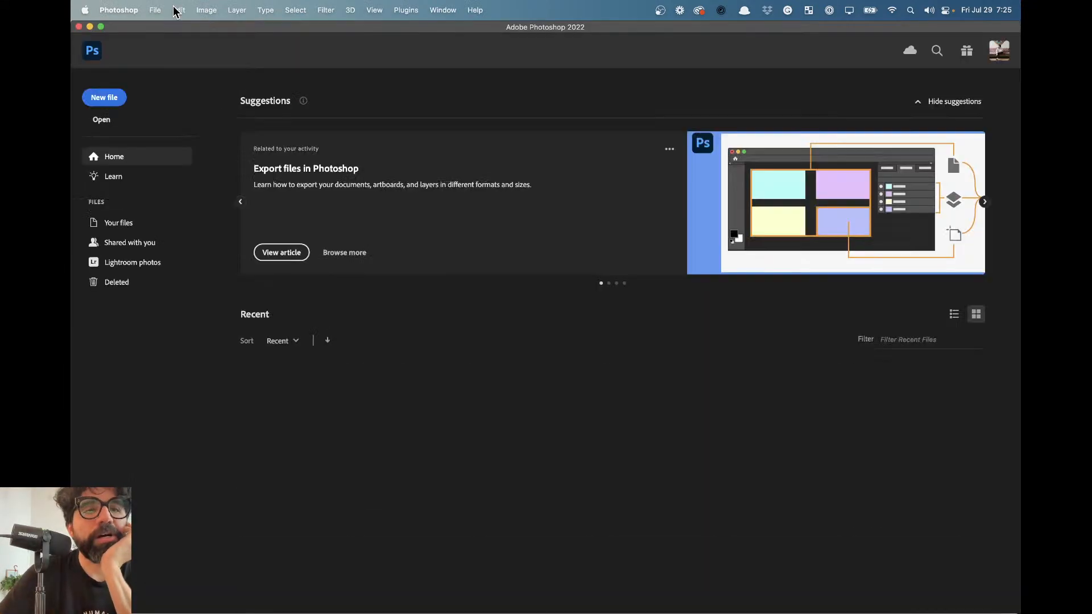
{"action": "left_click", "coordinate": [154, 10]}
{"action": "left_click", "coordinate": [166, 39]}
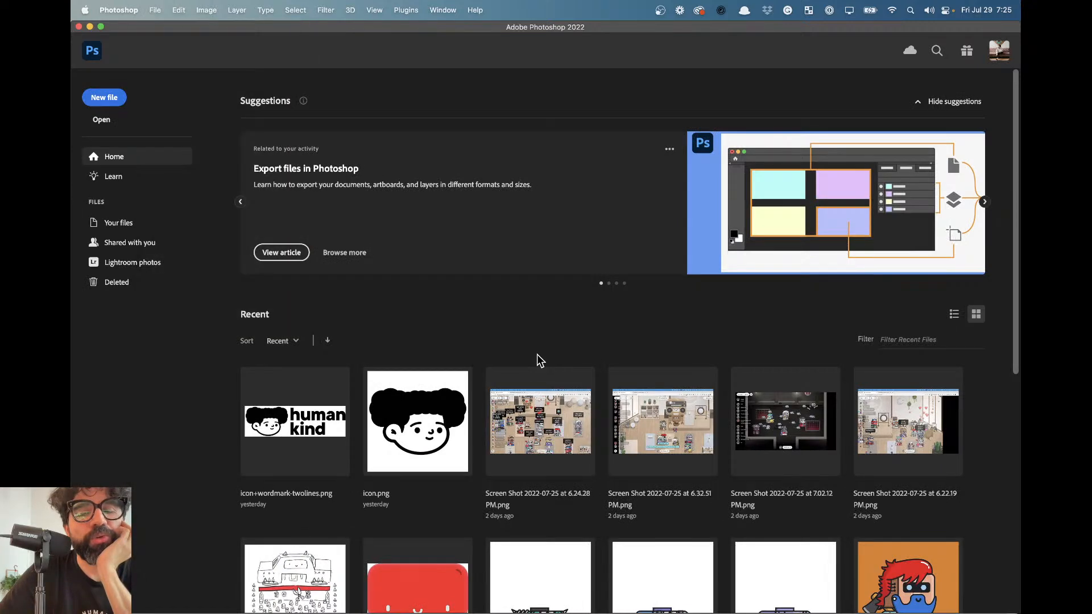
{"action": "left_click", "coordinate": [352, 93]}
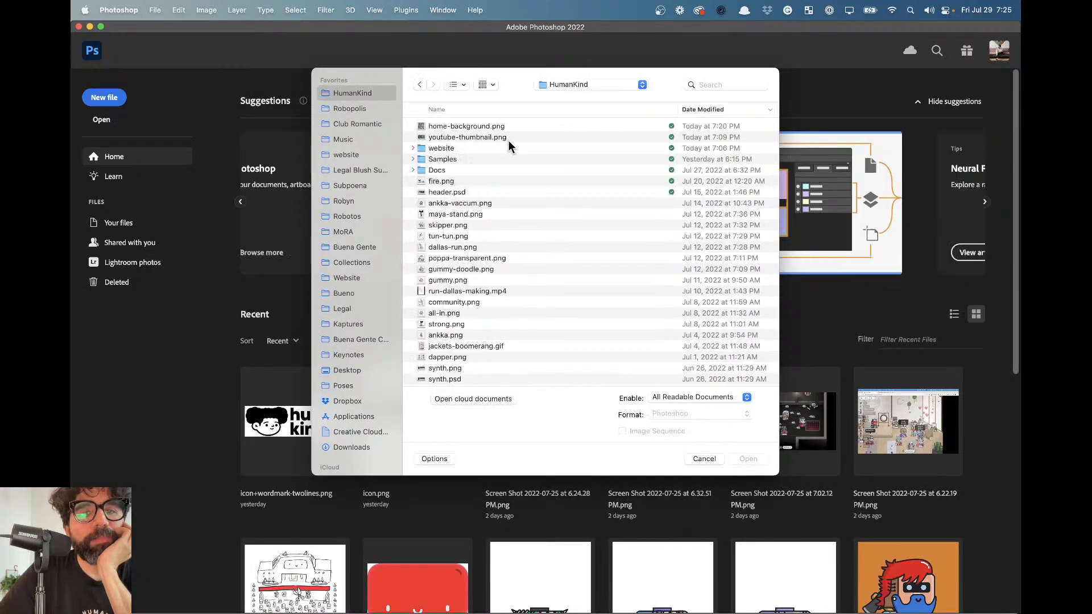
{"action": "left_click", "coordinate": [455, 149]}
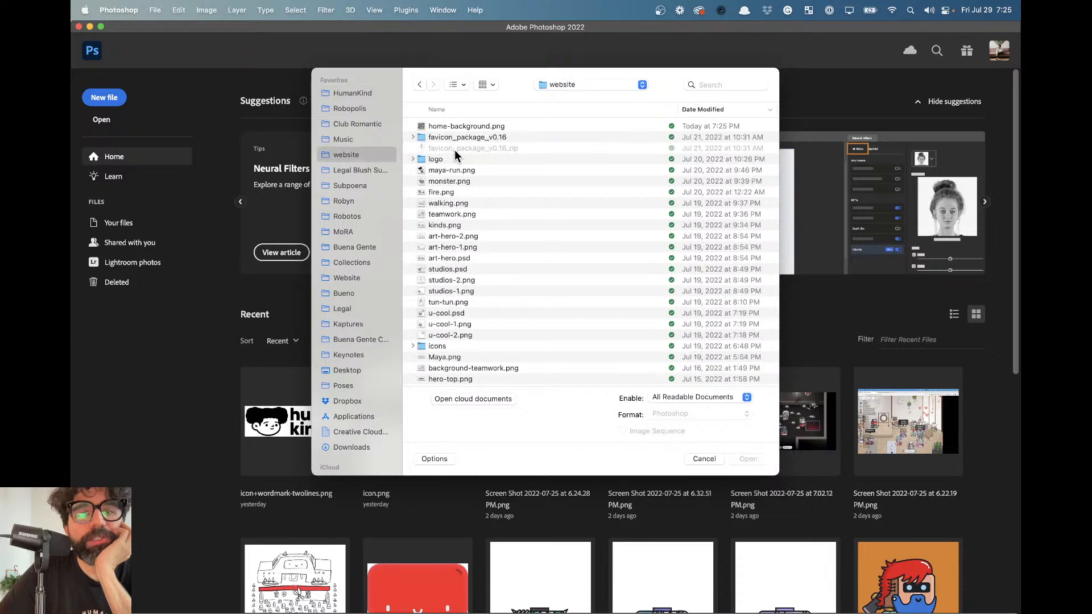
{"action": "double_click", "coordinate": [453, 125]}
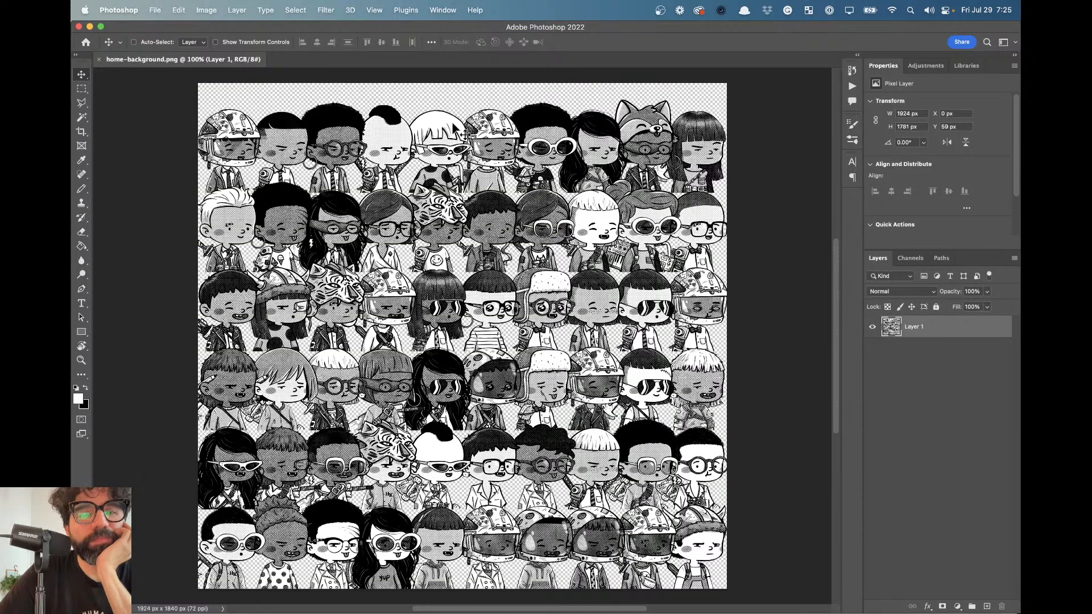
{"action": "left_click", "coordinate": [207, 10]}
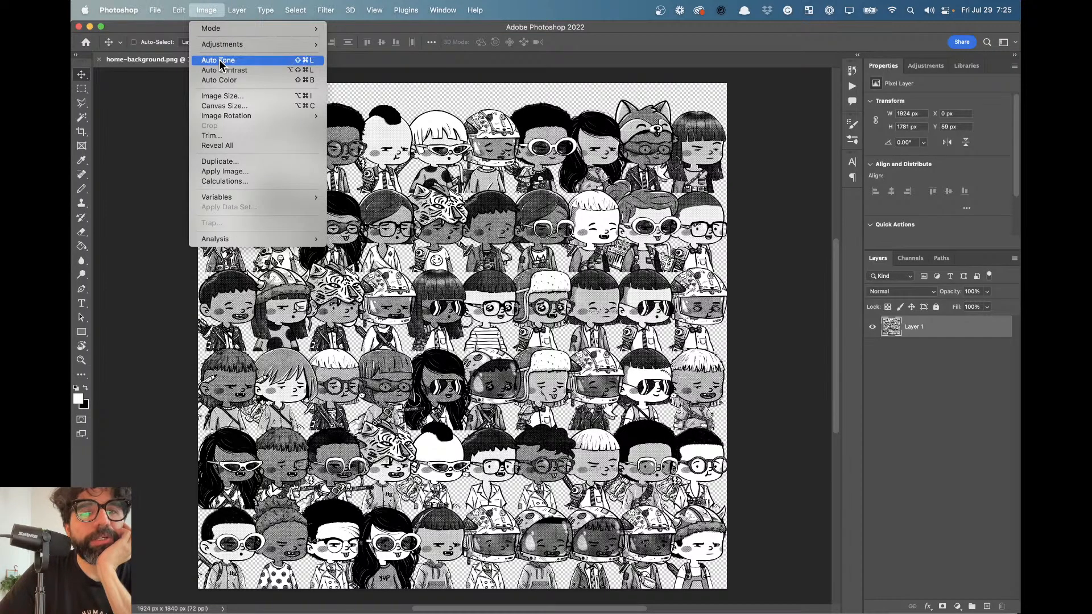
{"action": "left_click", "coordinate": [226, 96]}
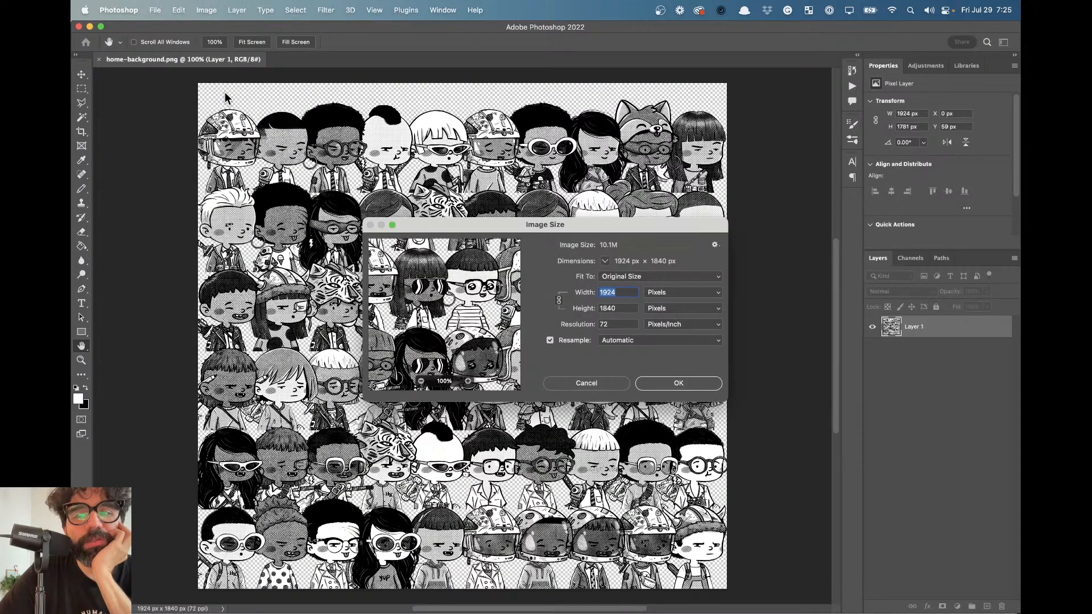
{"action": "left_click", "coordinate": [587, 384]}
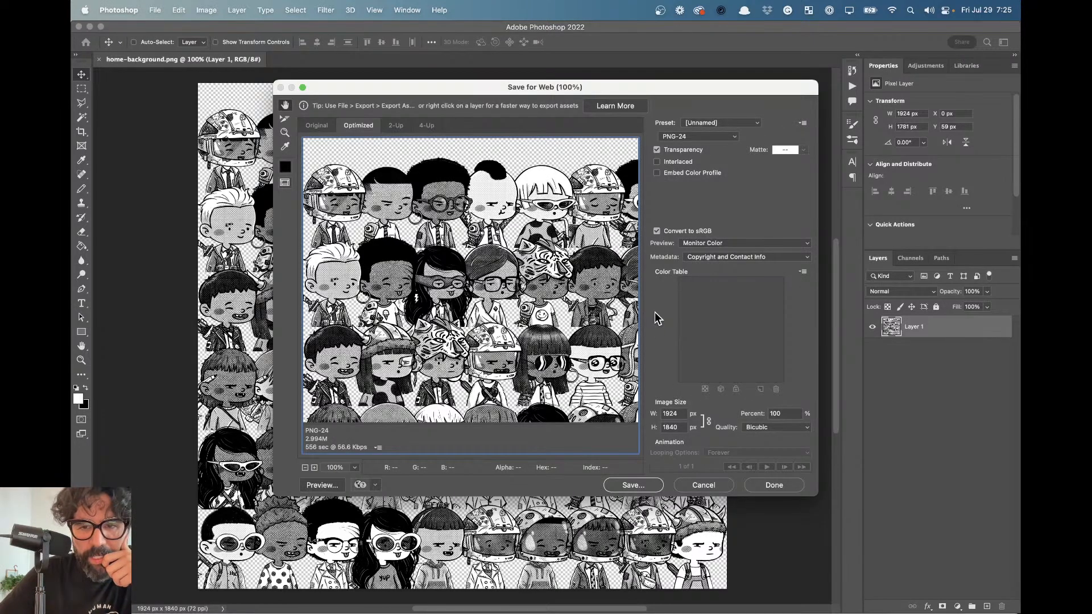
Configure Save for Web with the PNG-8 128 Dithered preset, matte None and a Web Snap of 49%.
{"action": "left_click", "coordinate": [715, 125]}
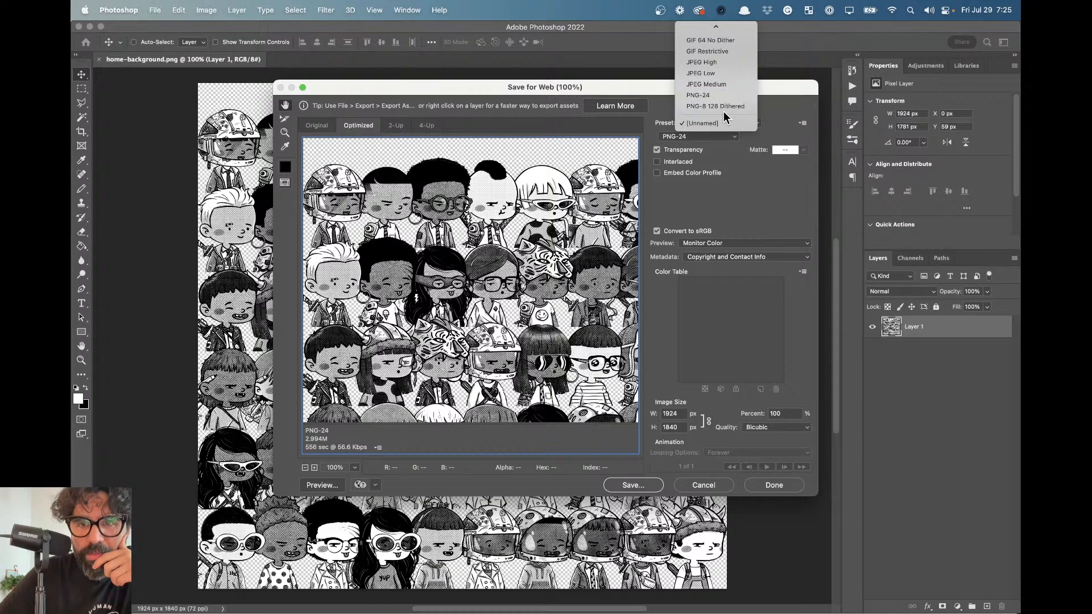
{"action": "left_click", "coordinate": [716, 106]}
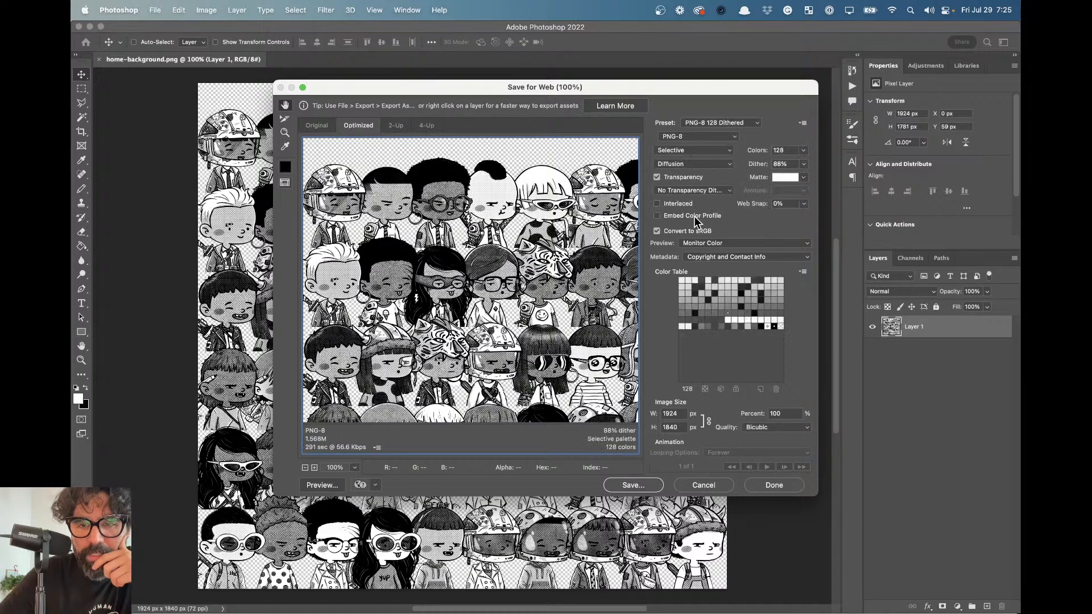
{"action": "left_click", "coordinate": [804, 177]}
{"action": "left_click", "coordinate": [808, 194]}
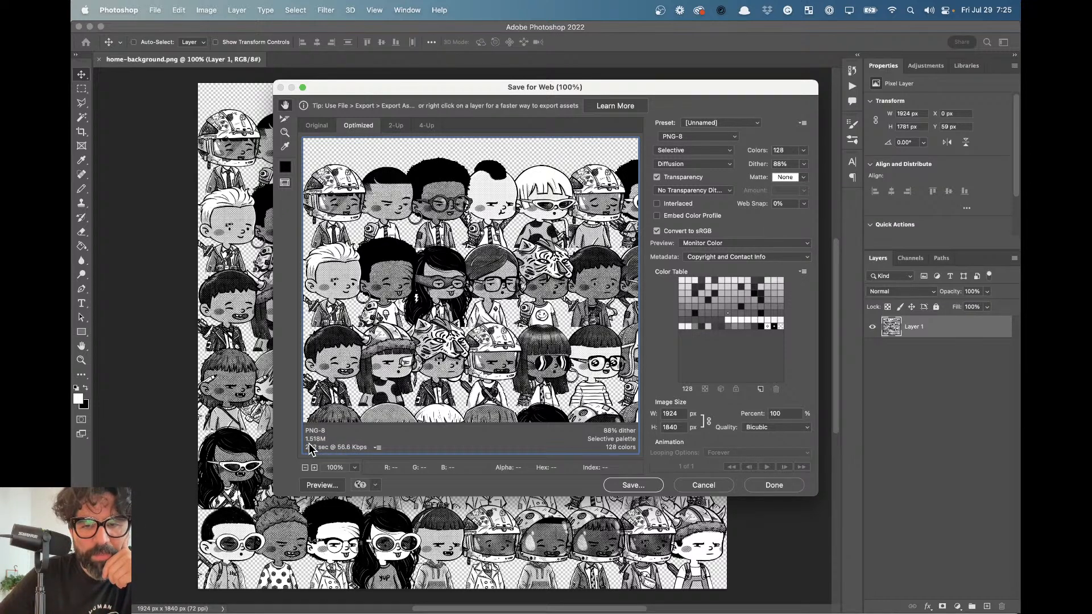
{"action": "left_click", "coordinate": [805, 205]}
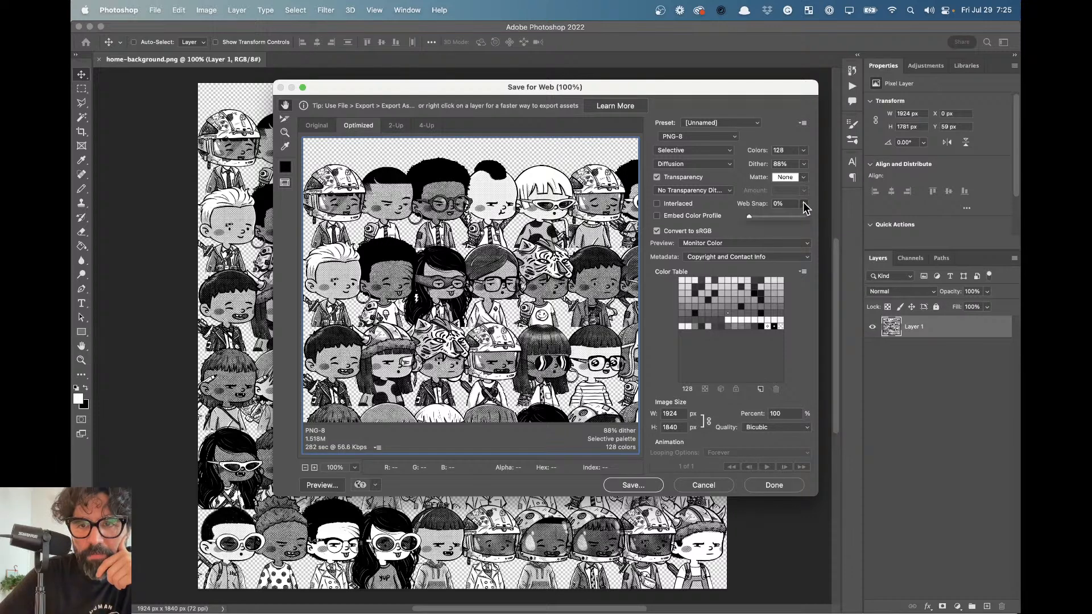
{"action": "left_click", "coordinate": [775, 217]}
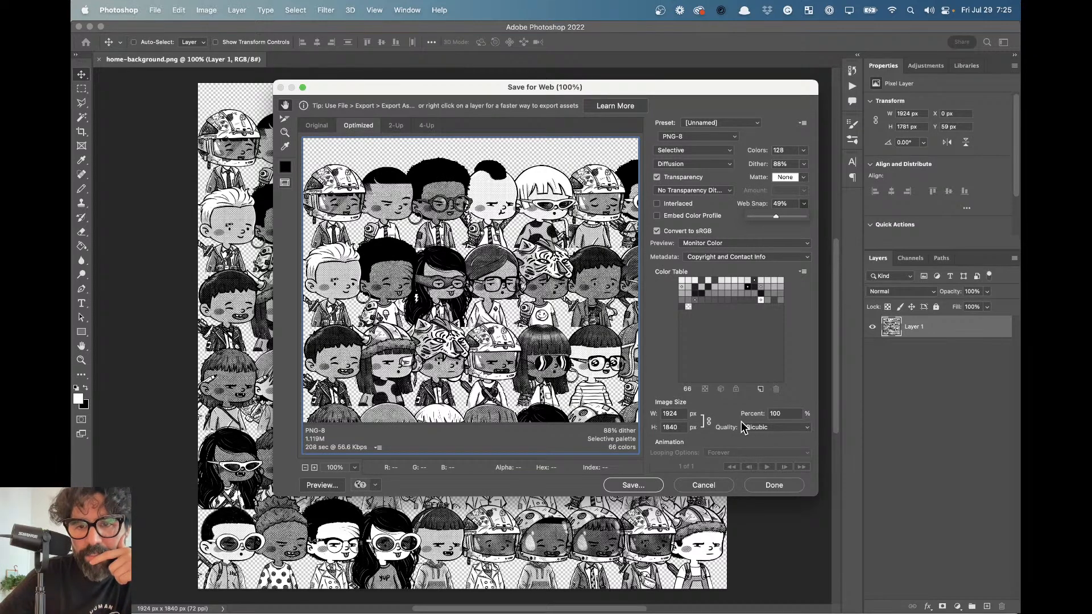
Save the optimized image as home-background.png in the website folder, replacing the existing file.
{"action": "left_click", "coordinate": [652, 488]}
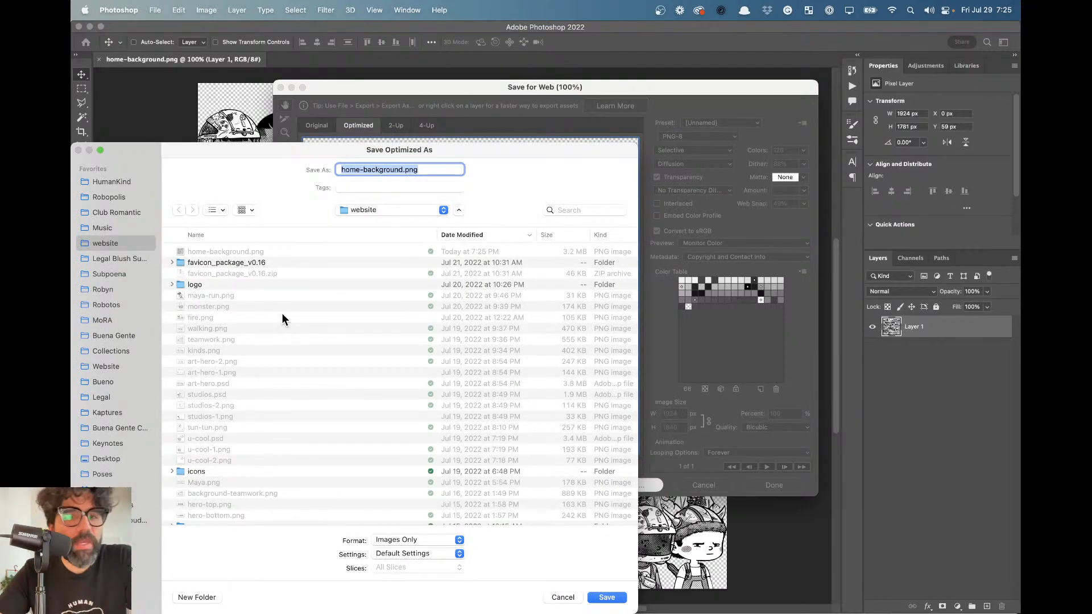
{"action": "key", "text": "Return"}
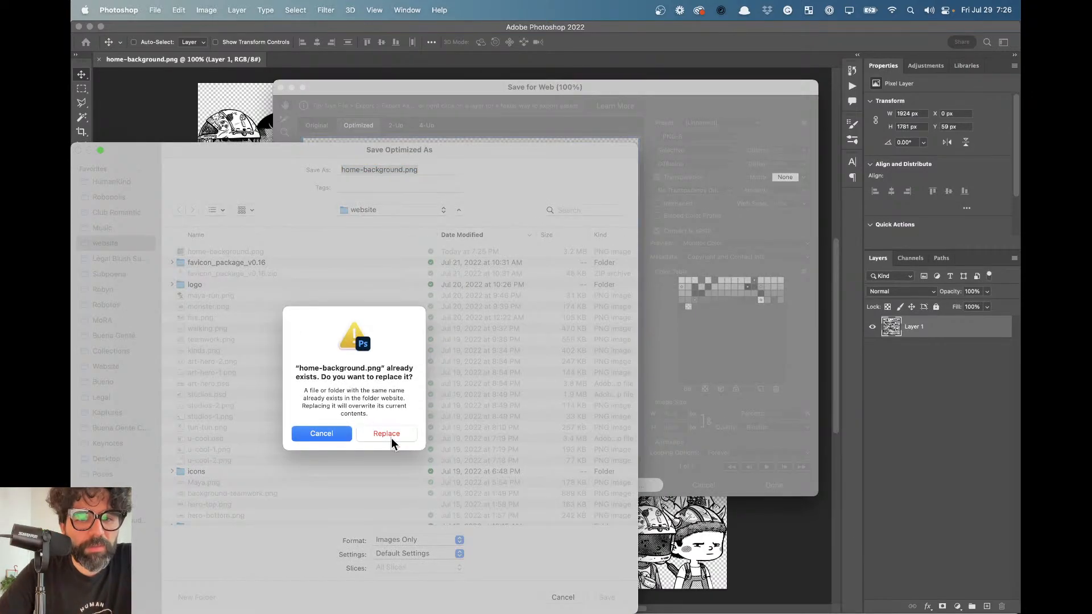
{"action": "left_click", "coordinate": [386, 434]}
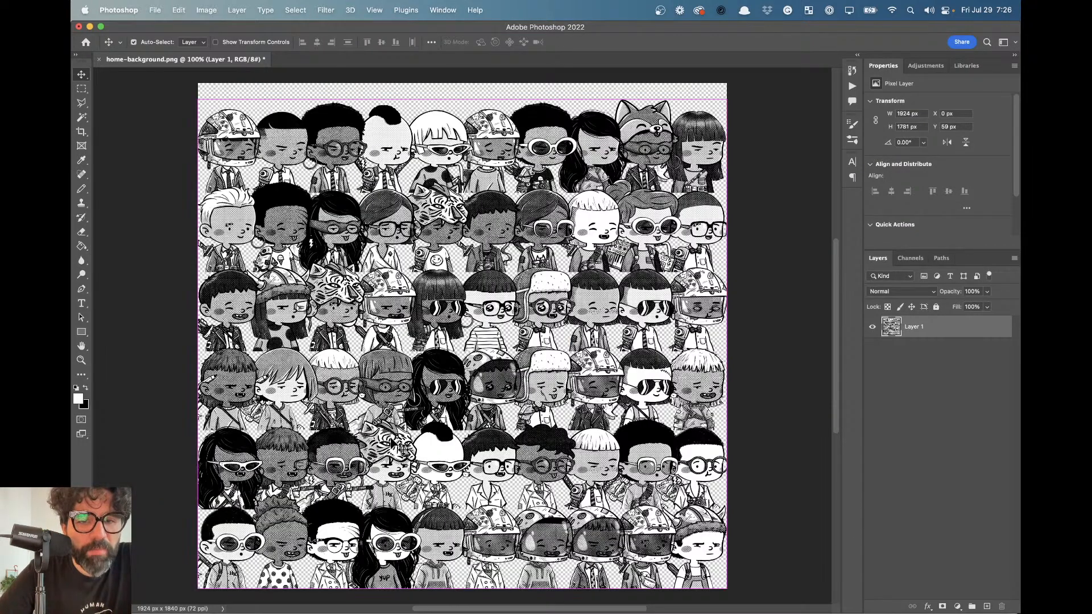
Switch to Chrome, close the TinyPNG page and open Webflow's image assets for Div Block 4's background.
{"action": "key", "text": "super+Tab"}
{"action": "key", "text": "Tab"}
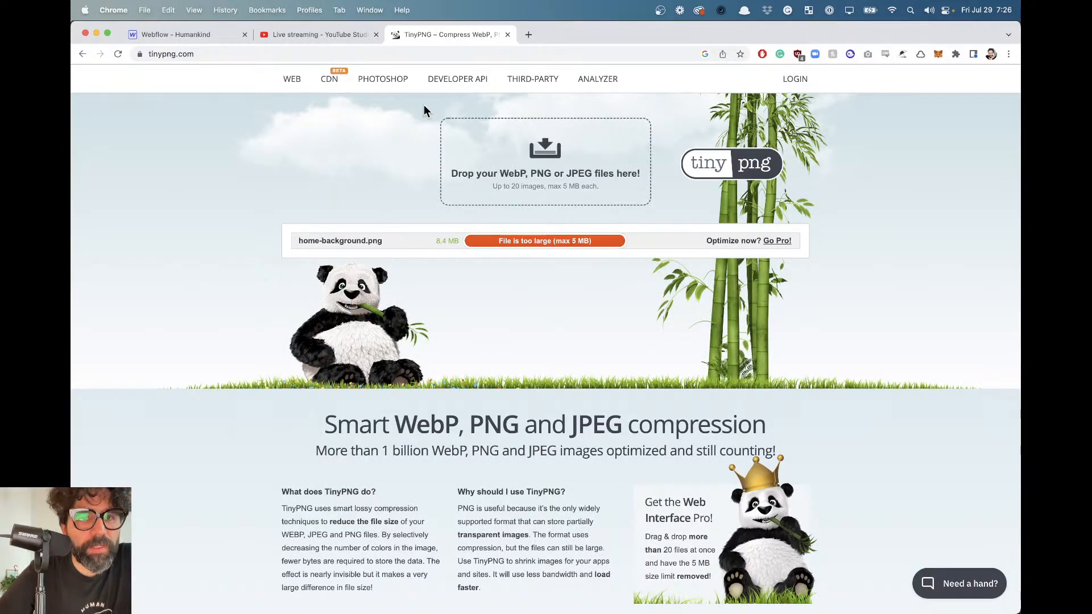
{"action": "key", "text": "super+w"}
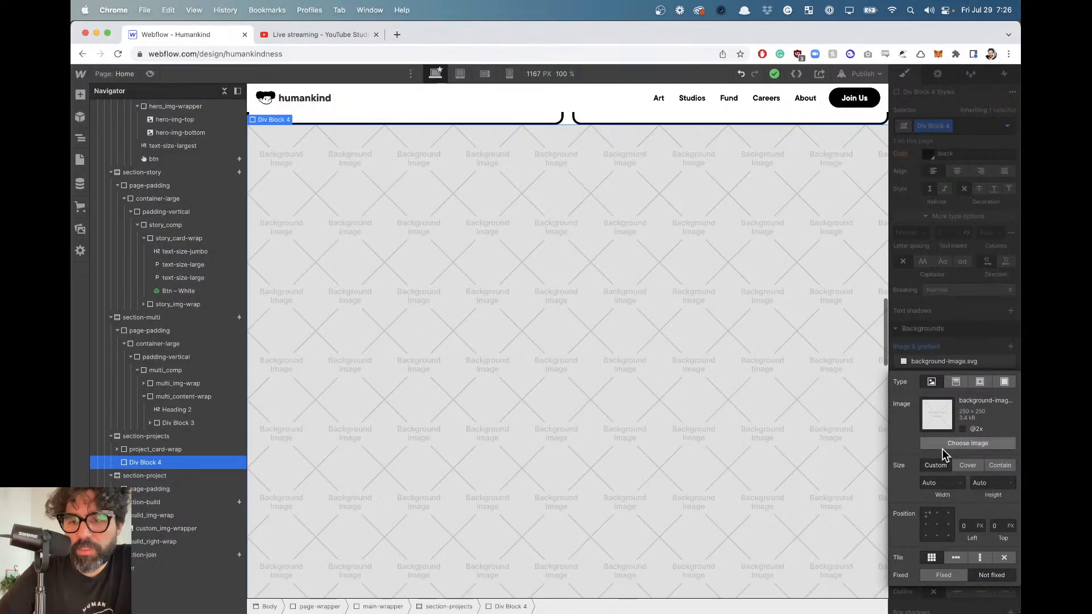
{"action": "left_click", "coordinate": [943, 446]}
Try to upload home-background.png from the HumanKind folder as the background image.
{"action": "left_click", "coordinate": [218, 122]}
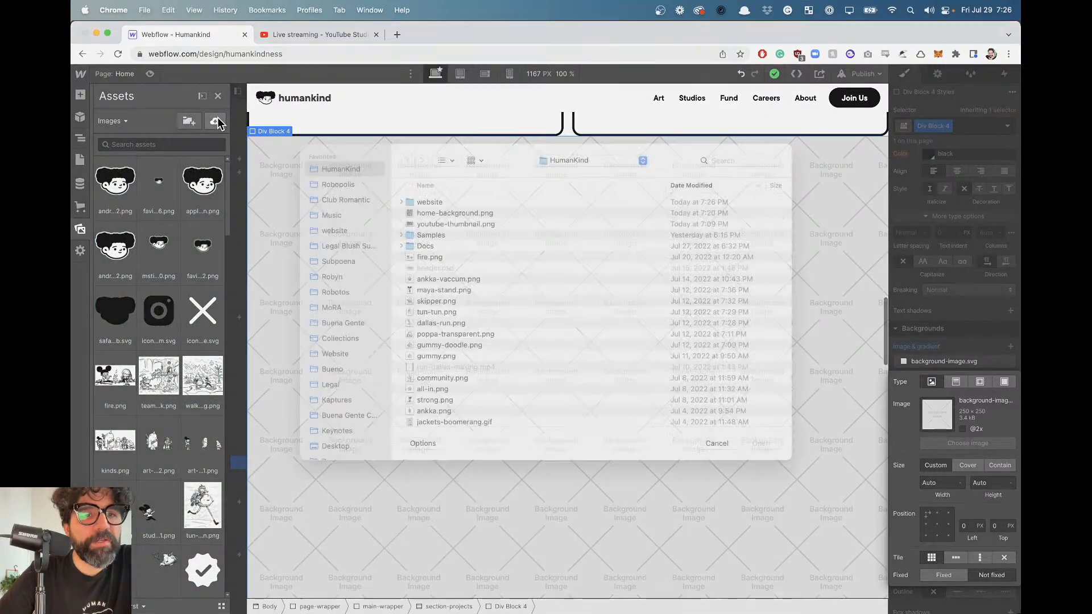
{"action": "double_click", "coordinate": [468, 229]}
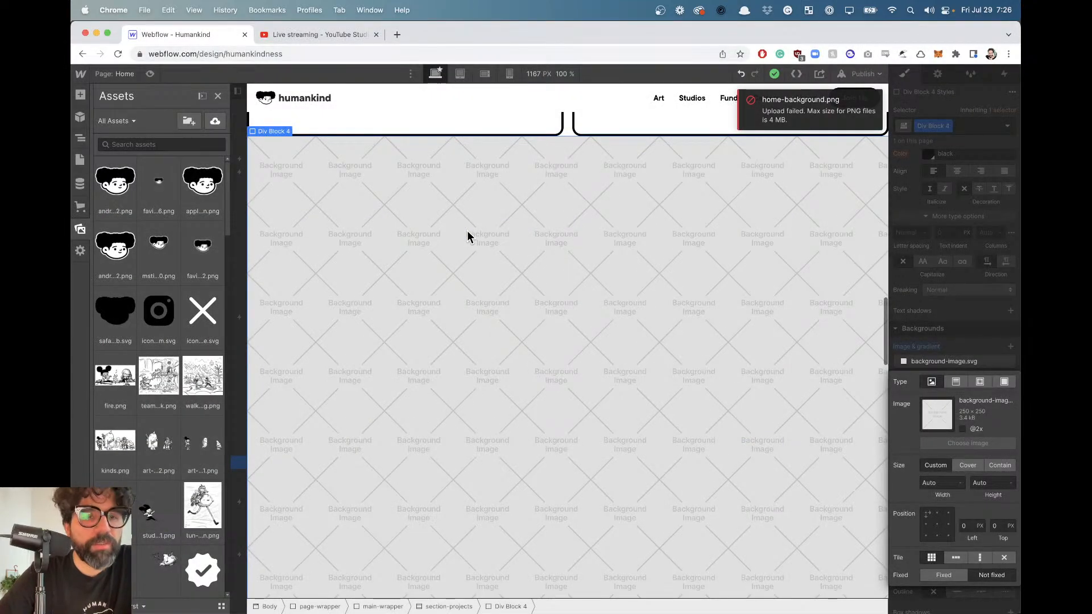
Upload home-background.png from the website folder as Div Block 4's background, with size Cover and position 50% left, 0% top.
{"action": "left_click", "coordinate": [217, 123]}
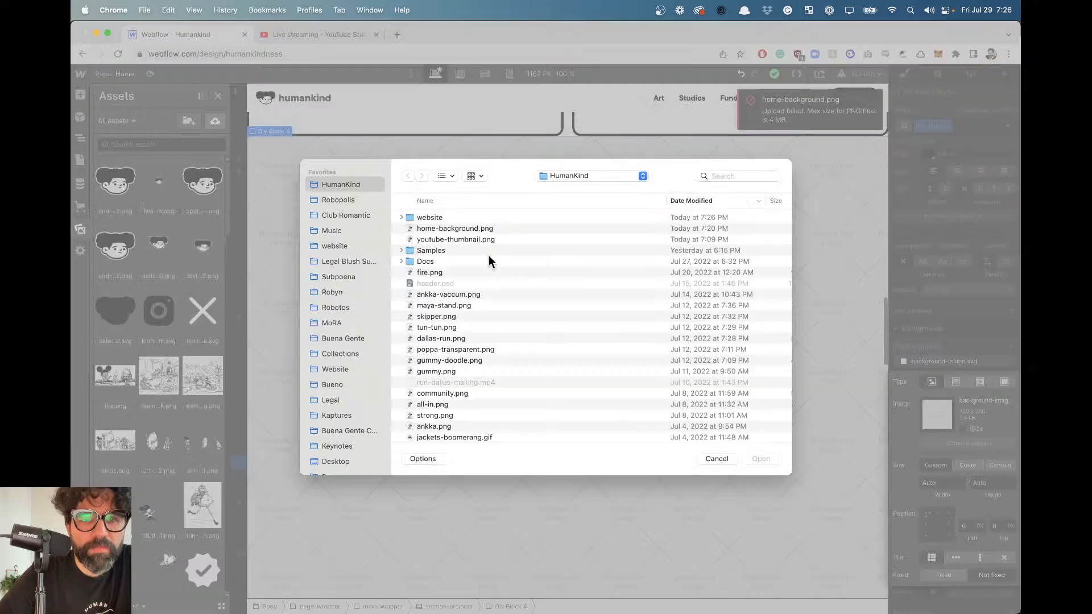
{"action": "double_click", "coordinate": [463, 217]}
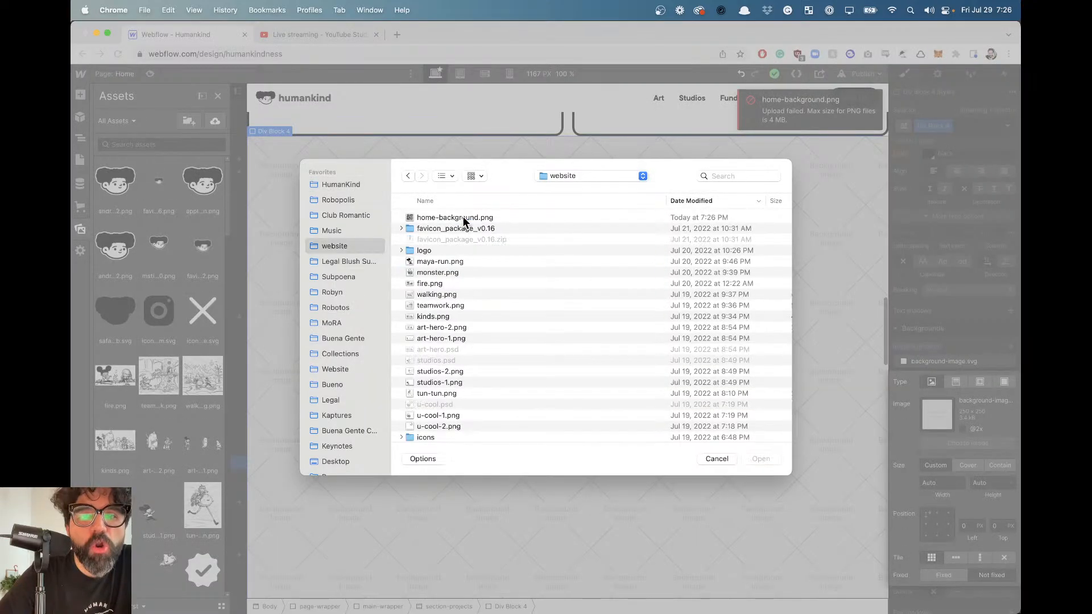
{"action": "left_click", "coordinate": [462, 216]}
{"action": "key", "text": "space"}
{"action": "key", "text": "space"}
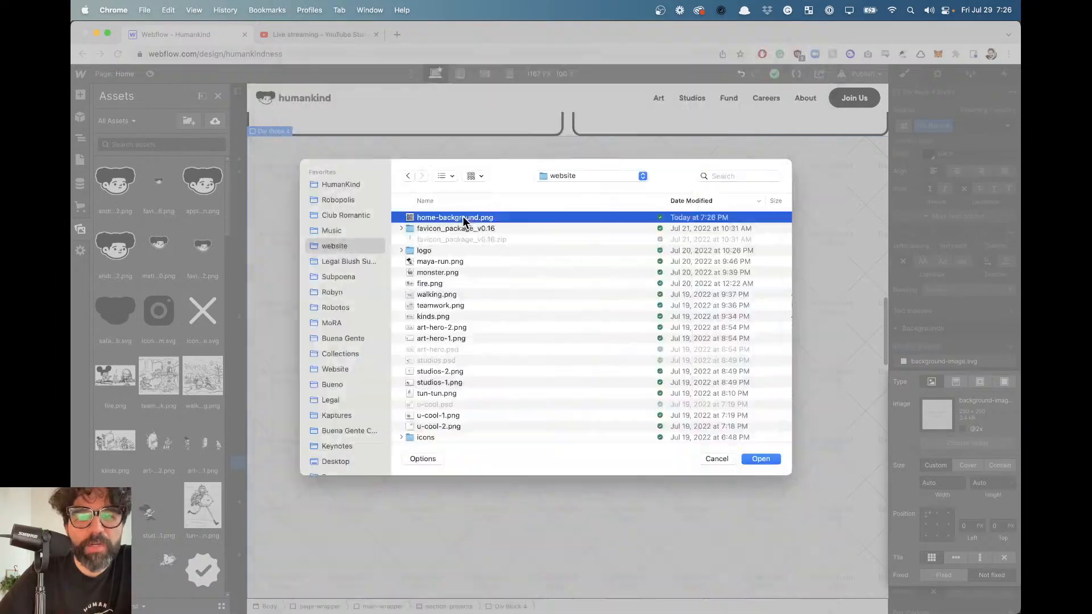
{"action": "double_click", "coordinate": [463, 217]}
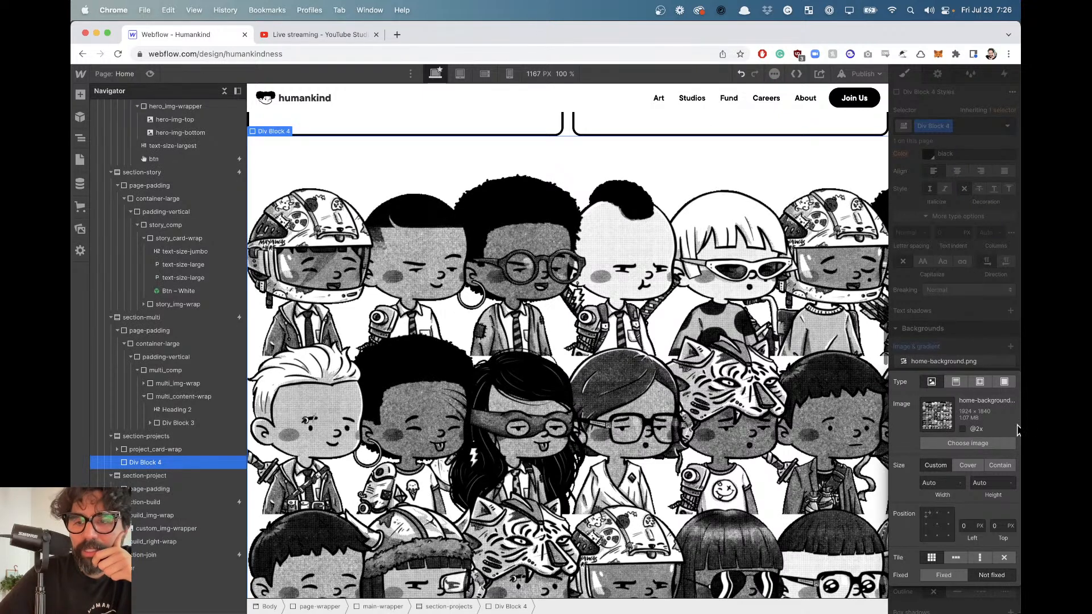
{"action": "left_click", "coordinate": [968, 465]}
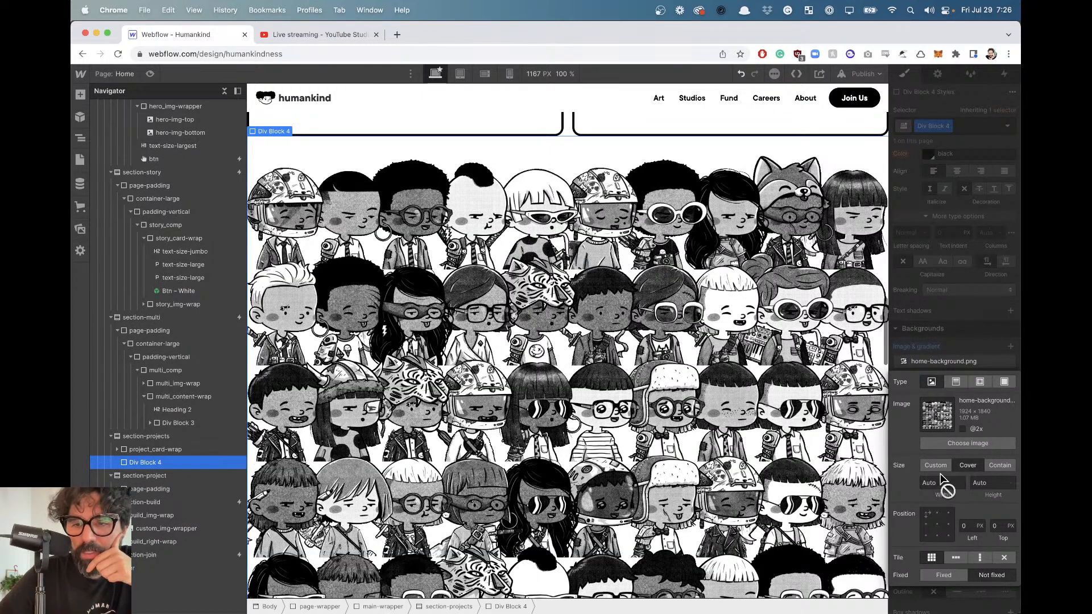
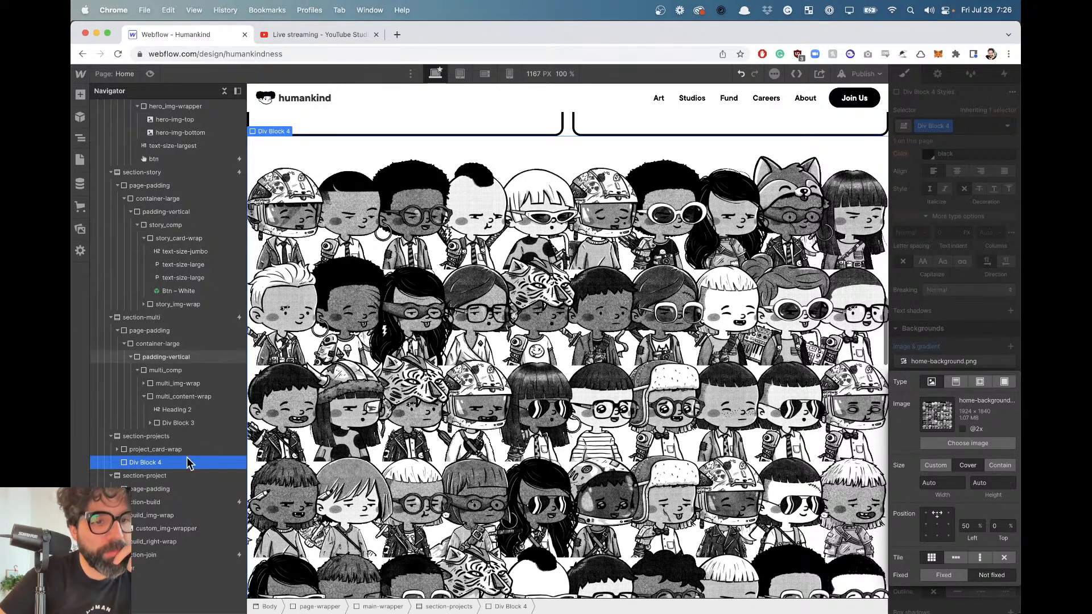
{"action": "left_click", "coordinate": [145, 465]}
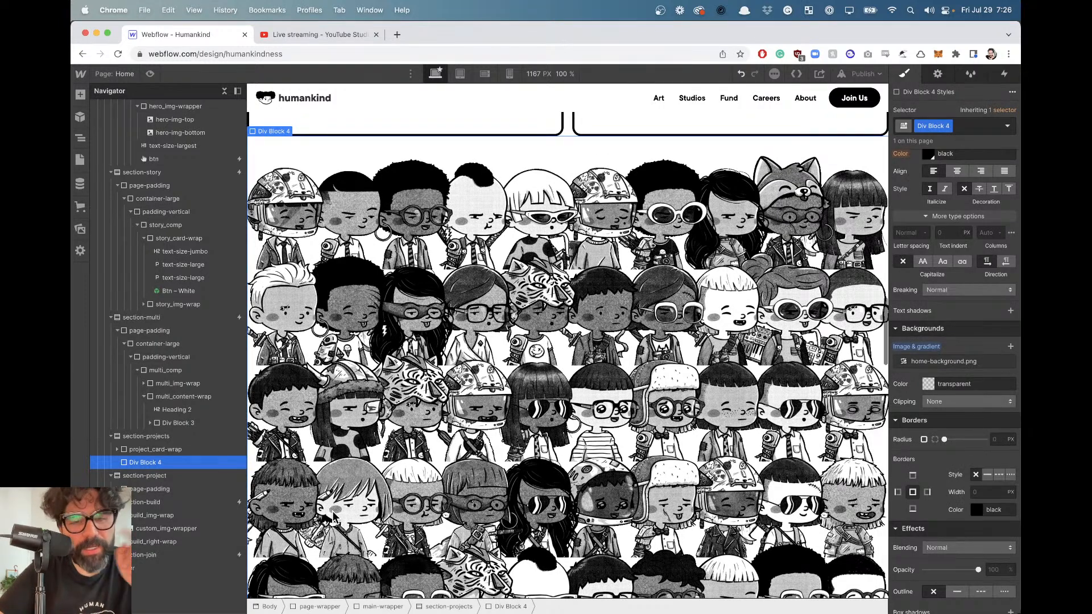
Try nesting project_card-wrap inside Div Block 4 within section-projects, and undo the move.
{"action": "left_click_drag", "start_coordinate": [169, 453], "coordinate": [151, 456]}
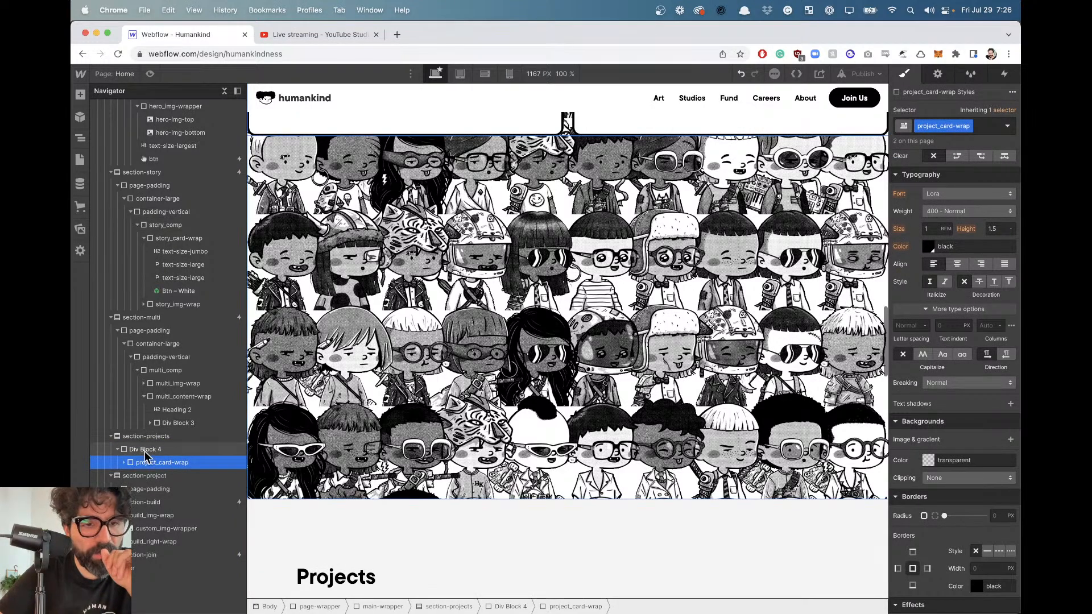
{"action": "scroll", "coordinate": [456, 442], "scroll_direction": "down", "scroll_amount": 5}
{"action": "scroll", "coordinate": [457, 441], "scroll_direction": "up", "scroll_amount": 1}
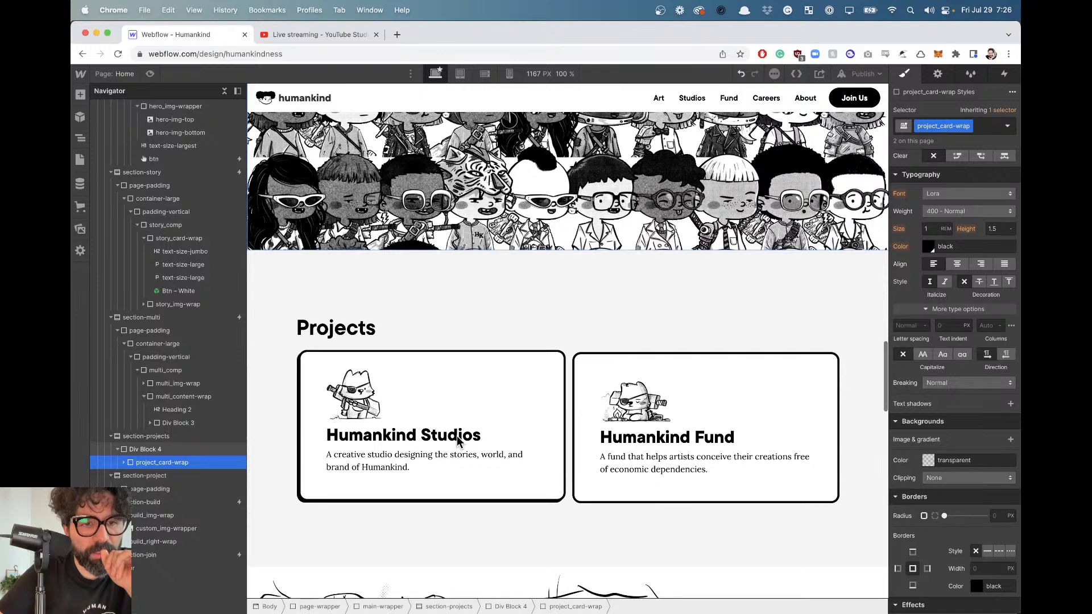
{"action": "key", "text": "super+z"}
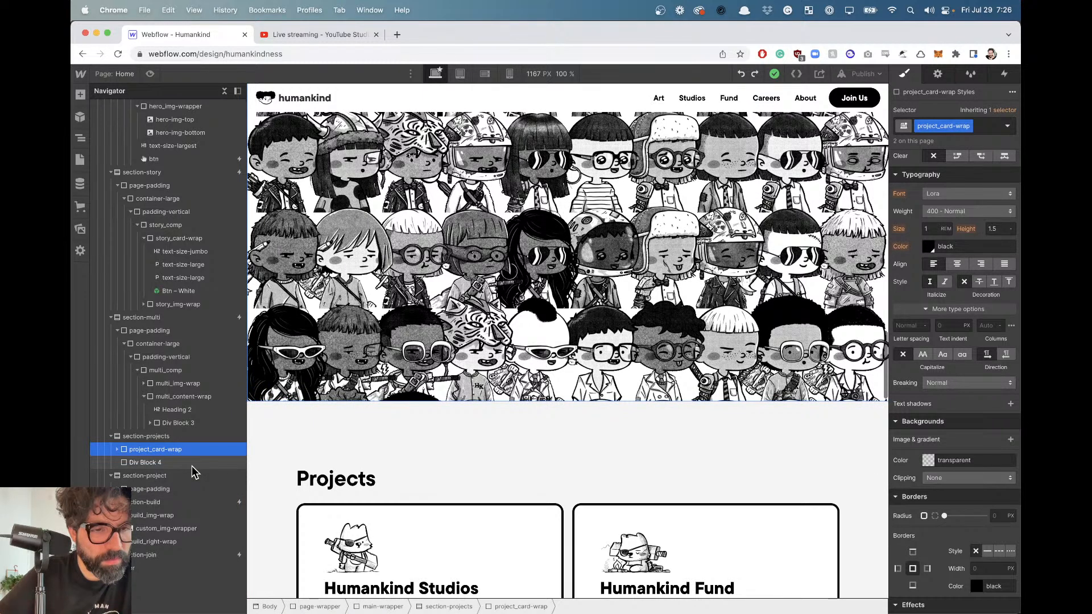
Move Div Block 4 into project_card-wrap, placing it above the project cards.
{"action": "left_click", "coordinate": [162, 463]}
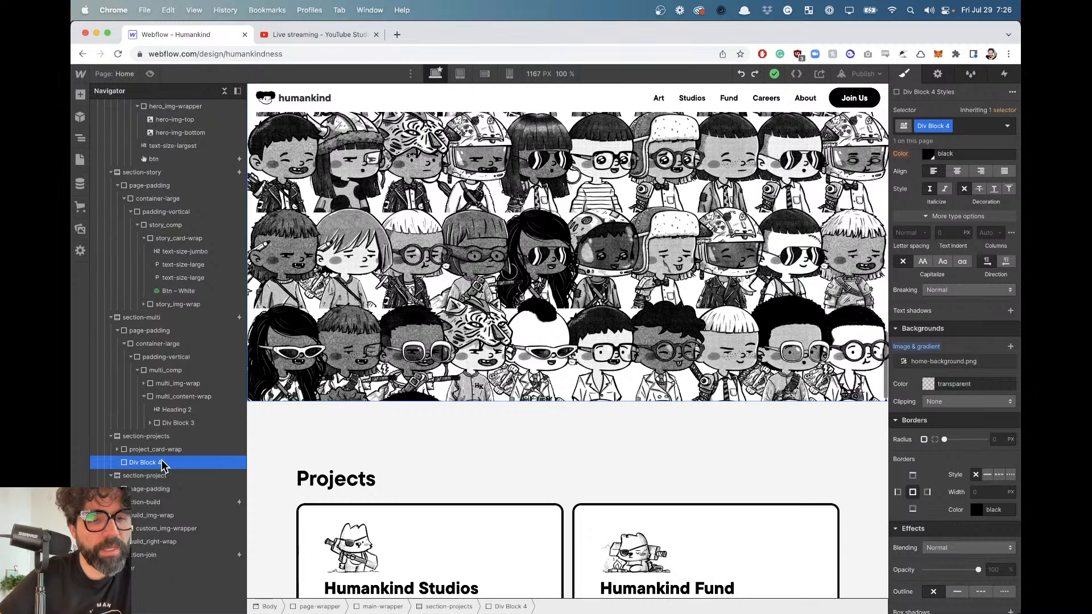
{"action": "left_click_drag", "start_coordinate": [163, 466], "coordinate": [166, 452]}
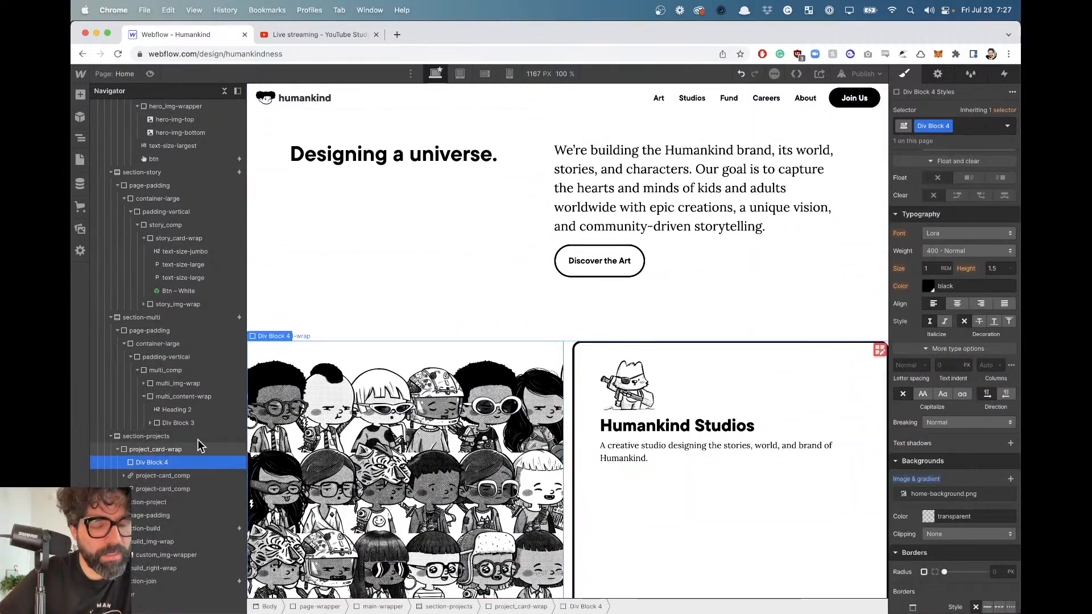
Undo the last move of Div Block 4, and nest project_card-wrap inside Div Block 4 instead.
{"action": "key", "text": "super+z"}
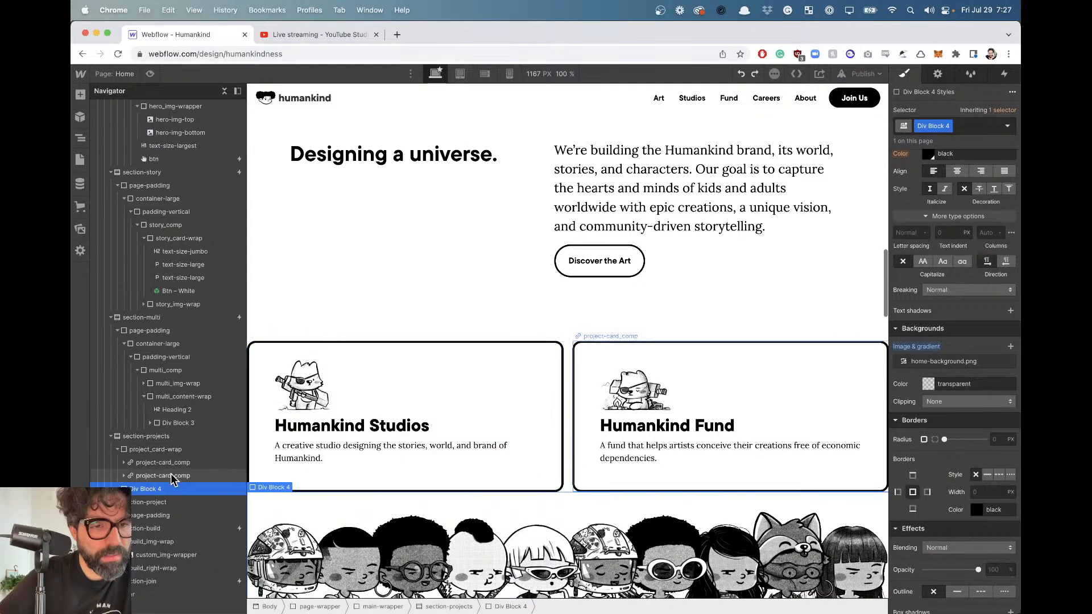
{"action": "left_click", "coordinate": [164, 450]}
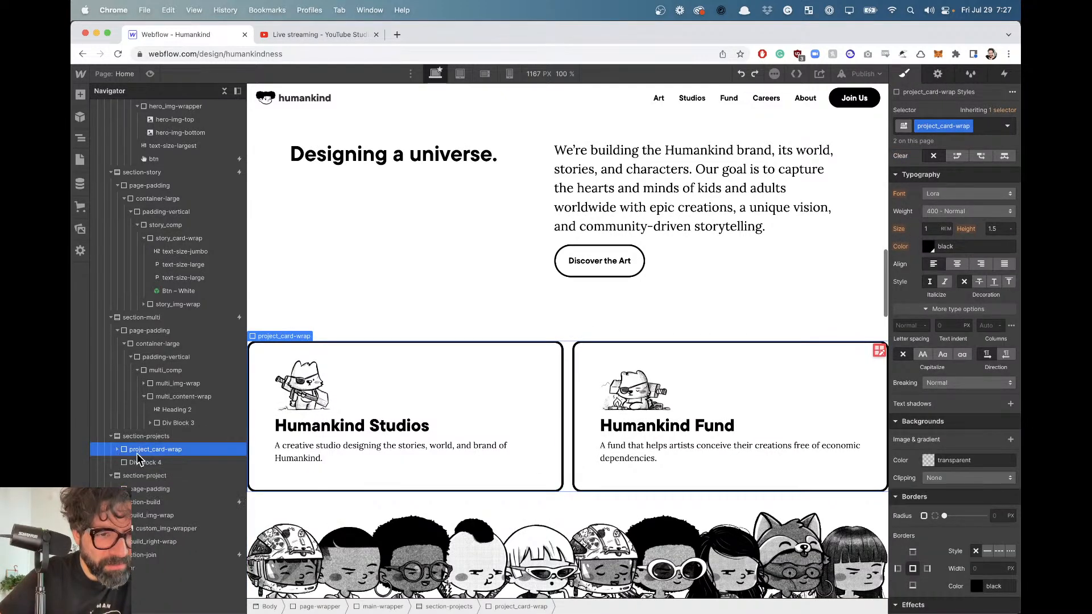
{"action": "left_click_drag", "start_coordinate": [156, 458], "coordinate": [157, 464]}
{"action": "scroll", "coordinate": [475, 397], "scroll_direction": "down", "scroll_amount": 5}
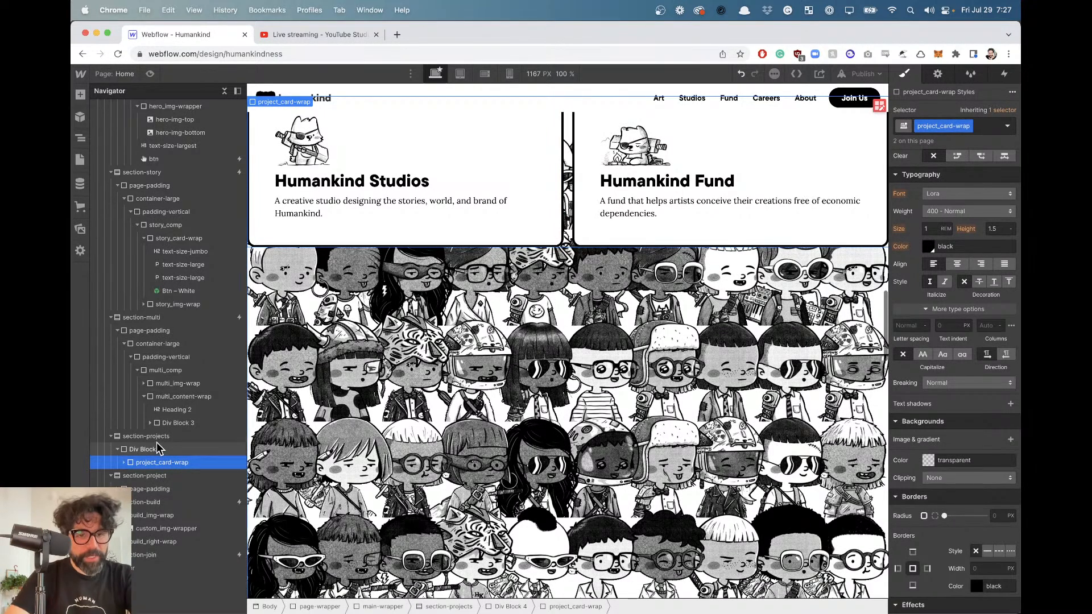
Set Div Block 4 to a horizontal flex layout with its children aligned and justified to the center.
{"action": "left_click", "coordinate": [146, 450]}
{"action": "scroll", "coordinate": [960, 181], "scroll_direction": "up", "scroll_amount": 7}
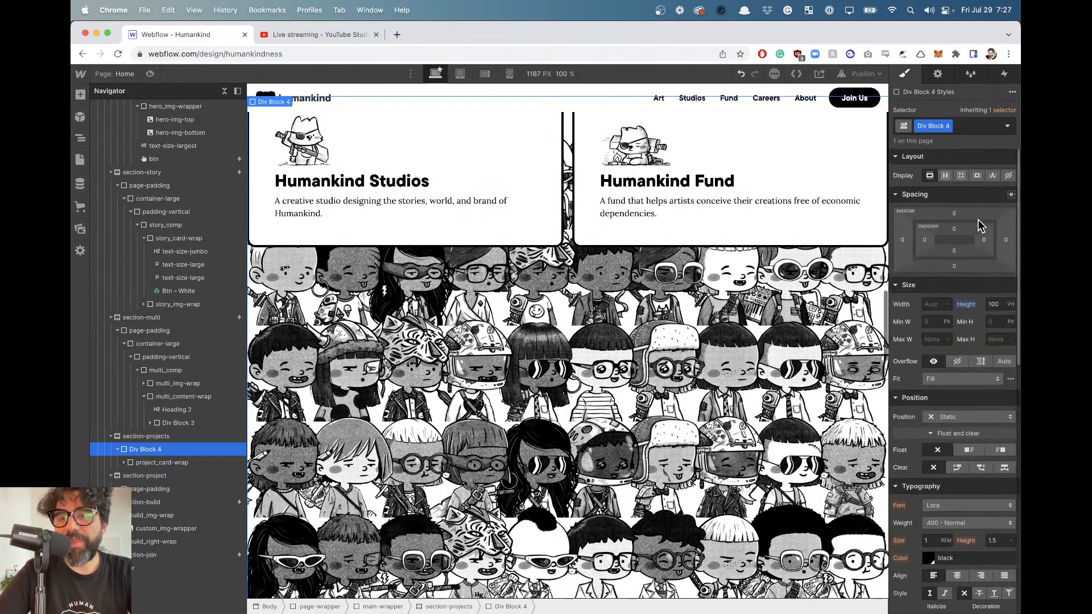
{"action": "left_click", "coordinate": [946, 177]}
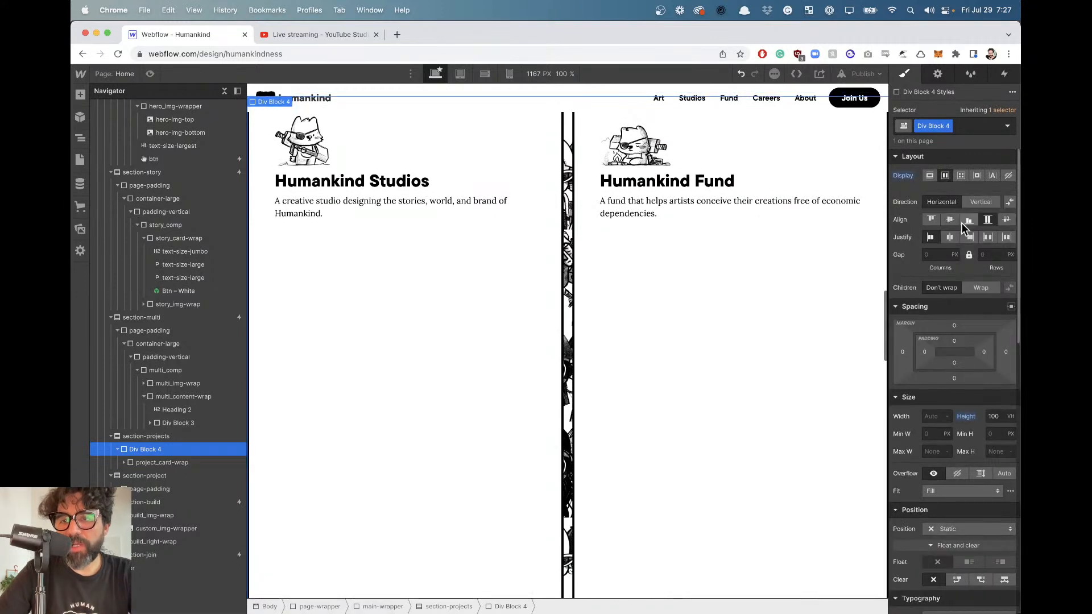
{"action": "left_click", "coordinate": [950, 220]}
{"action": "left_click", "coordinate": [950, 237]}
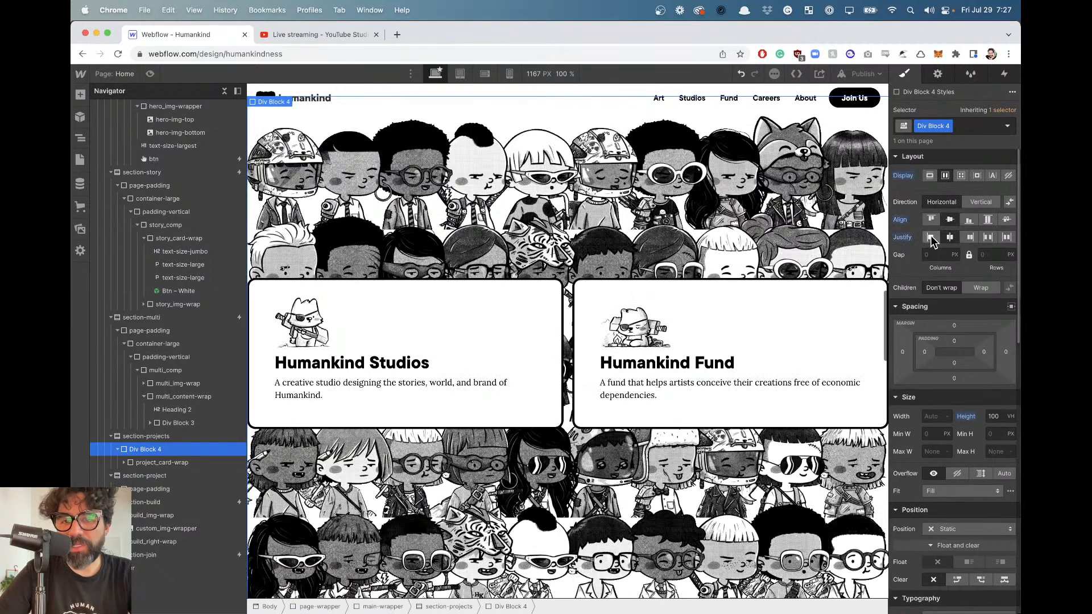
{"action": "left_click", "coordinate": [534, 377]}
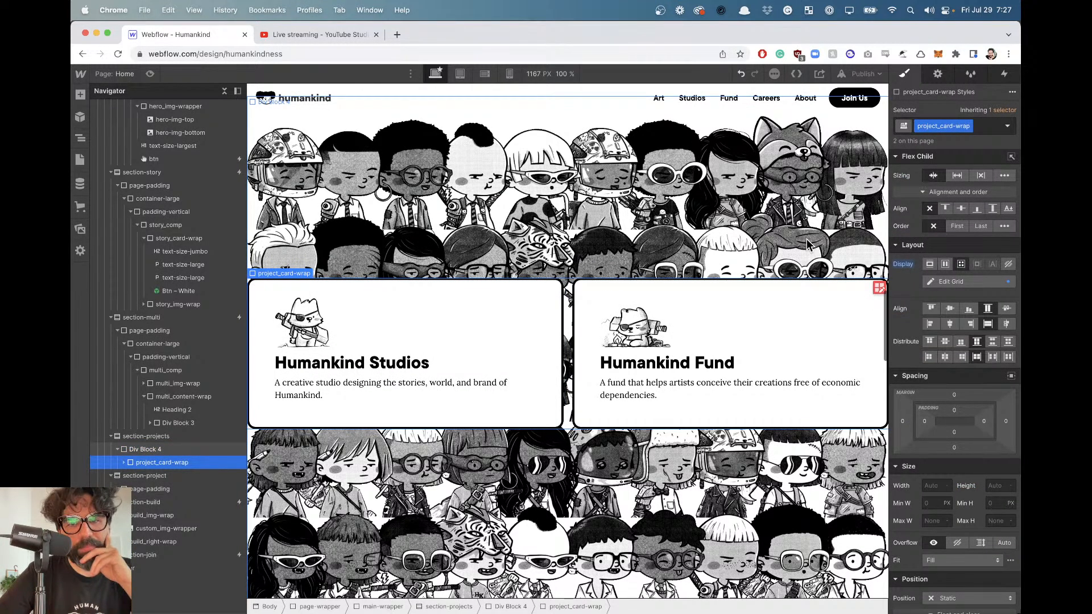
{"action": "scroll", "coordinate": [510, 386], "scroll_direction": "down", "scroll_amount": 6}
{"action": "scroll", "coordinate": [510, 386], "scroll_direction": "up", "scroll_amount": 10}
{"action": "scroll", "coordinate": [509, 386], "scroll_direction": "down", "scroll_amount": 4}
{"action": "scroll", "coordinate": [509, 385], "scroll_direction": "down", "scroll_amount": 2}
{"action": "scroll", "coordinate": [509, 385], "scroll_direction": "up", "scroll_amount": 3}
{"action": "scroll", "coordinate": [508, 384], "scroll_direction": "down", "scroll_amount": 1}
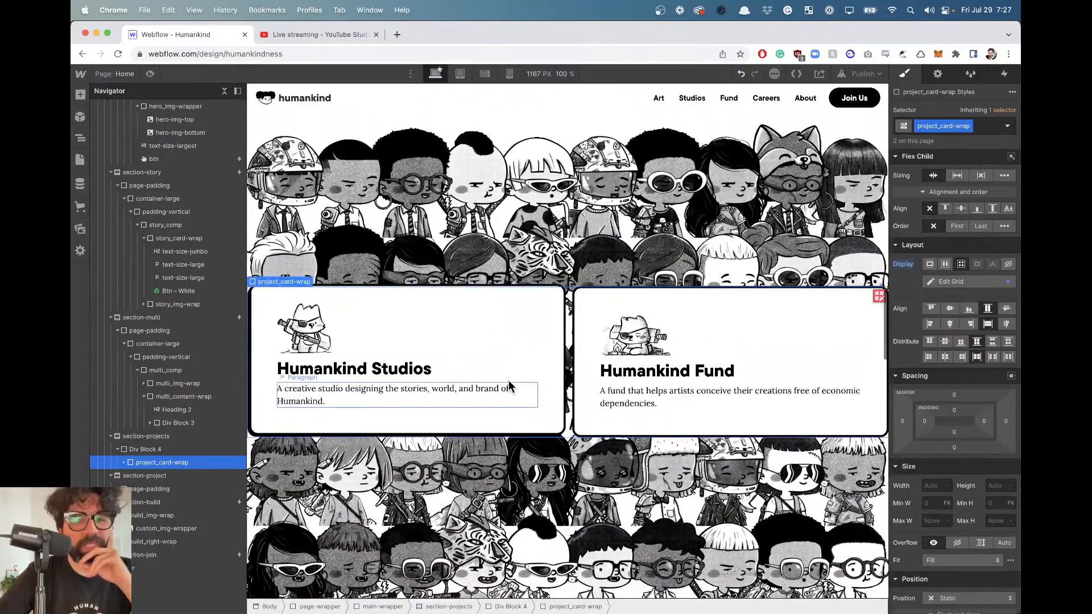
Set Div Block 4's height to 120 VH and check the section on the canvas.
{"action": "left_click", "coordinate": [143, 450]}
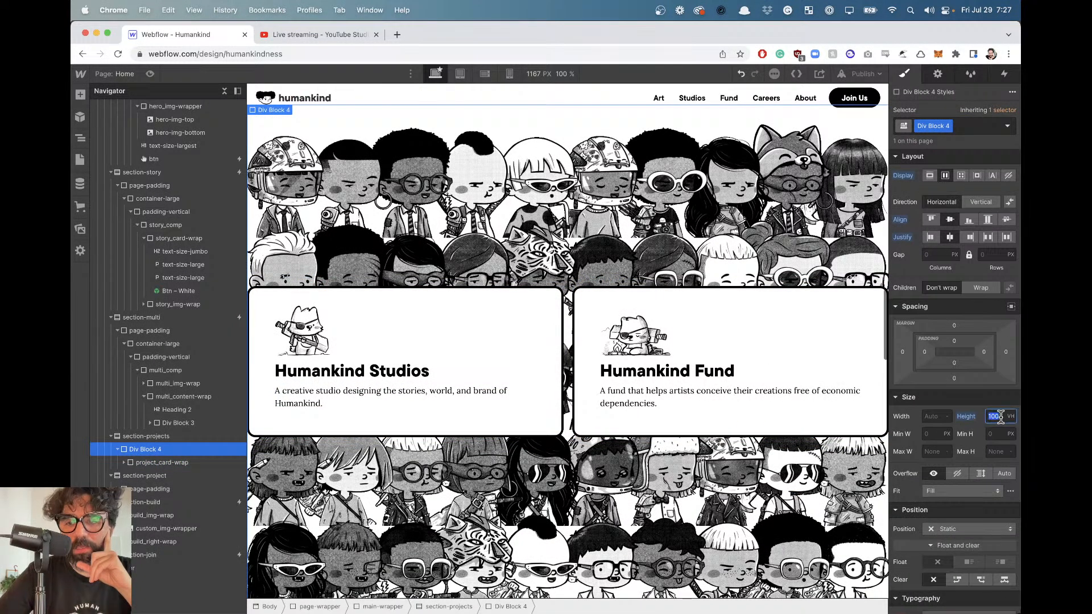
{"action": "type", "text": "120"}
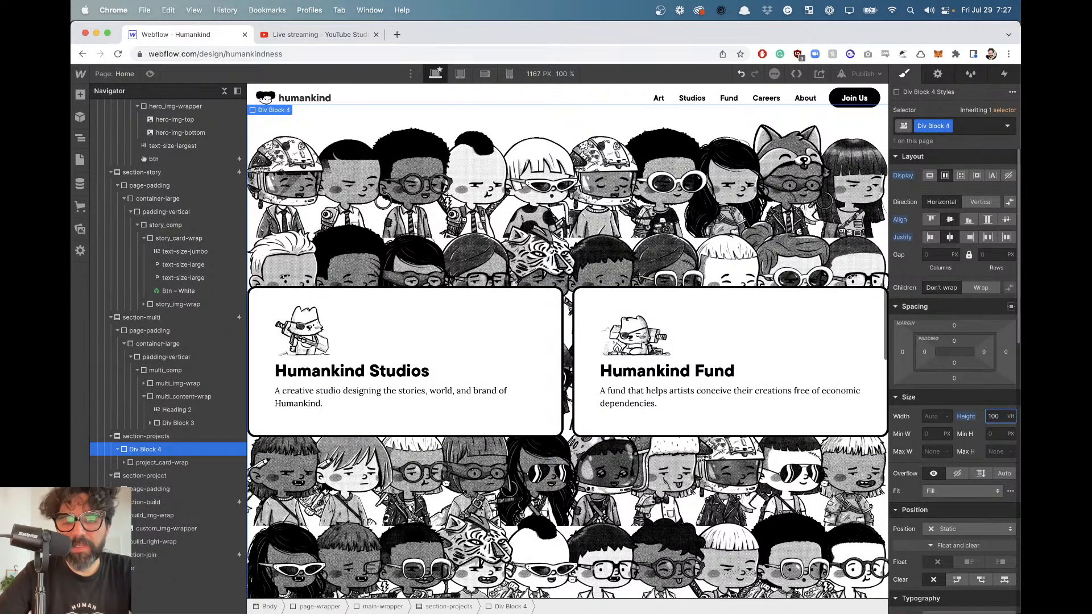
{"action": "scroll", "coordinate": [722, 418], "scroll_direction": "down", "scroll_amount": 3}
{"action": "scroll", "coordinate": [723, 418], "scroll_direction": "up", "scroll_amount": 5}
{"action": "scroll", "coordinate": [722, 418], "scroll_direction": "down", "scroll_amount": 8}
{"action": "scroll", "coordinate": [722, 418], "scroll_direction": "up", "scroll_amount": 8}
{"action": "scroll", "coordinate": [722, 418], "scroll_direction": "down", "scroll_amount": 4}
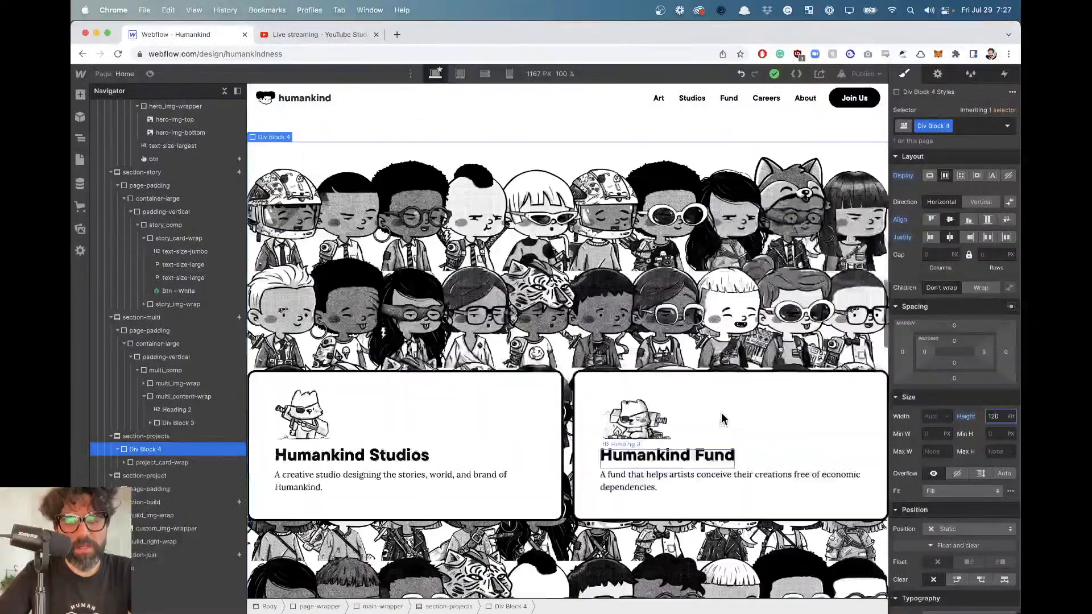
Try the max-width-large combo class on project_card-wrap, and replace it with max-width-xlarge.
{"action": "left_click", "coordinate": [160, 463]}
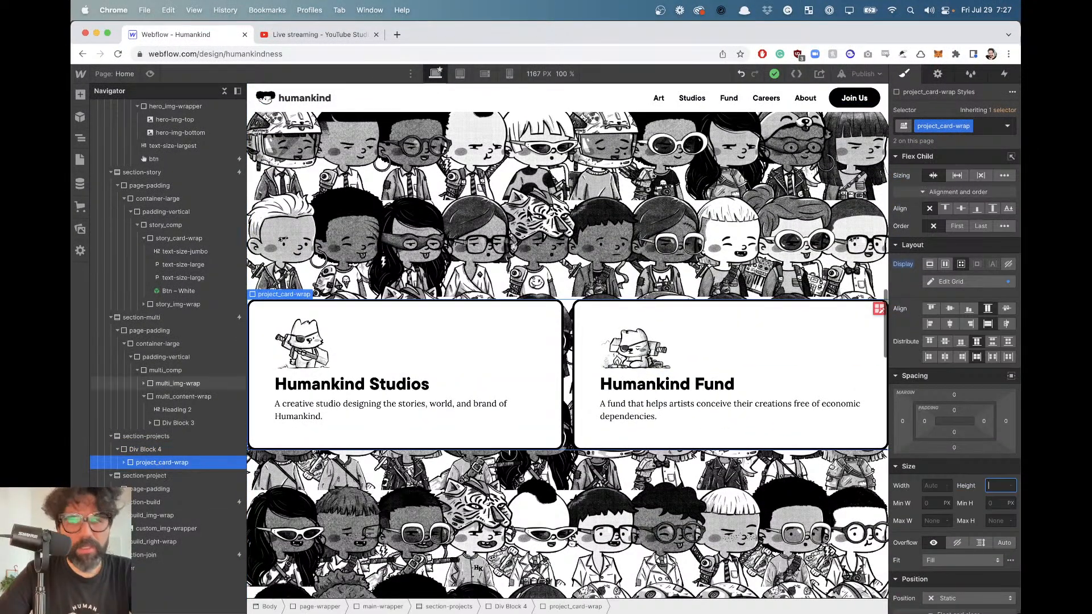
{"action": "left_click", "coordinate": [984, 127]}
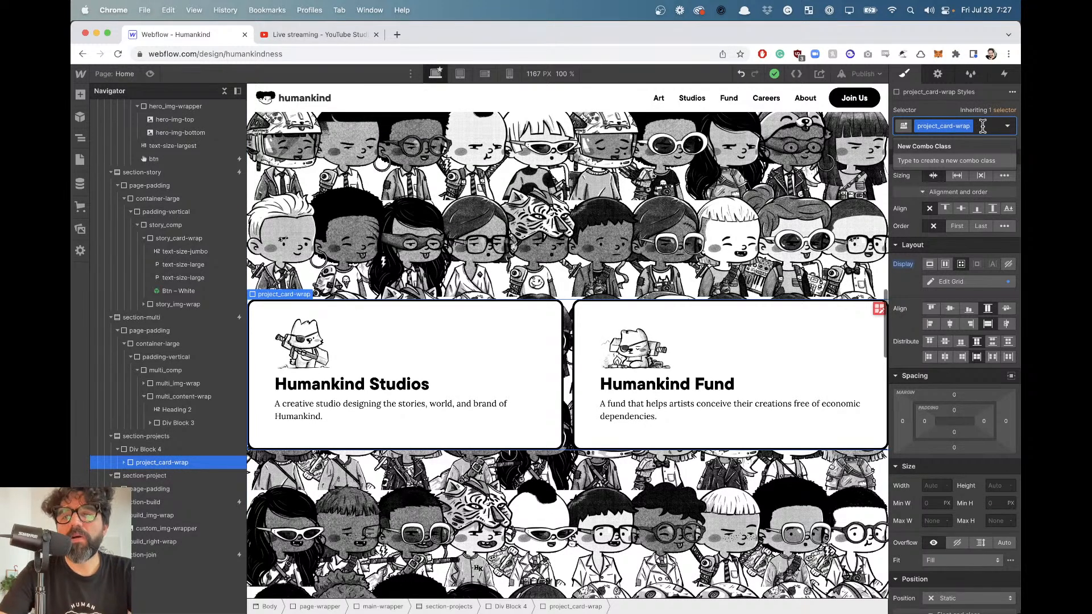
{"action": "type", "text": "max-"}
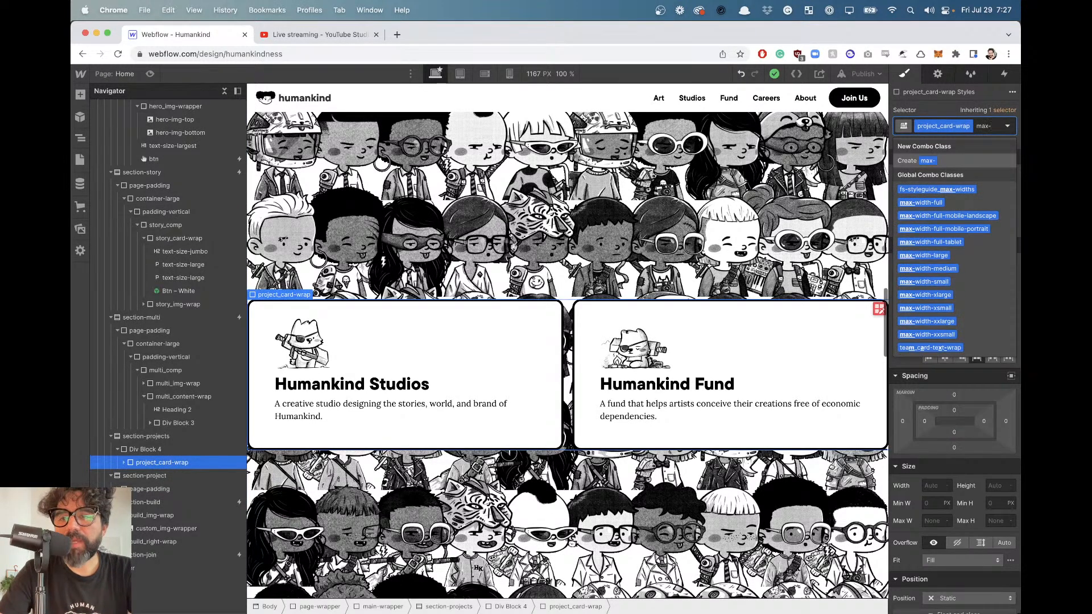
{"action": "left_click", "coordinate": [926, 255]}
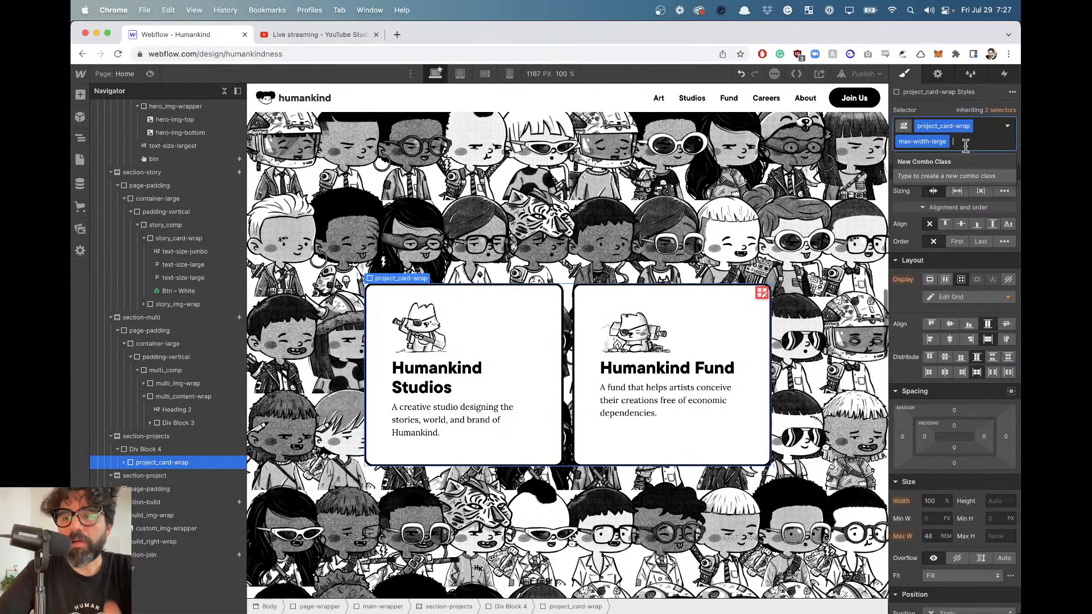
{"action": "key", "text": "BackSpace"}
{"action": "type", "text": "max-wid"}
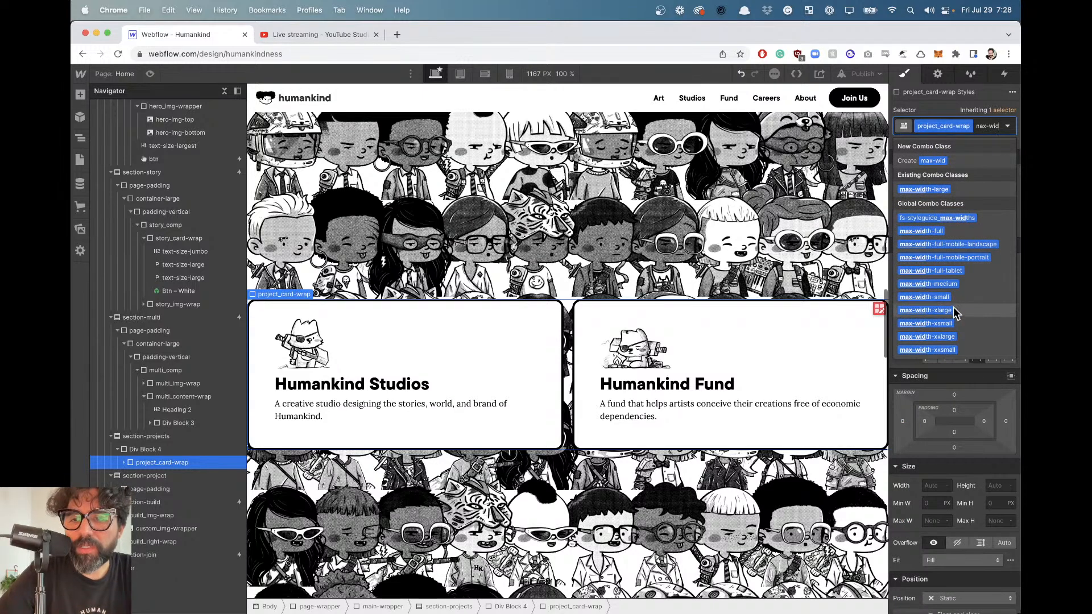
{"action": "left_click", "coordinate": [944, 310]}
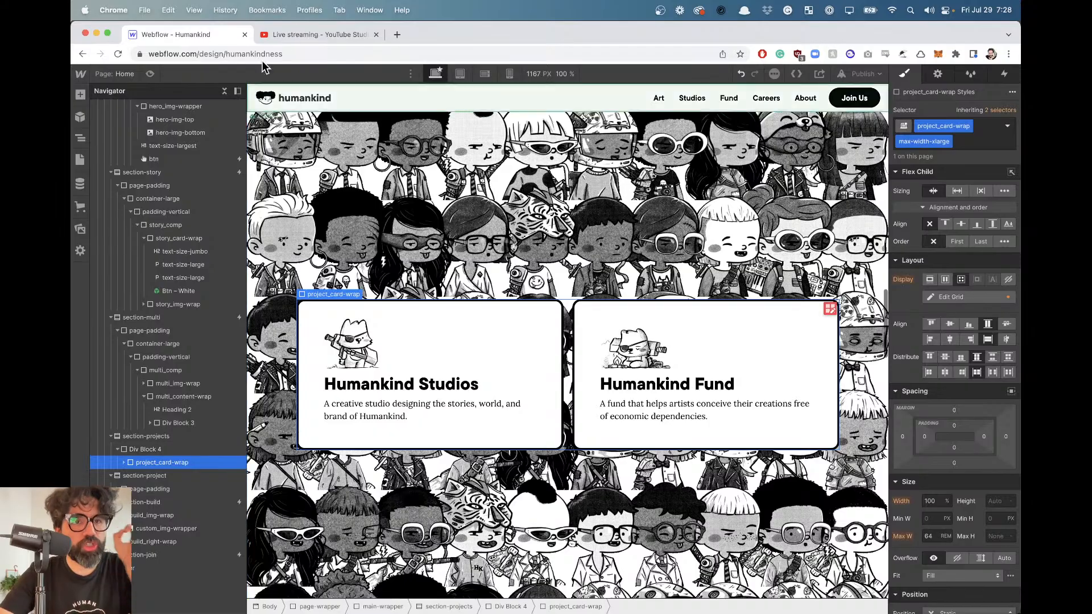
Preview the Home page and examine how the character background and project cards look at full width.
{"action": "left_click", "coordinate": [150, 76]}
{"action": "scroll", "coordinate": [360, 319], "scroll_direction": "down", "scroll_amount": 10}
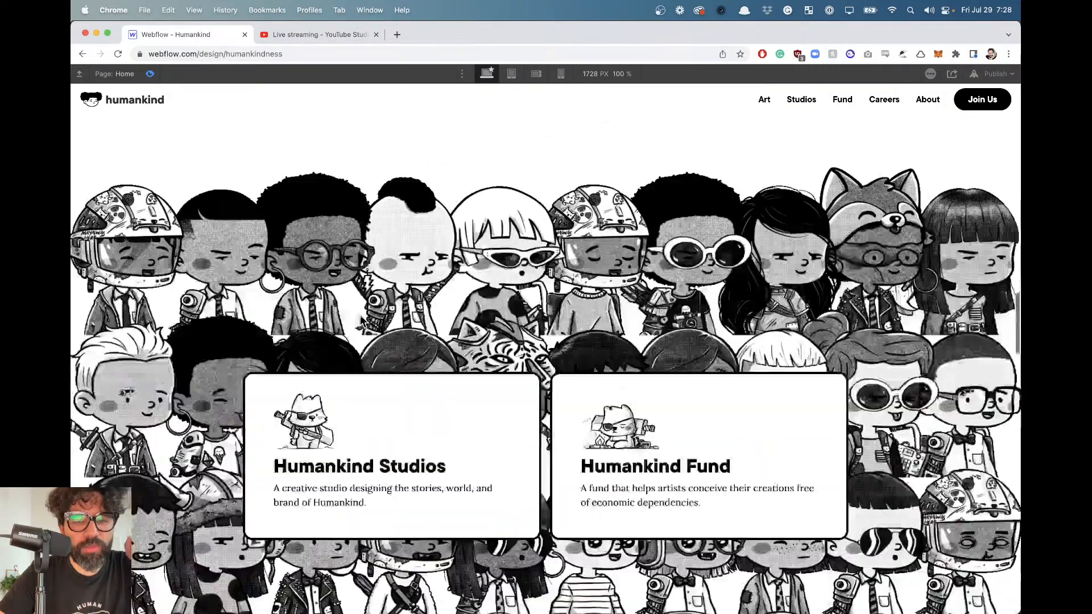
{"action": "scroll", "coordinate": [360, 319], "scroll_direction": "up", "scroll_amount": 2}
{"action": "scroll", "coordinate": [361, 321], "scroll_direction": "up", "scroll_amount": 5}
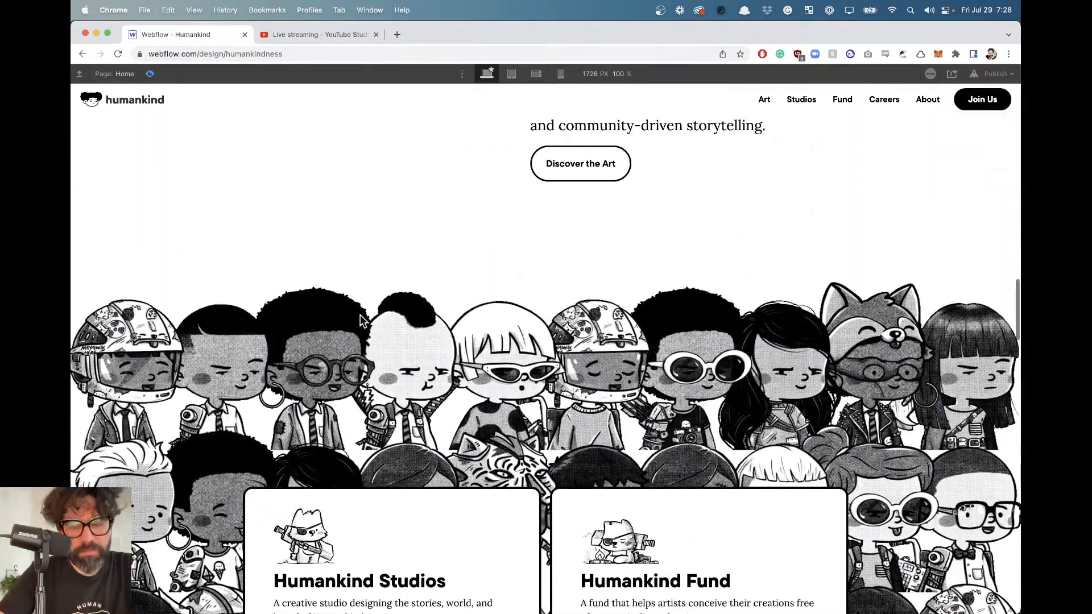
{"action": "scroll", "coordinate": [360, 315], "scroll_direction": "down", "scroll_amount": 5}
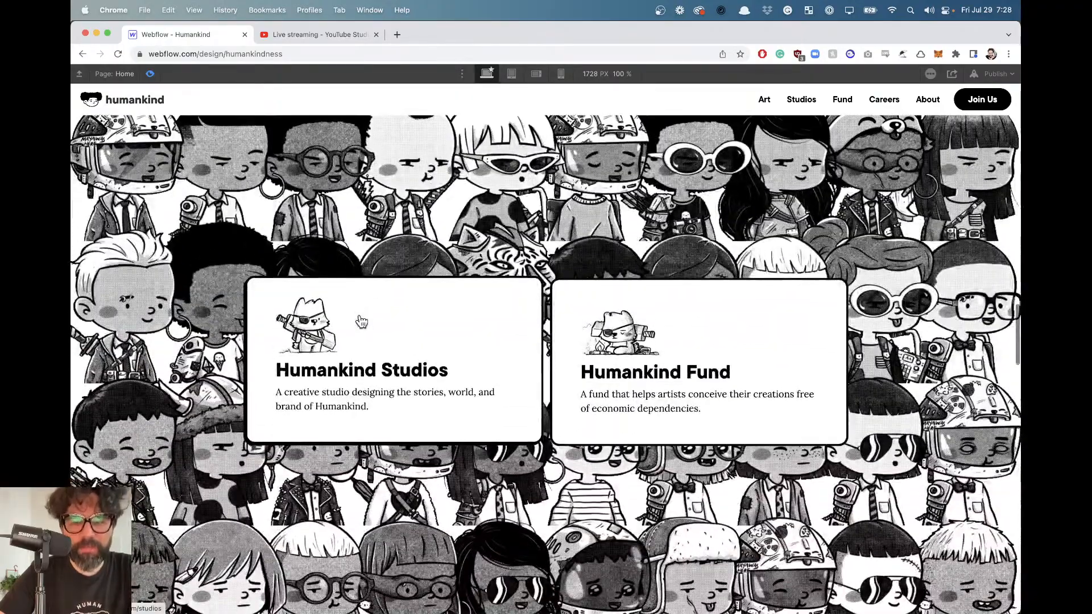
{"action": "scroll", "coordinate": [360, 315], "scroll_direction": "down", "scroll_amount": 5}
{"action": "scroll", "coordinate": [360, 315], "scroll_direction": "up", "scroll_amount": 5}
{"action": "scroll", "coordinate": [360, 315], "scroll_direction": "down", "scroll_amount": 3}
{"action": "scroll", "coordinate": [230, 234], "scroll_direction": "up", "scroll_amount": 3}
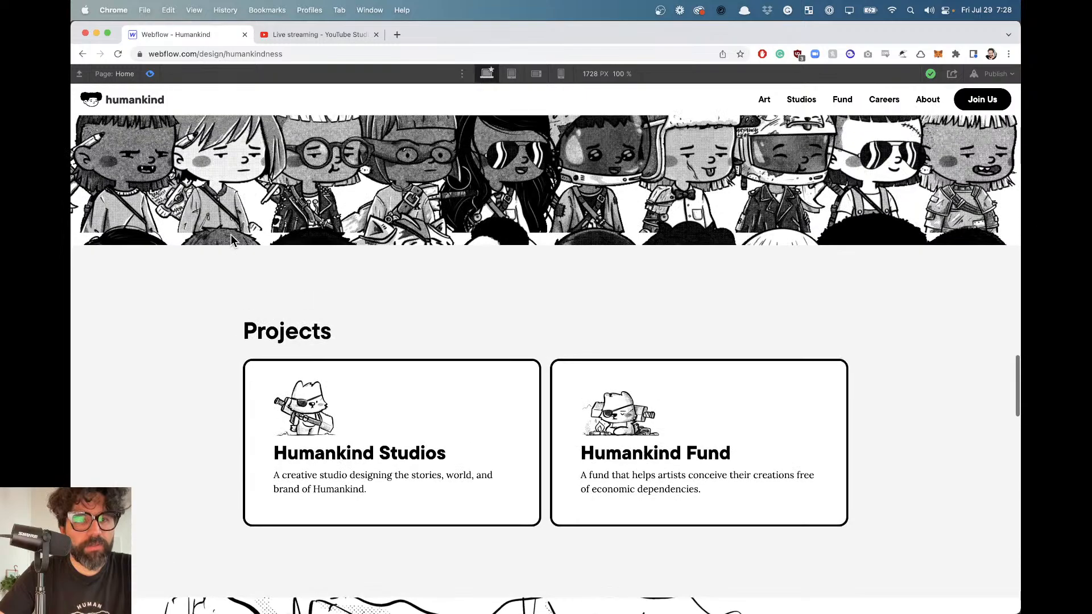
{"action": "scroll", "coordinate": [198, 311], "scroll_direction": "up", "scroll_amount": 5}
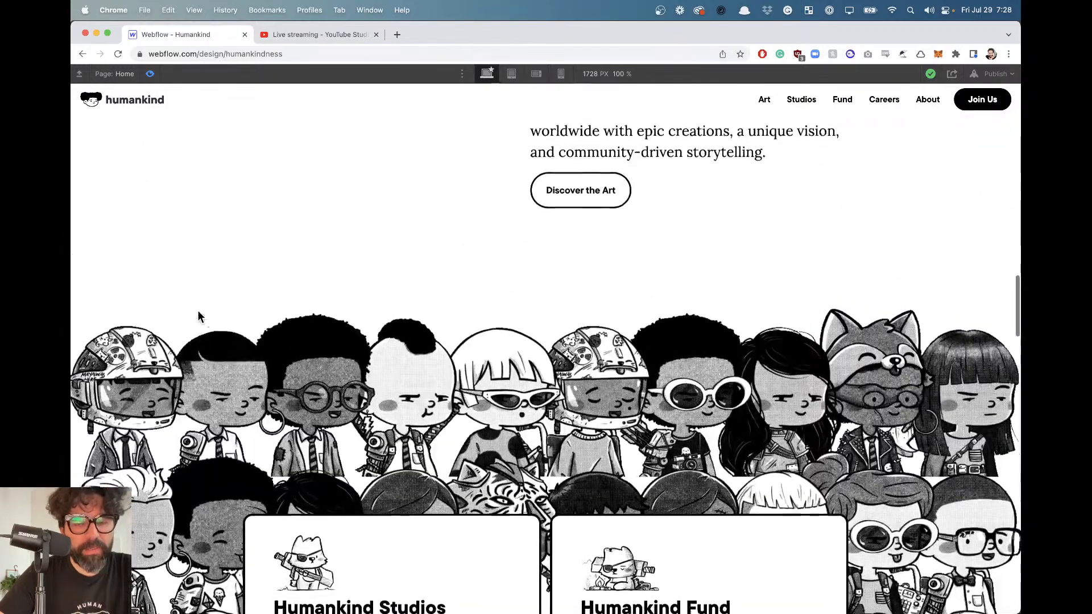
{"action": "left_click", "coordinate": [149, 74]}
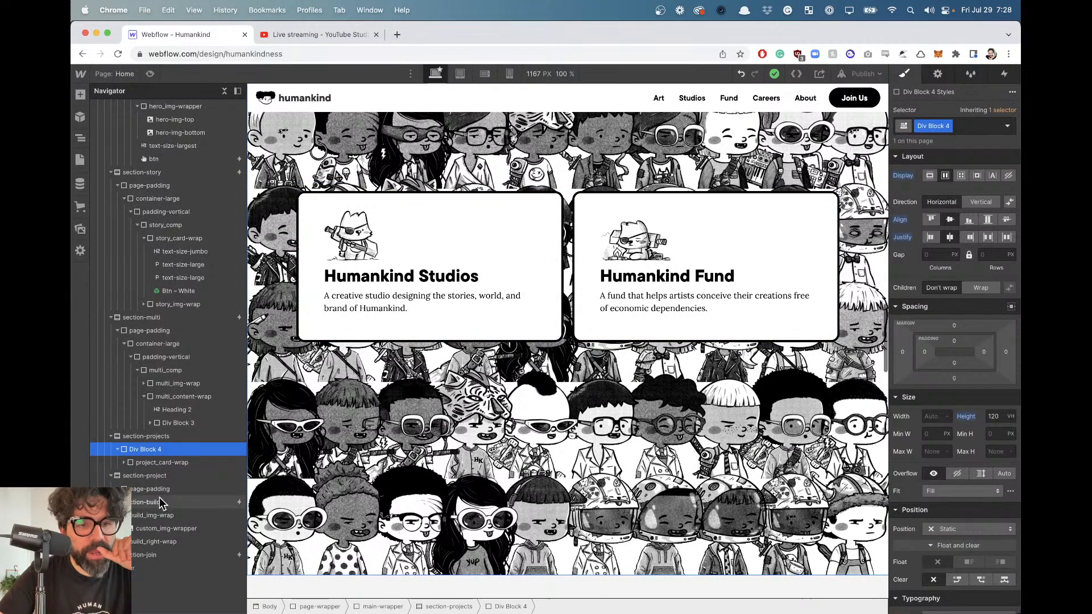
Set the background color of section-projects to the Black swatch and check the result behind the characters.
{"action": "left_click", "coordinate": [148, 436]}
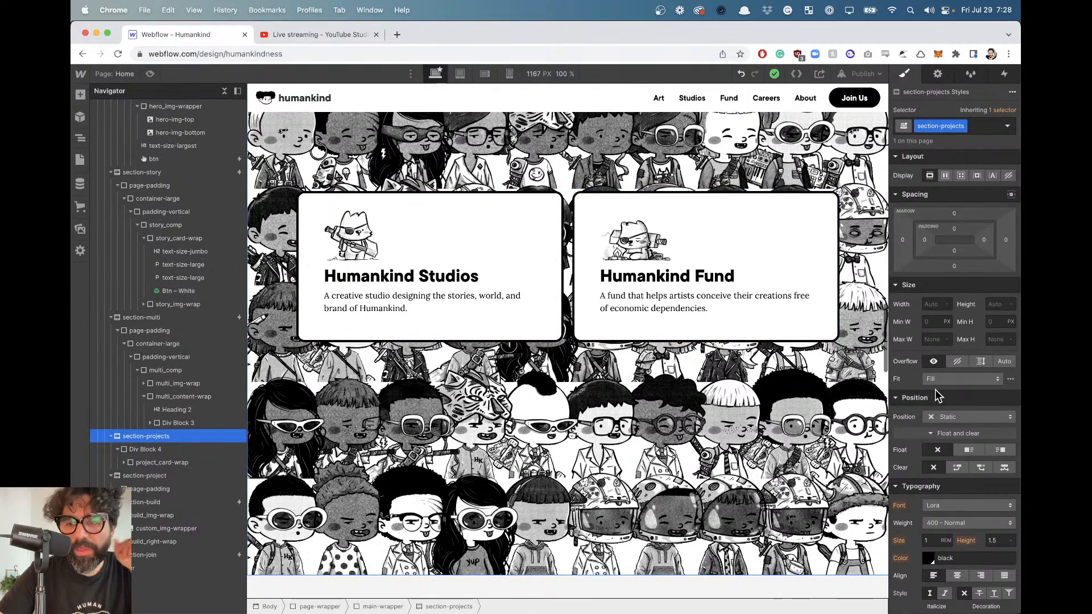
{"action": "scroll", "coordinate": [955, 392], "scroll_direction": "down", "scroll_amount": 5}
{"action": "scroll", "coordinate": [961, 406], "scroll_direction": "down", "scroll_amount": 2}
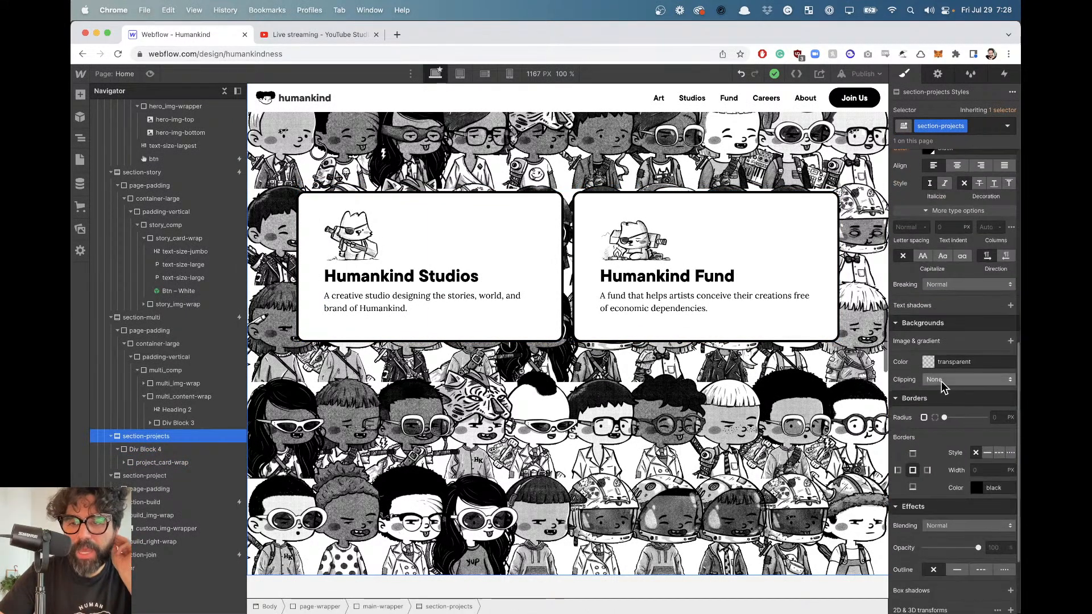
{"action": "left_click", "coordinate": [929, 364]}
{"action": "left_click", "coordinate": [915, 534]}
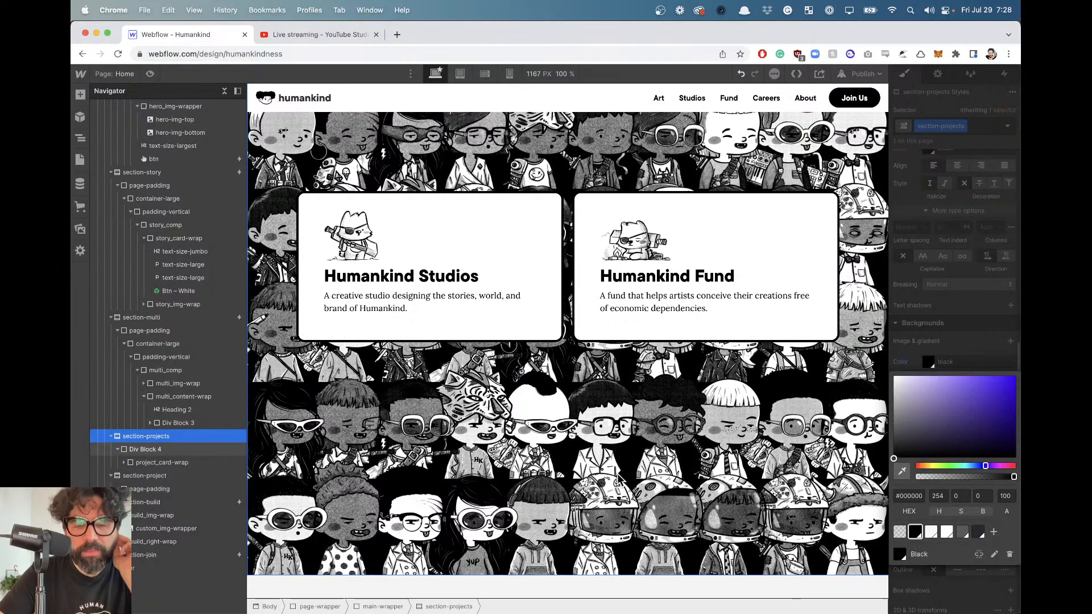
{"action": "scroll", "coordinate": [540, 475], "scroll_direction": "up", "scroll_amount": 3}
{"action": "left_click", "coordinate": [524, 288]}
{"action": "scroll", "coordinate": [524, 287], "scroll_direction": "up", "scroll_amount": 4}
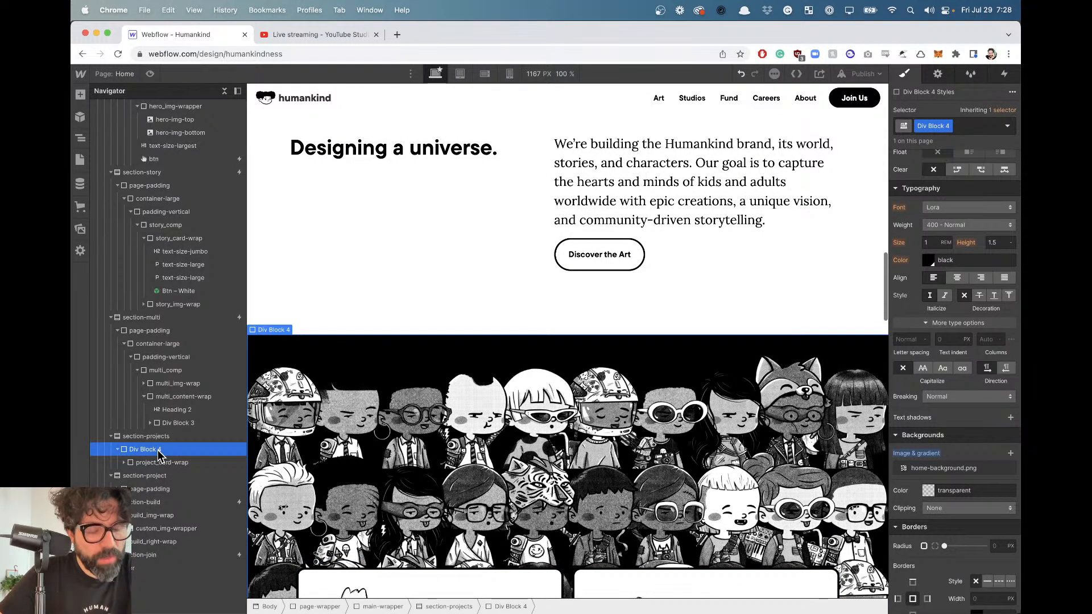
Add a Text Block inside Div Block 4 in section-projects, after project_card-wrap.
{"action": "key", "text": "super+e"}
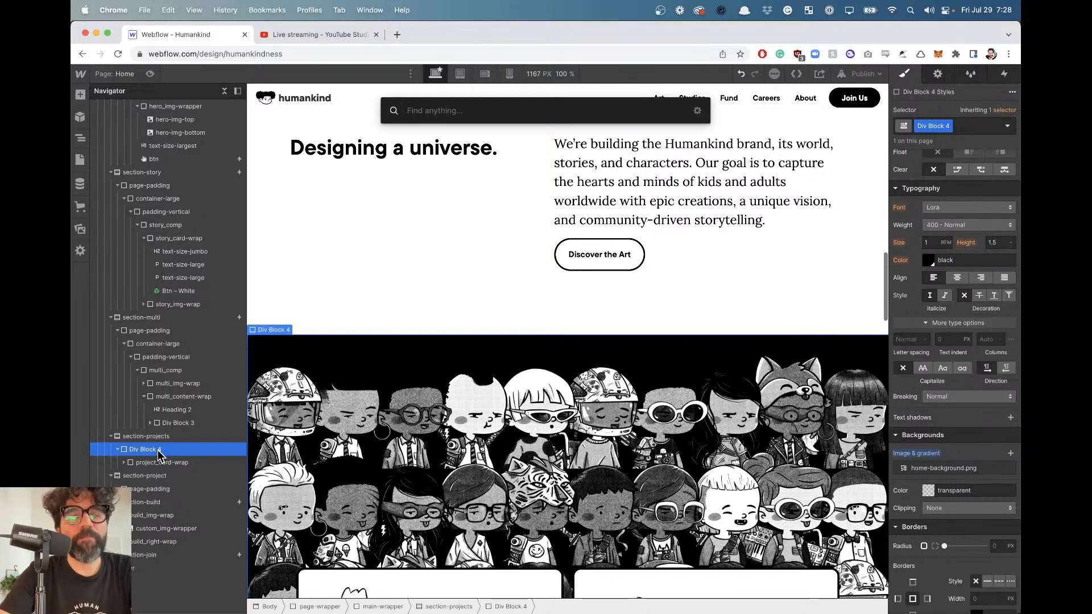
{"action": "type", "text": "hea"}
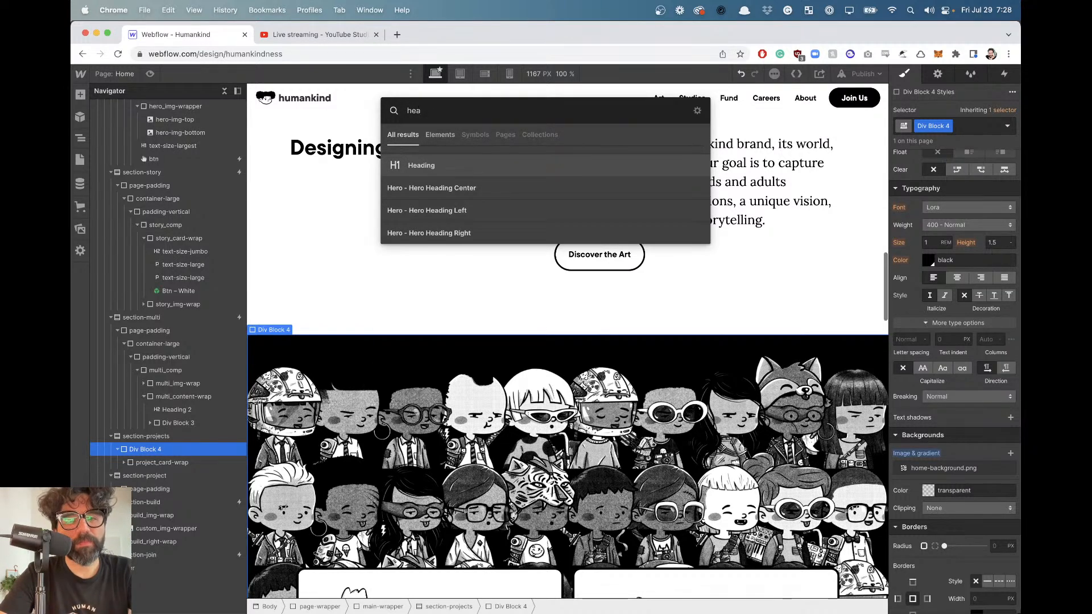
{"action": "key", "text": "BackSpace"}
{"action": "key", "text": "BackSpace"}
{"action": "key", "text": "BackSpace"}
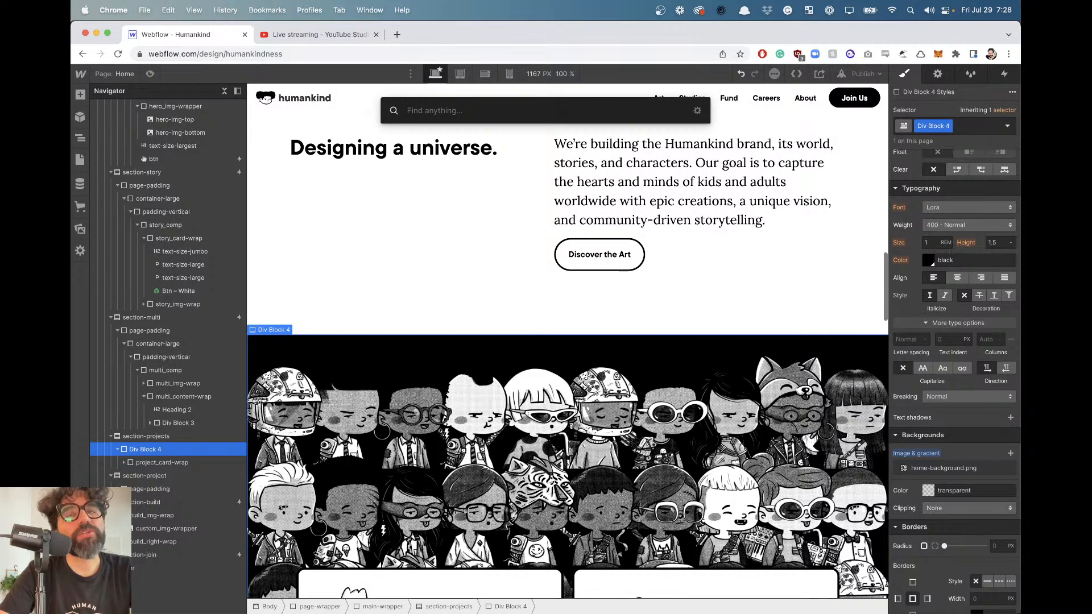
{"action": "type", "text": "tex"}
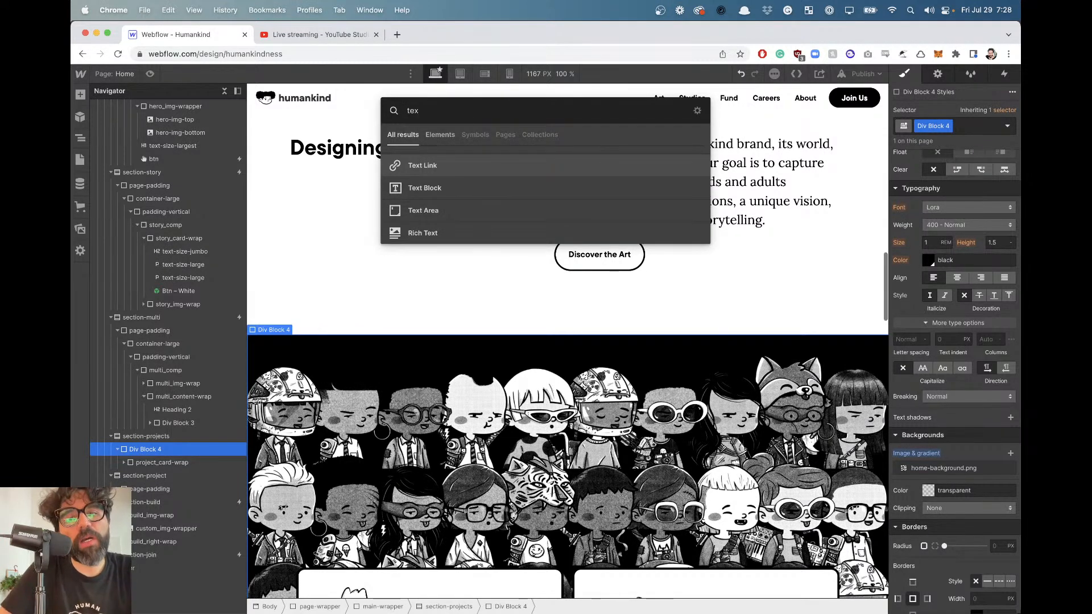
{"action": "key", "text": "Down"}
{"action": "key", "text": "Down"}
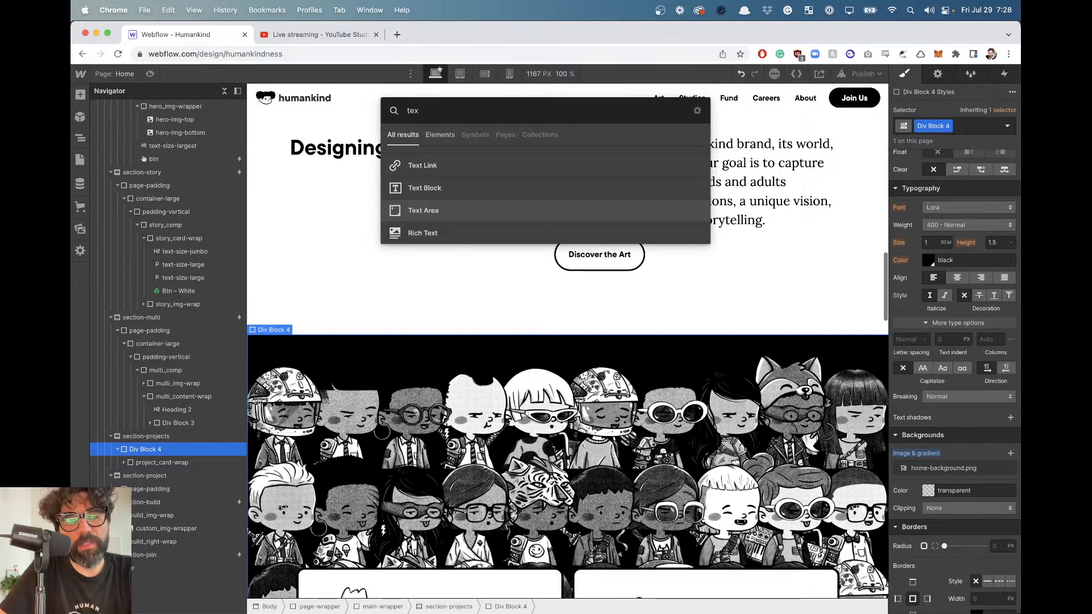
{"action": "key", "text": "super+a"}
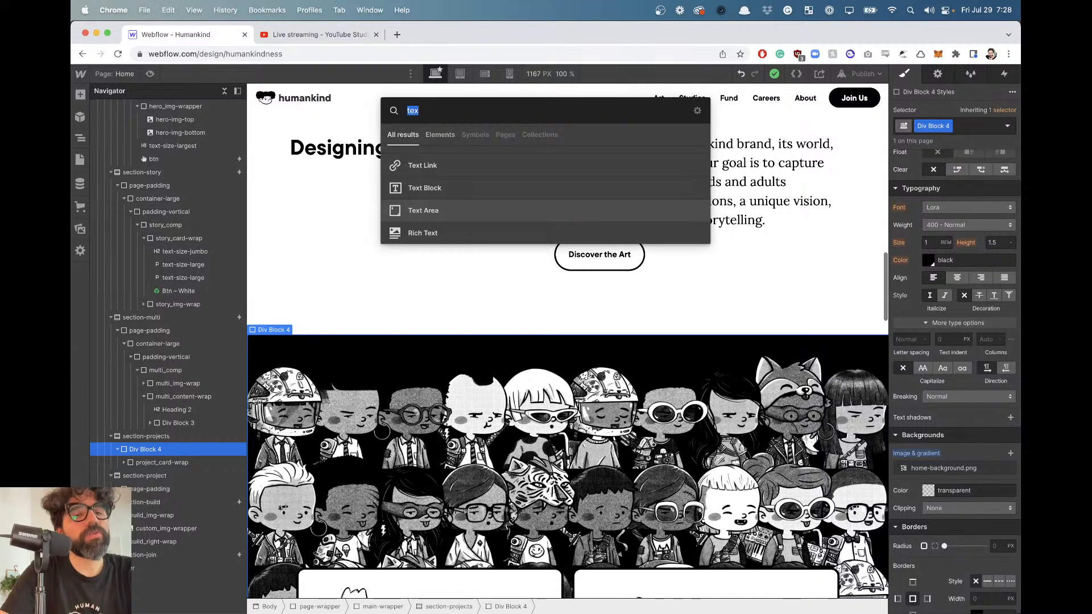
{"action": "type", "text": "te"}
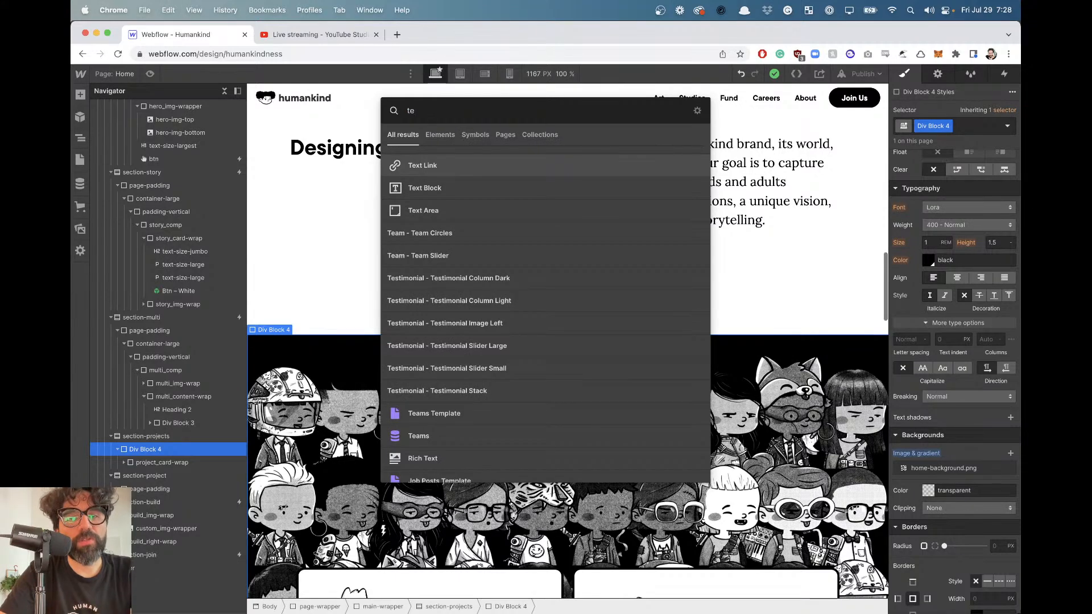
{"action": "key", "text": "Down"}
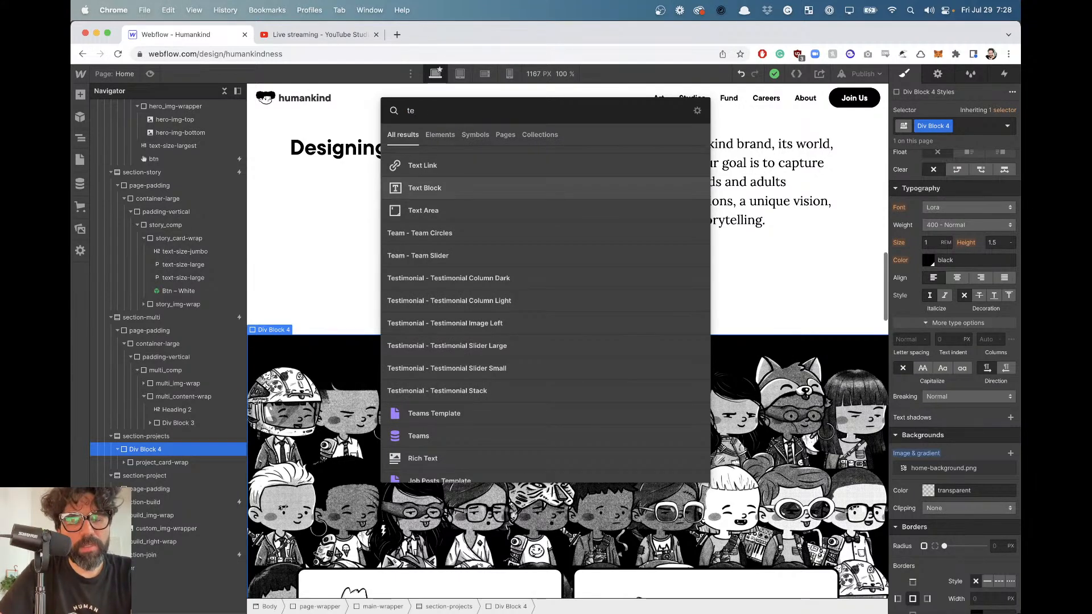
{"action": "key", "text": "Return"}
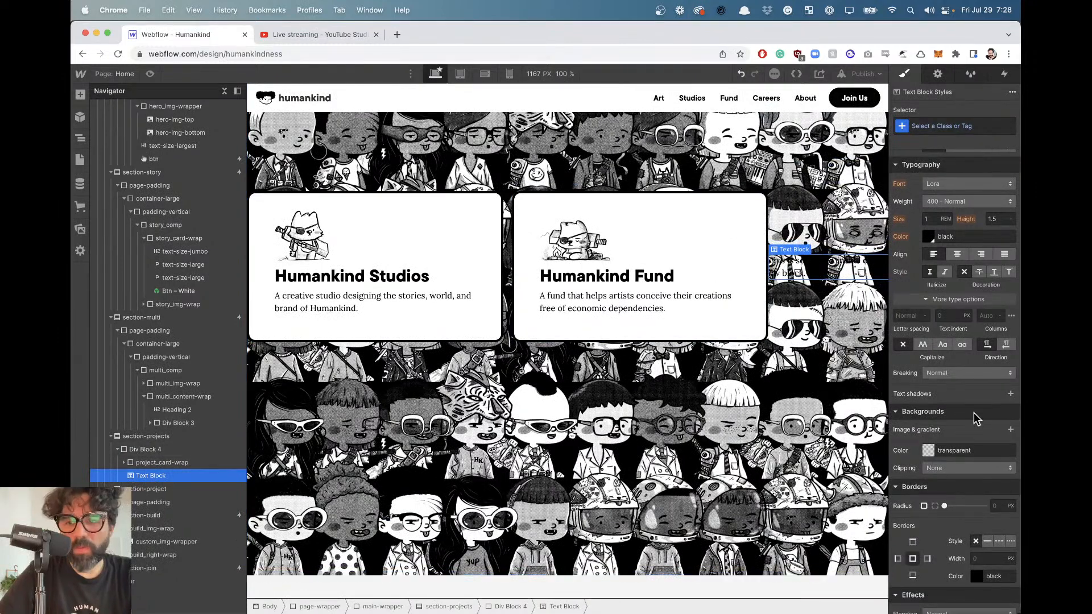
Set the new Text Block's position to Absolute, anchored across the top with 0% top, left and right offsets.
{"action": "scroll", "coordinate": [961, 387], "scroll_direction": "up", "scroll_amount": 5}
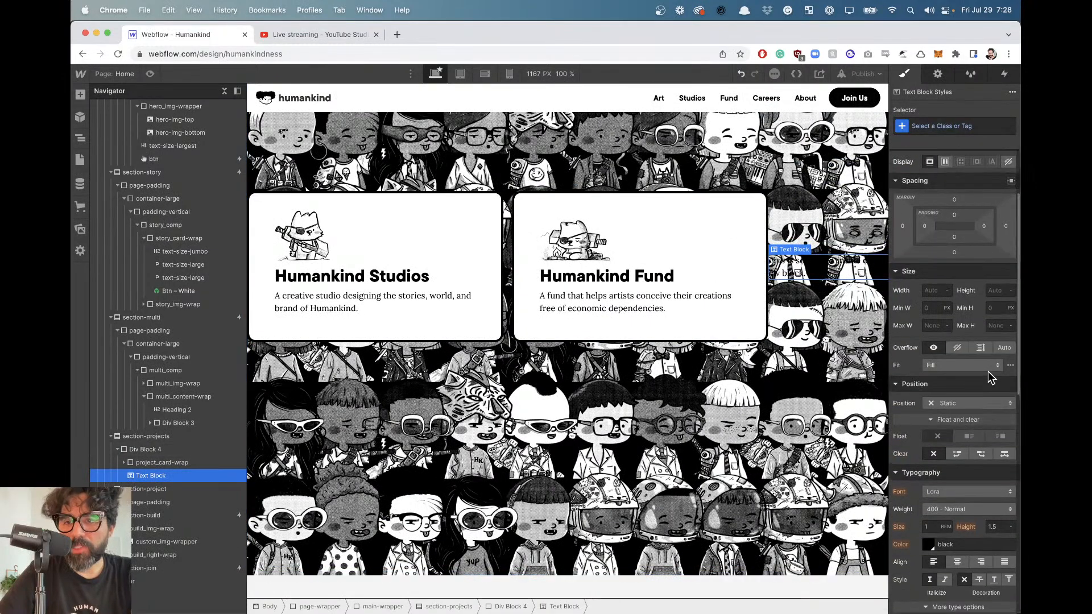
{"action": "left_click", "coordinate": [964, 405]}
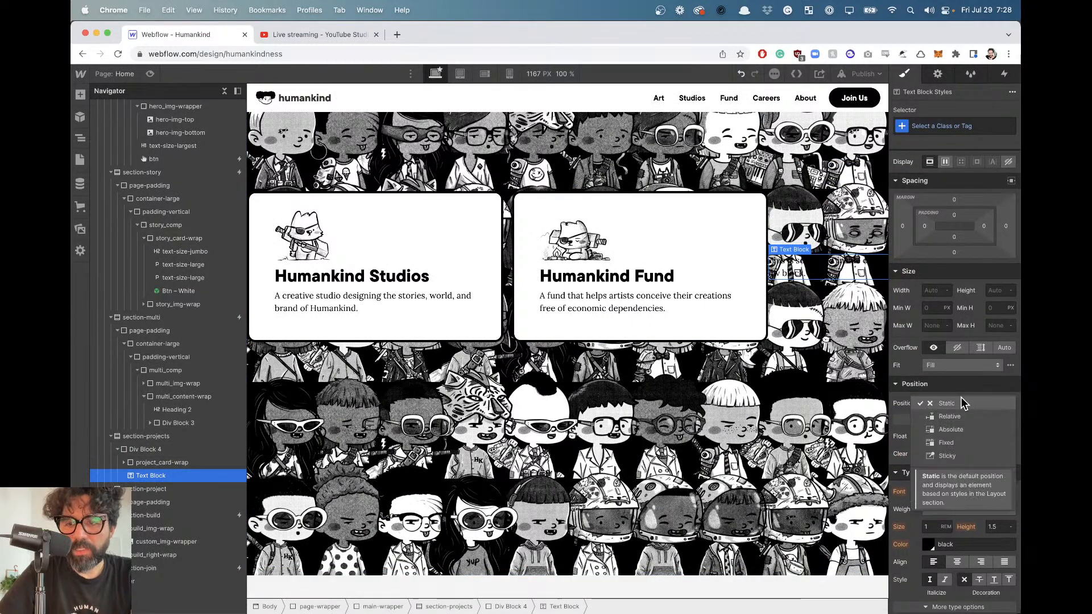
{"action": "left_click", "coordinate": [975, 431]}
{"action": "scroll", "coordinate": [565, 364], "scroll_direction": "up", "scroll_amount": 5}
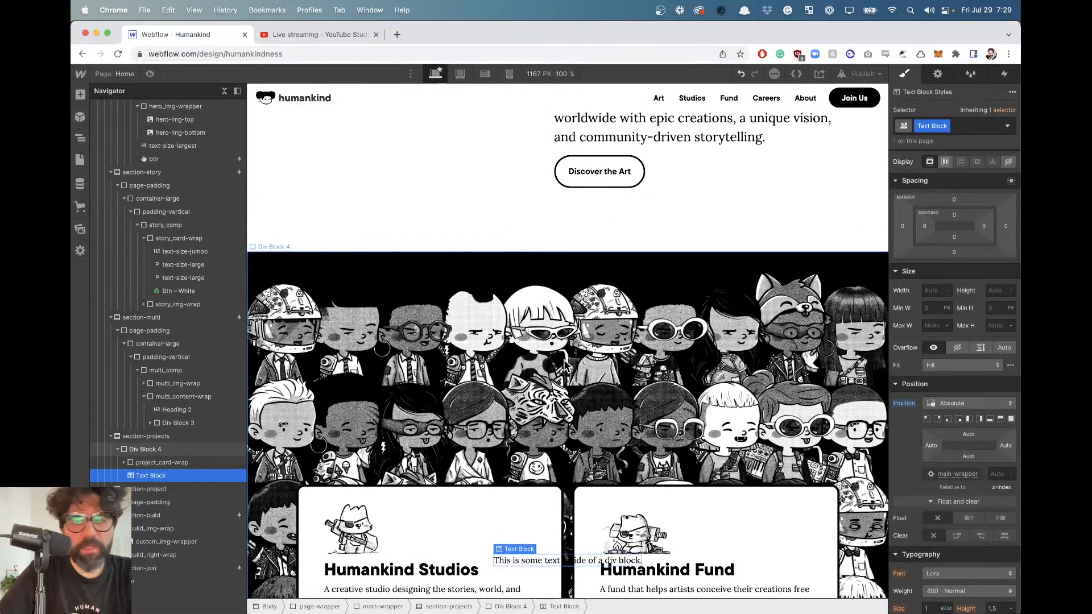
{"action": "left_click", "coordinate": [1001, 418]}
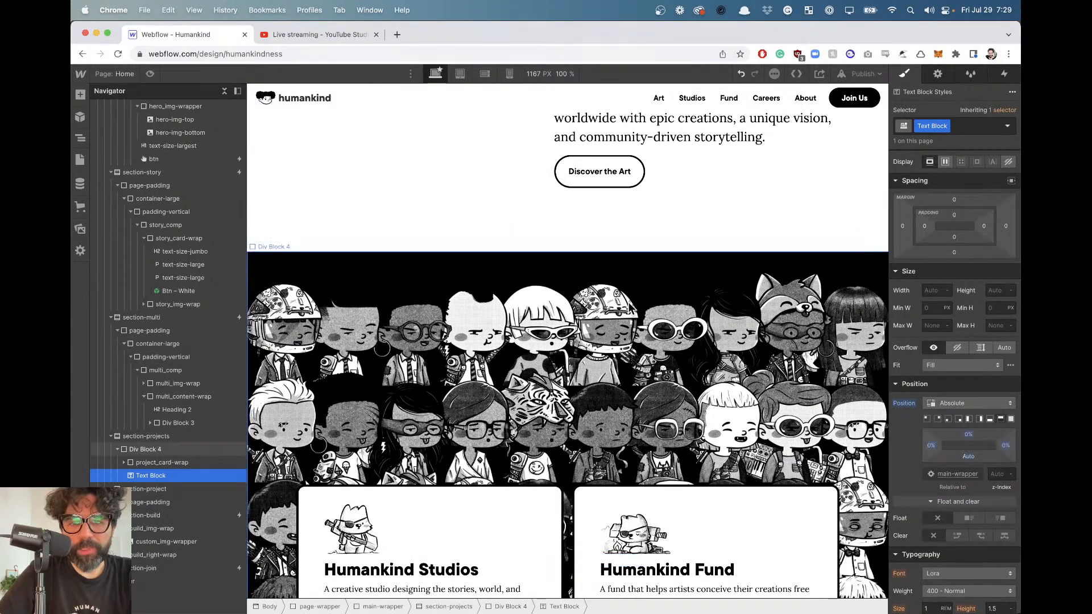
{"action": "scroll", "coordinate": [957, 401], "scroll_direction": "down", "scroll_amount": 3}
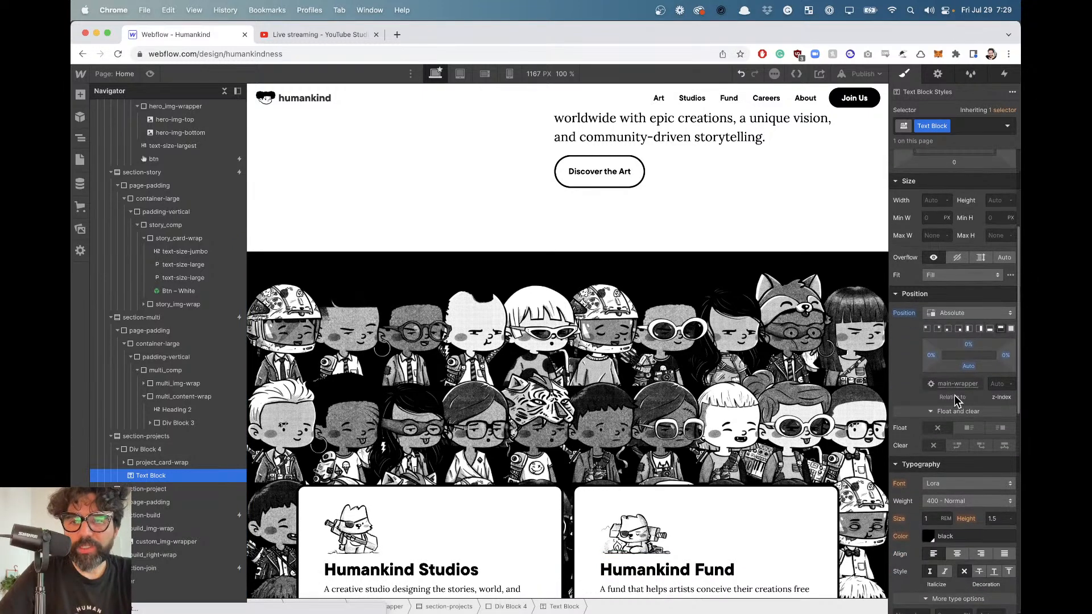
{"action": "scroll", "coordinate": [956, 256], "scroll_direction": "up", "scroll_amount": 1}
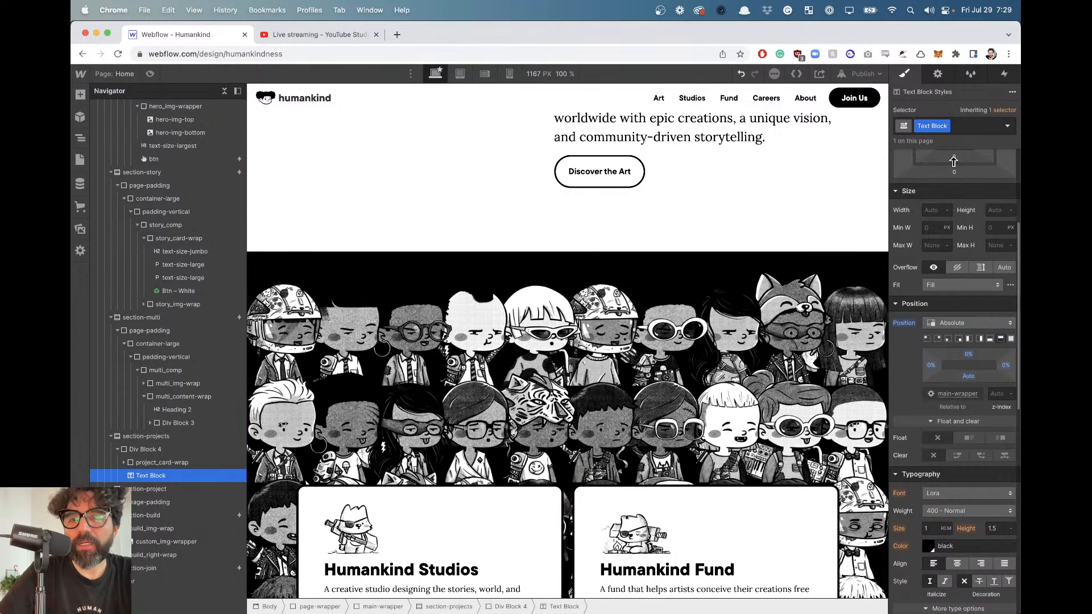
Rename the class of the text block in the projects section to super-human-kind.
{"action": "left_click", "coordinate": [947, 125]}
{"action": "left_click", "coordinate": [951, 149]}
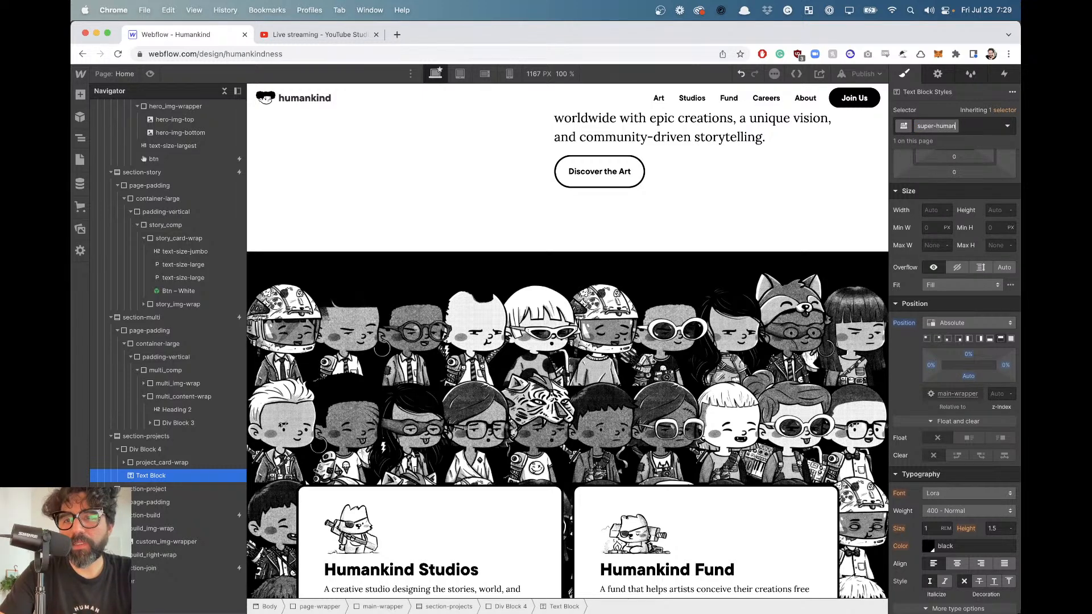
{"action": "type", "text": "super-human-kind"}
{"action": "key", "text": "Return"}
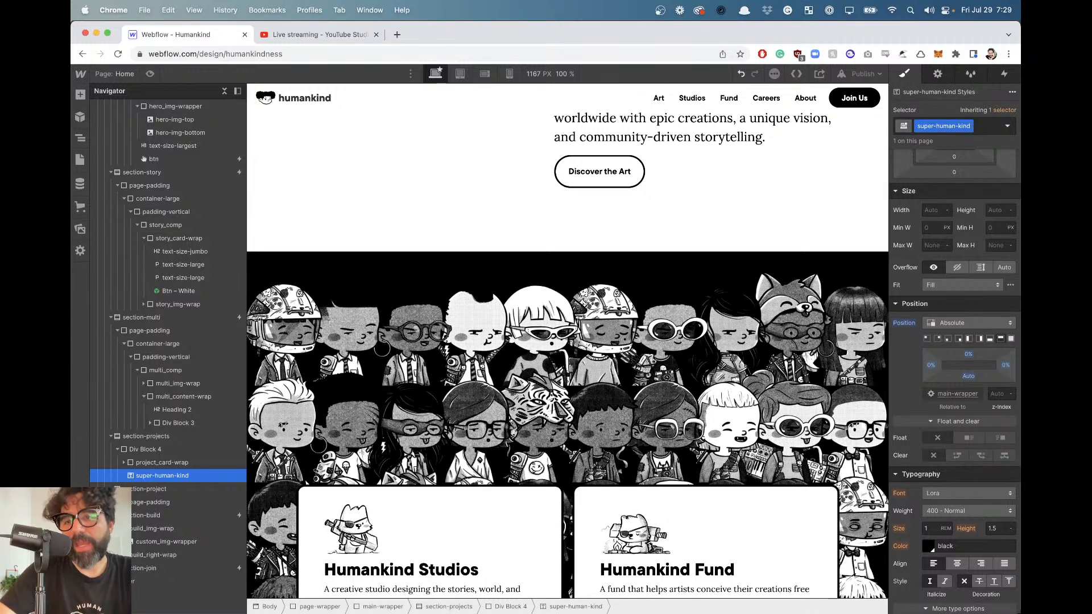
Set the text color of super-human-kind to the White swatch.
{"action": "scroll", "coordinate": [967, 338], "scroll_direction": "down", "scroll_amount": 5}
{"action": "scroll", "coordinate": [967, 339], "scroll_direction": "up", "scroll_amount": 1}
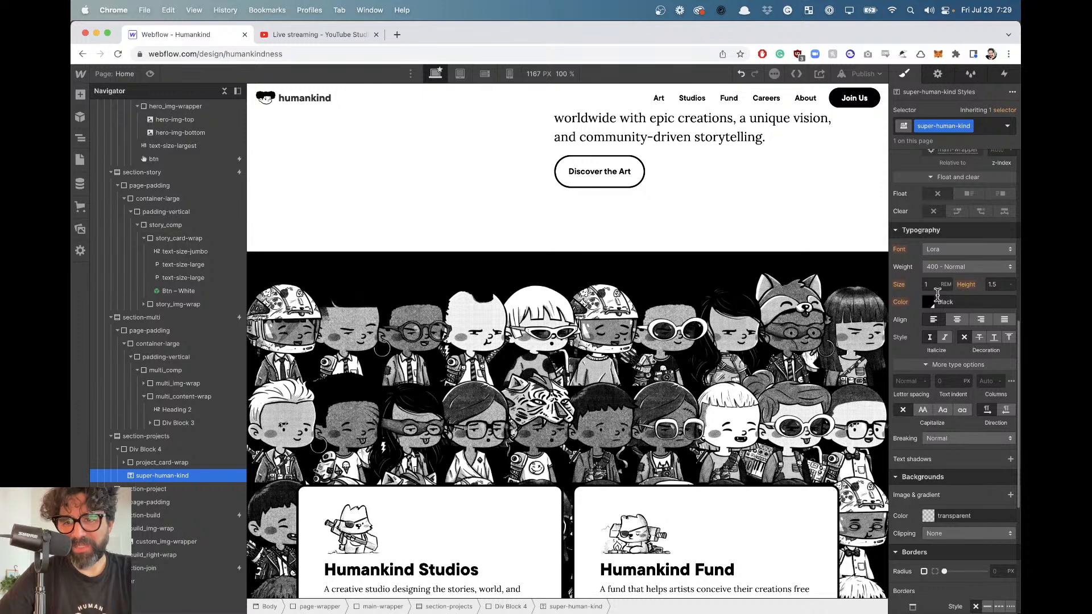
{"action": "left_click", "coordinate": [929, 302]}
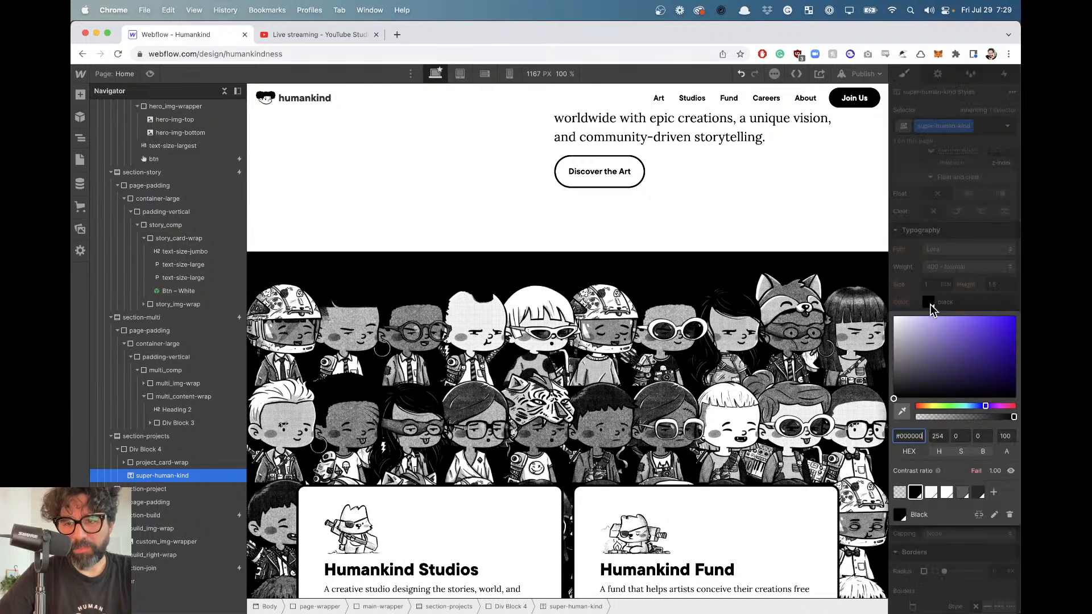
{"action": "left_click", "coordinate": [946, 493]}
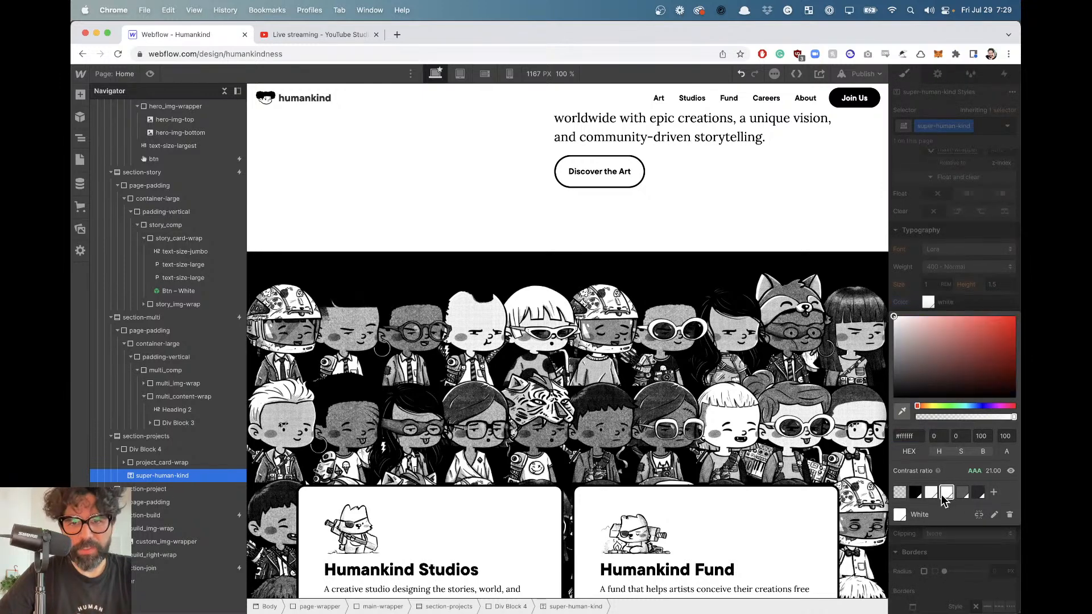
{"action": "left_click", "coordinate": [929, 300]}
Examine the projects section and the text block's position settings to find where the white text sits.
{"action": "scroll", "coordinate": [987, 373], "scroll_direction": "up", "scroll_amount": 5}
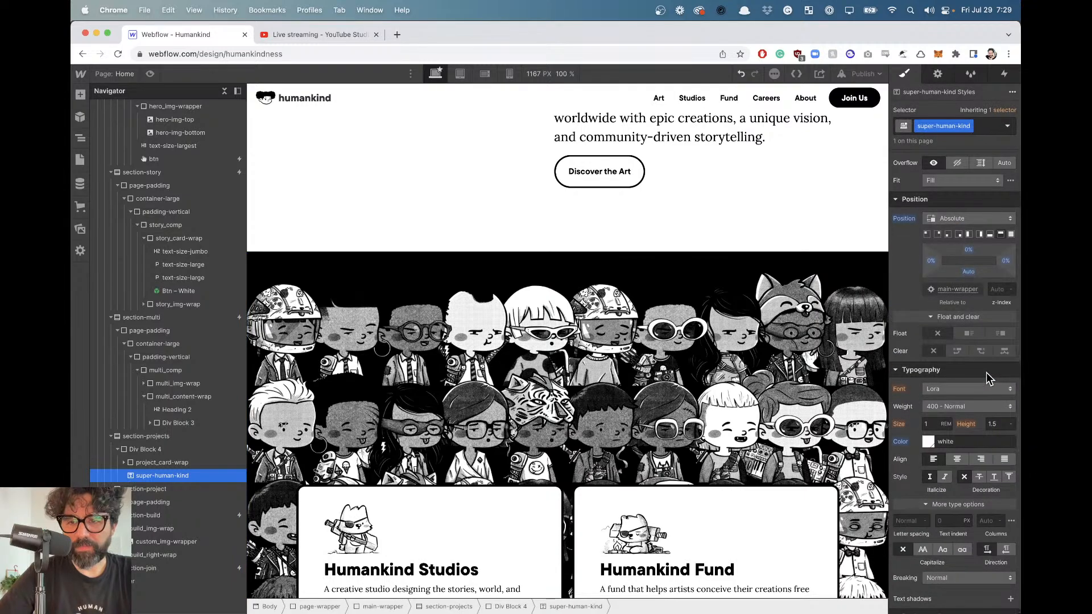
{"action": "scroll", "coordinate": [610, 316], "scroll_direction": "down", "scroll_amount": 4}
{"action": "scroll", "coordinate": [611, 316], "scroll_direction": "down", "scroll_amount": 2}
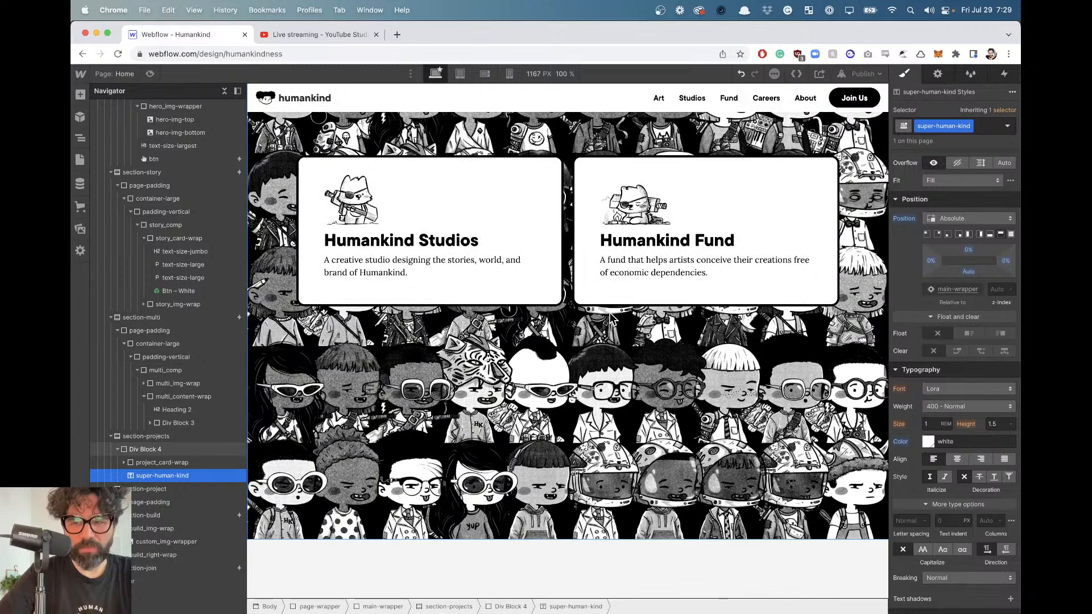
{"action": "scroll", "coordinate": [609, 313], "scroll_direction": "up", "scroll_amount": 4}
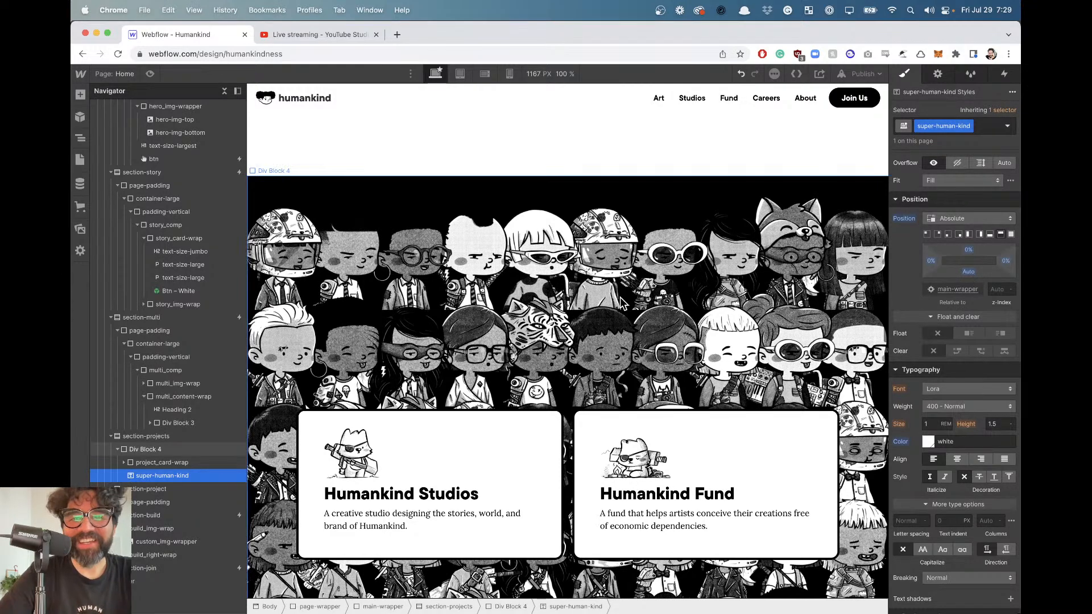
{"action": "scroll", "coordinate": [620, 298], "scroll_direction": "up", "scroll_amount": 2}
{"action": "scroll", "coordinate": [620, 297], "scroll_direction": "down", "scroll_amount": 1}
{"action": "scroll", "coordinate": [620, 297], "scroll_direction": "down", "scroll_amount": 4}
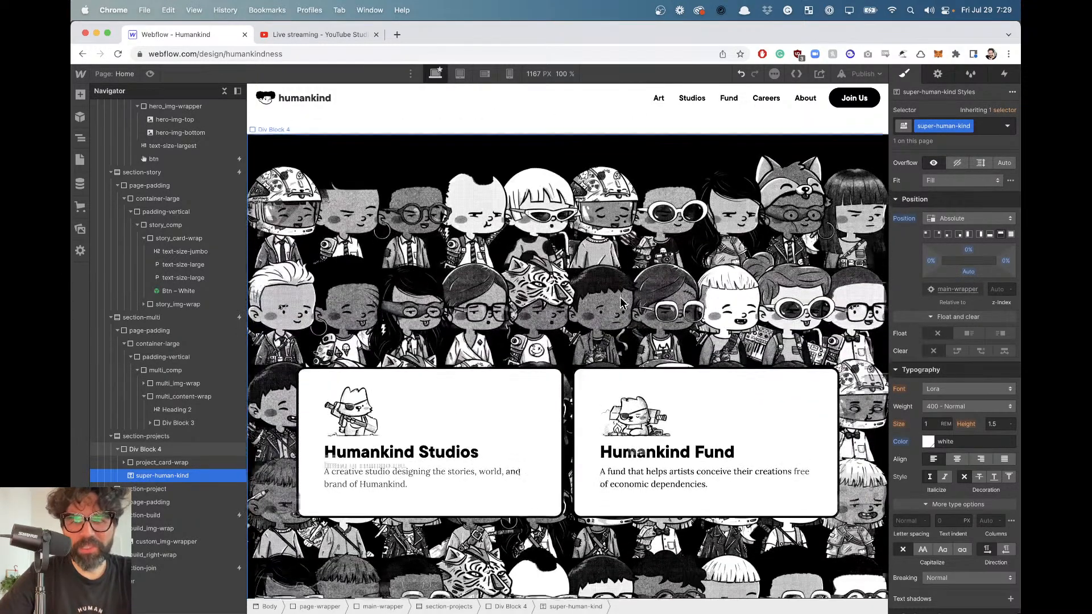
{"action": "scroll", "coordinate": [620, 297], "scroll_direction": "down", "scroll_amount": 1}
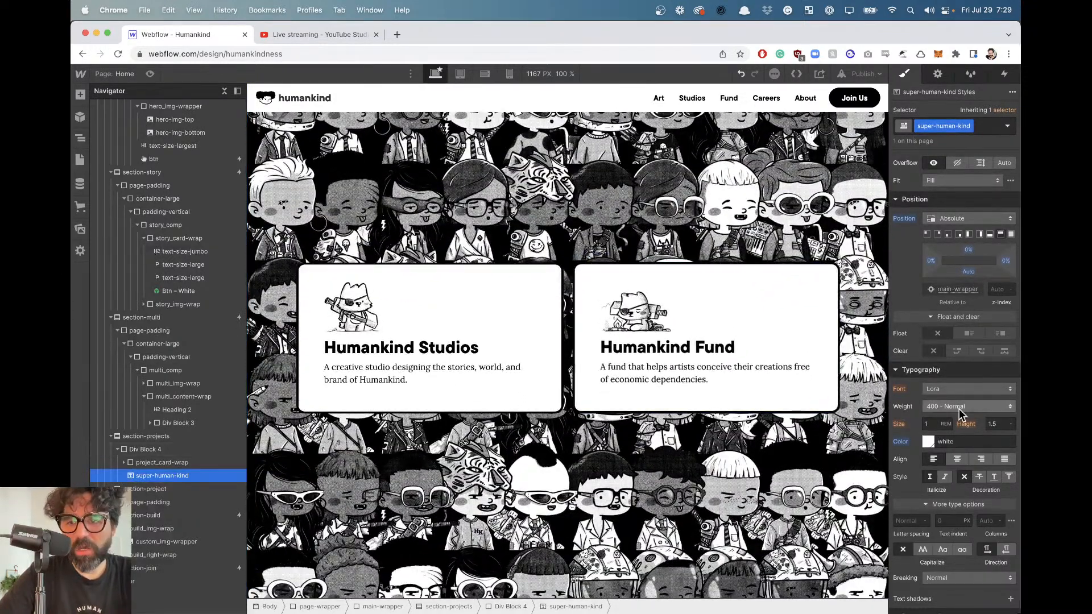
{"action": "scroll", "coordinate": [973, 393], "scroll_direction": "up", "scroll_amount": 3}
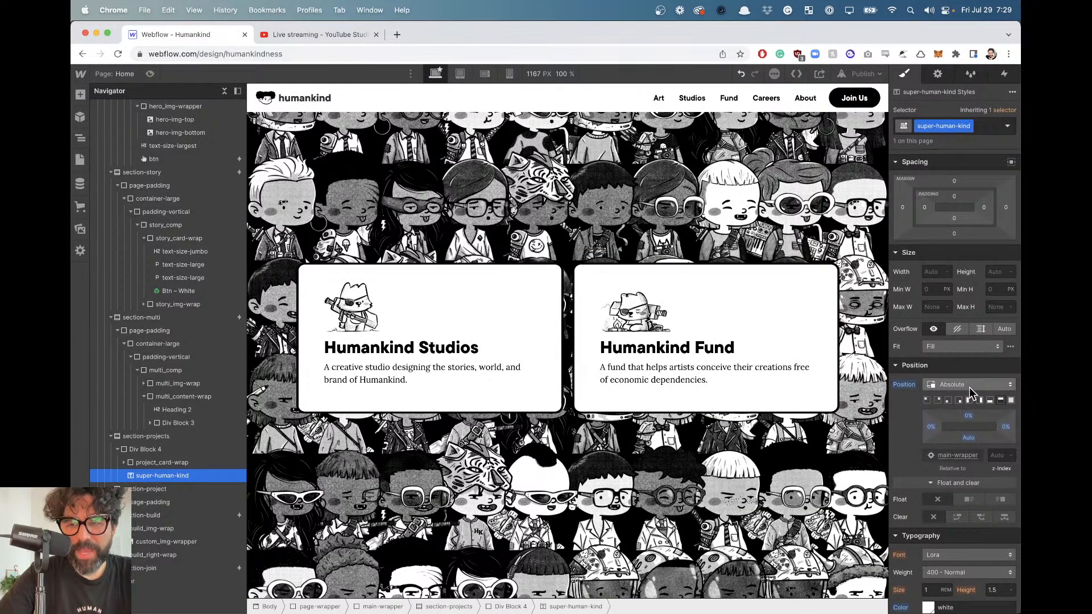
Set the position of Div Block 4, the parent of super-human-kind, to Relative.
{"action": "left_click", "coordinate": [160, 450]}
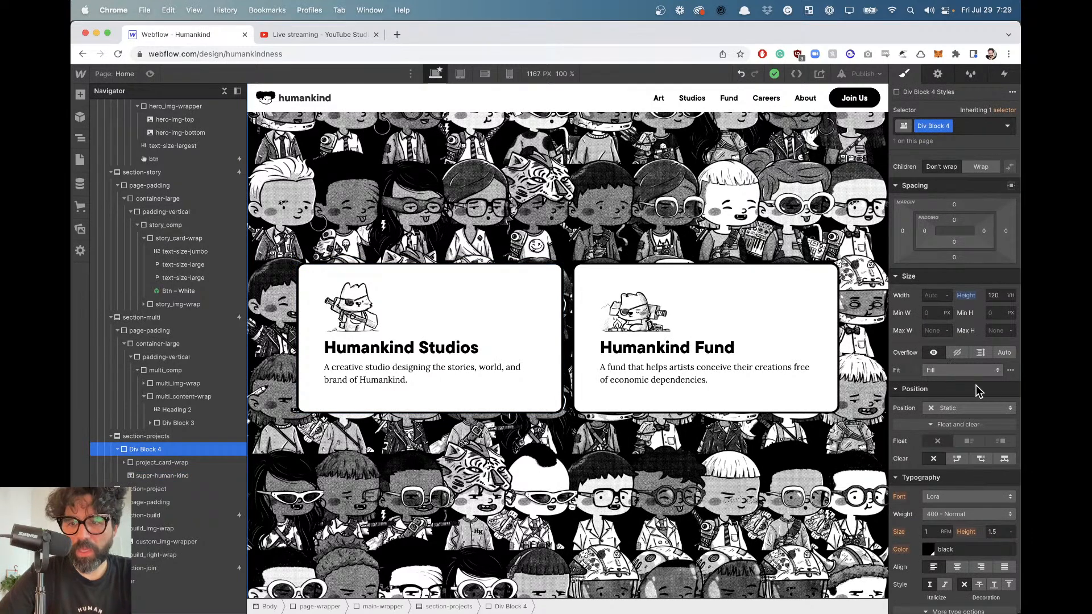
{"action": "left_click", "coordinate": [968, 403]}
{"action": "left_click", "coordinate": [970, 431]}
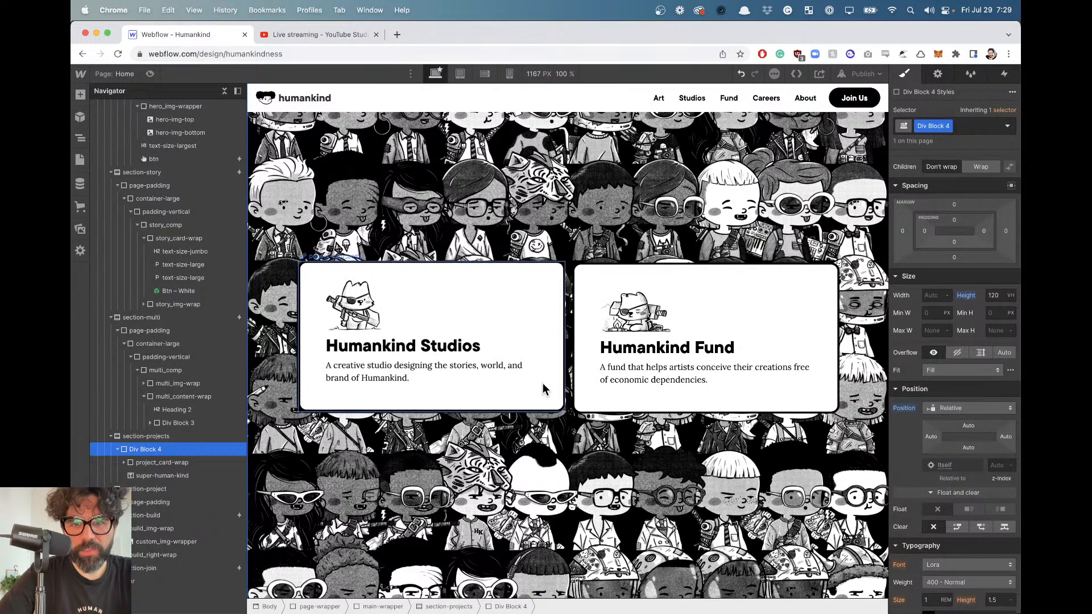
{"action": "scroll", "coordinate": [312, 268], "scroll_direction": "up", "scroll_amount": 4}
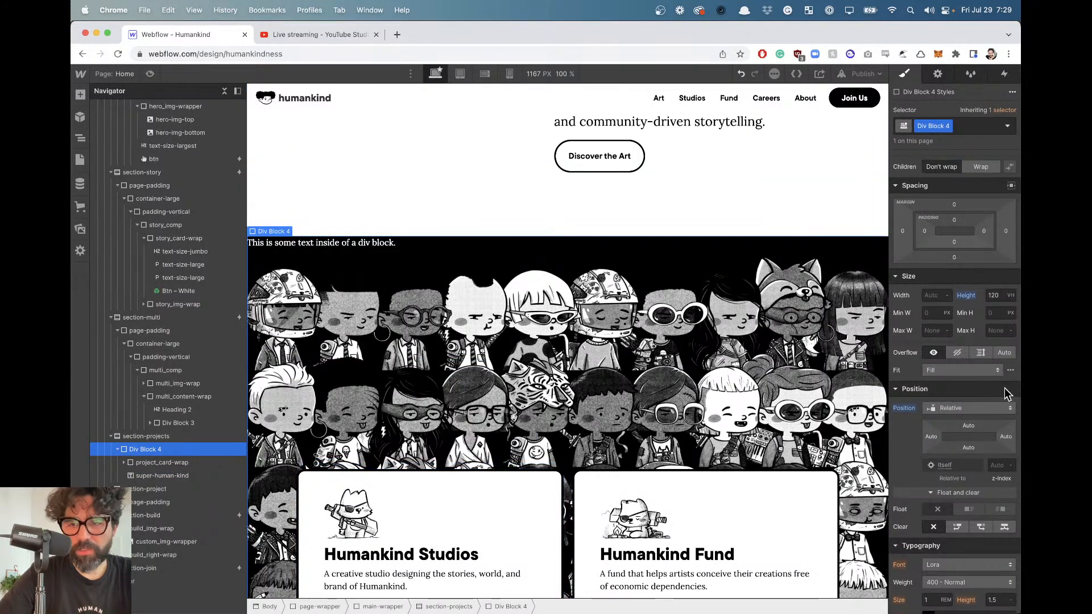
Set the position of section-projects to Relative.
{"action": "left_click", "coordinate": [166, 436]}
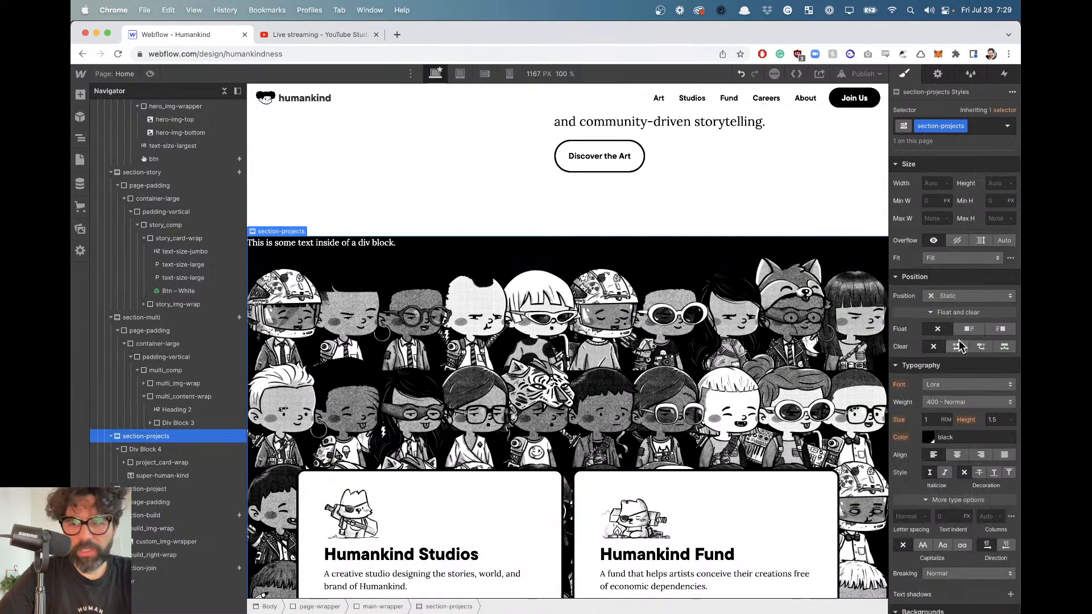
{"action": "left_click", "coordinate": [973, 295]}
{"action": "left_click", "coordinate": [974, 308]}
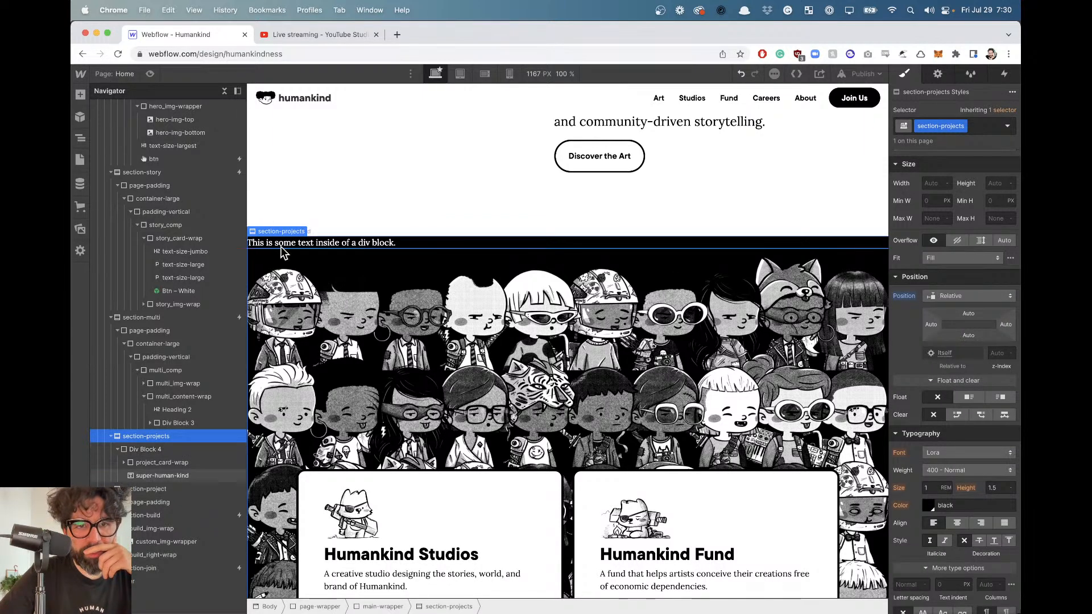
Set the super-human-kind text to the TT Commons Pro font with weight 800 - Extra Bold.
{"action": "left_click", "coordinate": [299, 245]}
{"action": "scroll", "coordinate": [950, 296], "scroll_direction": "down", "scroll_amount": 6}
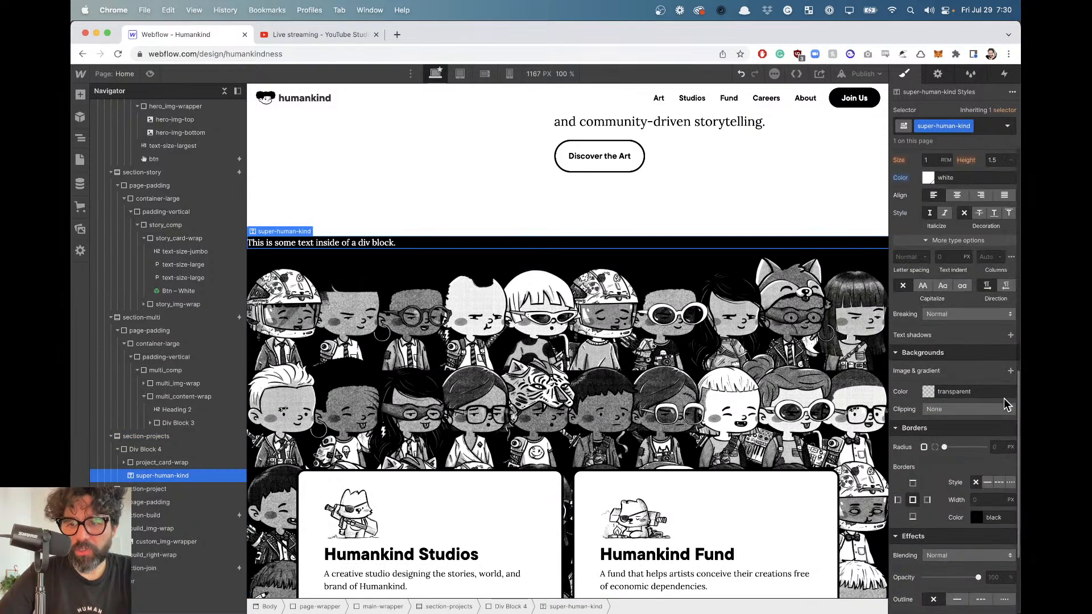
{"action": "scroll", "coordinate": [948, 319], "scroll_direction": "up", "scroll_amount": 3}
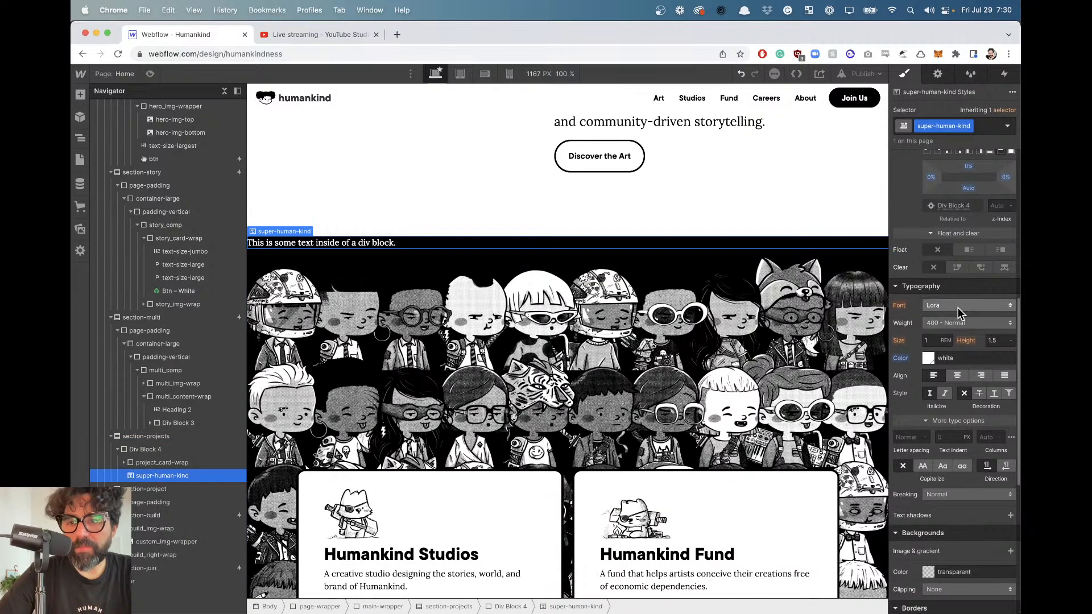
{"action": "left_click", "coordinate": [958, 308]}
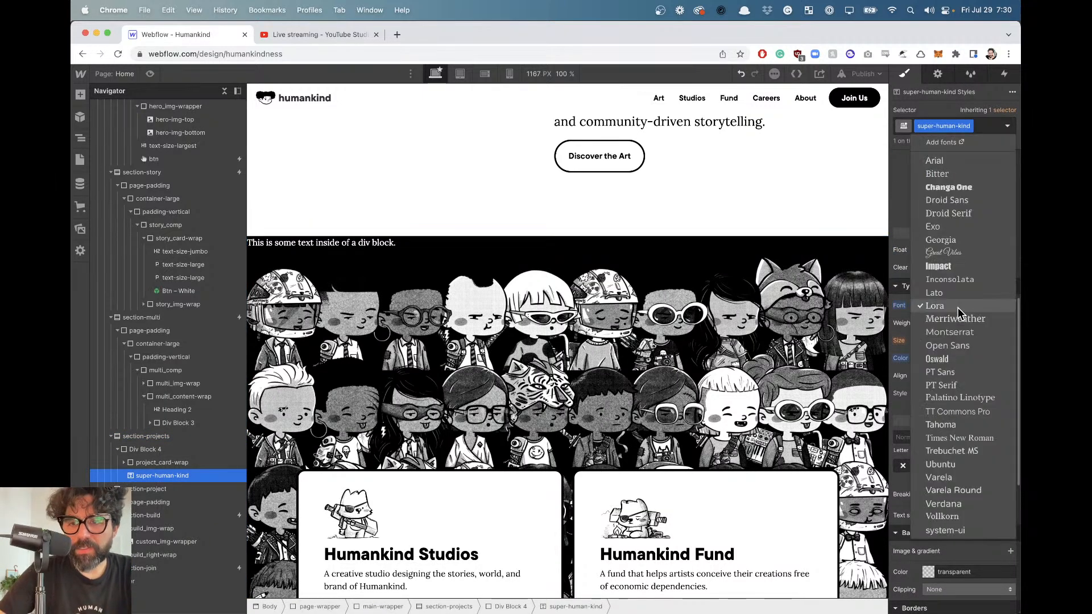
{"action": "left_click", "coordinate": [976, 414]}
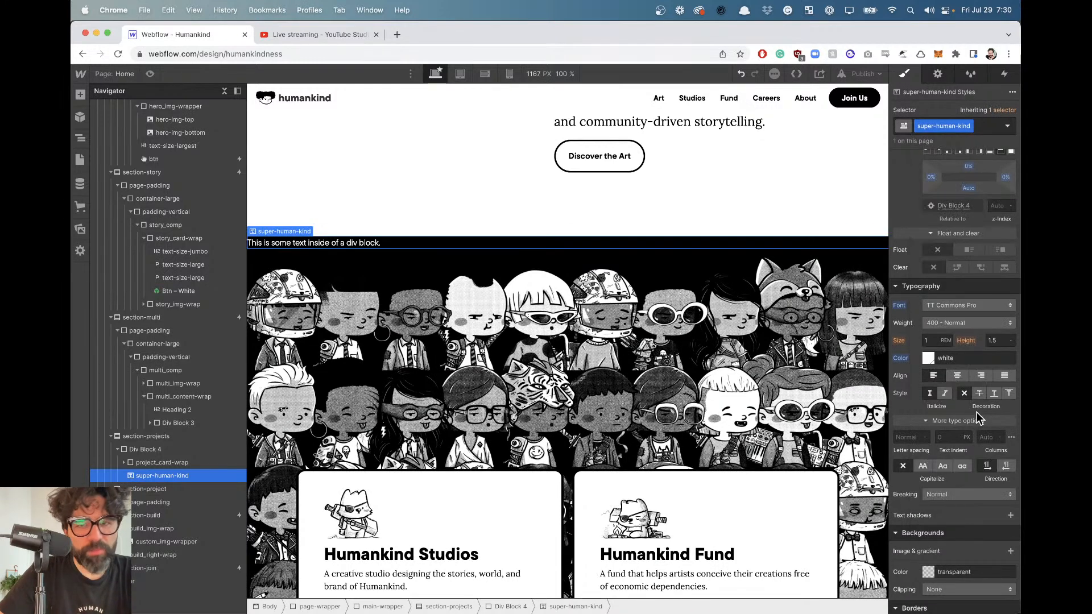
{"action": "left_click", "coordinate": [963, 323]}
{"action": "left_click", "coordinate": [981, 378]}
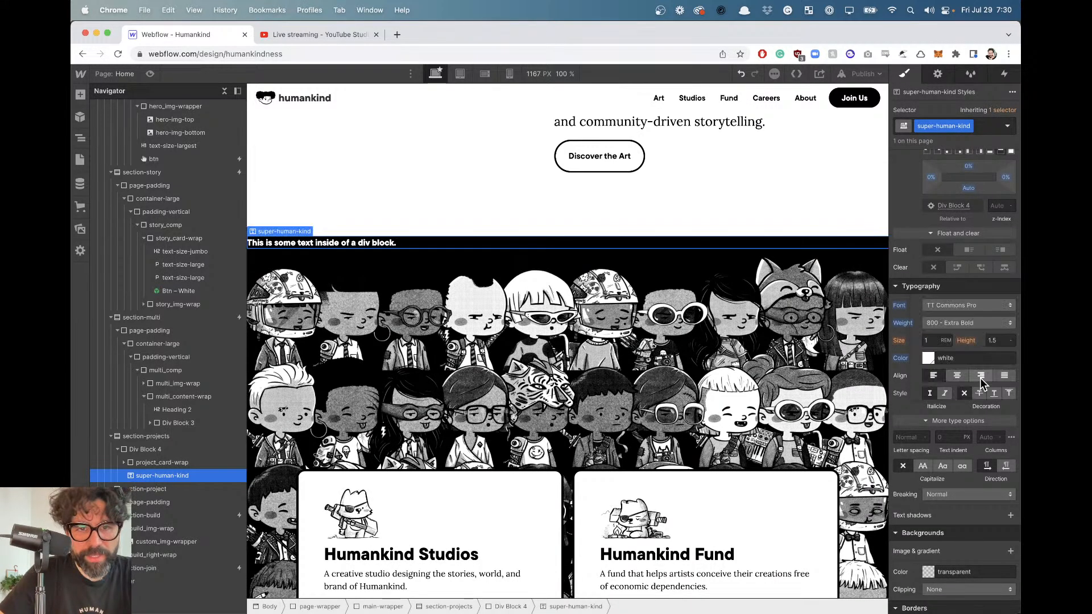
Set the font size of super-human-kind to 6 REM.
{"action": "left_click", "coordinate": [949, 340]}
{"action": "left_click", "coordinate": [935, 340]}
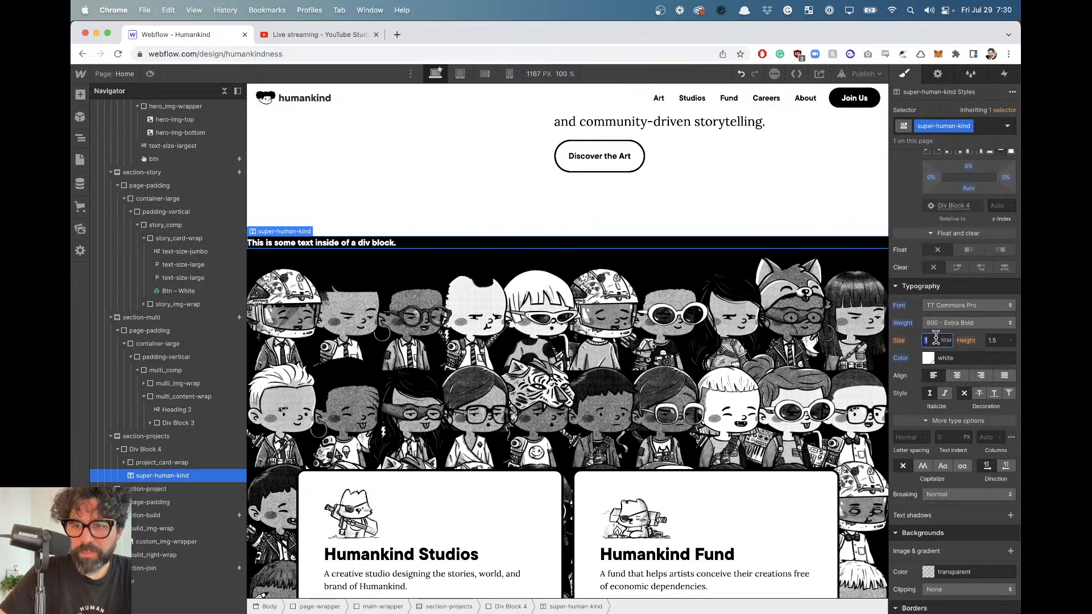
{"action": "type", "text": "6"}
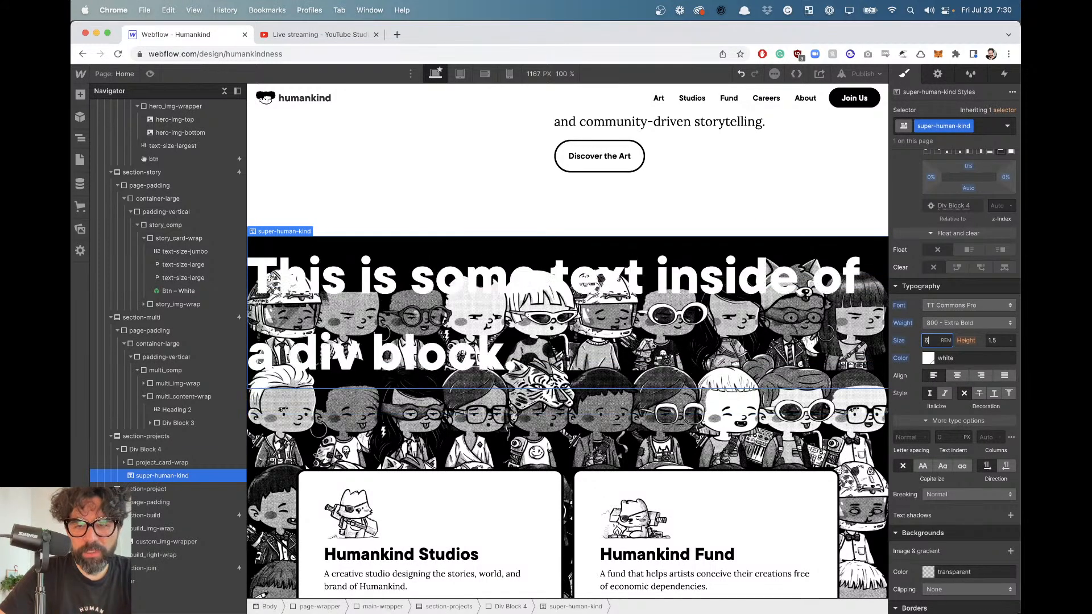
Replace the placeholder text in the super-human-kind block with "humankind".
{"action": "double_click", "coordinate": [391, 265]}
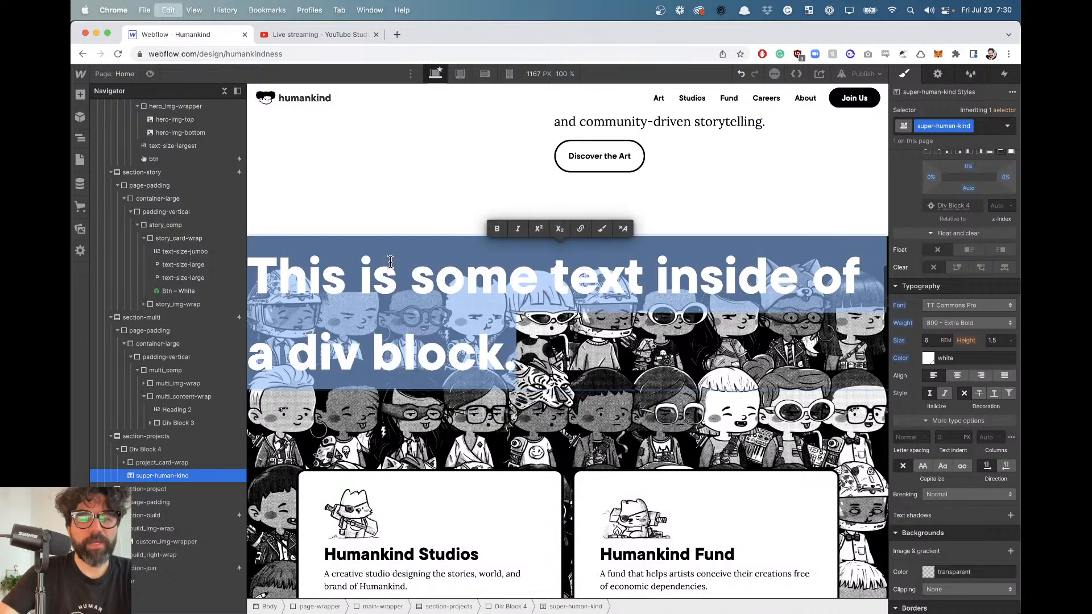
{"action": "type", "text": "huma"}
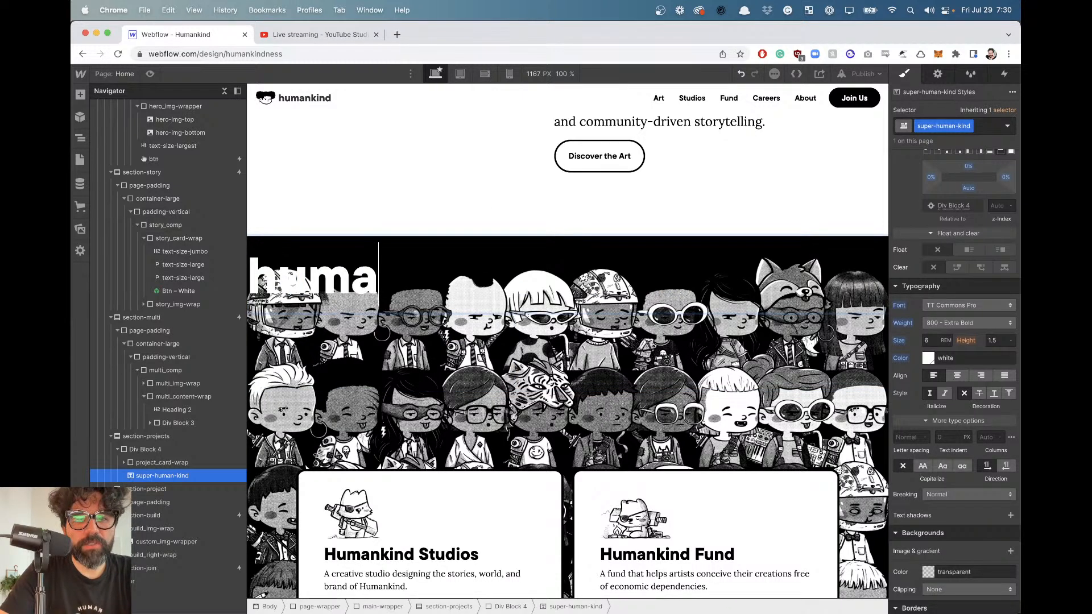
{"action": "type", "text": "nkind"}
{"action": "key", "text": "Escape"}
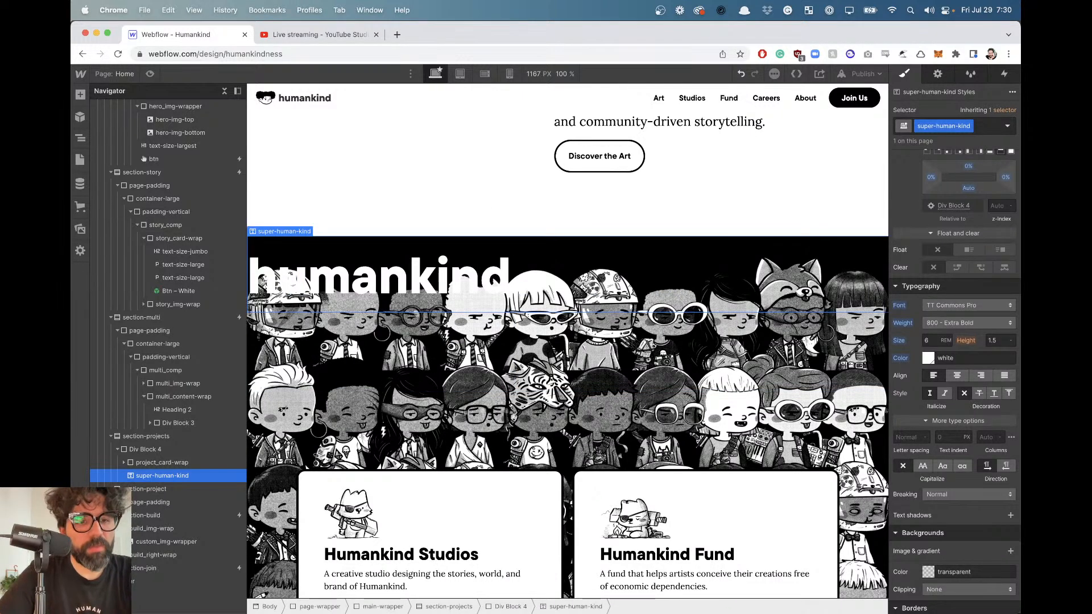
Set the z-index of super-human-kind to -1, comparing it against 0.
{"action": "left_click", "coordinate": [163, 463]}
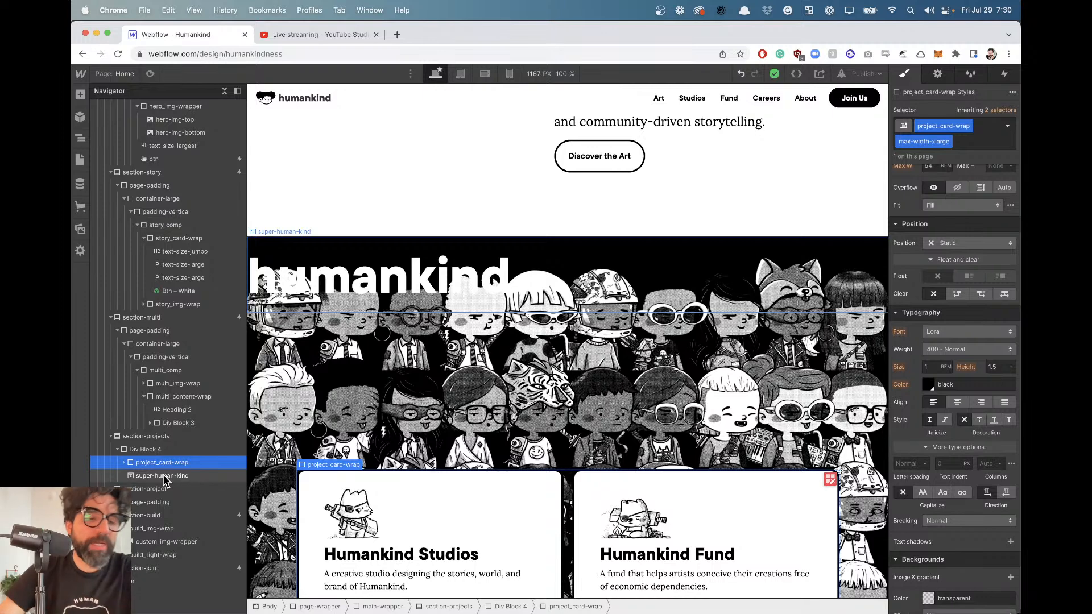
{"action": "left_click", "coordinate": [152, 451]}
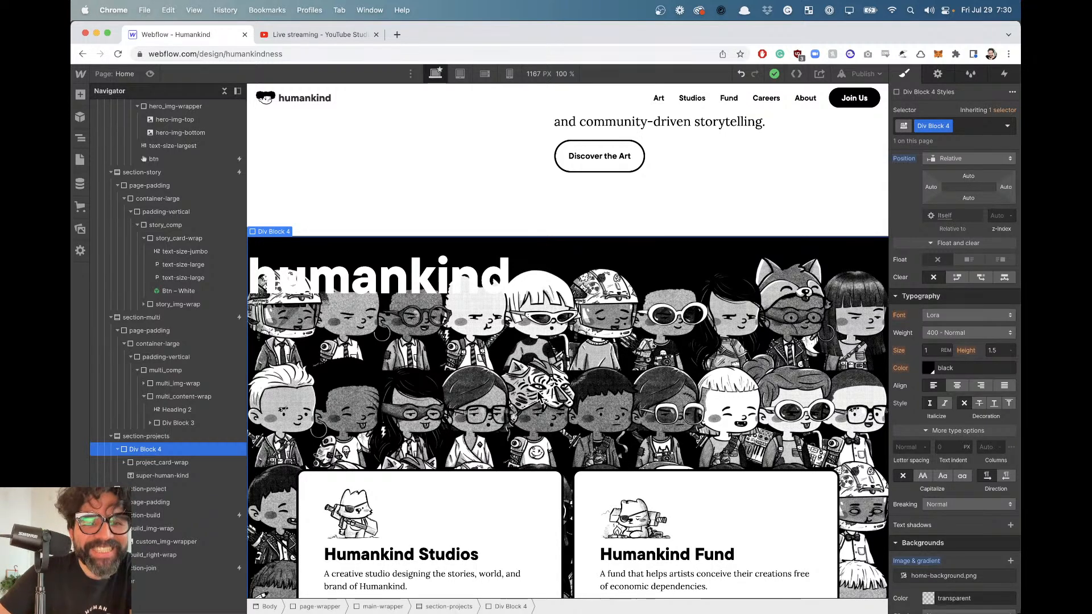
{"action": "left_click", "coordinate": [176, 476]}
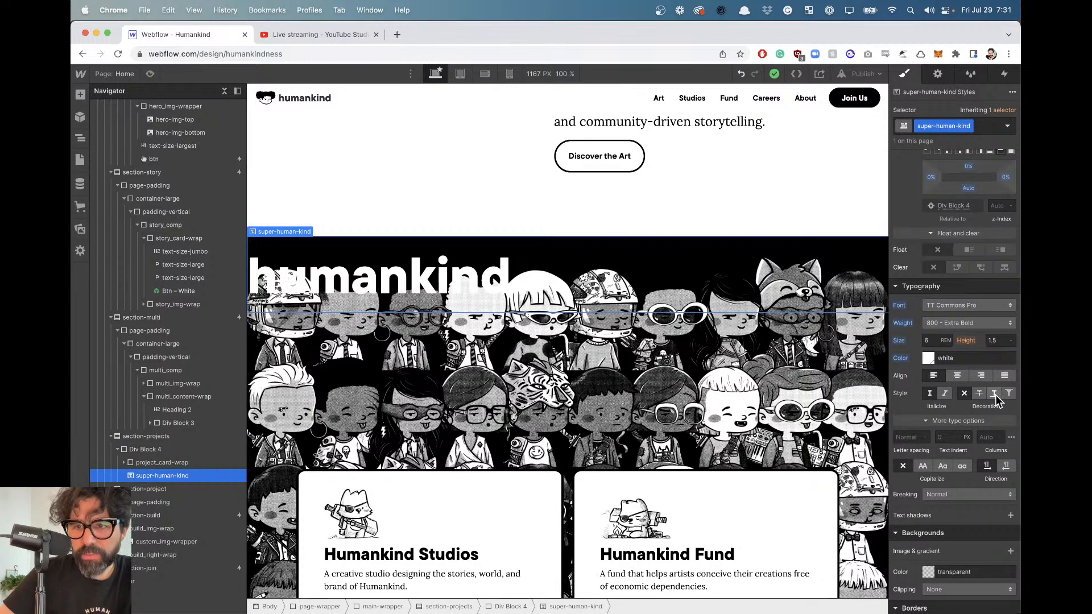
{"action": "scroll", "coordinate": [1003, 353], "scroll_direction": "up", "scroll_amount": 5}
{"action": "scroll", "coordinate": [997, 353], "scroll_direction": "down", "scroll_amount": 3}
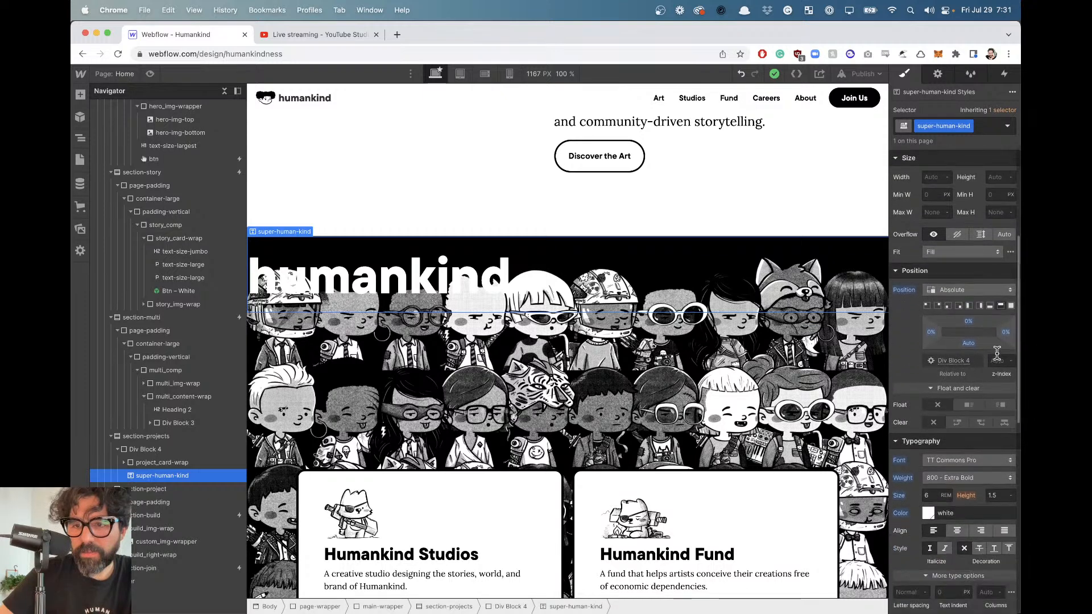
{"action": "left_click", "coordinate": [998, 360]}
{"action": "type", "text": "-1"}
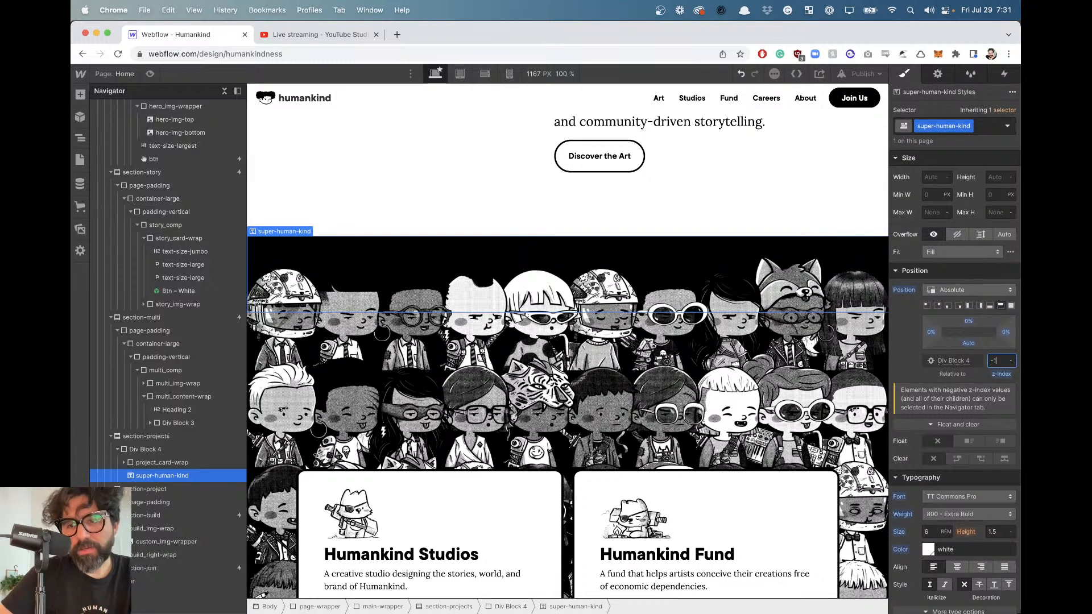
{"action": "key", "text": "Up"}
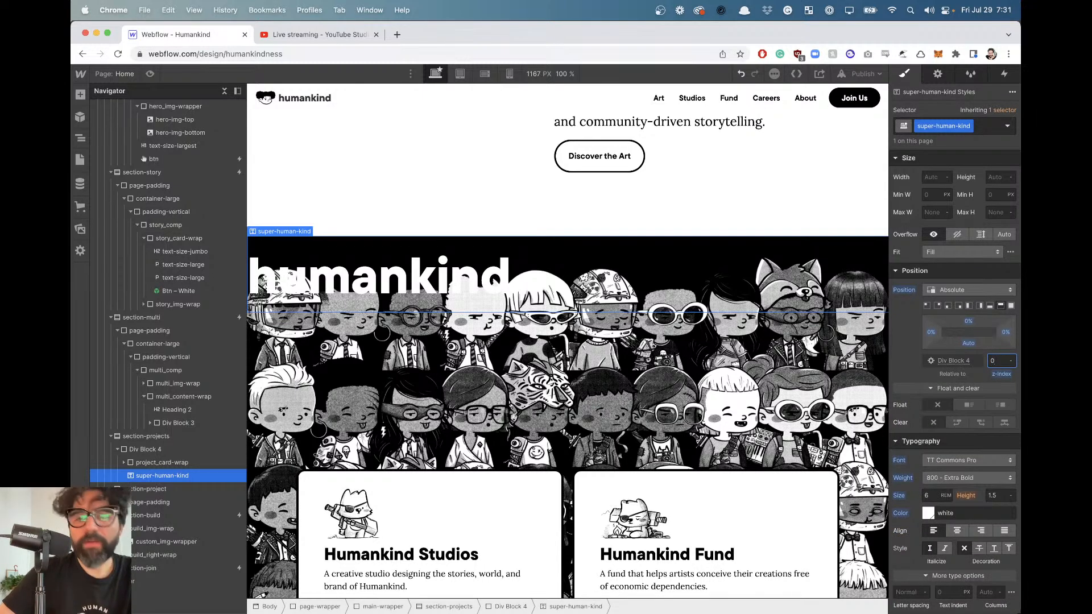
{"action": "key", "text": "Down"}
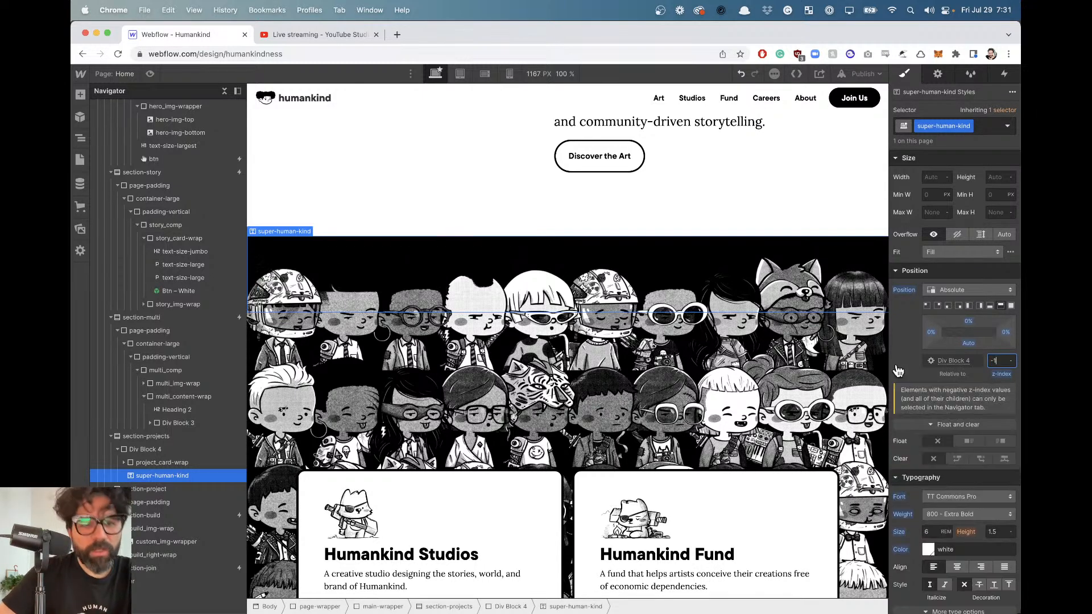
Rename the Div Block 4 class in section-projects to collection-bg.
{"action": "left_click", "coordinate": [193, 450]}
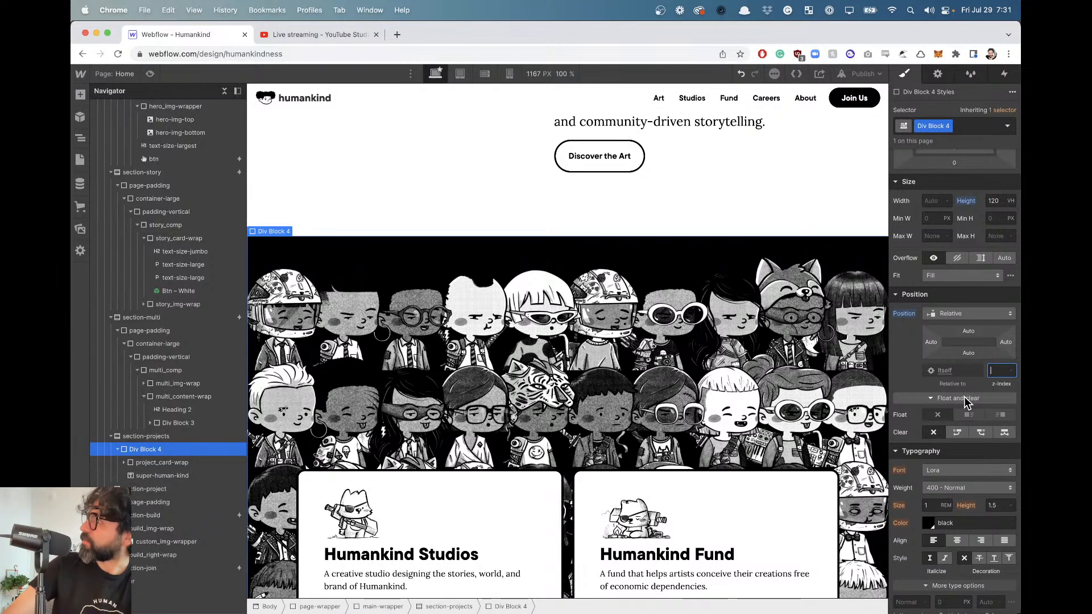
{"action": "scroll", "coordinate": [965, 398], "scroll_direction": "down", "scroll_amount": 10}
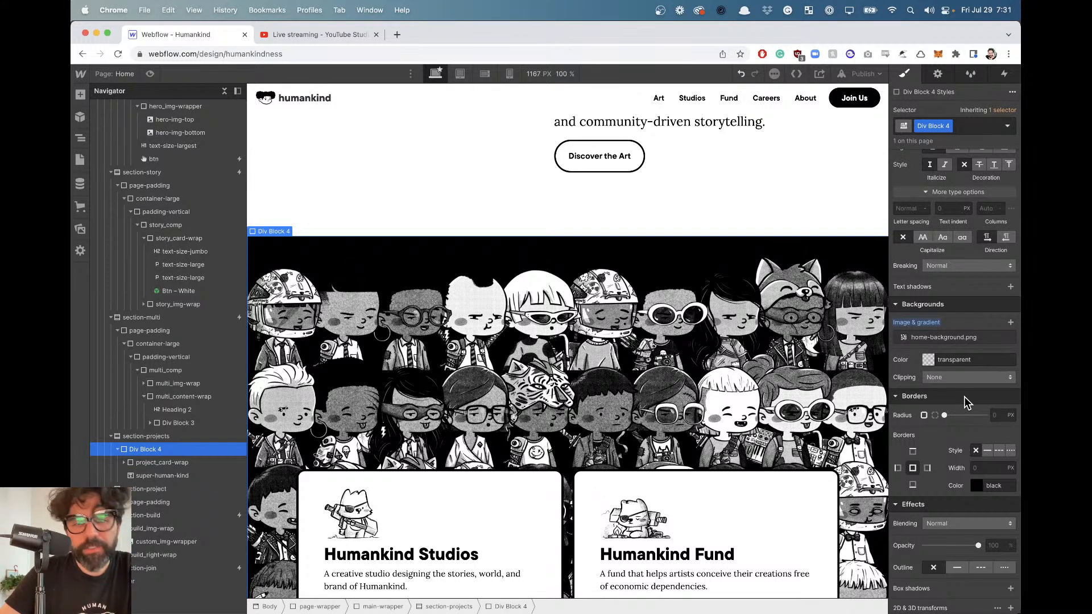
{"action": "scroll", "coordinate": [964, 397], "scroll_direction": "up", "scroll_amount": 1}
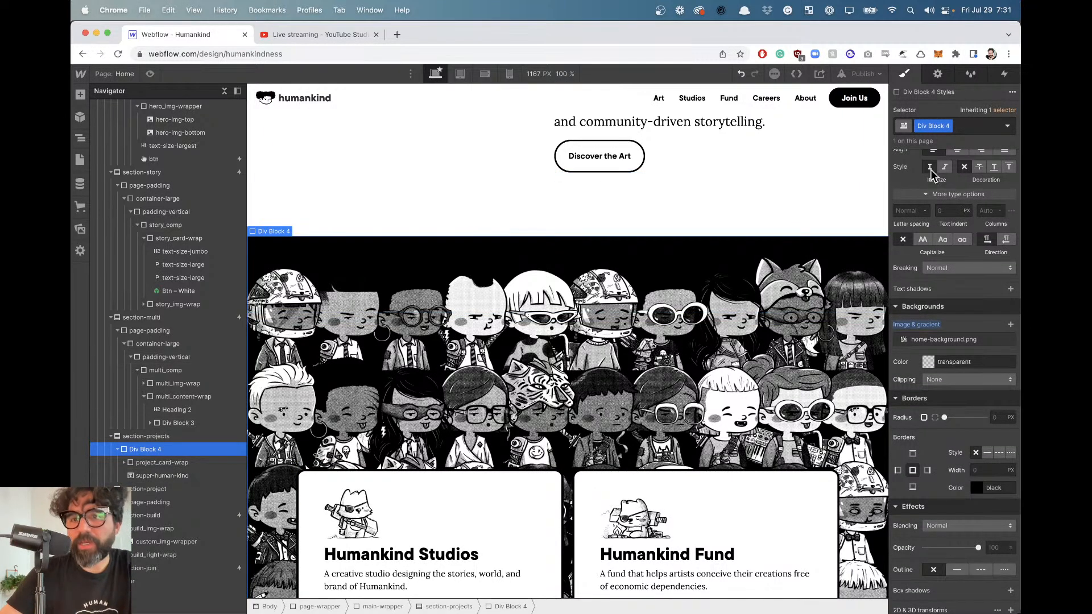
{"action": "left_click", "coordinate": [947, 127]}
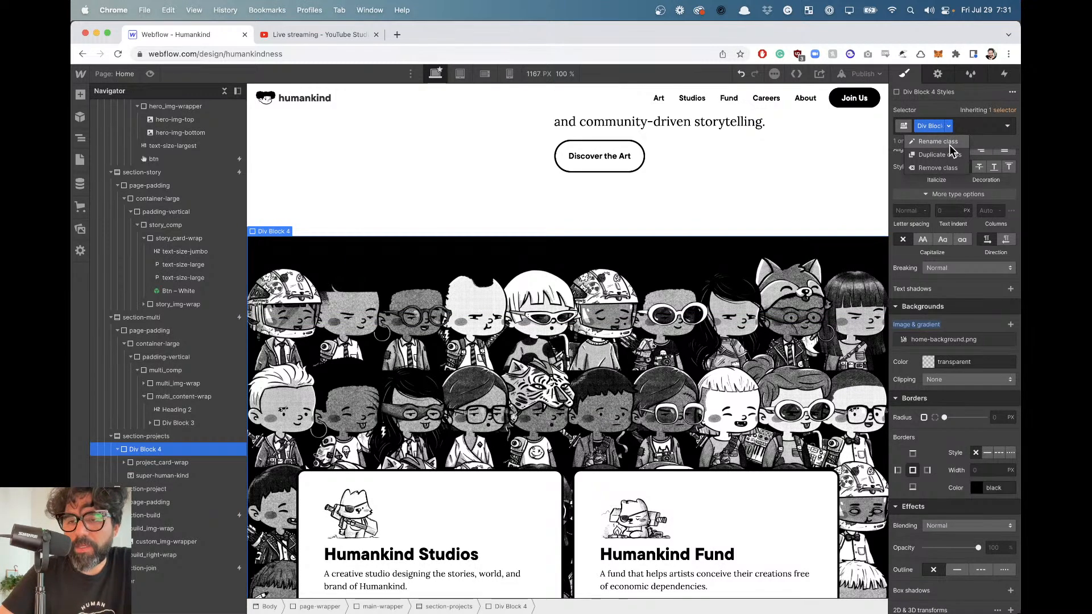
{"action": "left_click", "coordinate": [948, 142]}
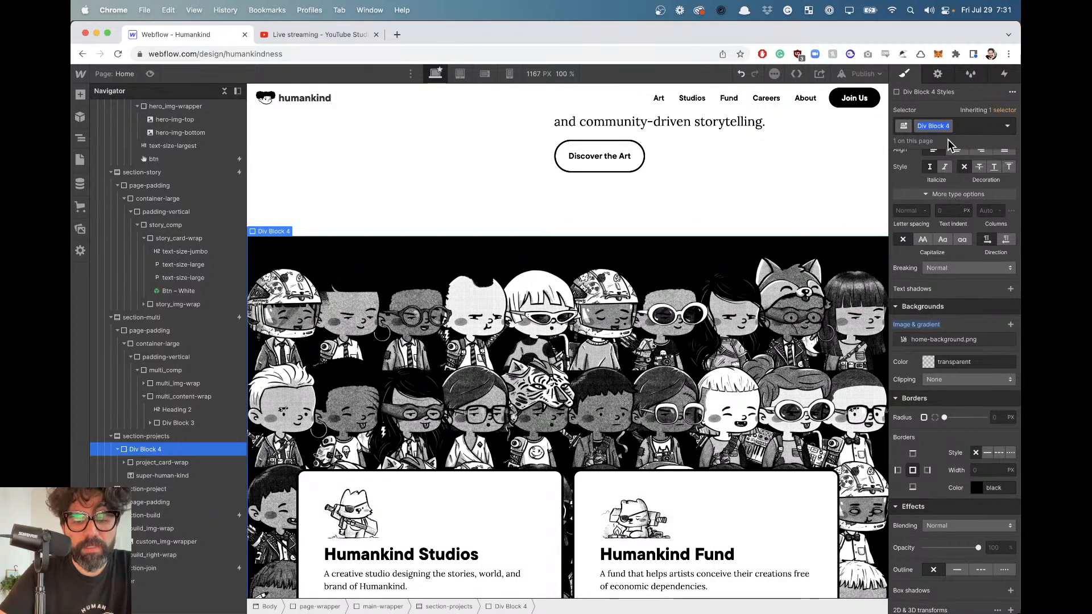
{"action": "type", "text": "collec"}
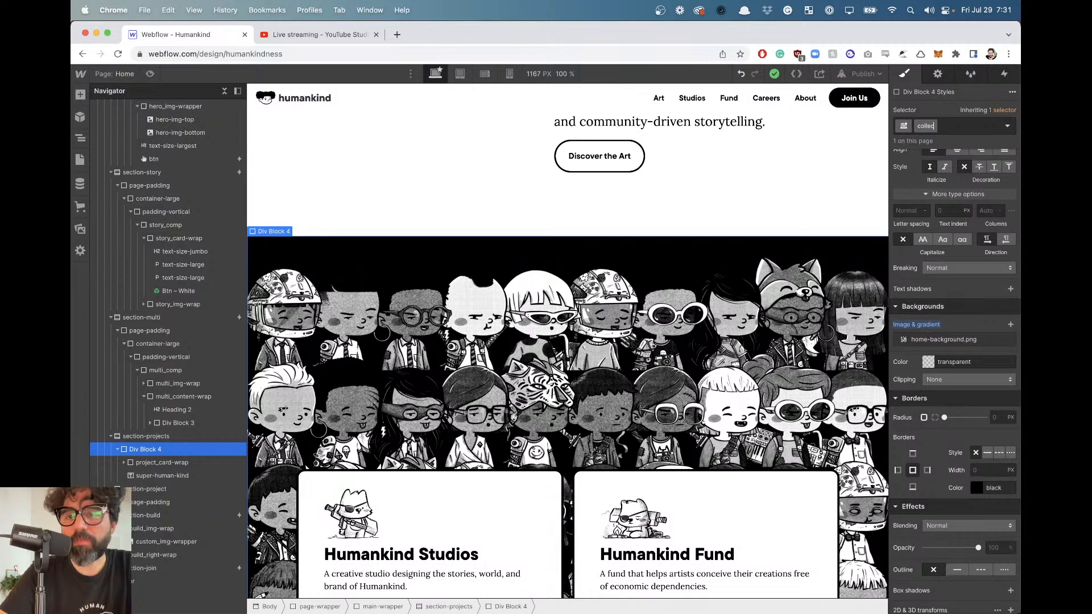
{"action": "type", "text": "tion-bg"}
{"action": "key", "text": "Return"}
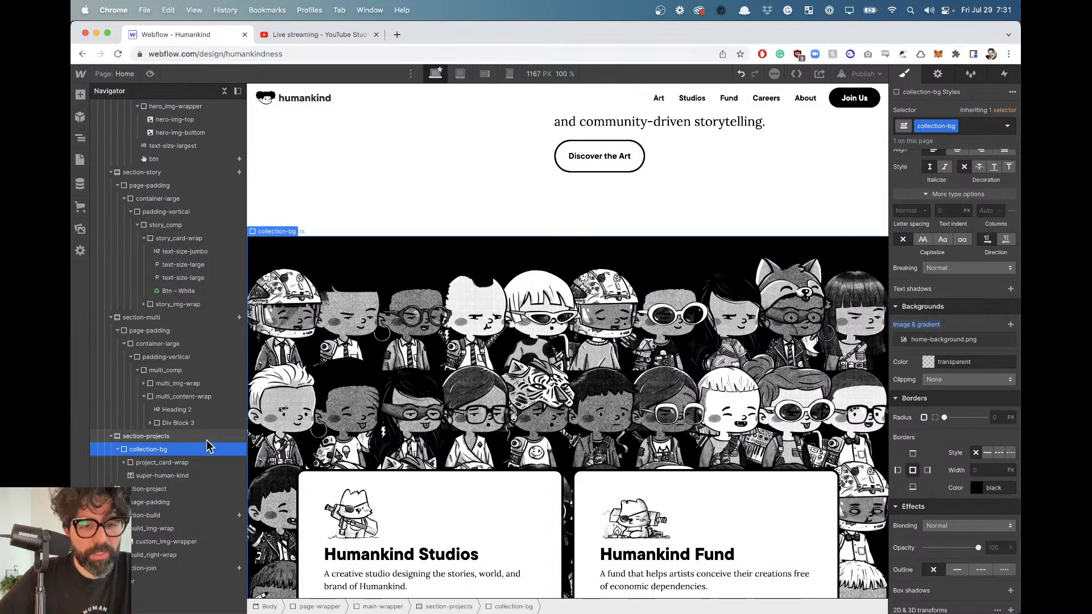
Add a div inside the collection-bg block and give it the existing collection-bg class.
{"action": "key", "text": "super+k"}
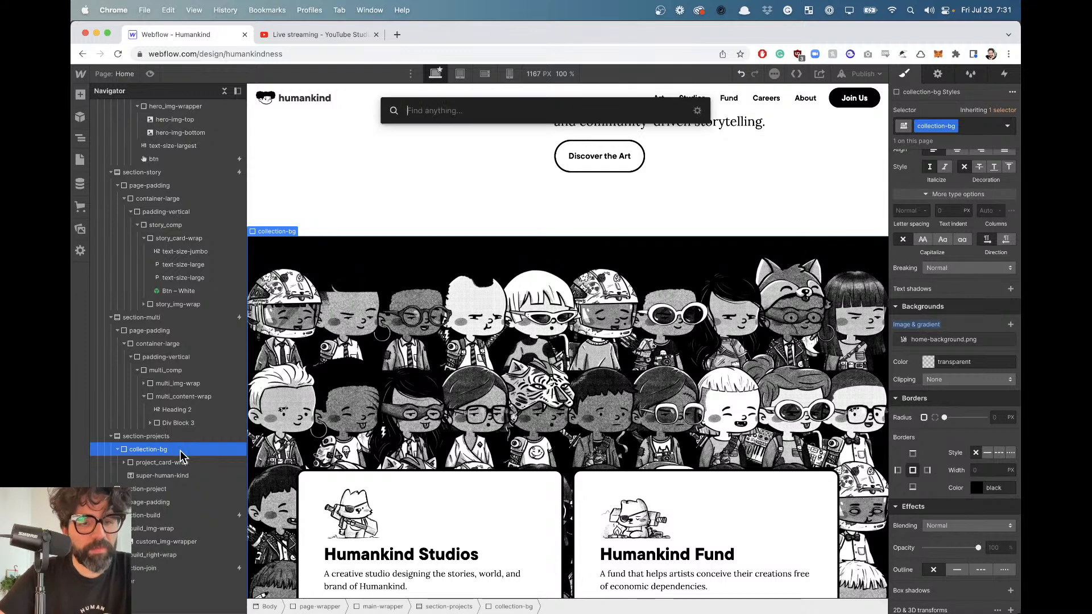
{"action": "type", "text": "div"}
{"action": "key", "text": "Return"}
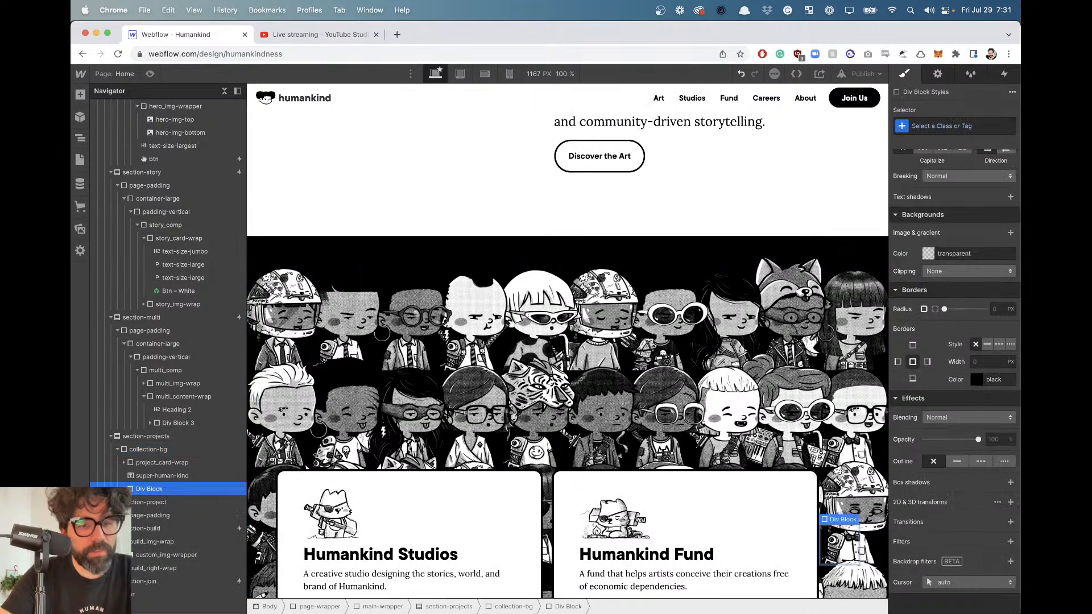
{"action": "key", "text": "super+Return"}
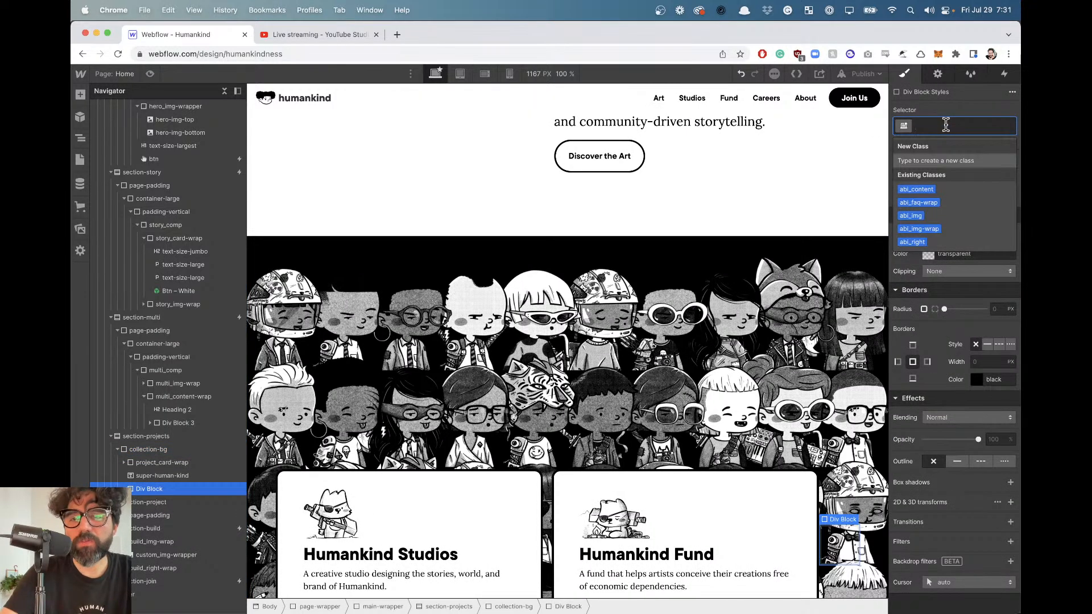
{"action": "type", "text": "collection"}
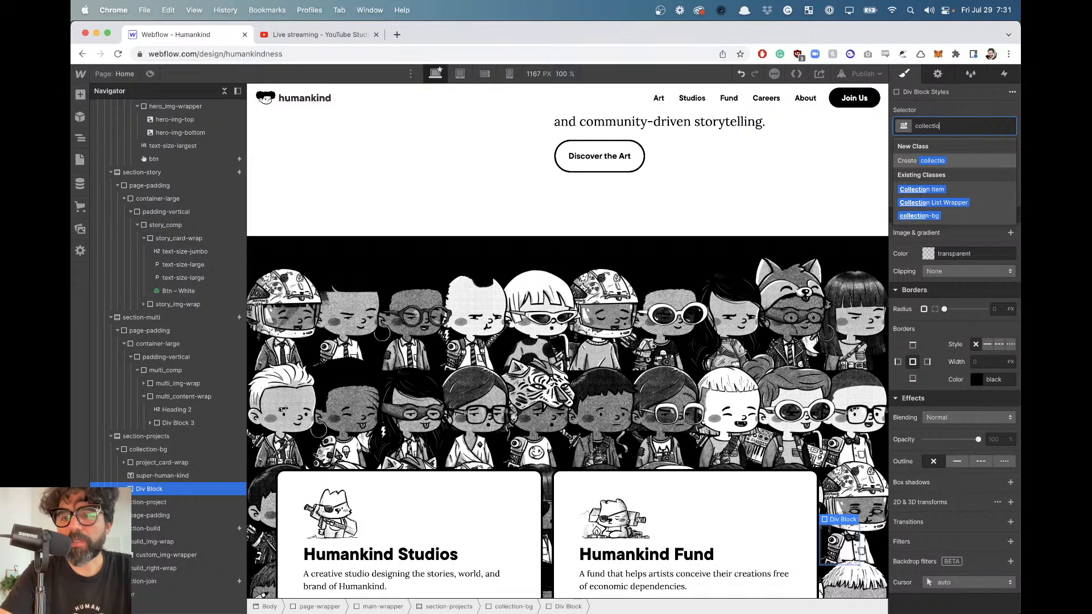
{"action": "left_click", "coordinate": [942, 217]}
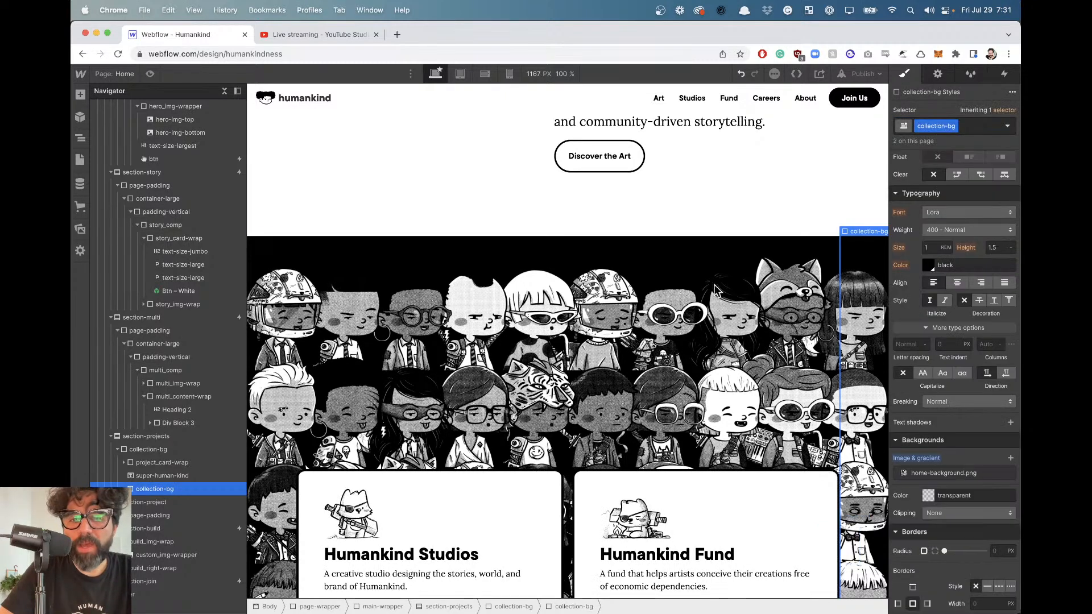
Duplicate the outer collection-bg block's class as collection-container and remove its home-background.png background image.
{"action": "scroll", "coordinate": [524, 404], "scroll_direction": "down", "scroll_amount": 5}
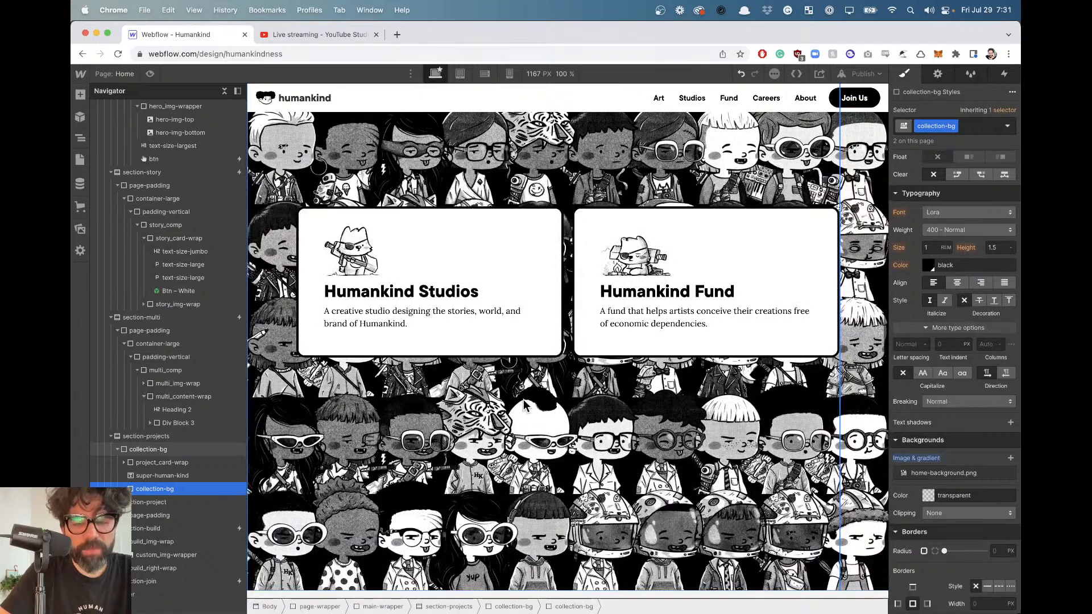
{"action": "scroll", "coordinate": [524, 404], "scroll_direction": "down", "scroll_amount": 1}
{"action": "scroll", "coordinate": [524, 403], "scroll_direction": "up", "scroll_amount": 2}
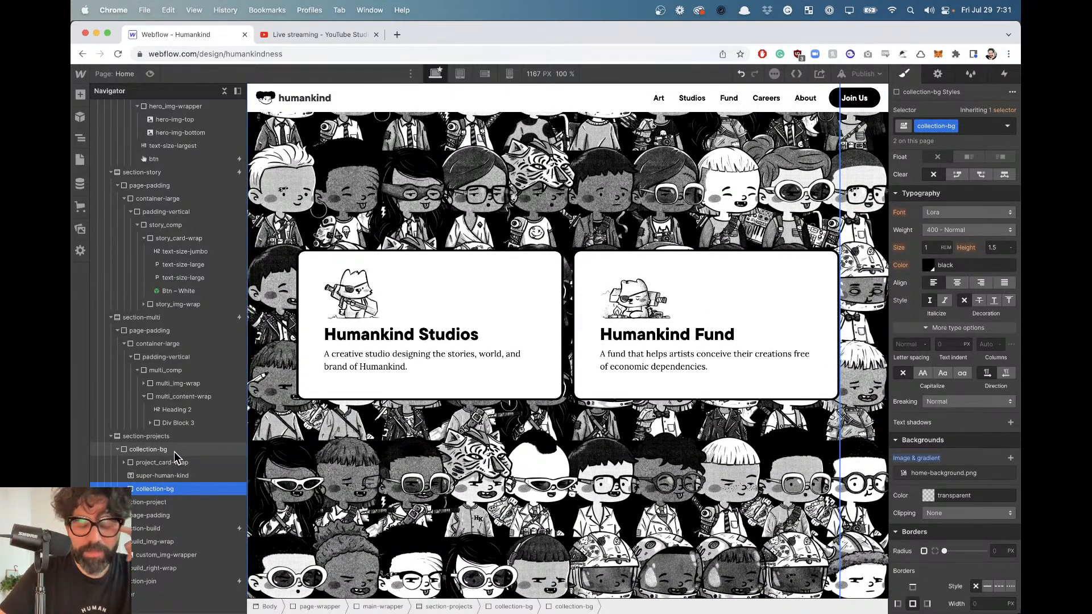
{"action": "left_click", "coordinate": [174, 449]}
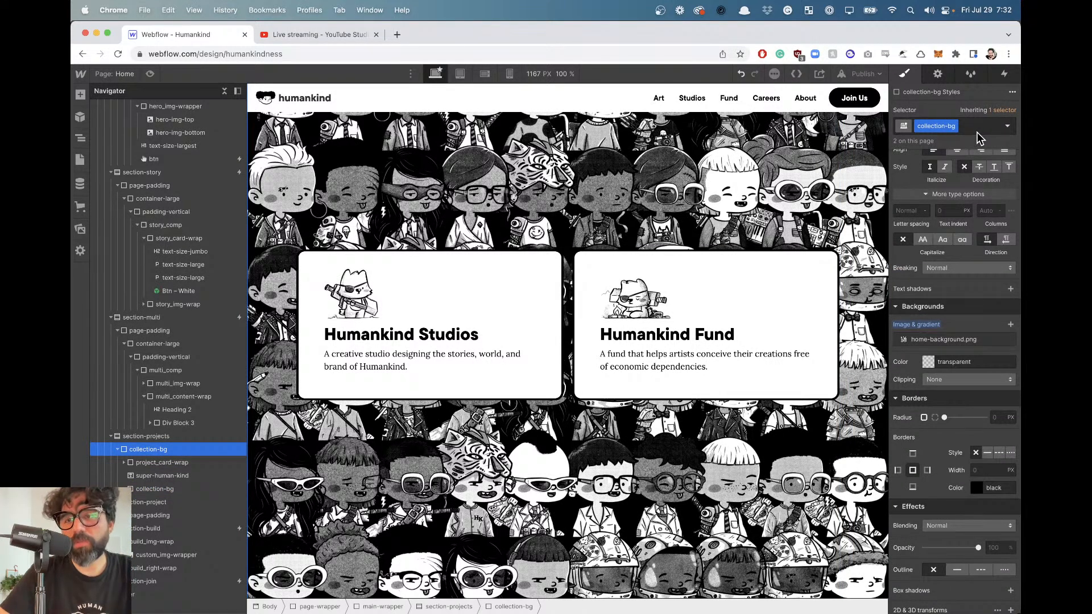
{"action": "left_click", "coordinate": [954, 125]}
{"action": "left_click", "coordinate": [957, 162]}
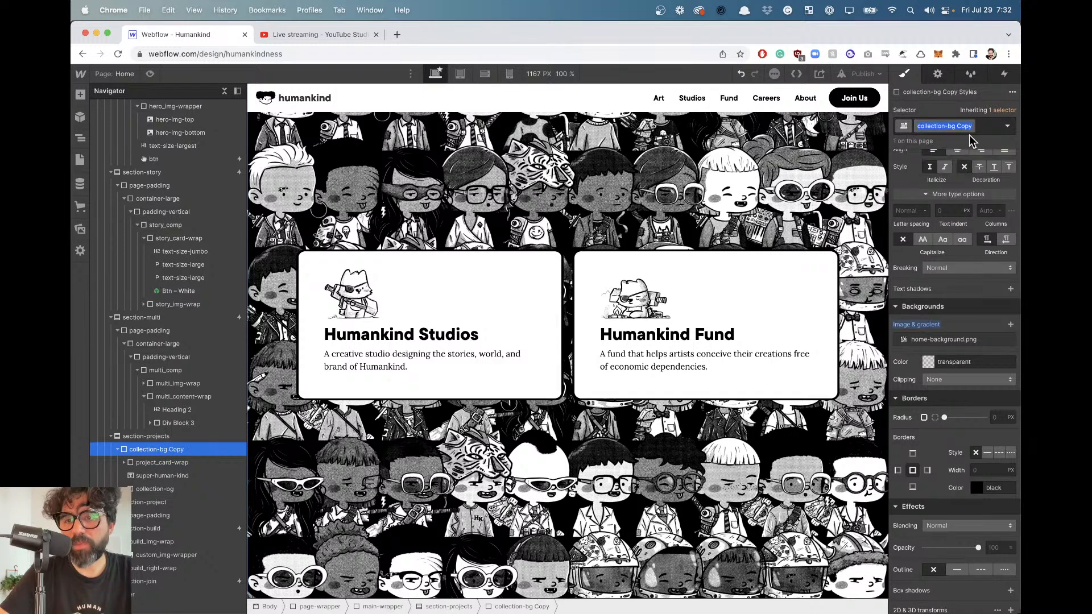
{"action": "key", "text": "BackSpace"}
{"action": "key", "text": "BackSpace"}
{"action": "key", "text": "BackSpace"}
{"action": "key", "text": "BackSpace"}
{"action": "key", "text": "BackSpace"}
{"action": "key", "text": "BackSpace"}
{"action": "key", "text": "BackSpace"}
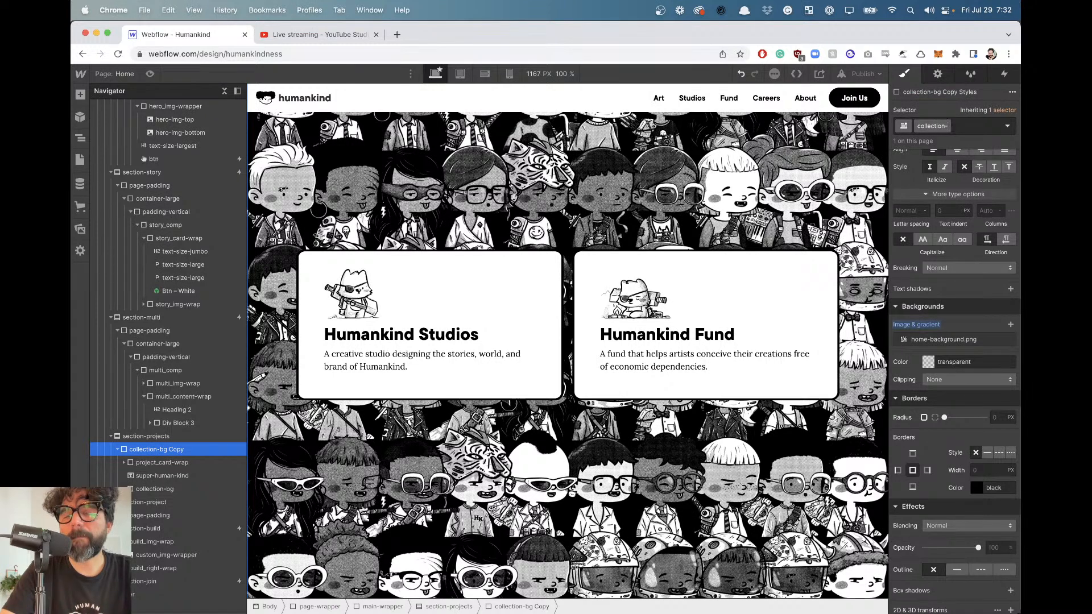
{"action": "type", "text": "container"}
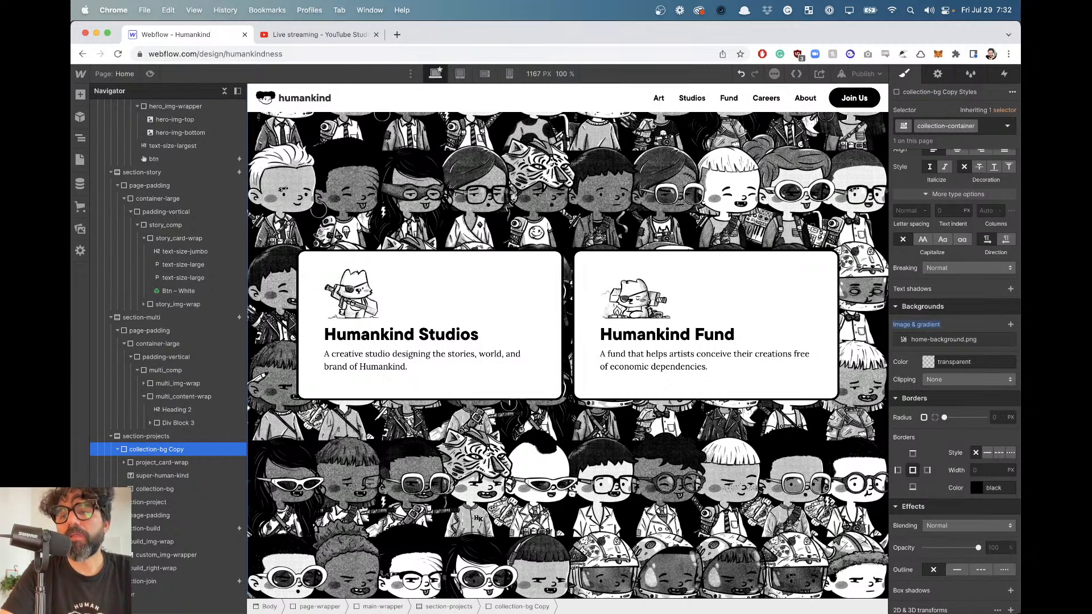
{"action": "key", "text": "Return"}
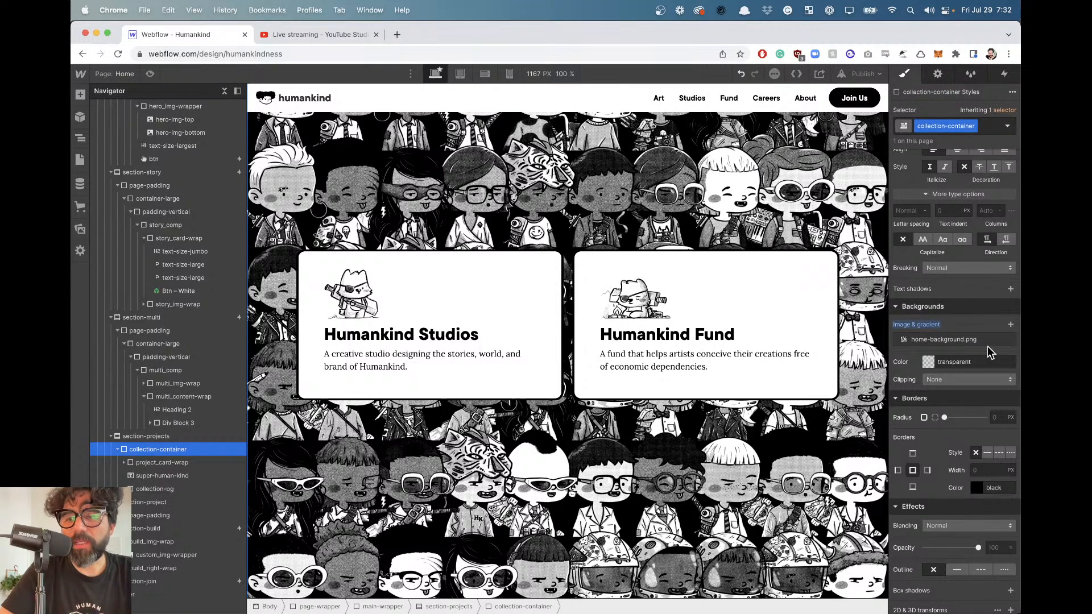
{"action": "left_click", "coordinate": [1010, 340]}
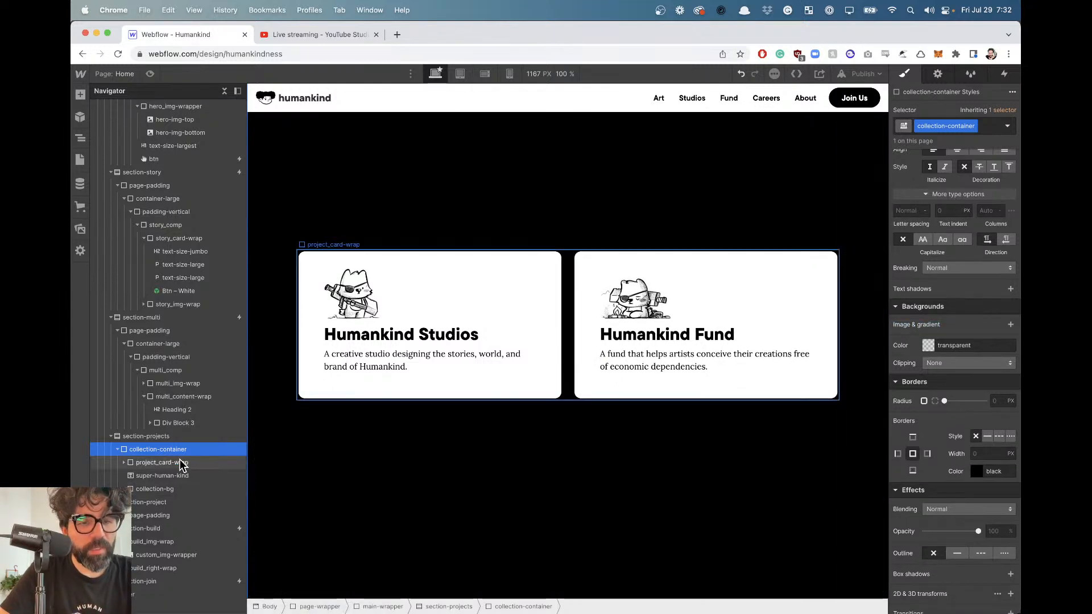
Position the inner collection-bg div absolutely at 0% on all four sides with a z-index of -1.
{"action": "left_click", "coordinate": [193, 491]}
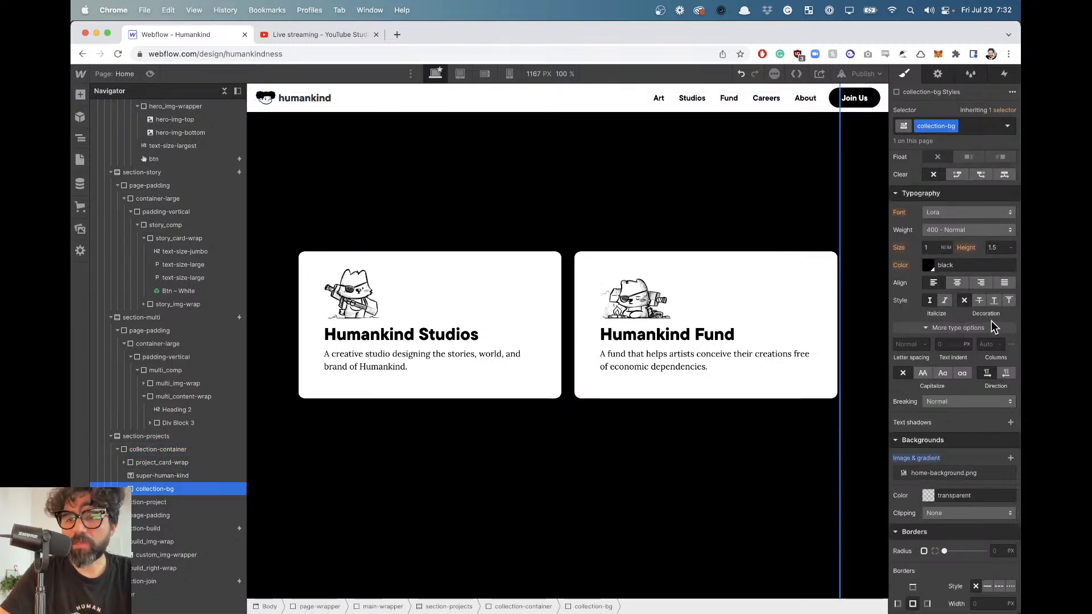
{"action": "scroll", "coordinate": [992, 327], "scroll_direction": "up", "scroll_amount": 5}
{"action": "left_click", "coordinate": [967, 277]}
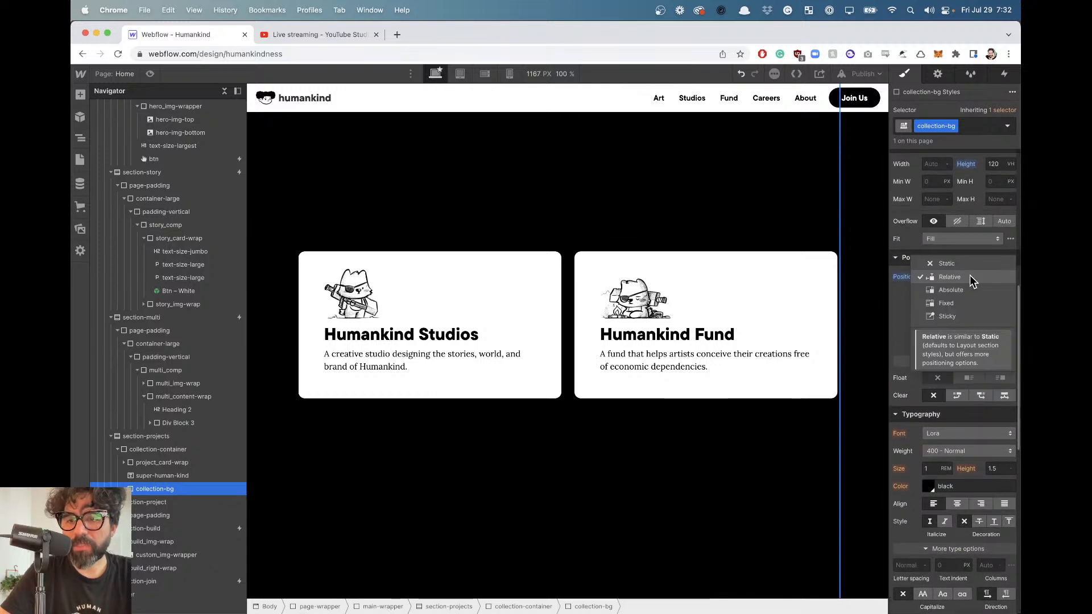
{"action": "left_click", "coordinate": [970, 290]}
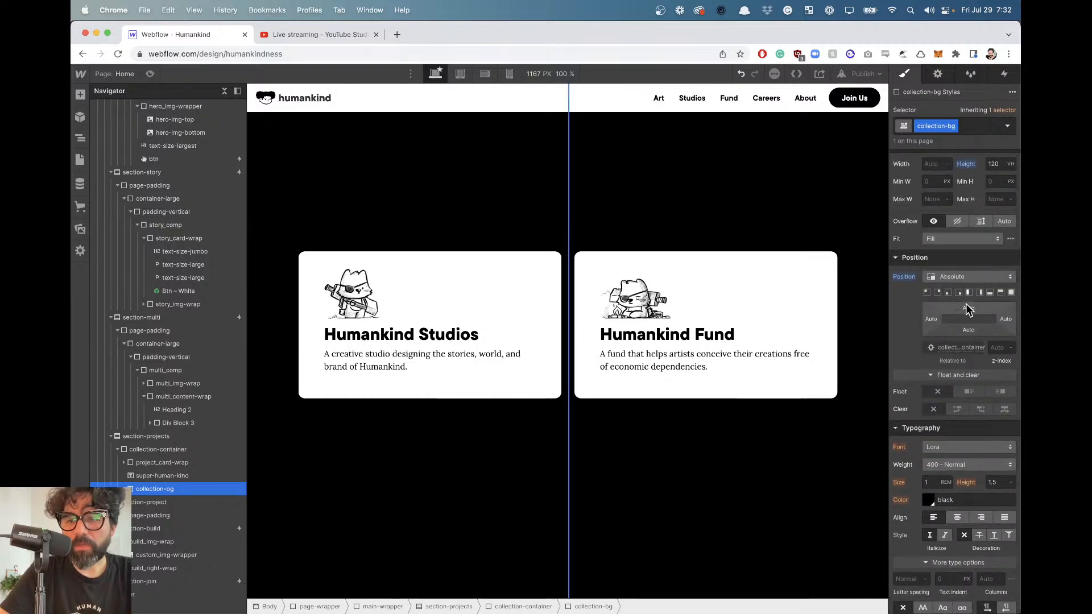
{"action": "left_click", "coordinate": [1011, 292]}
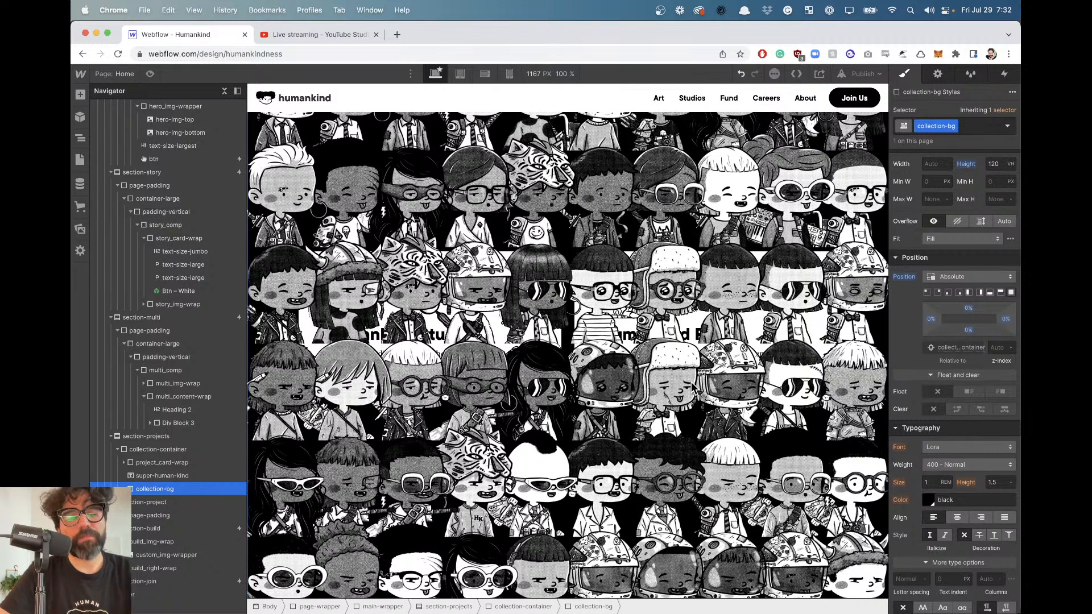
{"action": "left_click", "coordinate": [1001, 347]}
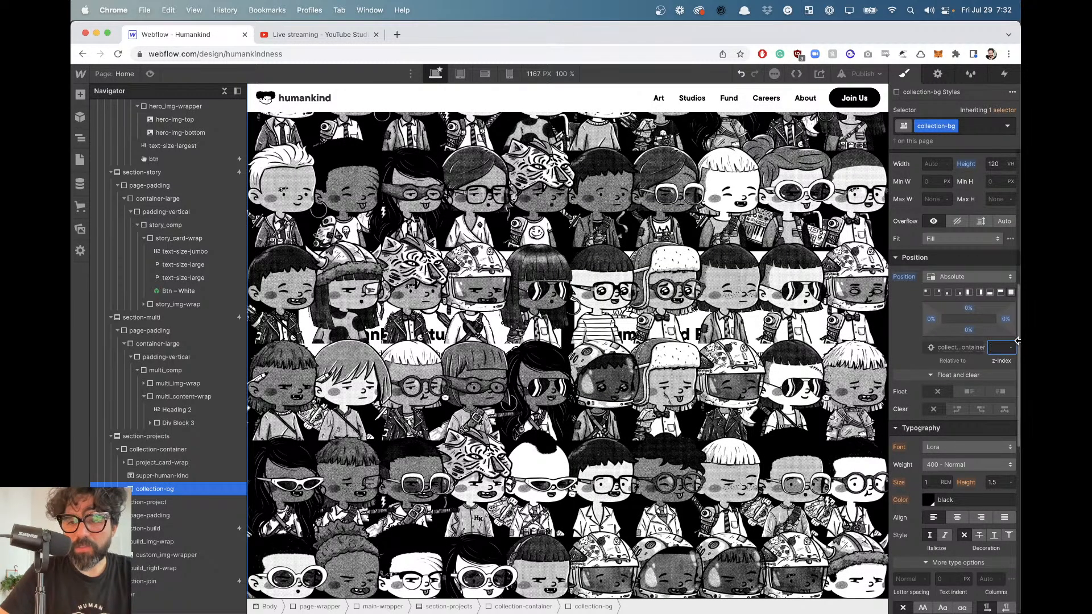
{"action": "type", "text": "-1"}
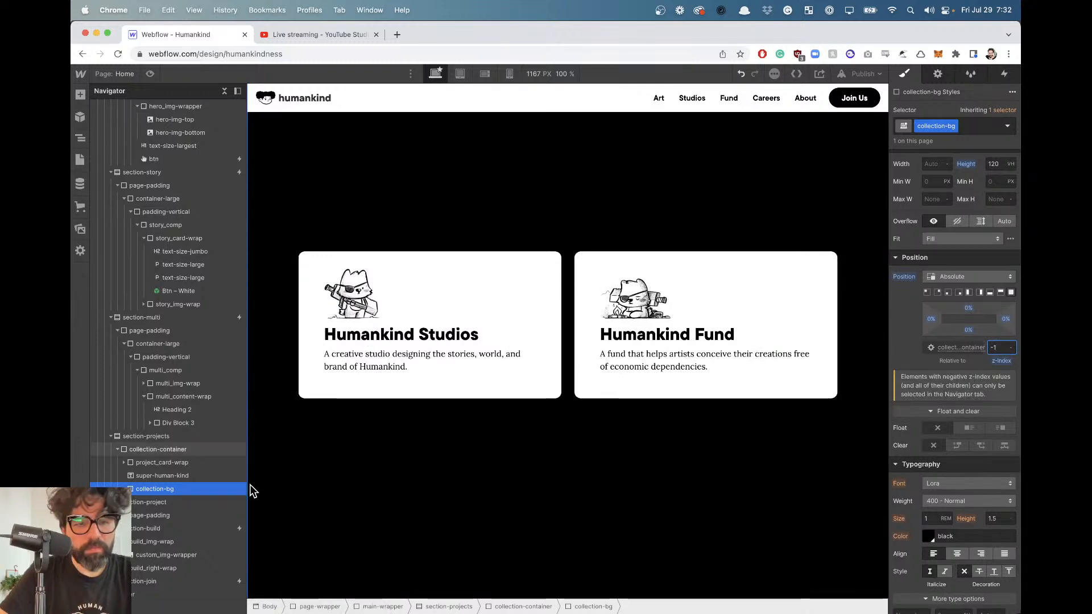
Set the z-index of collection-container to 1.
{"action": "left_click", "coordinate": [158, 449]}
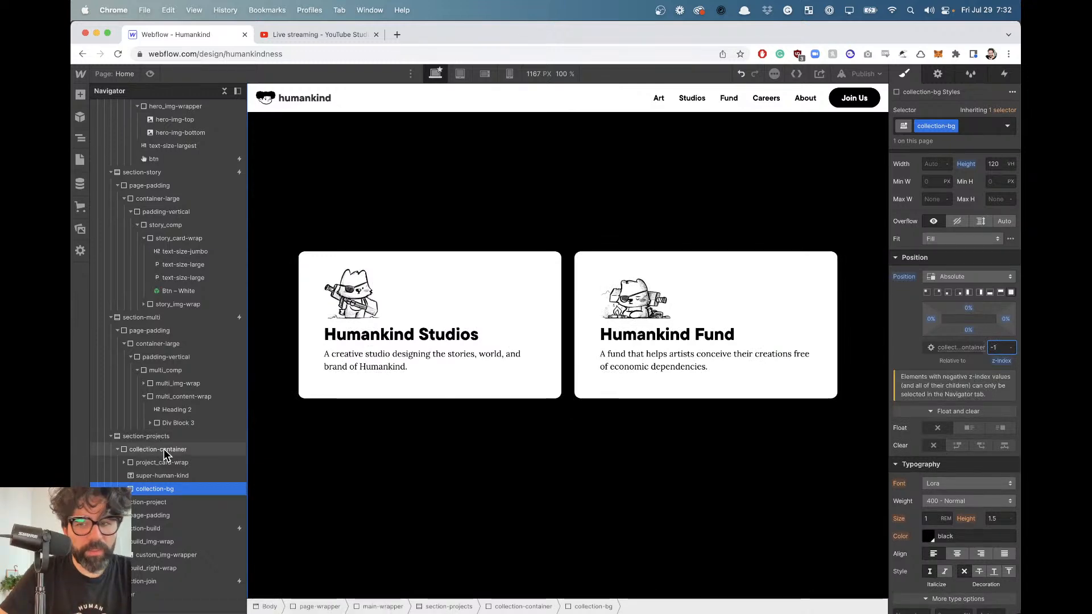
{"action": "left_click", "coordinate": [1000, 200]}
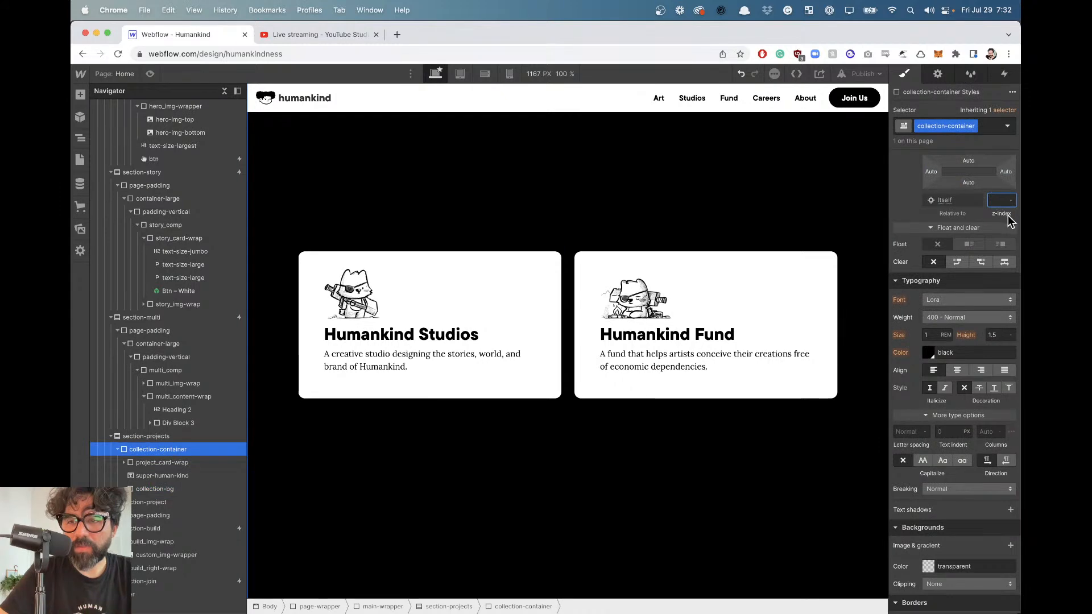
{"action": "scroll", "coordinate": [1008, 215], "scroll_direction": "up", "scroll_amount": 3}
{"action": "type", "text": "0"}
{"action": "key", "text": "BackSpace"}
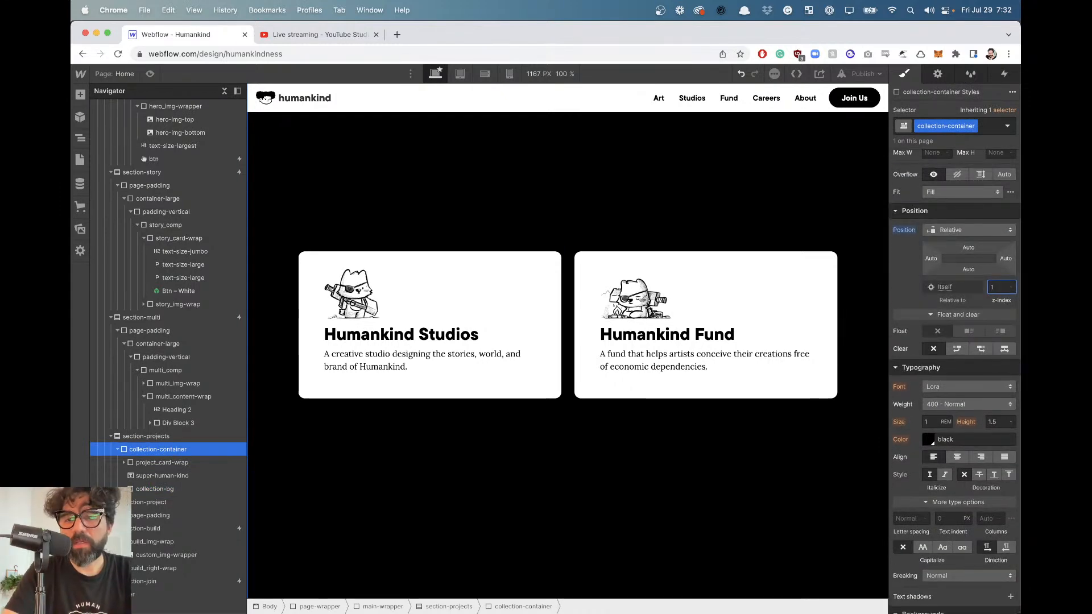
{"action": "type", "text": "1"}
{"action": "key", "text": "Return"}
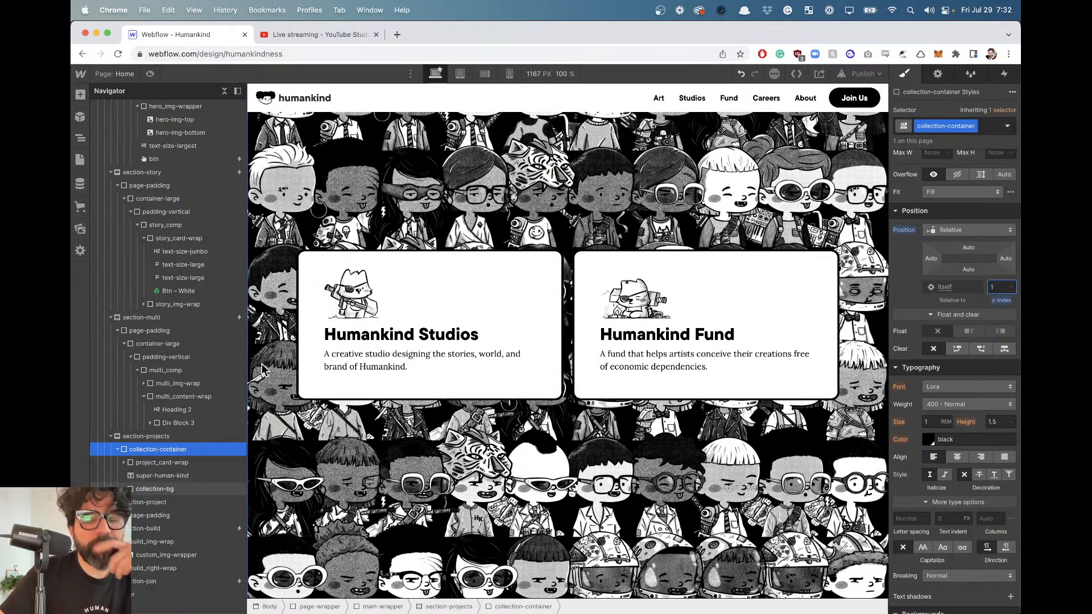
{"action": "scroll", "coordinate": [483, 458], "scroll_direction": "up", "scroll_amount": 3}
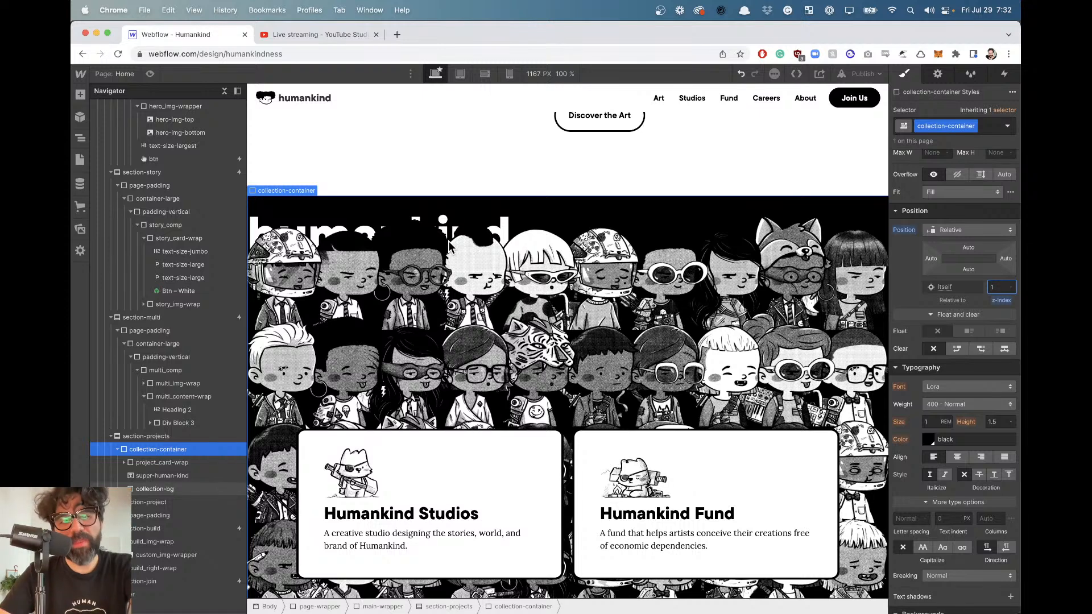
Check the z-index of super-human-kind and review the layout, position and background styles of collection-container.
{"action": "left_click", "coordinate": [184, 480]}
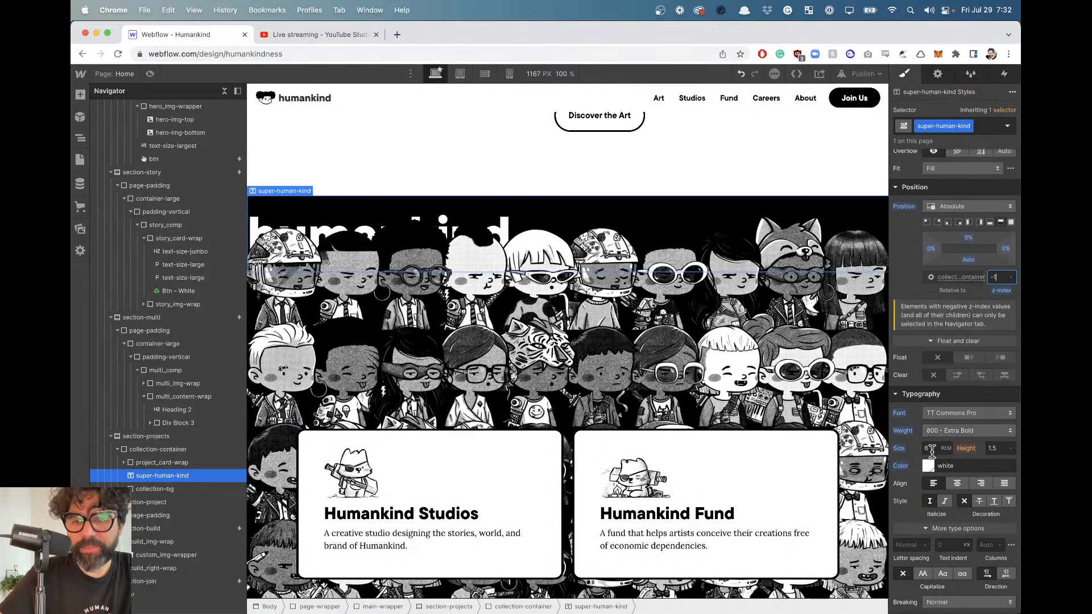
{"action": "type", "text": "-1"}
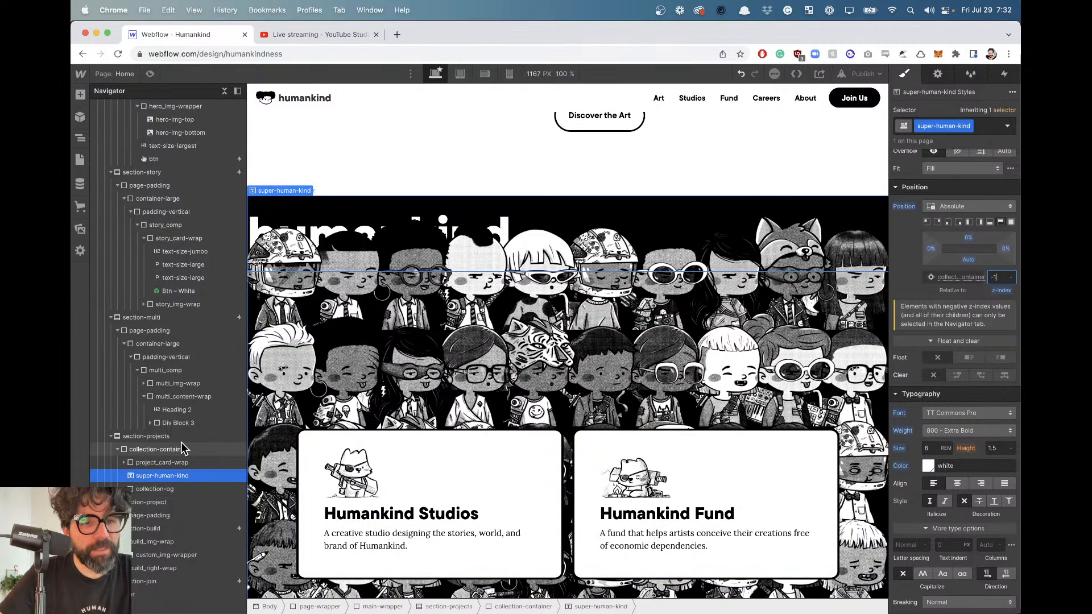
{"action": "left_click", "coordinate": [188, 449]}
{"action": "scroll", "coordinate": [970, 316], "scroll_direction": "up", "scroll_amount": 5}
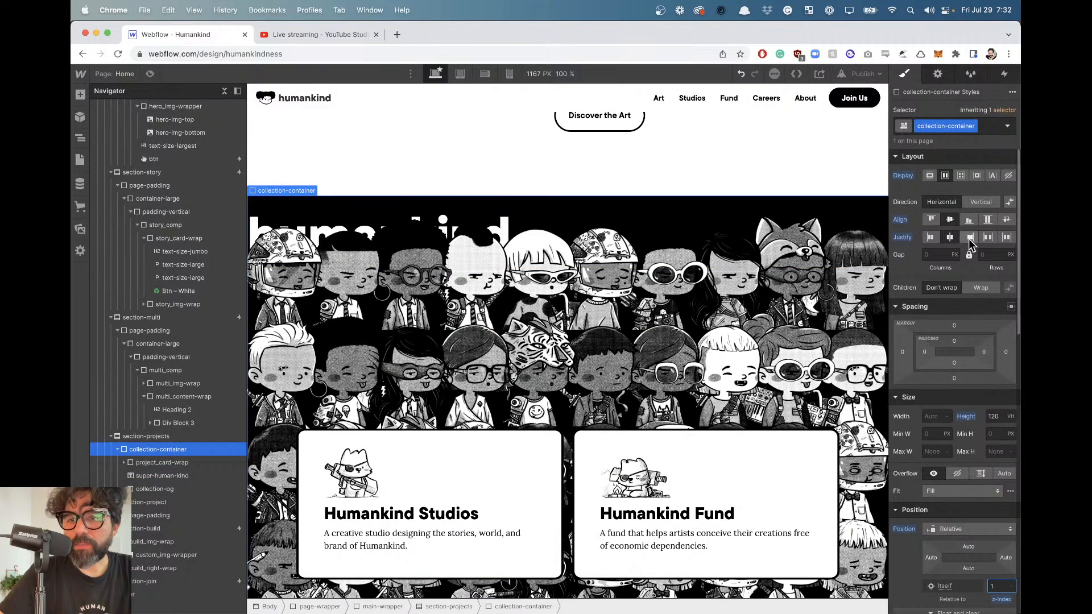
{"action": "scroll", "coordinate": [967, 370], "scroll_direction": "down", "scroll_amount": 10}
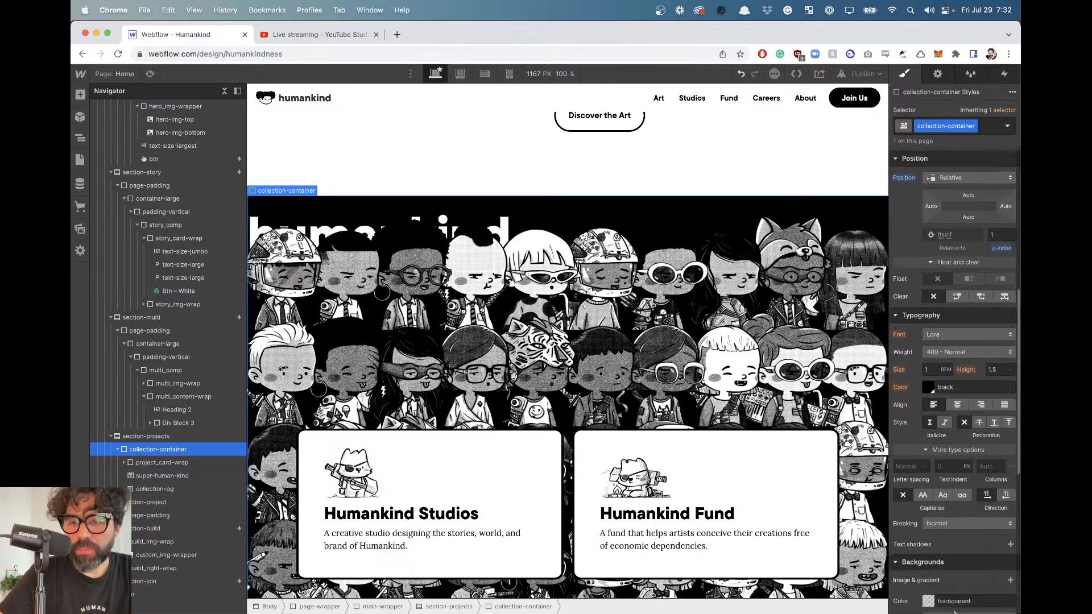
Center-align the text of collection-container and set the font size of super-human-kind to 18 vw.
{"action": "left_click", "coordinate": [957, 264]}
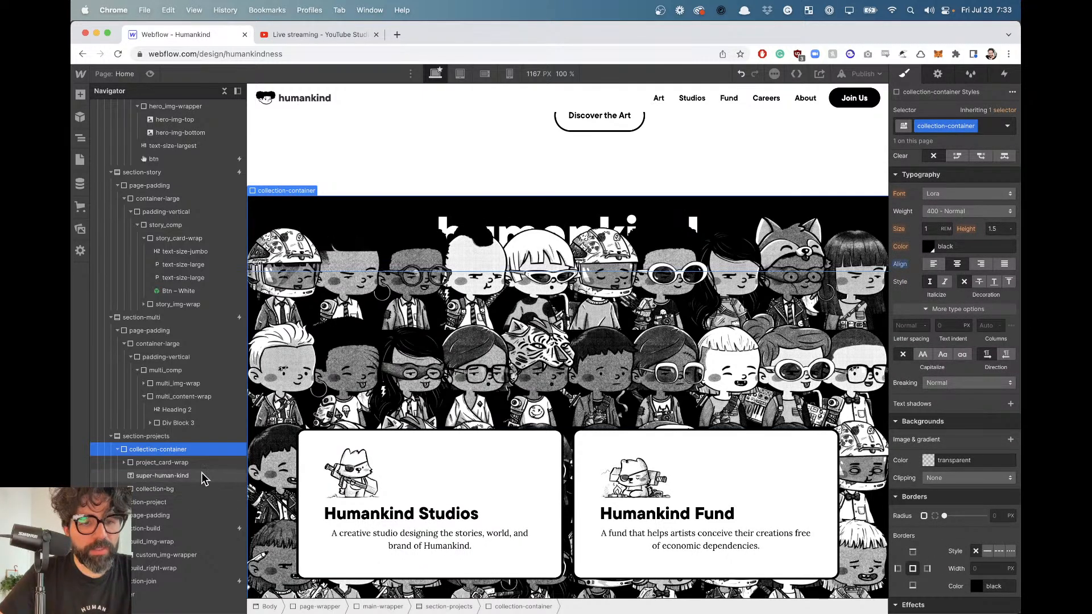
{"action": "left_click", "coordinate": [199, 476]}
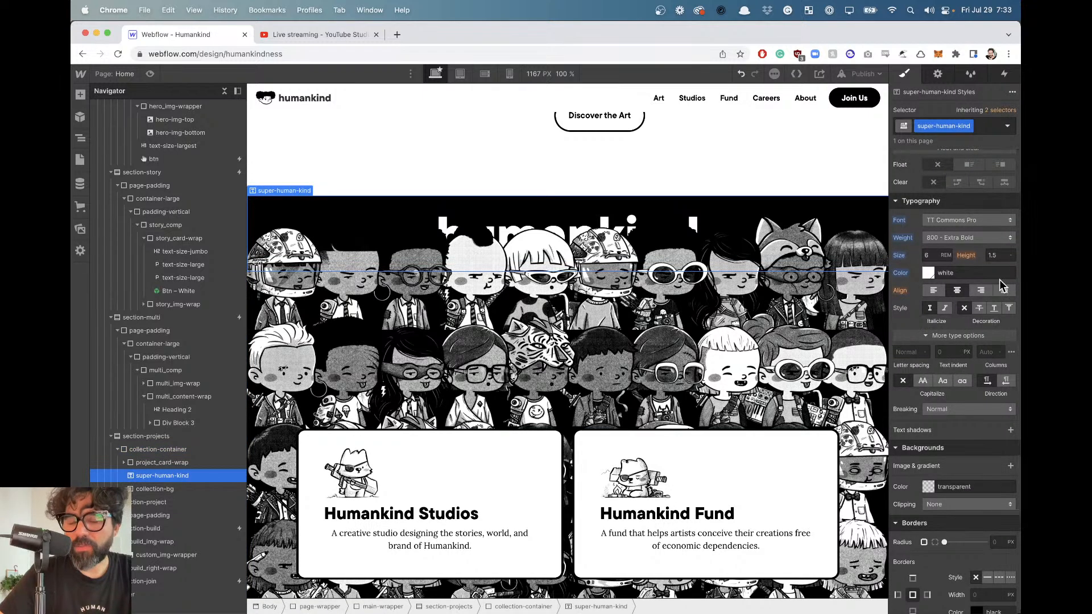
{"action": "scroll", "coordinate": [979, 292], "scroll_direction": "up", "scroll_amount": 4}
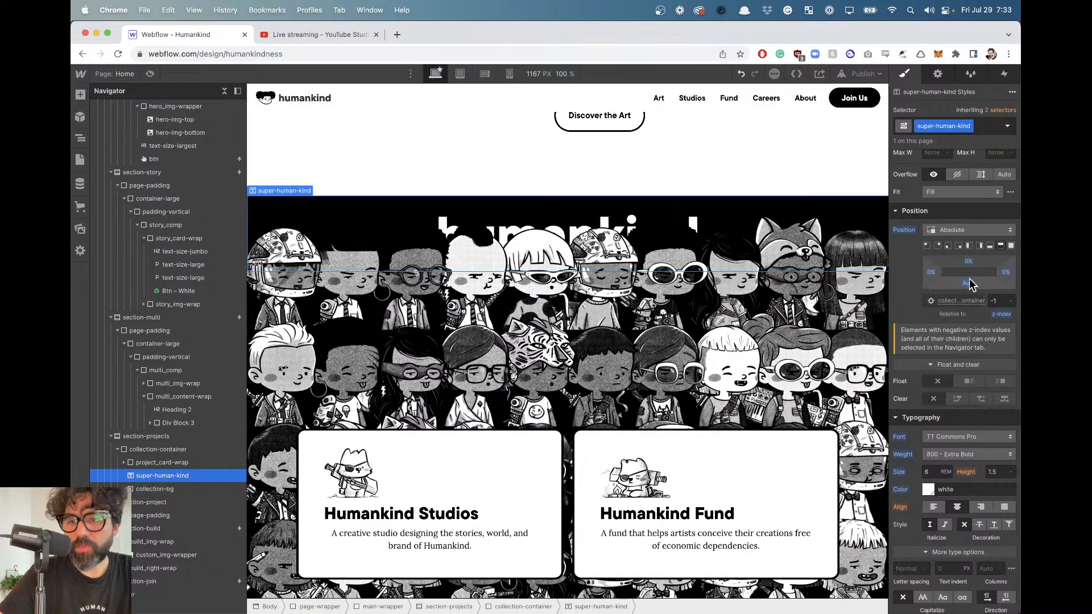
{"action": "scroll", "coordinate": [961, 422], "scroll_direction": "down", "scroll_amount": 1}
{"action": "left_click", "coordinate": [938, 417]}
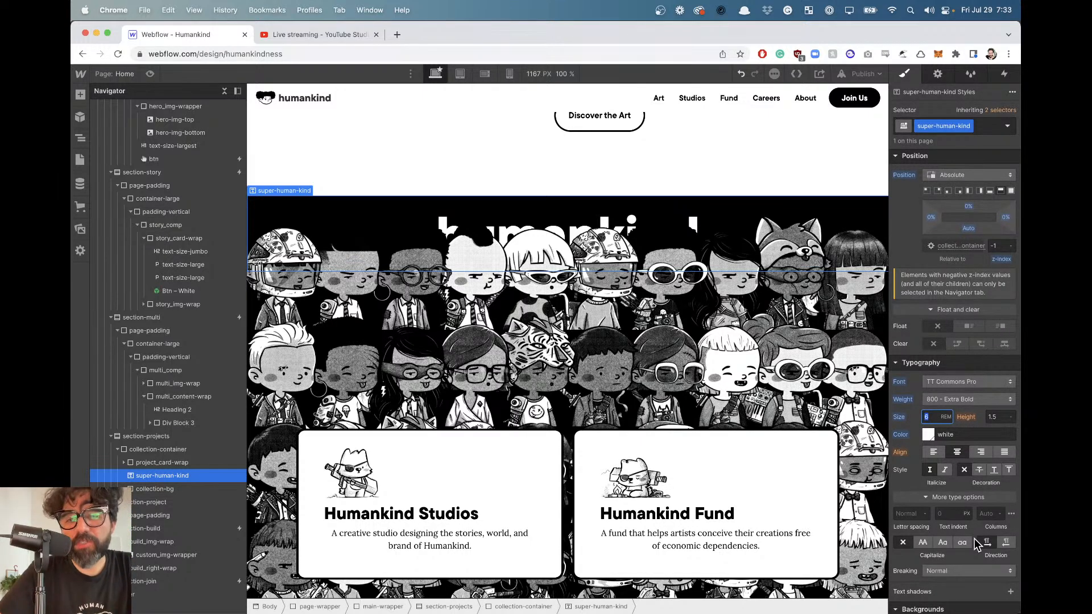
{"action": "type", "text": "11"}
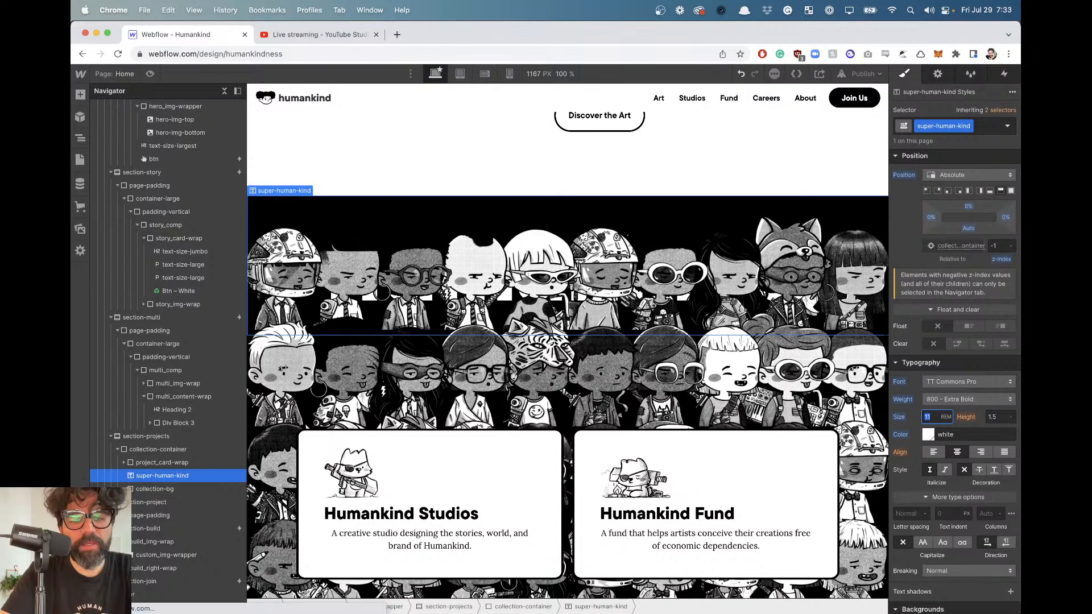
{"action": "type", "text": "15"}
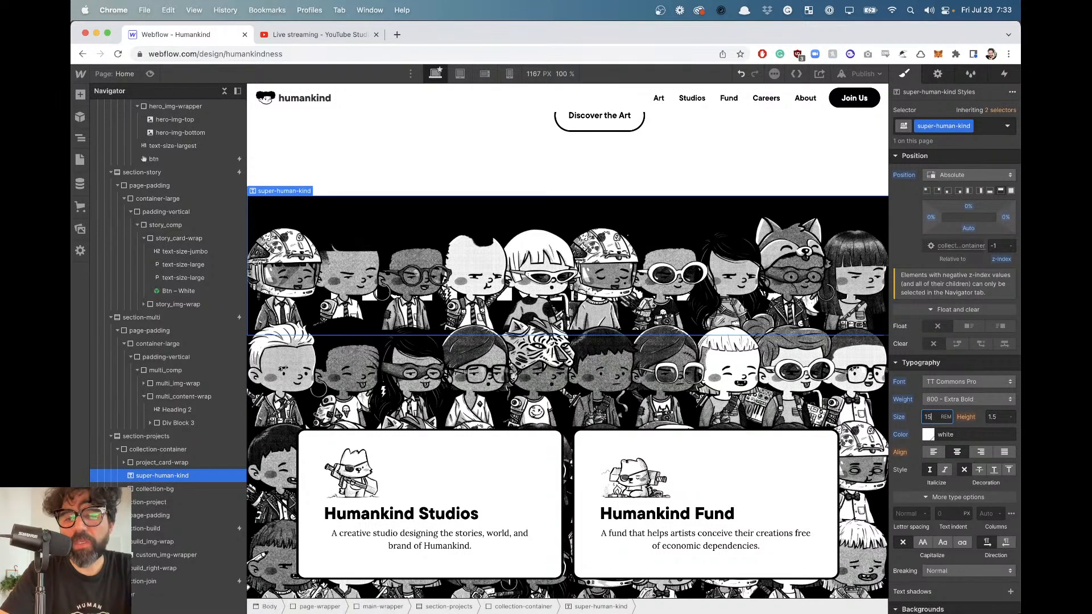
{"action": "type", "text": "vw"}
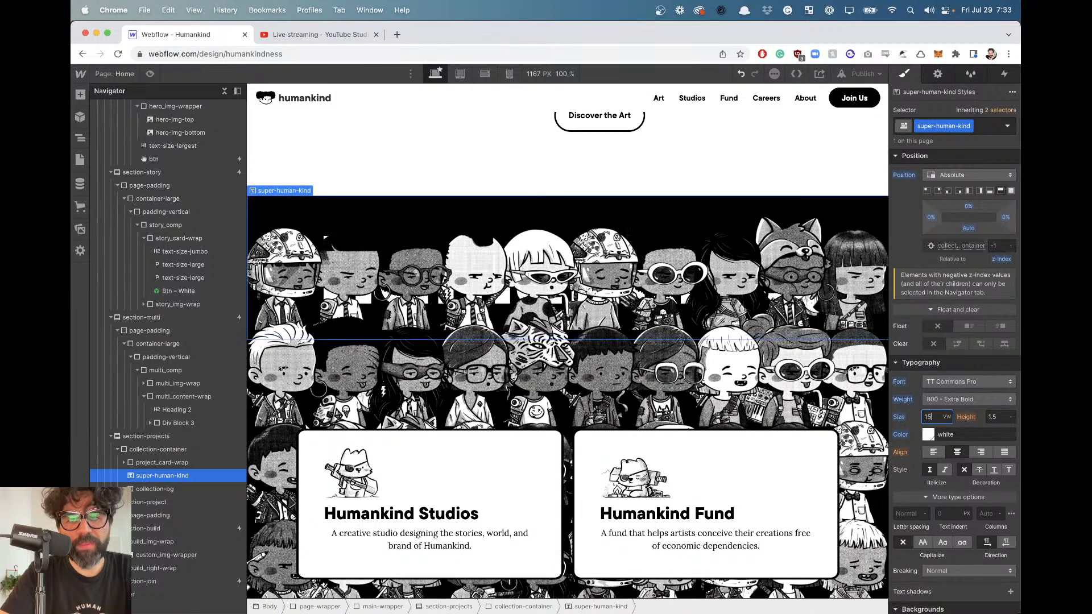
{"action": "key", "text": "BackSpace"}
{"action": "type", "text": "9"}
{"action": "key", "text": "BackSpace"}
{"action": "type", "text": "8"}
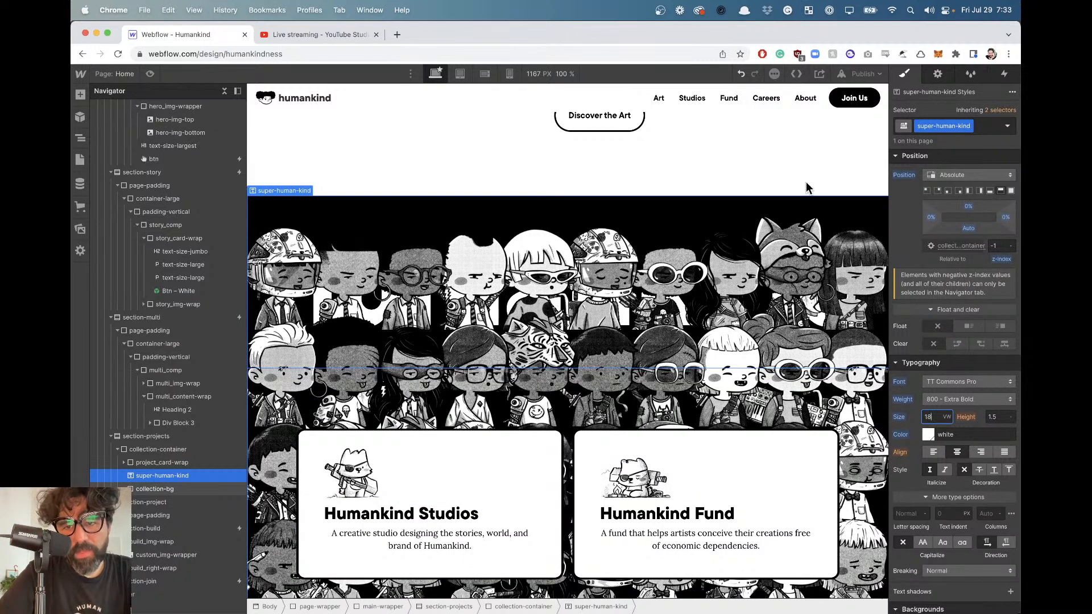
Offset the relatively positioned collection-container 80 px from the top.
{"action": "left_click", "coordinate": [217, 489]}
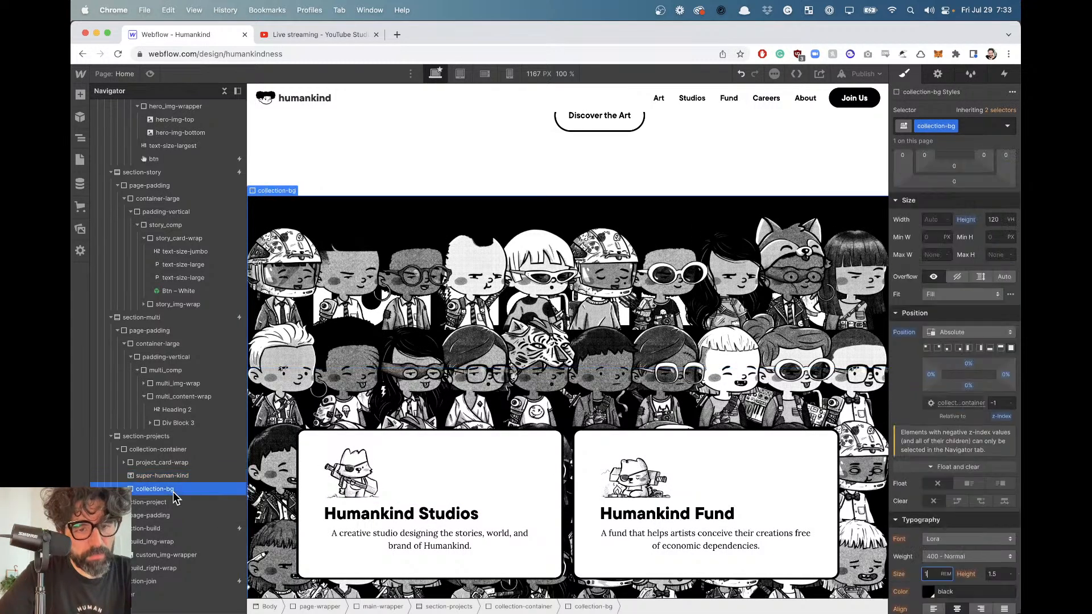
{"action": "left_click", "coordinate": [193, 450]}
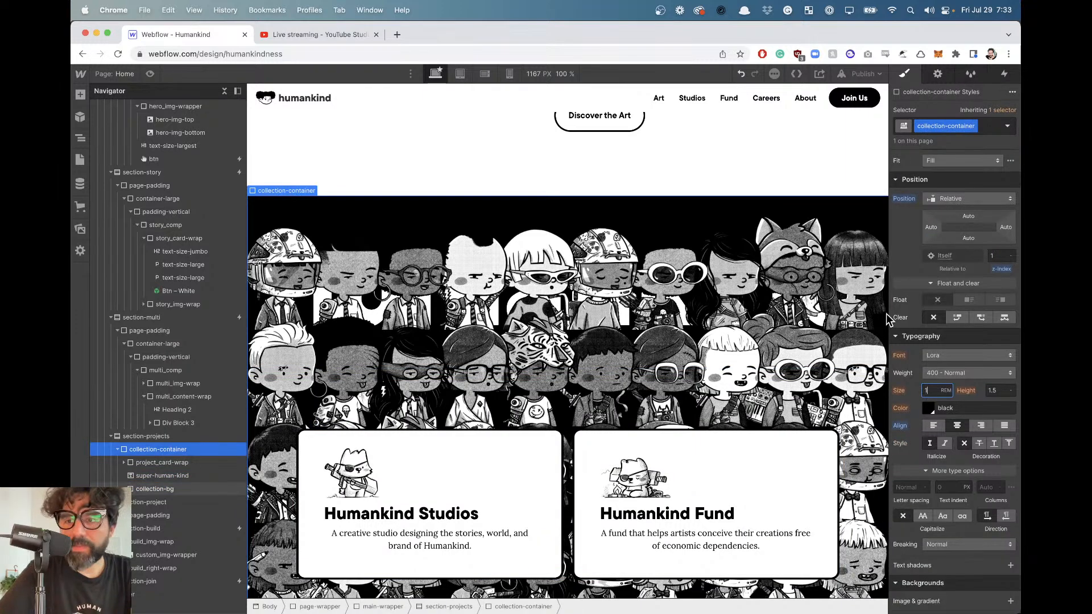
{"action": "scroll", "coordinate": [991, 278], "scroll_direction": "up", "scroll_amount": 3}
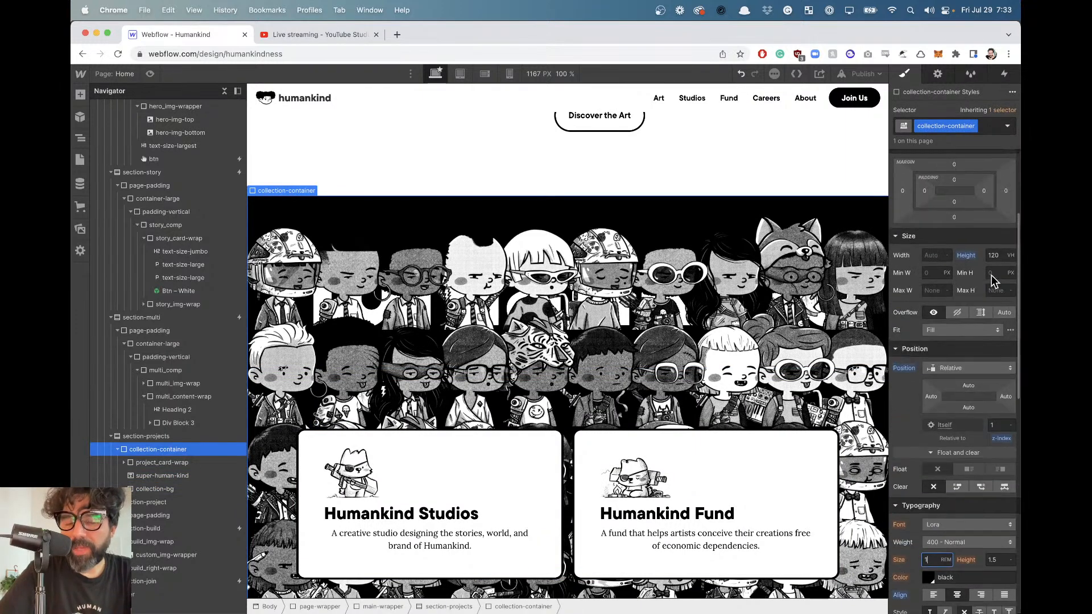
{"action": "left_click", "coordinate": [969, 386]}
{"action": "type", "text": "10"}
{"action": "key", "text": "shift+Up"}
{"action": "key", "text": "shift+Up"}
{"action": "key", "text": "shift+Up"}
{"action": "key", "text": "shift+Up"}
{"action": "key", "text": "shift+Up"}
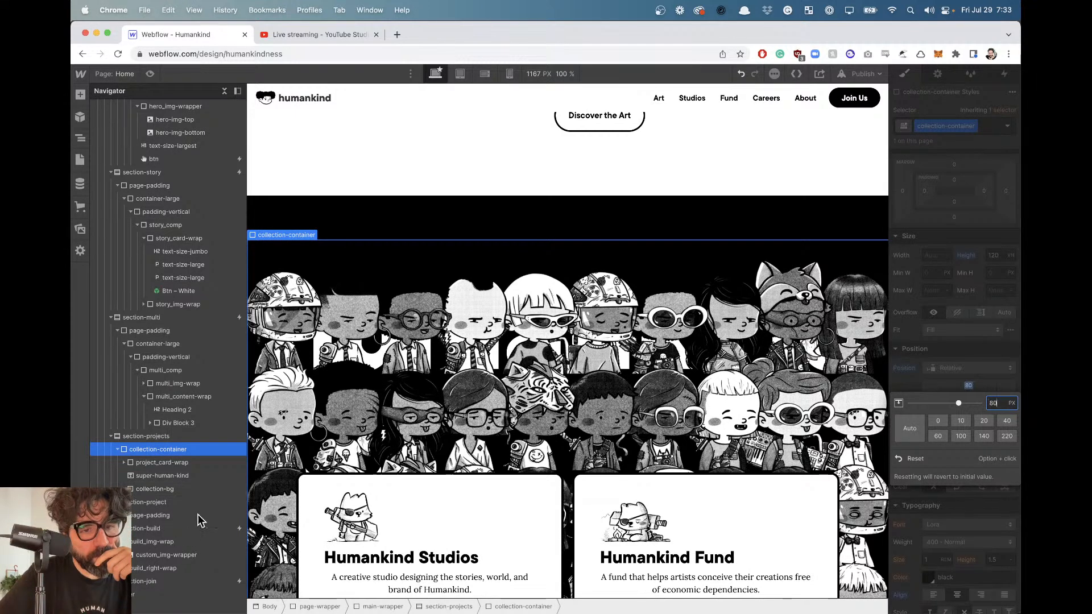
Set the top position offset of super-human-kind to -13%.
{"action": "left_click", "coordinate": [187, 476]}
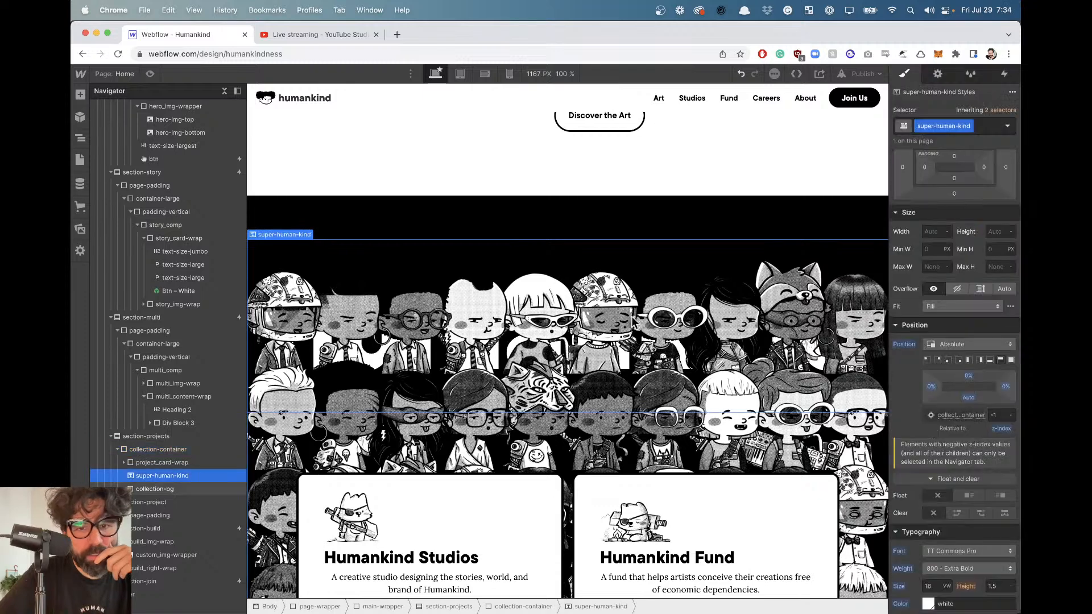
{"action": "left_click", "coordinate": [968, 376]}
{"action": "type", "text": "-11"}
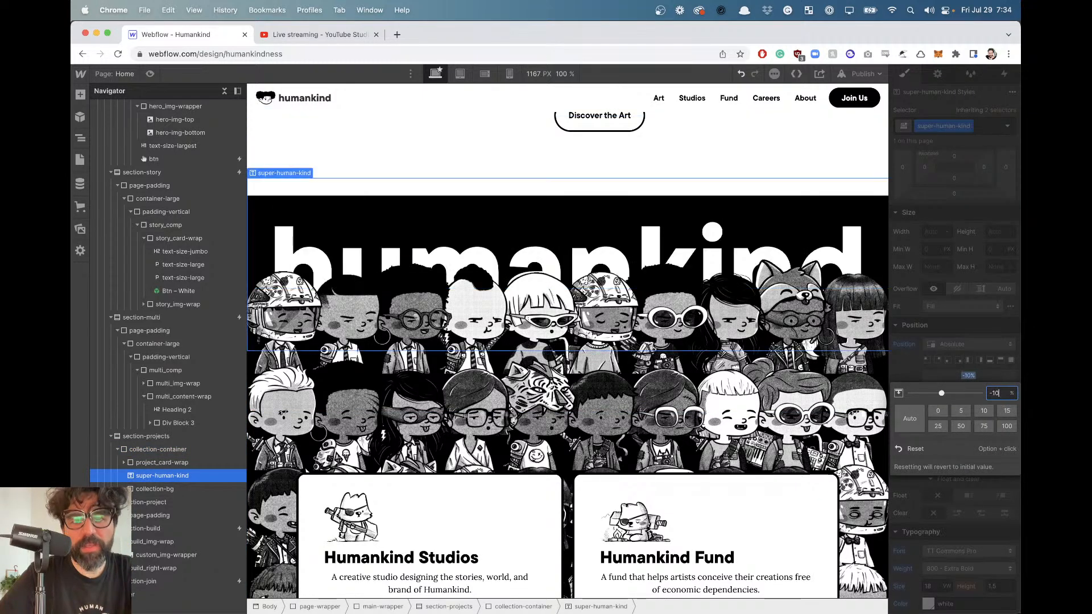
{"action": "key", "text": "Down"}
{"action": "key", "text": "Down"}
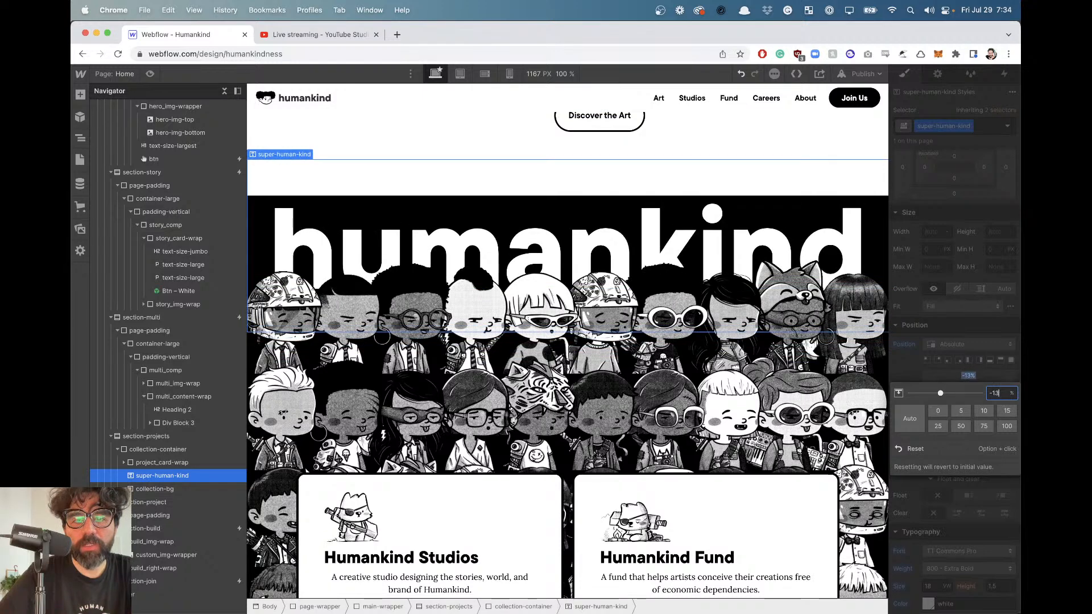
{"action": "key", "text": "Up"}
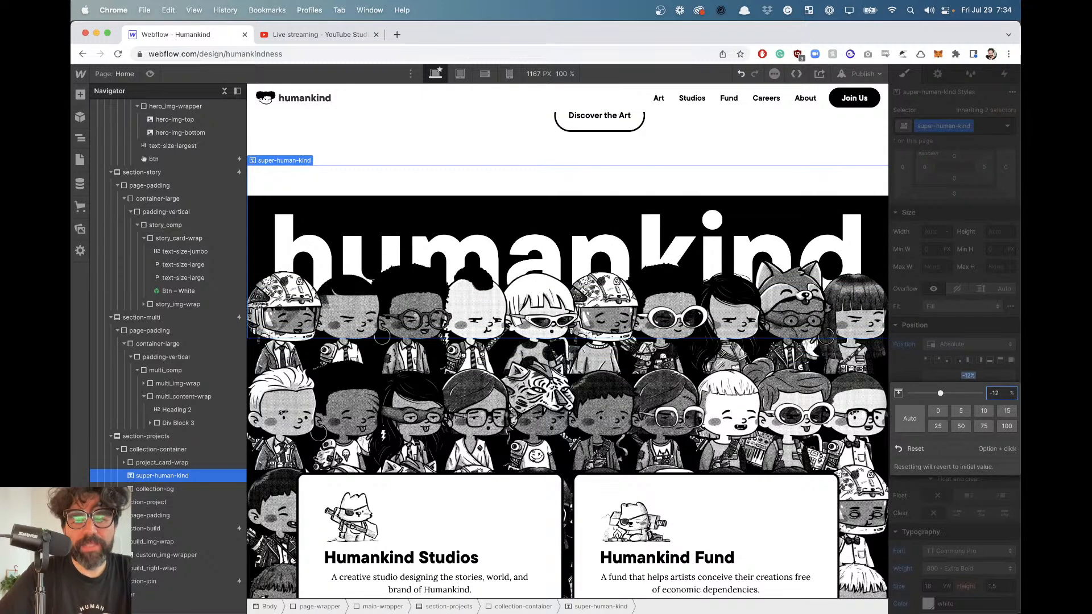
{"action": "key", "text": "Down"}
{"action": "key", "text": "Down"}
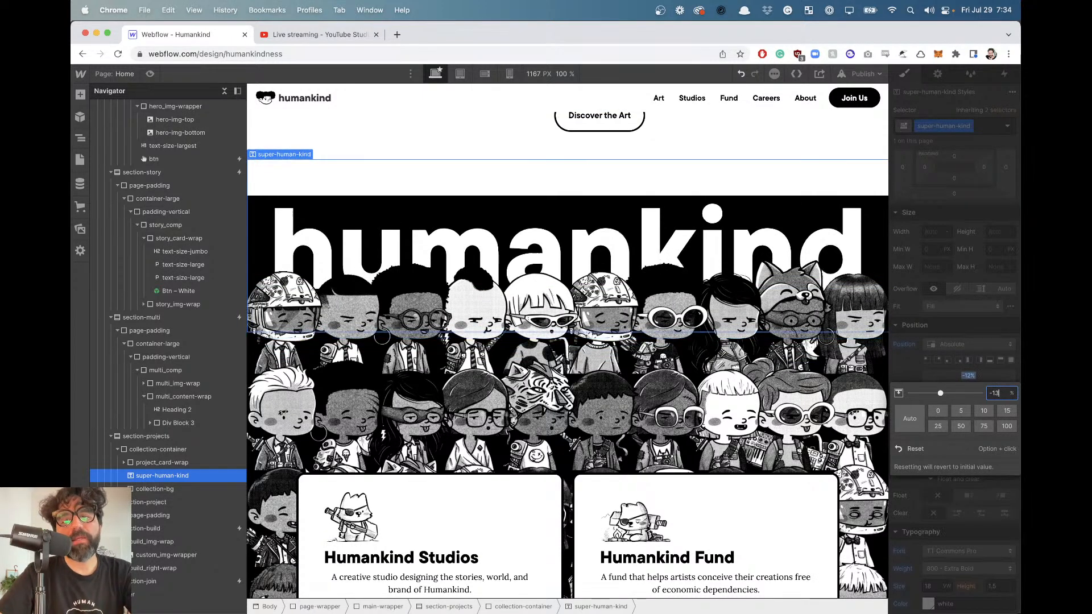
{"action": "key", "text": "Up"}
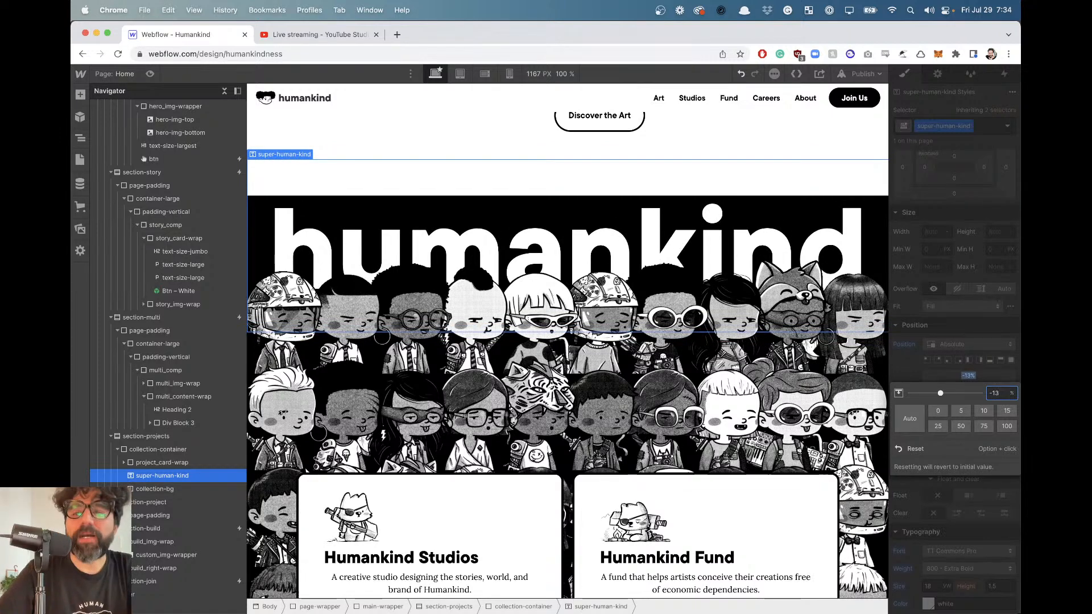
{"action": "left_click", "coordinate": [981, 297]}
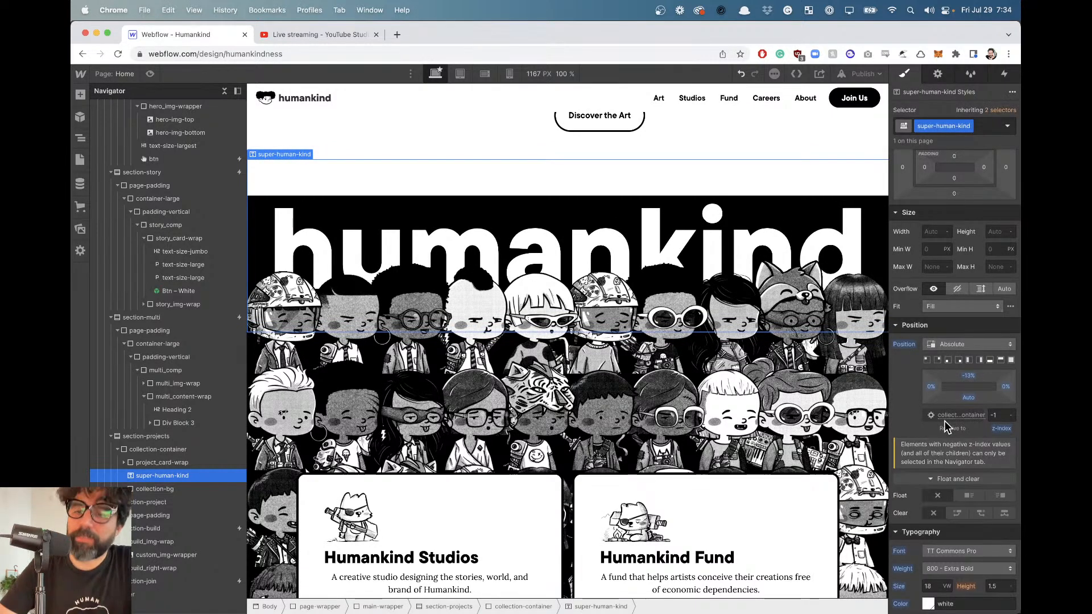
Set the font size of super-human-kind to 19 vw.
{"action": "scroll", "coordinate": [956, 509], "scroll_direction": "down", "scroll_amount": 3}
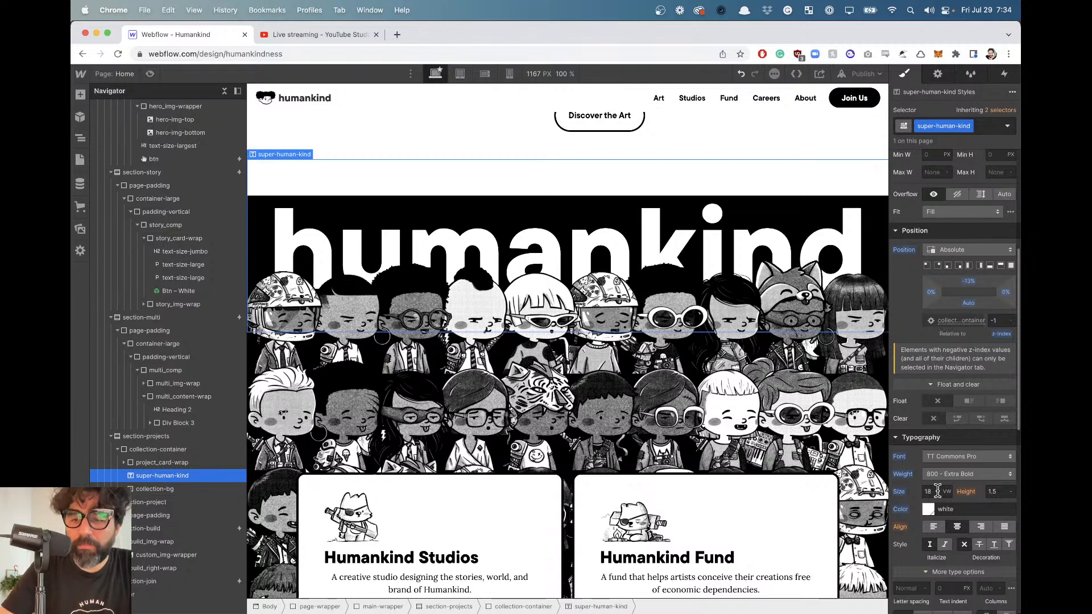
{"action": "type", "text": "20"}
{"action": "key", "text": "Down"}
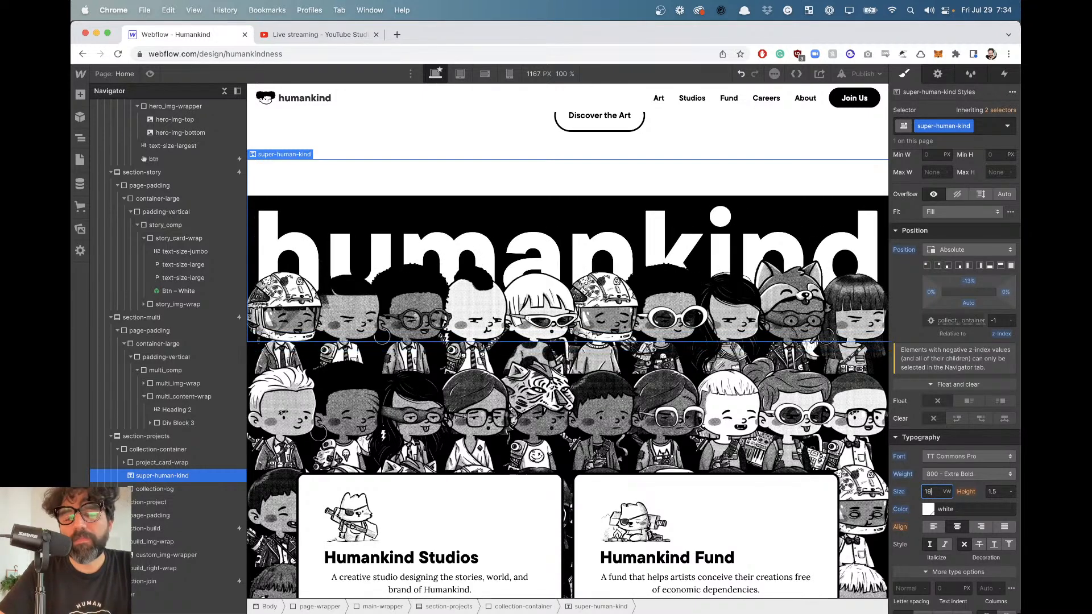
Preview the home page at full width and examine how the humankind text sits behind the characters.
{"action": "left_click", "coordinate": [149, 74]}
{"action": "scroll", "coordinate": [456, 251], "scroll_direction": "down", "scroll_amount": 10}
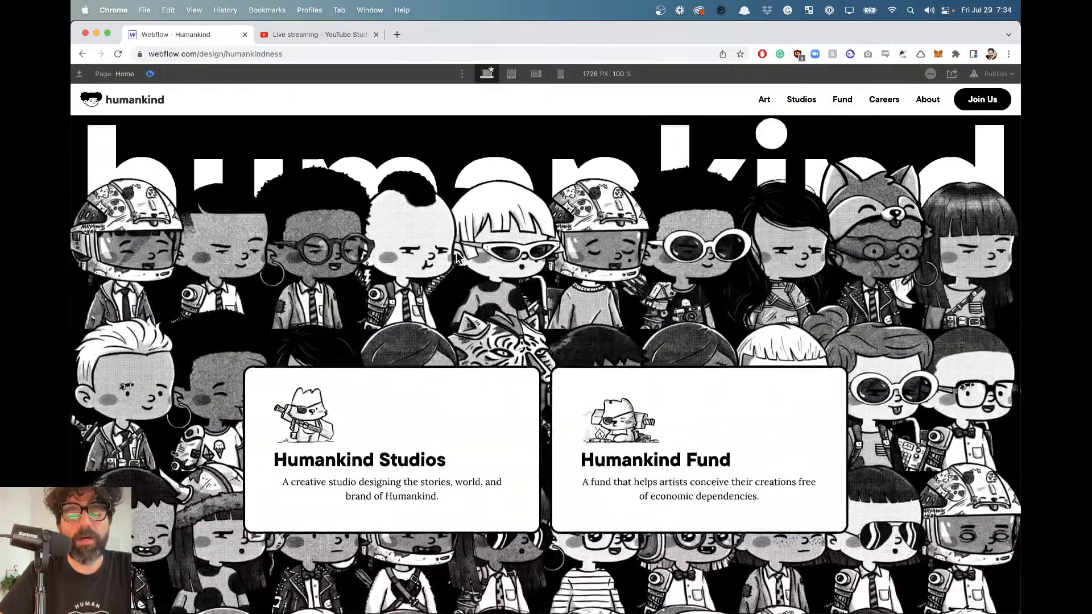
{"action": "scroll", "coordinate": [456, 257], "scroll_direction": "up", "scroll_amount": 1}
{"action": "mouse_move", "coordinate": [74, 207]}
{"action": "left_mouse_down"}
{"action": "mouse_move", "coordinate": [159, 196]}
{"action": "mouse_move", "coordinate": [73, 199]}
{"action": "left_mouse_up"}
{"action": "scroll", "coordinate": [353, 270], "scroll_direction": "up", "scroll_amount": 1}
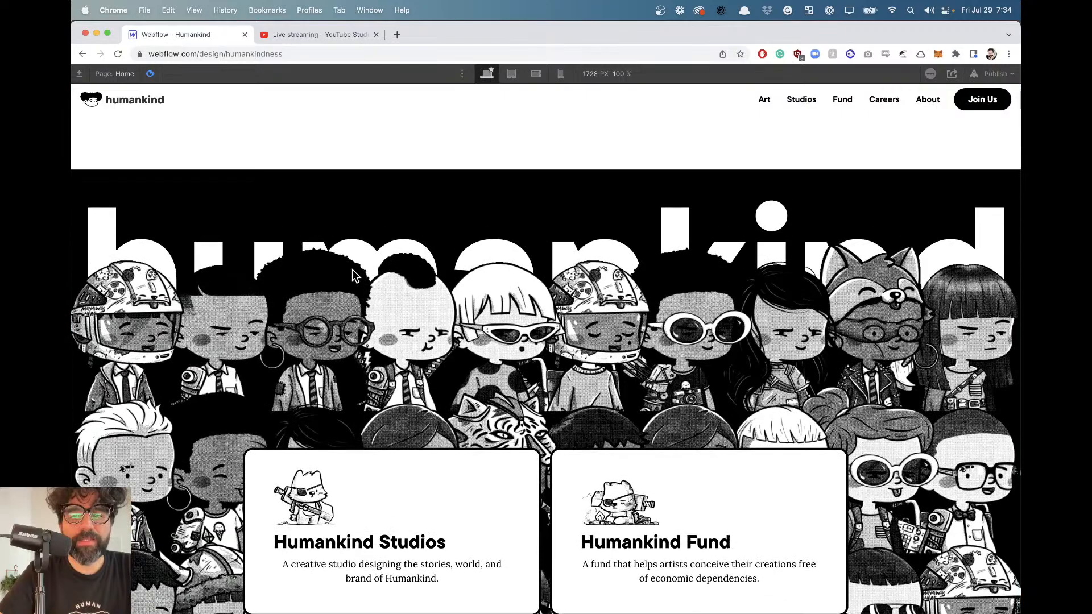
{"action": "left_click_drag", "start_coordinate": [1001, 235], "coordinate": [1021, 261]}
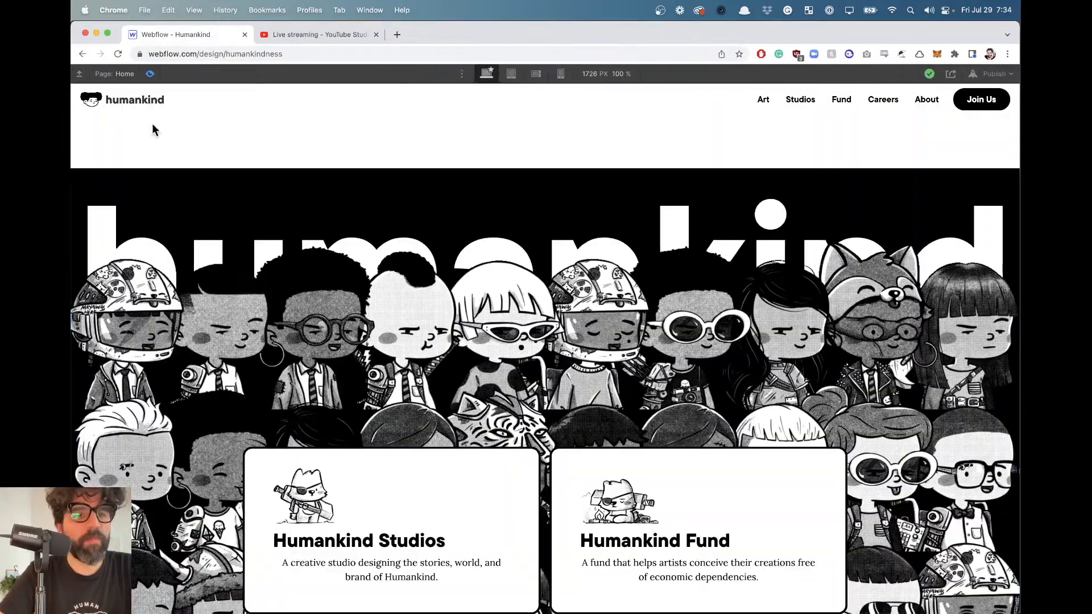
{"action": "left_click", "coordinate": [149, 74]}
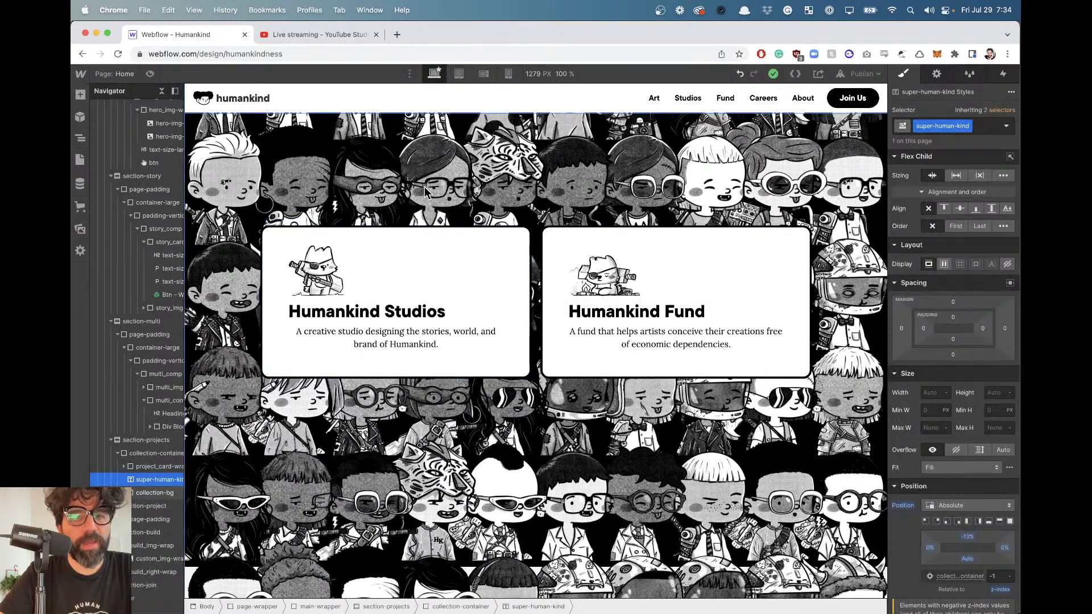
Try a width of 100% on the collection-bg div.
{"action": "scroll", "coordinate": [425, 193], "scroll_direction": "up", "scroll_amount": 1}
{"action": "scroll", "coordinate": [424, 186], "scroll_direction": "up", "scroll_amount": 2}
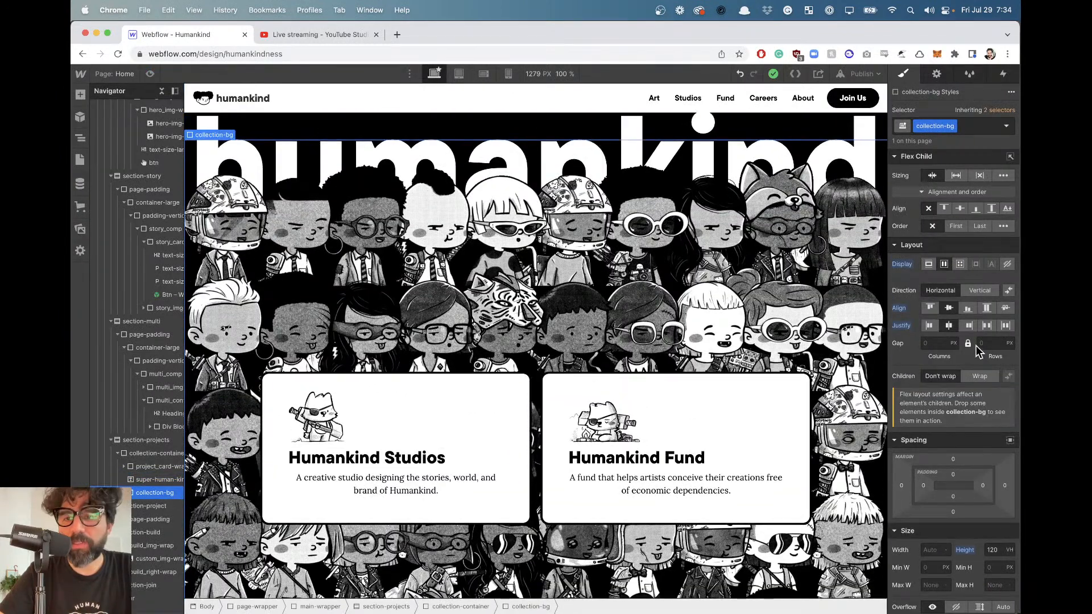
{"action": "scroll", "coordinate": [949, 472], "scroll_direction": "down", "scroll_amount": 4}
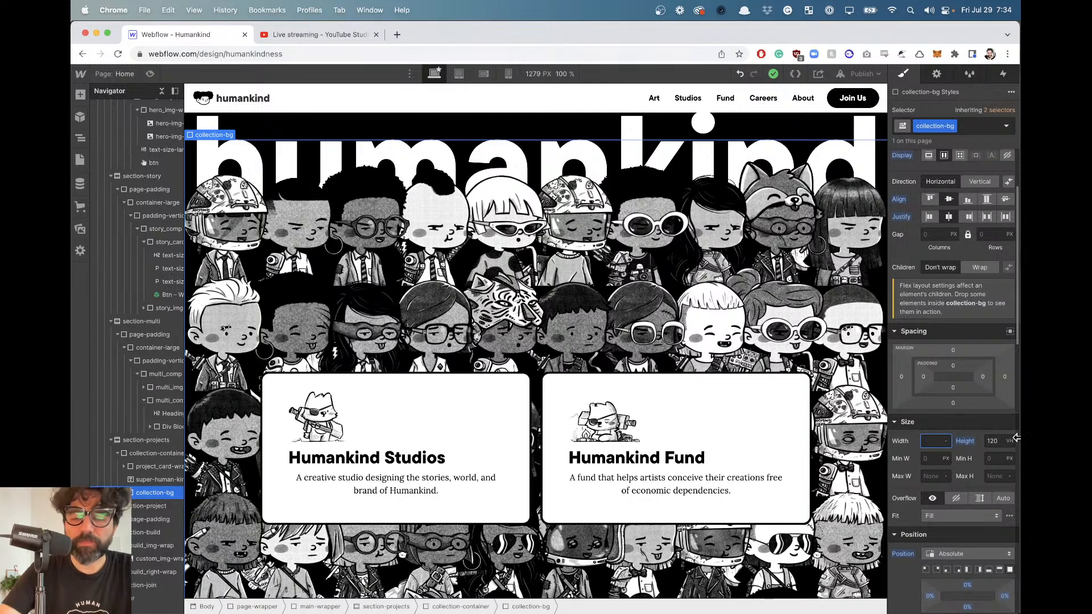
{"action": "type", "text": "0%"}
{"action": "key", "text": "Return"}
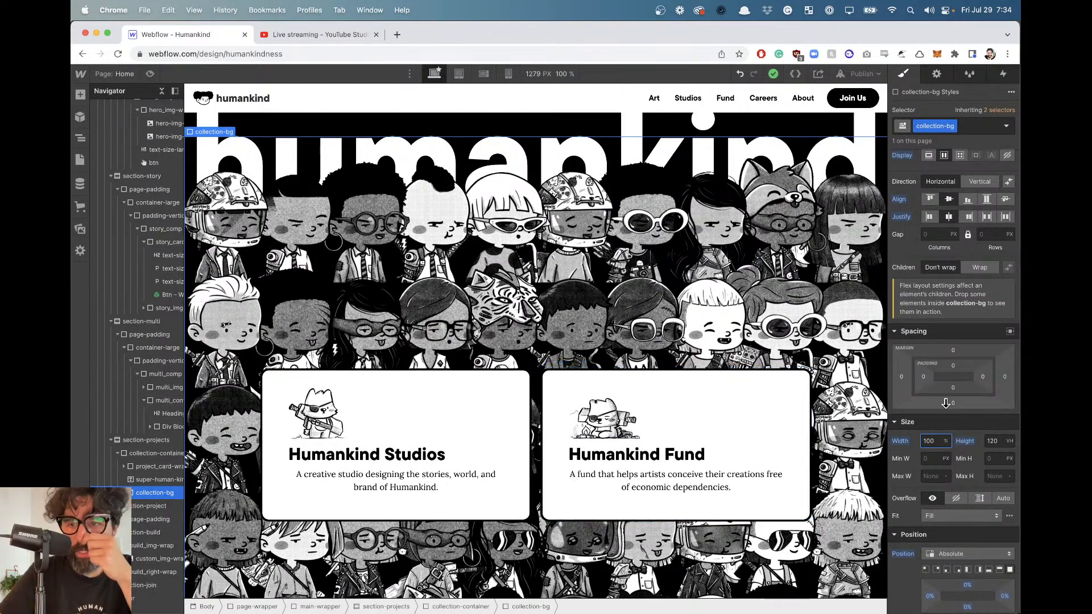
Try a top padding of 10 px on collection-bg, and undo it together with the 100% width.
{"action": "left_click", "coordinate": [953, 365]}
{"action": "type", "text": "10"}
{"action": "key", "text": "super+z"}
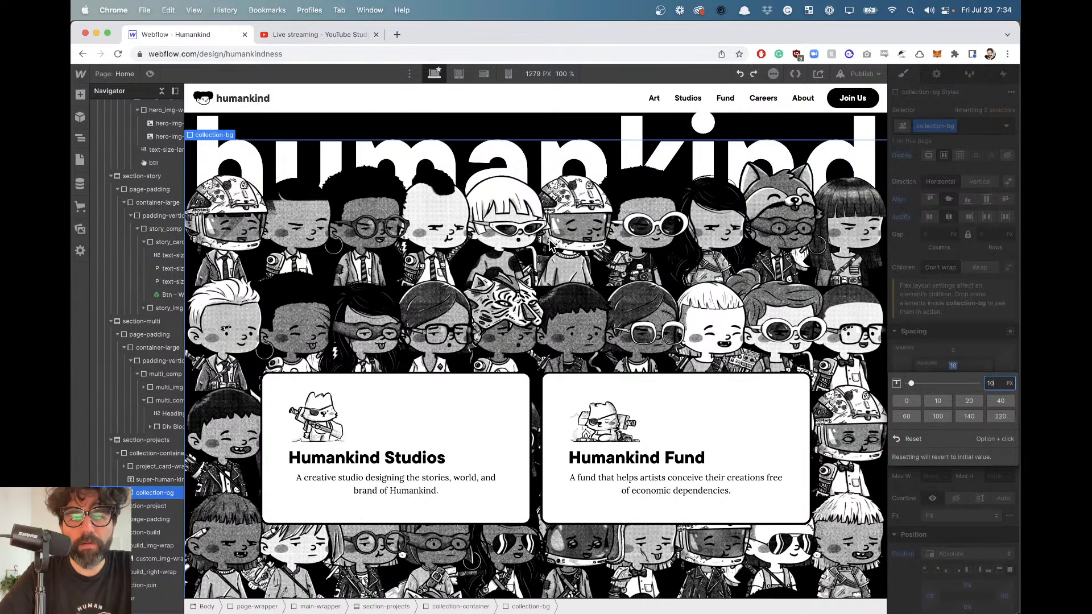
{"action": "key", "text": "super+z"}
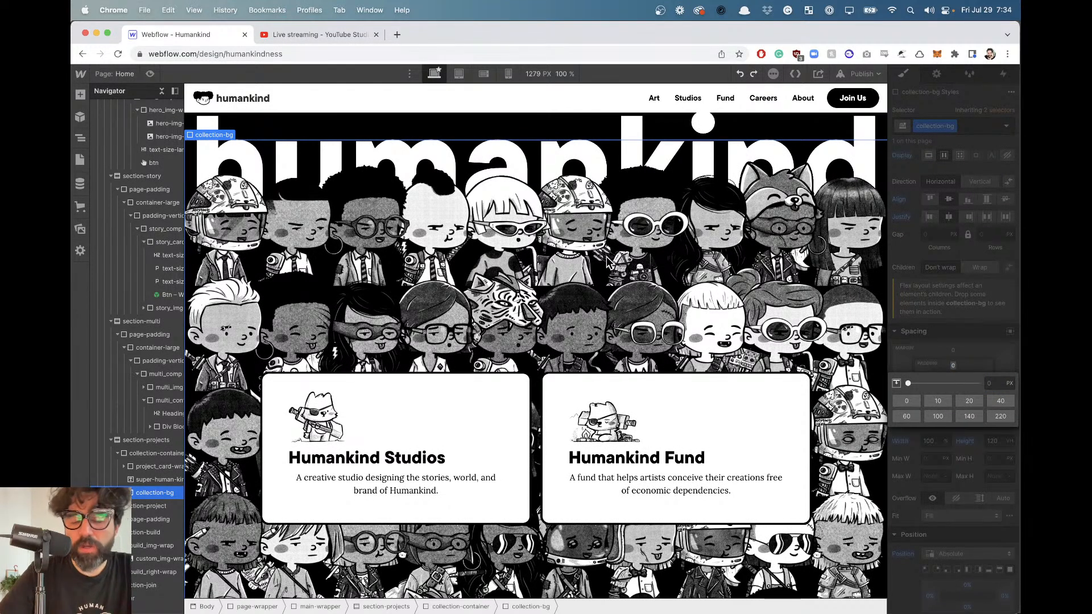
{"action": "key", "text": "Escape"}
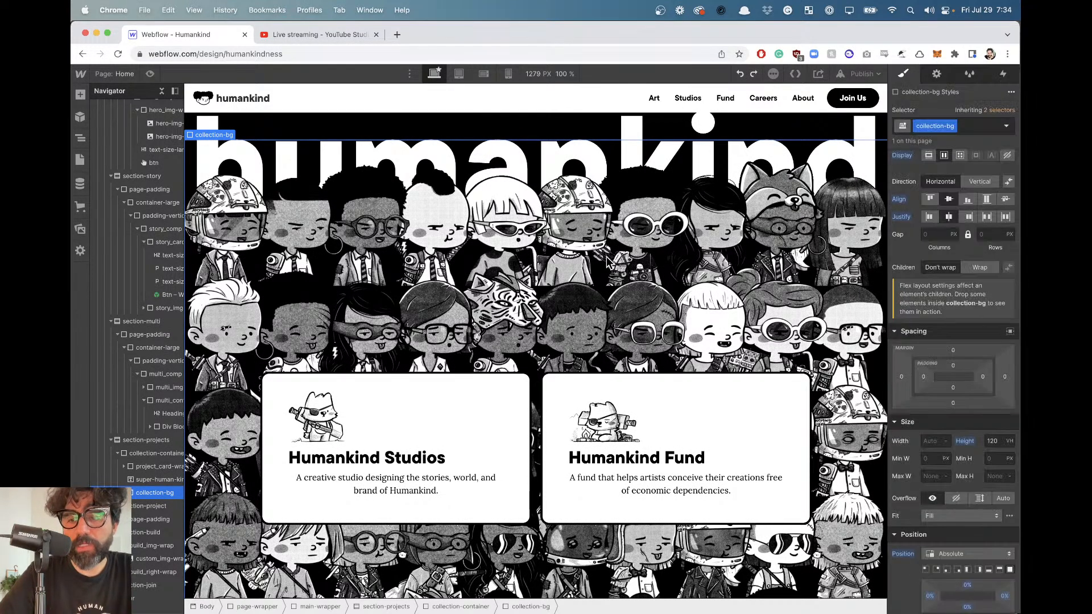
Try top paddings of 20 px and 40 px on the collection-bg div, and reset the padding.
{"action": "left_click", "coordinate": [155, 471]}
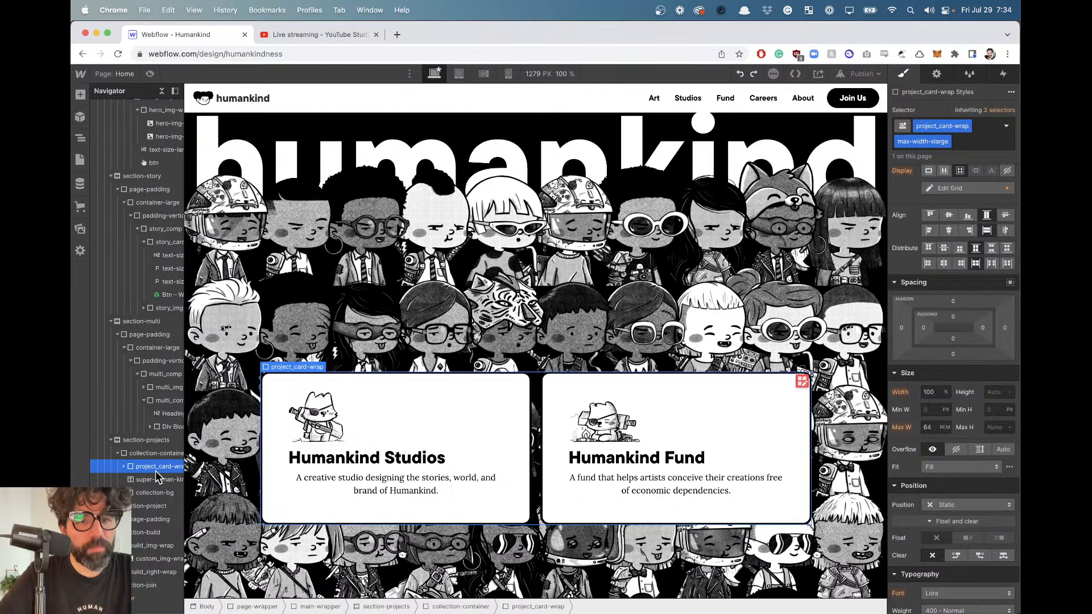
{"action": "scroll", "coordinate": [450, 397], "scroll_direction": "up", "scroll_amount": 2}
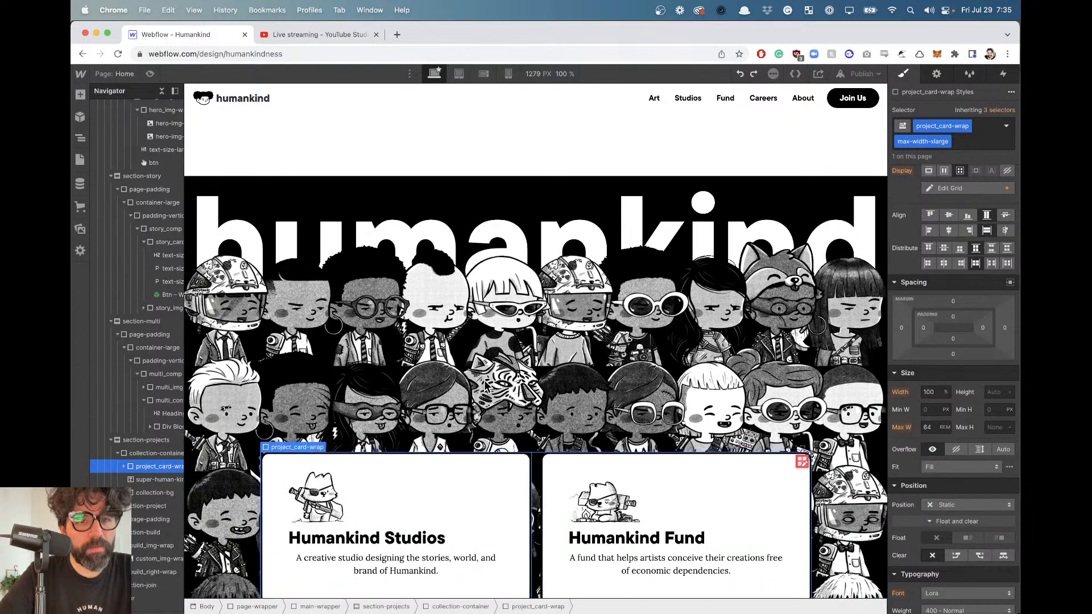
{"action": "left_click", "coordinate": [159, 494]}
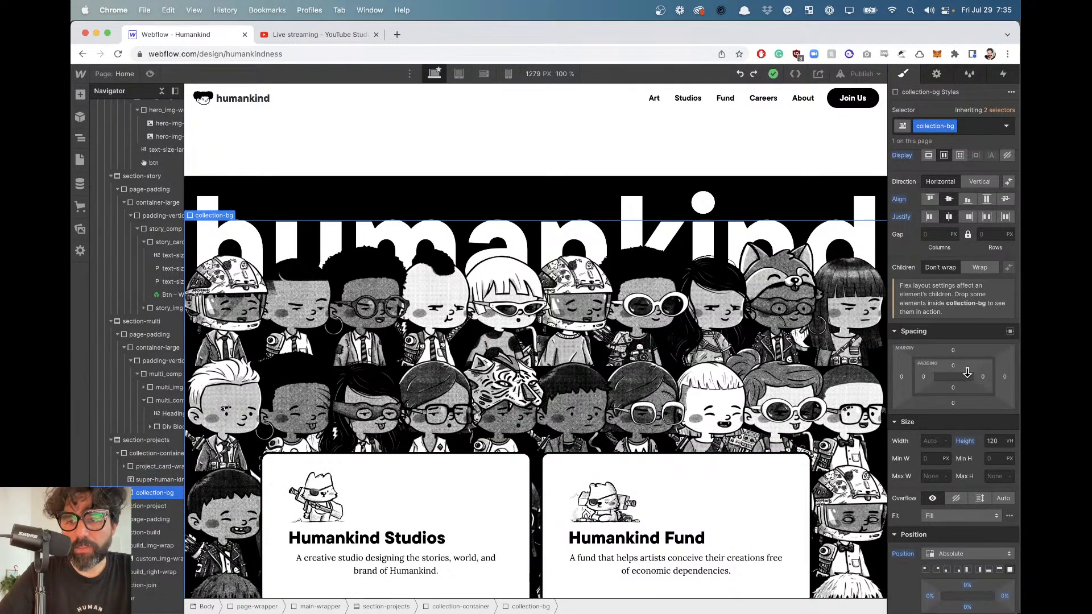
{"action": "left_click", "coordinate": [954, 366]}
{"action": "type", "text": "20"}
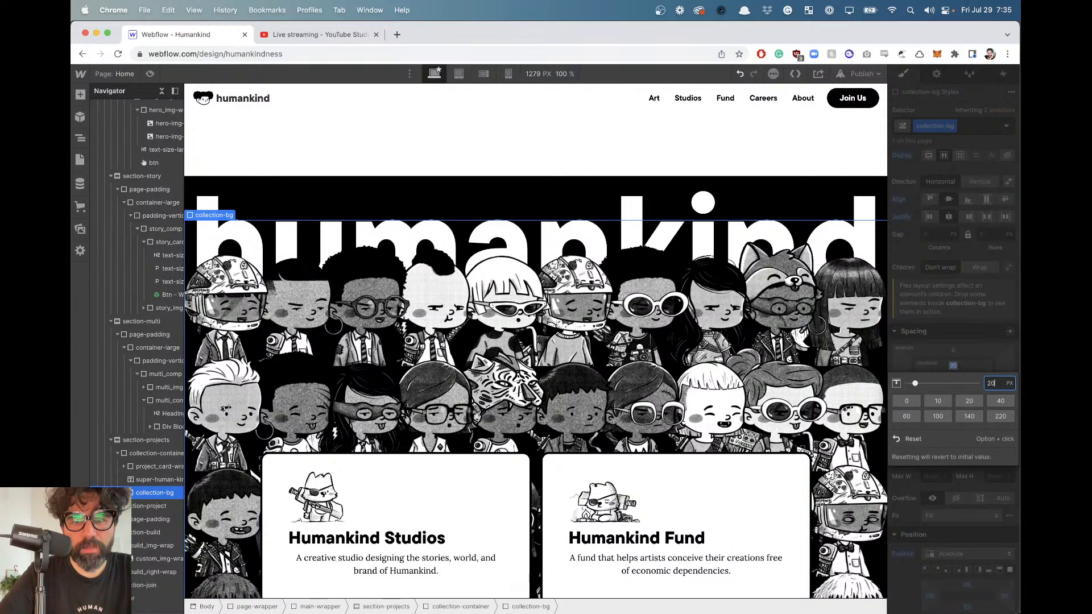
{"action": "left_click", "coordinate": [982, 328]}
{"action": "left_click", "coordinate": [954, 366]}
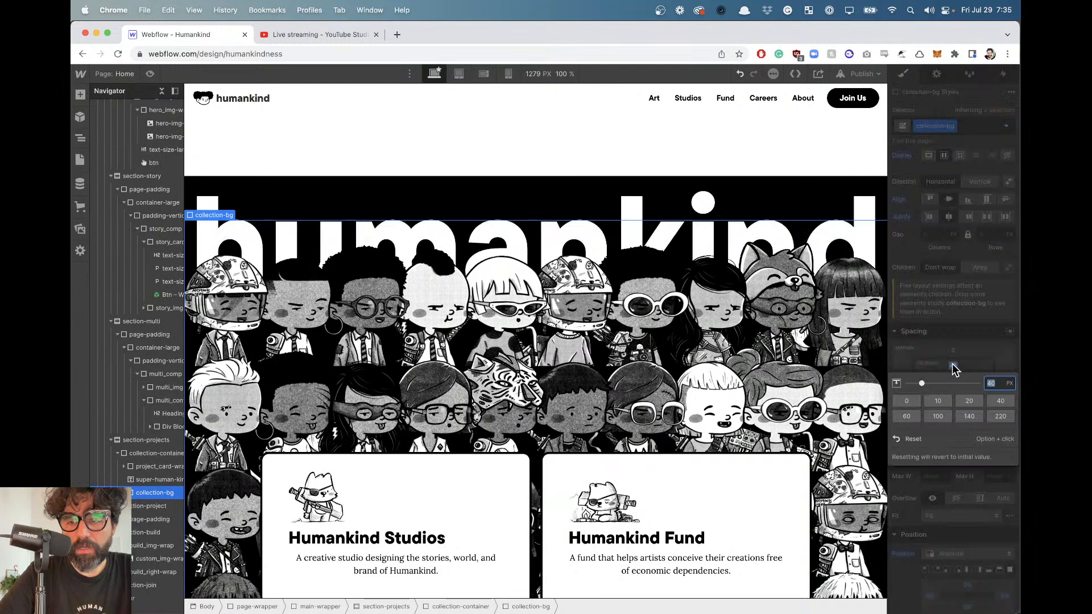
{"action": "left_click", "coordinate": [931, 439]}
{"action": "scroll", "coordinate": [987, 467], "scroll_direction": "down", "scroll_amount": 3}
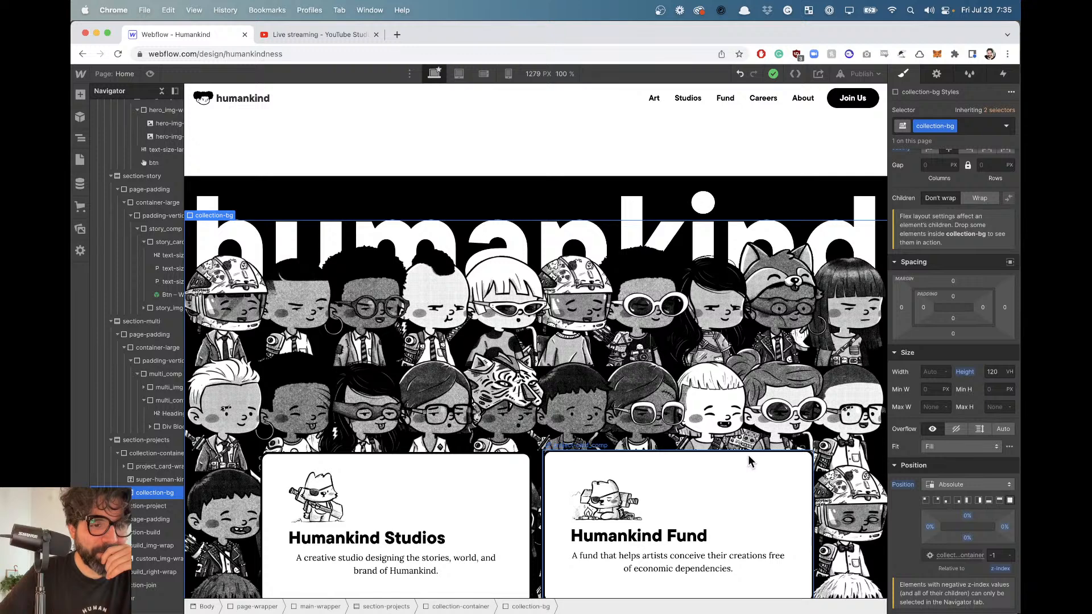
Set the top position offset of collection-container to 100 px.
{"action": "left_click", "coordinate": [152, 453]}
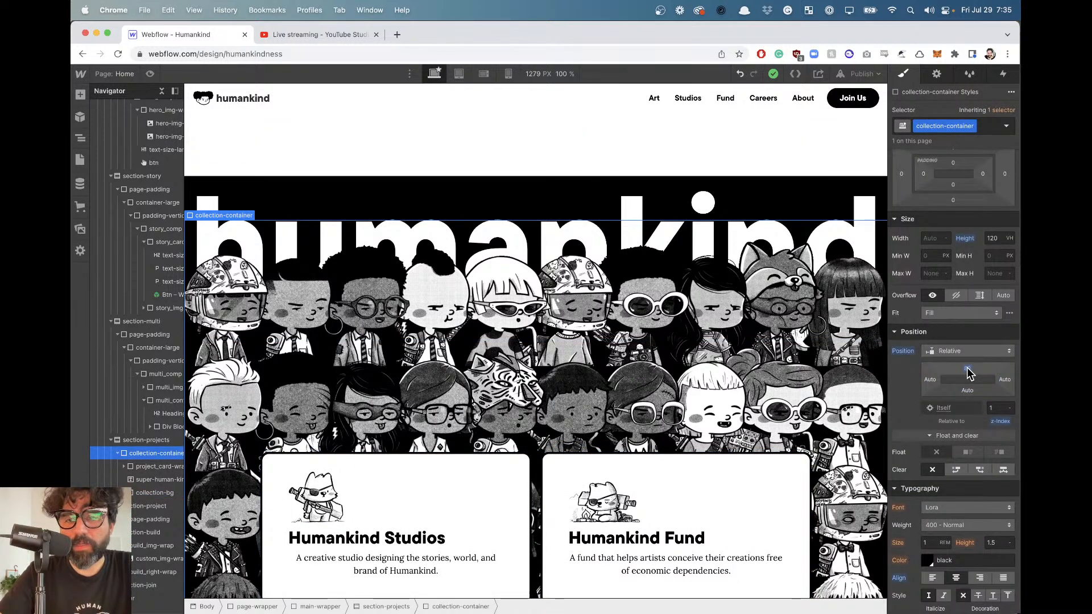
{"action": "left_click", "coordinate": [967, 369]}
{"action": "type", "text": "100"}
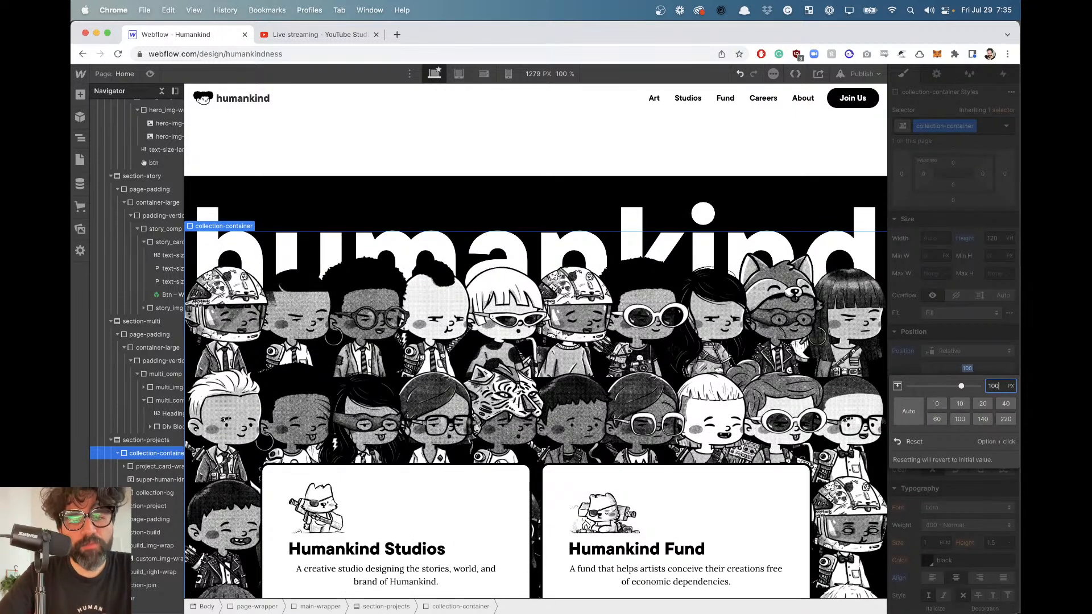
{"action": "key", "text": "super+z"}
{"action": "key", "text": "super+shift+z"}
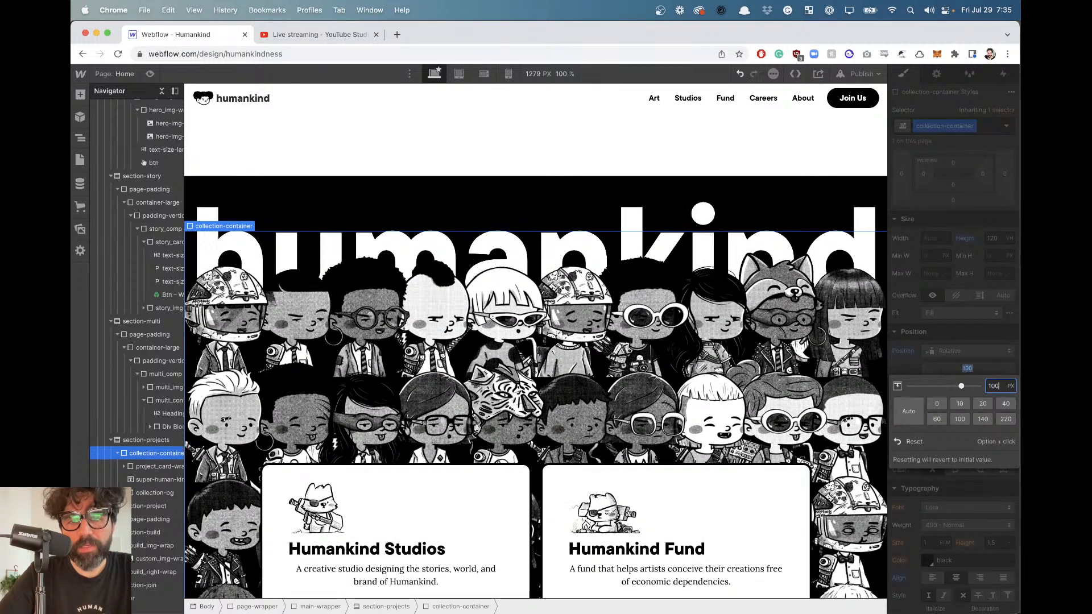
Adjust the top position offset of the super-human-kind text to -16%.
{"action": "left_click", "coordinate": [150, 480]}
{"action": "left_click", "coordinate": [967, 359]}
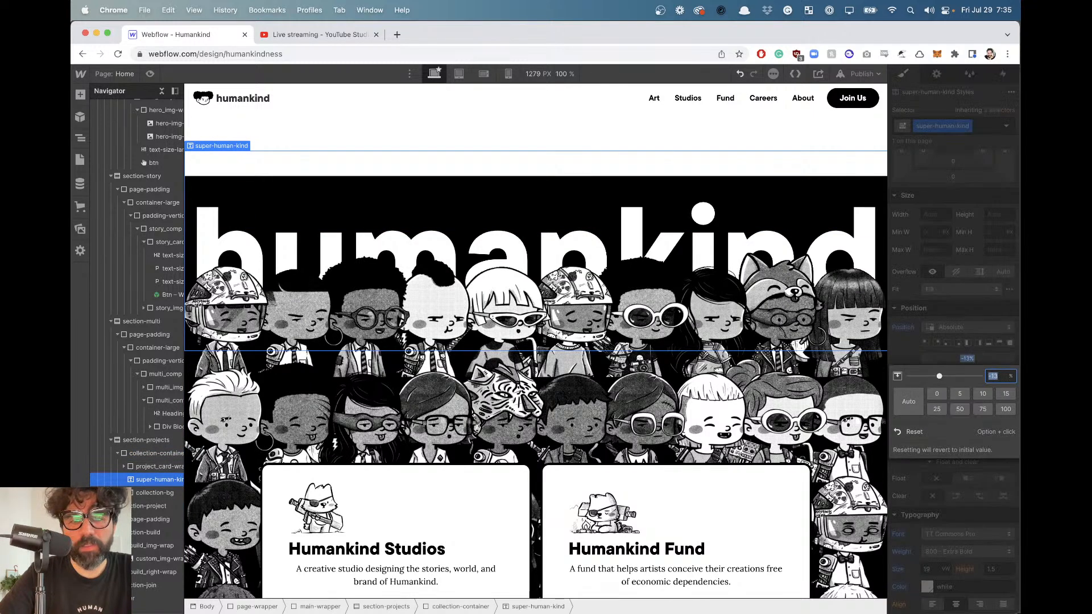
{"action": "type", "text": "-10"}
{"action": "key", "text": "shift+Down"}
{"action": "key", "text": "shift+Down"}
{"action": "key", "text": "shift+Up"}
{"action": "key", "text": "shift+Up"}
{"action": "key", "text": "Up"}
{"action": "key", "text": "Down"}
{"action": "key", "text": "Down"}
{"action": "key", "text": "Down"}
{"action": "key", "text": "Down"}
{"action": "key", "text": "Down"}
{"action": "key", "text": "Down"}
{"action": "key", "text": "Down"}
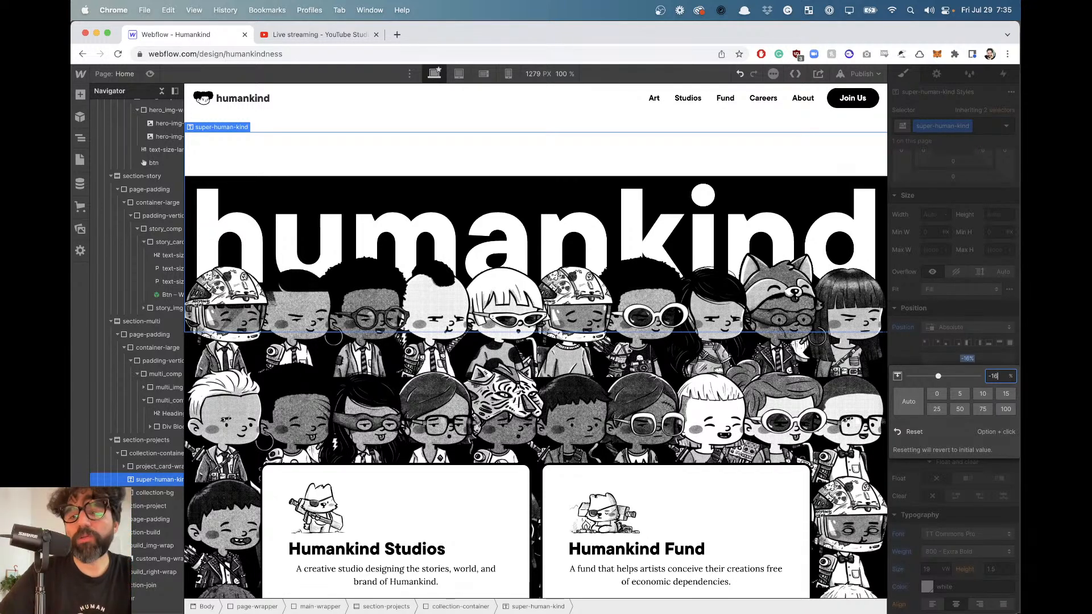
Try viewport-based top offsets of 2 vw and -2 vw on the super-human-kind text.
{"action": "key", "text": "super+a"}
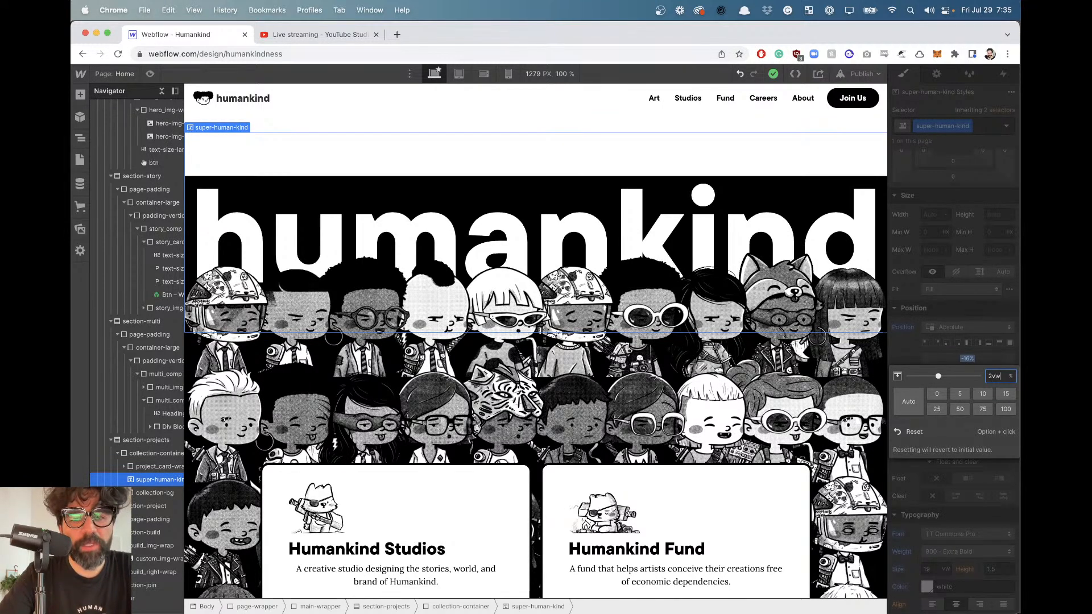
{"action": "key", "text": "Return"}
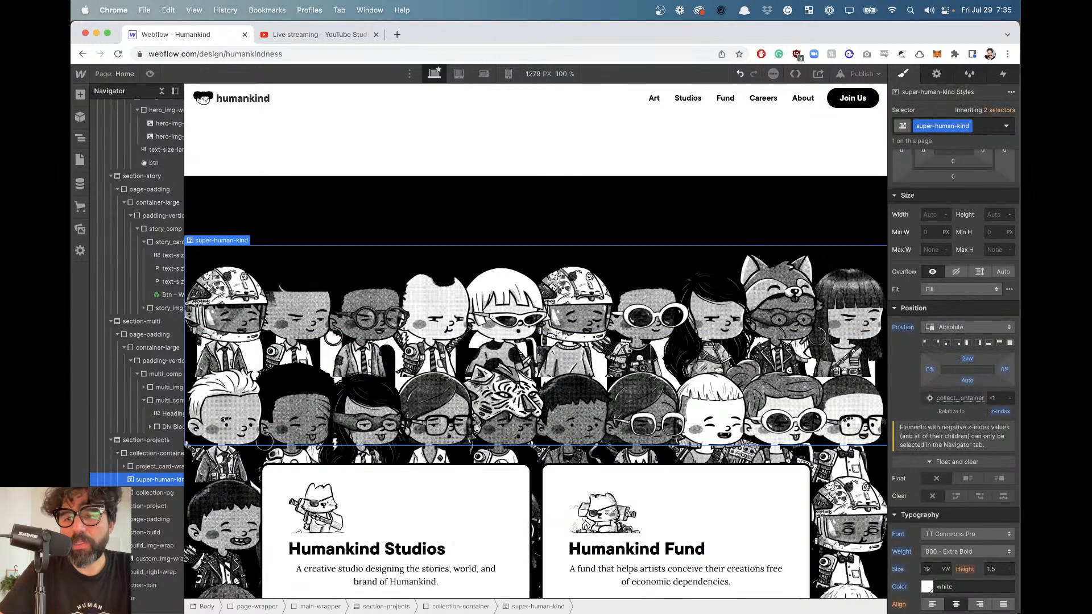
{"action": "left_click", "coordinate": [967, 358]}
{"action": "type", "text": "-2"}
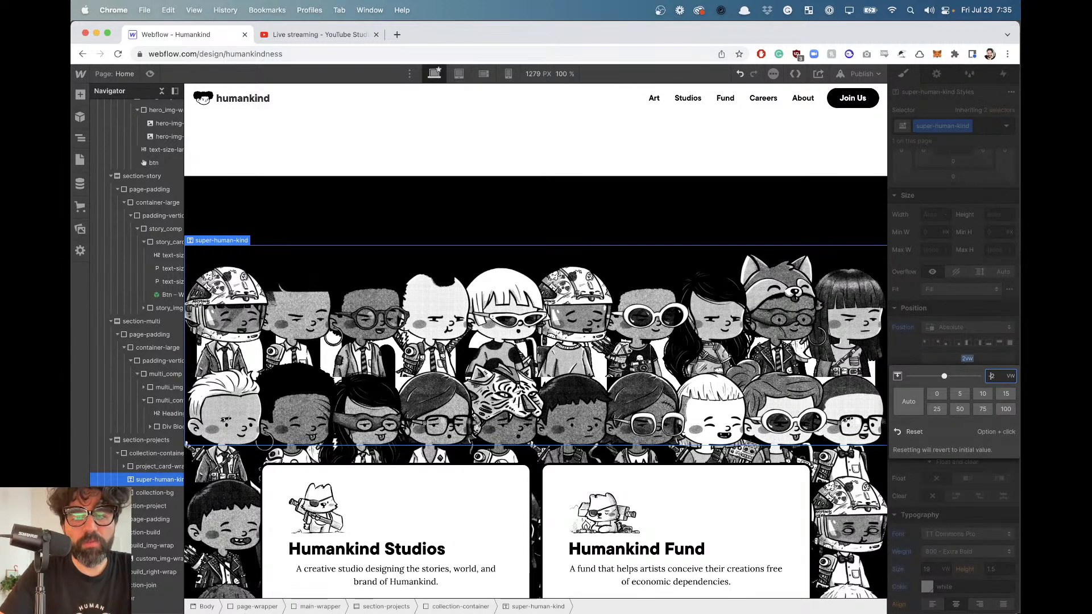
{"action": "key", "text": "Return"}
Set the top position offset of the super-human-kind text to -14 vw.
{"action": "left_click", "coordinate": [970, 364]}
{"action": "type", "text": "-10"}
{"action": "key", "text": "Down"}
{"action": "key", "text": "Down"}
{"action": "key", "text": "Down"}
{"action": "key", "text": "Down"}
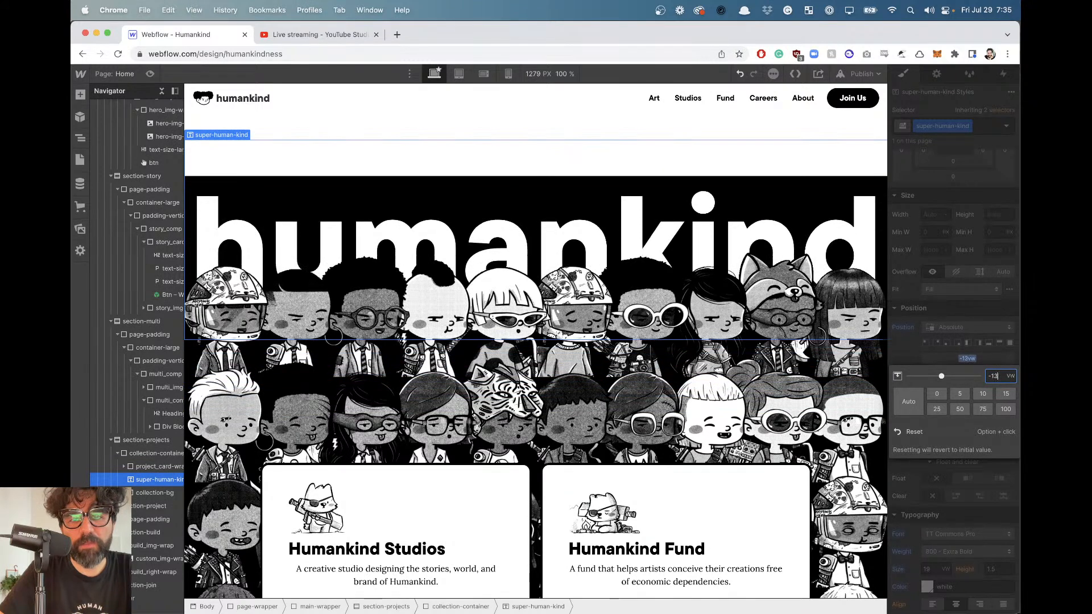
{"action": "type", "text": ".2"}
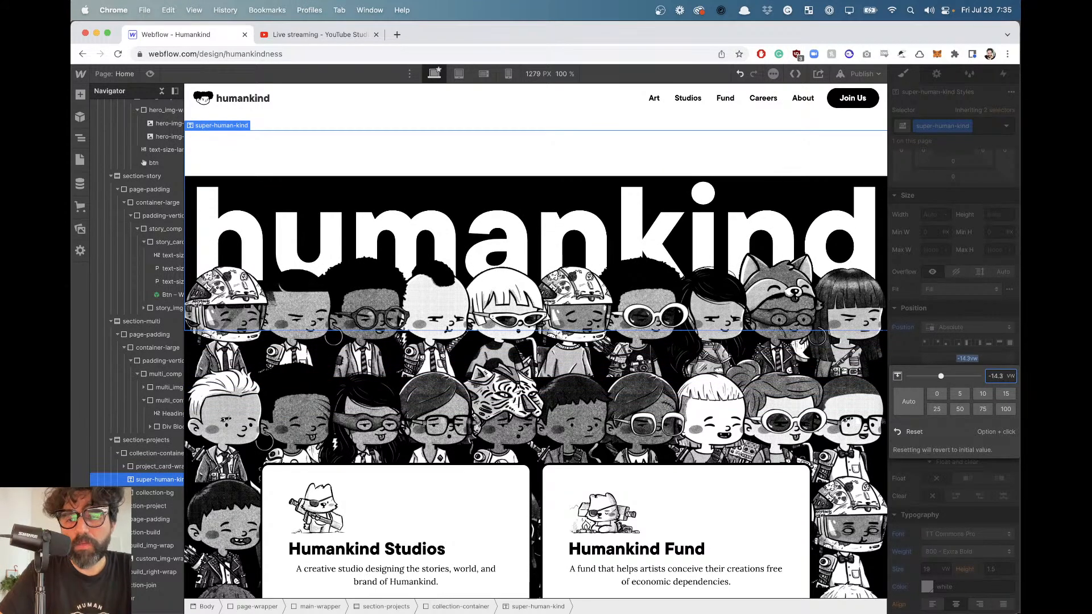
{"action": "key", "text": "BackSpace"}
{"action": "key", "text": "BackSpace"}
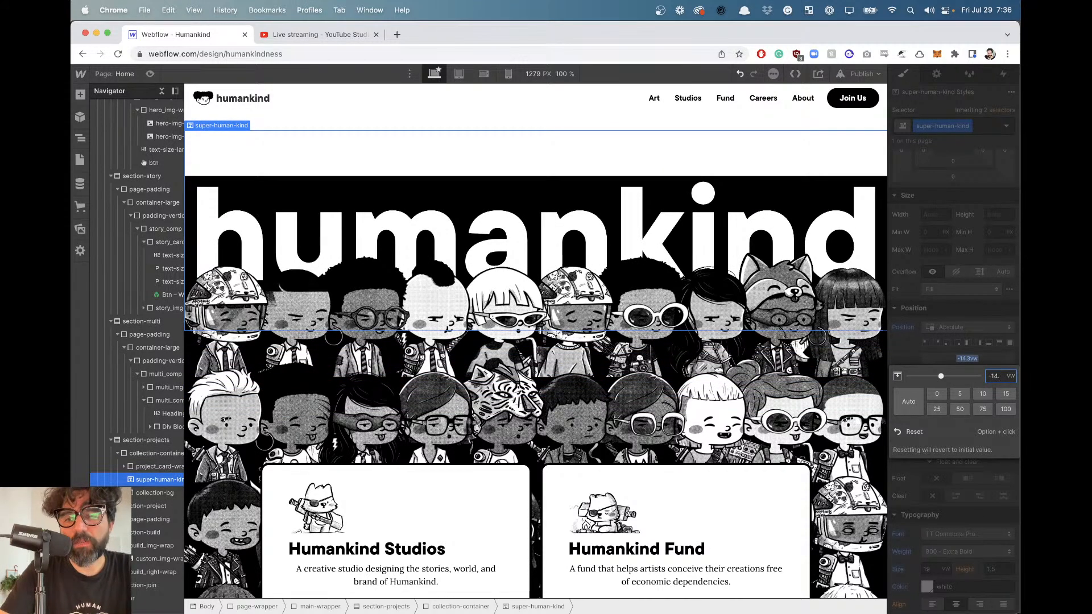
{"action": "key", "text": "Return"}
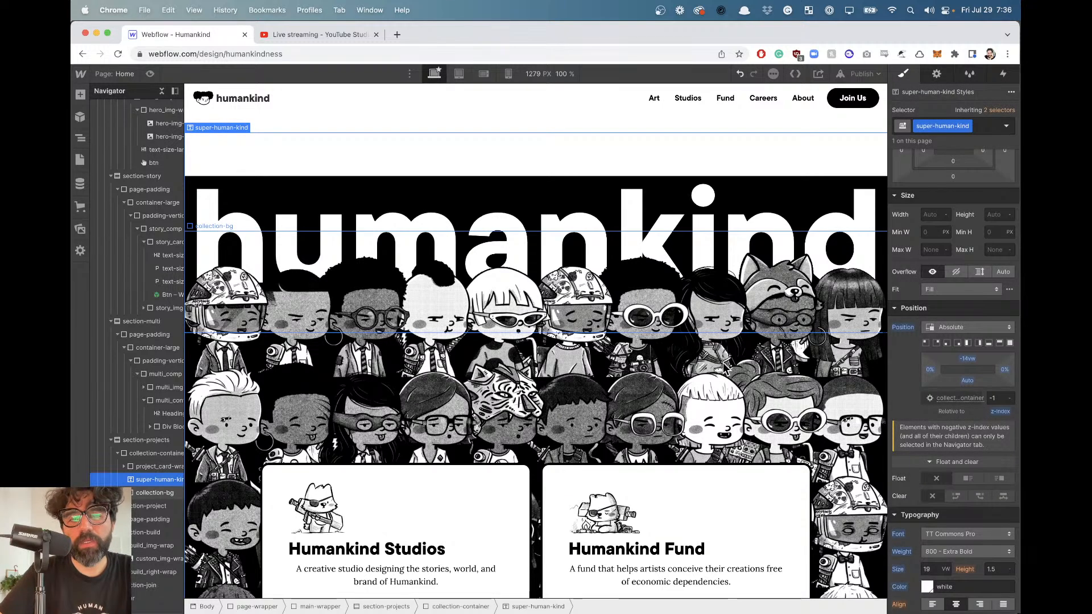
Try a top position offset of 14 vw on collection-container, and undo it.
{"action": "left_click", "coordinate": [149, 455]}
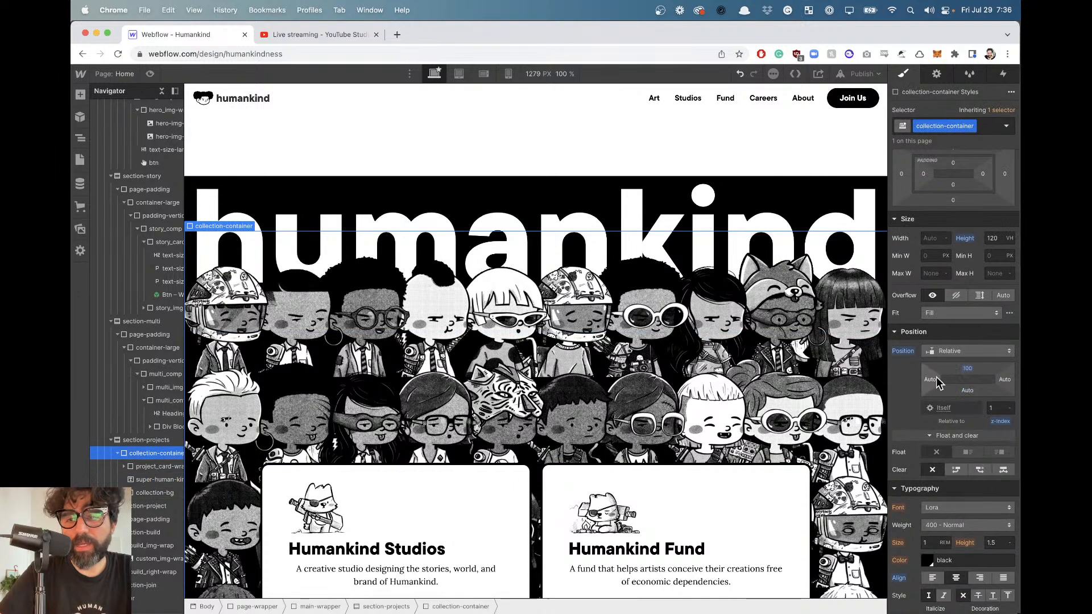
{"action": "scroll", "coordinate": [967, 378], "scroll_direction": "up", "scroll_amount": 2}
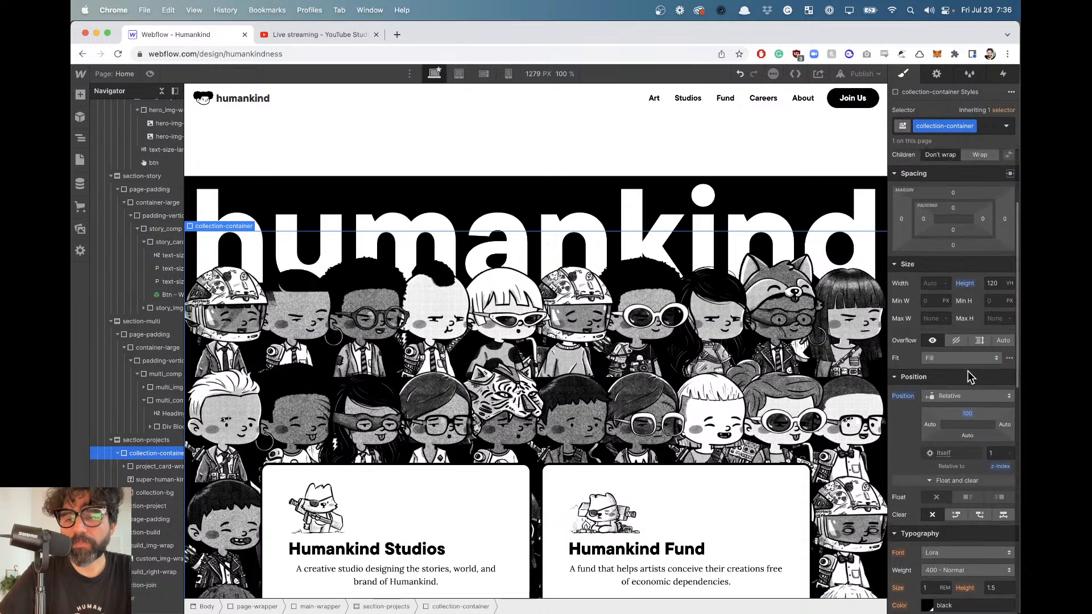
{"action": "left_click", "coordinate": [968, 414]}
{"action": "type", "text": "14"}
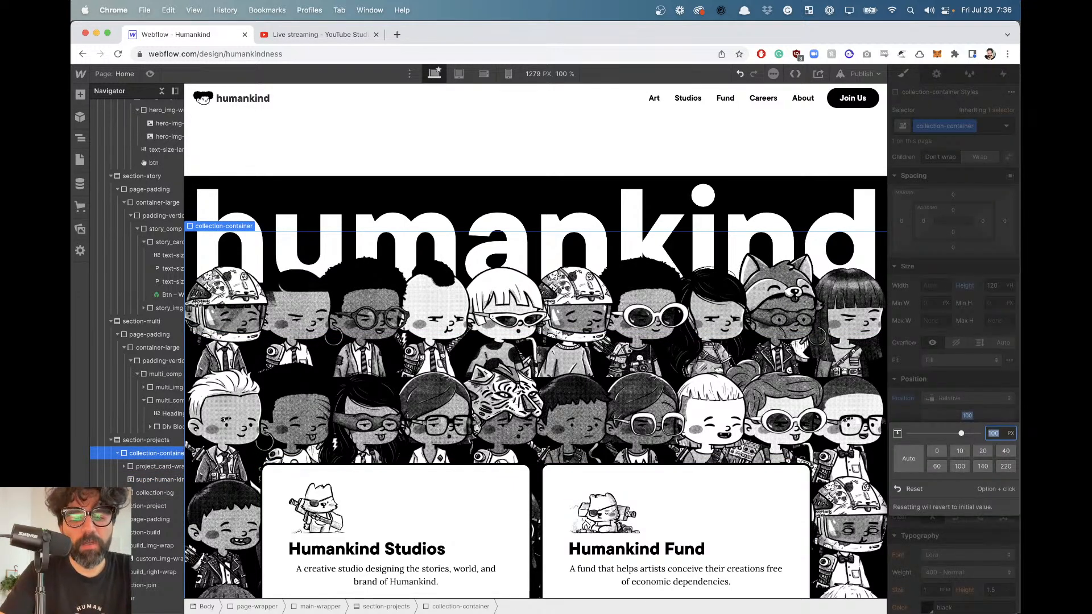
{"action": "type", "text": "vw"}
{"action": "key", "text": "Return"}
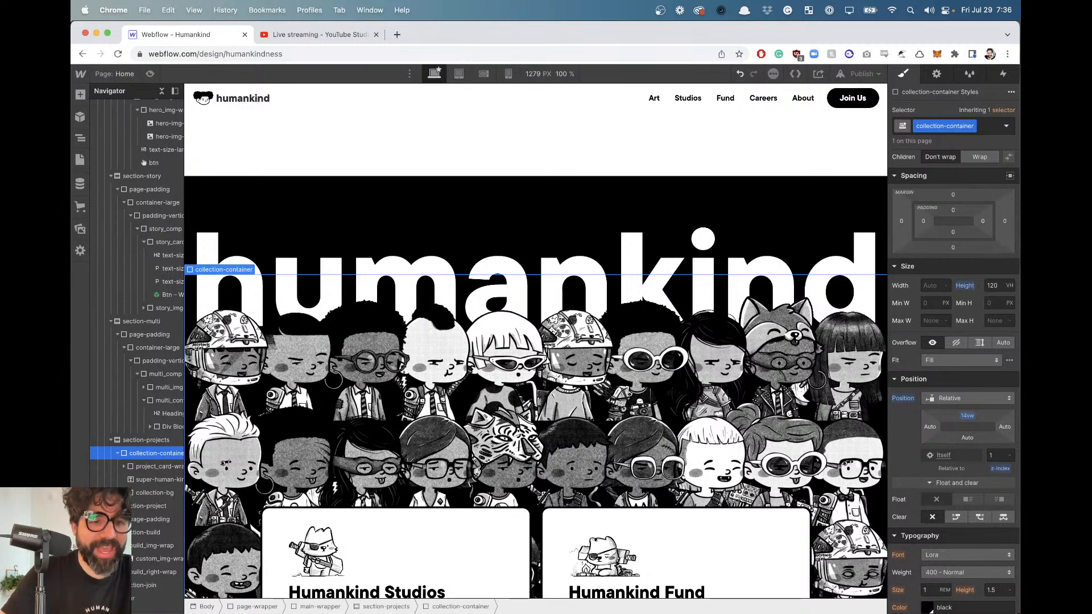
{"action": "key", "text": "super+z"}
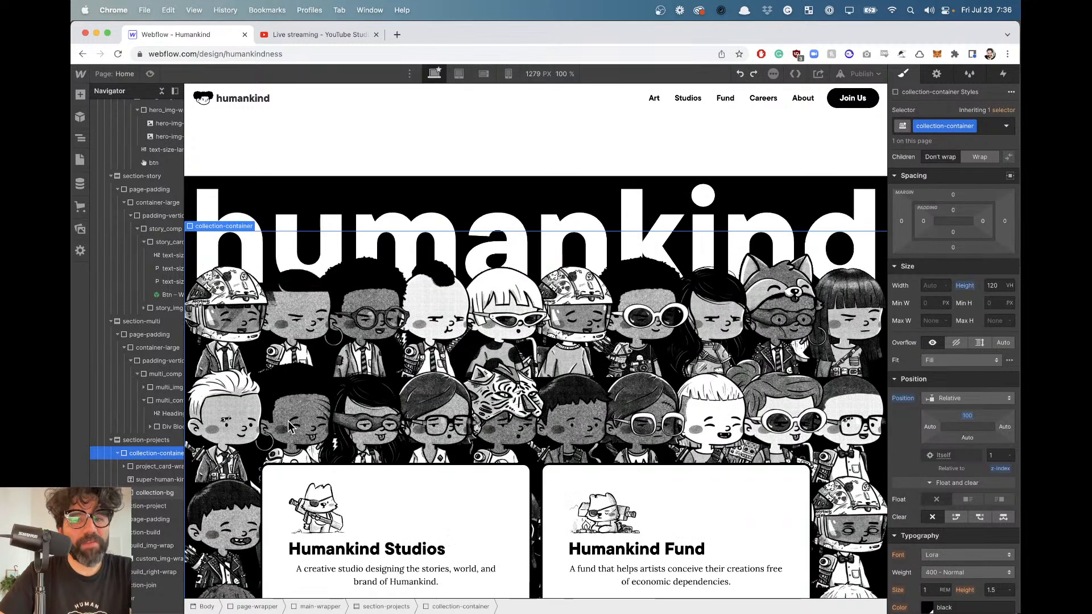
Reset the top position offset of collection-container.
{"action": "left_click", "coordinate": [970, 417]}
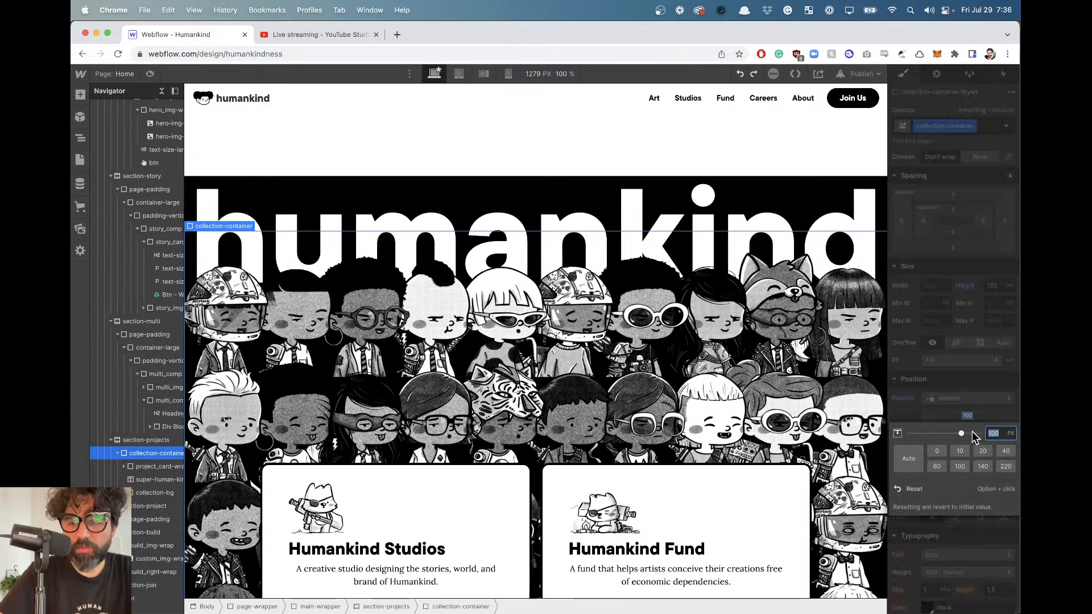
{"action": "left_click", "coordinate": [965, 494]}
Try a top position offset of 14 vw on section-projects, and undo it.
{"action": "left_click", "coordinate": [145, 442]}
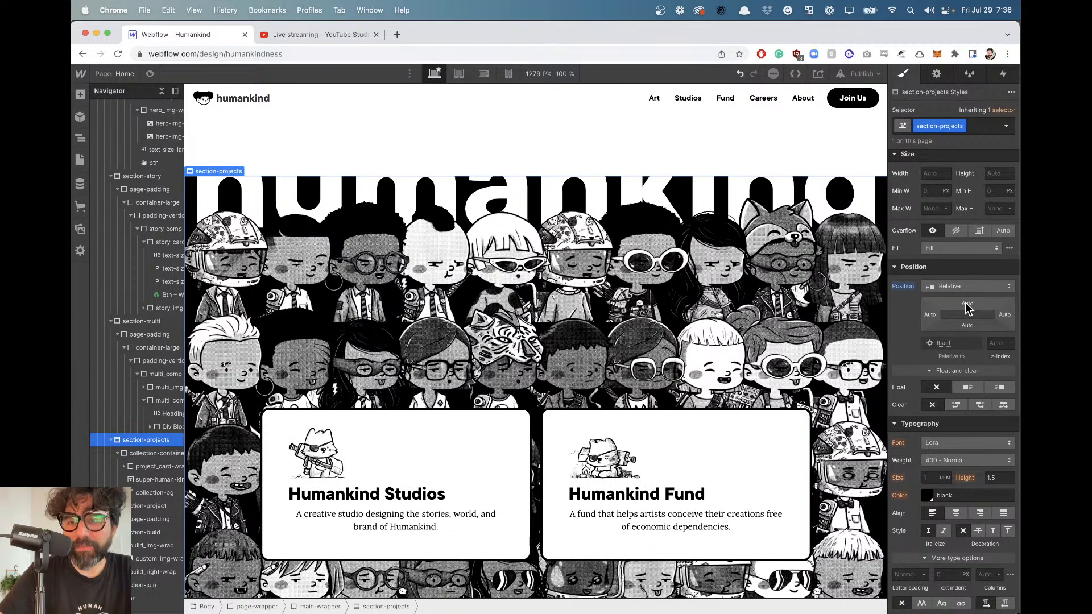
{"action": "left_click", "coordinate": [968, 304]}
{"action": "type", "text": "14v"}
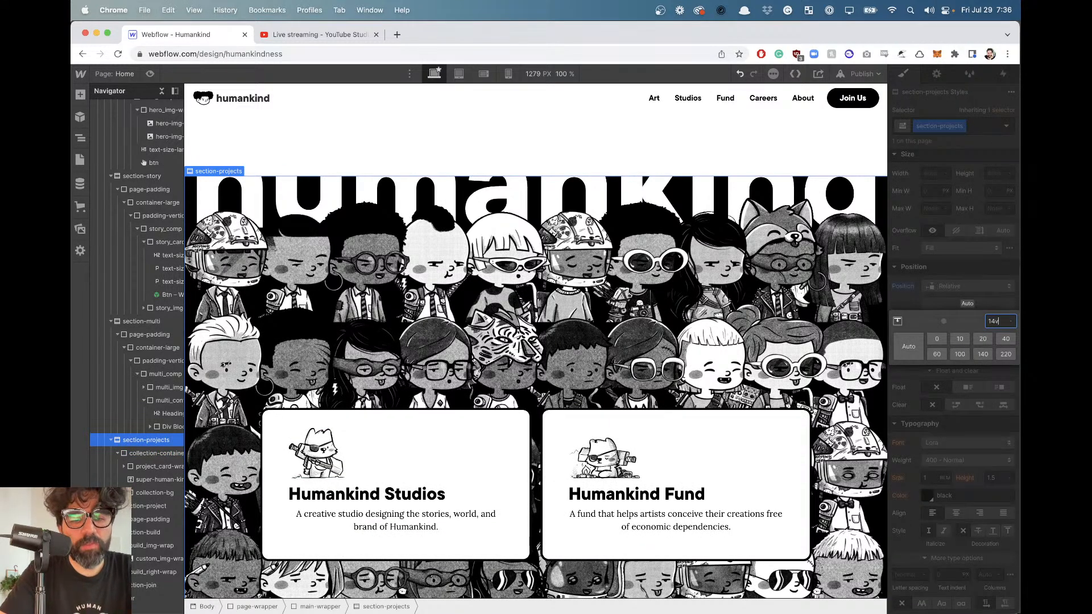
{"action": "type", "text": "w"}
{"action": "key", "text": "Return"}
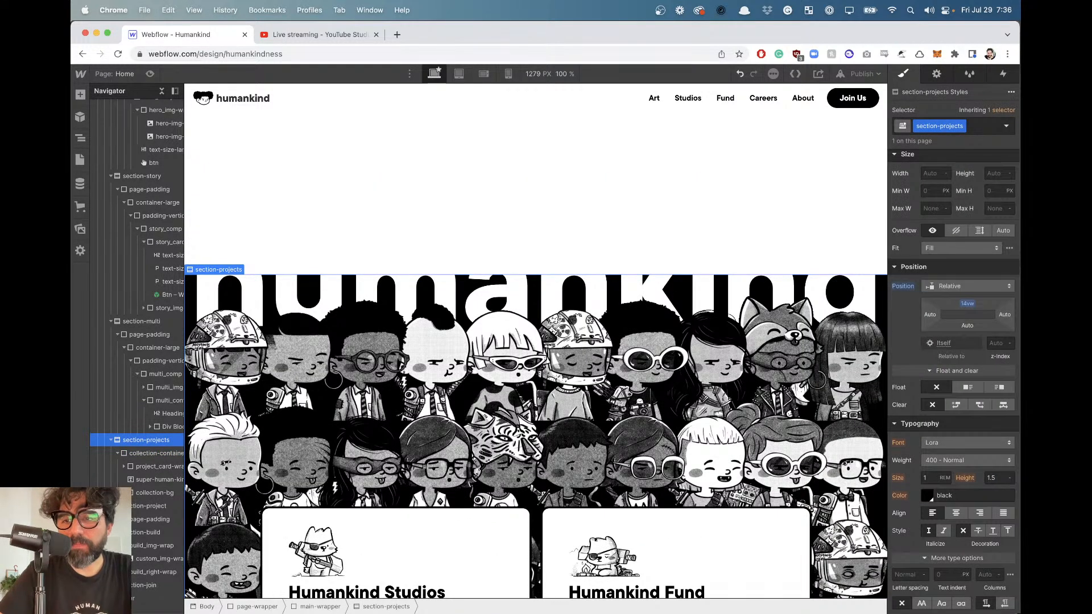
{"action": "key", "text": "super+z"}
Give section-projects a top padding of 14 vw and reduce it to 6 vw.
{"action": "scroll", "coordinate": [967, 284], "scroll_direction": "up", "scroll_amount": 3}
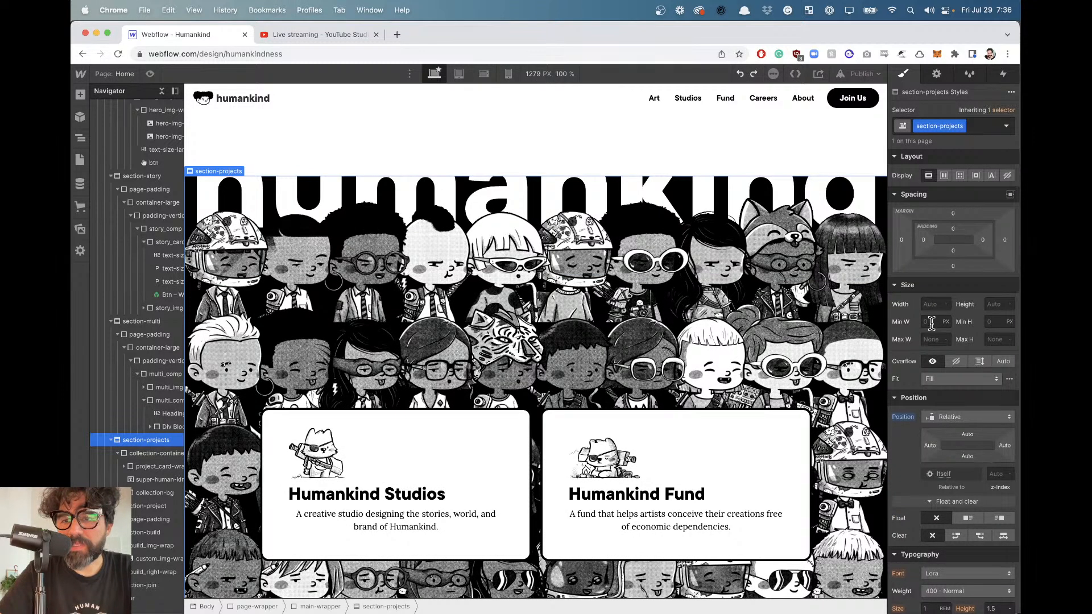
{"action": "left_click", "coordinate": [953, 227]}
{"action": "type", "text": "14vw"}
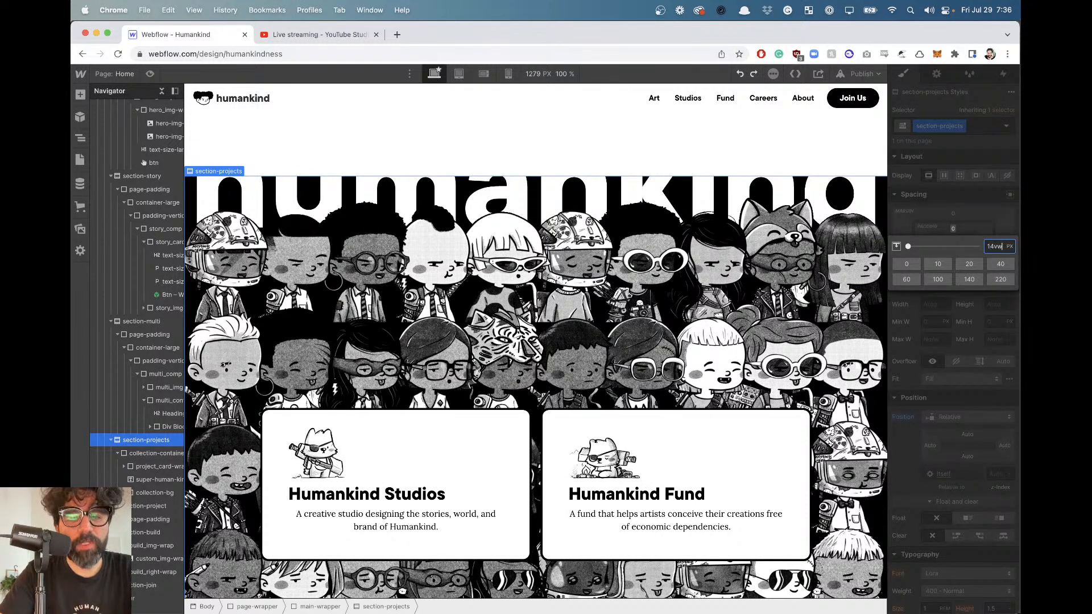
{"action": "key", "text": "Return"}
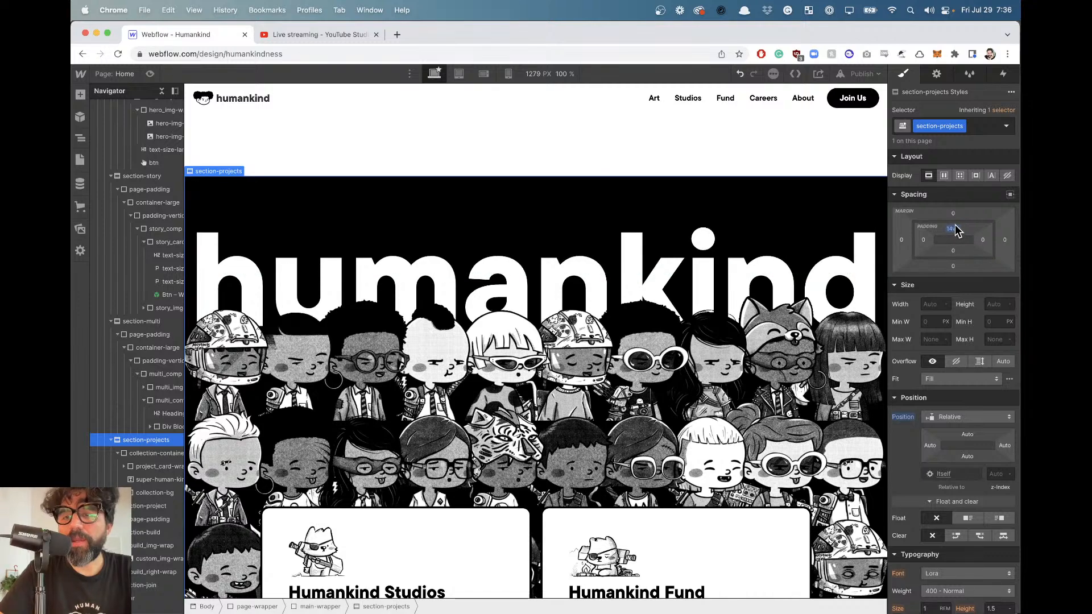
{"action": "type", "text": "4"}
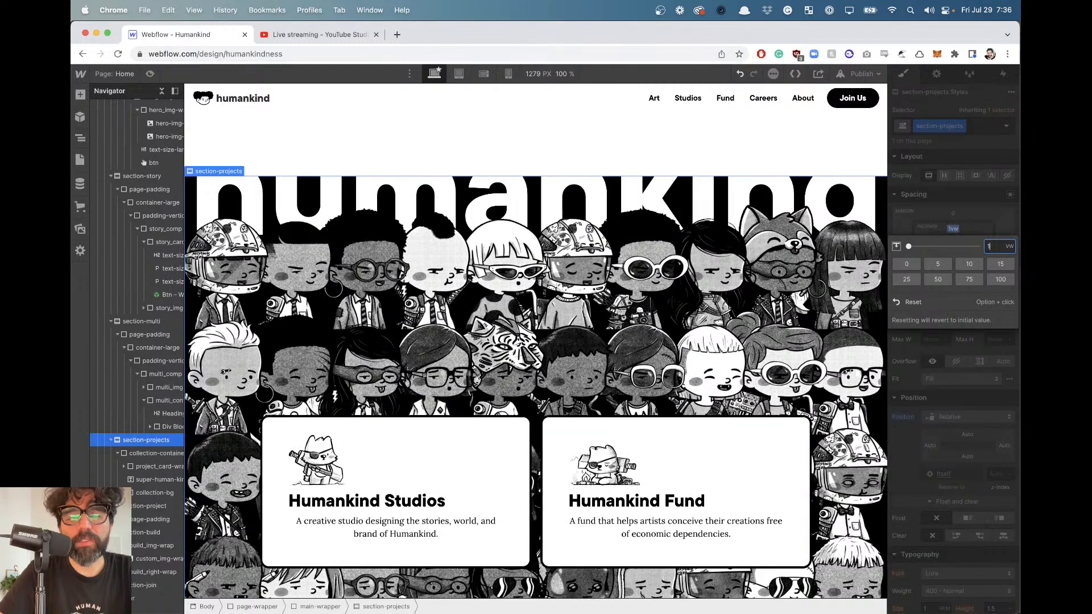
{"action": "key", "text": "Up"}
{"action": "key", "text": "Up"}
{"action": "key", "text": "Up"}
{"action": "key", "text": "Down"}
{"action": "left_click", "coordinate": [995, 205]}
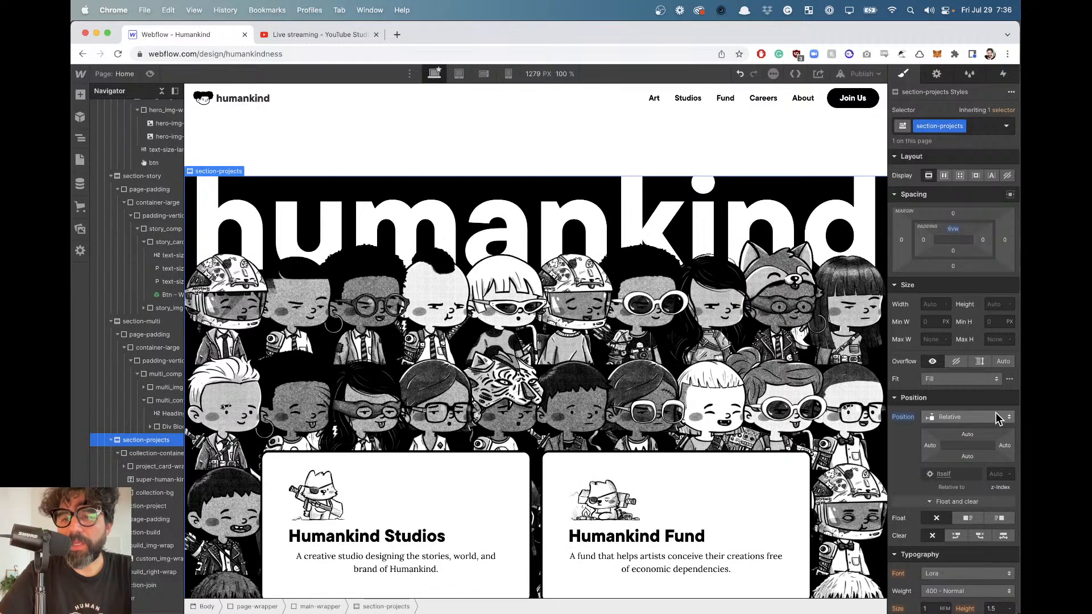
Set the overflow of section-projects to hidden, and select the Humankind Studios project card.
{"action": "left_click", "coordinate": [956, 362]}
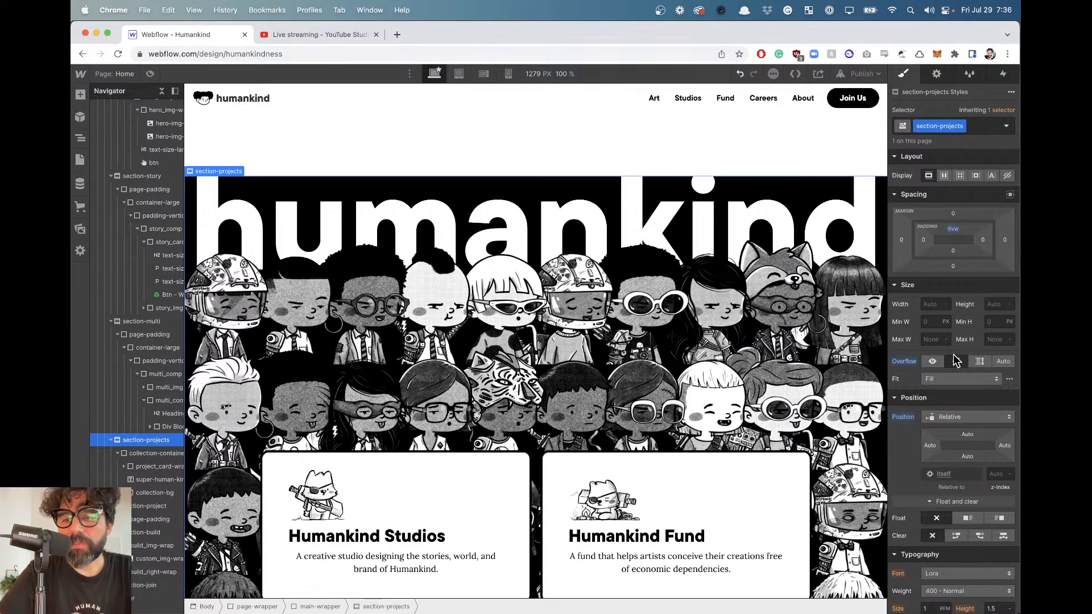
{"action": "scroll", "coordinate": [620, 305], "scroll_direction": "down", "scroll_amount": 4}
{"action": "scroll", "coordinate": [619, 305], "scroll_direction": "down", "scroll_amount": 5}
{"action": "scroll", "coordinate": [619, 305], "scroll_direction": "up", "scroll_amount": 8}
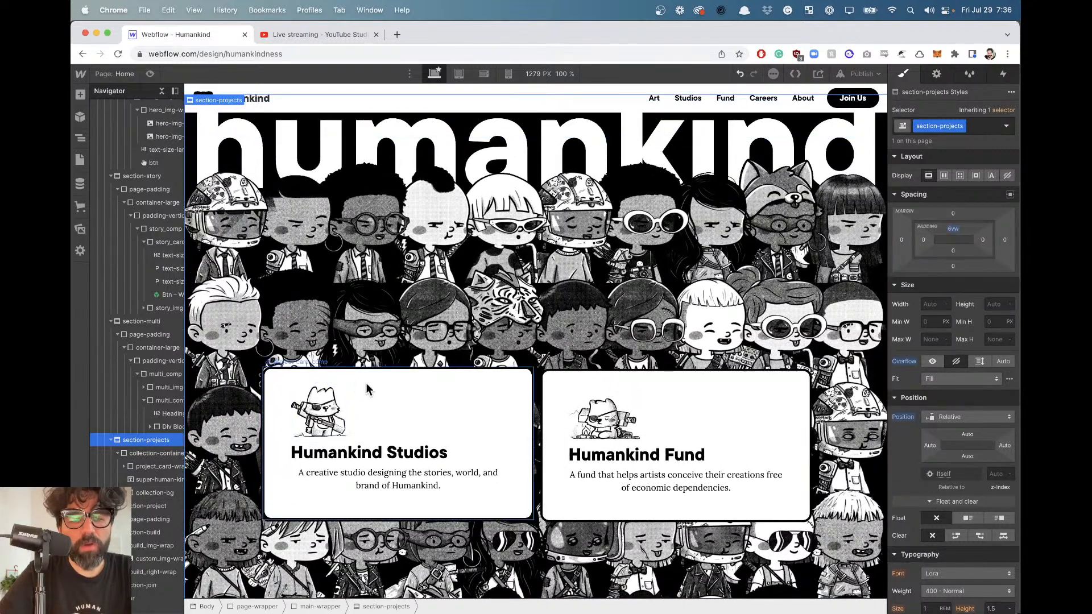
{"action": "left_click", "coordinate": [408, 384]}
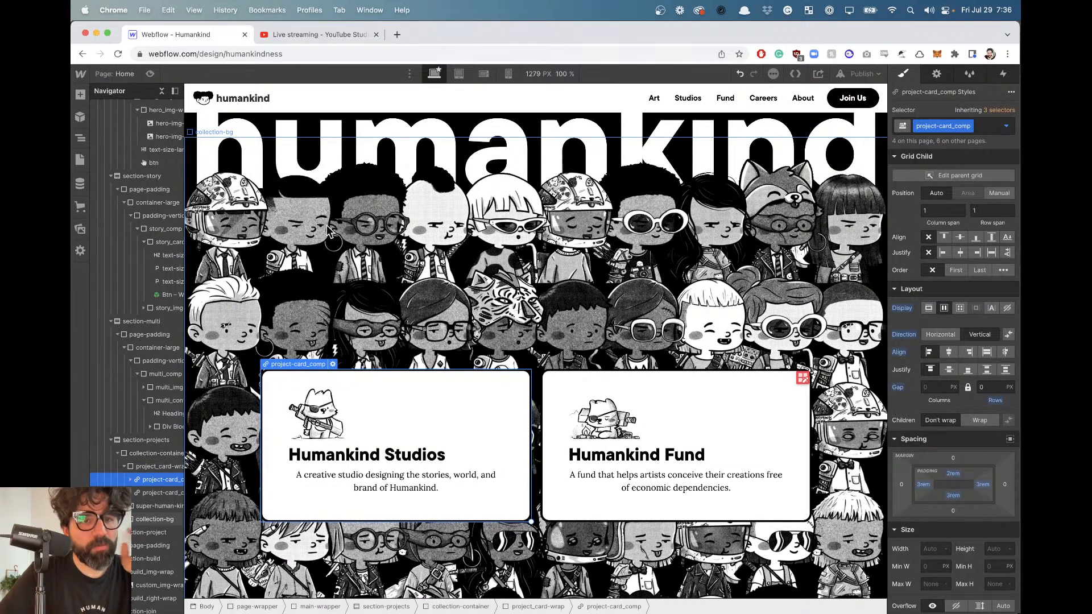
Preview the page and check how the "humankind" text and project cards scale at a narrower and the full browser width.
{"action": "left_click", "coordinate": [150, 74]}
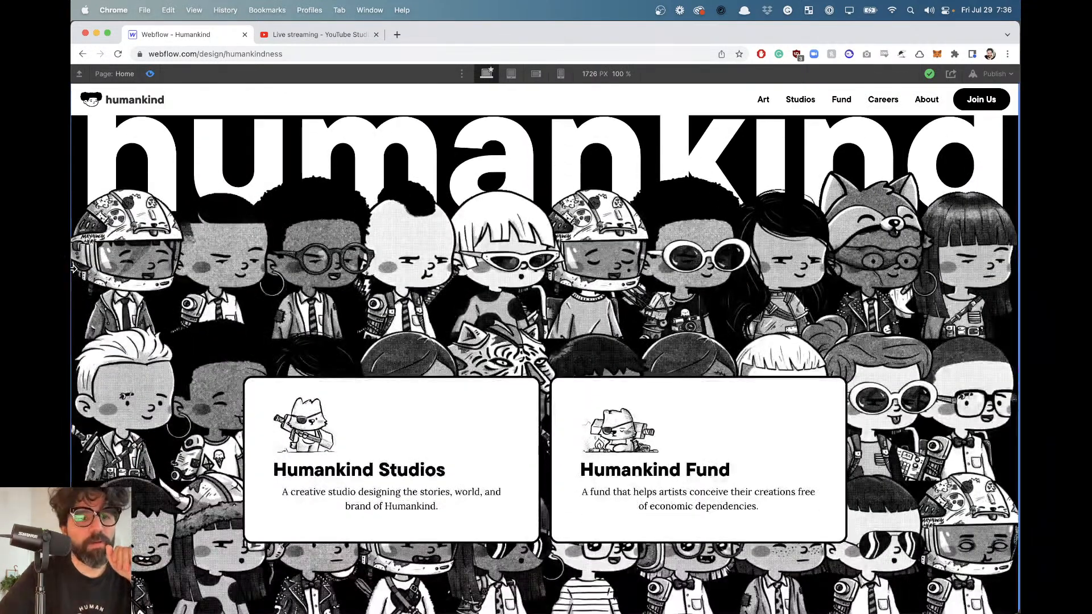
{"action": "left_click_drag", "start_coordinate": [73, 269], "coordinate": [302, 269]}
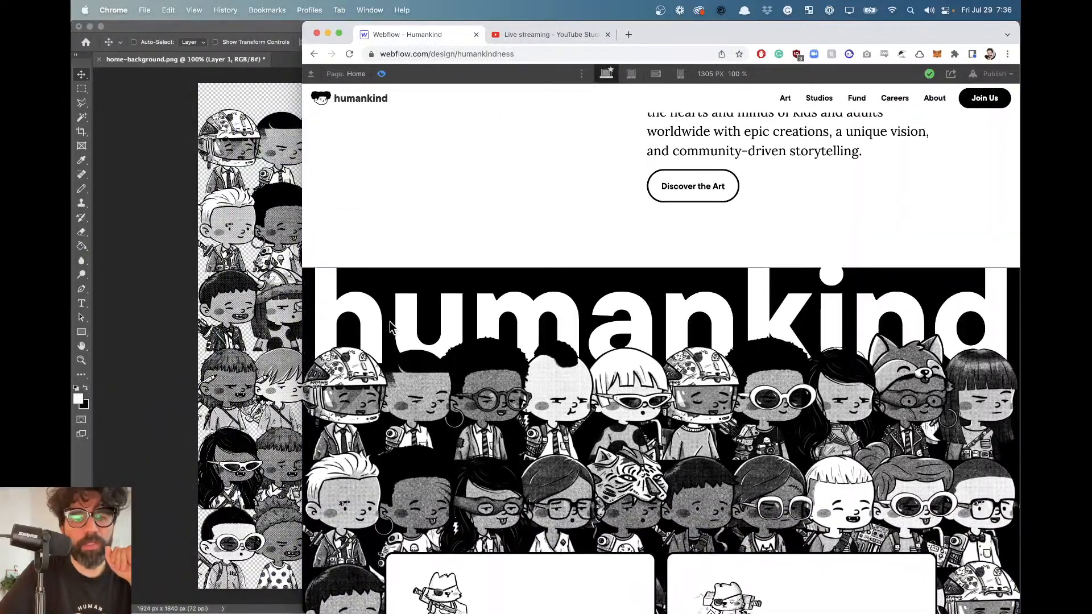
{"action": "left_click_drag", "start_coordinate": [303, 279], "coordinate": [73, 261]}
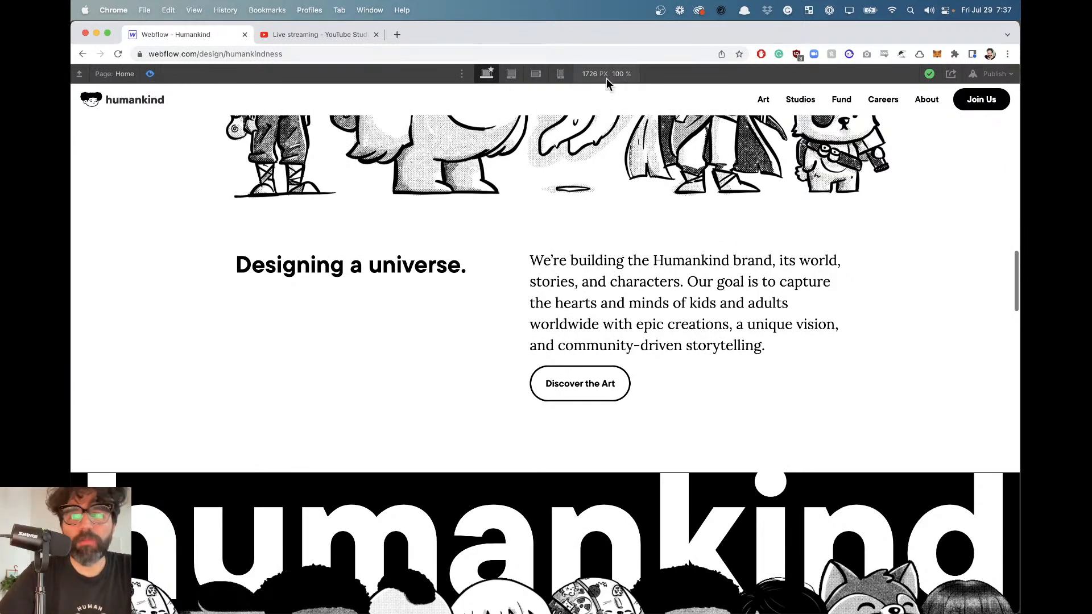
Publish the site to the humankindness.webflow.io domain.
{"action": "left_click", "coordinate": [990, 74]}
{"action": "left_click", "coordinate": [983, 116]}
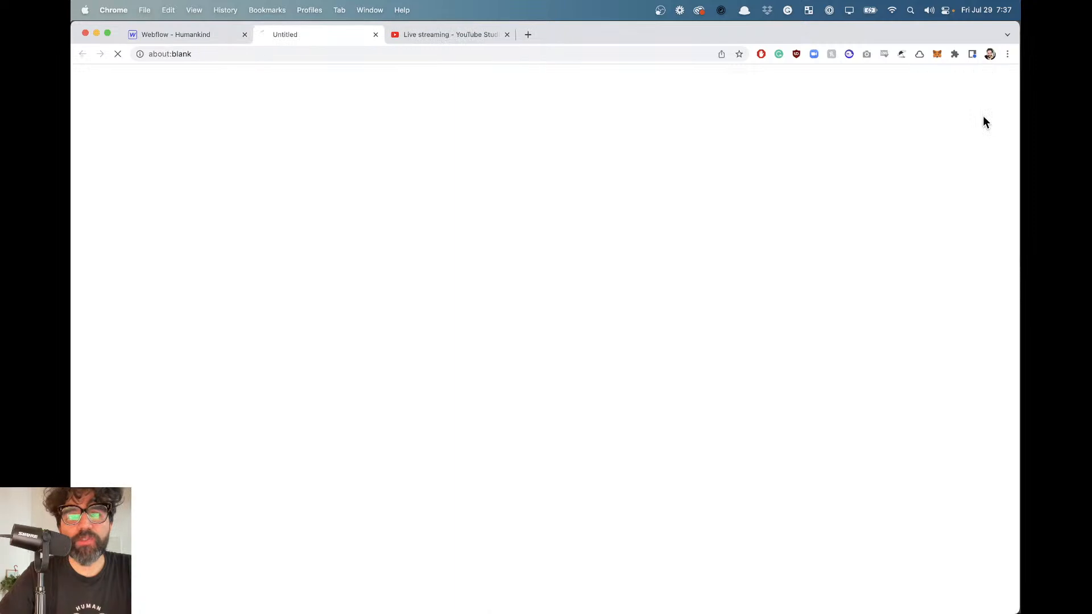
{"action": "left_click", "coordinate": [178, 35]}
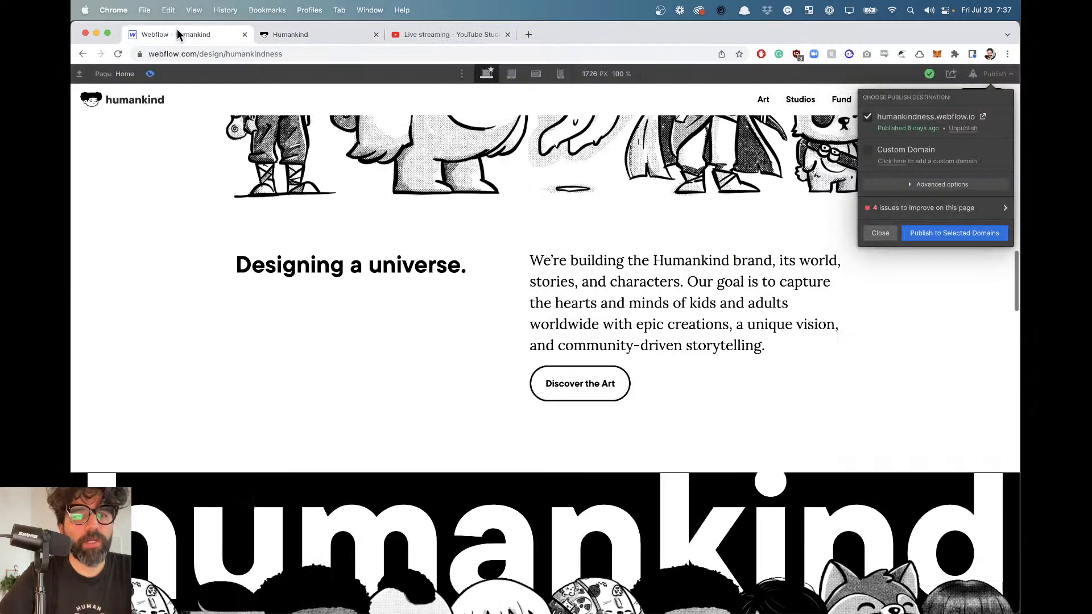
{"action": "left_click", "coordinate": [941, 236]}
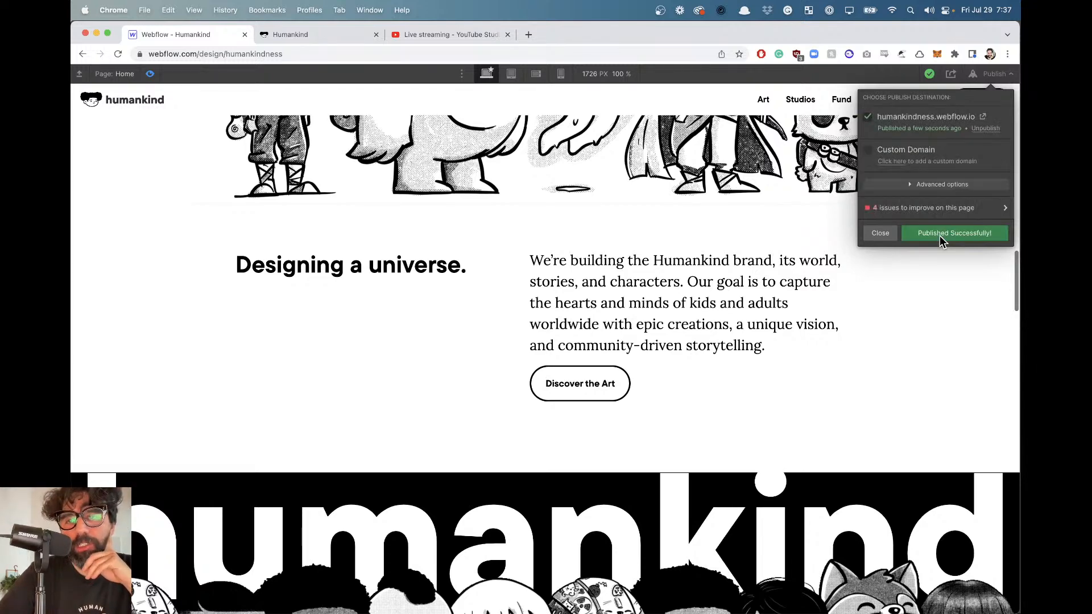
Open the published humankindness.webflow.io site and examine the projects section with its large "humankind" text.
{"action": "left_click", "coordinate": [983, 116]}
{"action": "left_click", "coordinate": [441, 34]}
{"action": "scroll", "coordinate": [458, 244], "scroll_direction": "down", "scroll_amount": 20}
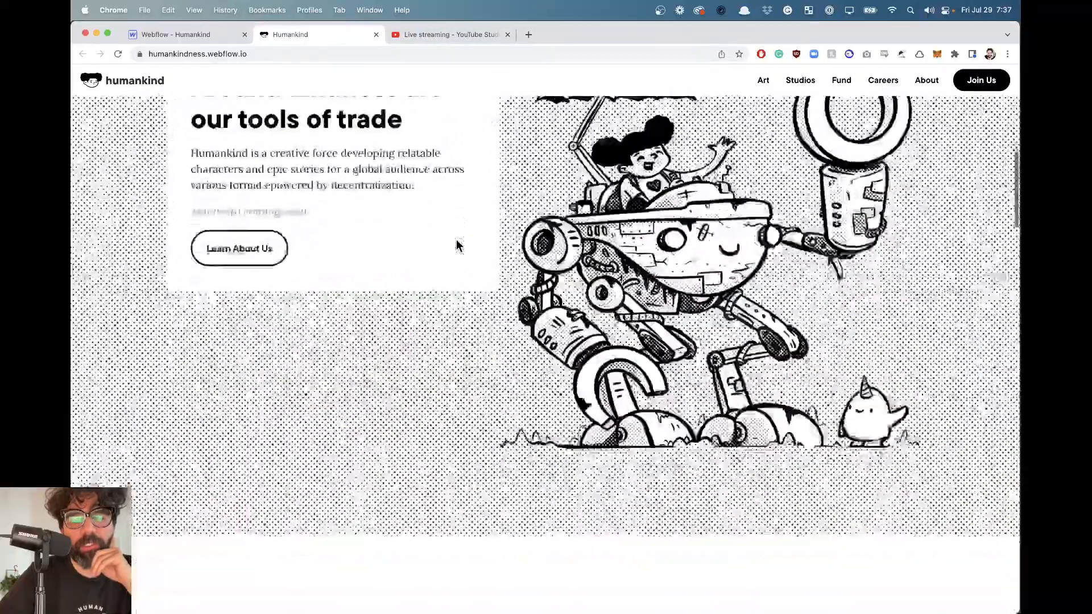
{"action": "scroll", "coordinate": [458, 246], "scroll_direction": "down", "scroll_amount": 15}
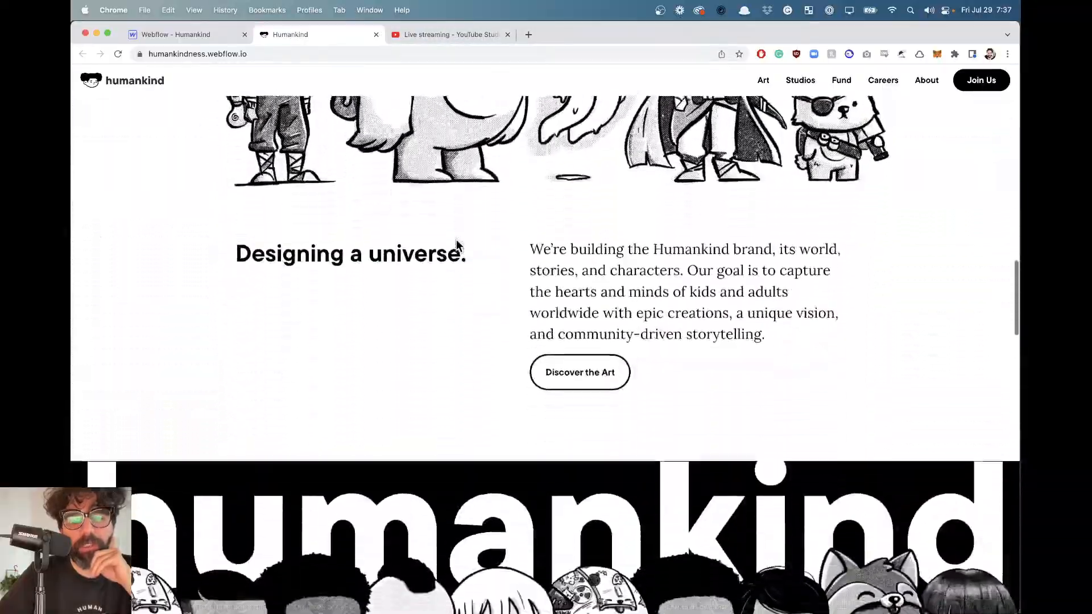
{"action": "scroll", "coordinate": [456, 240], "scroll_direction": "down", "scroll_amount": 4}
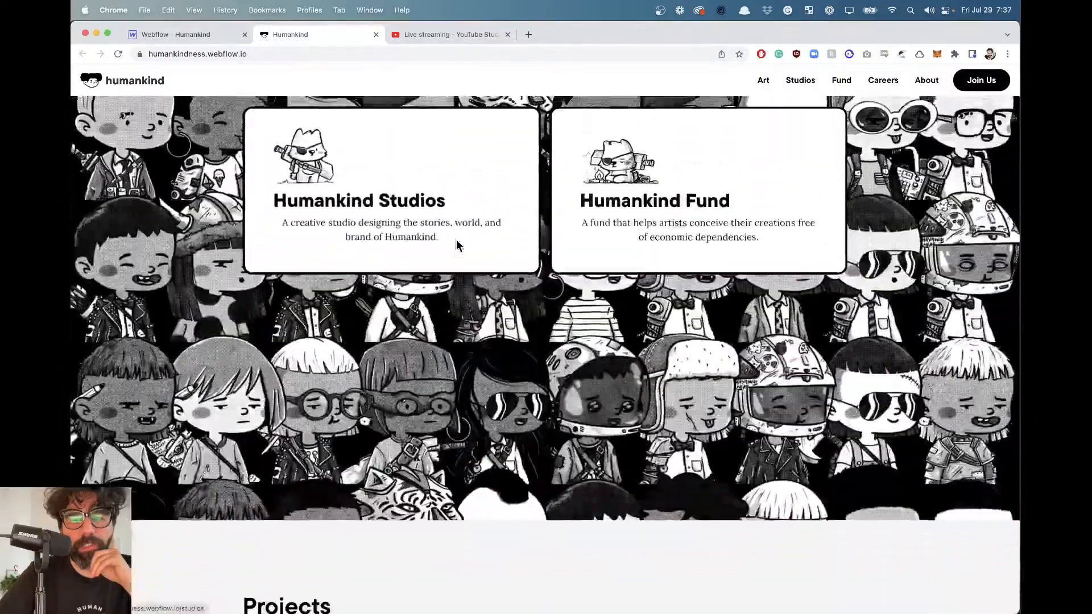
{"action": "scroll", "coordinate": [485, 241], "scroll_direction": "up", "scroll_amount": 1}
{"action": "scroll", "coordinate": [480, 356], "scroll_direction": "up", "scroll_amount": 8}
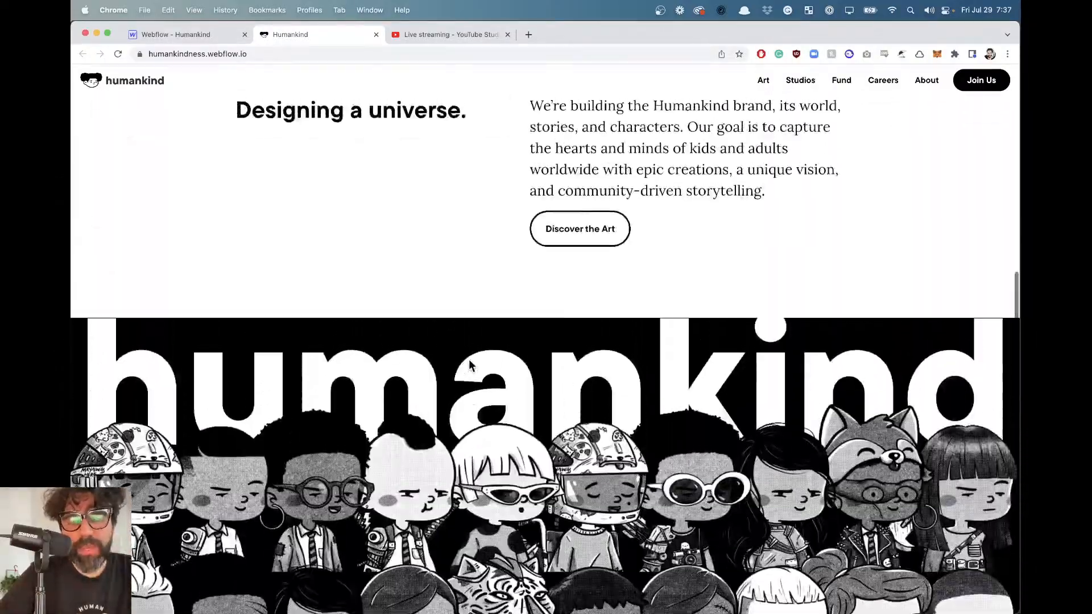
{"action": "scroll", "coordinate": [468, 359], "scroll_direction": "down", "scroll_amount": 3}
Check the published projects section in a narrowed browser window and again with the window restored to full width.
{"action": "left_click_drag", "start_coordinate": [74, 308], "coordinate": [279, 309]}
{"action": "scroll", "coordinate": [609, 351], "scroll_direction": "up", "scroll_amount": 2}
{"action": "scroll", "coordinate": [580, 256], "scroll_direction": "down", "scroll_amount": 6}
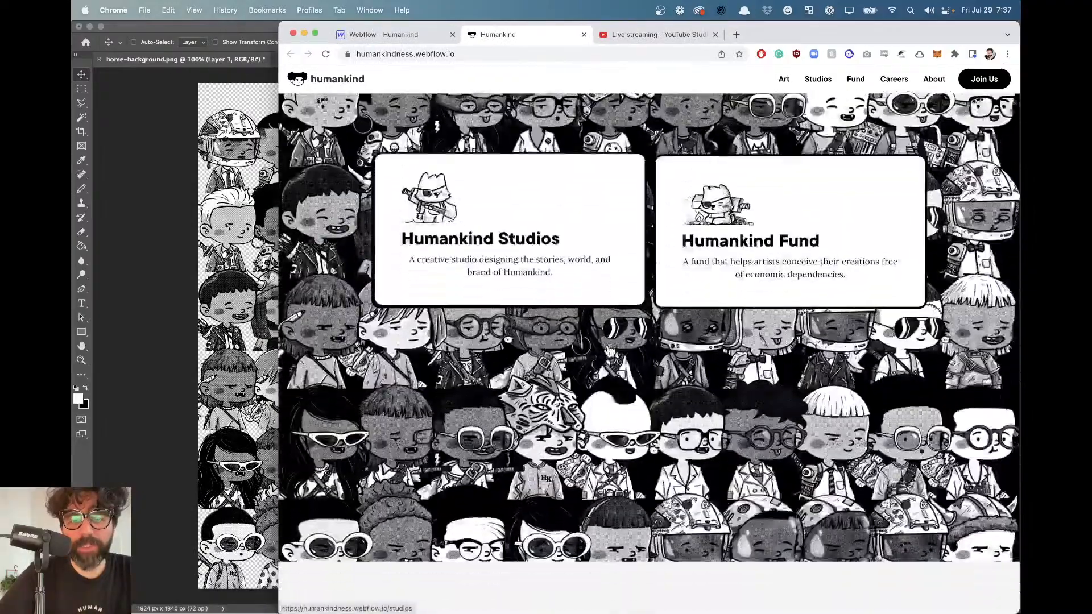
{"action": "scroll", "coordinate": [550, 154], "scroll_direction": "up", "scroll_amount": 4}
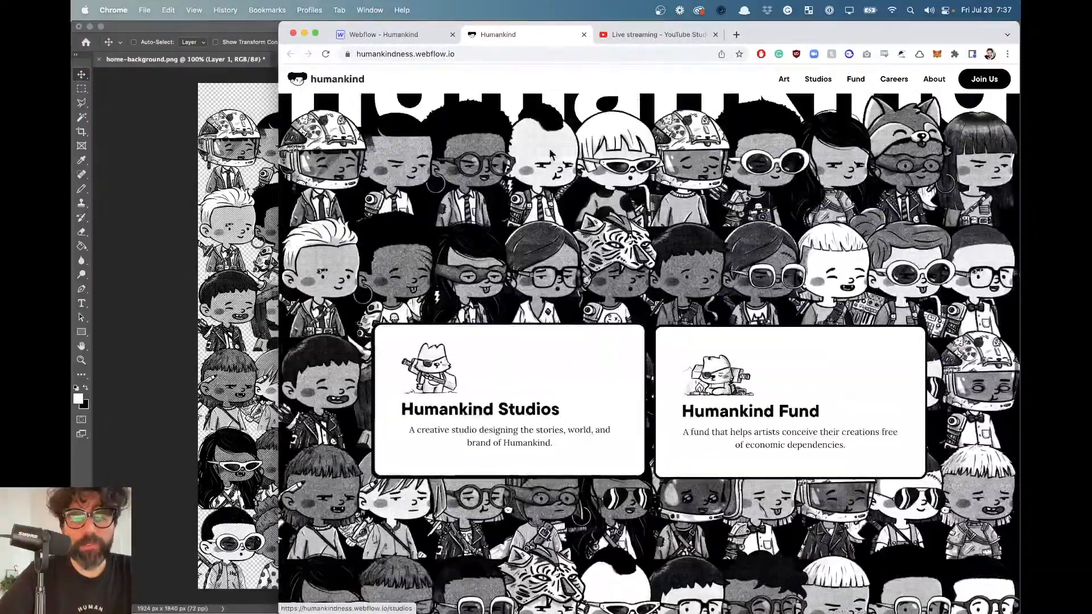
{"action": "double_click", "coordinate": [841, 39]}
{"action": "scroll", "coordinate": [214, 166], "scroll_direction": "down", "scroll_amount": 5}
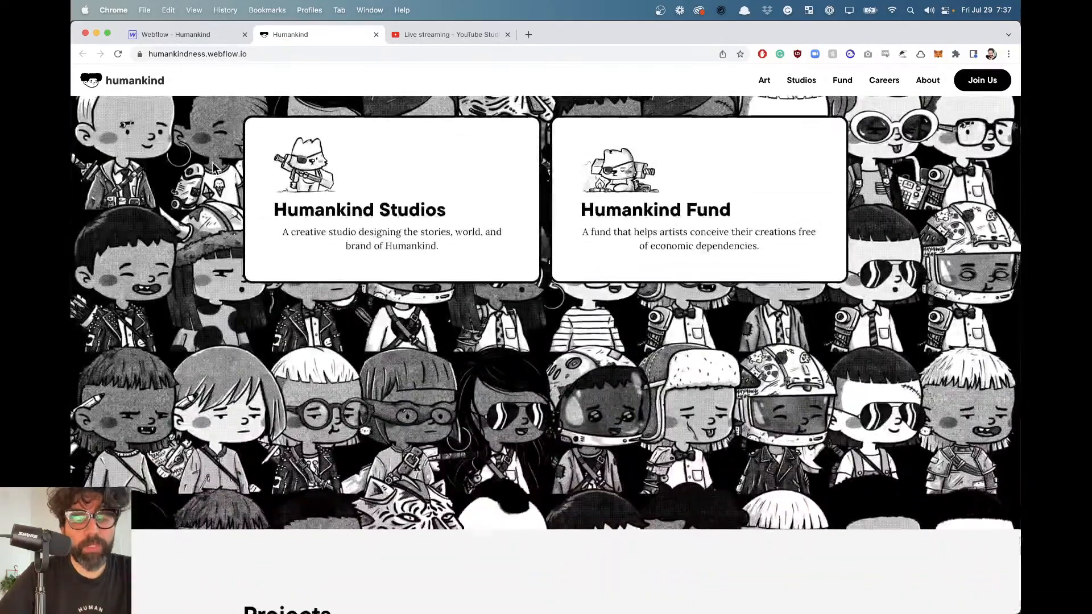
{"action": "scroll", "coordinate": [214, 167], "scroll_direction": "up", "scroll_amount": 5}
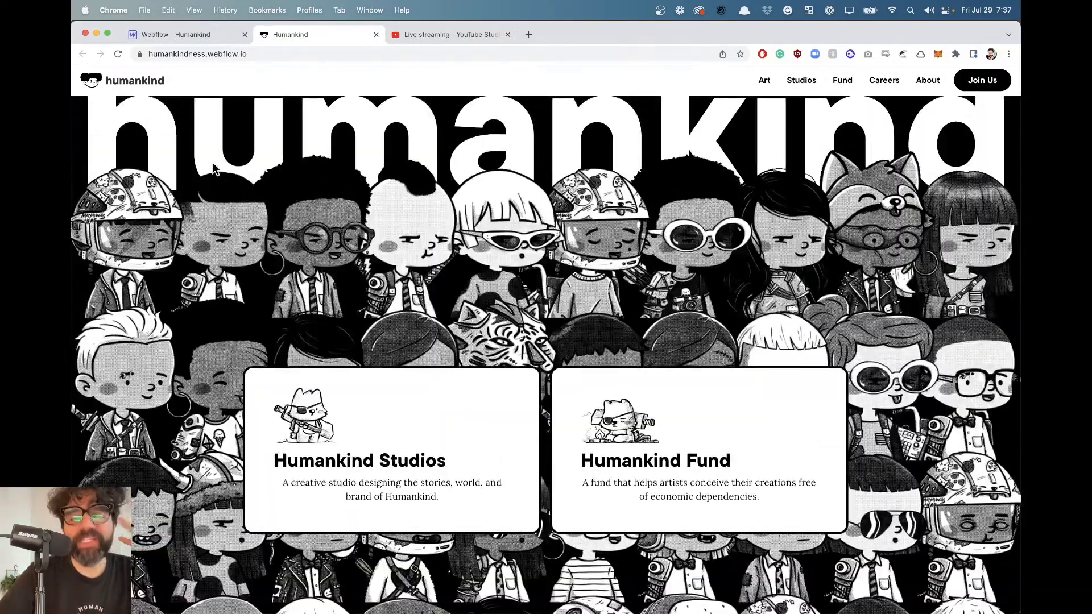
Return to the Webflow design page, dismiss the publish options and exit preview mode.
{"action": "left_click", "coordinate": [163, 36]}
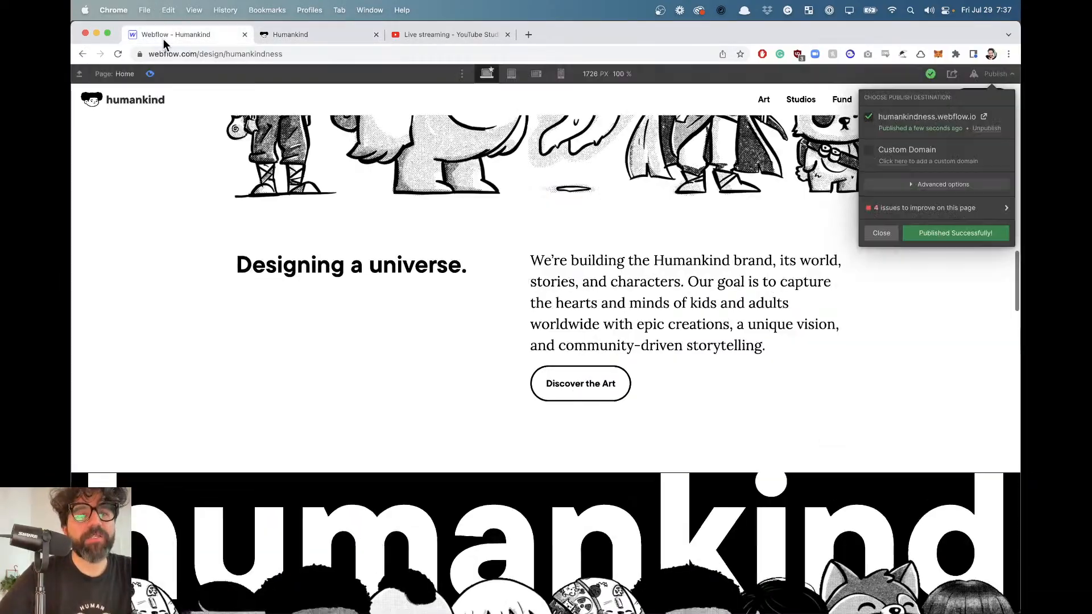
{"action": "left_click", "coordinate": [616, 217]}
{"action": "scroll", "coordinate": [597, 233], "scroll_direction": "down", "scroll_amount": 10}
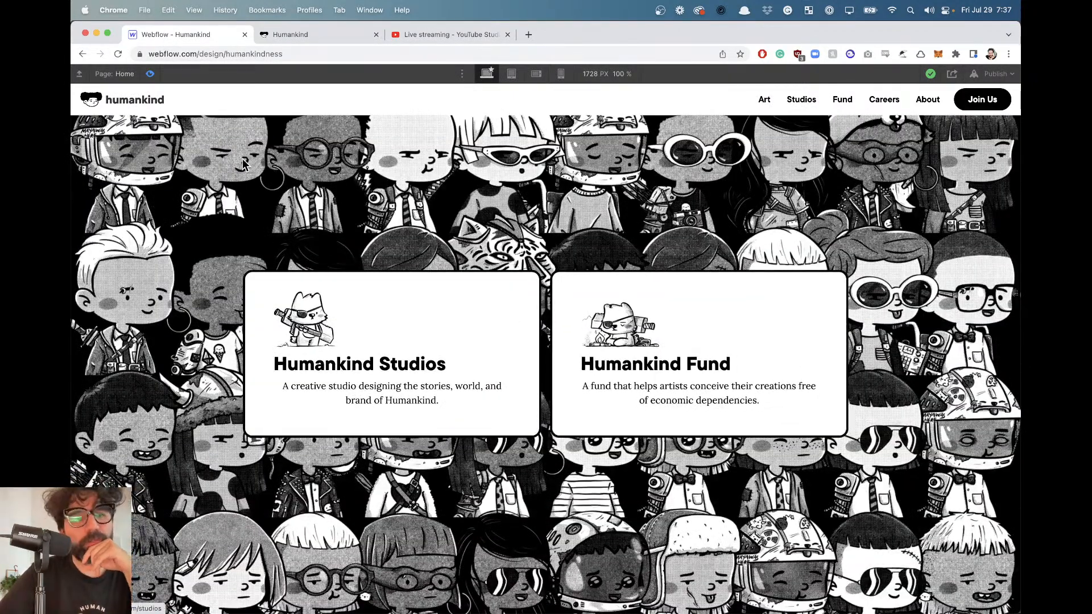
{"action": "left_click", "coordinate": [149, 74]}
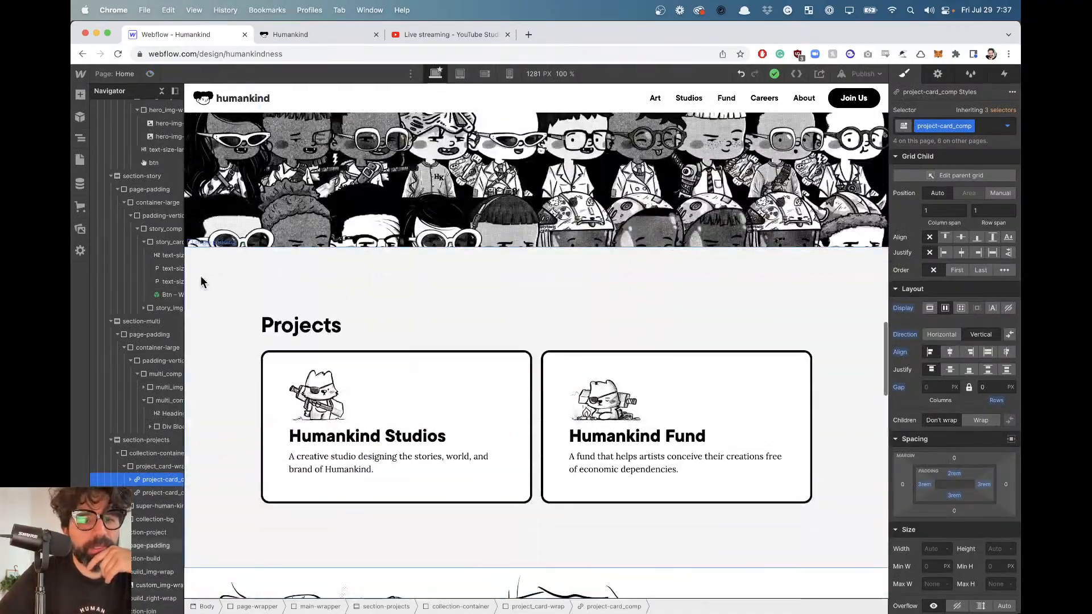
Hide the old light-grey Projects section, section-project, by setting its display to none.
{"action": "left_click", "coordinate": [202, 283]}
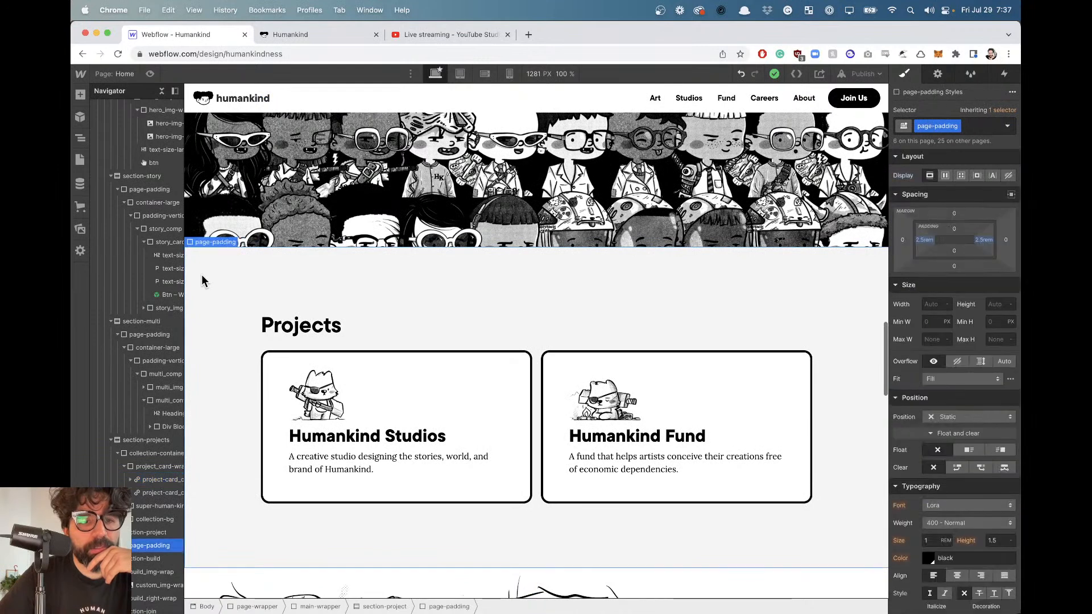
{"action": "left_click", "coordinate": [136, 534]}
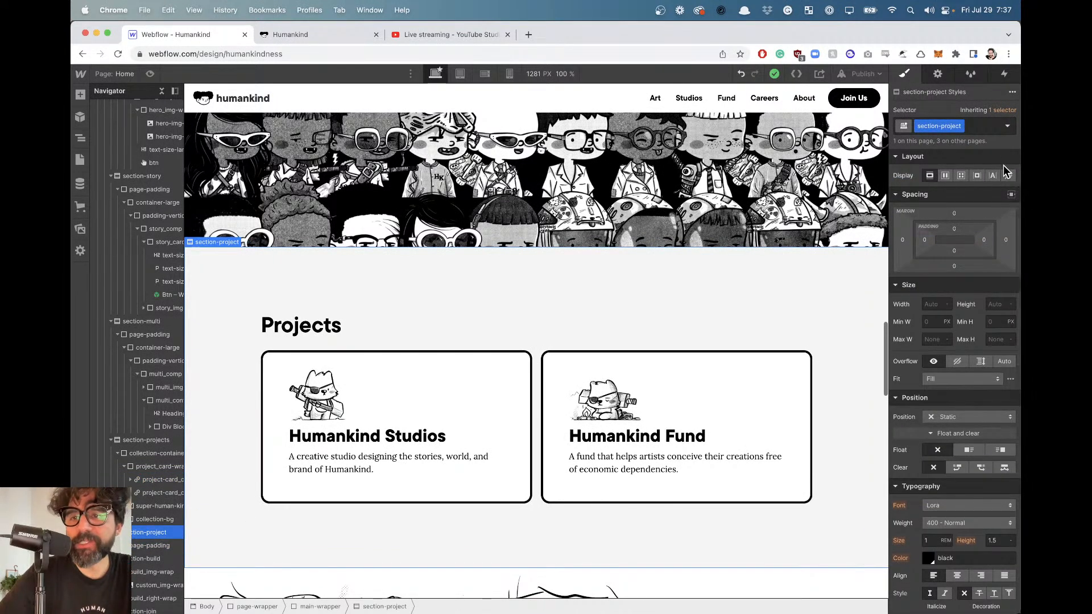
{"action": "left_click", "coordinate": [1005, 75]}
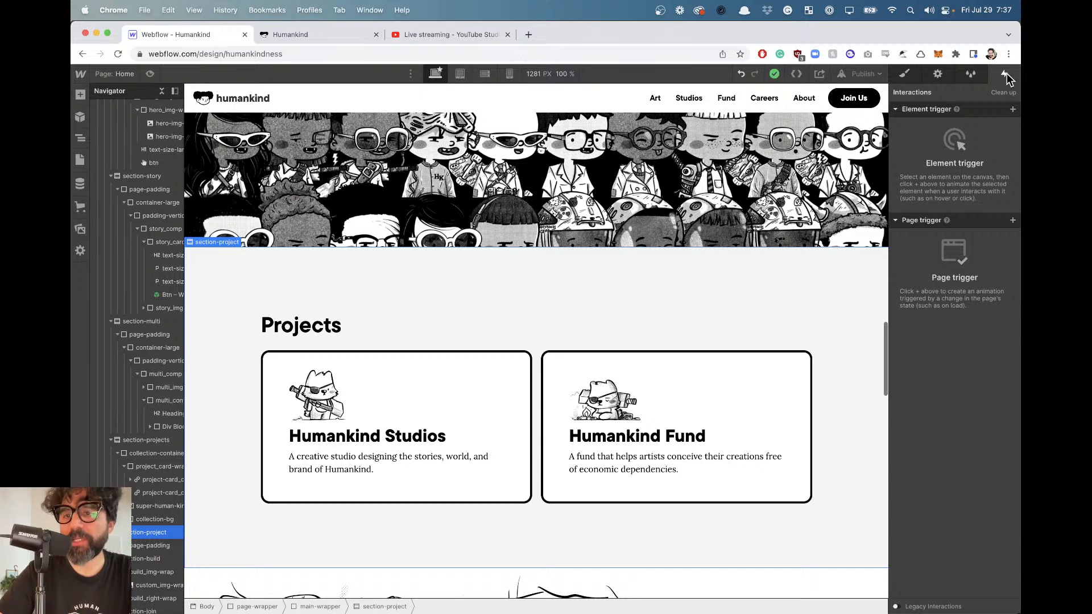
{"action": "left_click", "coordinate": [904, 73]}
{"action": "left_click", "coordinate": [1009, 176]}
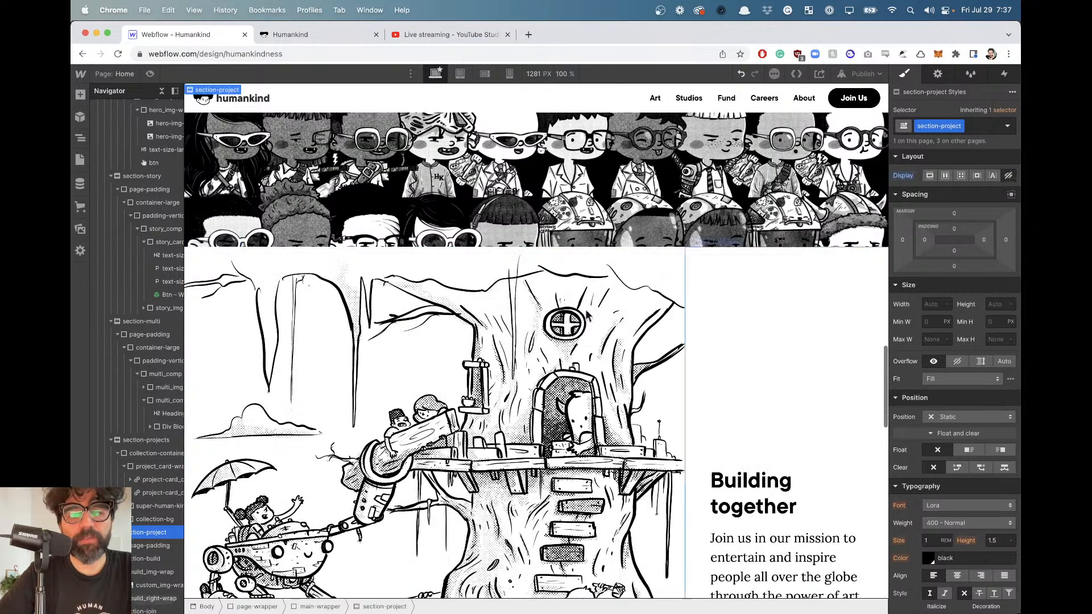
Try "staykind" in place of the large "humankind" text behind the characters, and shorten it to "stay".
{"action": "scroll", "coordinate": [498, 381], "scroll_direction": "up", "scroll_amount": 15}
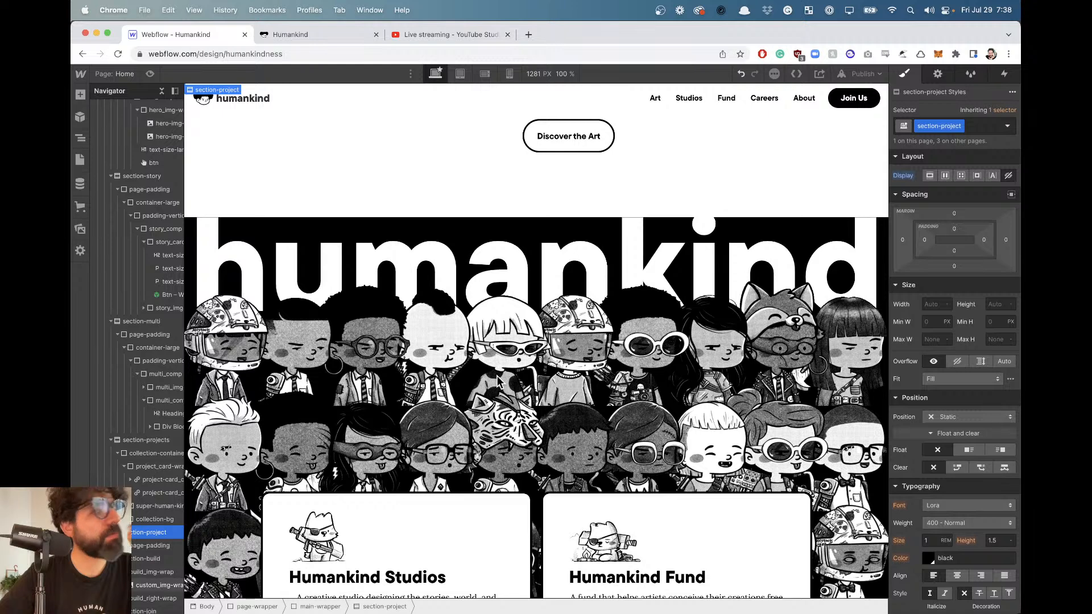
{"action": "left_click", "coordinate": [220, 251]}
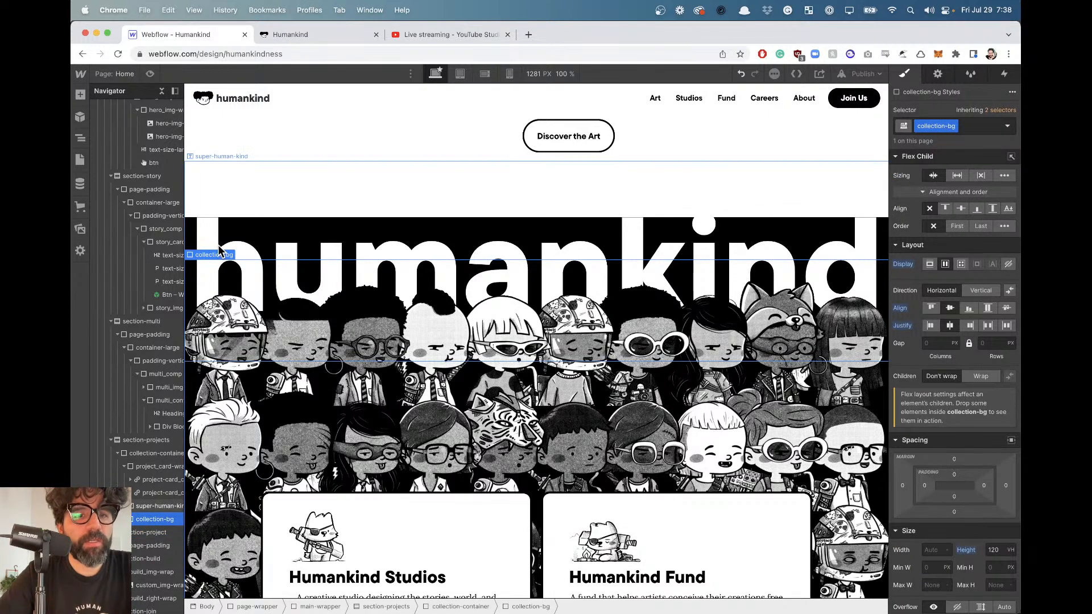
{"action": "double_click", "coordinate": [219, 245]}
{"action": "double_click", "coordinate": [235, 242]}
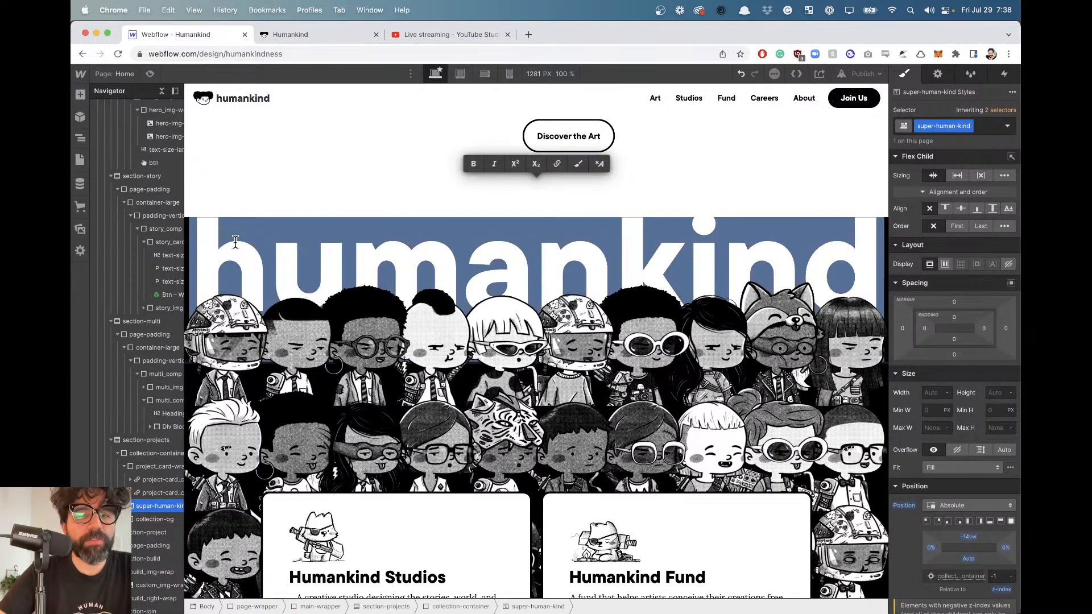
{"action": "type", "text": "staykind"}
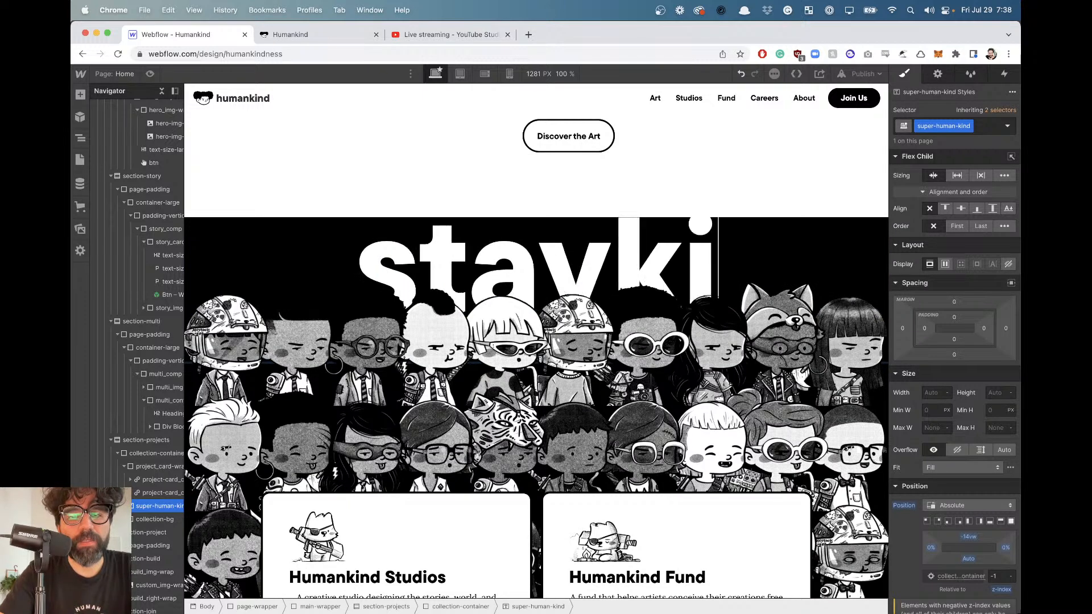
{"action": "key", "text": "BackSpace"}
{"action": "key", "text": "BackSpace"}
{"action": "key", "text": "BackSpace"}
{"action": "key", "text": "BackSpace"}
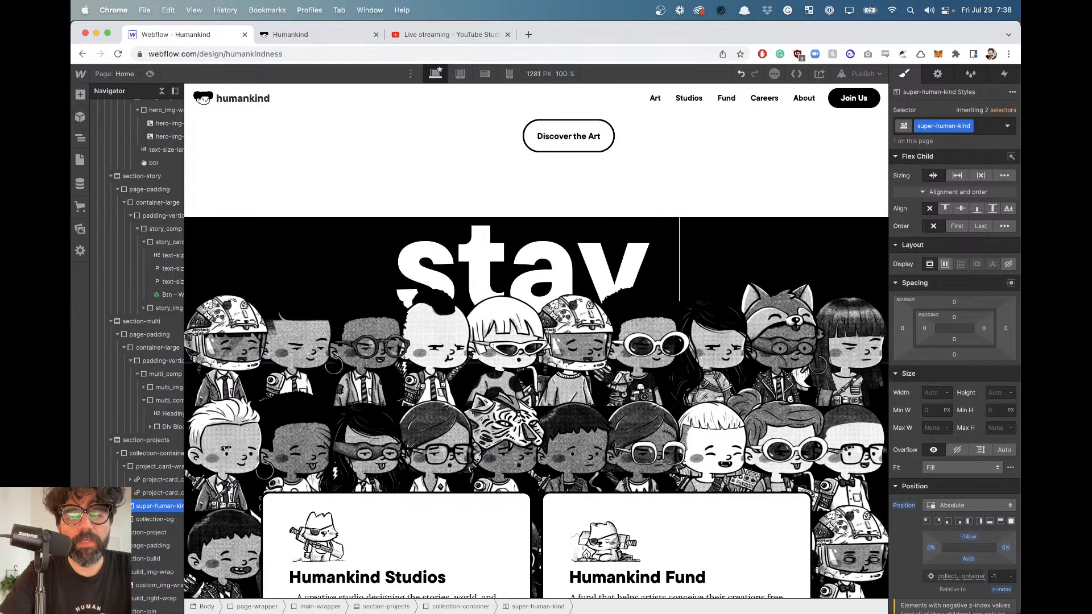
Replace the whole super-human-kind text with "stayhuman" and finish editing it.
{"action": "key", "text": "ctrl+a"}
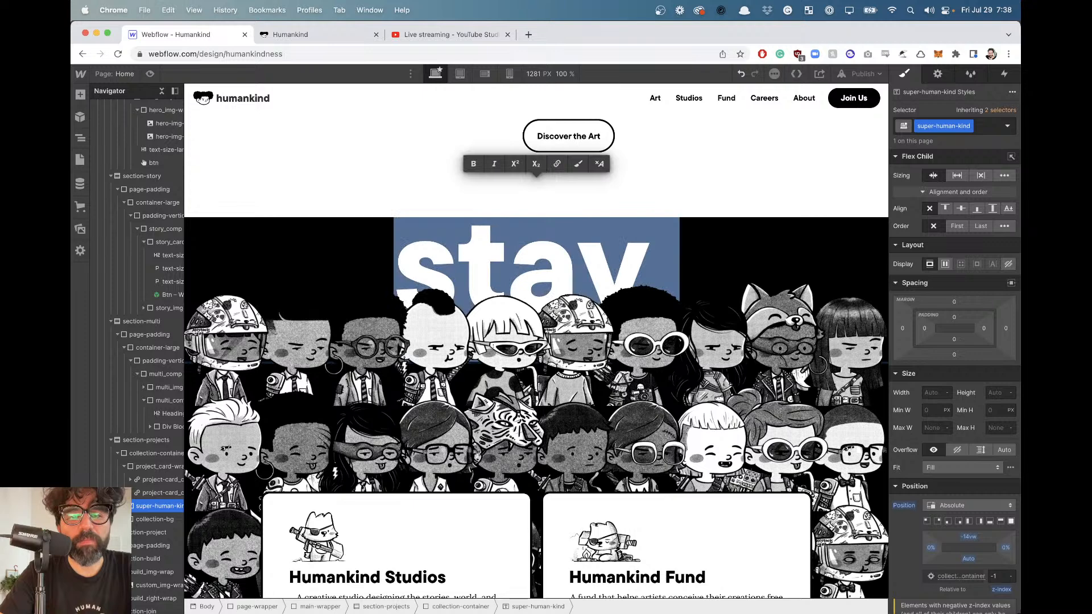
{"action": "type", "text": "stayhumn"}
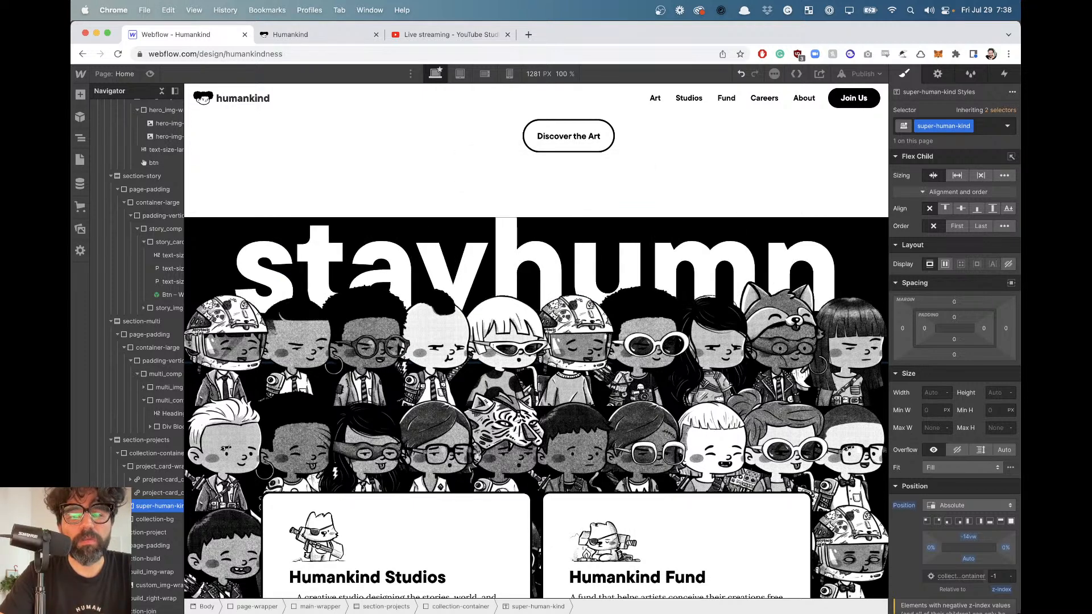
{"action": "key", "text": "BackSpace"}
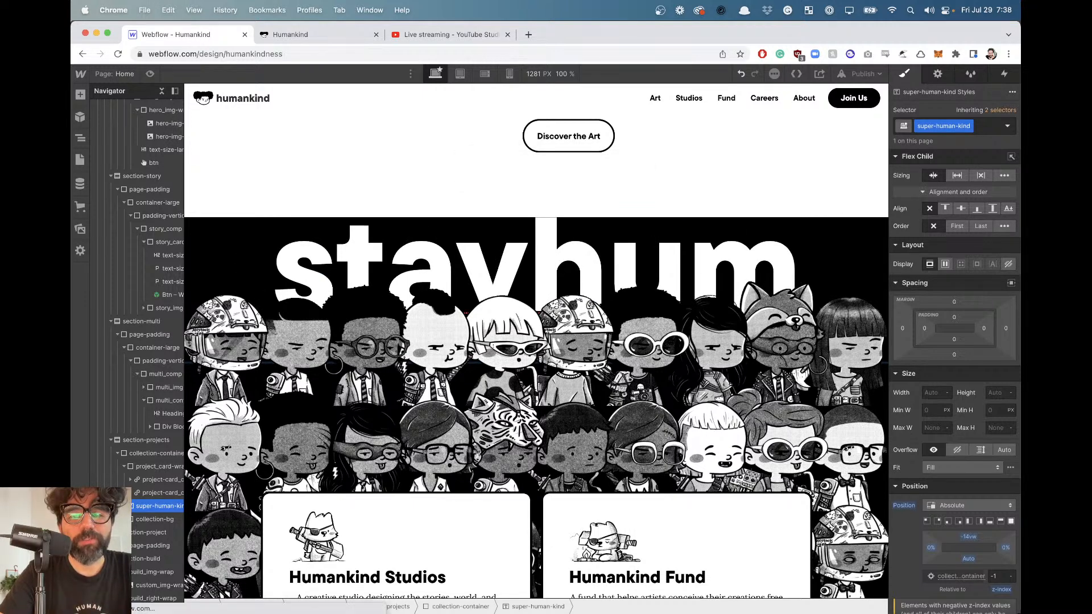
{"action": "type", "text": "n"}
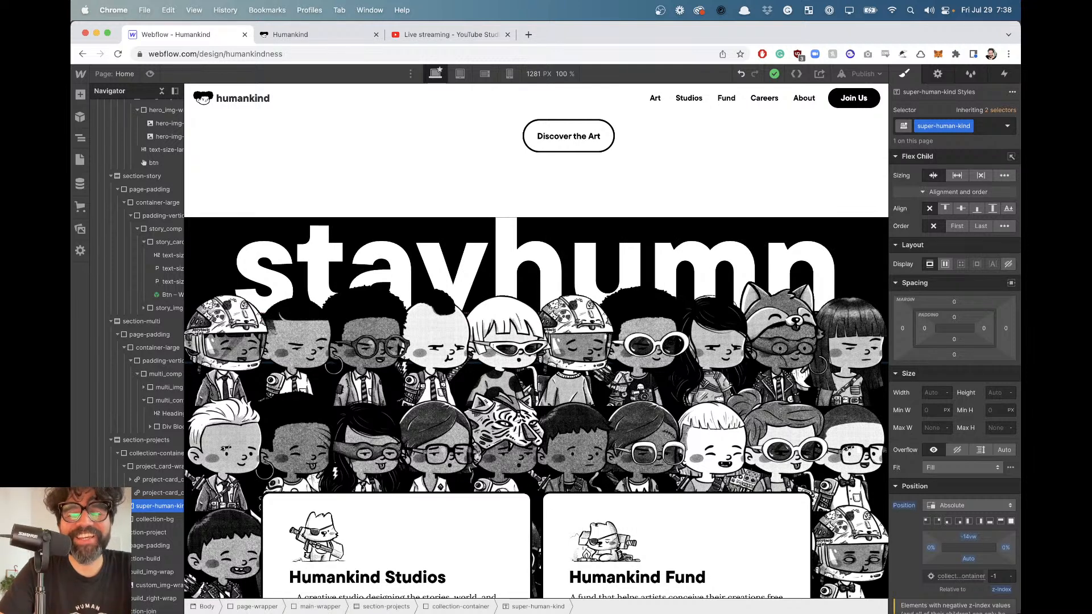
{"action": "key", "text": "BackSpace"}
{"action": "type", "text": "an"}
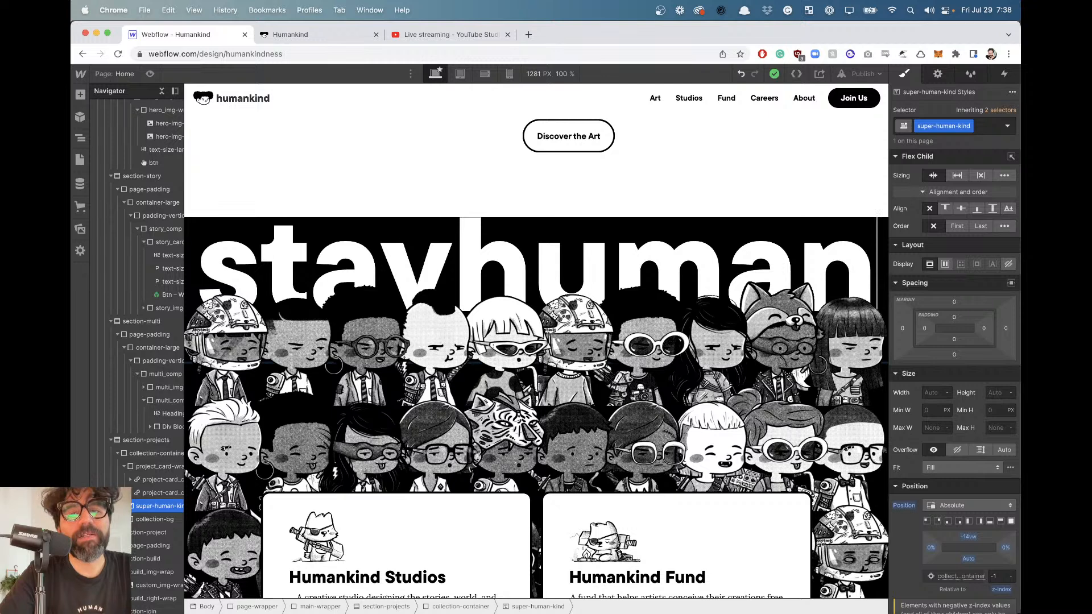
{"action": "key", "text": "Escape"}
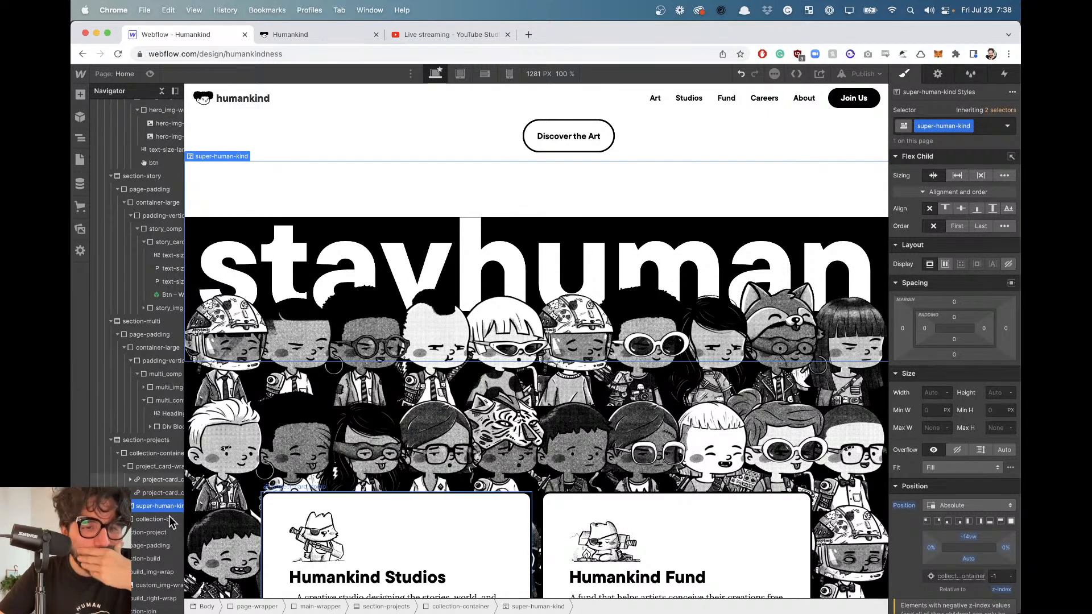
Try a smaller top padding of 5 VW on section-projects.
{"action": "left_click", "coordinate": [162, 459]}
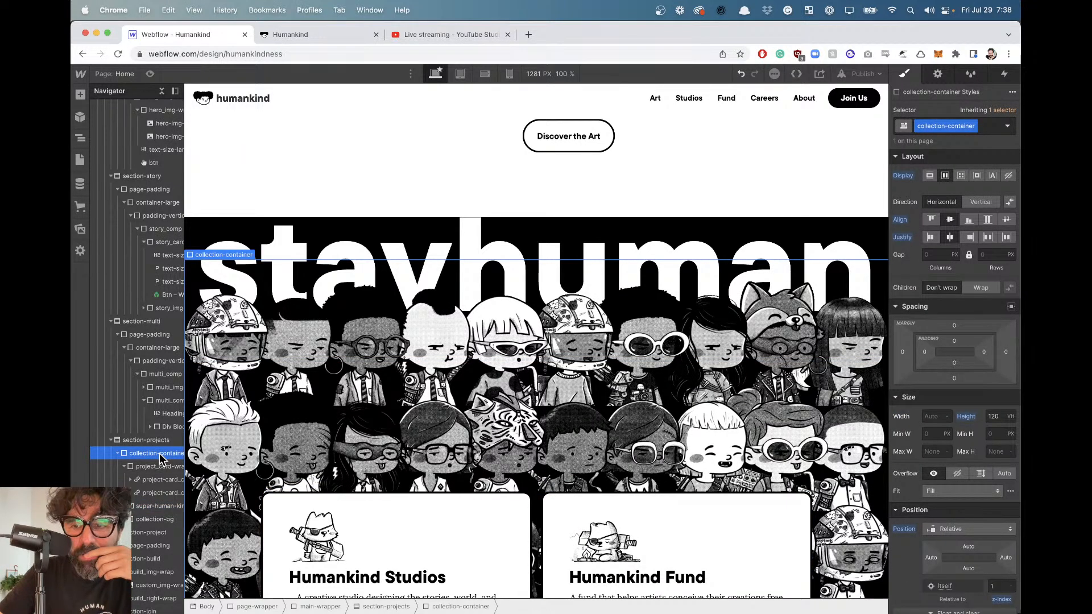
{"action": "left_click", "coordinate": [149, 440]}
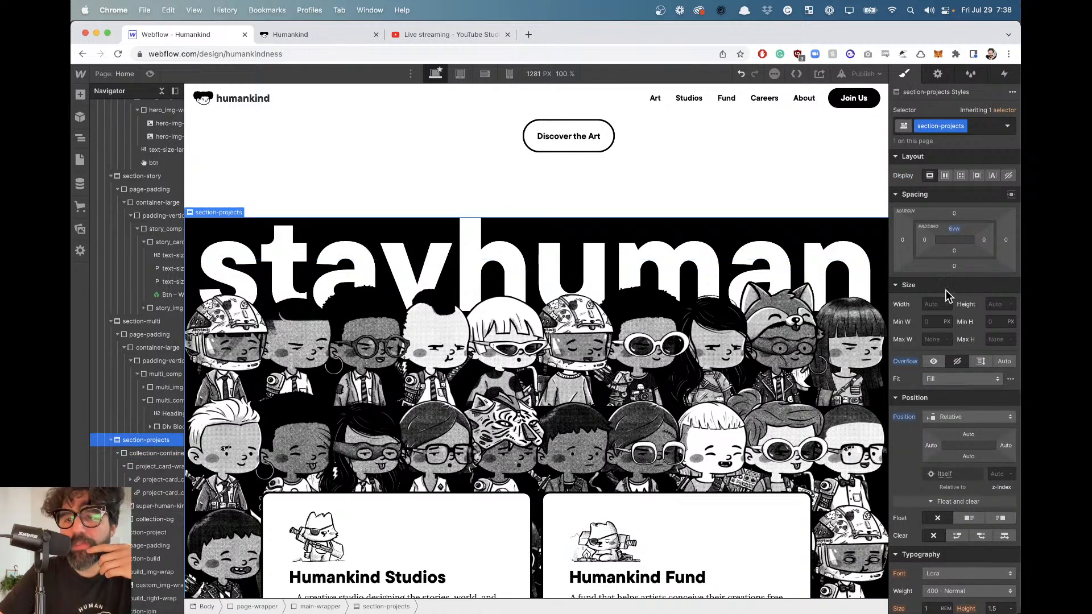
{"action": "left_click", "coordinate": [955, 230]}
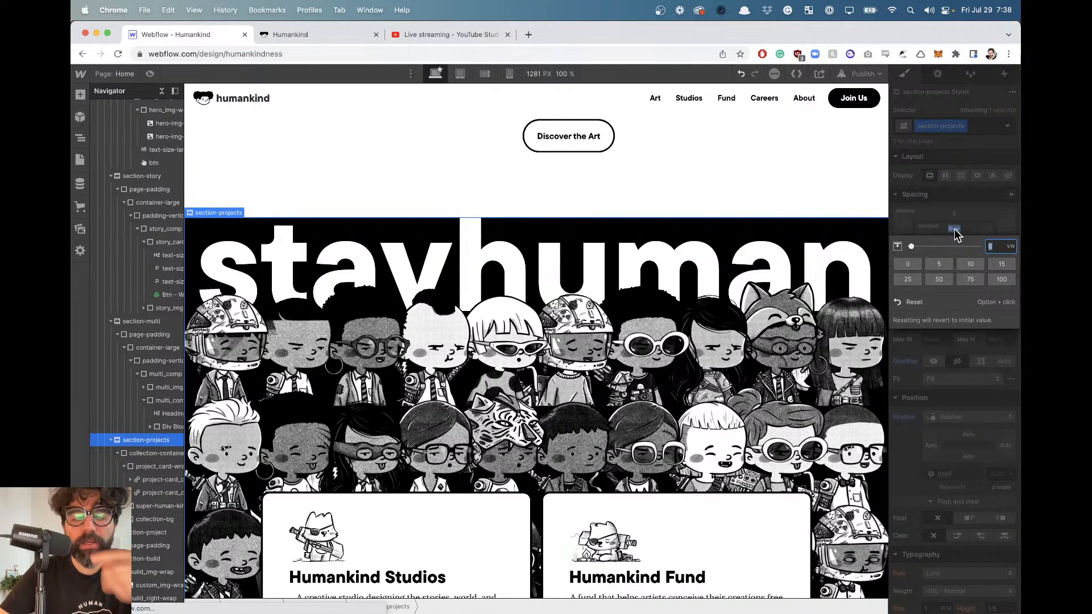
{"action": "type", "text": "5"}
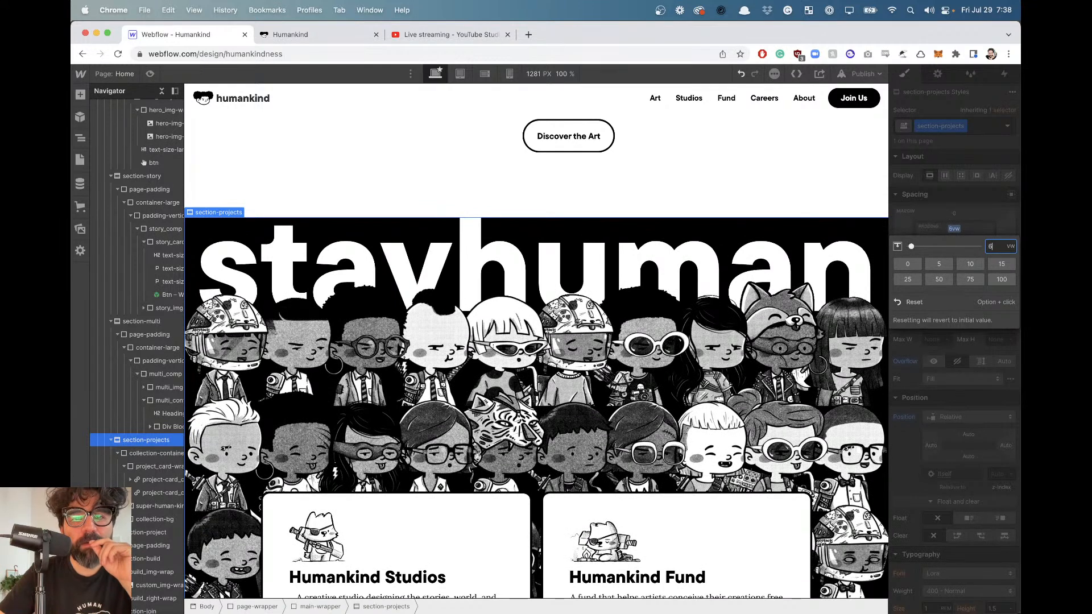
{"action": "left_click", "coordinate": [640, 162]}
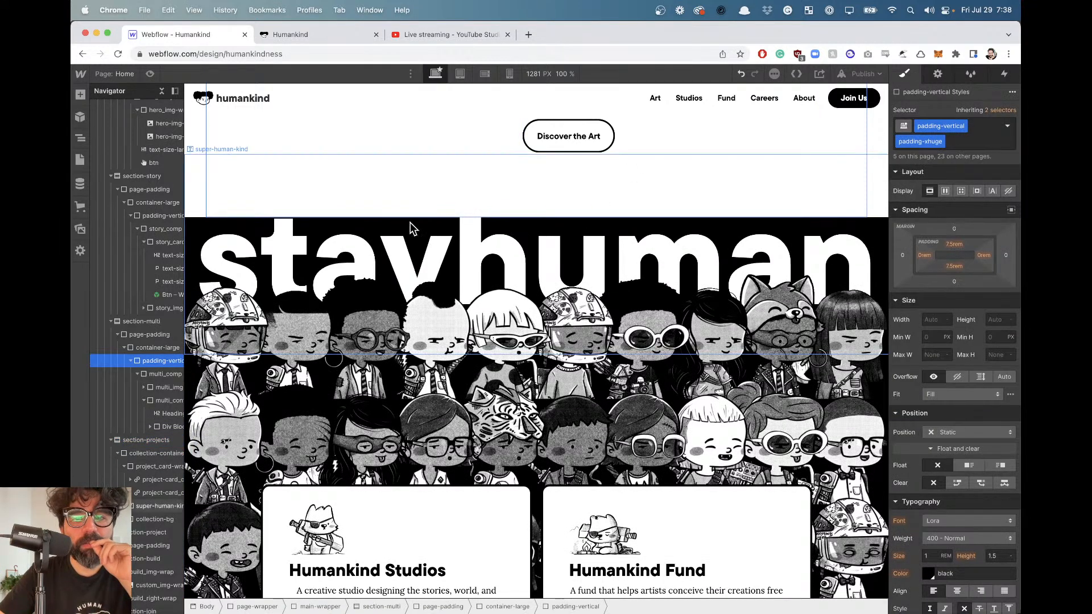
Set the top padding of section-projects to 6 VW and close the spacing editor.
{"action": "left_click", "coordinate": [195, 227]}
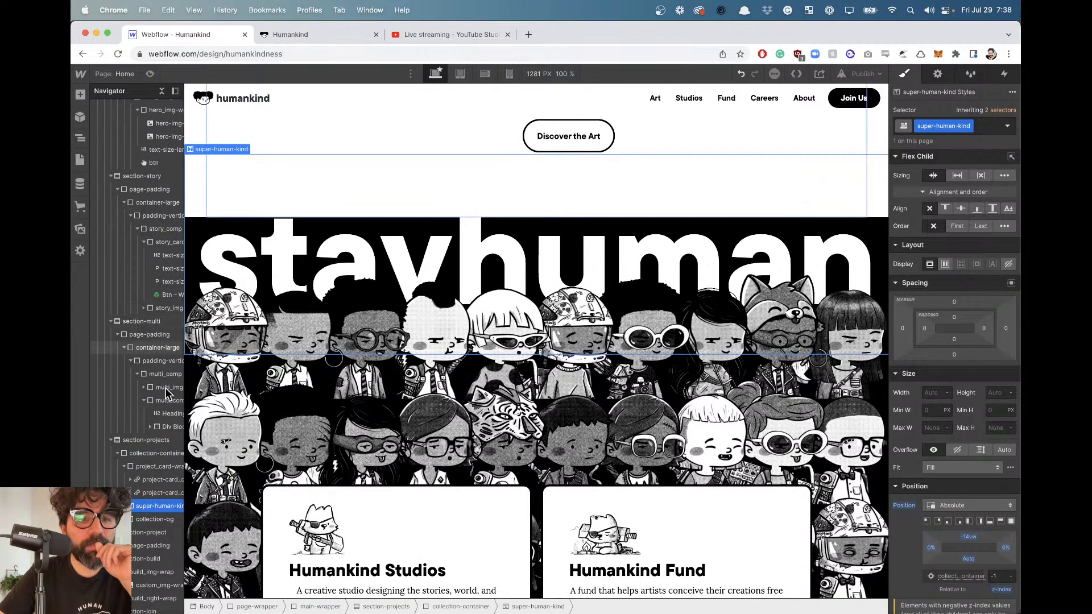
{"action": "left_click", "coordinate": [147, 439]}
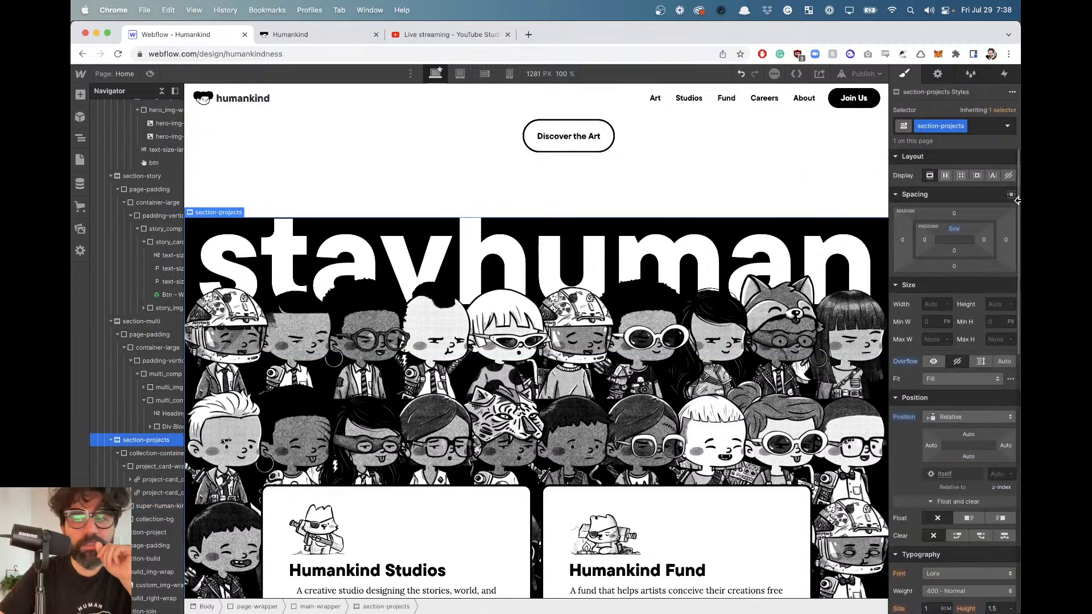
{"action": "left_click", "coordinate": [954, 228]}
{"action": "type", "text": "7"}
{"action": "key", "text": "Down"}
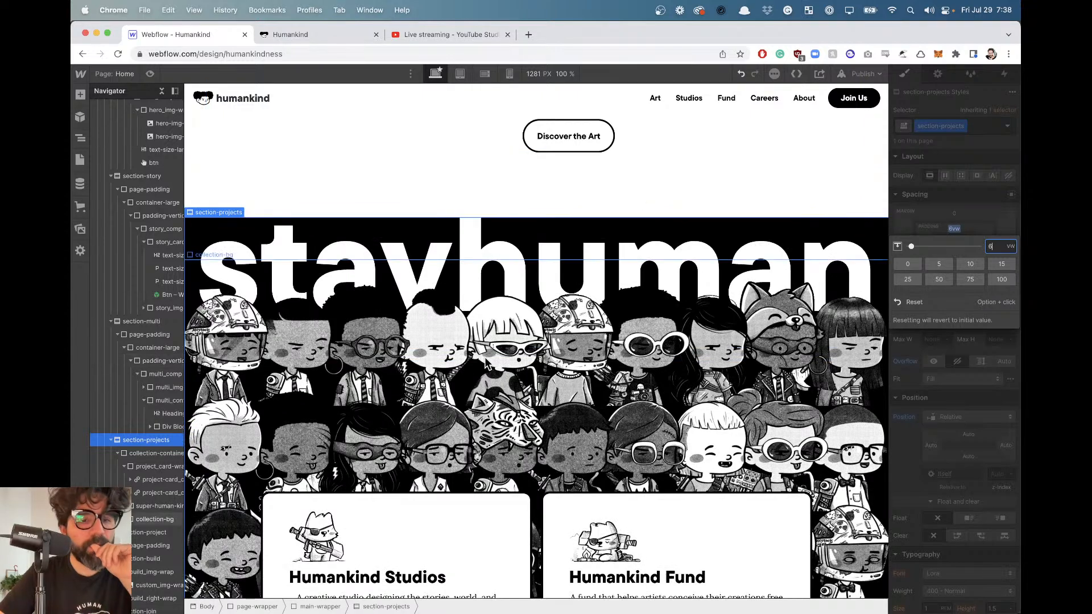
{"action": "scroll", "coordinate": [570, 333], "scroll_direction": "down", "scroll_amount": 3}
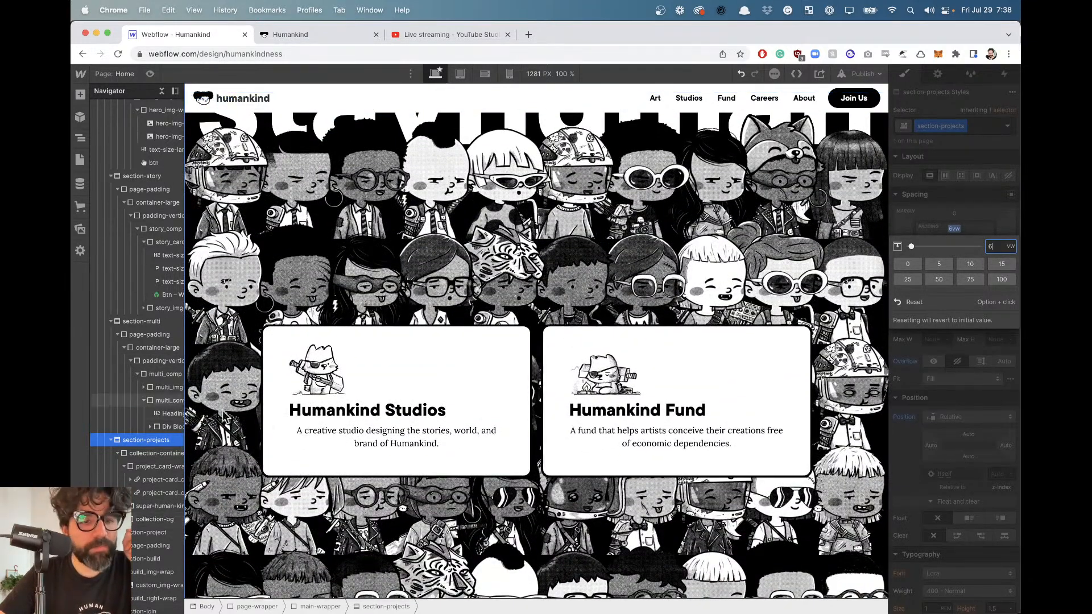
{"action": "left_click", "coordinate": [988, 99]}
Add a While scrolling in view trigger to section-projects that plays a new scroll animation.
{"action": "left_click", "coordinate": [1005, 75]}
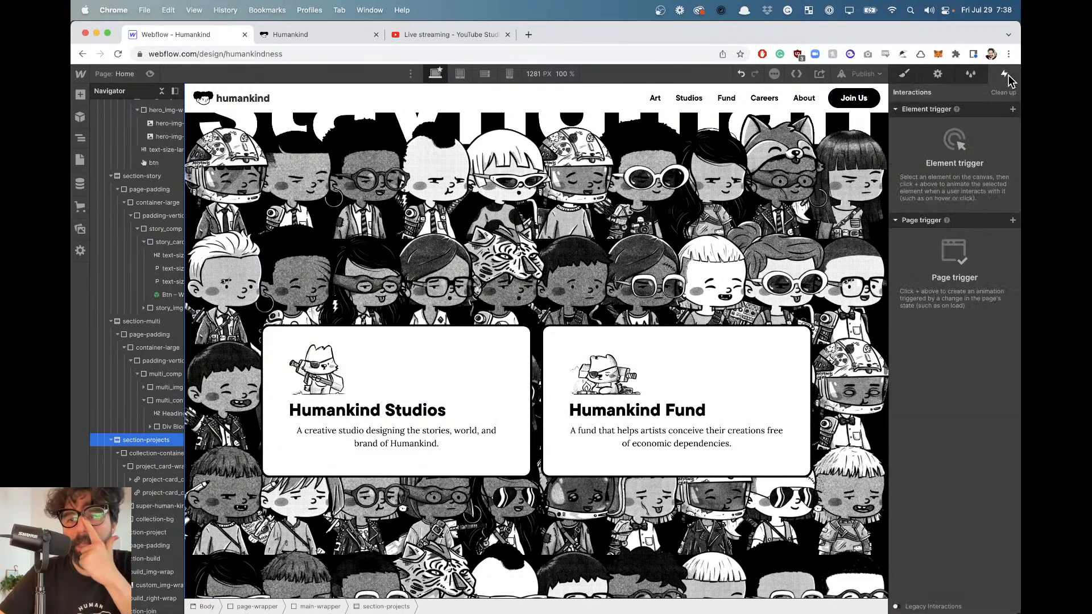
{"action": "left_click", "coordinate": [1013, 109]}
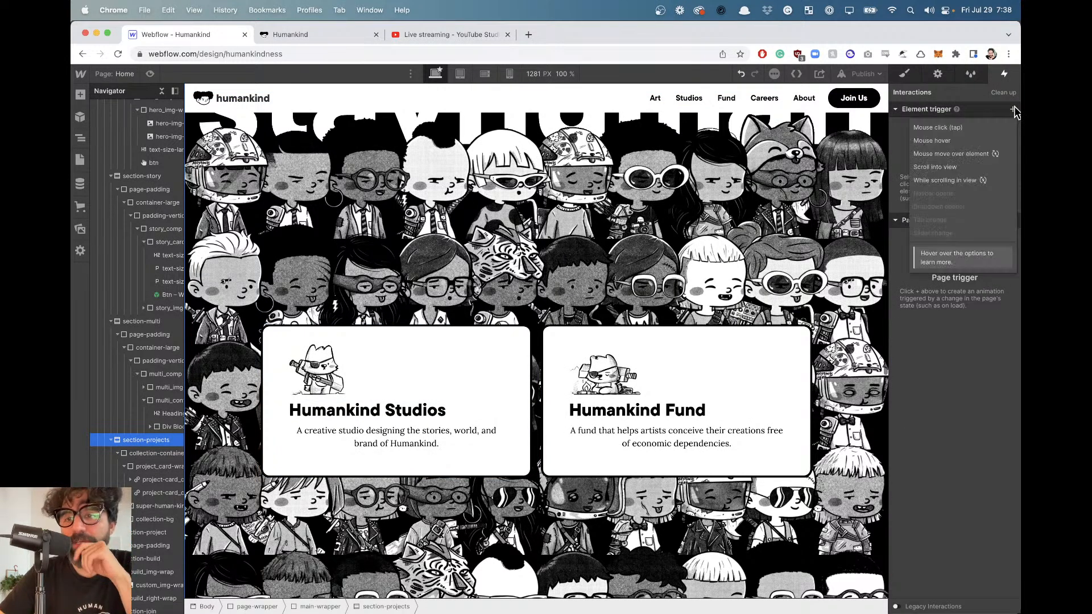
{"action": "left_click", "coordinate": [984, 181]}
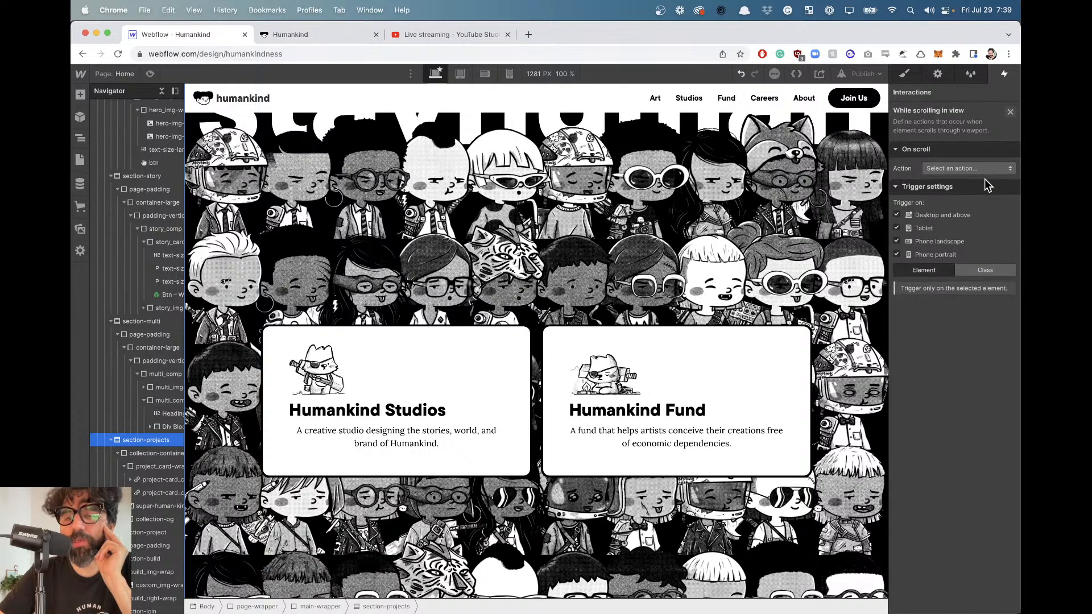
{"action": "left_click", "coordinate": [983, 171]}
{"action": "left_click", "coordinate": [982, 195]}
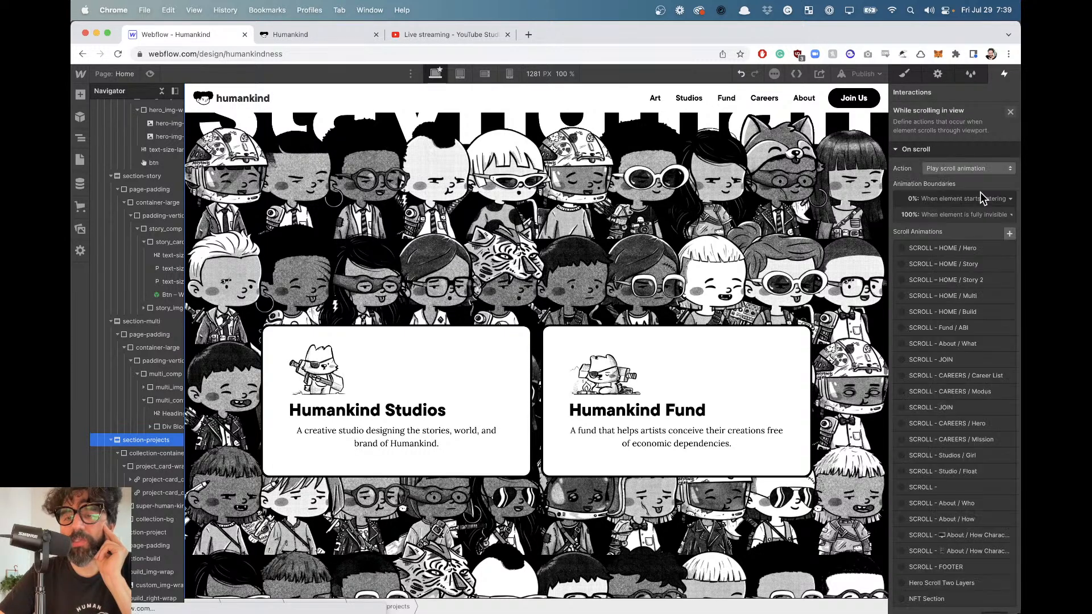
{"action": "left_click", "coordinate": [1010, 233]}
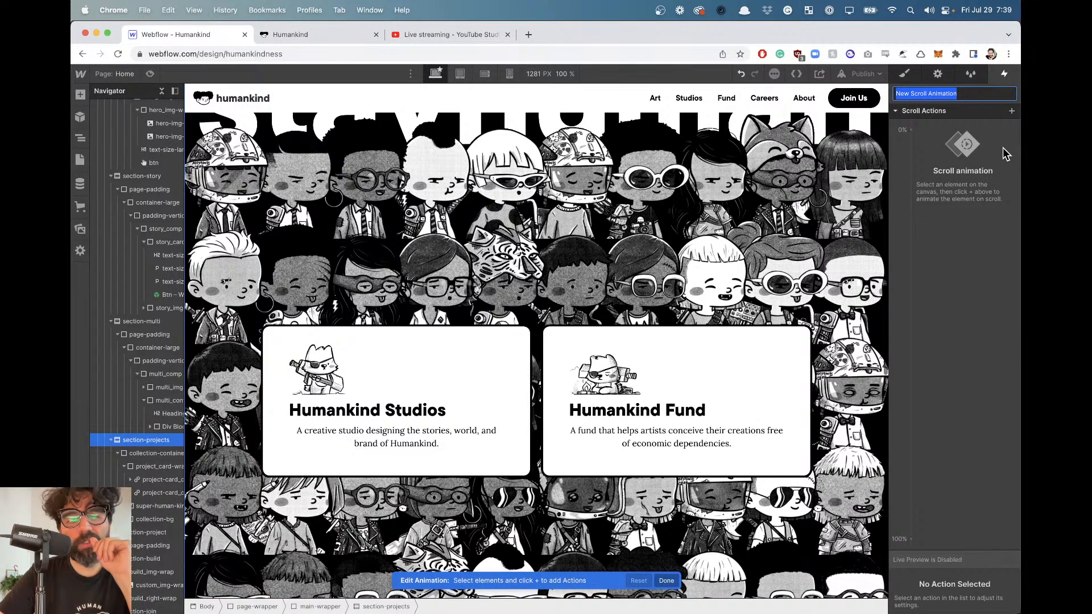
Add a Move action for the project-card_comp cards with a vertical offset of 3 VH at 0%.
{"action": "left_click", "coordinate": [318, 367]}
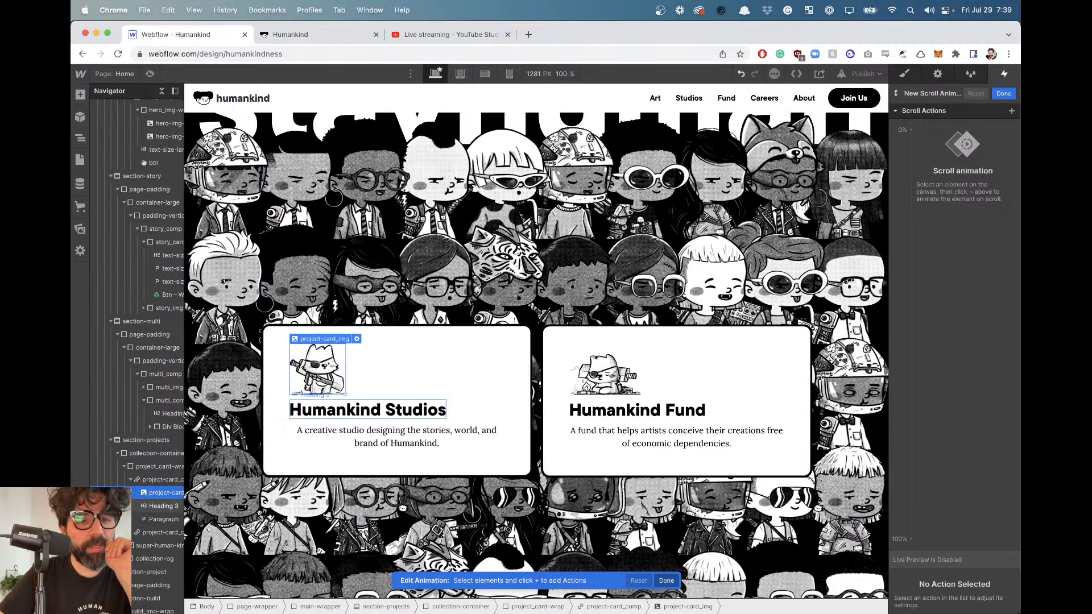
{"action": "left_click", "coordinate": [146, 480]}
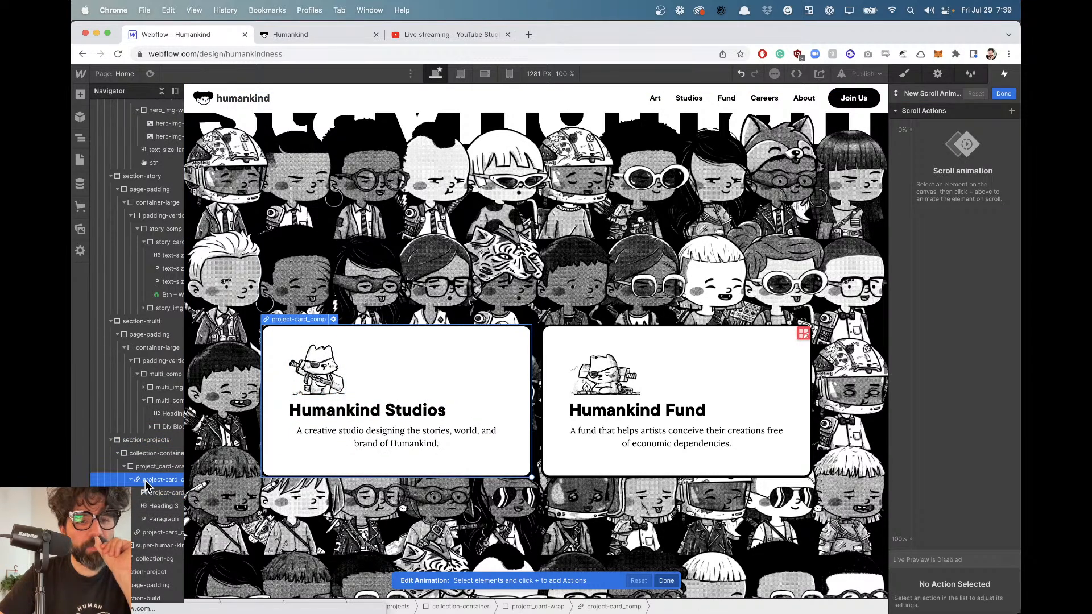
{"action": "left_click", "coordinate": [936, 133]}
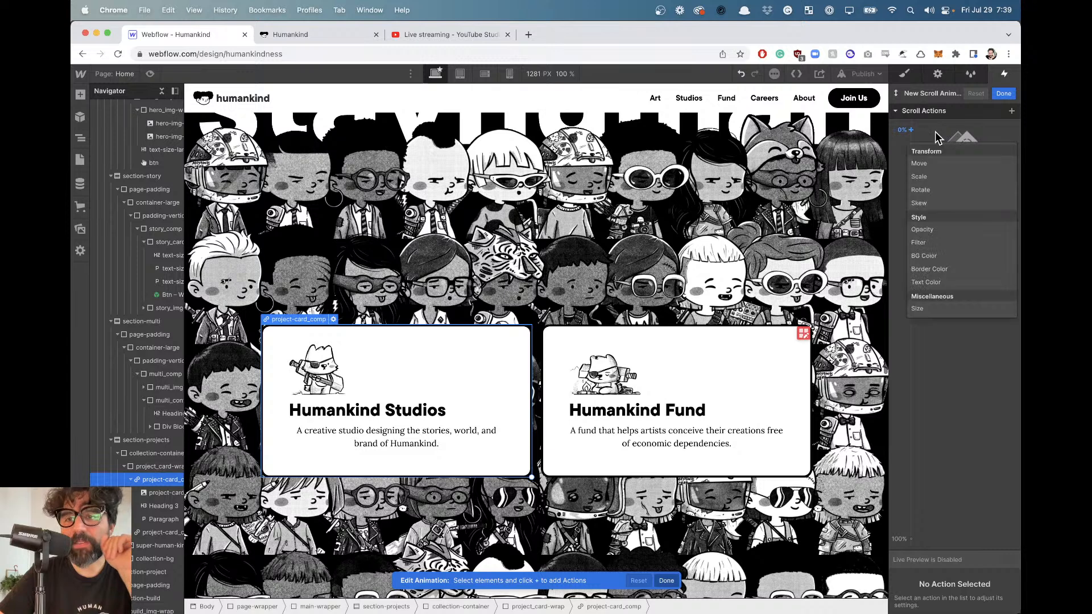
{"action": "left_click", "coordinate": [936, 164]}
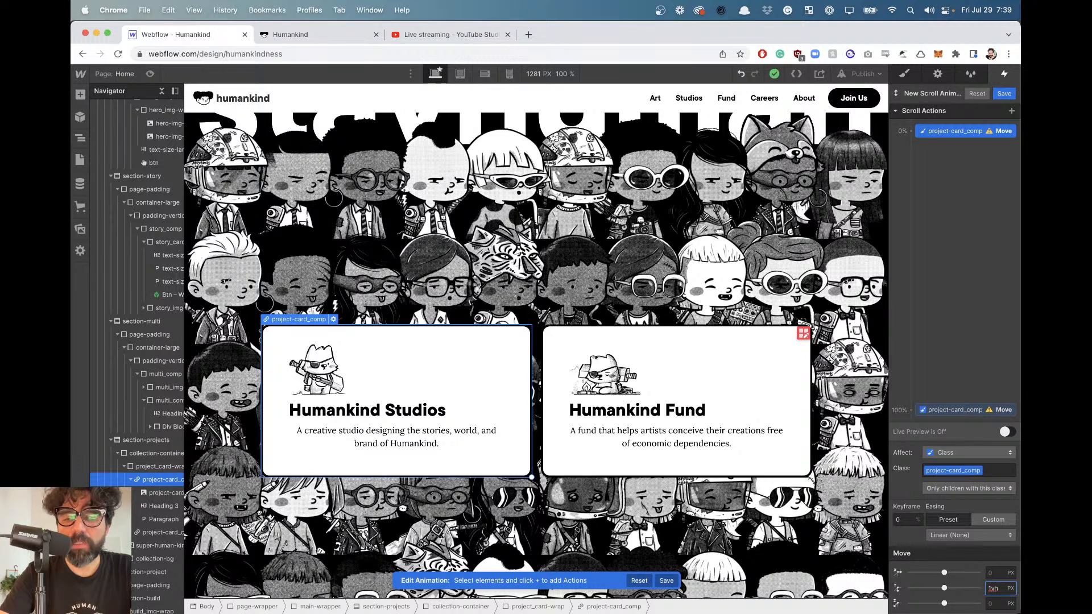
{"action": "key", "text": "Return"}
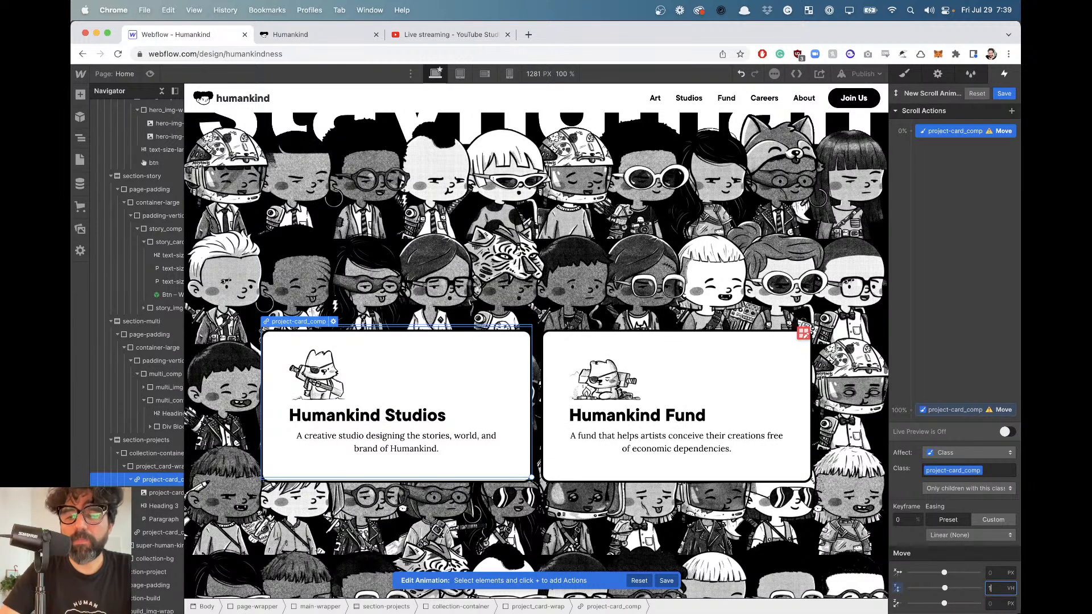
{"action": "key", "text": "Up"}
{"action": "key", "text": "Up"}
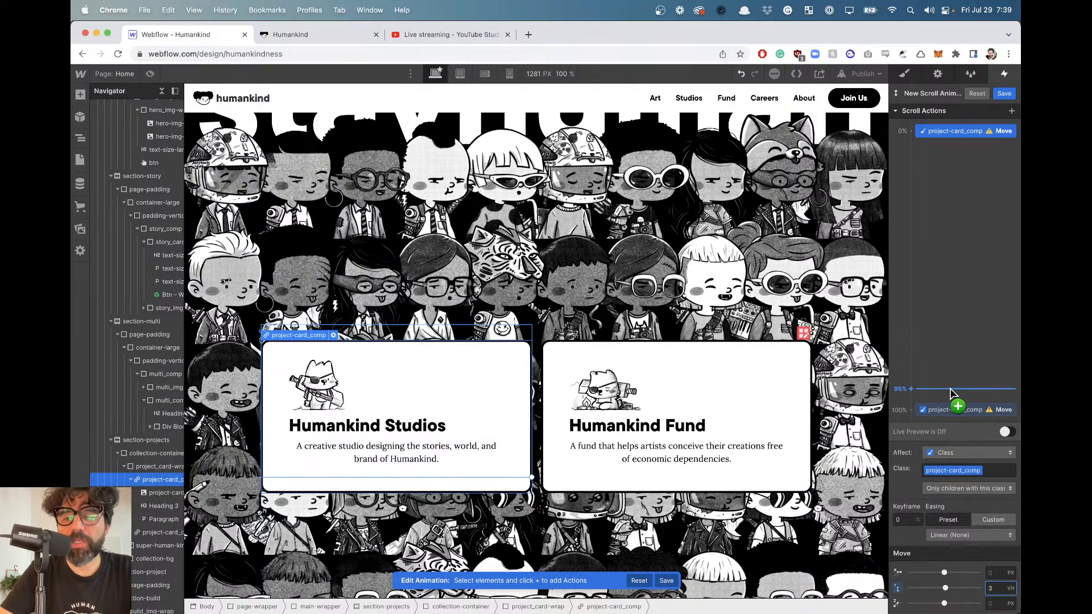
Set the cards' vertical move offset at 100% to -3 VH.
{"action": "left_click", "coordinate": [954, 410]}
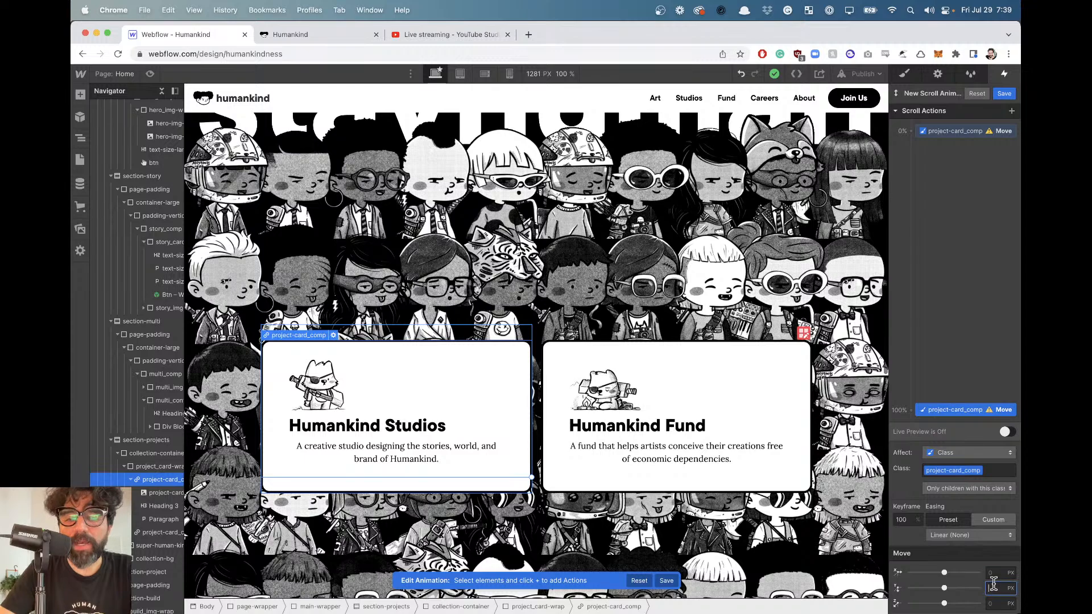
{"action": "type", "text": "-3vh"}
{"action": "key", "text": "Return"}
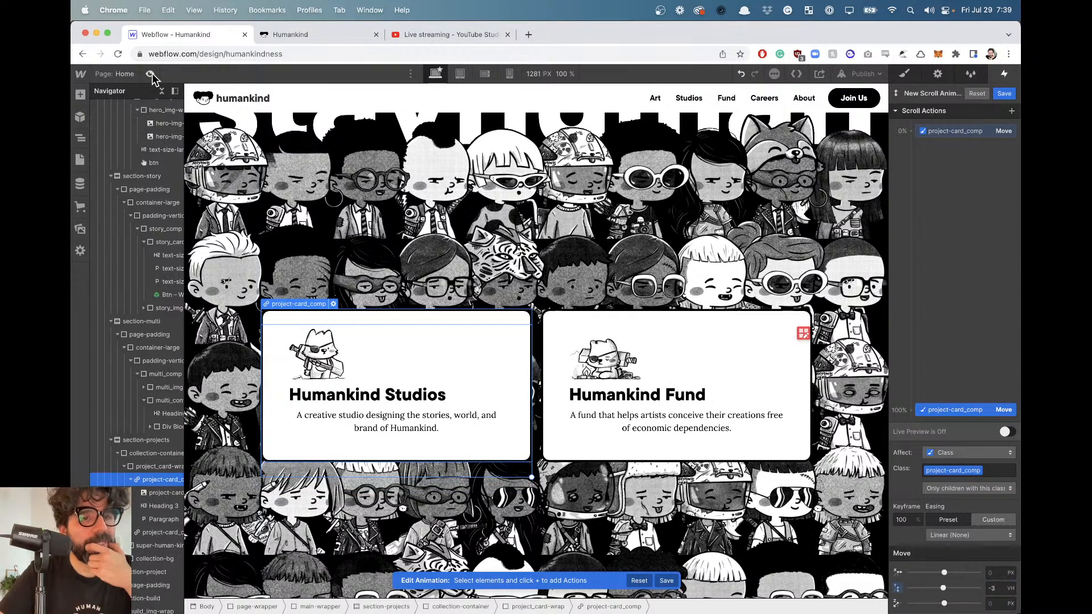
Preview the page, examine how the project cards move while scrolling through the section, and exit the preview.
{"action": "left_click", "coordinate": [151, 74]}
{"action": "scroll", "coordinate": [247, 341], "scroll_direction": "up", "scroll_amount": 10}
{"action": "scroll", "coordinate": [248, 341], "scroll_direction": "down", "scroll_amount": 10}
{"action": "scroll", "coordinate": [248, 345], "scroll_direction": "down", "scroll_amount": 10}
{"action": "scroll", "coordinate": [247, 344], "scroll_direction": "up", "scroll_amount": 3}
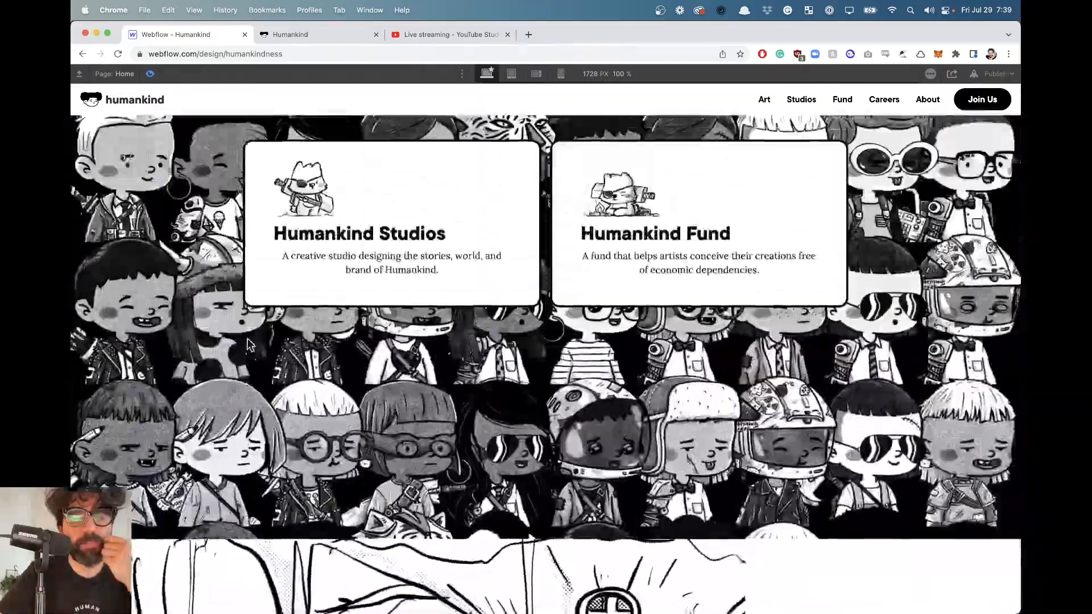
{"action": "scroll", "coordinate": [247, 344], "scroll_direction": "up", "scroll_amount": 5}
{"action": "scroll", "coordinate": [248, 344], "scroll_direction": "down", "scroll_amount": 3}
{"action": "scroll", "coordinate": [248, 345], "scroll_direction": "down", "scroll_amount": 2}
{"action": "scroll", "coordinate": [197, 433], "scroll_direction": "up", "scroll_amount": 6}
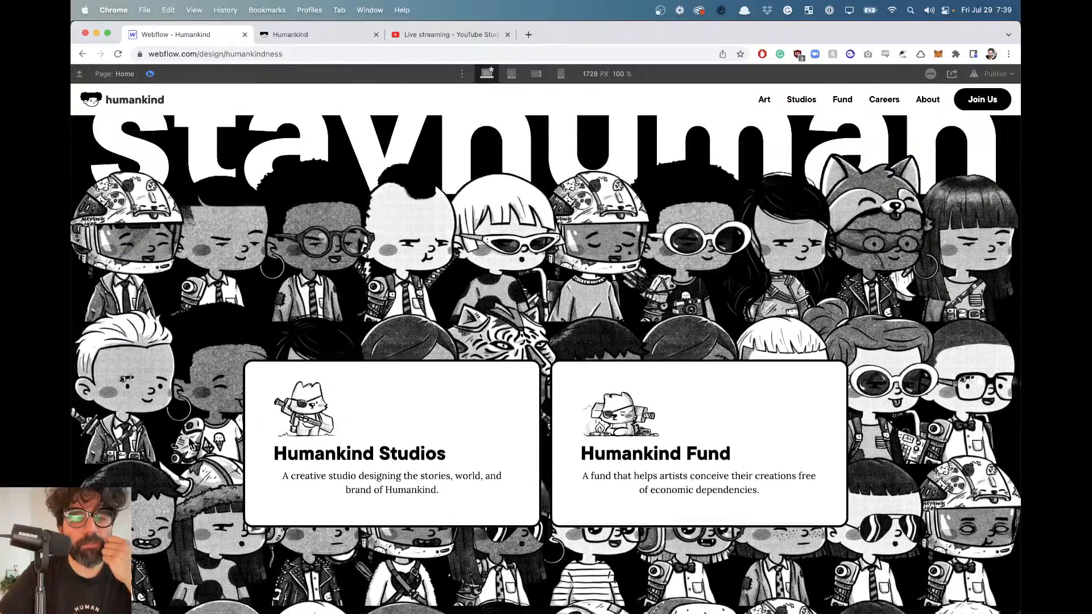
{"action": "scroll", "coordinate": [162, 334], "scroll_direction": "down", "scroll_amount": 3}
{"action": "scroll", "coordinate": [162, 334], "scroll_direction": "down", "scroll_amount": 3}
{"action": "scroll", "coordinate": [162, 334], "scroll_direction": "up", "scroll_amount": 6}
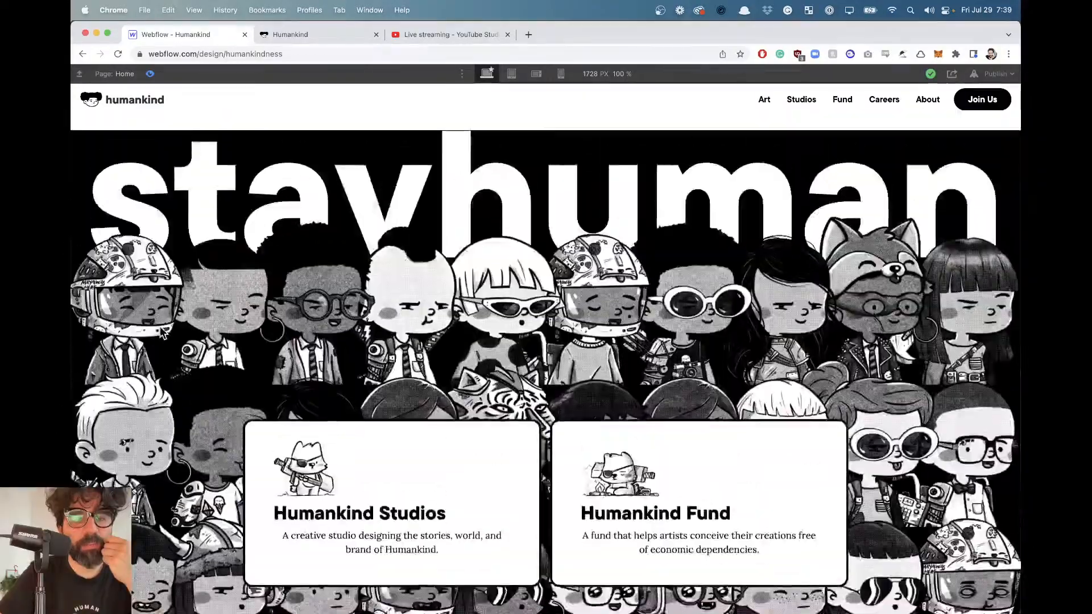
{"action": "scroll", "coordinate": [162, 333], "scroll_direction": "down", "scroll_amount": 3}
{"action": "scroll", "coordinate": [161, 329], "scroll_direction": "down", "scroll_amount": 3}
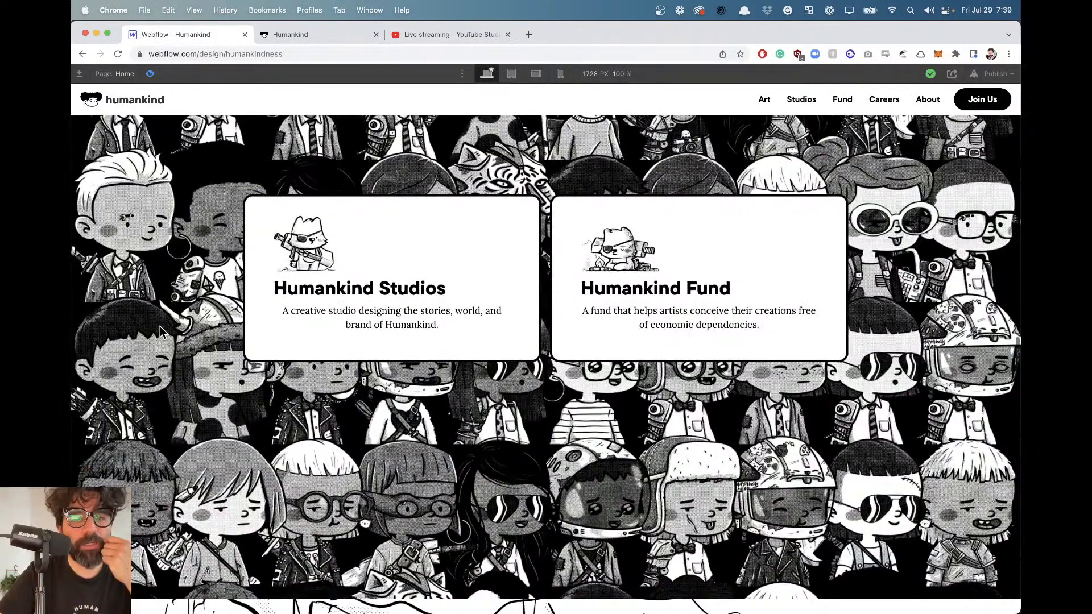
{"action": "scroll", "coordinate": [160, 329], "scroll_direction": "up", "scroll_amount": 4}
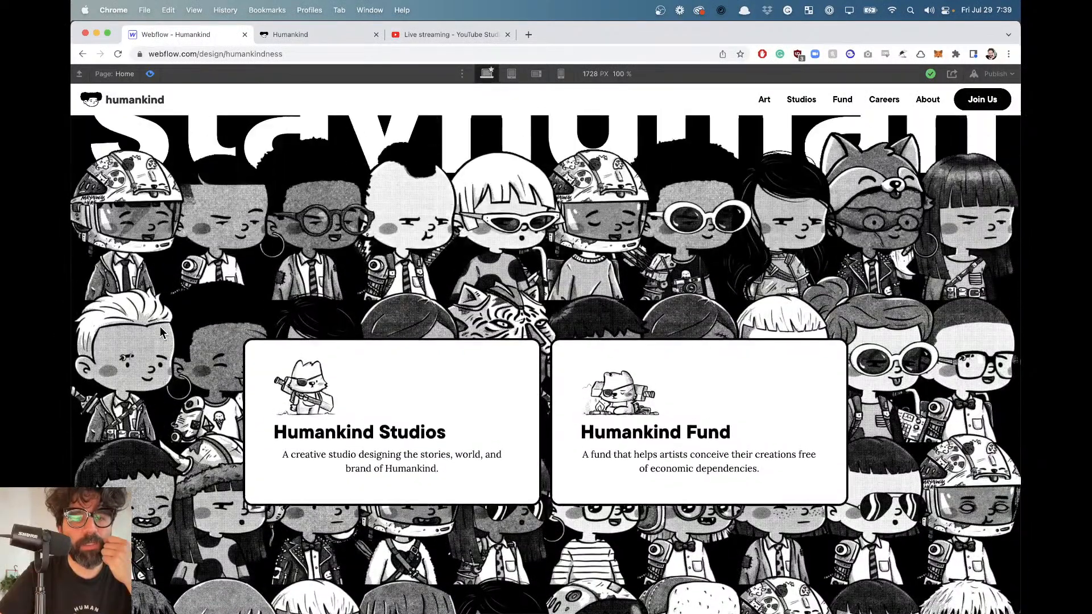
{"action": "left_click", "coordinate": [149, 74]}
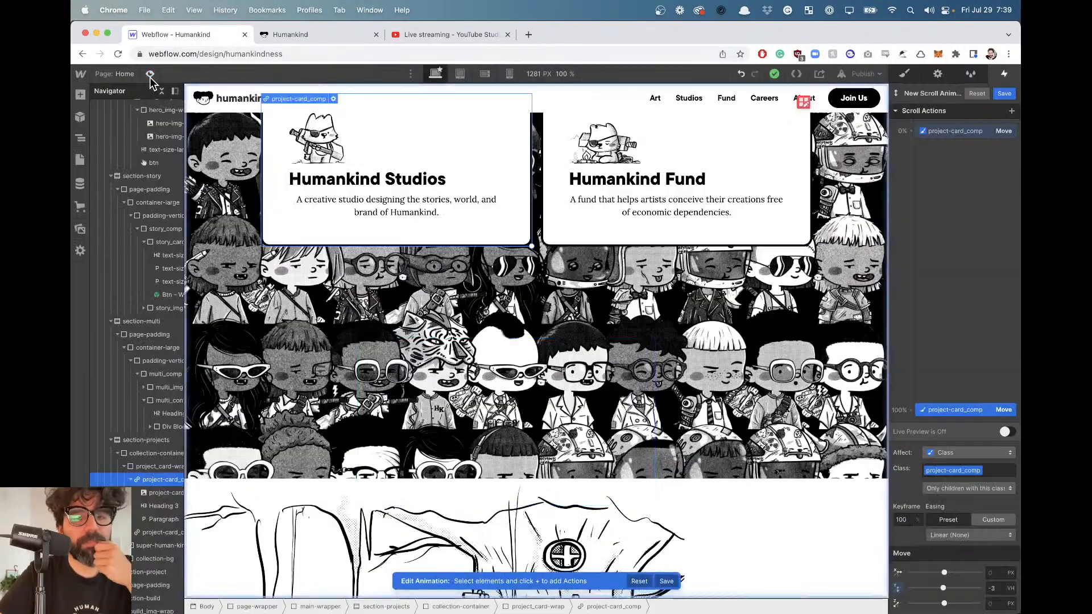
Compare the cards' move positions at 0% and 100% and save the scroll animation.
{"action": "left_click", "coordinate": [971, 411]}
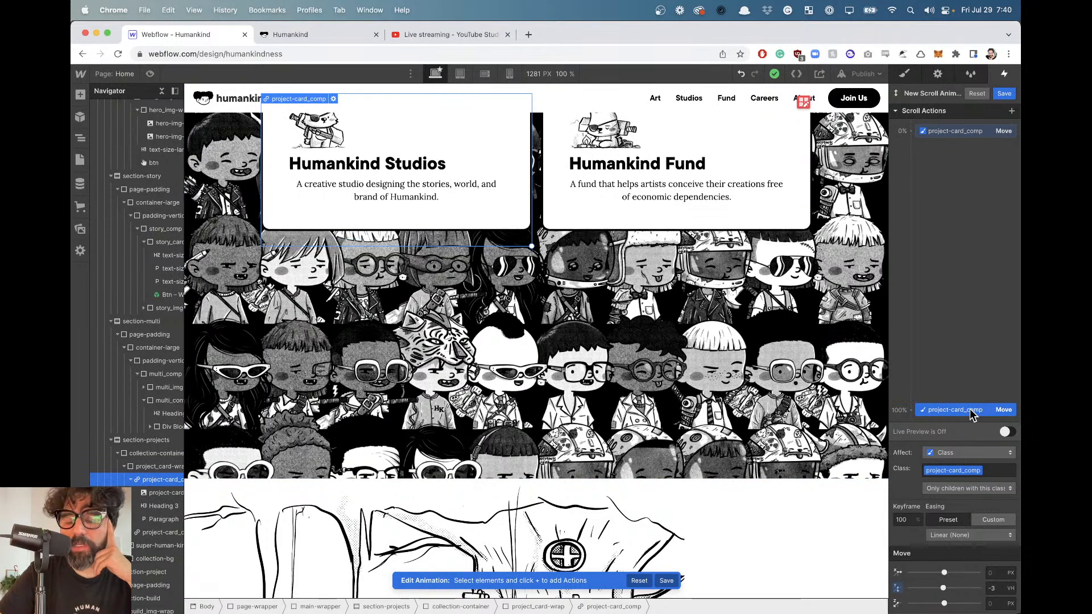
{"action": "left_click", "coordinate": [990, 132]}
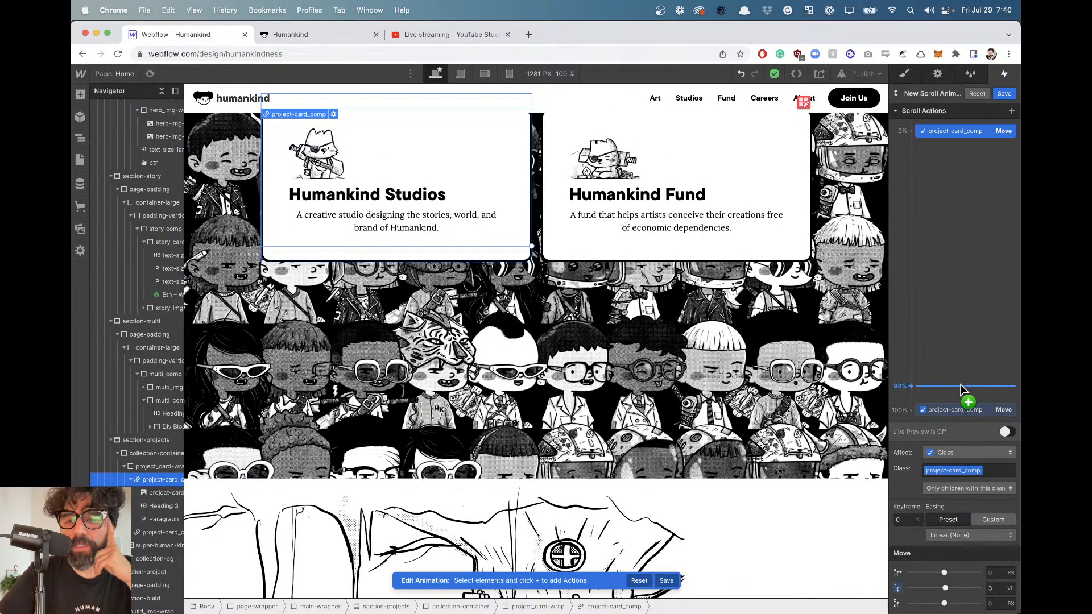
{"action": "left_click", "coordinate": [960, 411]}
{"action": "left_click", "coordinate": [1004, 95]}
Reopen the scroll animation on section-projects and set the project cards' vertical move offset at 100% to -11 VH.
{"action": "scroll", "coordinate": [941, 485], "scroll_direction": "down", "scroll_amount": 5}
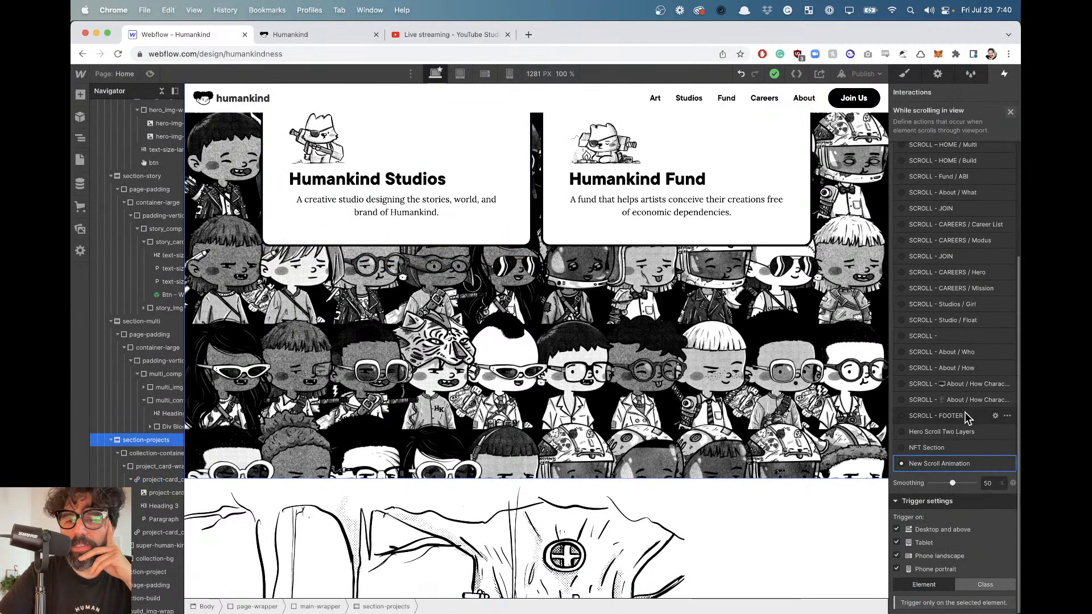
{"action": "left_click", "coordinate": [956, 465]}
{"action": "left_click", "coordinate": [1004, 94]}
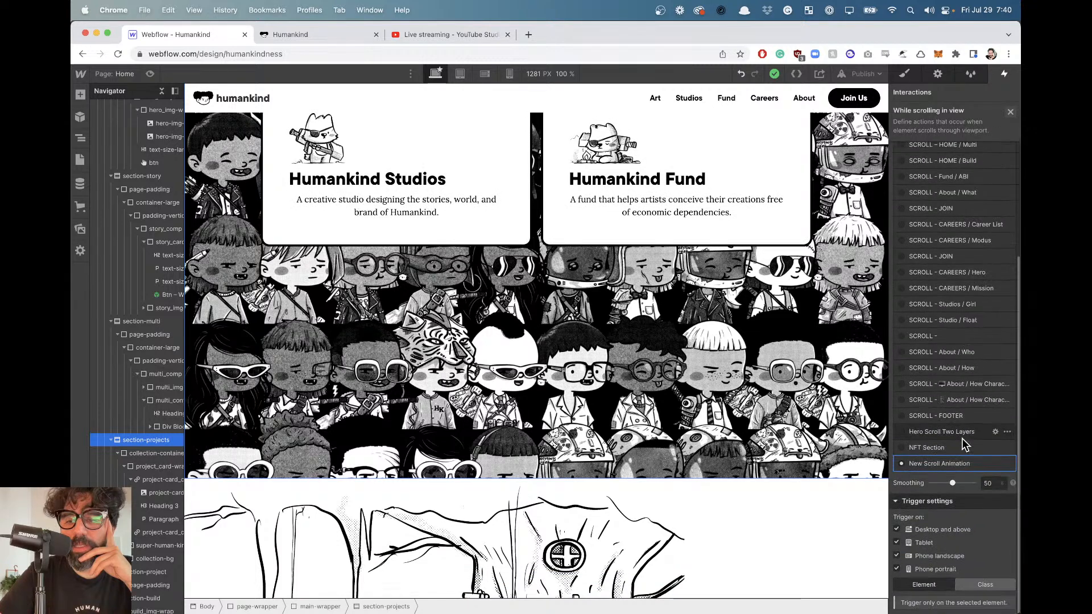
{"action": "scroll", "coordinate": [966, 444], "scroll_direction": "up", "scroll_amount": 3}
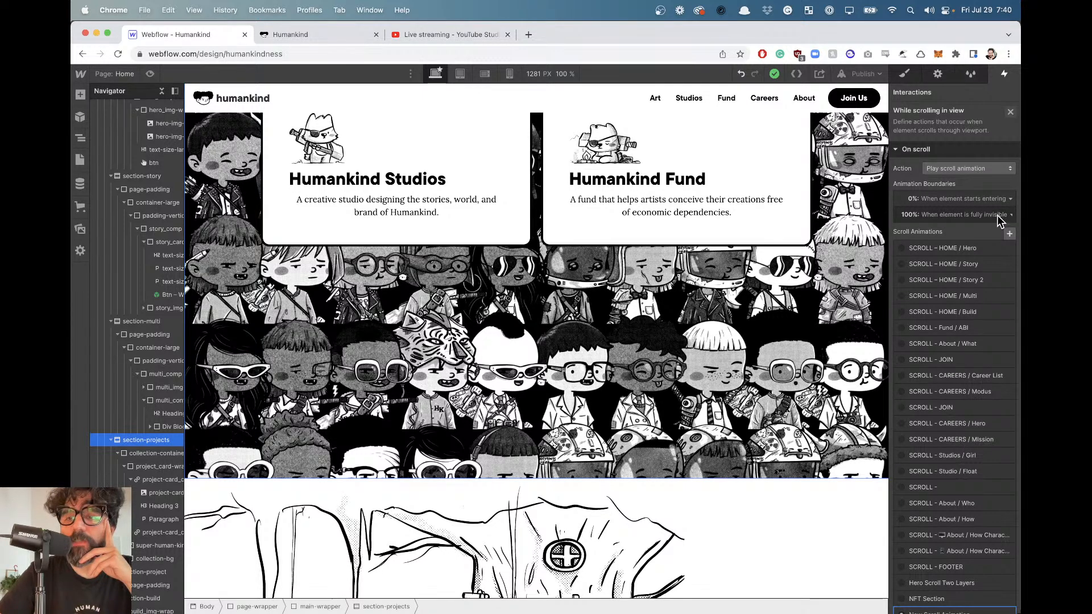
{"action": "scroll", "coordinate": [939, 444], "scroll_direction": "down", "scroll_amount": 5}
{"action": "left_click", "coordinate": [951, 463]}
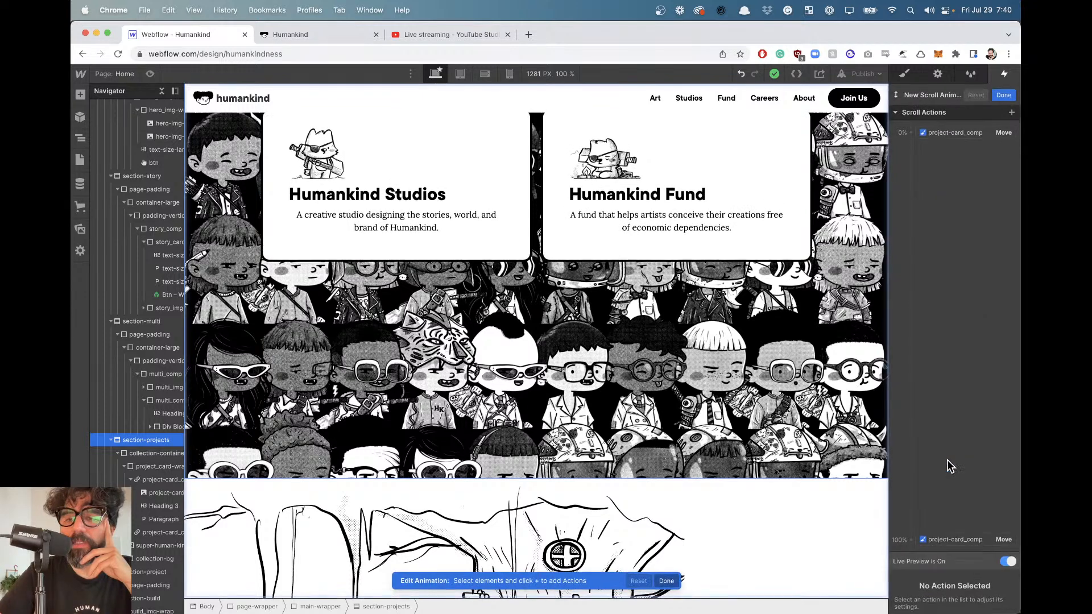
{"action": "left_click", "coordinate": [979, 139]}
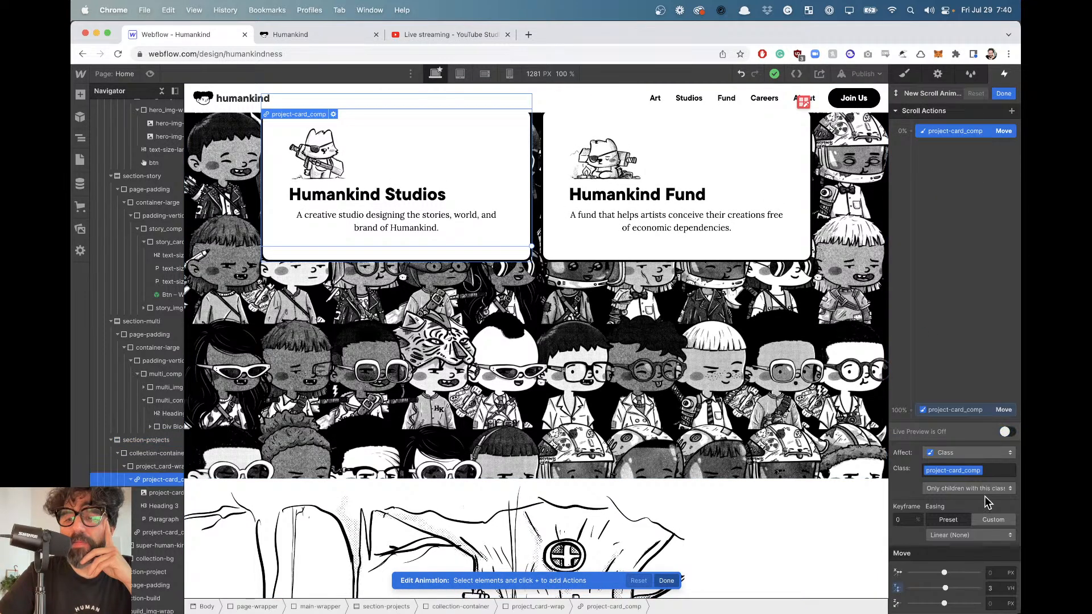
{"action": "left_click", "coordinate": [956, 412]}
{"action": "left_click", "coordinate": [997, 589]}
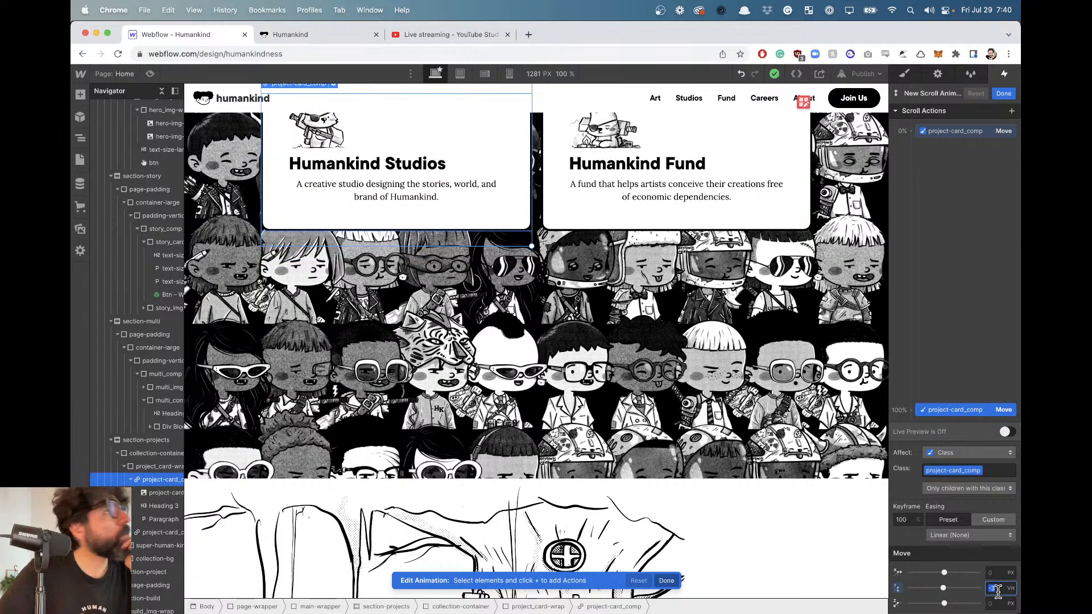
{"action": "type", "text": "-11"}
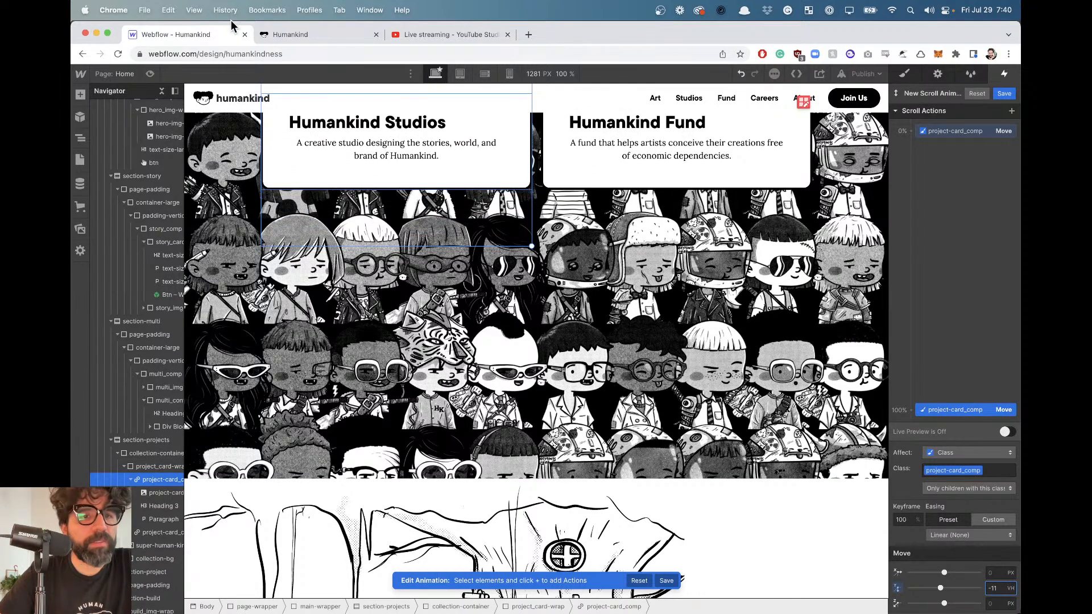
Preview the page to examine the project cards' movement with the new offset, and exit the preview.
{"action": "left_click", "coordinate": [149, 73]}
{"action": "scroll", "coordinate": [193, 289], "scroll_direction": "up", "scroll_amount": 7}
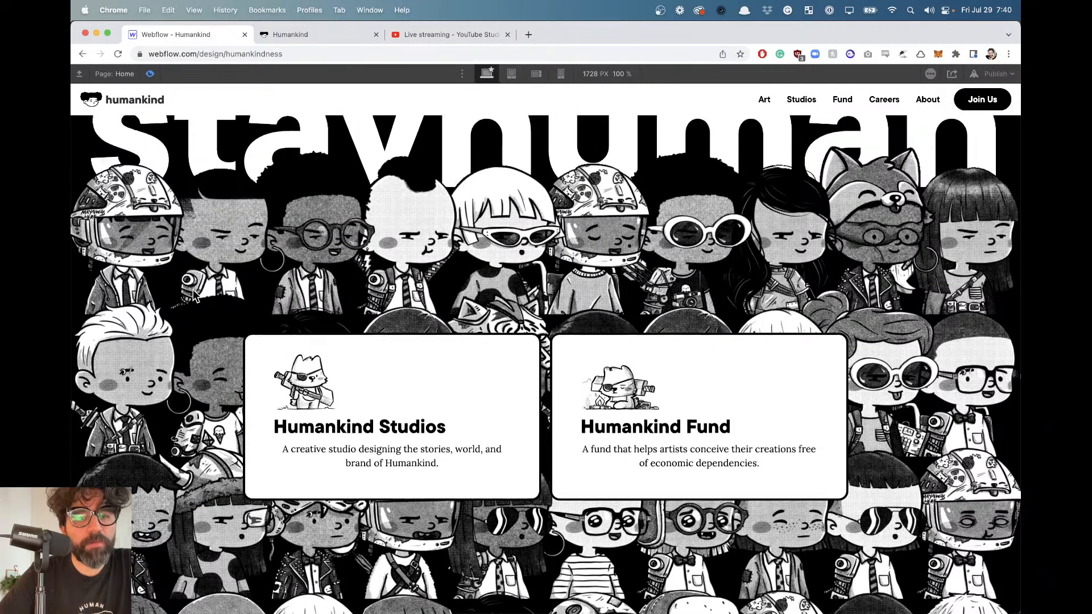
{"action": "scroll", "coordinate": [136, 233], "scroll_direction": "down", "scroll_amount": 5}
{"action": "scroll", "coordinate": [135, 230], "scroll_direction": "down", "scroll_amount": 5}
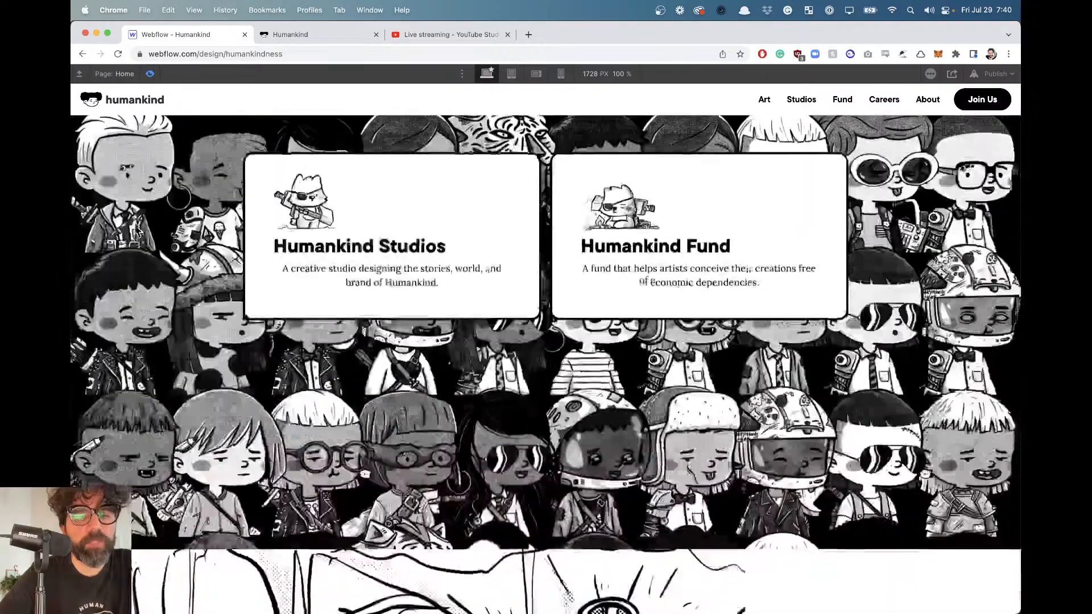
{"action": "scroll", "coordinate": [134, 224], "scroll_direction": "down", "scroll_amount": 8}
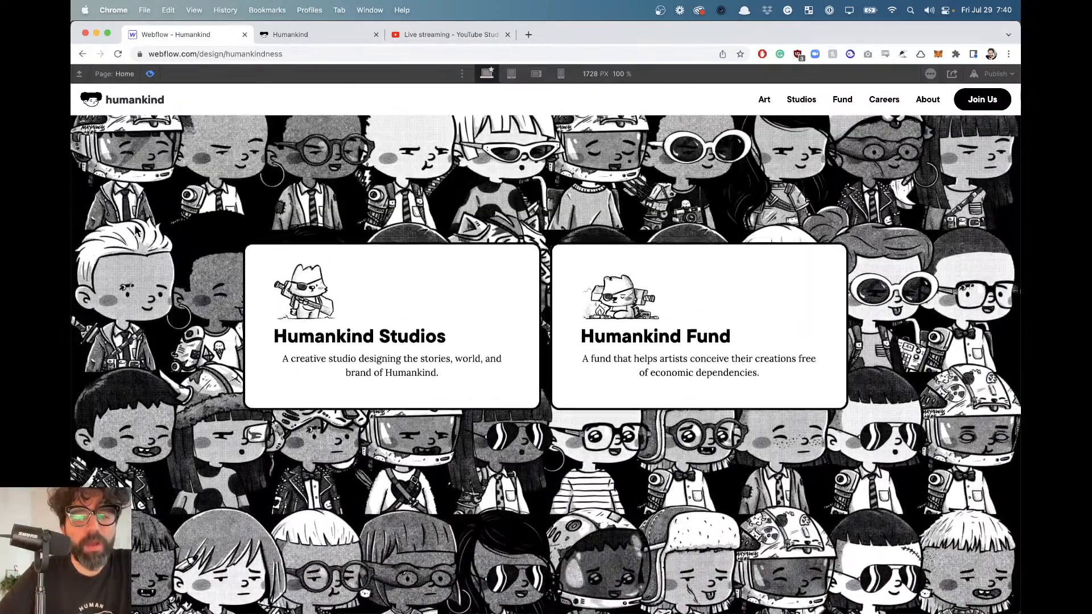
{"action": "scroll", "coordinate": [136, 228], "scroll_direction": "up", "scroll_amount": 5}
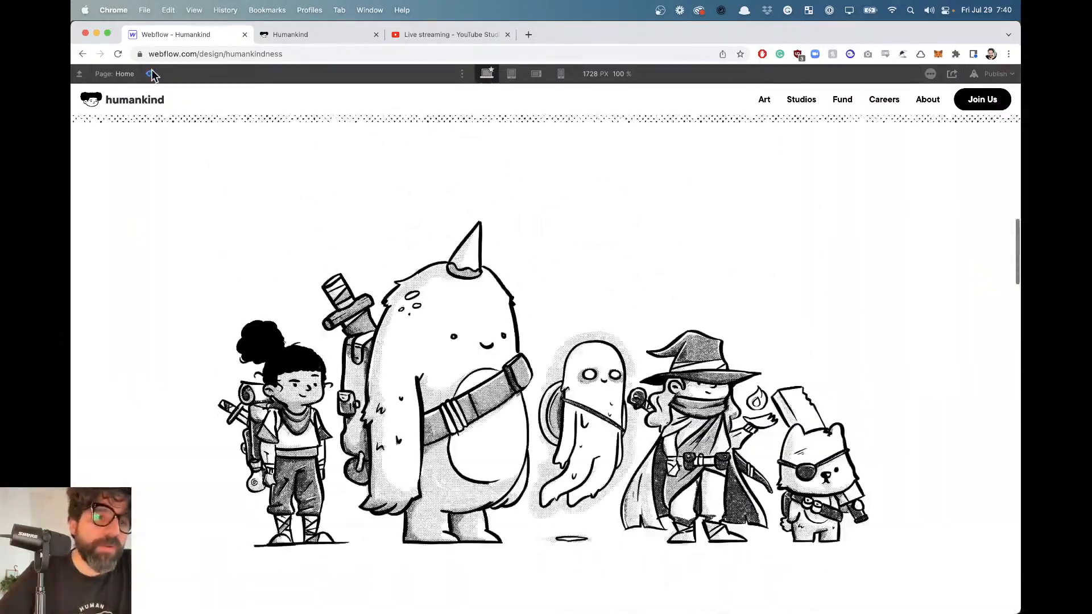
{"action": "left_click", "coordinate": [150, 73]}
{"action": "scroll", "coordinate": [375, 308], "scroll_direction": "down", "scroll_amount": 8}
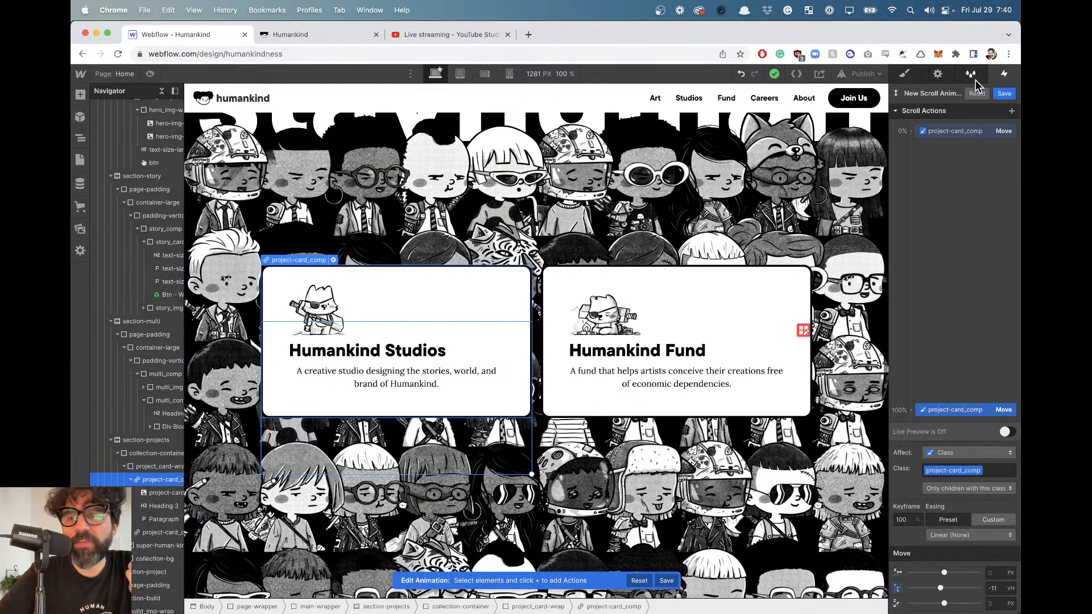
Remove the 4 px, -4 px Move transform from the Hover state of project-card_comp.
{"action": "left_click", "coordinate": [903, 75]}
{"action": "left_click", "coordinate": [1010, 126]}
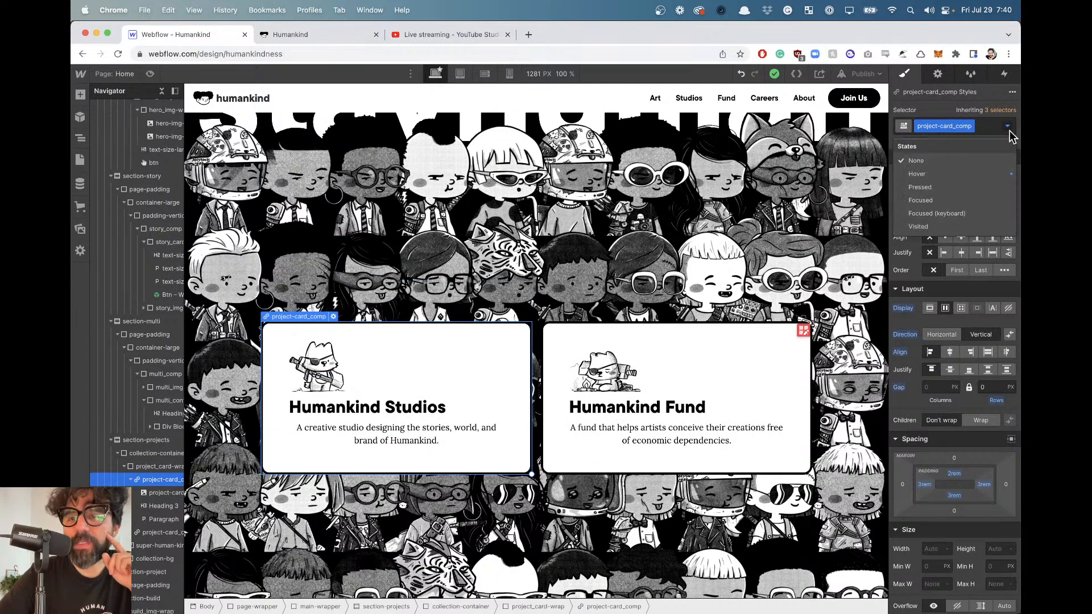
{"action": "left_click", "coordinate": [980, 173]}
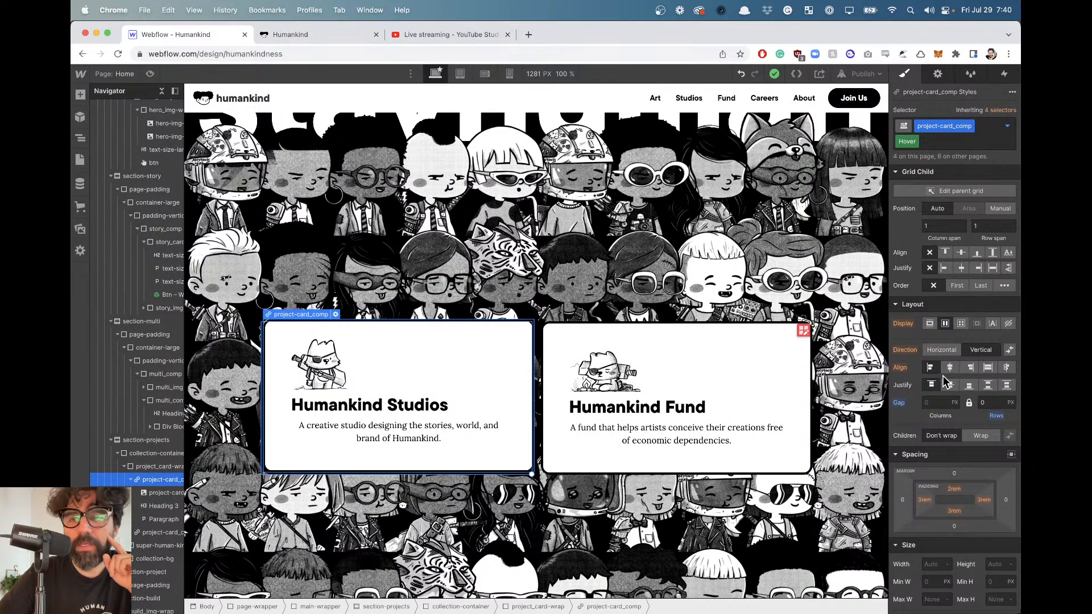
{"action": "scroll", "coordinate": [943, 376], "scroll_direction": "down", "scroll_amount": 10}
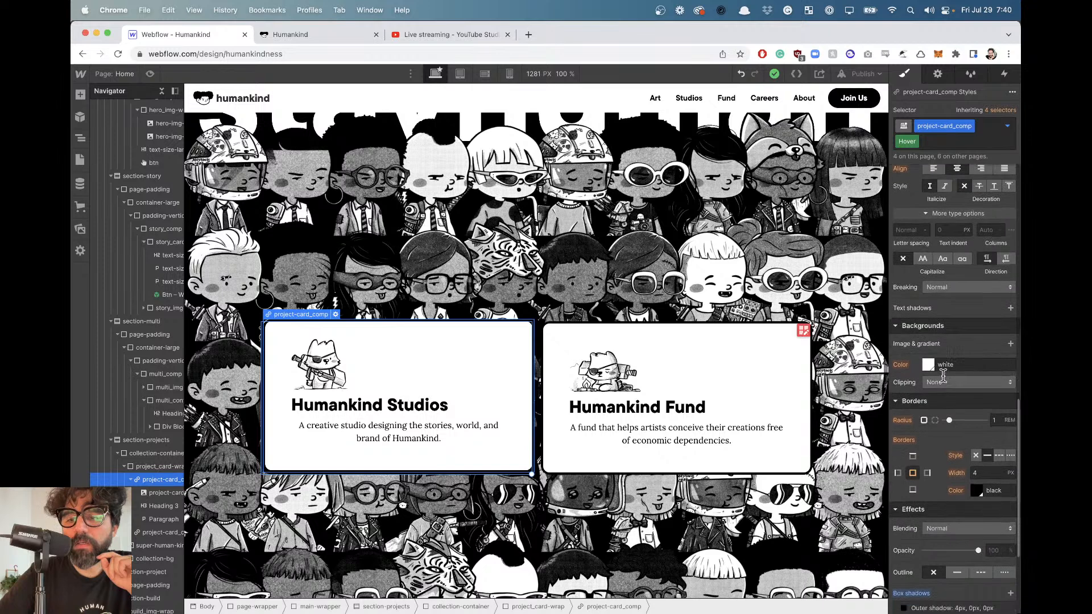
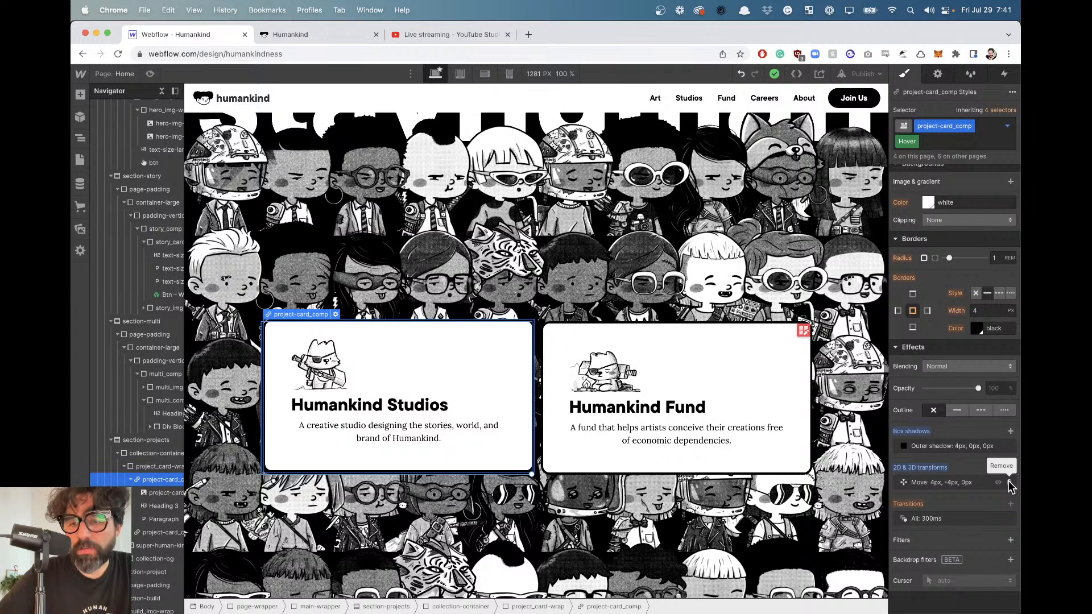
{"action": "left_click", "coordinate": [1009, 484]}
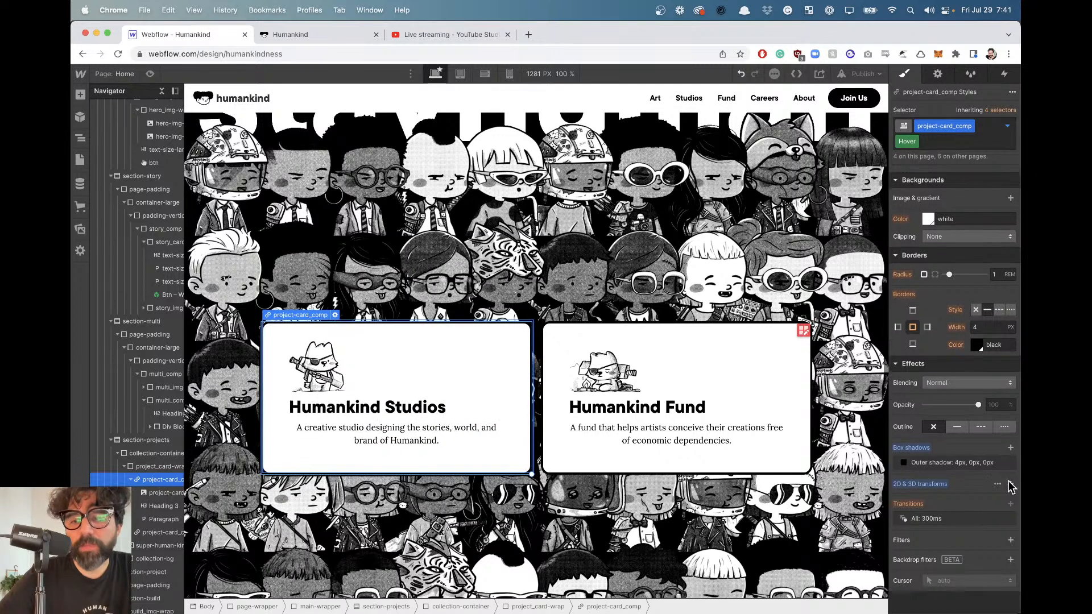
{"action": "left_click", "coordinate": [1010, 484]}
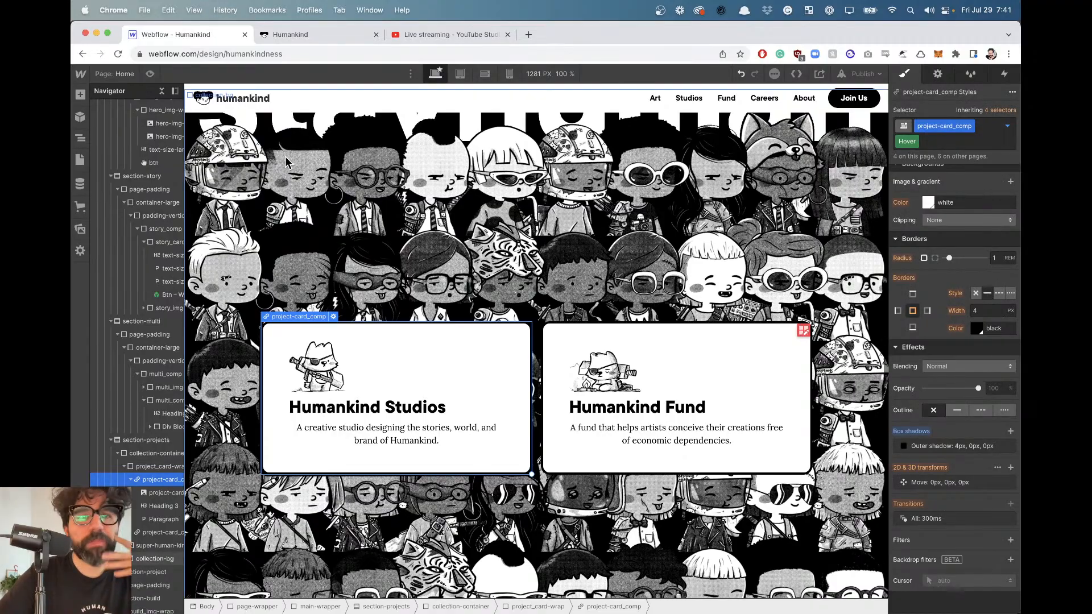
Preview the page and scroll back and forth through the projects section to check the cards without the hover transform, then exit the preview.
{"action": "left_click", "coordinate": [150, 73]}
{"action": "scroll", "coordinate": [188, 254], "scroll_direction": "down", "scroll_amount": 8}
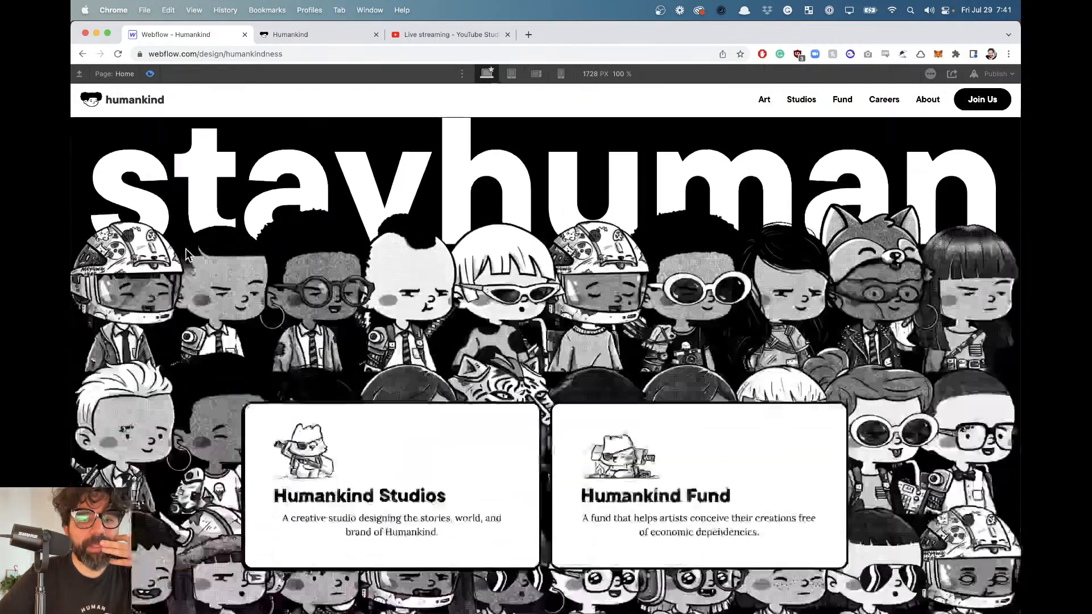
{"action": "scroll", "coordinate": [188, 254], "scroll_direction": "up", "scroll_amount": 4}
{"action": "scroll", "coordinate": [188, 254], "scroll_direction": "up", "scroll_amount": 2}
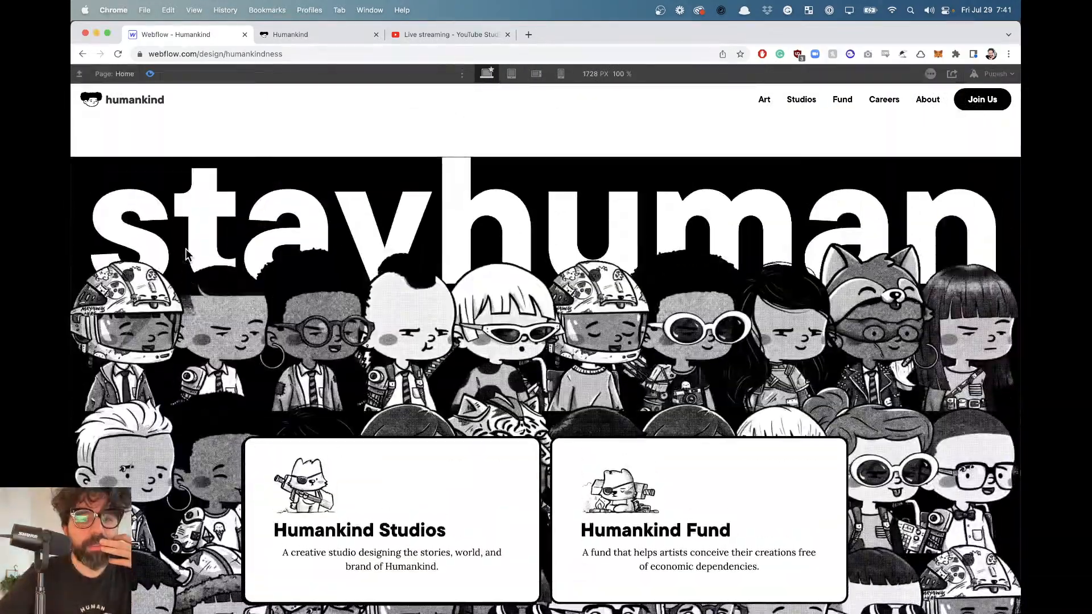
{"action": "scroll", "coordinate": [188, 254], "scroll_direction": "down", "scroll_amount": 5}
{"action": "scroll", "coordinate": [187, 254], "scroll_direction": "up", "scroll_amount": 5}
{"action": "scroll", "coordinate": [188, 254], "scroll_direction": "down", "scroll_amount": 5}
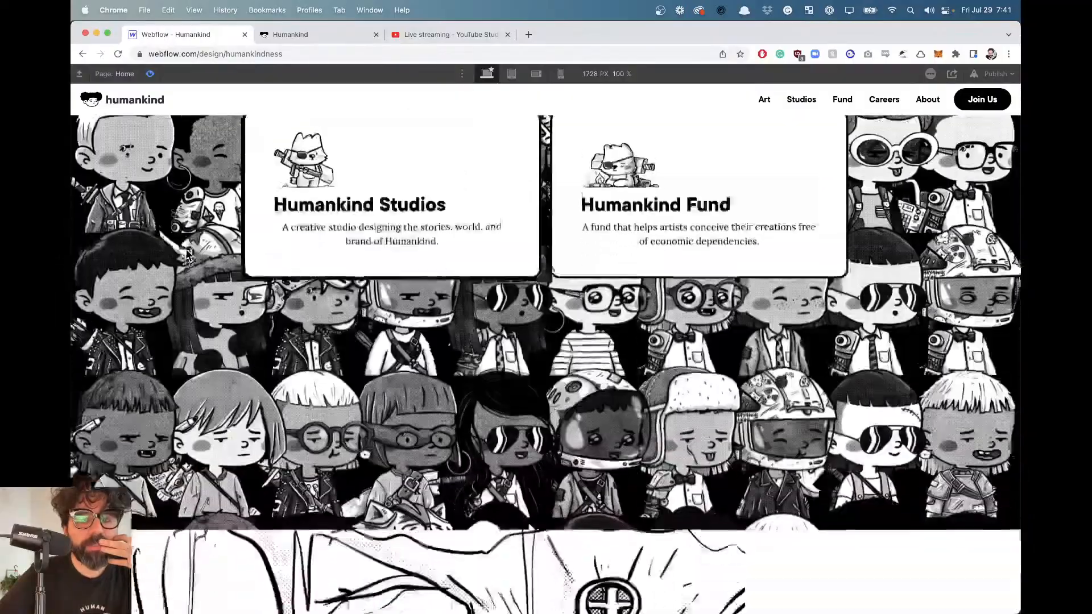
{"action": "scroll", "coordinate": [187, 251], "scroll_direction": "up", "scroll_amount": 7}
{"action": "scroll", "coordinate": [185, 248], "scroll_direction": "up", "scroll_amount": 8}
{"action": "scroll", "coordinate": [185, 248], "scroll_direction": "down", "scroll_amount": 12}
{"action": "scroll", "coordinate": [188, 254], "scroll_direction": "down", "scroll_amount": 6}
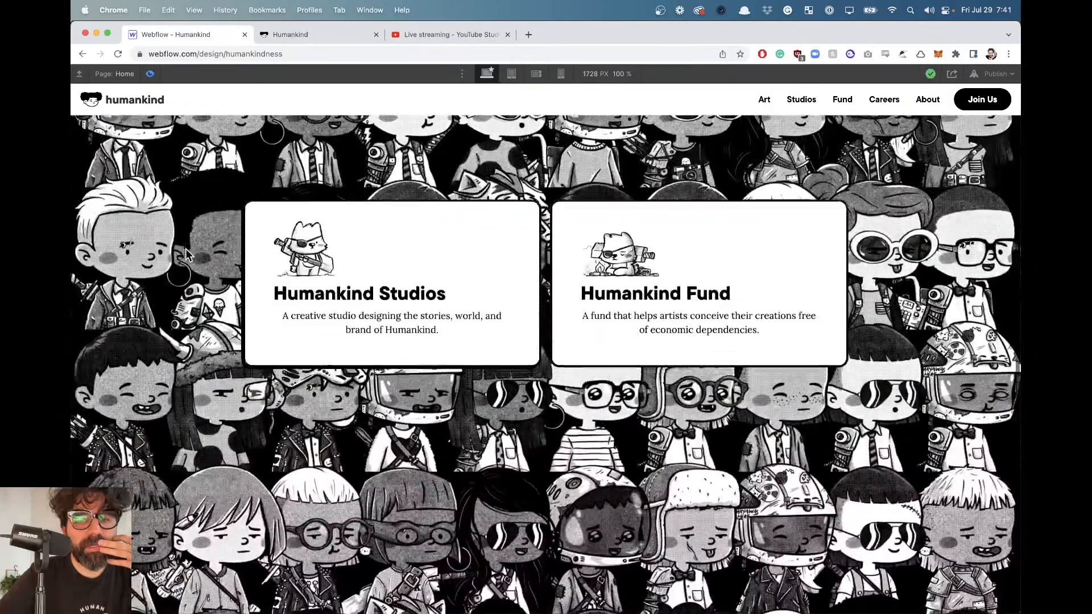
{"action": "scroll", "coordinate": [188, 255], "scroll_direction": "up", "scroll_amount": 6}
{"action": "scroll", "coordinate": [187, 254], "scroll_direction": "up", "scroll_amount": 5}
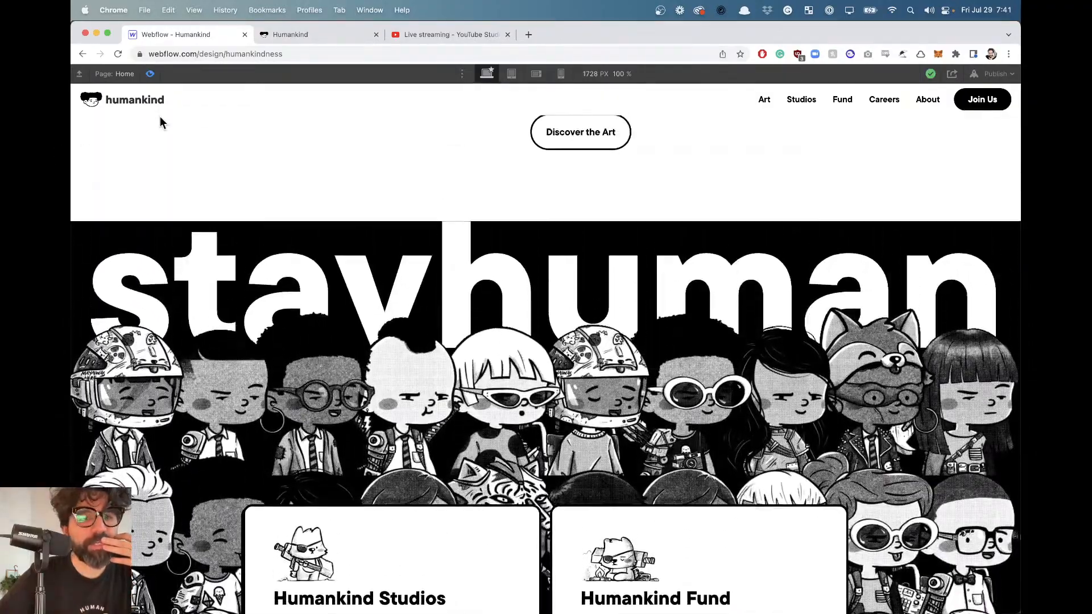
{"action": "left_click", "coordinate": [150, 74]}
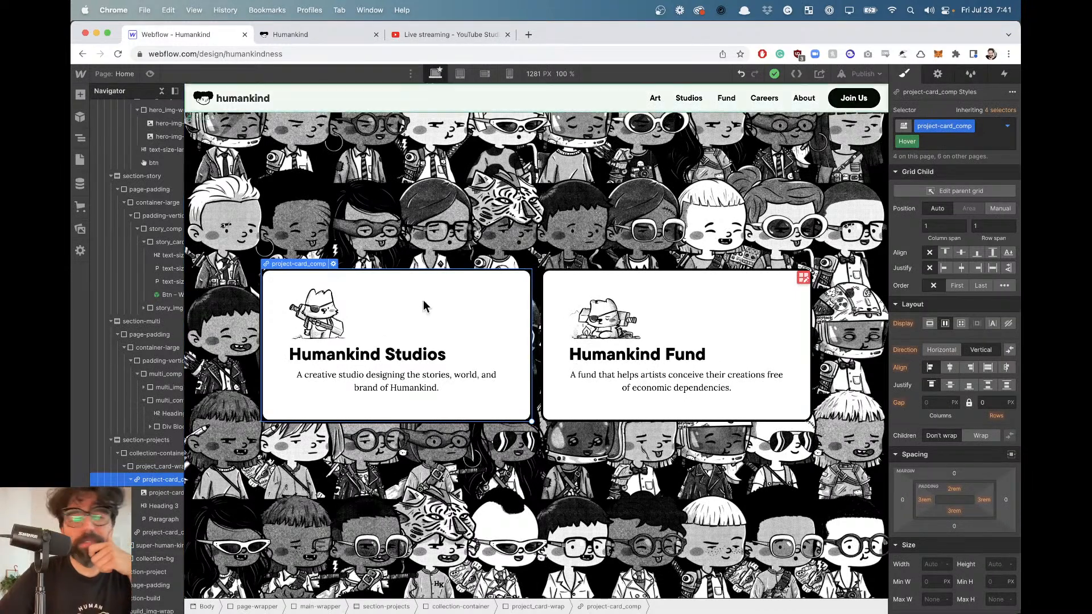
Open the scroll animation on section-projects and compare the cards' Move actions at 0% and 100%.
{"action": "left_click", "coordinate": [142, 440]}
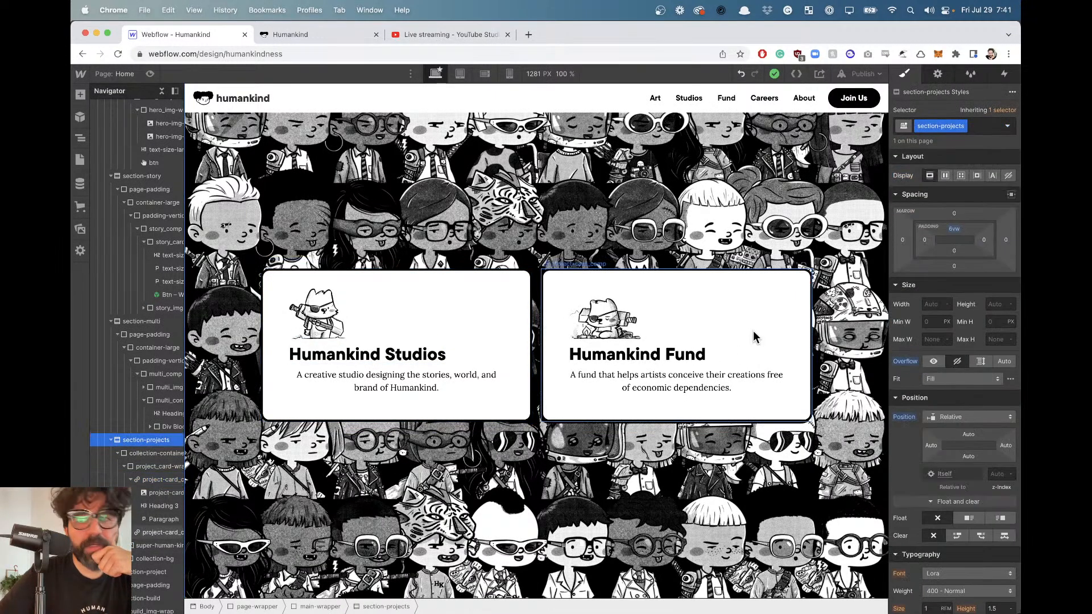
{"action": "left_click", "coordinate": [1004, 74]}
{"action": "left_click", "coordinate": [948, 136]}
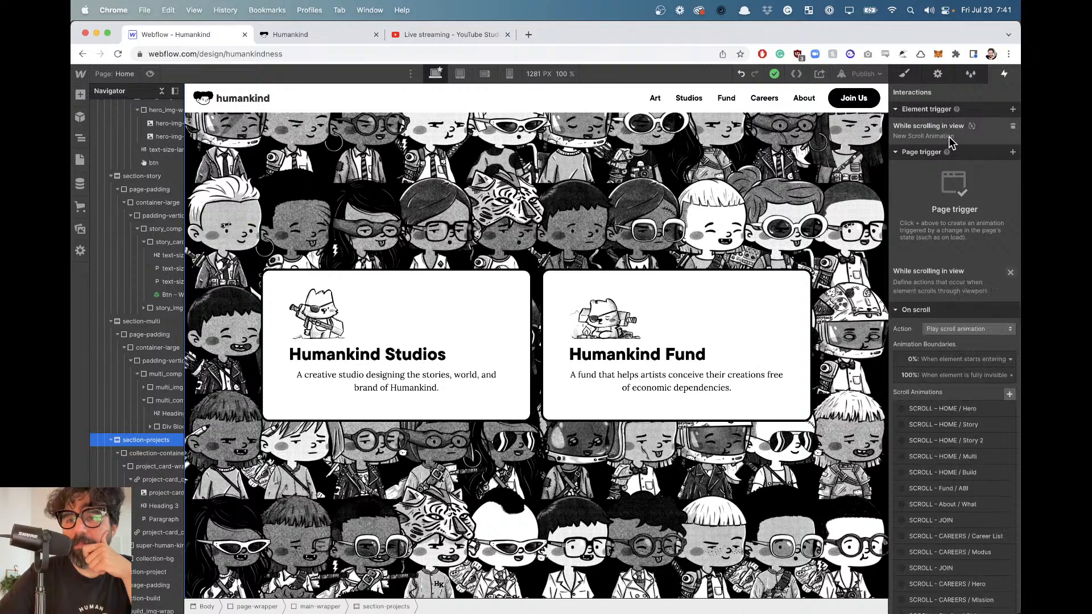
{"action": "scroll", "coordinate": [948, 296], "scroll_direction": "down", "scroll_amount": 3}
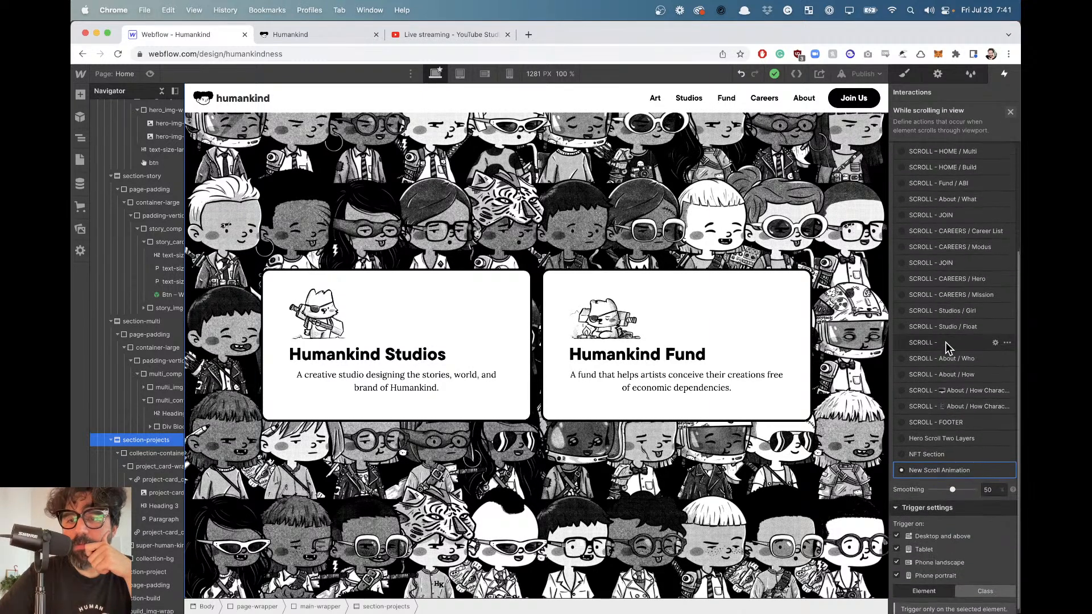
{"action": "left_click", "coordinate": [946, 472]}
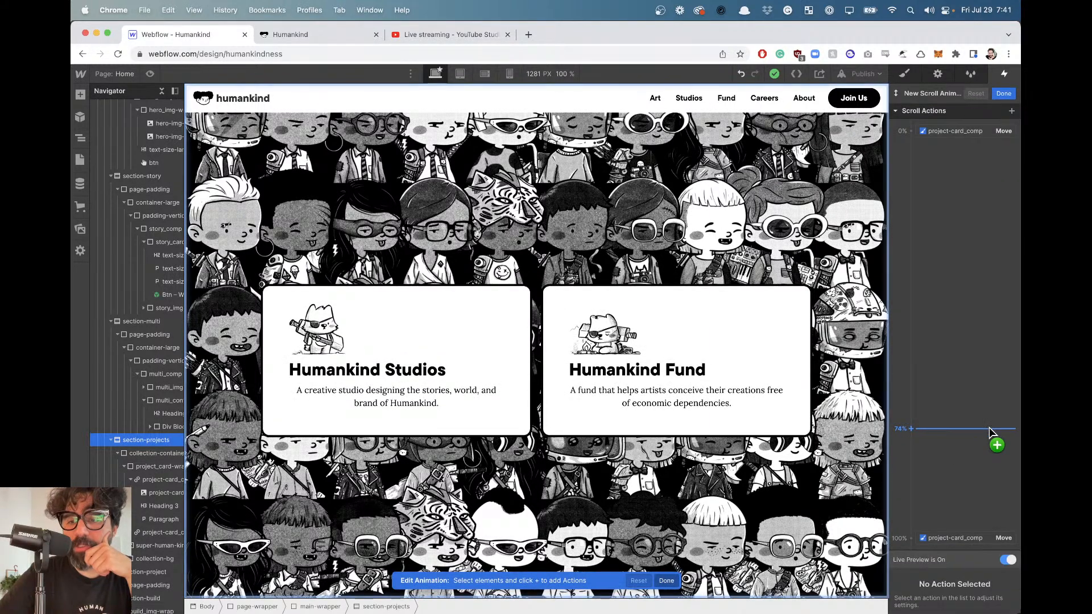
{"action": "left_click", "coordinate": [958, 132]}
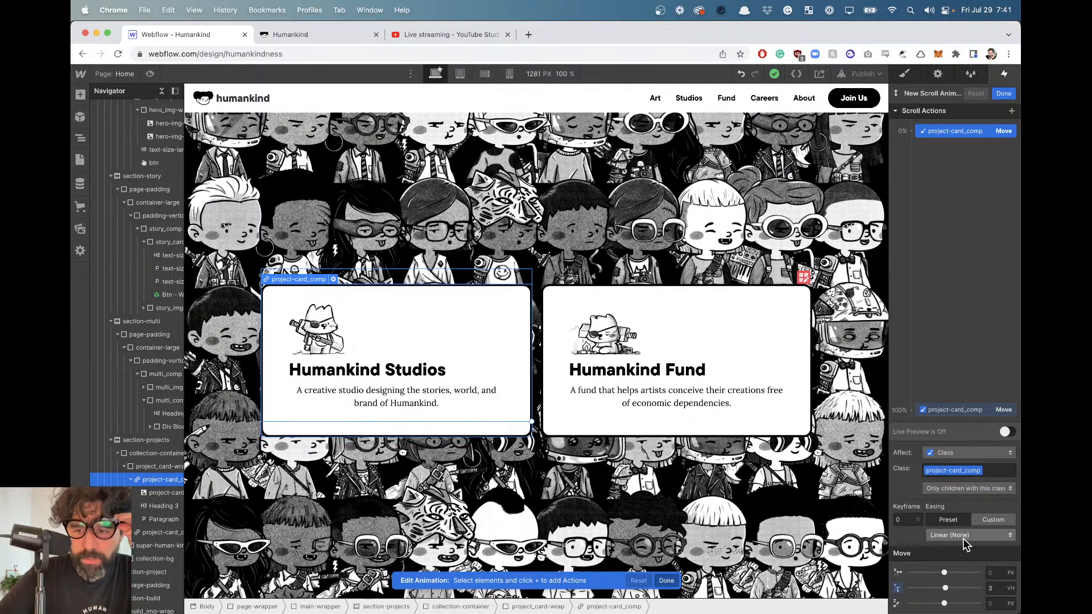
{"action": "left_click", "coordinate": [953, 415]}
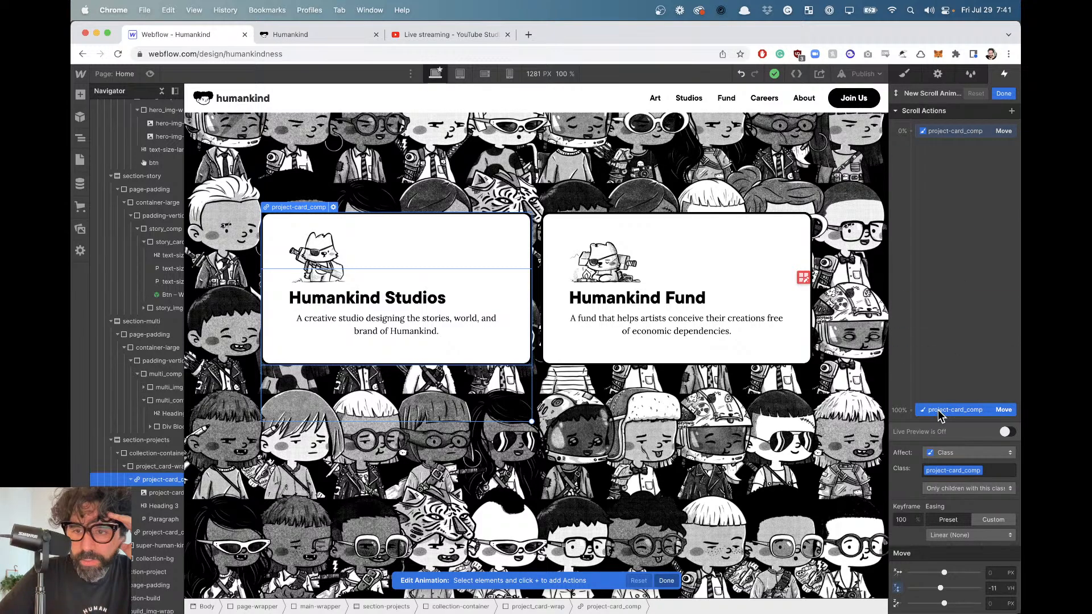
Turn on the animation's Live Preview and examine how the cards shift while scrolling through the projects section.
{"action": "left_click", "coordinate": [1006, 432]}
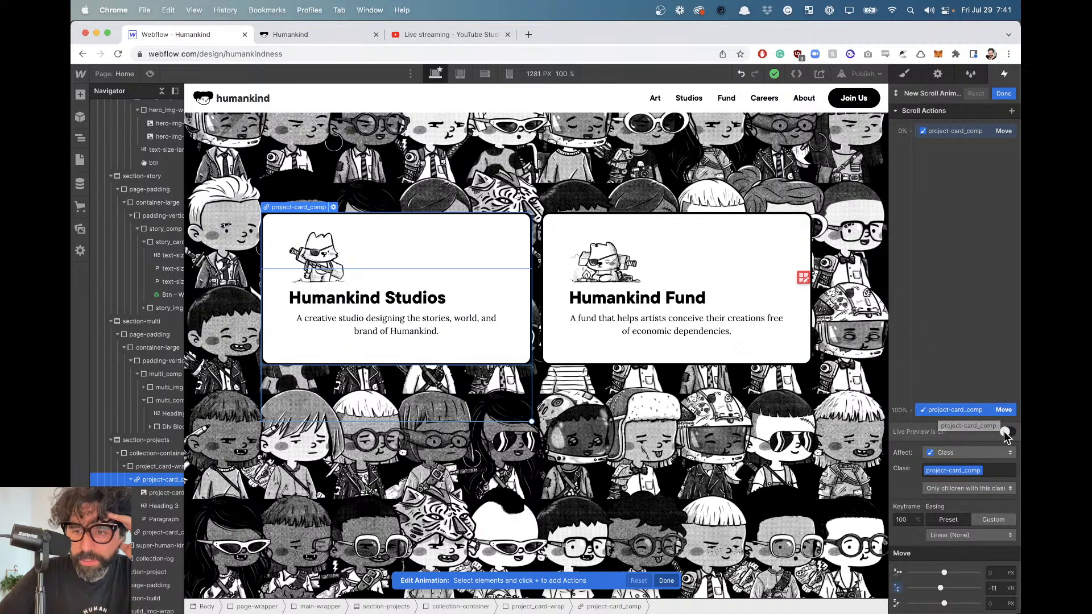
{"action": "scroll", "coordinate": [836, 510], "scroll_direction": "up", "scroll_amount": 5}
{"action": "scroll", "coordinate": [836, 510], "scroll_direction": "down", "scroll_amount": 5}
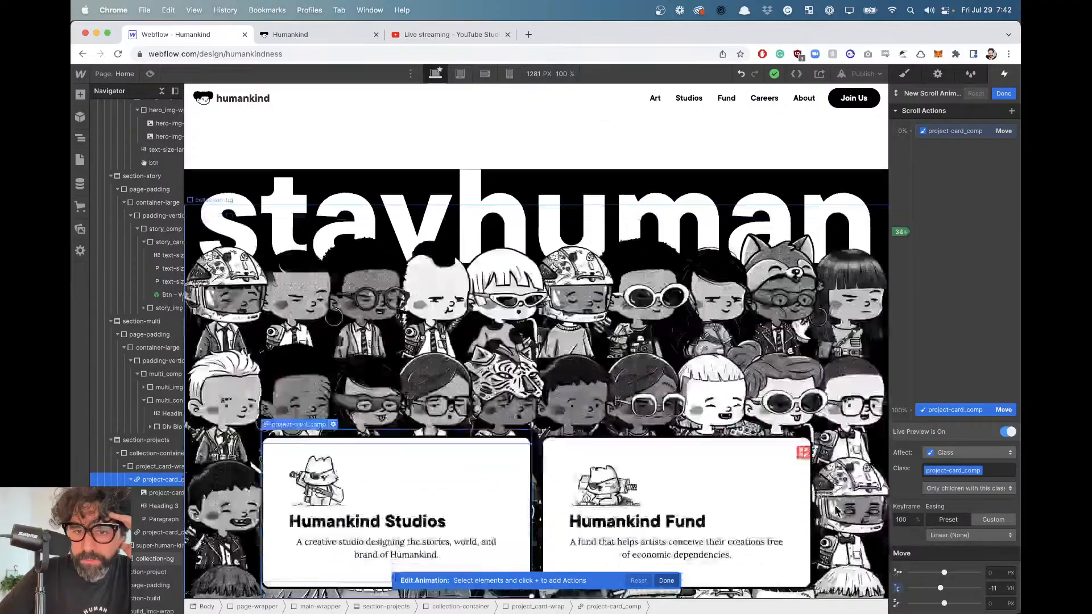
{"action": "scroll", "coordinate": [836, 510], "scroll_direction": "up", "scroll_amount": 5}
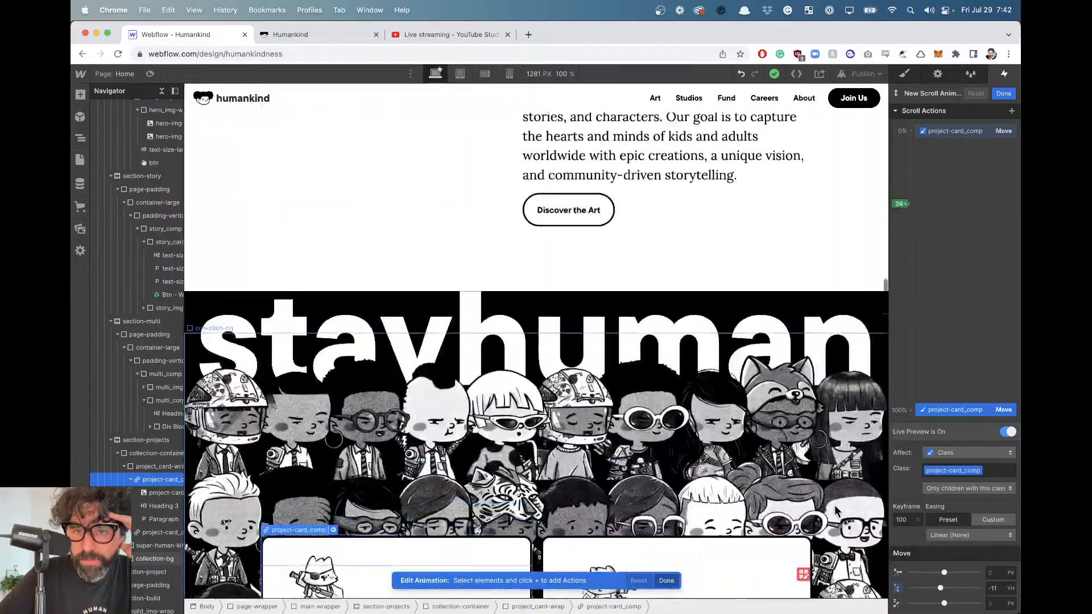
{"action": "scroll", "coordinate": [836, 510], "scroll_direction": "down", "scroll_amount": 3}
{"action": "scroll", "coordinate": [836, 510], "scroll_direction": "down", "scroll_amount": 1}
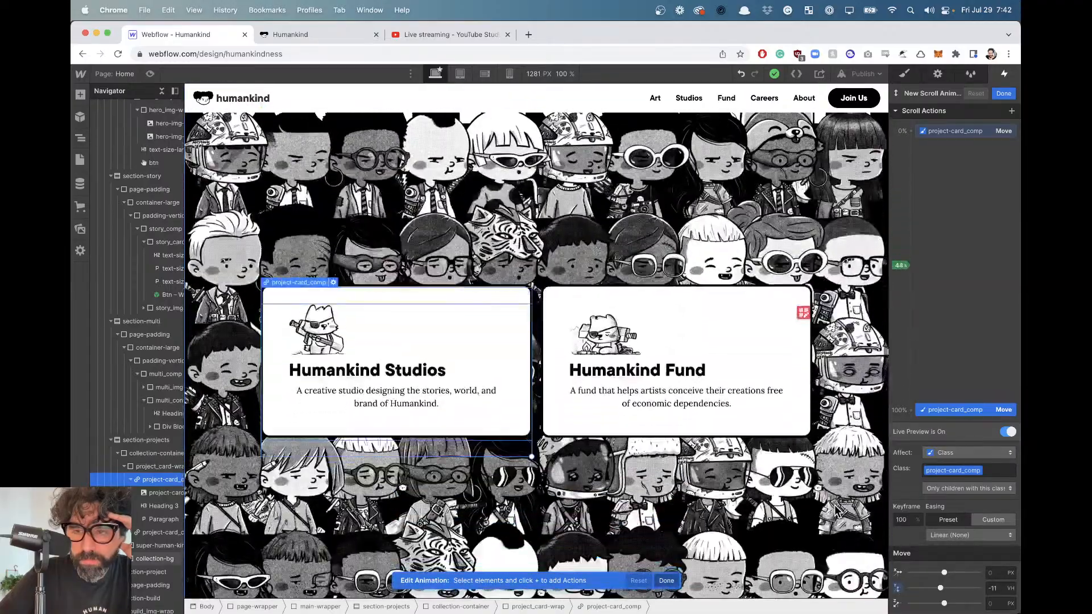
{"action": "scroll", "coordinate": [836, 510], "scroll_direction": "down", "scroll_amount": 3}
{"action": "scroll", "coordinate": [836, 510], "scroll_direction": "up", "scroll_amount": 3}
{"action": "scroll", "coordinate": [836, 510], "scroll_direction": "down", "scroll_amount": 5}
{"action": "scroll", "coordinate": [836, 511], "scroll_direction": "up", "scroll_amount": 15}
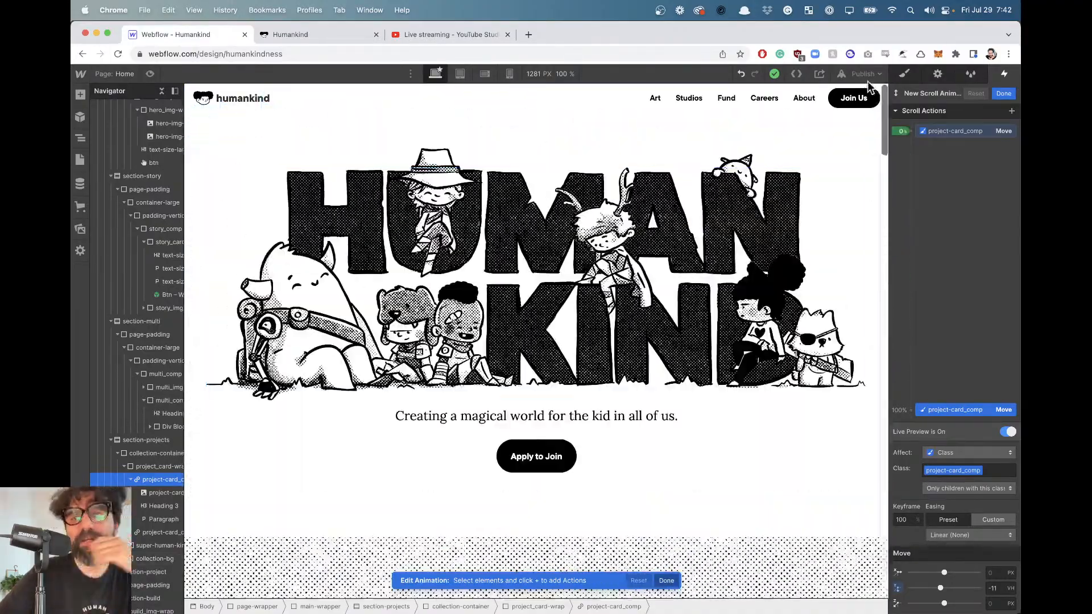
Publish the site to humankindness.webflow.io and open the live page.
{"action": "left_click", "coordinate": [865, 75]}
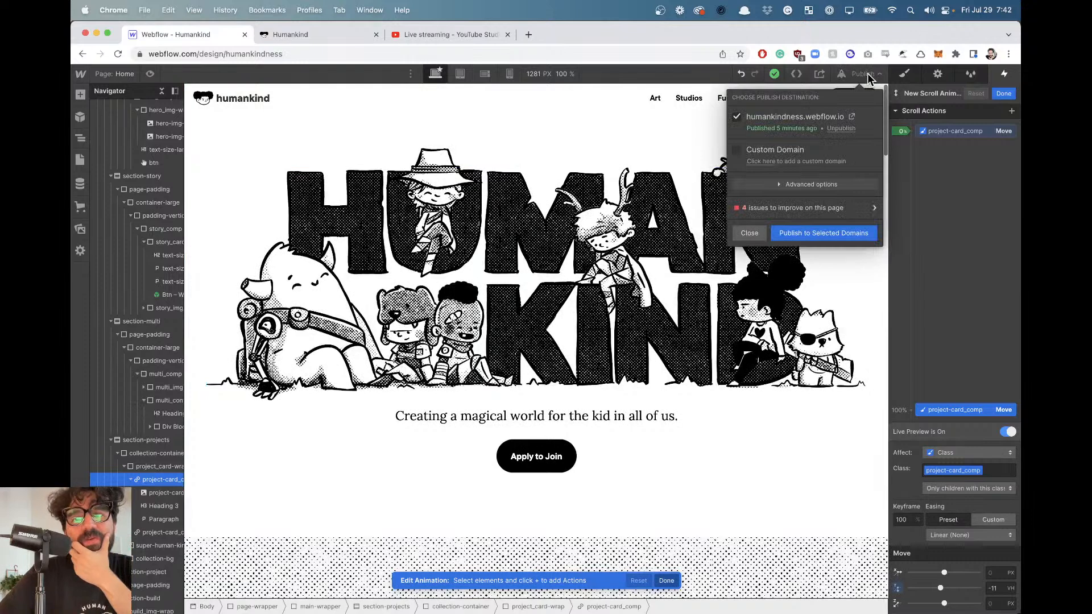
{"action": "left_click", "coordinate": [826, 235]}
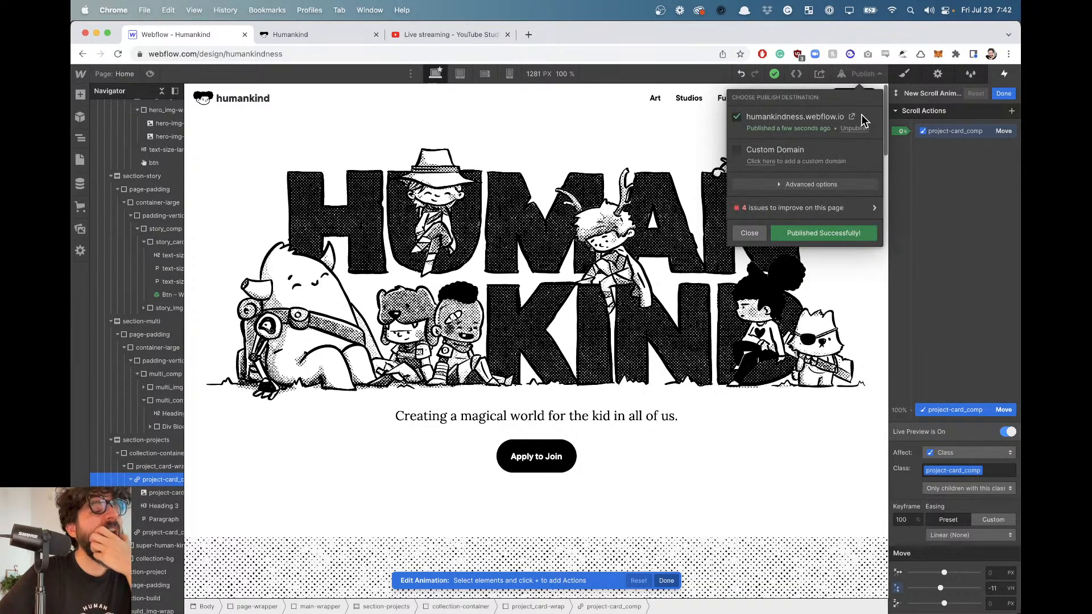
{"action": "left_click", "coordinate": [853, 118]}
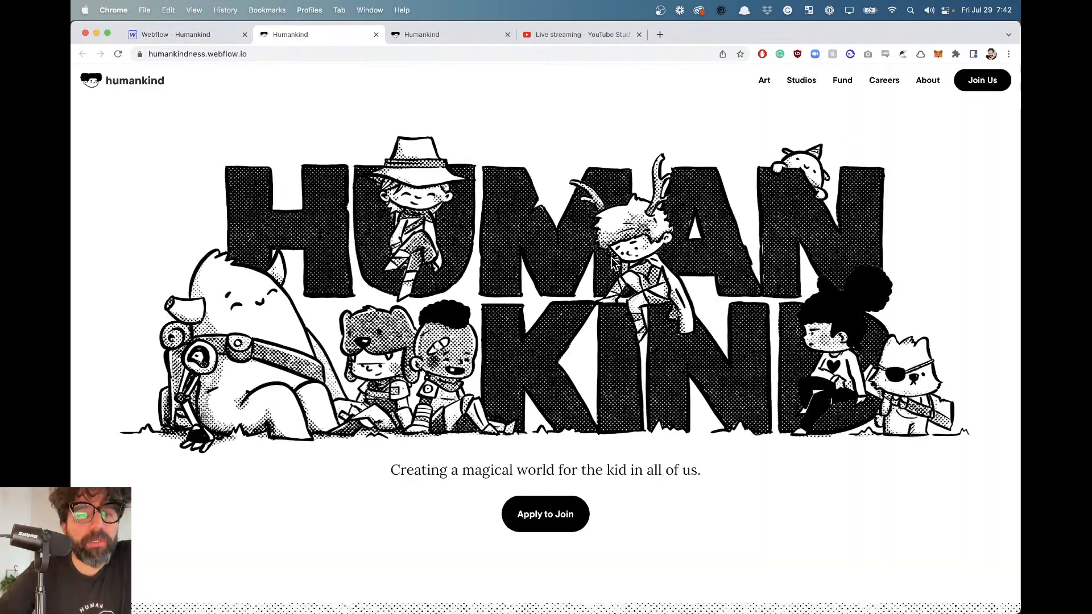
Scroll back and forth through the live page's projects section to examine how the cards move over the "stayhuman" background.
{"action": "scroll", "coordinate": [613, 263], "scroll_direction": "down", "scroll_amount": 8}
{"action": "scroll", "coordinate": [613, 262], "scroll_direction": "down", "scroll_amount": 15}
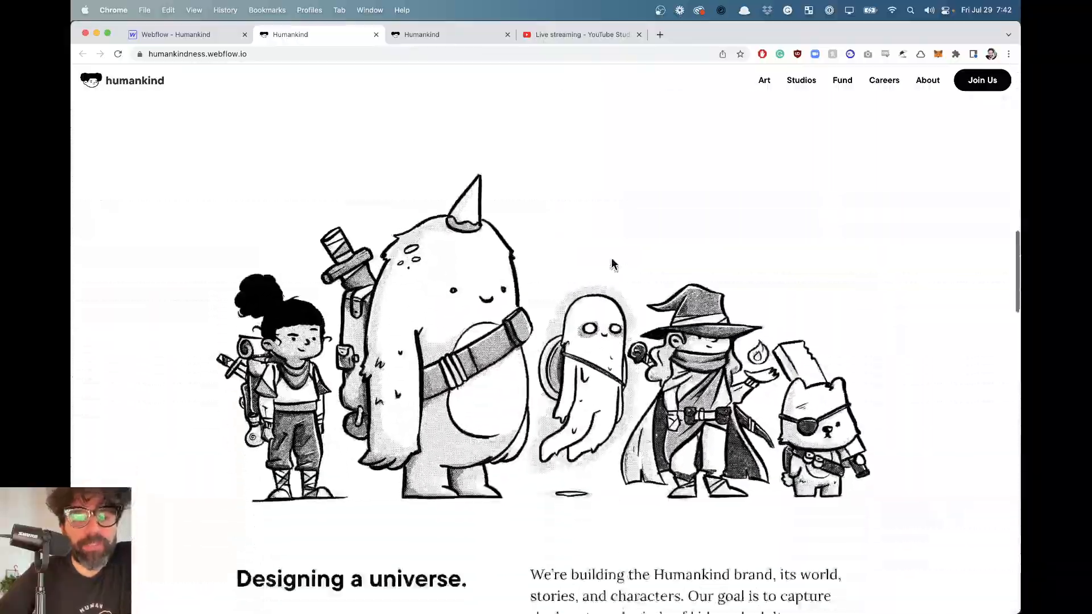
{"action": "scroll", "coordinate": [611, 258], "scroll_direction": "down", "scroll_amount": 10}
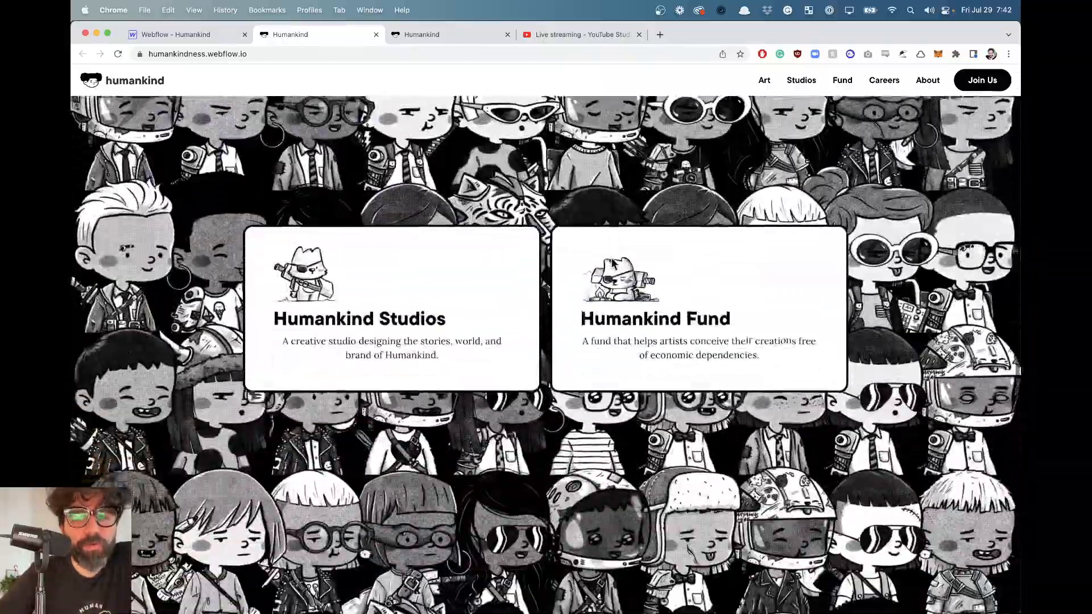
{"action": "scroll", "coordinate": [586, 365], "scroll_direction": "up", "scroll_amount": 12}
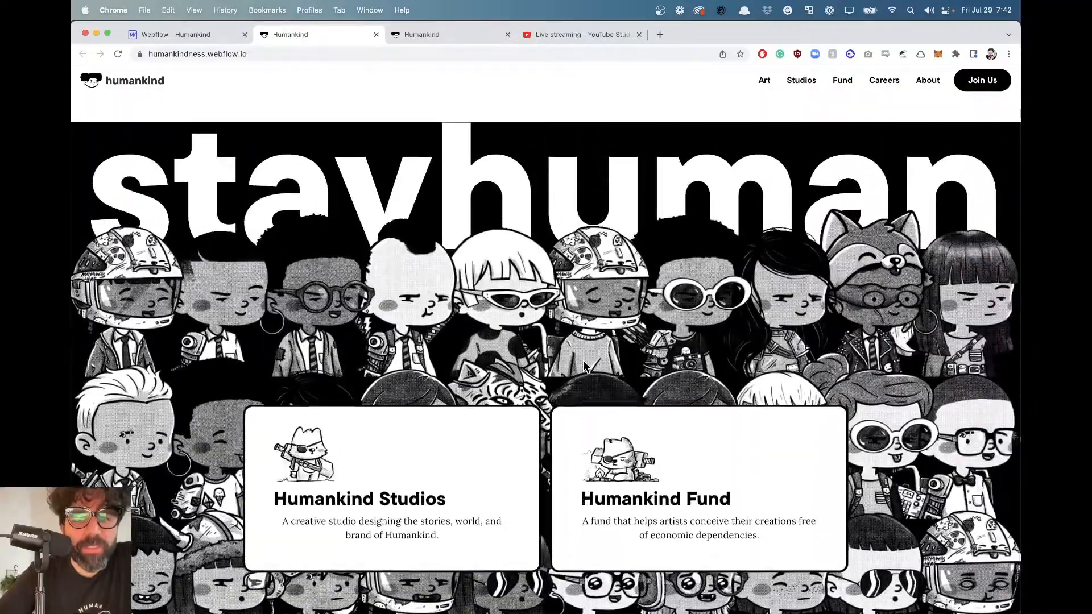
{"action": "scroll", "coordinate": [583, 360], "scroll_direction": "down", "scroll_amount": 6}
{"action": "scroll", "coordinate": [583, 360], "scroll_direction": "down", "scroll_amount": 5}
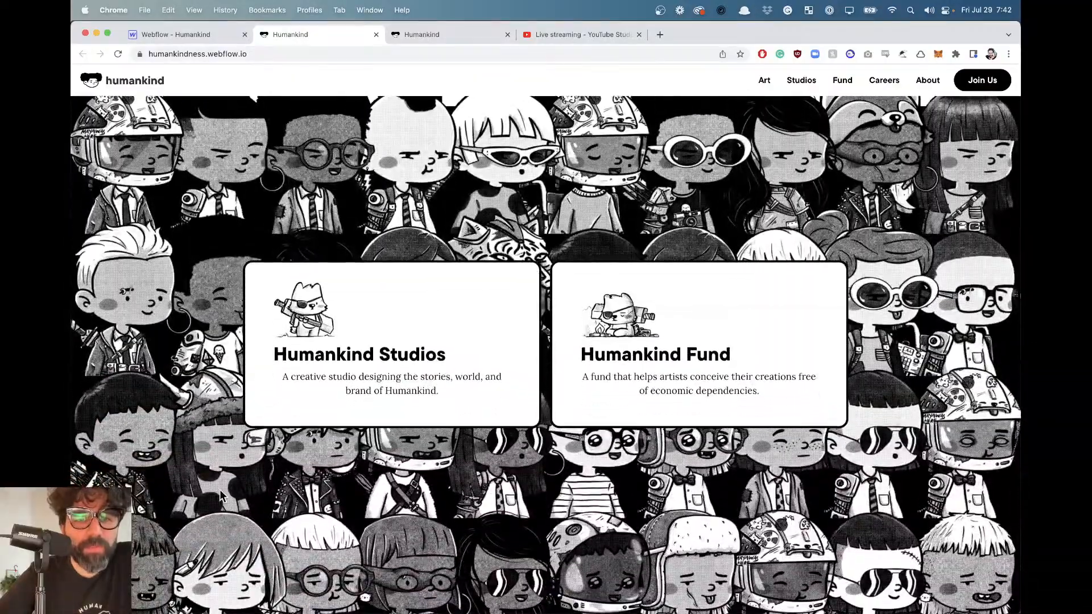
{"action": "scroll", "coordinate": [220, 495], "scroll_direction": "up", "scroll_amount": 6}
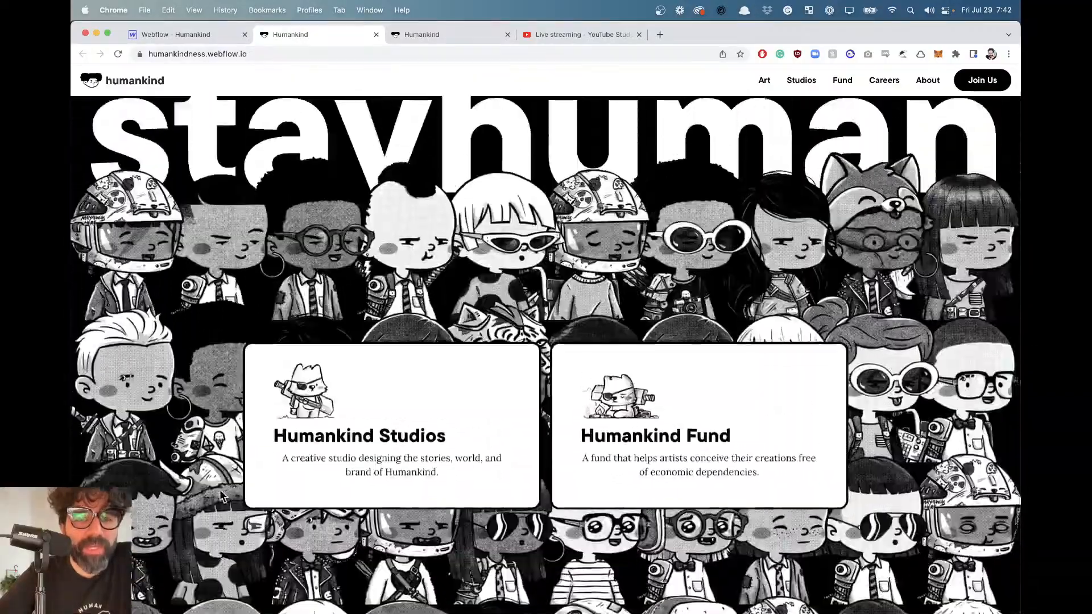
{"action": "scroll", "coordinate": [220, 495], "scroll_direction": "down", "scroll_amount": 6}
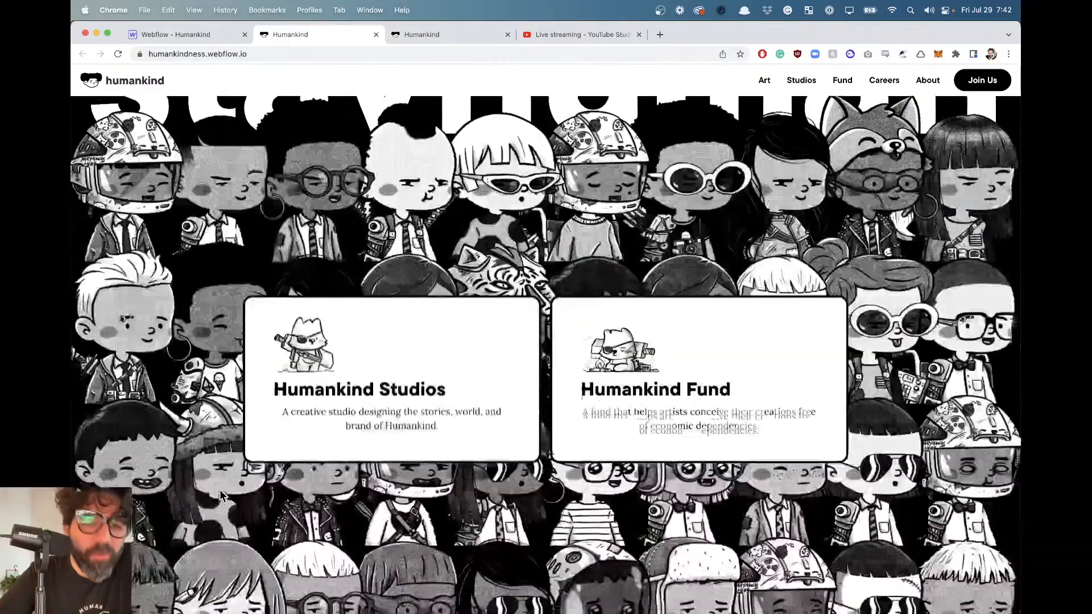
{"action": "scroll", "coordinate": [220, 494], "scroll_direction": "down", "scroll_amount": 3}
{"action": "scroll", "coordinate": [220, 495], "scroll_direction": "up", "scroll_amount": 4}
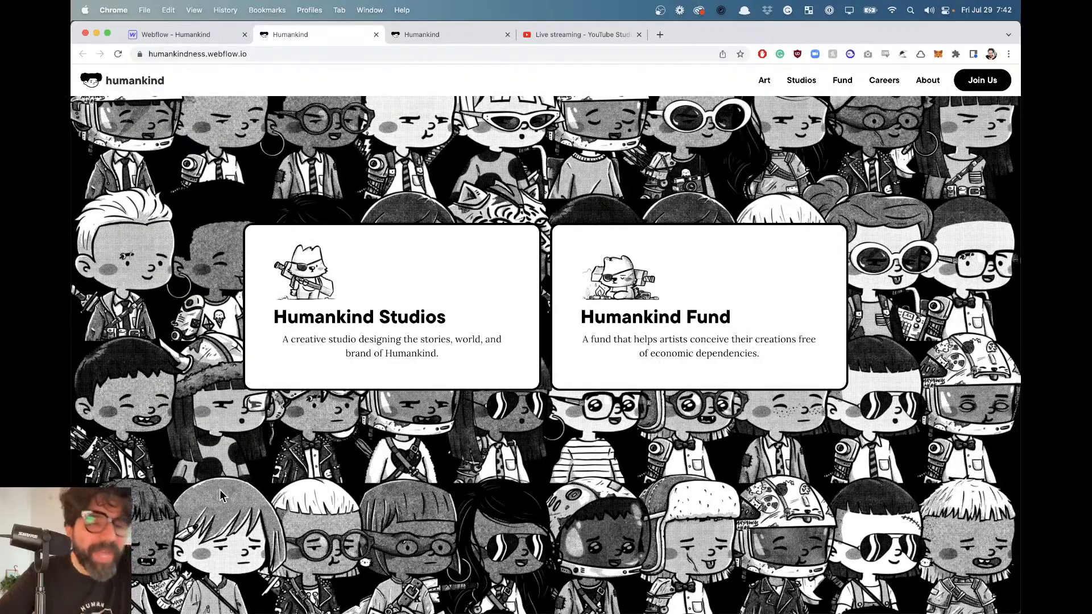
{"action": "scroll", "coordinate": [220, 490], "scroll_direction": "up", "scroll_amount": 3}
{"action": "scroll", "coordinate": [221, 493], "scroll_direction": "down", "scroll_amount": 3}
{"action": "scroll", "coordinate": [220, 494], "scroll_direction": "up", "scroll_amount": 2}
{"action": "scroll", "coordinate": [221, 494], "scroll_direction": "down", "scroll_amount": 3}
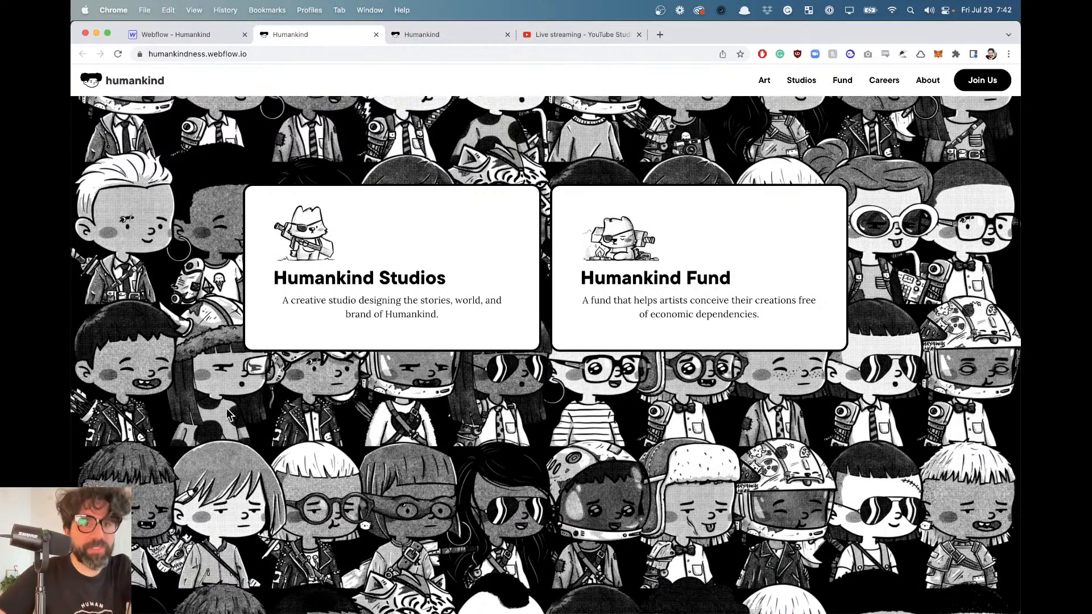
Back in the Webflow designer, set the easing of project-card_comp's Move action at 100% to Ease and check the cards on the canvas.
{"action": "left_click", "coordinate": [190, 35]}
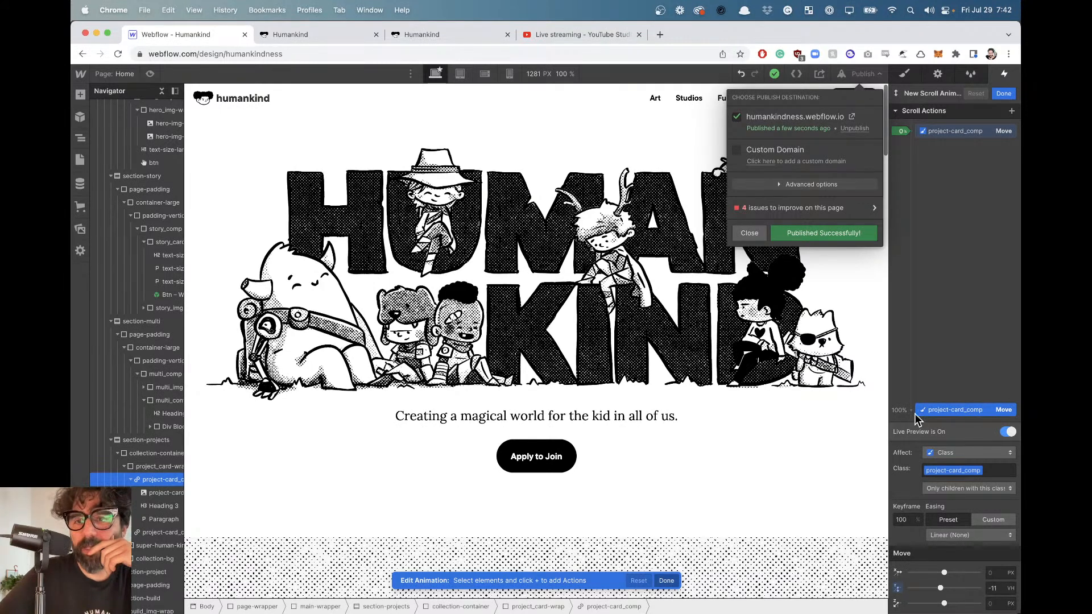
{"action": "left_click", "coordinate": [941, 137]}
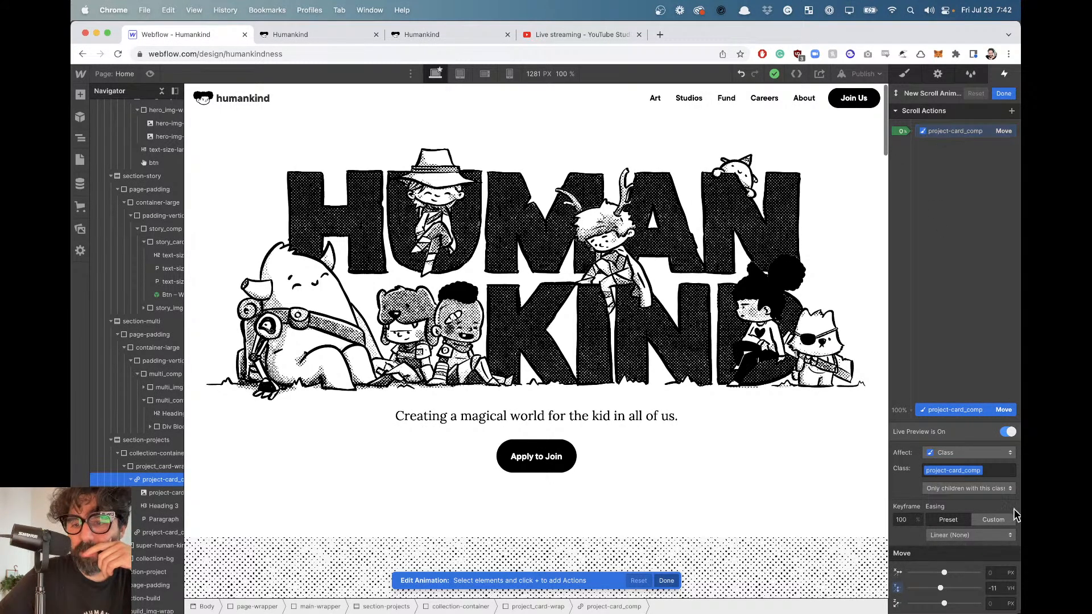
{"action": "left_click", "coordinate": [986, 536]}
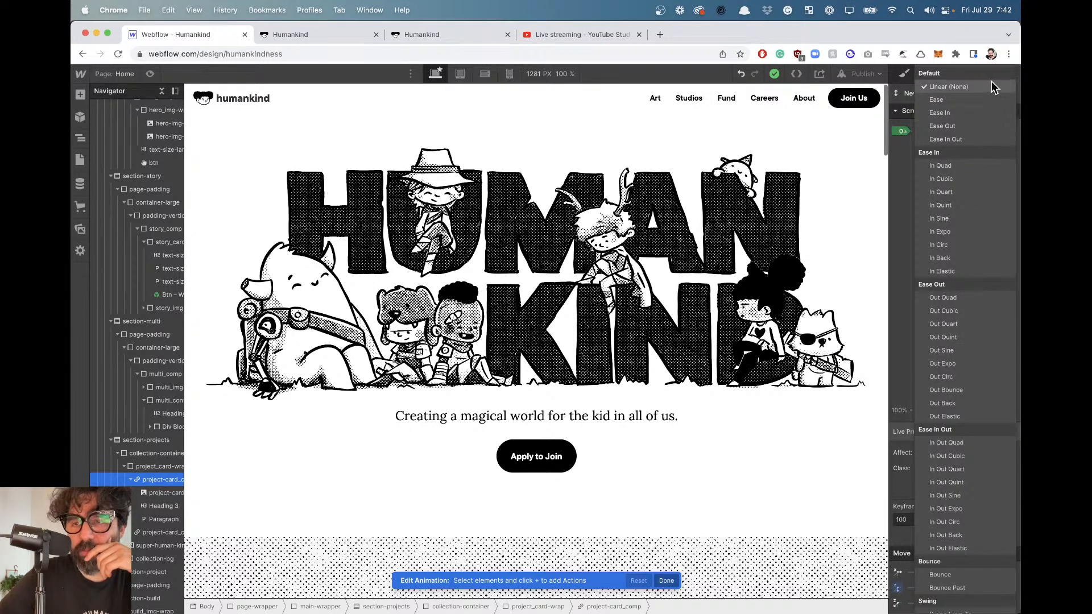
{"action": "left_click", "coordinate": [986, 100]}
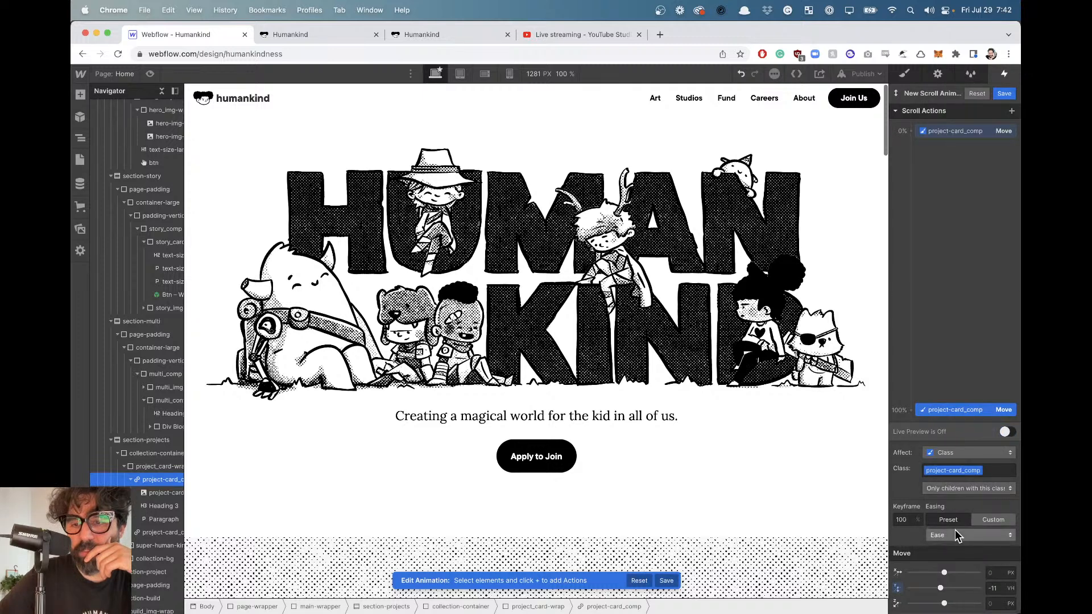
{"action": "left_click_drag", "start_coordinate": [959, 413], "coordinate": [979, 329]}
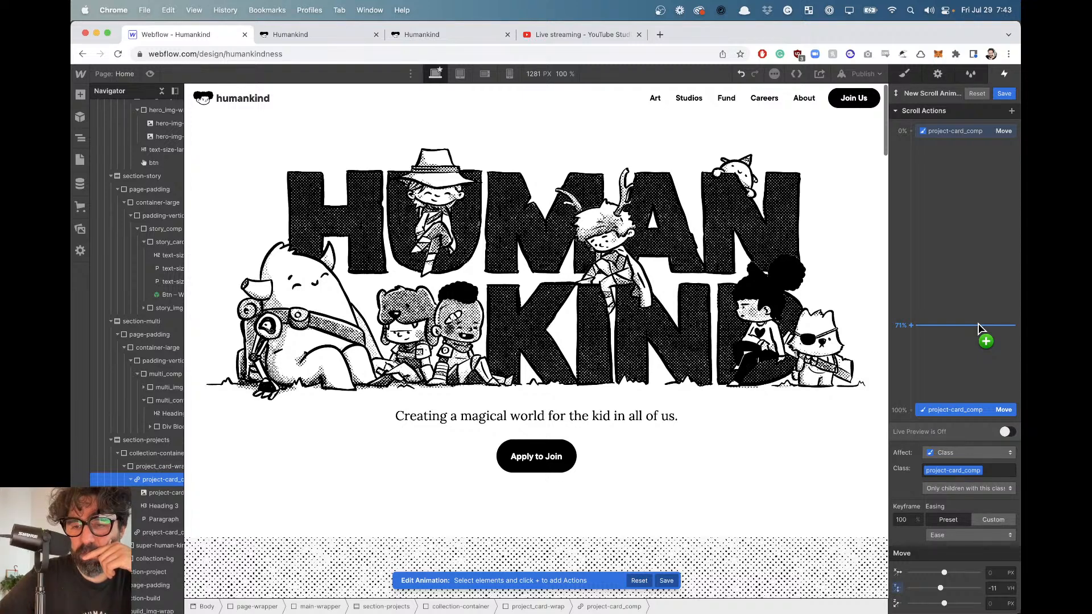
{"action": "scroll", "coordinate": [559, 400], "scroll_direction": "down", "scroll_amount": 20}
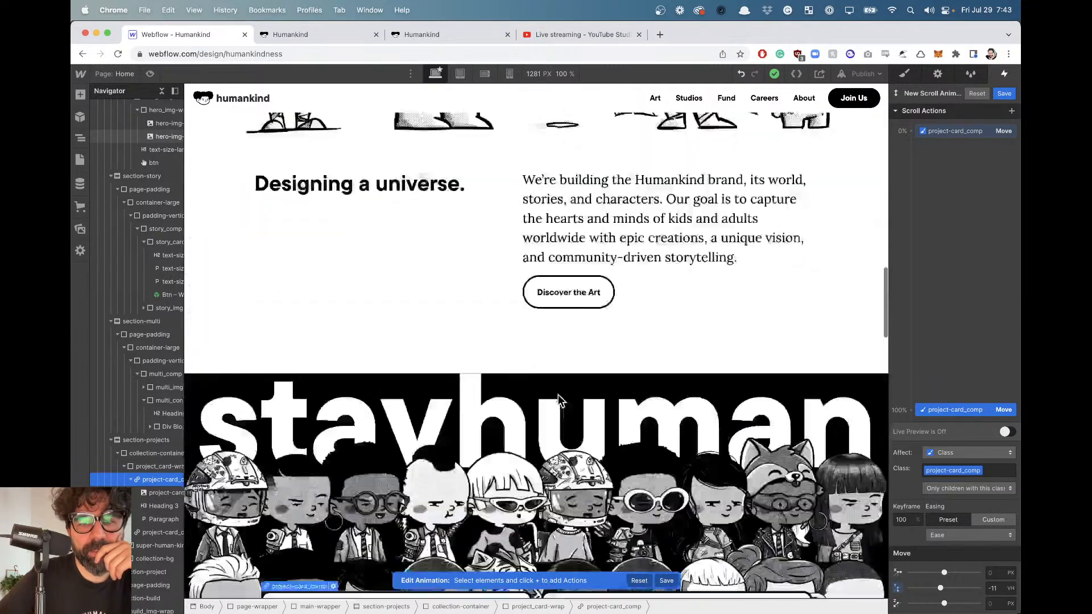
{"action": "scroll", "coordinate": [559, 401], "scroll_direction": "up", "scroll_amount": 5}
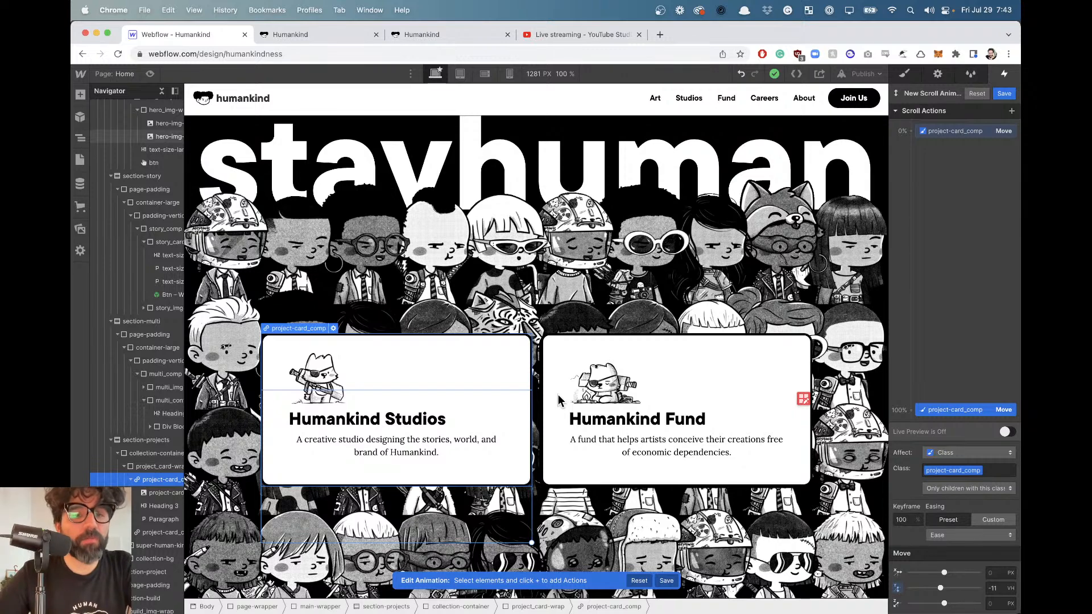
Close the duplicate tab of the published Humankind site and switch to the YouTube Studio live stream page.
{"action": "left_click", "coordinate": [287, 34]}
{"action": "left_click", "coordinate": [477, 36]}
{"action": "key", "text": "super+w"}
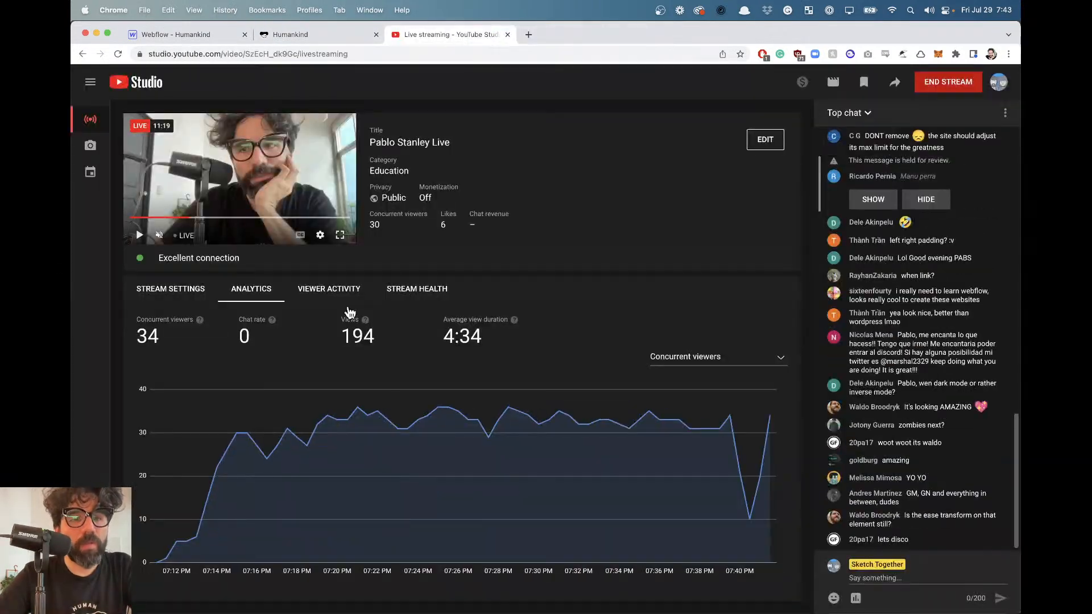
{"action": "left_click", "coordinate": [168, 35]}
{"action": "left_click", "coordinate": [326, 35]}
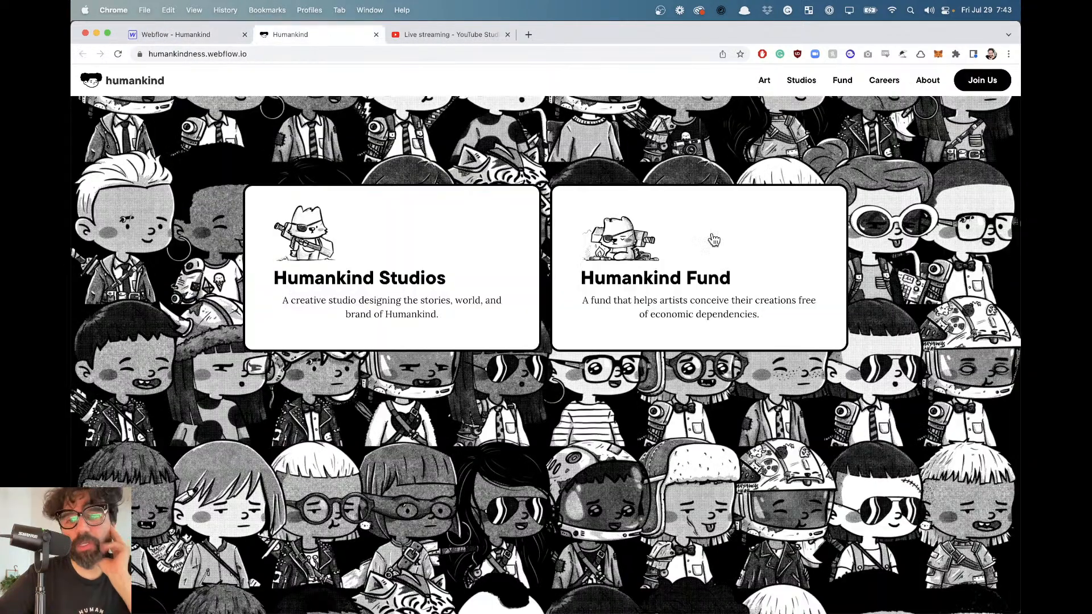
{"action": "left_click", "coordinate": [419, 36]}
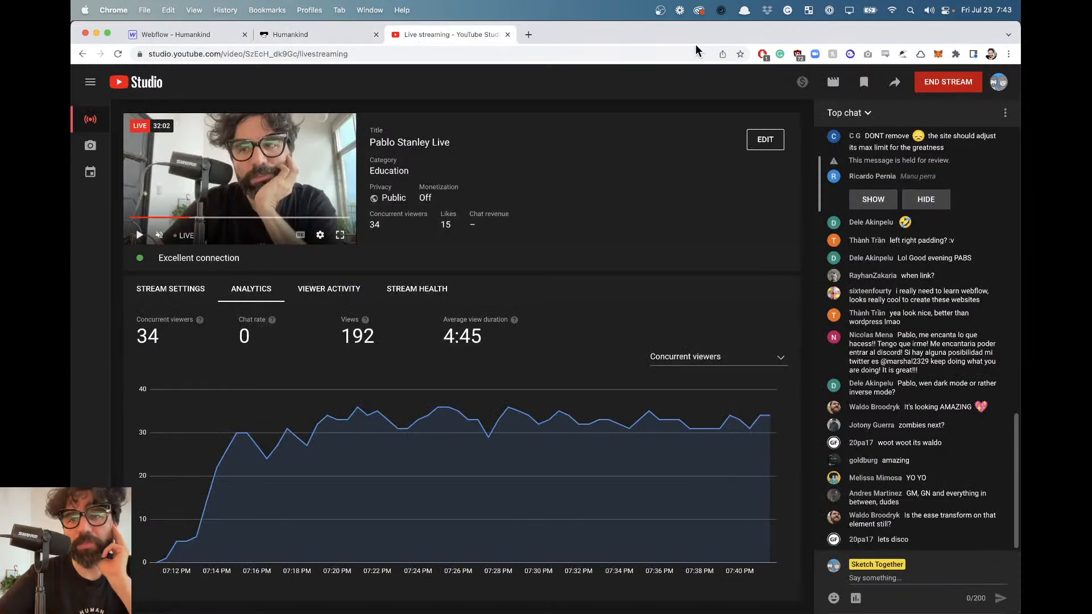
Pop out the stream's live chat, open its address in a new browser tab, and read back through the recent messages.
{"action": "left_click", "coordinate": [1006, 113]}
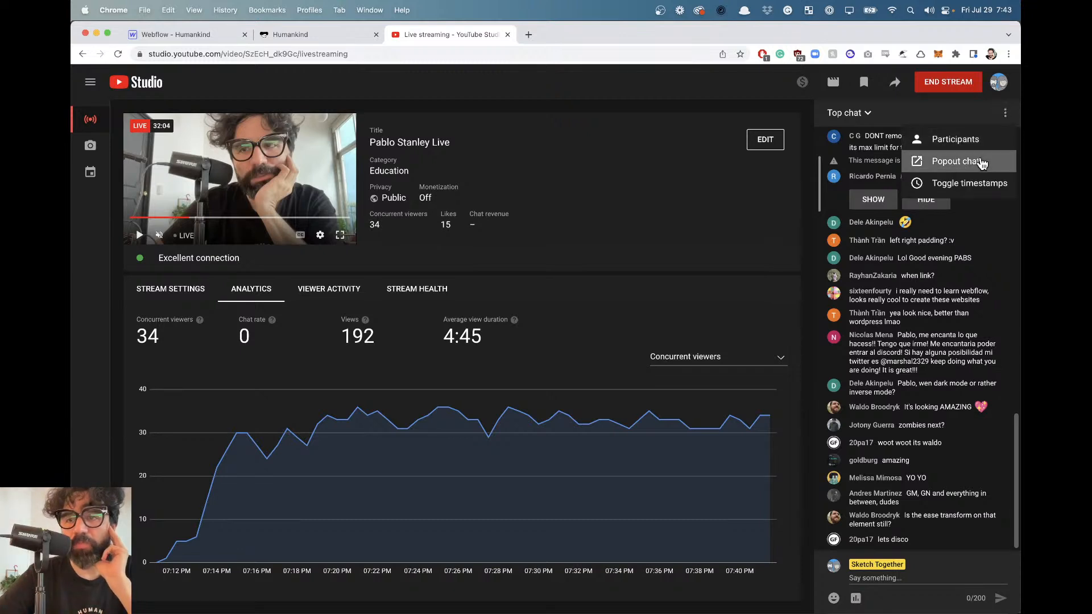
{"action": "left_click", "coordinate": [956, 161]}
{"action": "left_click_drag", "start_coordinate": [295, 32], "coordinate": [296, 42]}
{"action": "left_click", "coordinate": [284, 54]}
{"action": "key", "text": "super+c"}
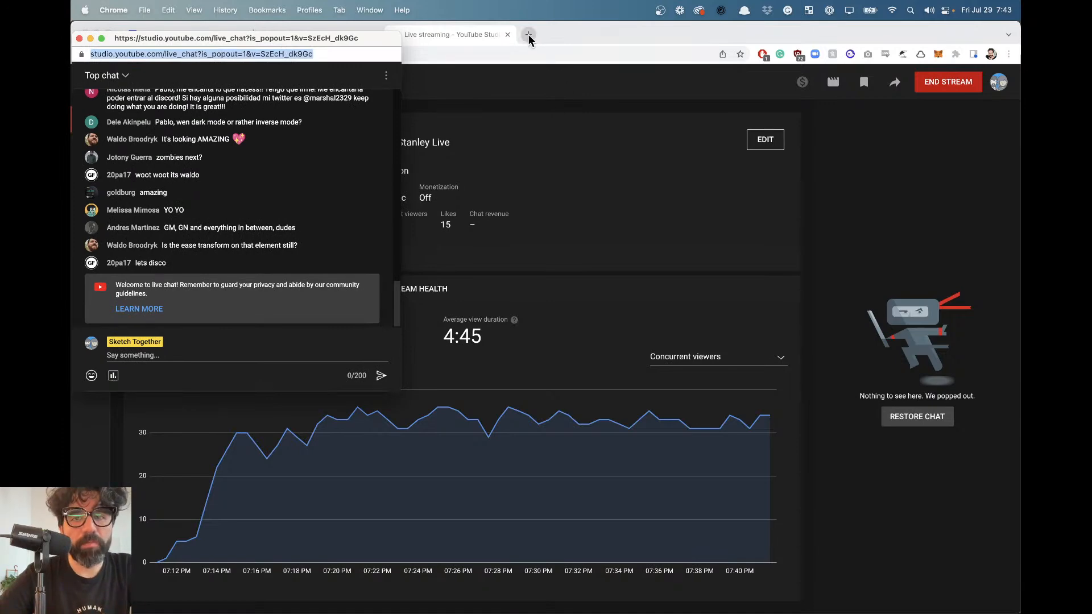
{"action": "left_click", "coordinate": [528, 34]}
{"action": "key", "text": "super+v"}
{"action": "key", "text": "Return"}
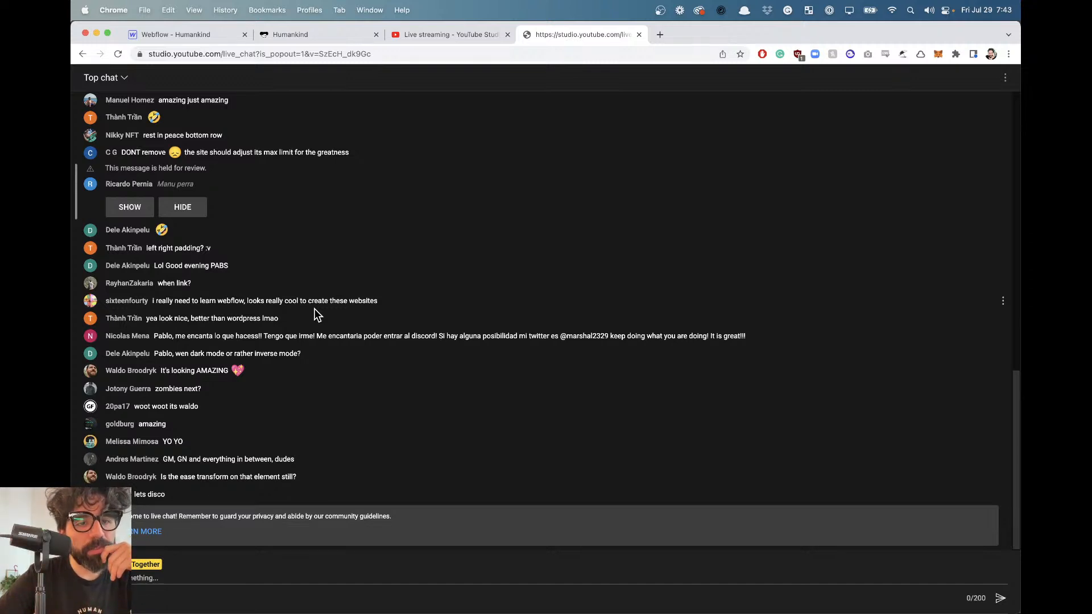
{"action": "scroll", "coordinate": [314, 308], "scroll_direction": "up", "scroll_amount": 3}
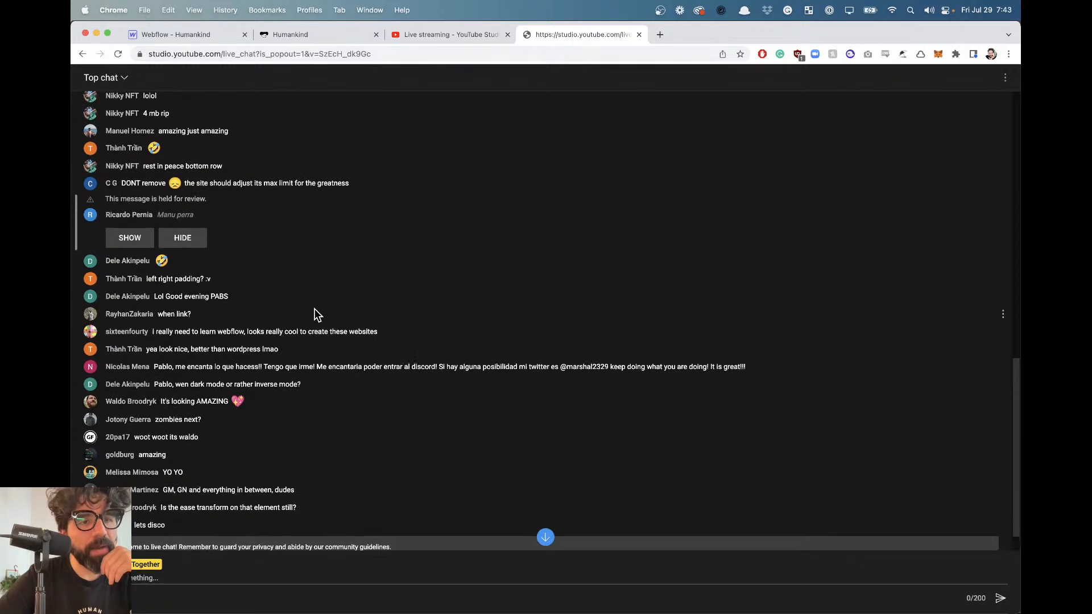
{"action": "scroll", "coordinate": [317, 314], "scroll_direction": "up", "scroll_amount": 1}
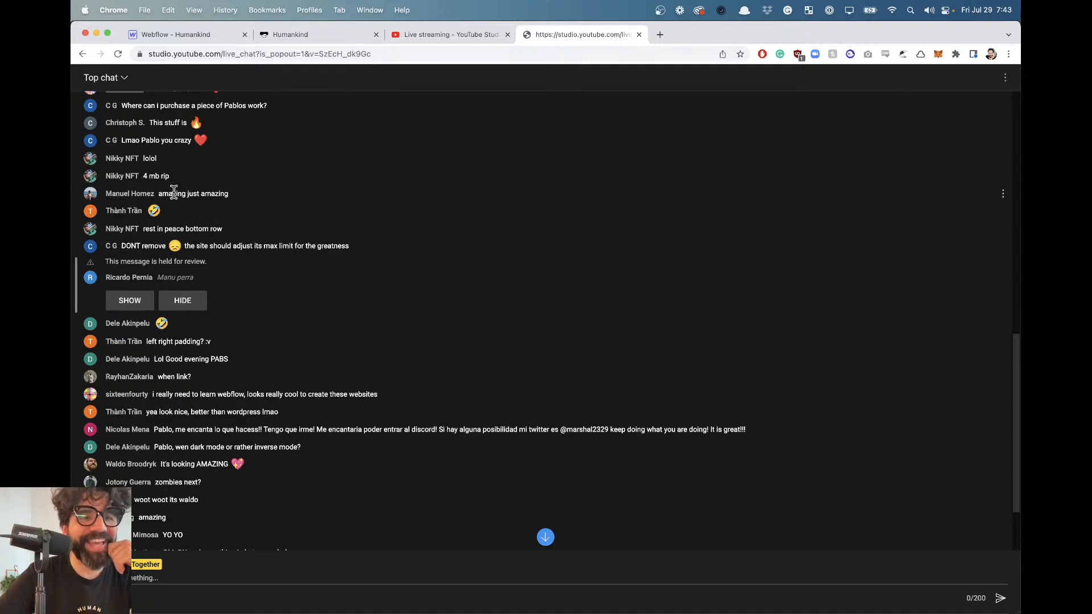
{"action": "scroll", "coordinate": [174, 192], "scroll_direction": "down", "scroll_amount": 5}
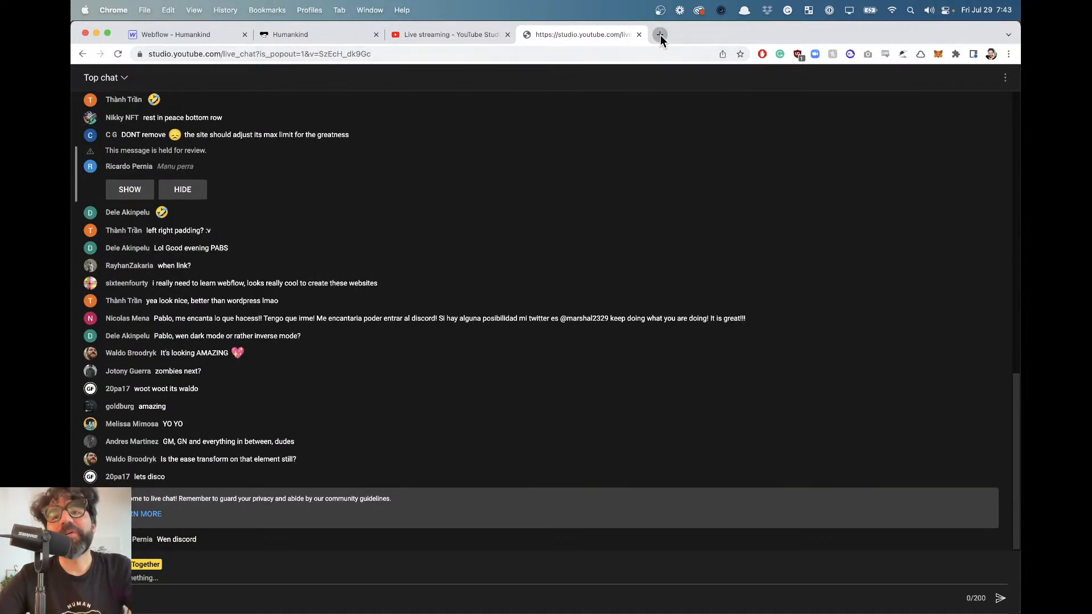
Search the web for "framer website designer" in a new tab and open the Framer home page.
{"action": "left_click", "coordinate": [660, 34]}
{"action": "type", "text": "f"}
{"action": "type", "text": "er "}
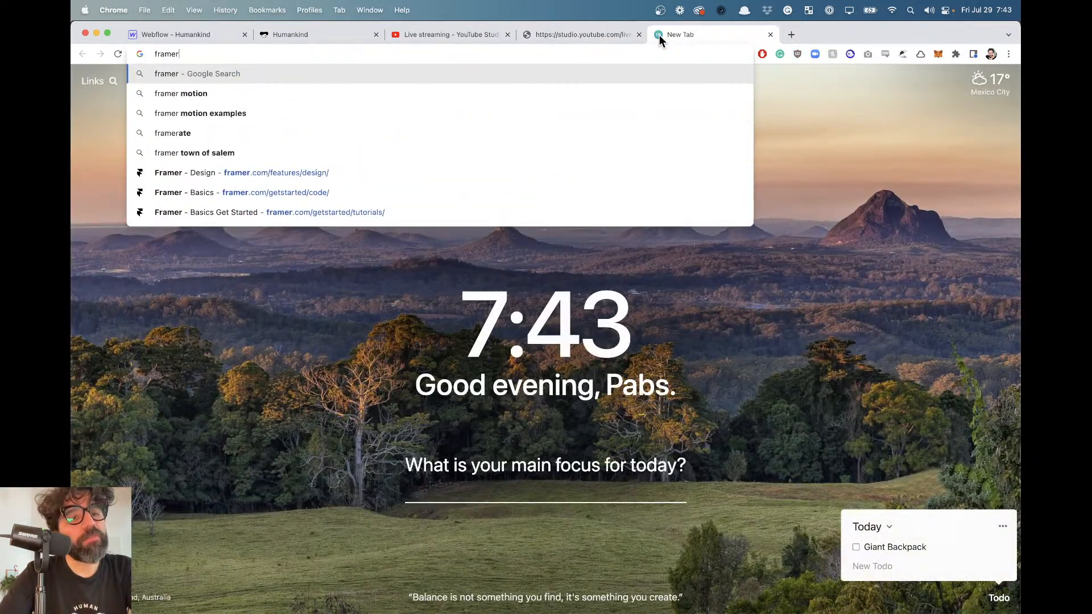
{"action": "type", "text": "website "}
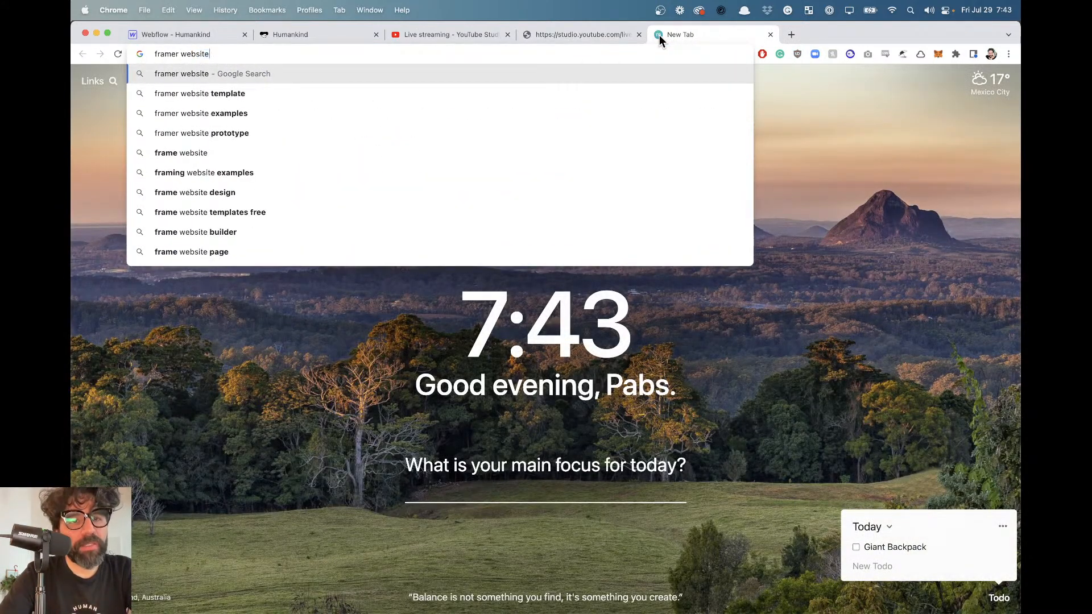
{"action": "type", "text": "designer"}
{"action": "key", "text": "Return"}
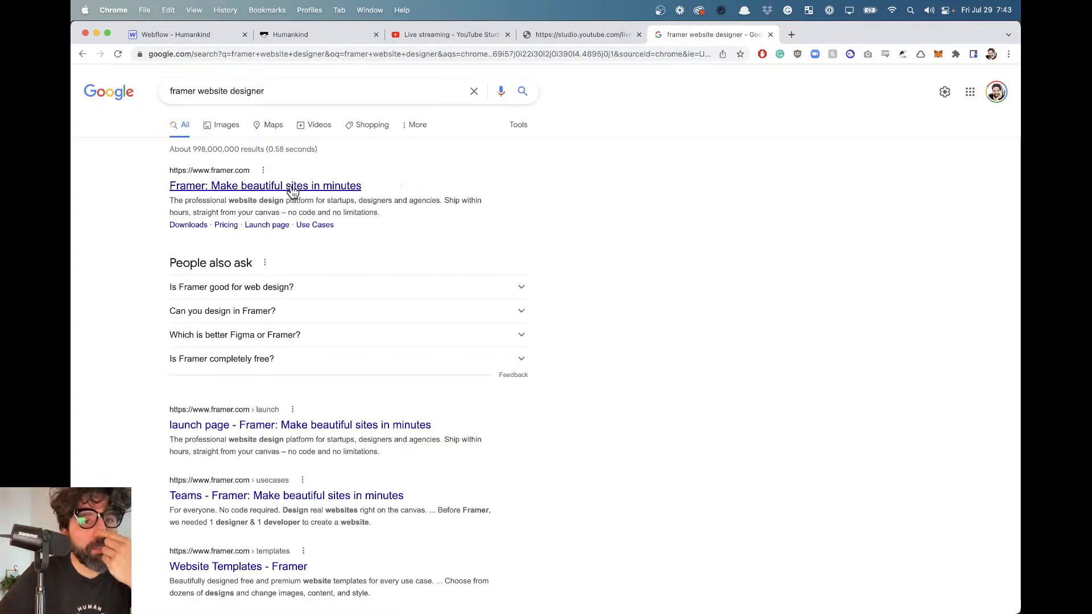
{"action": "left_click", "coordinate": [291, 190]}
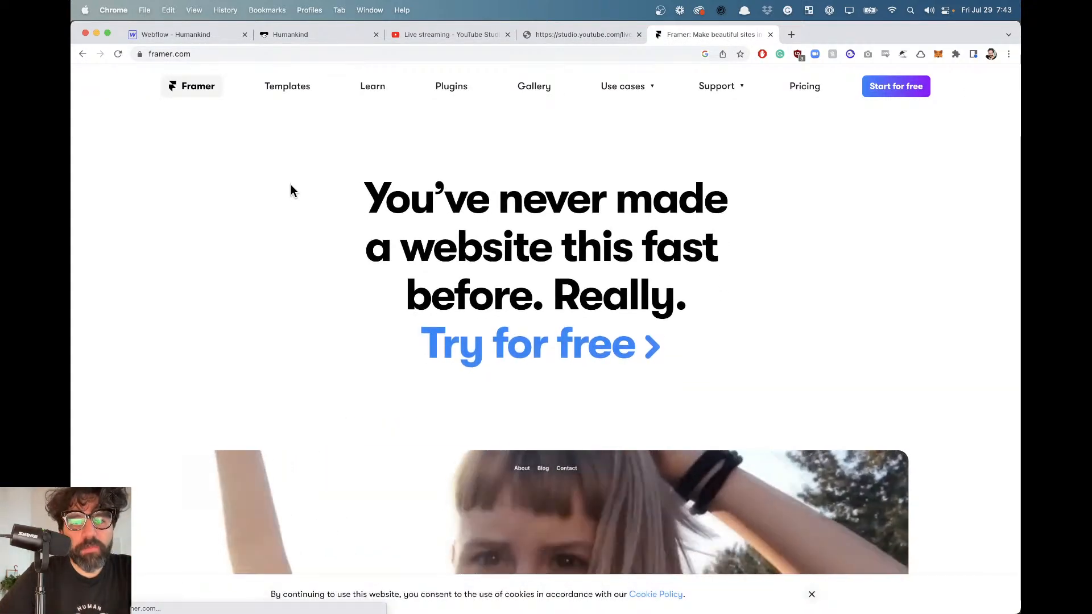
Look over the Framer home page and follow its "Try for free" link.
{"action": "mouse_move", "coordinate": [739, 91]}
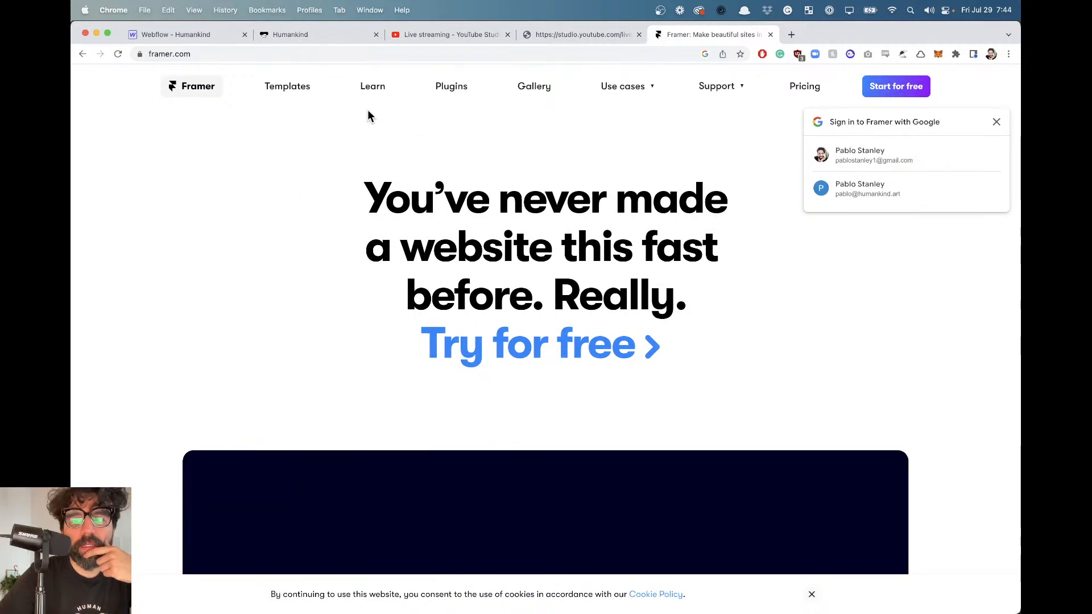
{"action": "scroll", "coordinate": [368, 116], "scroll_direction": "down", "scroll_amount": 6}
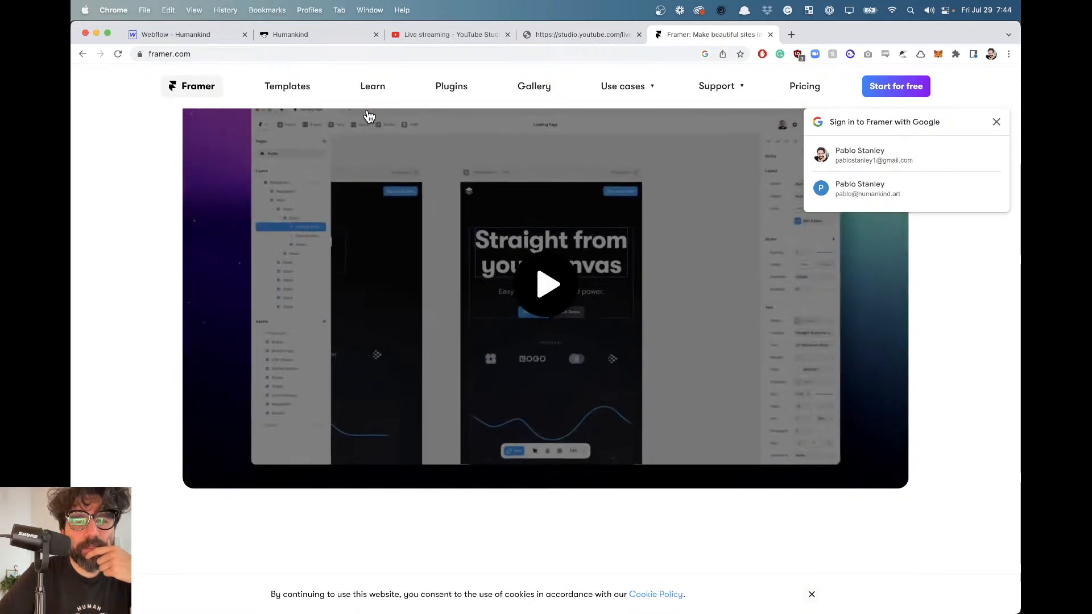
{"action": "scroll", "coordinate": [368, 113], "scroll_direction": "up", "scroll_amount": 5}
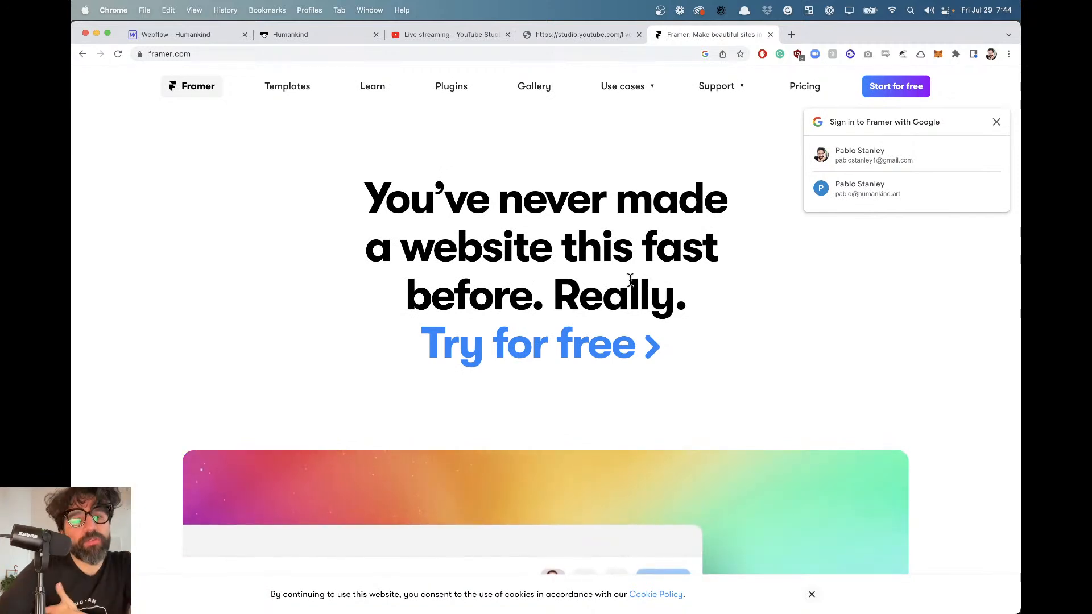
{"action": "left_click", "coordinate": [559, 348]}
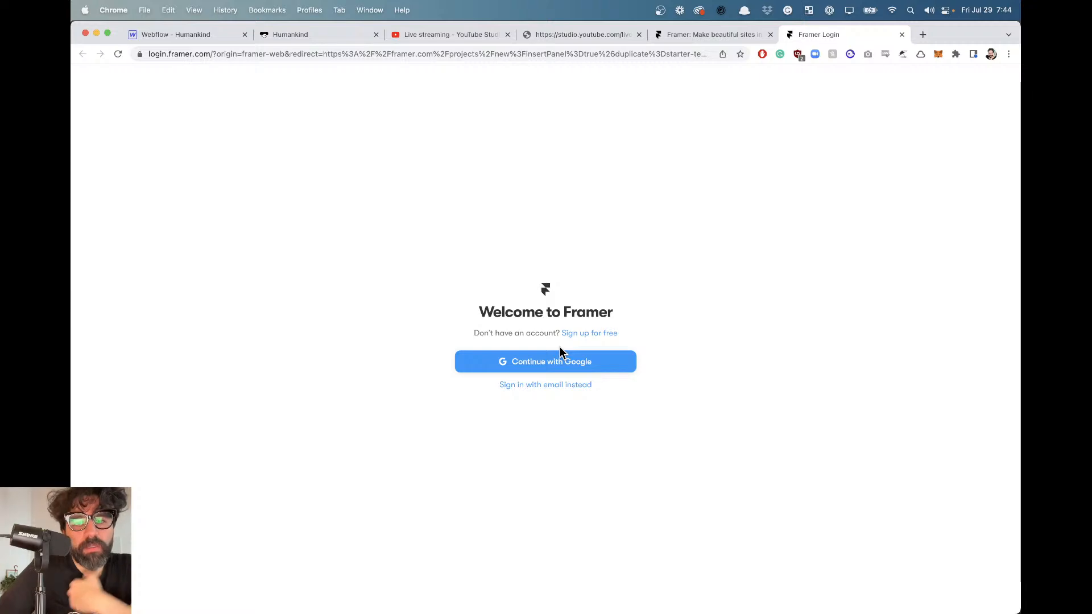
Return to the Framer home page and examine its design-and-publish section, including the cards naming the tools Framer replaces.
{"action": "left_click", "coordinate": [714, 35]}
{"action": "scroll", "coordinate": [228, 319], "scroll_direction": "down", "scroll_amount": 5}
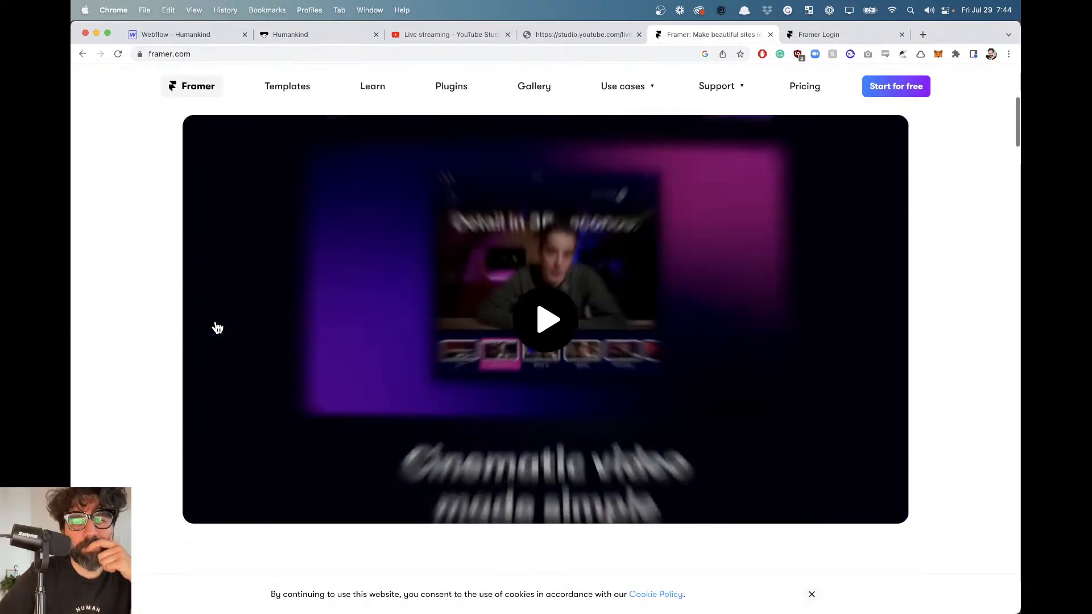
{"action": "scroll", "coordinate": [218, 327], "scroll_direction": "down", "scroll_amount": 10}
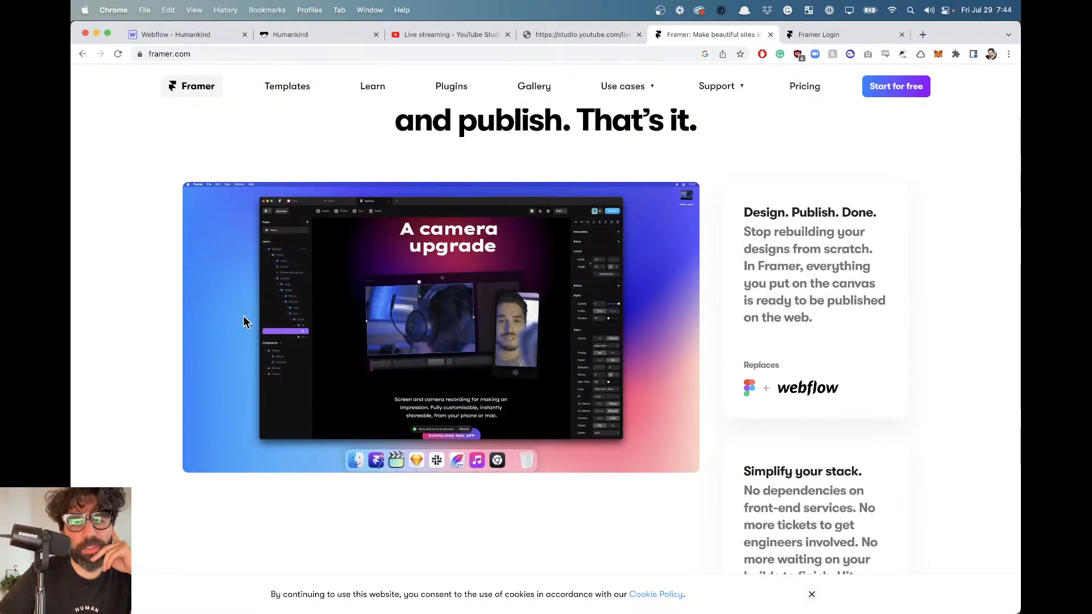
{"action": "scroll", "coordinate": [411, 363], "scroll_direction": "up", "scroll_amount": 5}
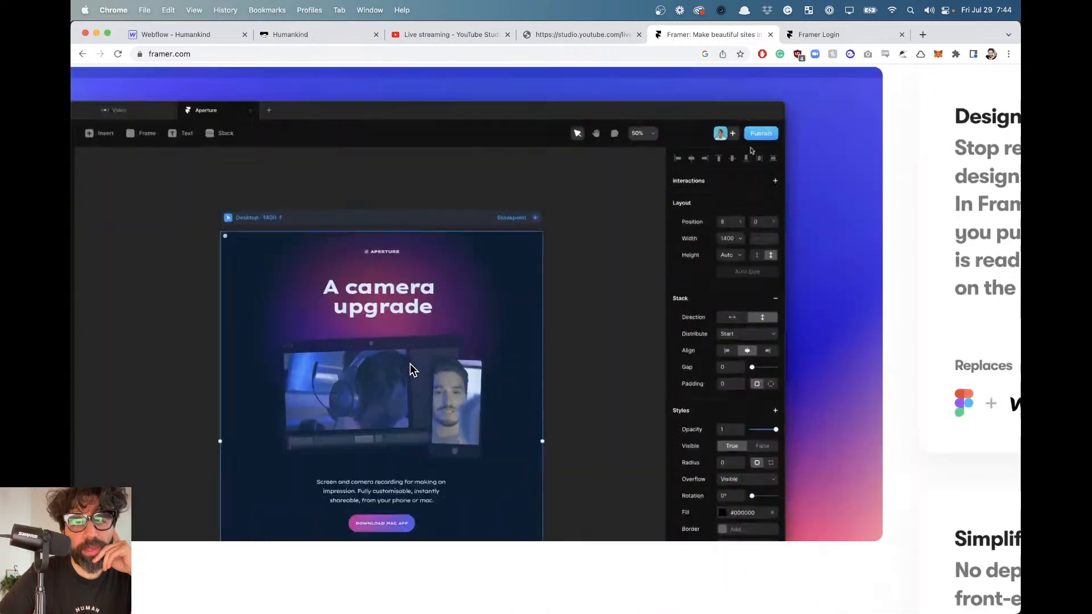
{"action": "scroll", "coordinate": [410, 364], "scroll_direction": "down", "scroll_amount": 3}
{"action": "scroll", "coordinate": [411, 363], "scroll_direction": "down", "scroll_amount": 5}
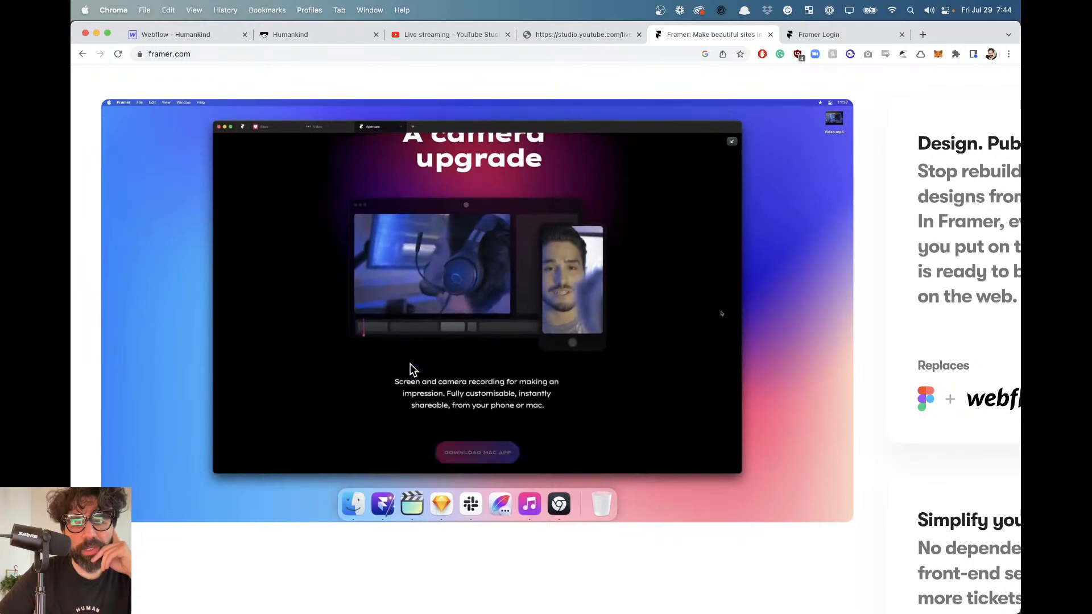
{"action": "scroll", "coordinate": [410, 364], "scroll_direction": "down", "scroll_amount": 1}
{"action": "scroll", "coordinate": [411, 364], "scroll_direction": "down", "scroll_amount": 3}
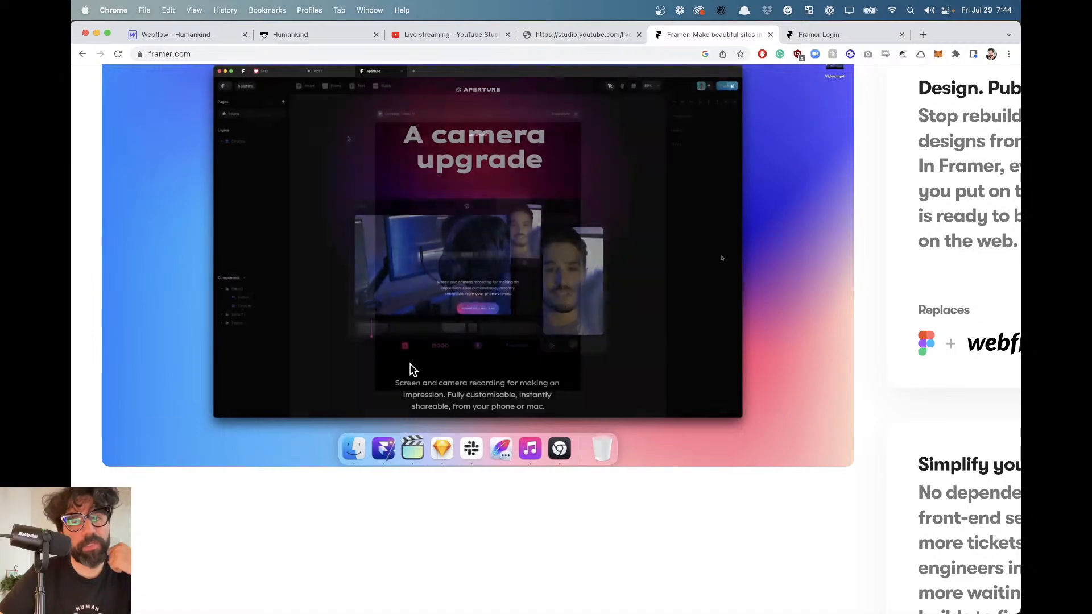
{"action": "scroll", "coordinate": [411, 363], "scroll_direction": "down", "scroll_amount": 5}
{"action": "scroll", "coordinate": [410, 364], "scroll_direction": "down", "scroll_amount": 2}
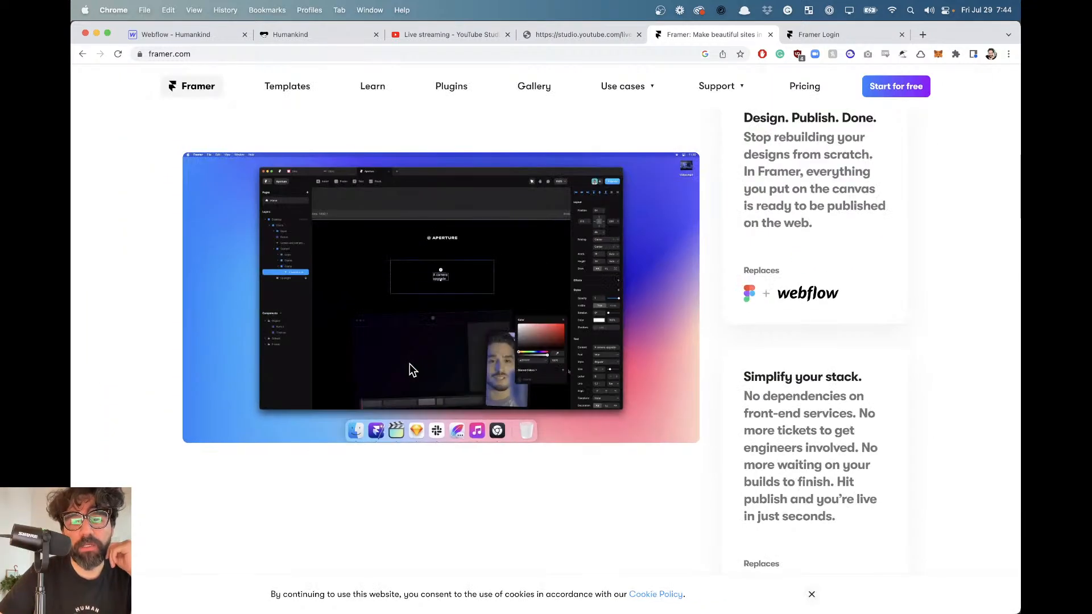
{"action": "scroll", "coordinate": [916, 294], "scroll_direction": "up", "scroll_amount": 5}
{"action": "scroll", "coordinate": [417, 396], "scroll_direction": "up", "scroll_amount": 2}
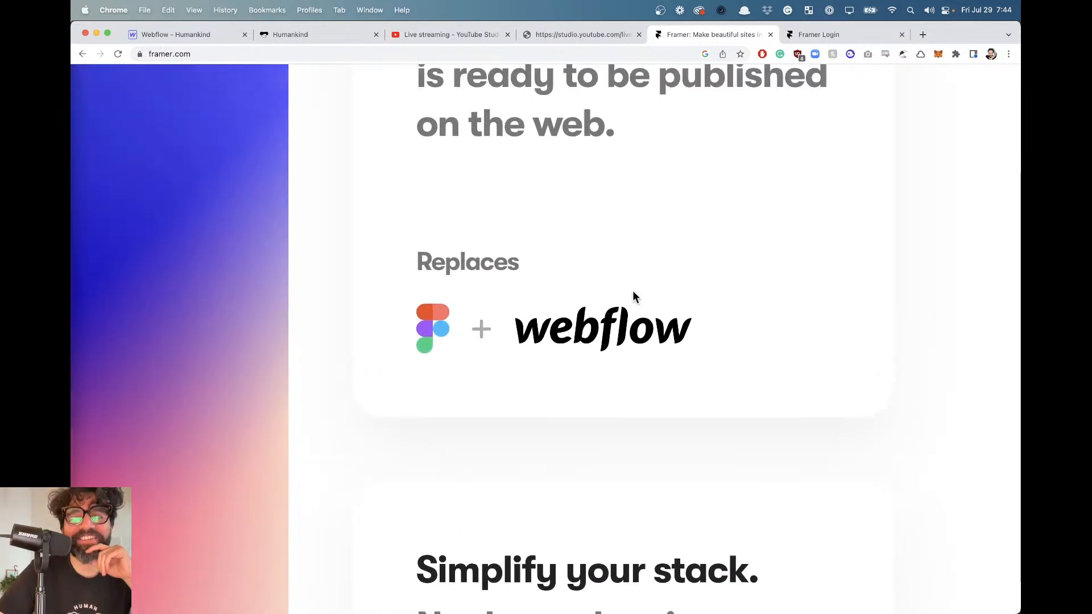
{"action": "scroll", "coordinate": [518, 355], "scroll_direction": "down", "scroll_amount": 5}
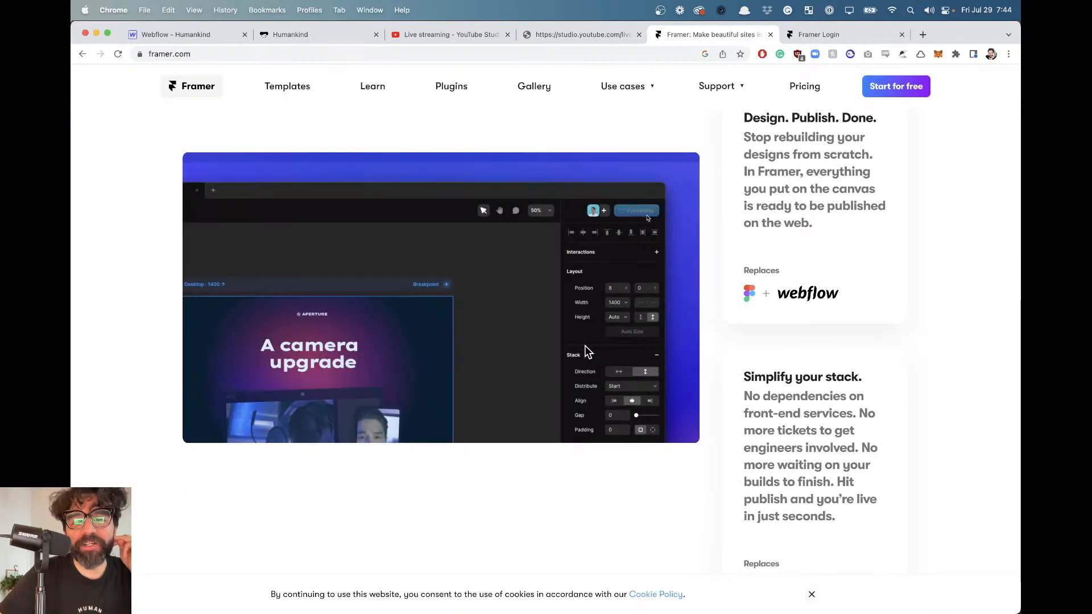
{"action": "scroll", "coordinate": [586, 347], "scroll_direction": "down", "scroll_amount": 5}
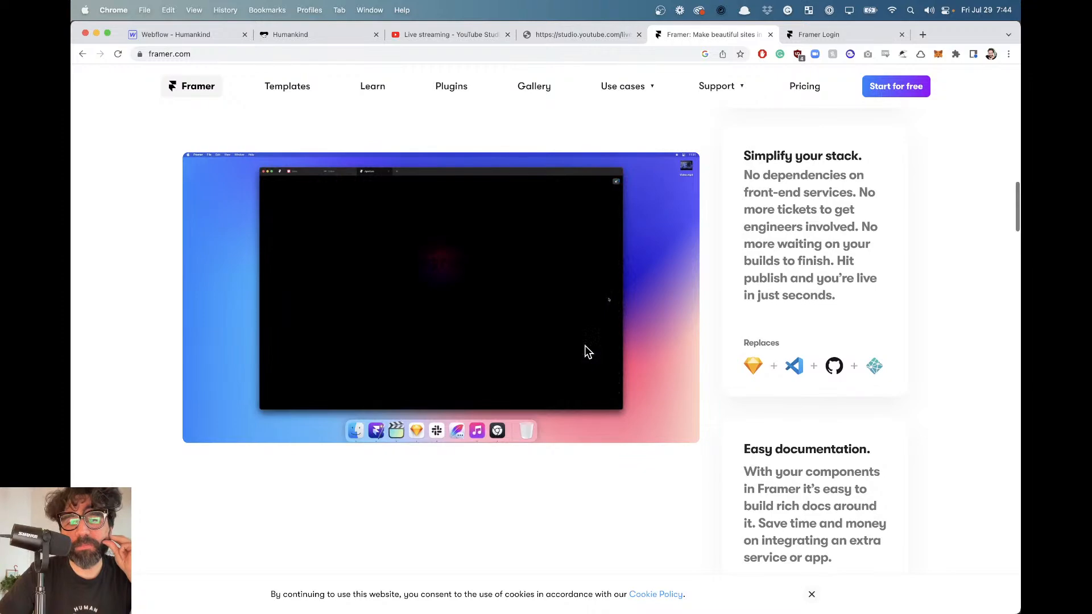
Open the Rebrand template from the home page's template showcase and preview its live site in the browser.
{"action": "scroll", "coordinate": [586, 348], "scroll_direction": "down", "scroll_amount": 10}
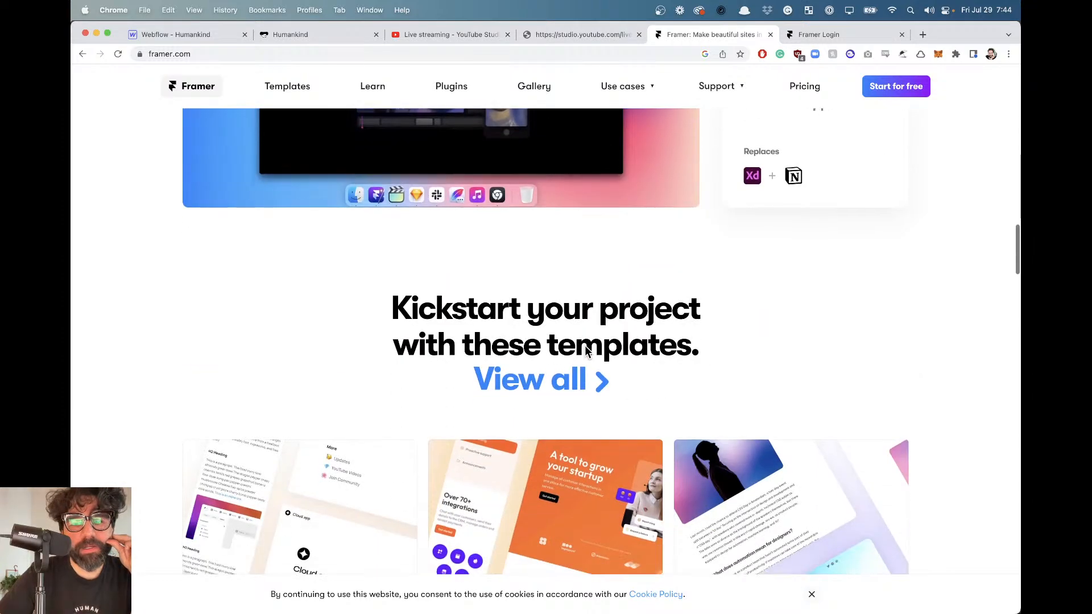
{"action": "scroll", "coordinate": [585, 351], "scroll_direction": "down", "scroll_amount": 10}
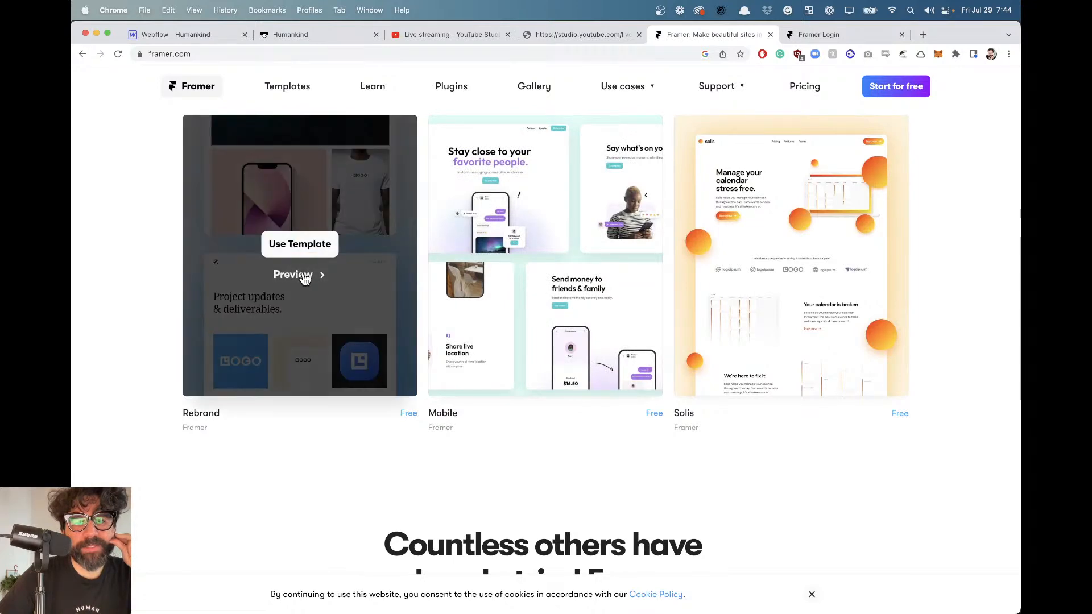
{"action": "left_click", "coordinate": [306, 277]}
{"action": "scroll", "coordinate": [302, 278], "scroll_direction": "down", "scroll_amount": 5}
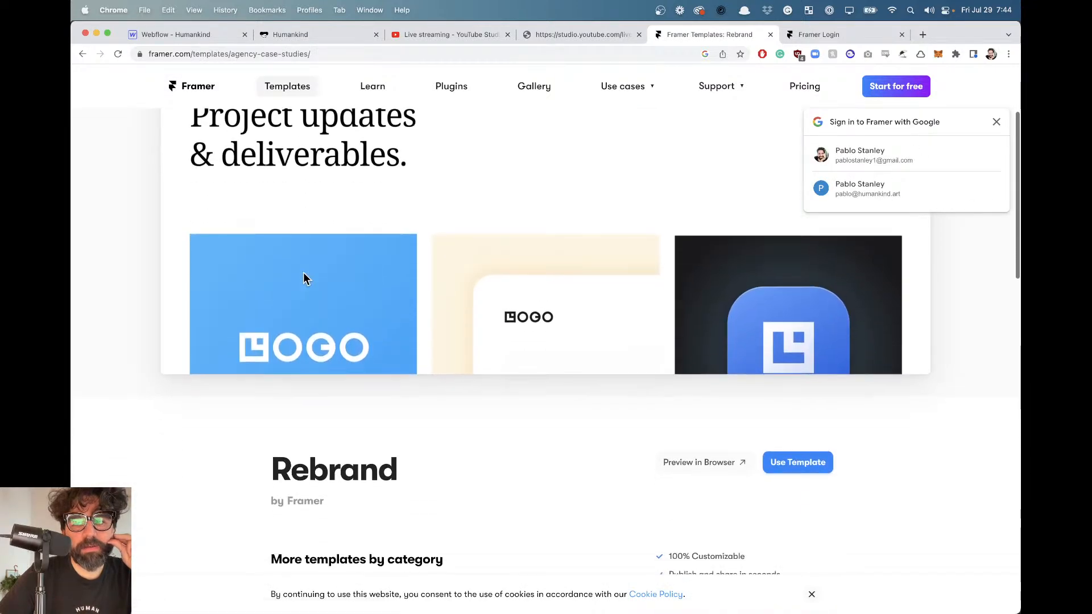
{"action": "left_click", "coordinate": [725, 460]}
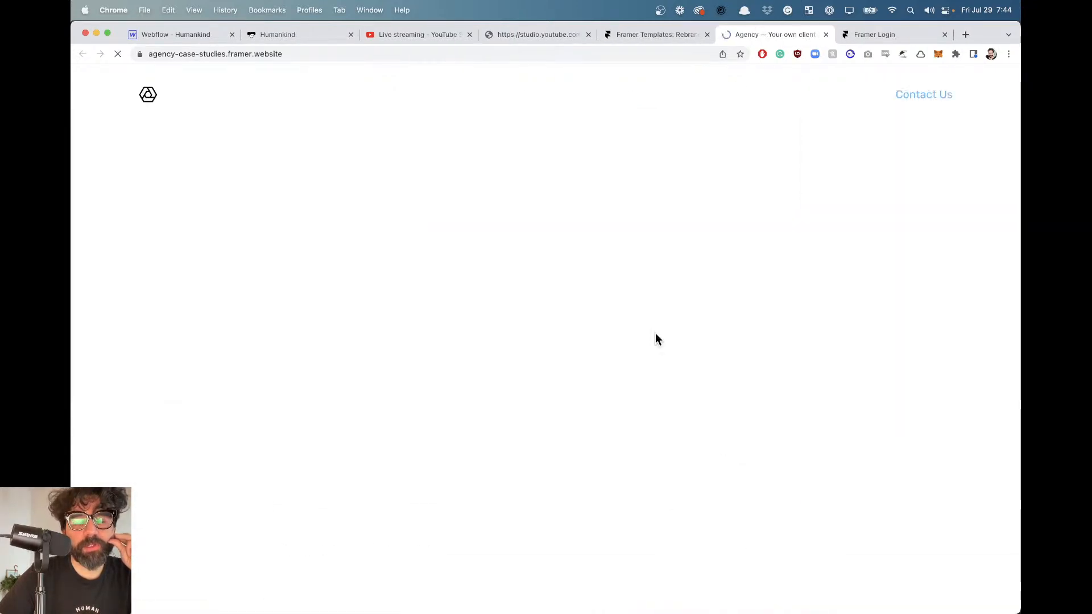
{"action": "scroll", "coordinate": [646, 308], "scroll_direction": "down", "scroll_amount": 3}
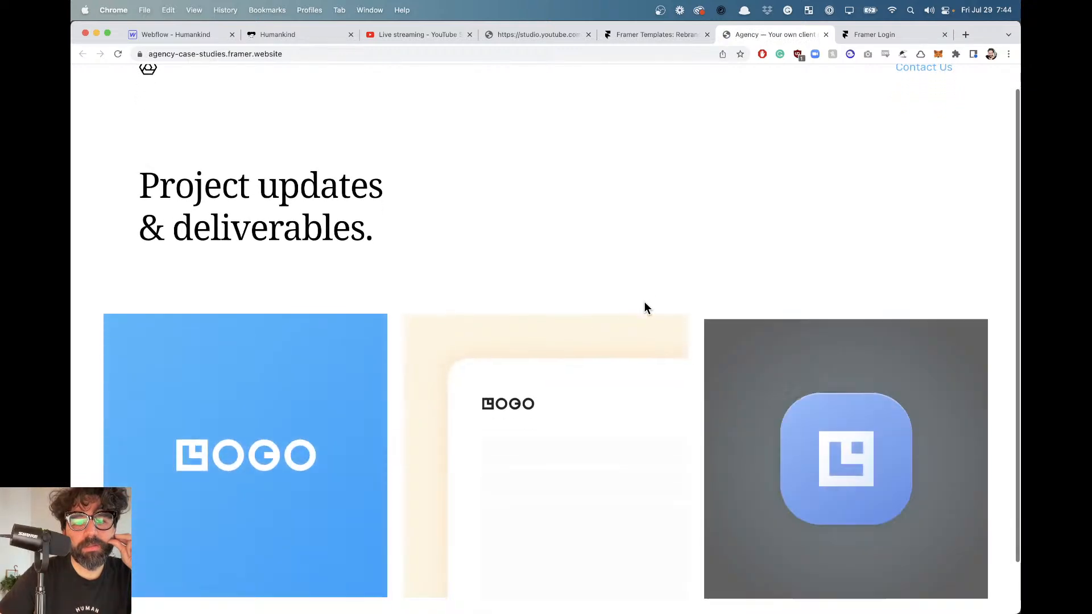
Open the blue LOGO project's case study and examine its layout from the introduction to the closing project cards.
{"action": "left_click", "coordinate": [387, 417]}
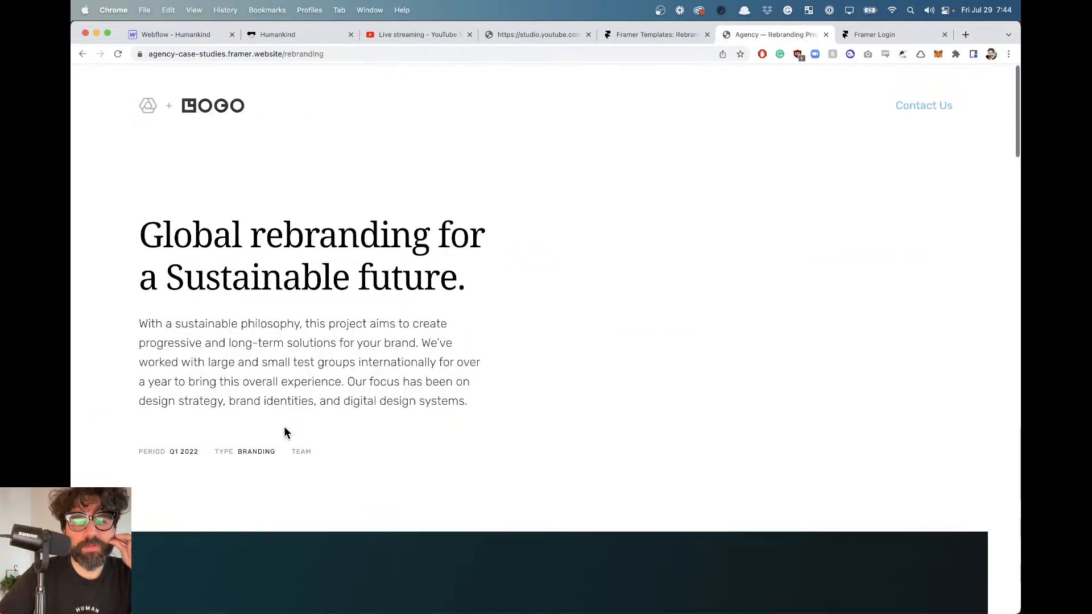
{"action": "scroll", "coordinate": [284, 434], "scroll_direction": "down", "scroll_amount": 10}
{"action": "scroll", "coordinate": [287, 433], "scroll_direction": "down", "scroll_amount": 15}
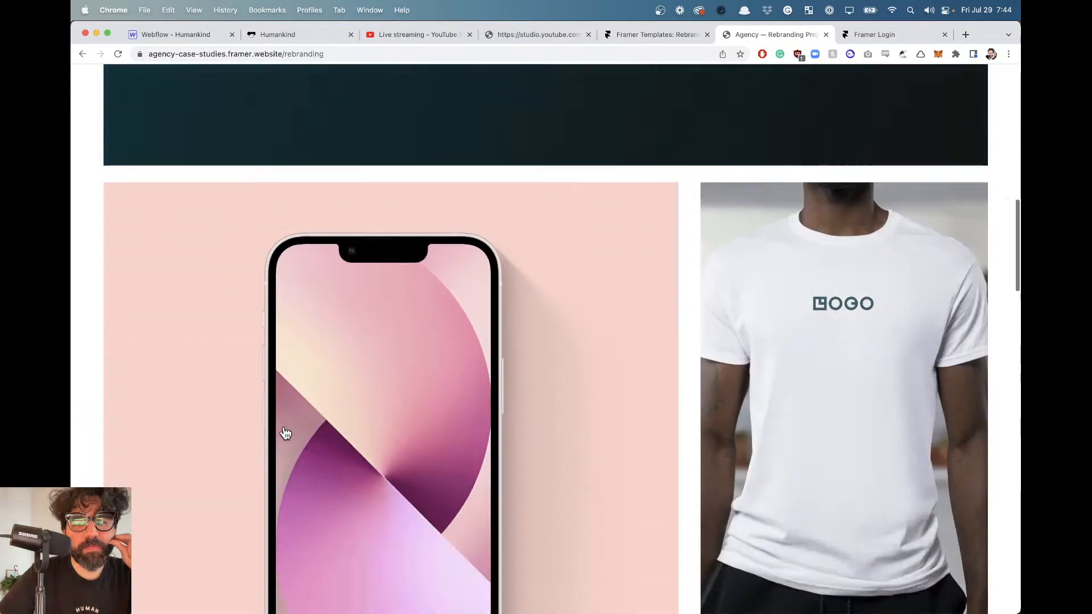
{"action": "scroll", "coordinate": [285, 428], "scroll_direction": "down", "scroll_amount": 10}
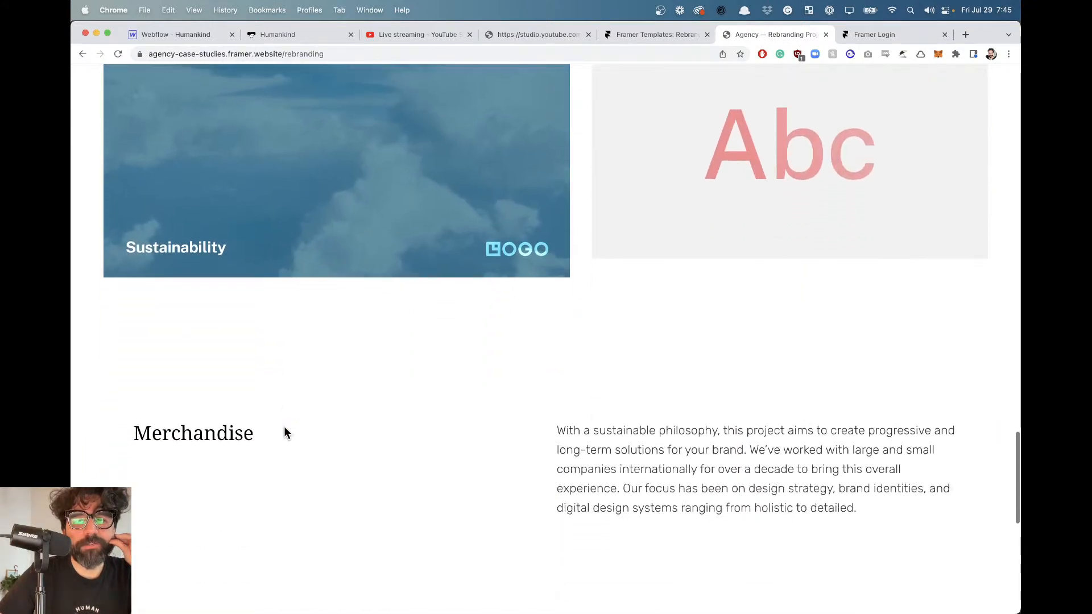
{"action": "scroll", "coordinate": [286, 434], "scroll_direction": "up", "scroll_amount": 20}
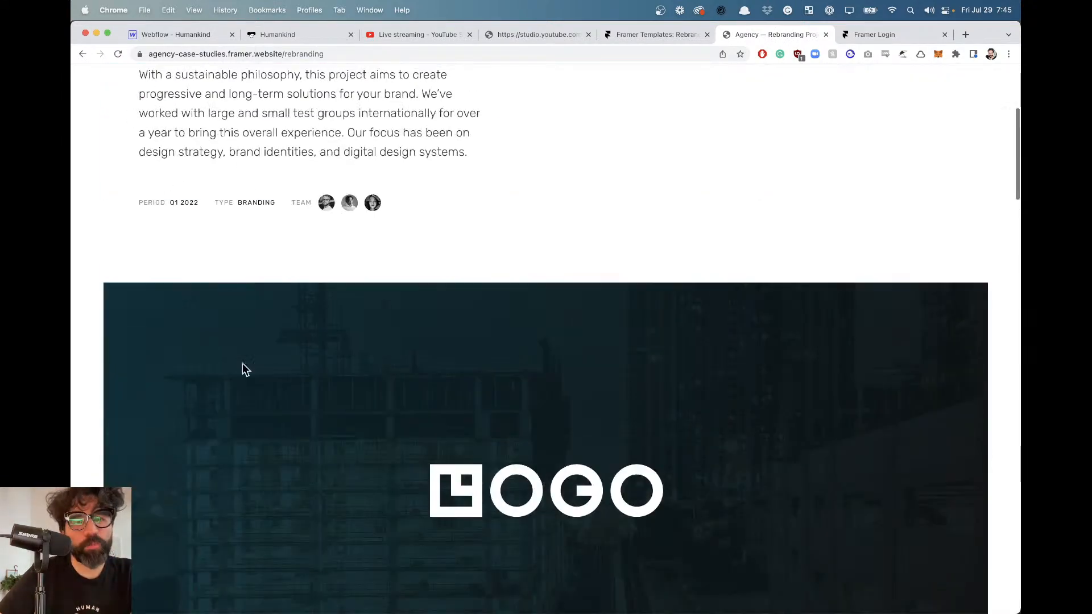
{"action": "scroll", "coordinate": [326, 487], "scroll_direction": "down", "scroll_amount": 5}
{"action": "scroll", "coordinate": [326, 487], "scroll_direction": "down", "scroll_amount": 20}
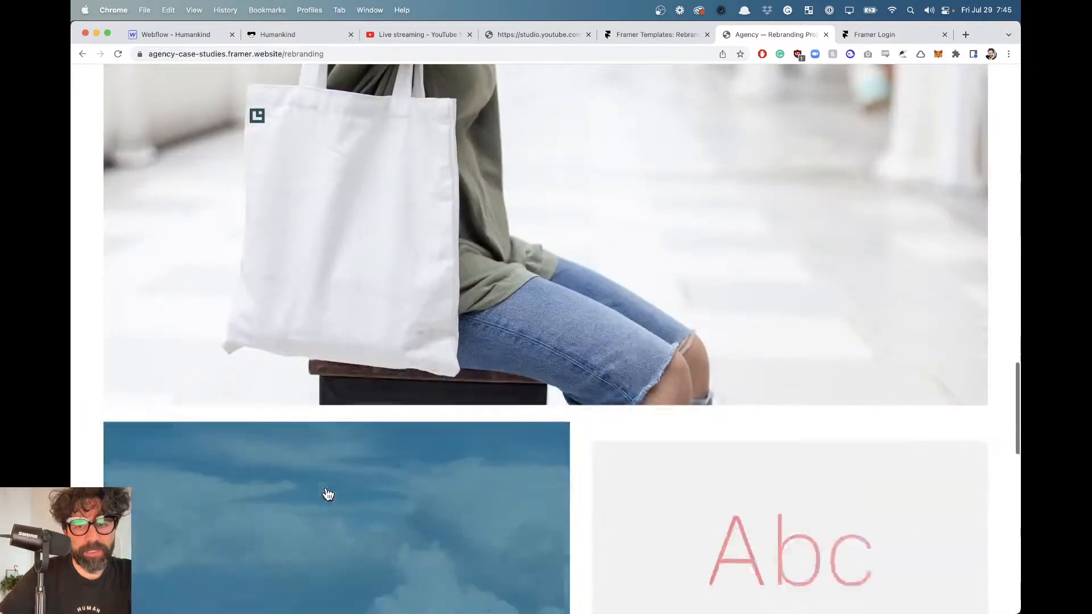
{"action": "scroll", "coordinate": [328, 495], "scroll_direction": "up", "scroll_amount": 20}
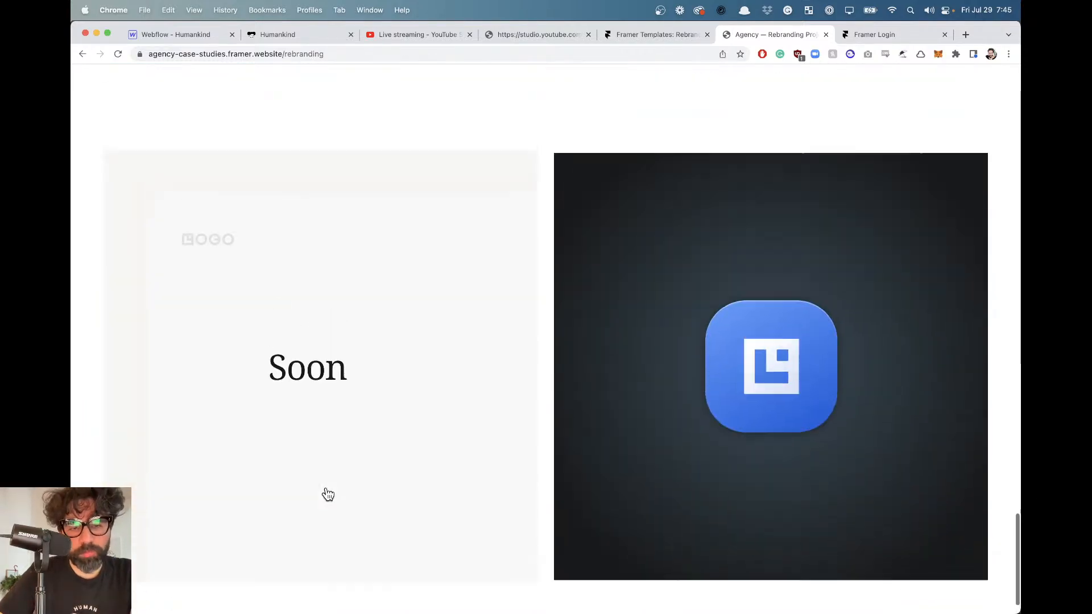
{"action": "scroll", "coordinate": [329, 493], "scroll_direction": "down", "scroll_amount": 1}
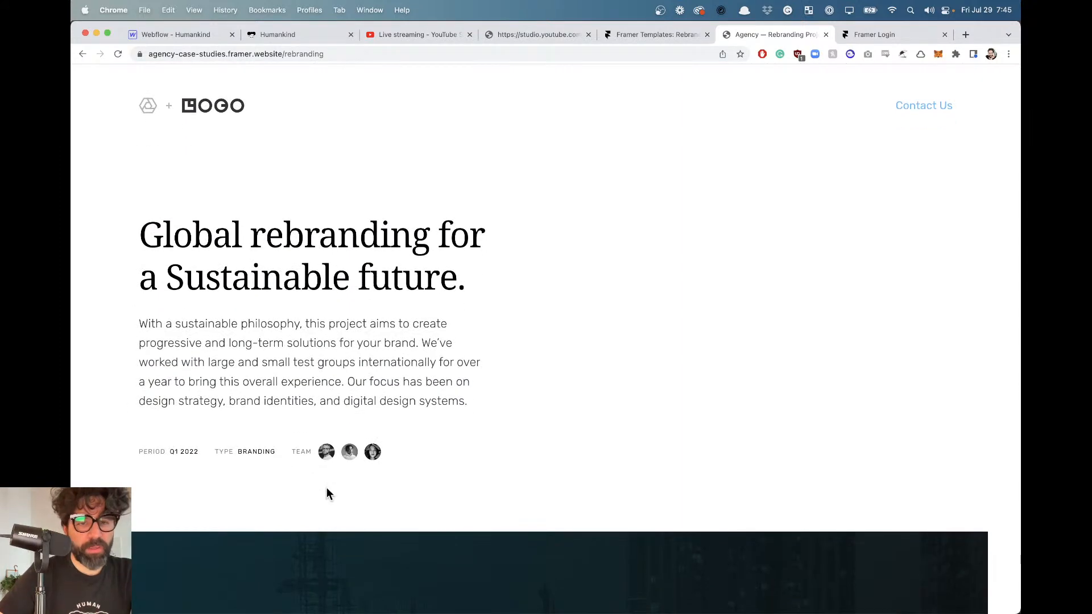
Return to the agency site's home page and look over its project cards and their hover effects.
{"action": "left_click", "coordinate": [195, 101]}
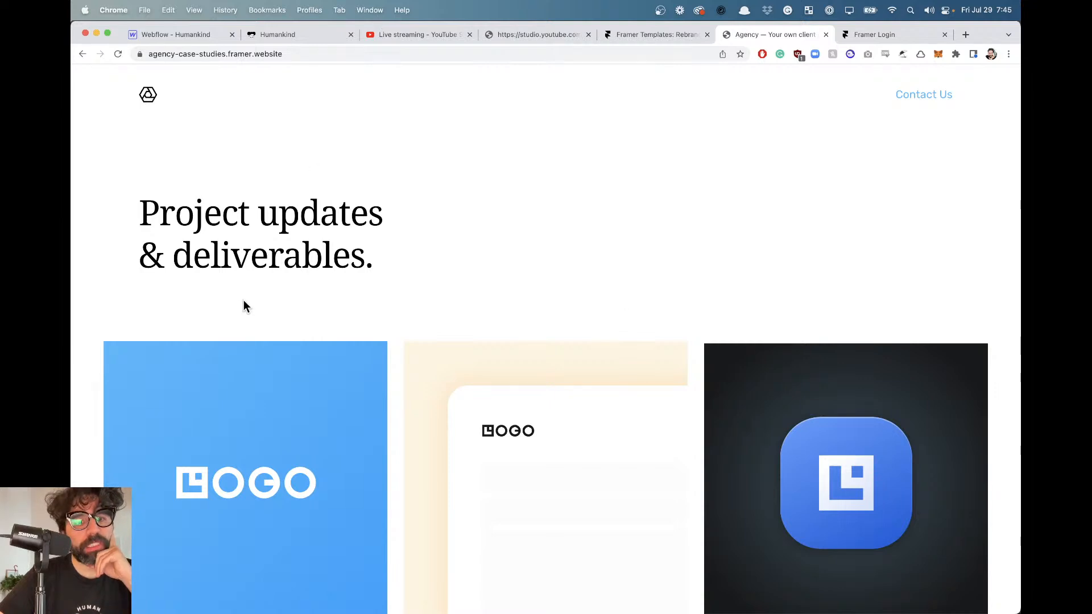
{"action": "scroll", "coordinate": [256, 290], "scroll_direction": "down", "scroll_amount": 3}
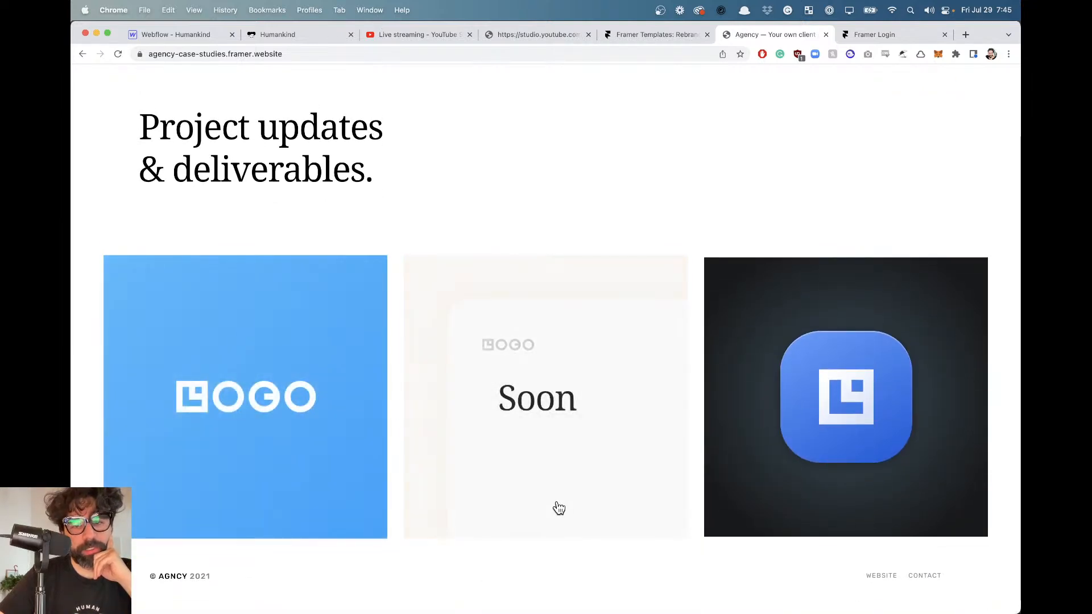
{"action": "scroll", "coordinate": [273, 426], "scroll_direction": "up", "scroll_amount": 3}
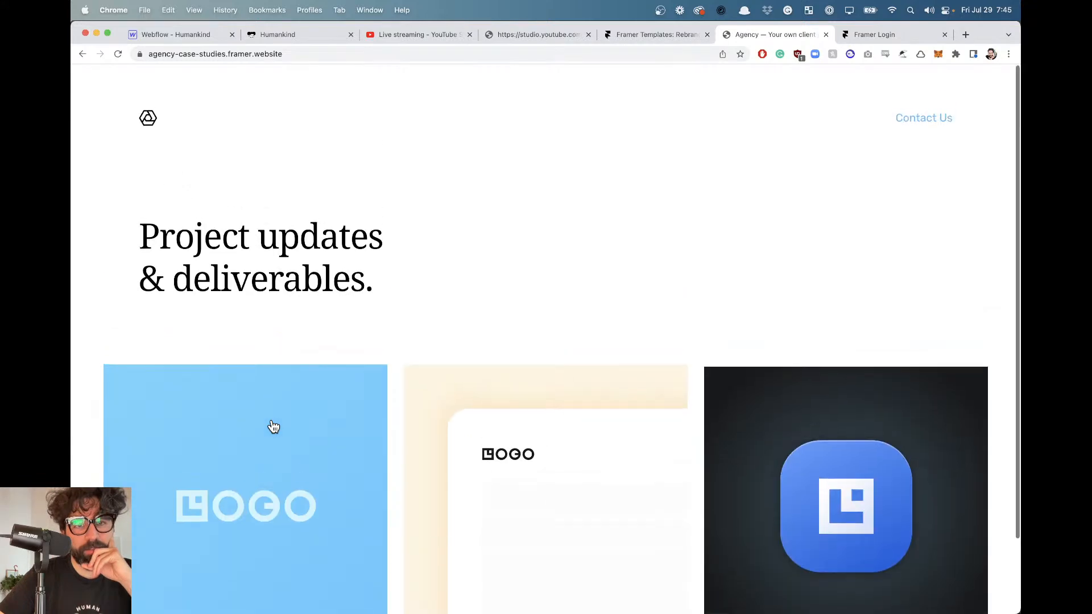
Switch to the Framer page of the Rebrand template, look through it and dismiss the cookie notice.
{"action": "left_click", "coordinate": [645, 35]}
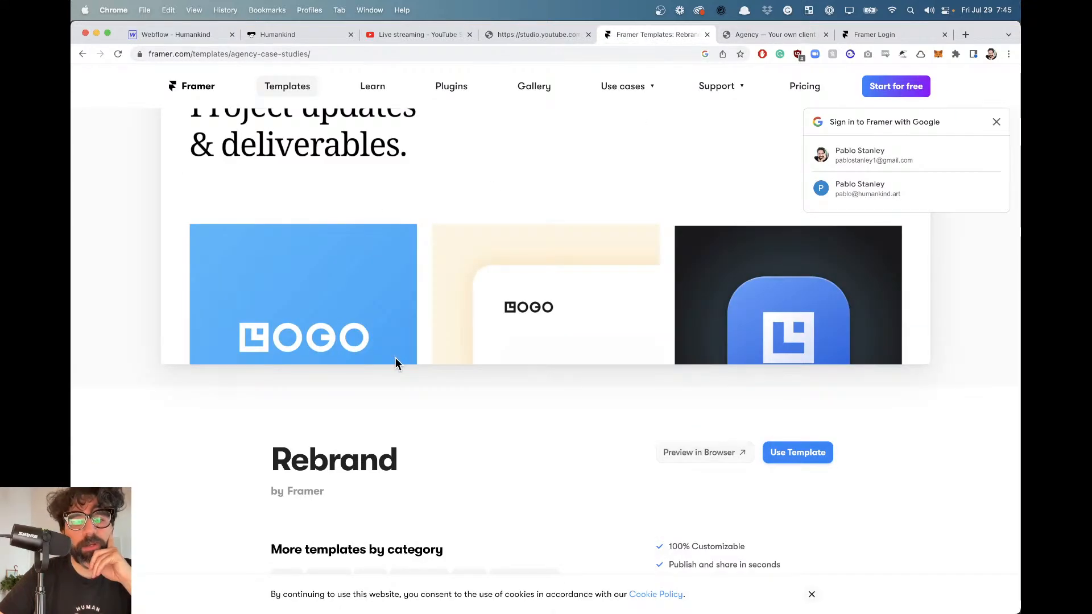
{"action": "scroll", "coordinate": [394, 357], "scroll_direction": "down", "scroll_amount": 10}
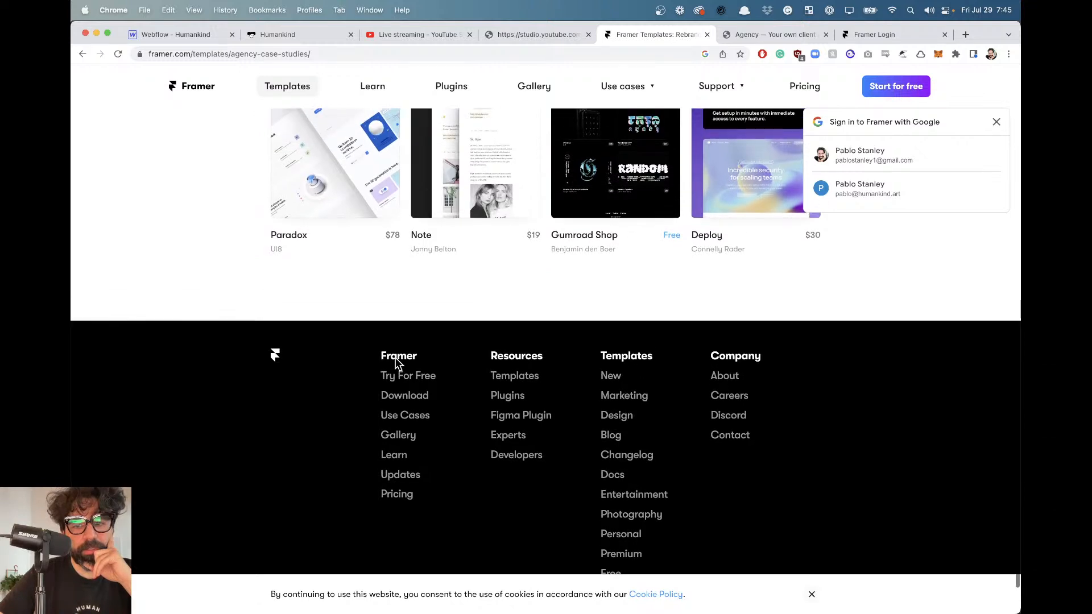
{"action": "left_click", "coordinate": [812, 596]}
{"action": "scroll", "coordinate": [206, 498], "scroll_direction": "up", "scroll_amount": 15}
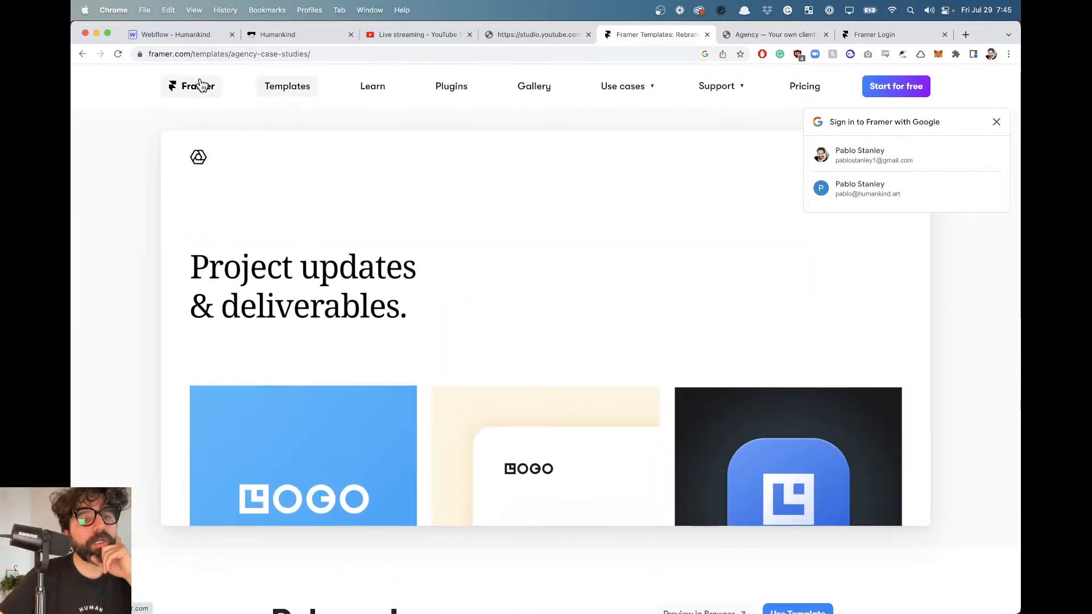
Open the Framer home page and look through its feature, template and testimonial sections.
{"action": "left_click", "coordinate": [200, 84]}
{"action": "scroll", "coordinate": [248, 375], "scroll_direction": "down", "scroll_amount": 20}
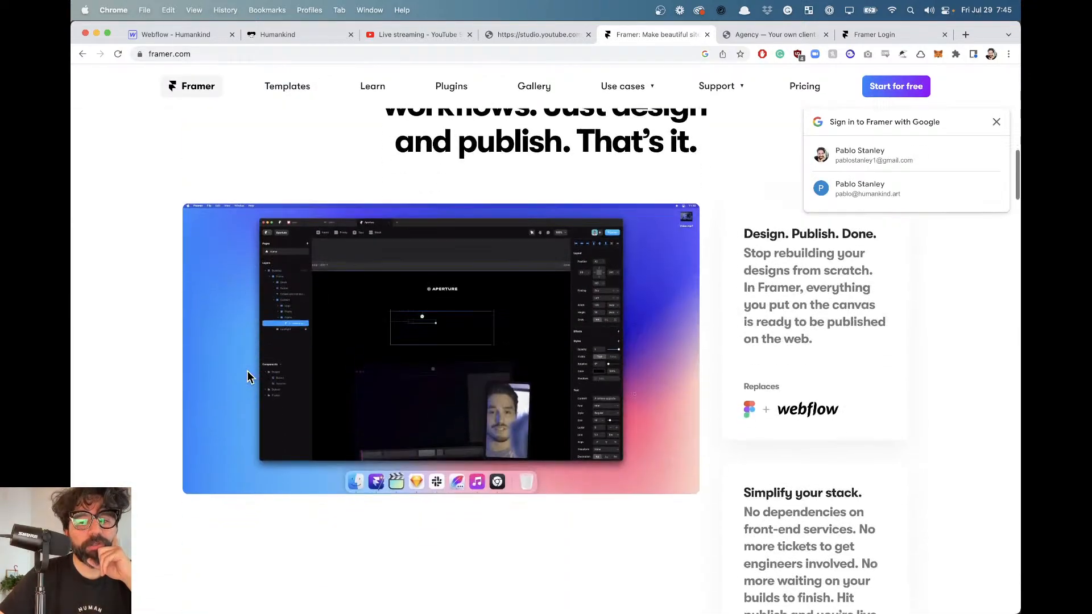
{"action": "scroll", "coordinate": [247, 376], "scroll_direction": "down", "scroll_amount": 15}
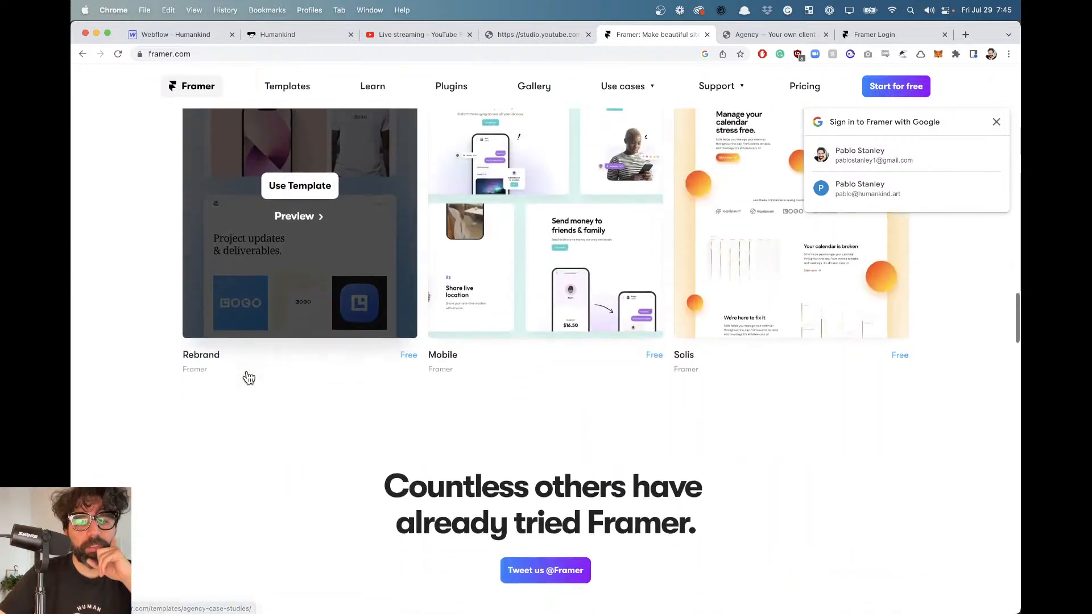
{"action": "scroll", "coordinate": [248, 378], "scroll_direction": "up", "scroll_amount": 1}
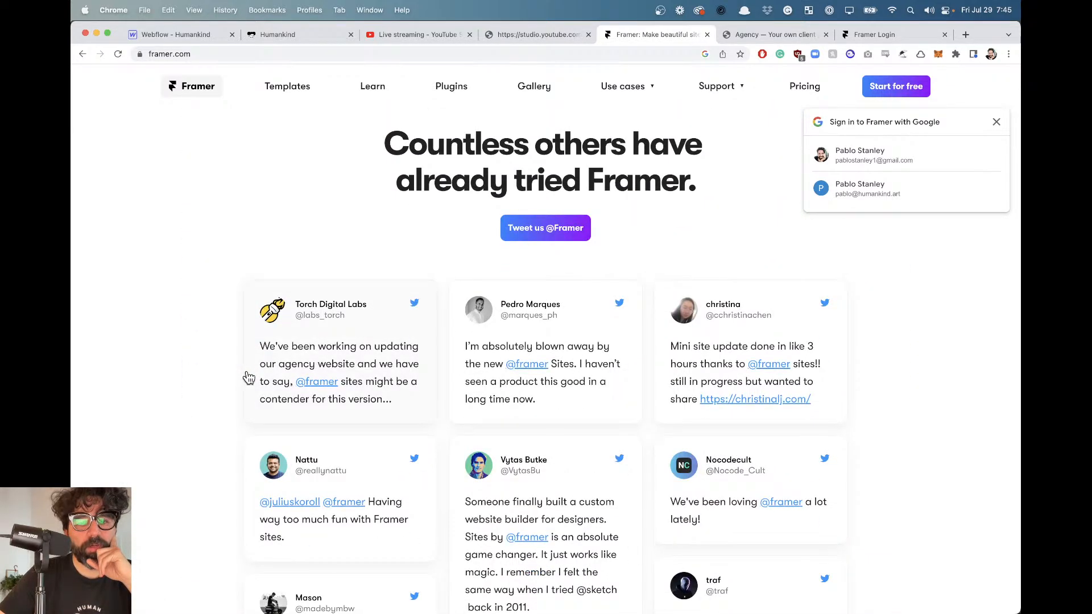
Switch to the Humankind project in Webflow and set the vertical move of project_card_comp at 0% to 10rem.
{"action": "left_click", "coordinate": [177, 34]}
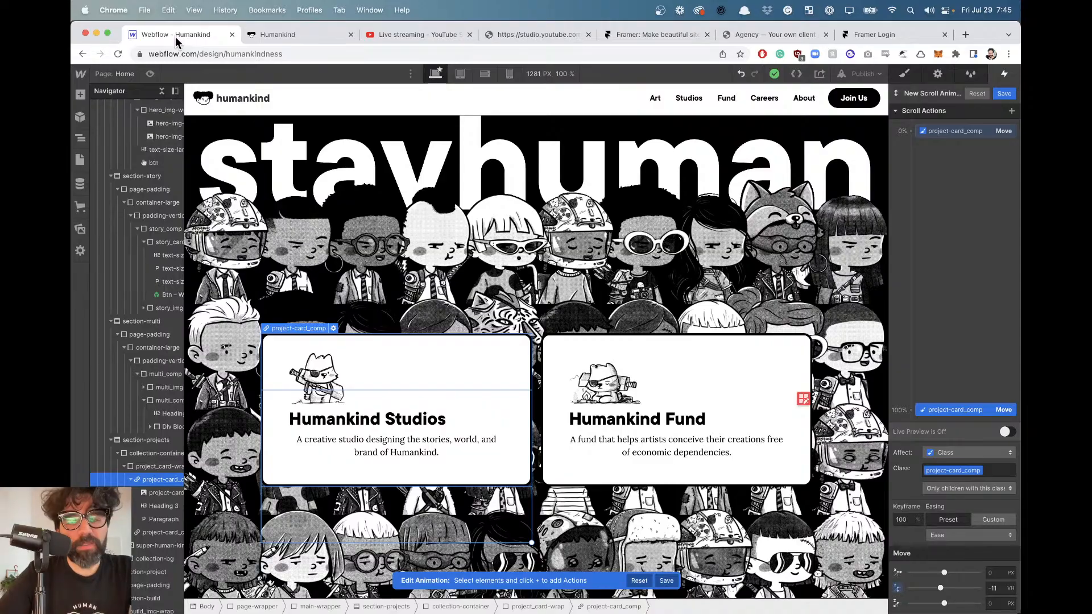
{"action": "scroll", "coordinate": [518, 278], "scroll_direction": "down", "scroll_amount": 10}
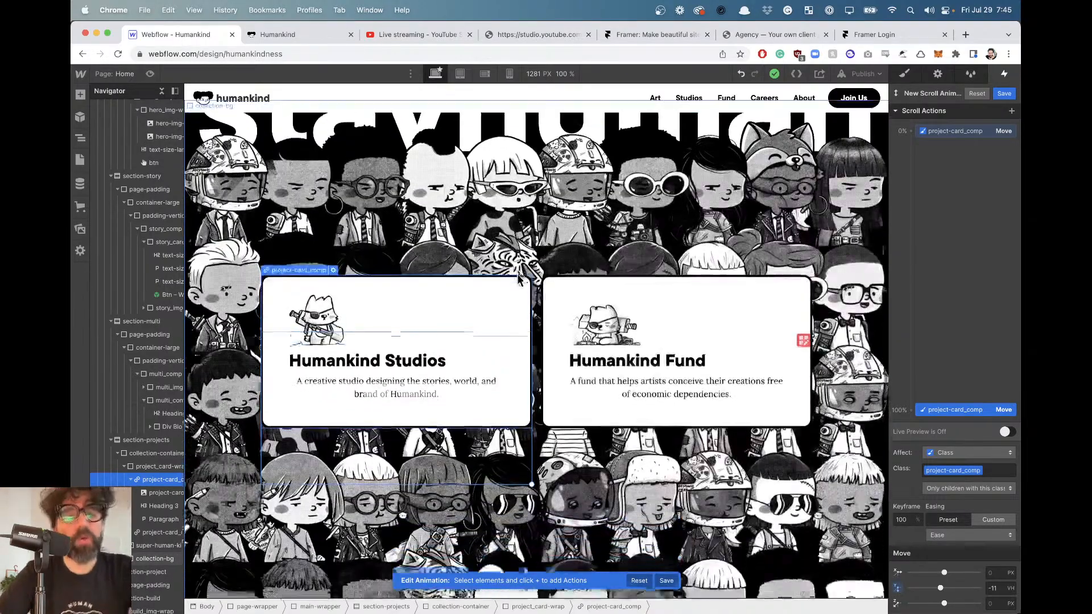
{"action": "scroll", "coordinate": [517, 278], "scroll_direction": "up", "scroll_amount": 12}
{"action": "scroll", "coordinate": [518, 279], "scroll_direction": "down", "scroll_amount": 4}
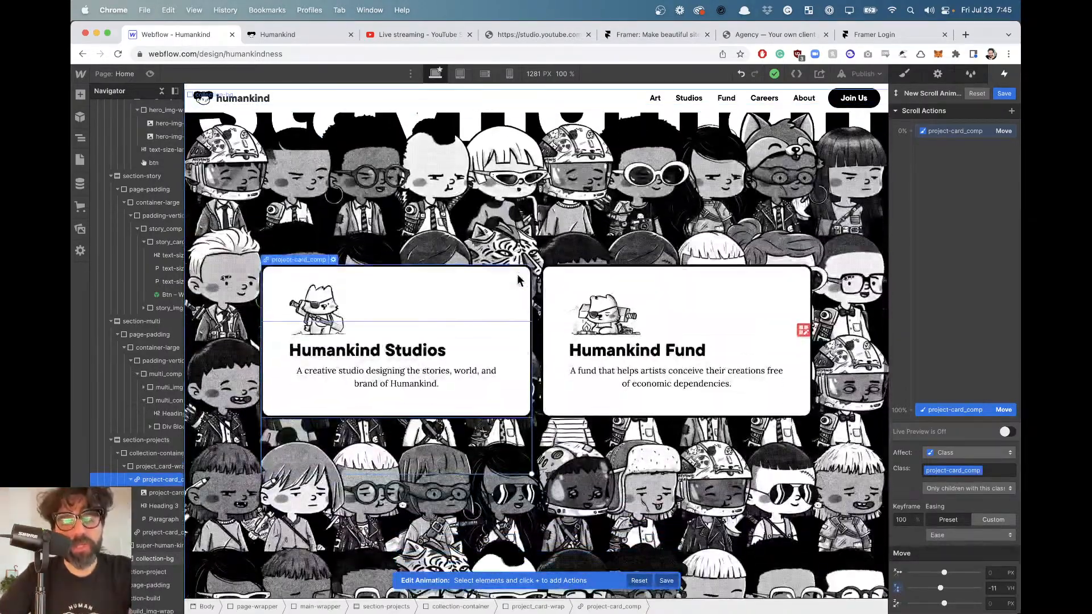
{"action": "scroll", "coordinate": [518, 279], "scroll_direction": "up", "scroll_amount": 2}
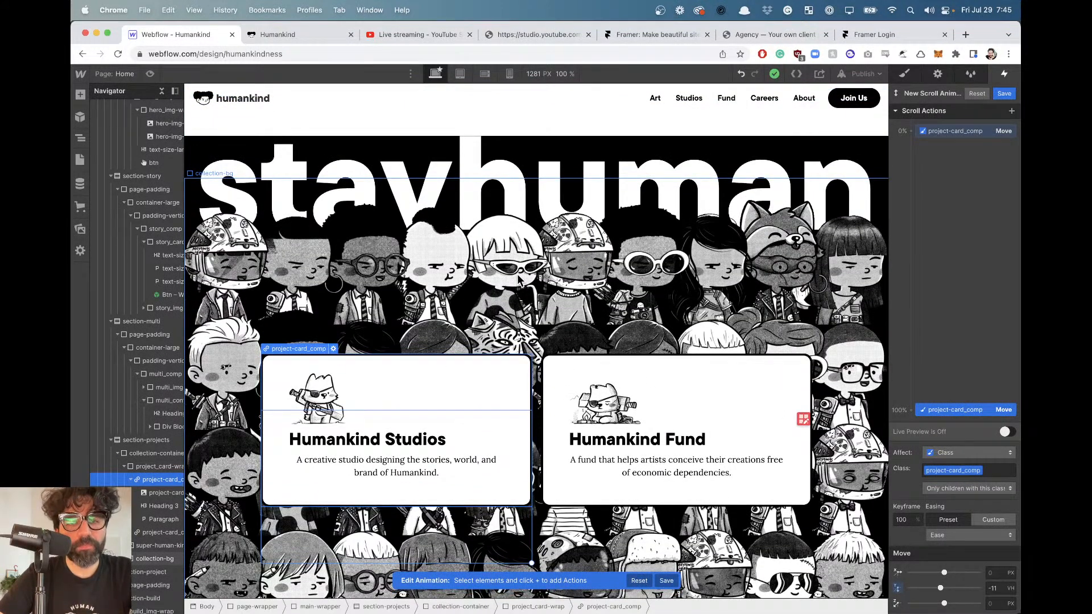
{"action": "left_click", "coordinate": [975, 134]}
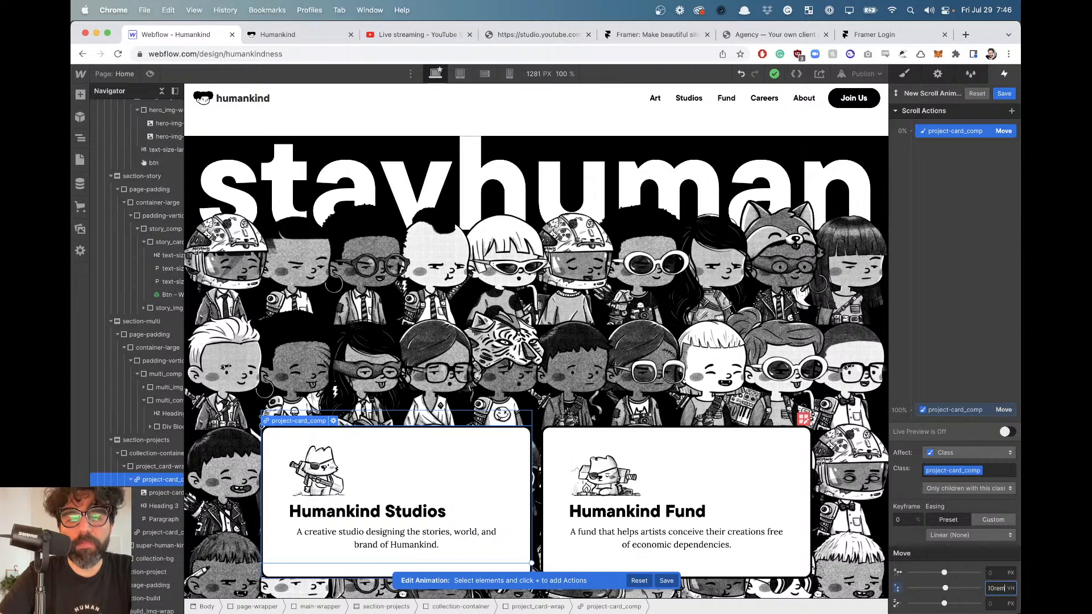
{"action": "key", "text": "Return"}
Set the vertical move of project_card_comp at the 100% scroll keyframe to -10rem.
{"action": "left_click", "coordinate": [975, 410]}
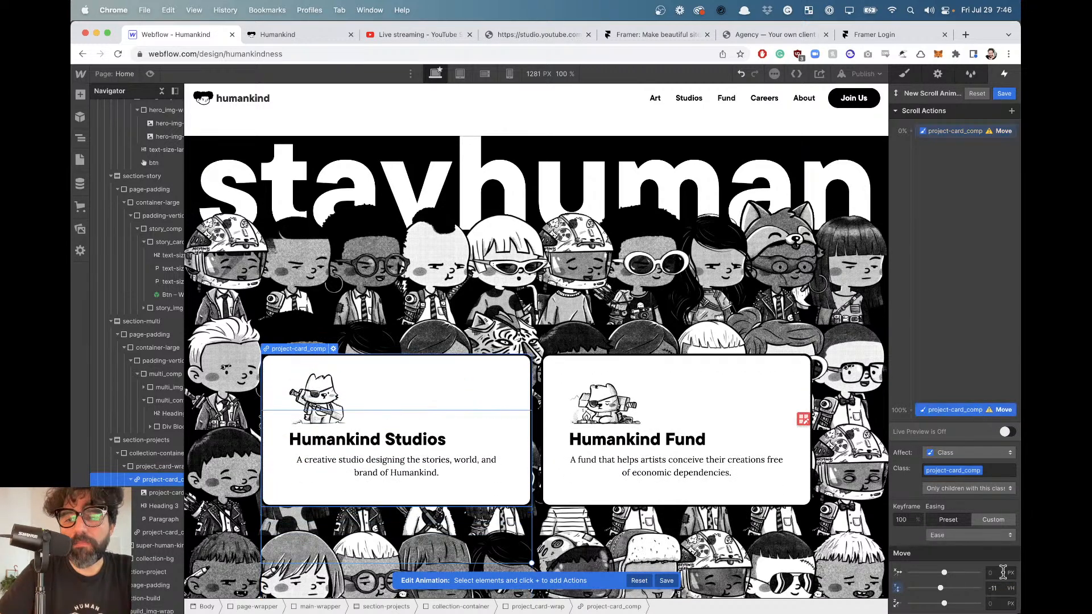
{"action": "type", "text": "-10rem"}
{"action": "key", "text": "Return"}
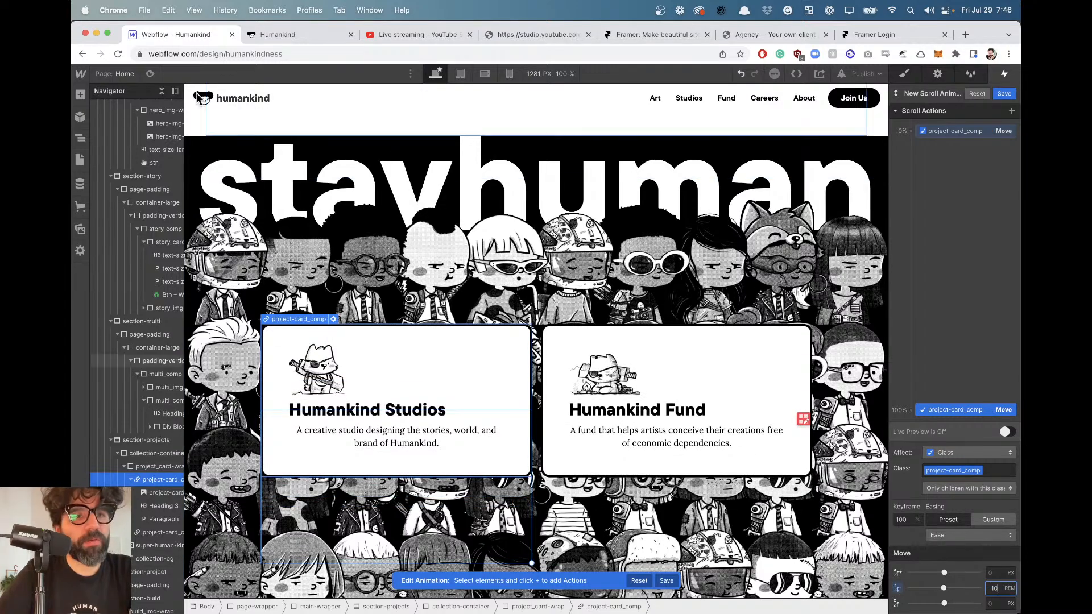
Preview the home page and check how the two project cards move while scrolling through their section.
{"action": "left_click", "coordinate": [150, 74]}
{"action": "scroll", "coordinate": [215, 342], "scroll_direction": "down", "scroll_amount": 10}
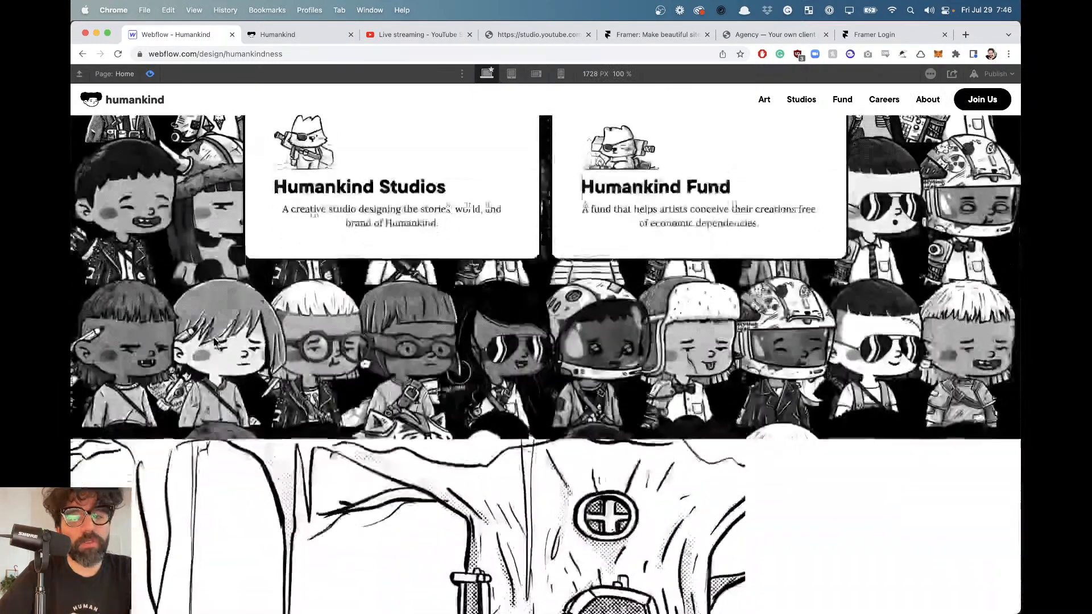
{"action": "scroll", "coordinate": [215, 342], "scroll_direction": "up", "scroll_amount": 3}
{"action": "scroll", "coordinate": [214, 341], "scroll_direction": "up", "scroll_amount": 3}
{"action": "scroll", "coordinate": [214, 341], "scroll_direction": "up", "scroll_amount": 5}
{"action": "scroll", "coordinate": [215, 341], "scroll_direction": "down", "scroll_amount": 5}
{"action": "scroll", "coordinate": [215, 341], "scroll_direction": "down", "scroll_amount": 8}
{"action": "scroll", "coordinate": [215, 341], "scroll_direction": "up", "scroll_amount": 6}
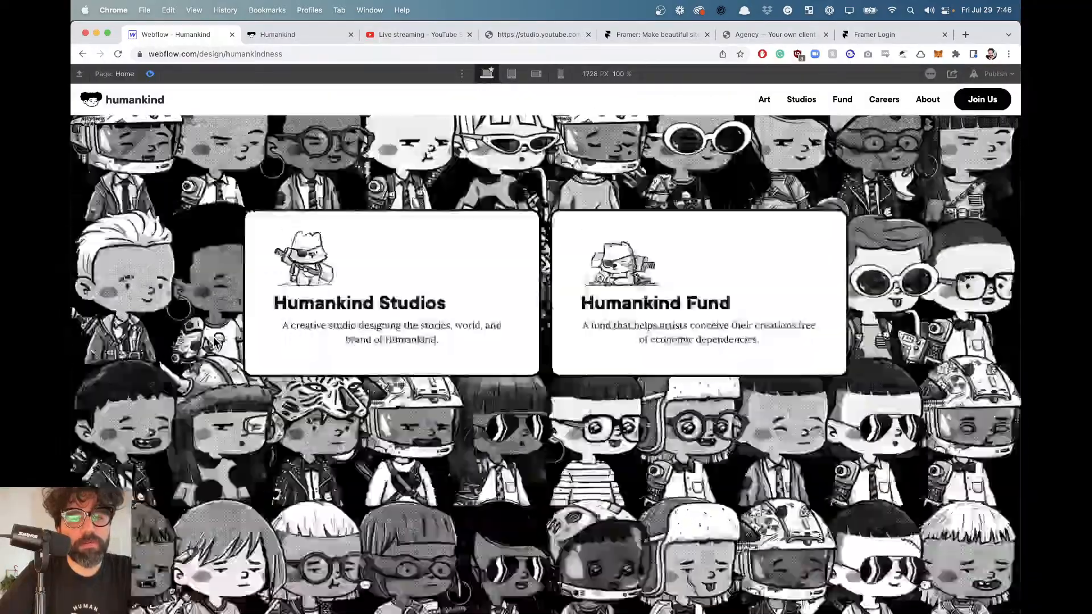
{"action": "scroll", "coordinate": [215, 341], "scroll_direction": "down", "scroll_amount": 8}
{"action": "scroll", "coordinate": [215, 342], "scroll_direction": "up", "scroll_amount": 6}
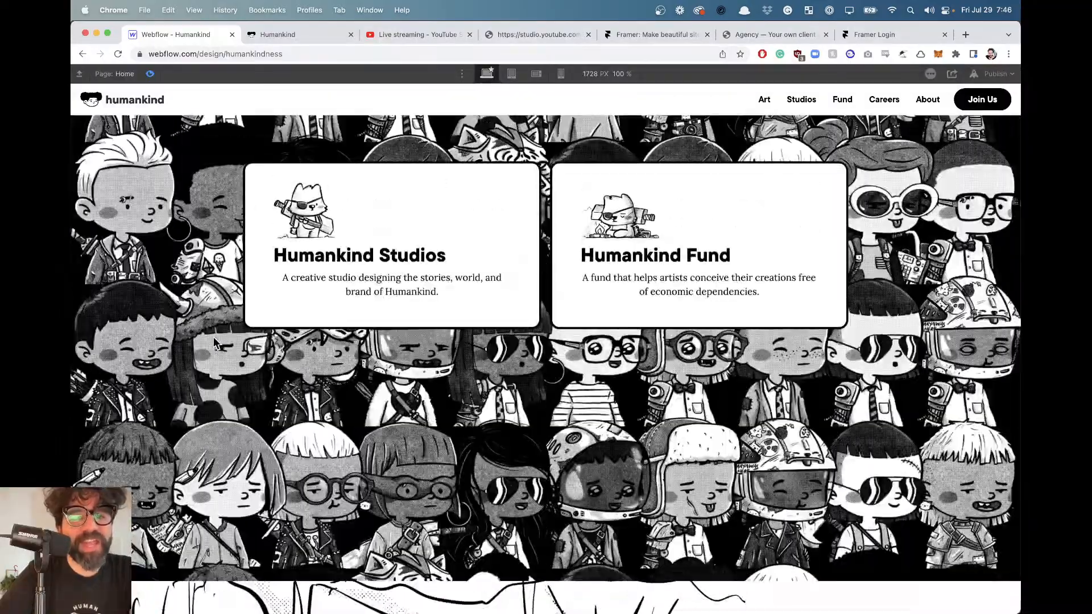
{"action": "scroll", "coordinate": [214, 341], "scroll_direction": "up", "scroll_amount": 5}
{"action": "scroll", "coordinate": [215, 343], "scroll_direction": "down", "scroll_amount": 10}
{"action": "scroll", "coordinate": [215, 343], "scroll_direction": "up", "scroll_amount": 1}
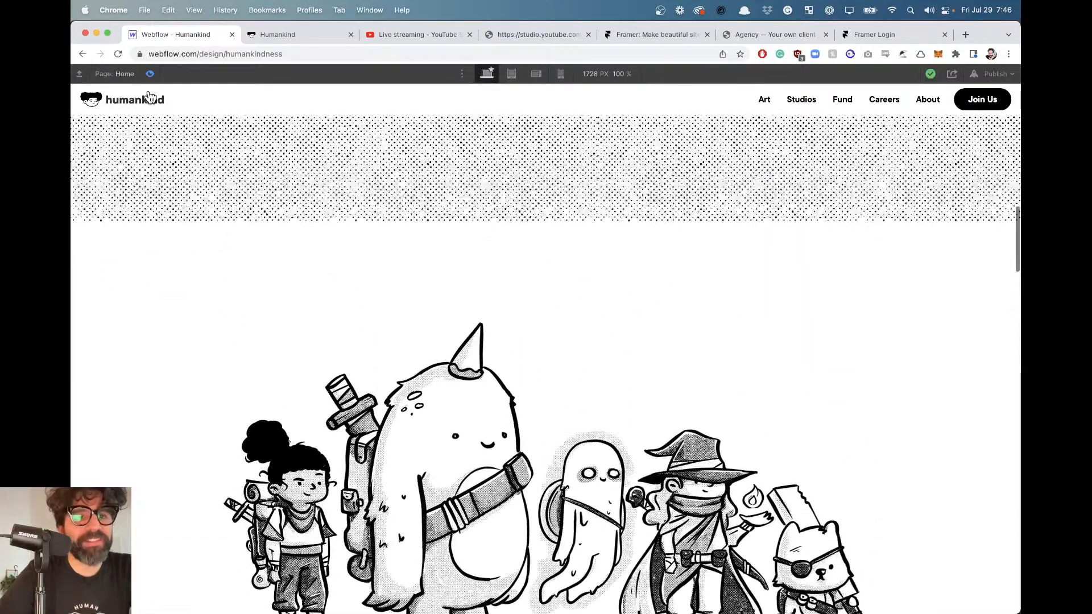
{"action": "left_click", "coordinate": [150, 74]}
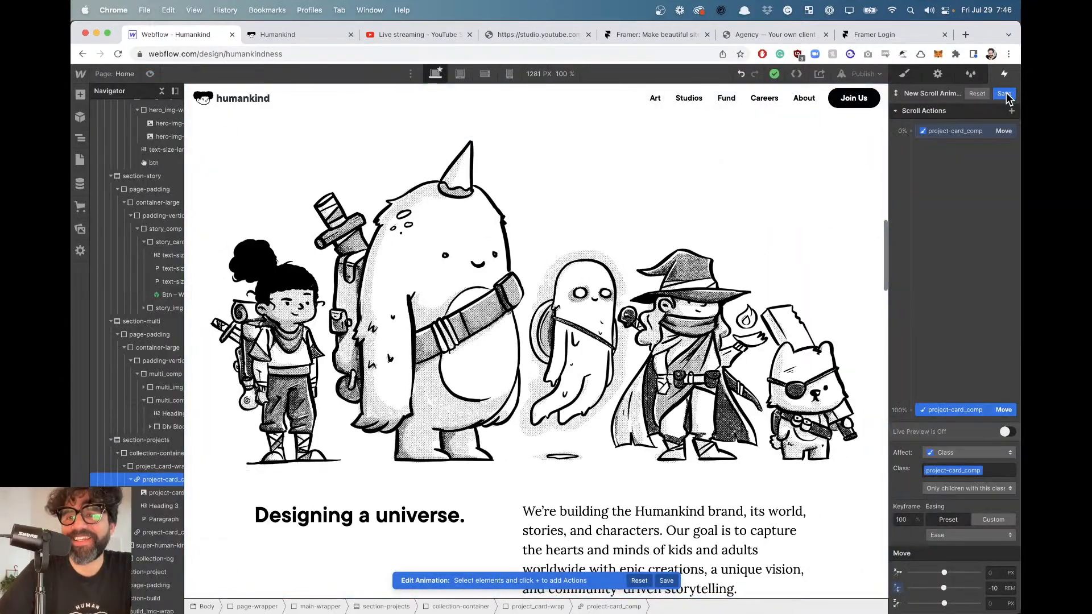
Save the scroll animation and review the start and end boundary settings of the section-projects scroll trigger.
{"action": "left_click", "coordinate": [1004, 73]}
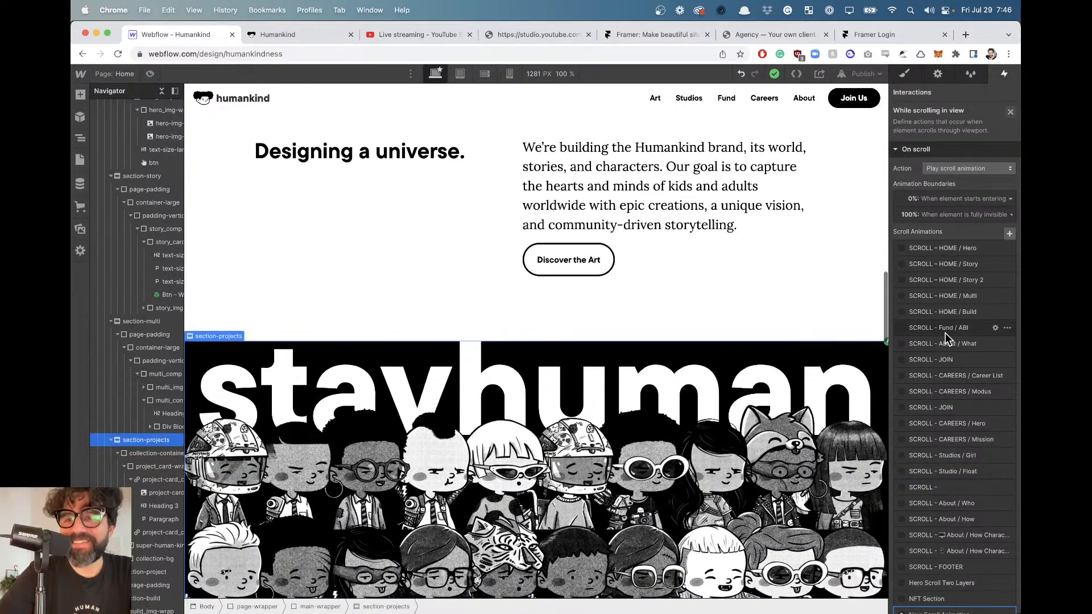
{"action": "left_click", "coordinate": [978, 214]}
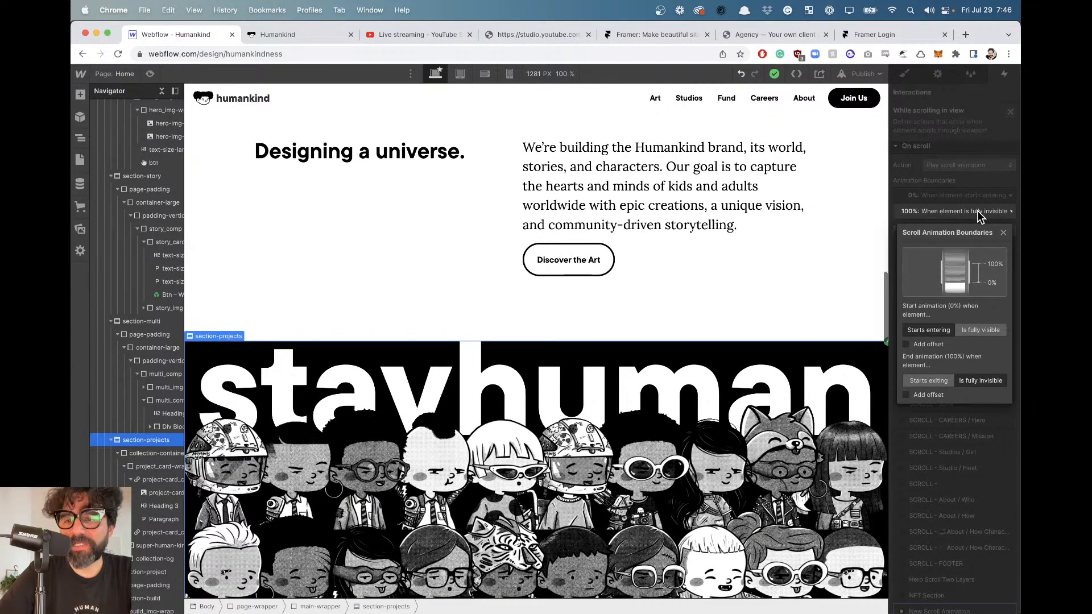
{"action": "left_click", "coordinate": [965, 191]}
{"action": "left_click", "coordinate": [965, 196]}
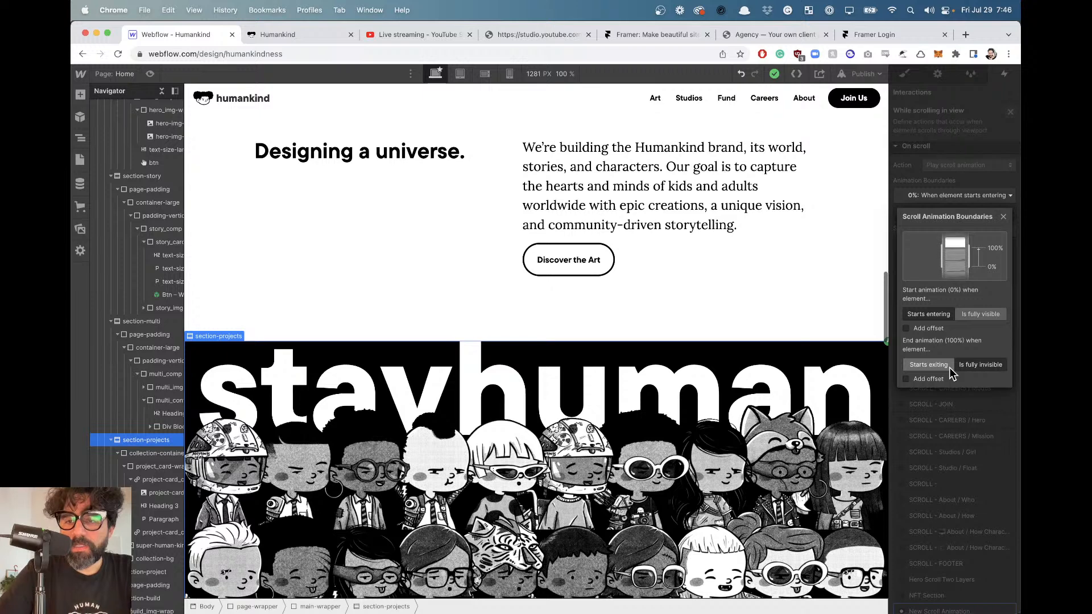
{"action": "left_click", "coordinate": [967, 186]}
Check the actions of New Scroll Animation on section-projects and set its smoothing to 0%.
{"action": "scroll", "coordinate": [965, 405], "scroll_direction": "down", "scroll_amount": 5}
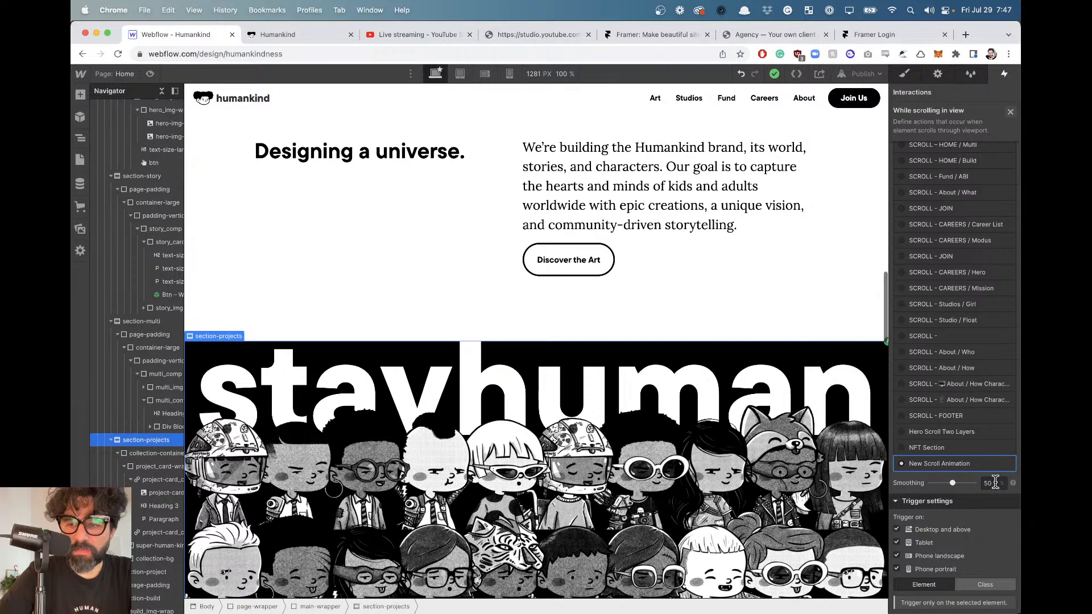
{"action": "left_click", "coordinate": [955, 465]}
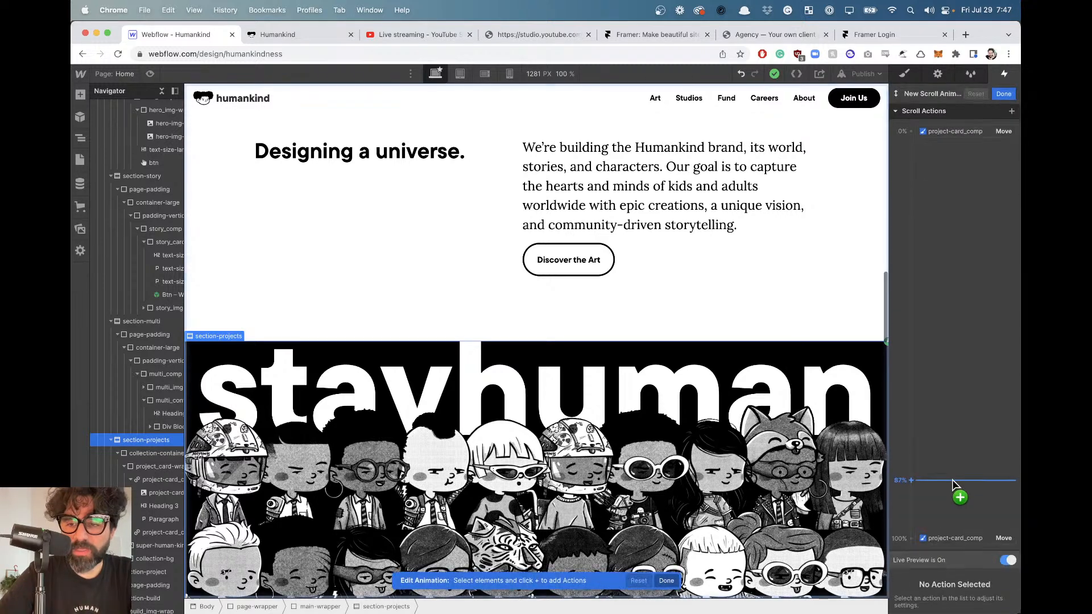
{"action": "left_click", "coordinate": [1004, 94]}
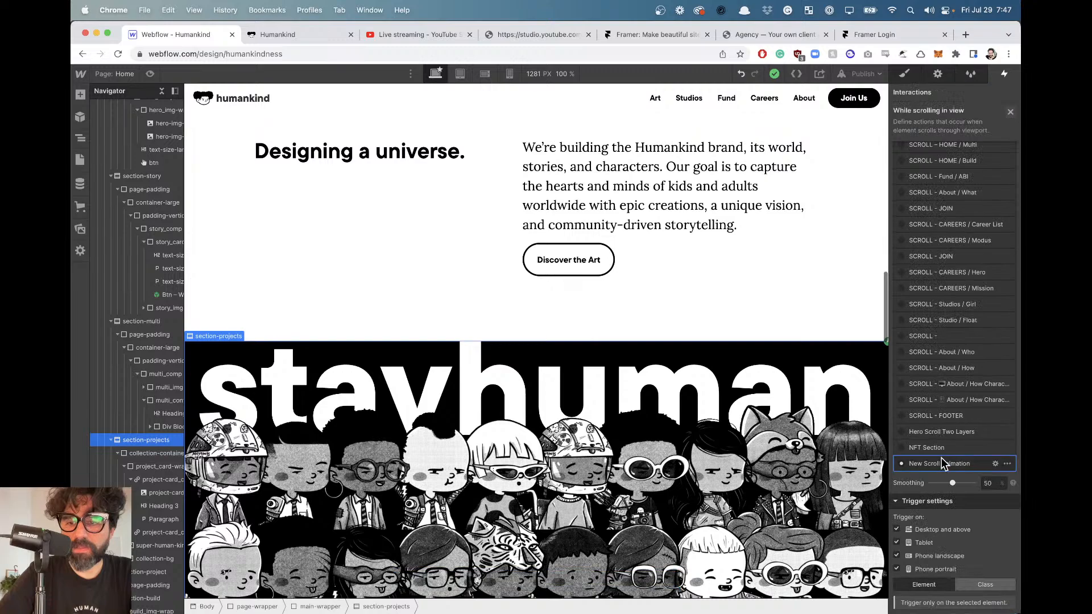
{"action": "left_click_drag", "start_coordinate": [952, 483], "coordinate": [897, 484]}
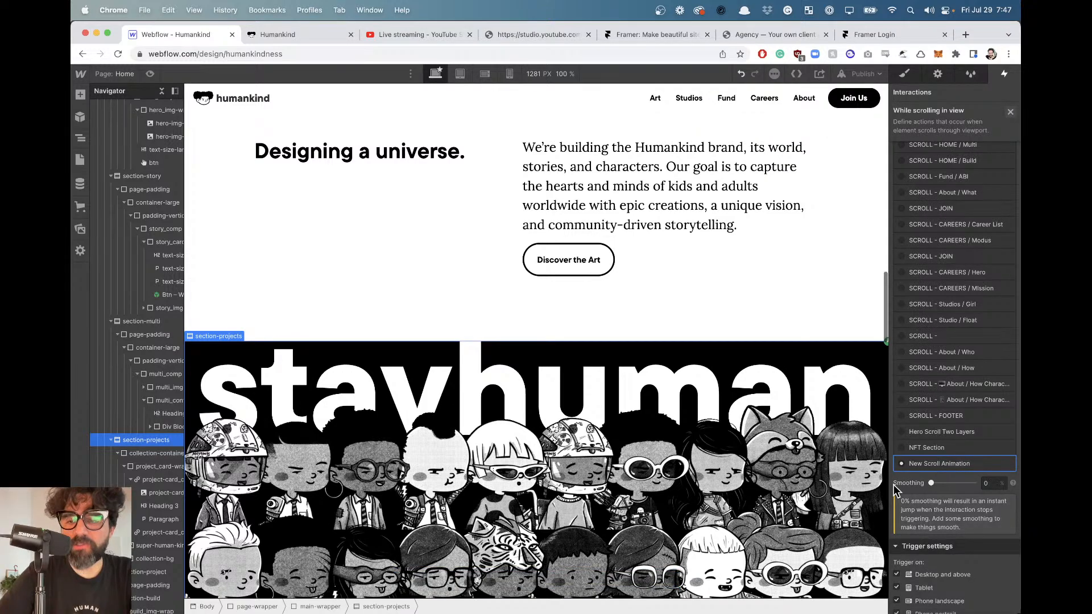
Preview the home page and check how the project cards move through their section with 0% smoothing.
{"action": "scroll", "coordinate": [373, 360], "scroll_direction": "down", "scroll_amount": 10}
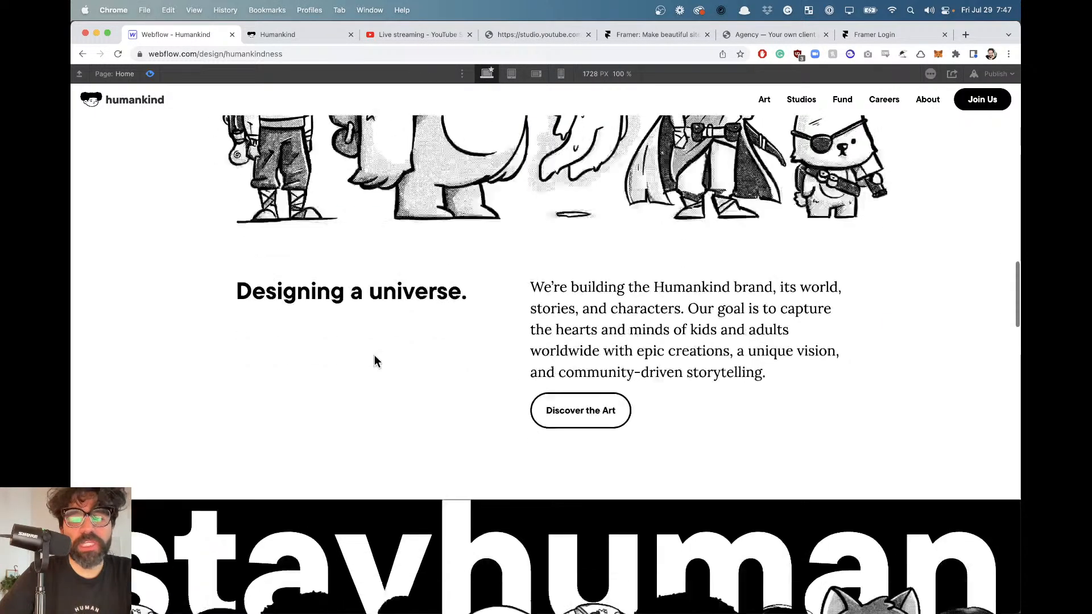
{"action": "scroll", "coordinate": [375, 361], "scroll_direction": "up", "scroll_amount": 12}
{"action": "scroll", "coordinate": [374, 358], "scroll_direction": "down", "scroll_amount": 10}
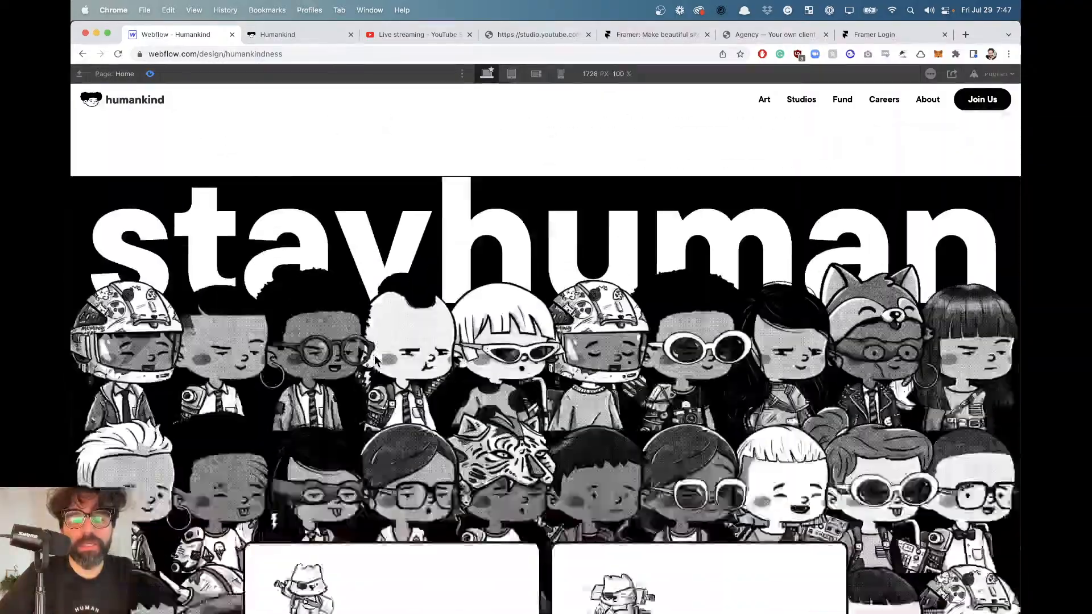
{"action": "scroll", "coordinate": [374, 359], "scroll_direction": "up", "scroll_amount": 2}
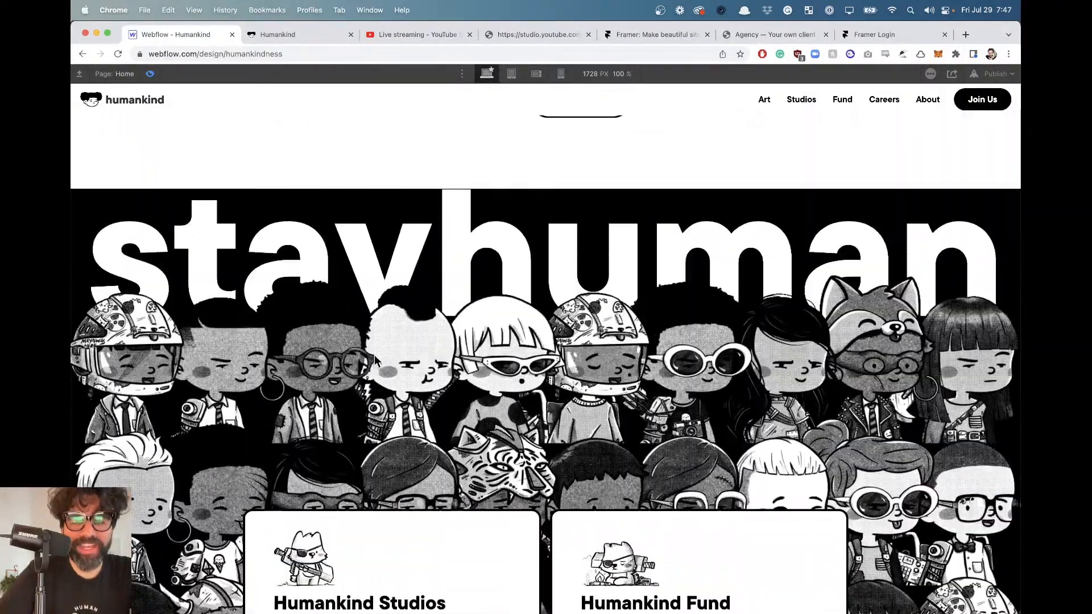
{"action": "scroll", "coordinate": [374, 358], "scroll_direction": "down", "scroll_amount": 5}
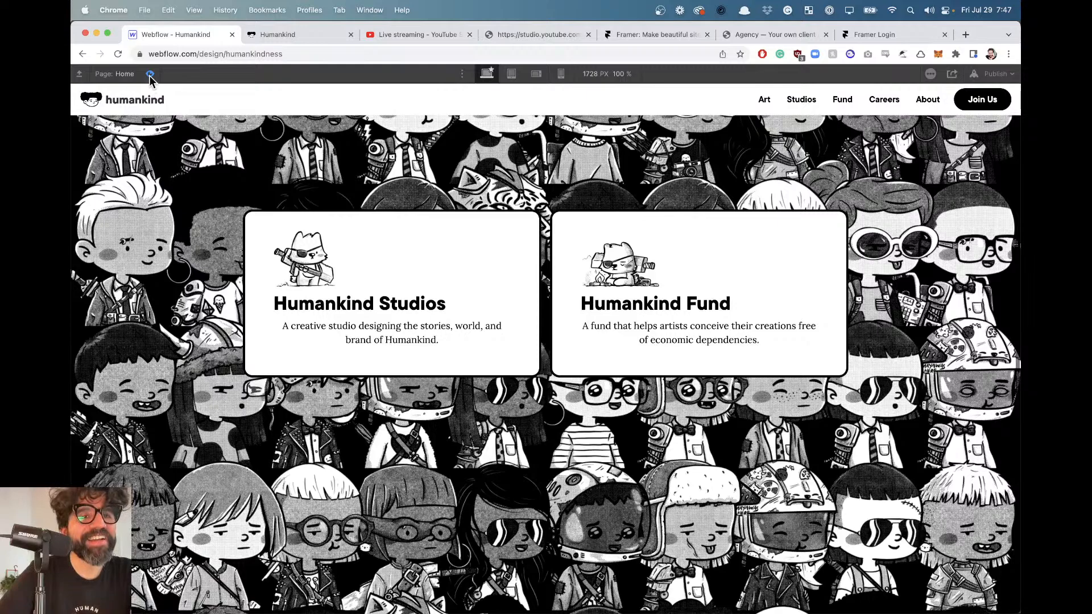
{"action": "left_click", "coordinate": [150, 75]}
Set the smoothing of New Scroll Animation on section-projects to 50%.
{"action": "scroll", "coordinate": [592, 362], "scroll_direction": "up", "scroll_amount": 6}
{"action": "scroll", "coordinate": [593, 363], "scroll_direction": "down", "scroll_amount": 3}
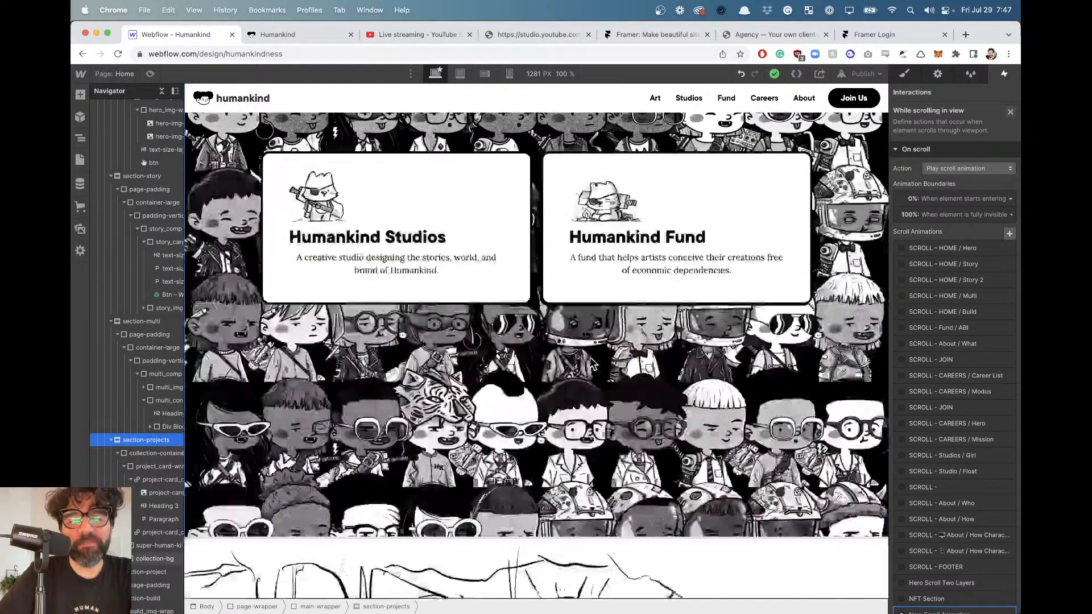
{"action": "scroll", "coordinate": [967, 318], "scroll_direction": "down", "scroll_amount": 3}
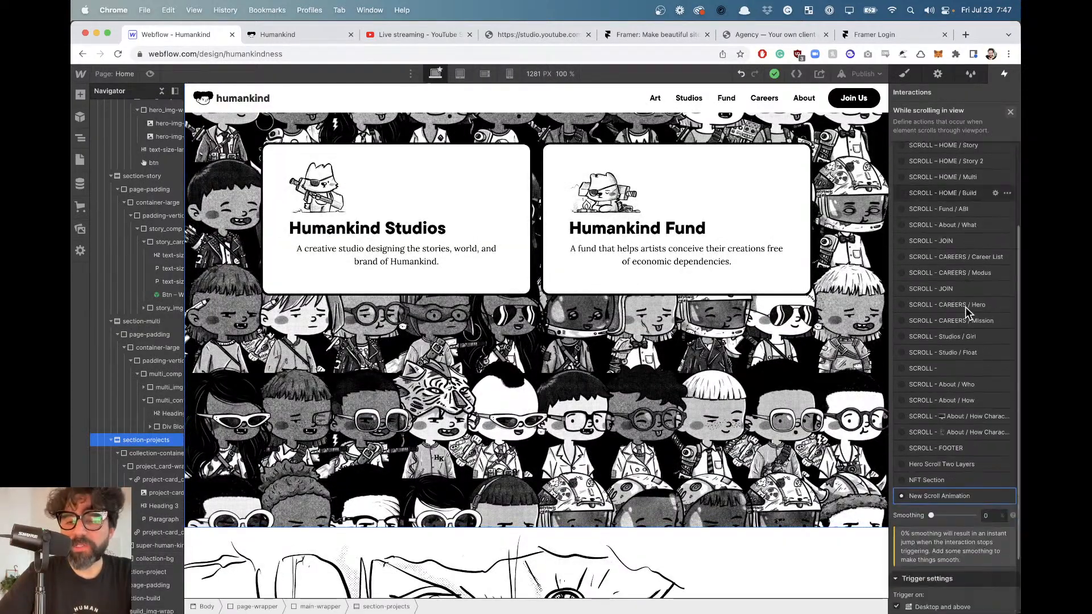
{"action": "left_click_drag", "start_coordinate": [933, 515], "coordinate": [953, 514]}
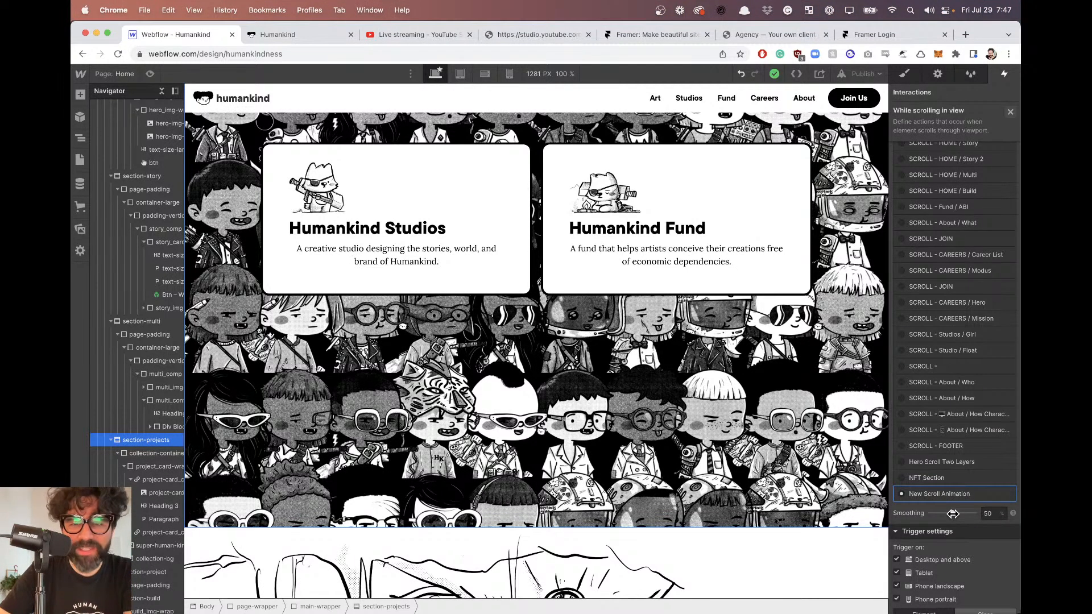
Preview the home page and examine how the Humankind Studios and Humankind Fund cards move with 50% smoothing.
{"action": "scroll", "coordinate": [952, 513], "scroll_direction": "up", "scroll_amount": 4}
{"action": "scroll", "coordinate": [668, 419], "scroll_direction": "up", "scroll_amount": 7}
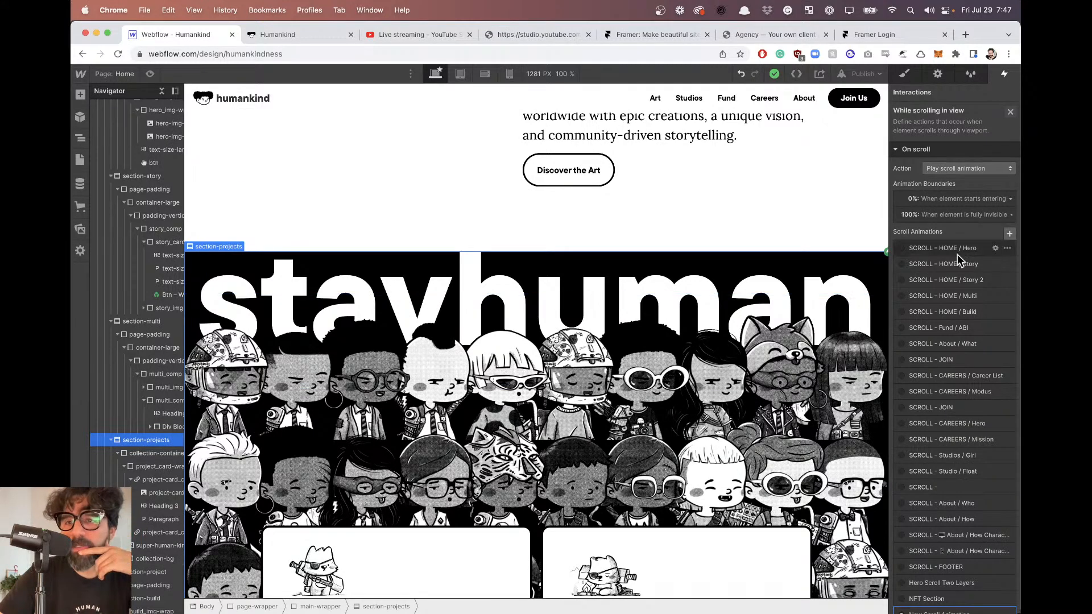
{"action": "scroll", "coordinate": [961, 250], "scroll_direction": "down", "scroll_amount": 5}
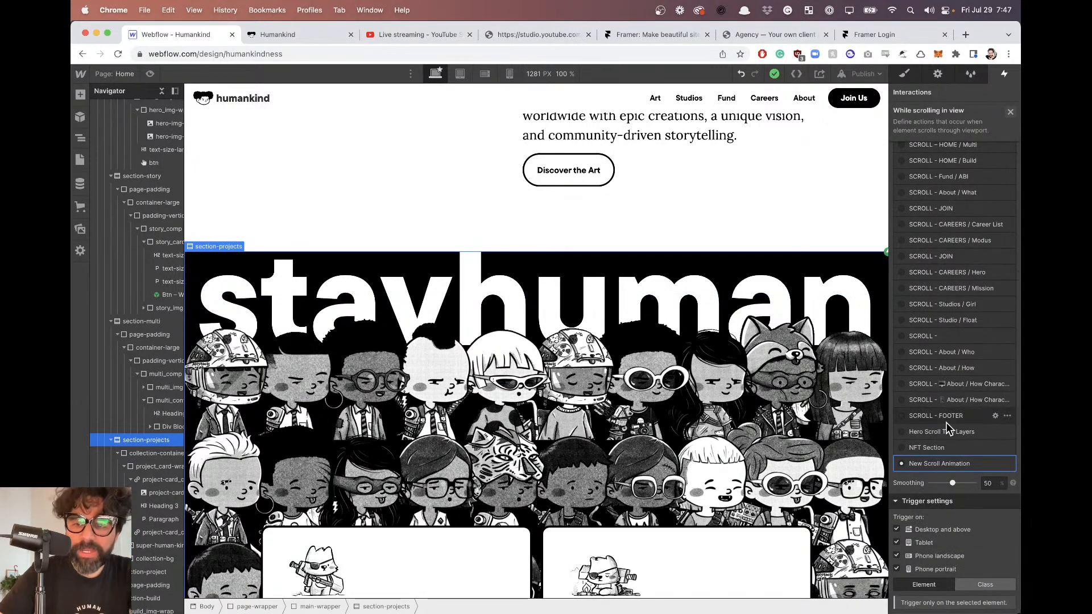
{"action": "left_click", "coordinate": [940, 464]}
{"action": "left_click", "coordinate": [151, 74]}
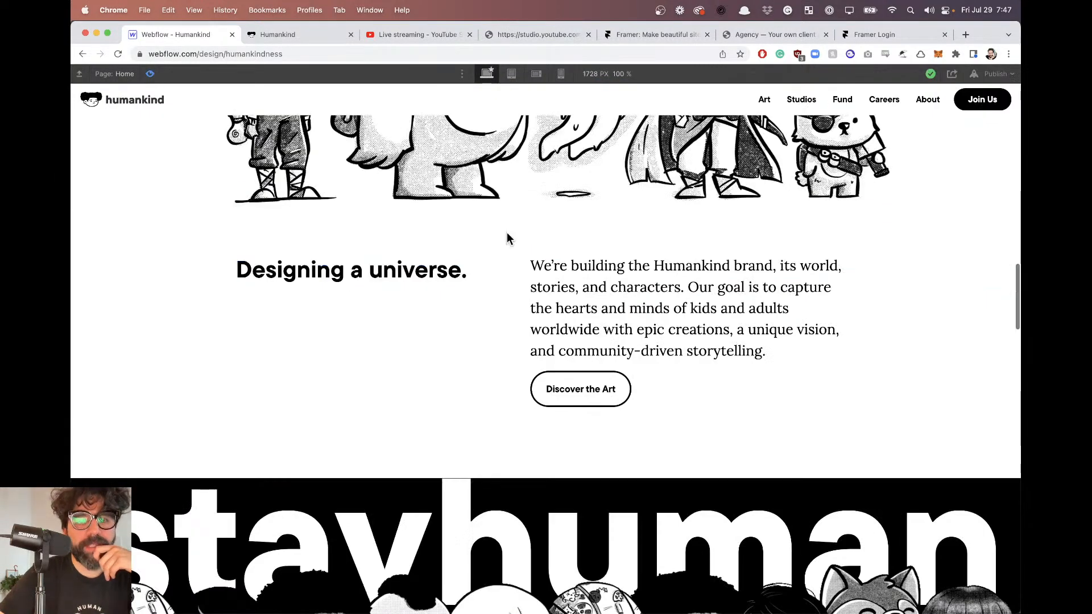
{"action": "scroll", "coordinate": [507, 235], "scroll_direction": "down", "scroll_amount": 10}
{"action": "scroll", "coordinate": [509, 240], "scroll_direction": "up", "scroll_amount": 4}
{"action": "scroll", "coordinate": [508, 240], "scroll_direction": "down", "scroll_amount": 3}
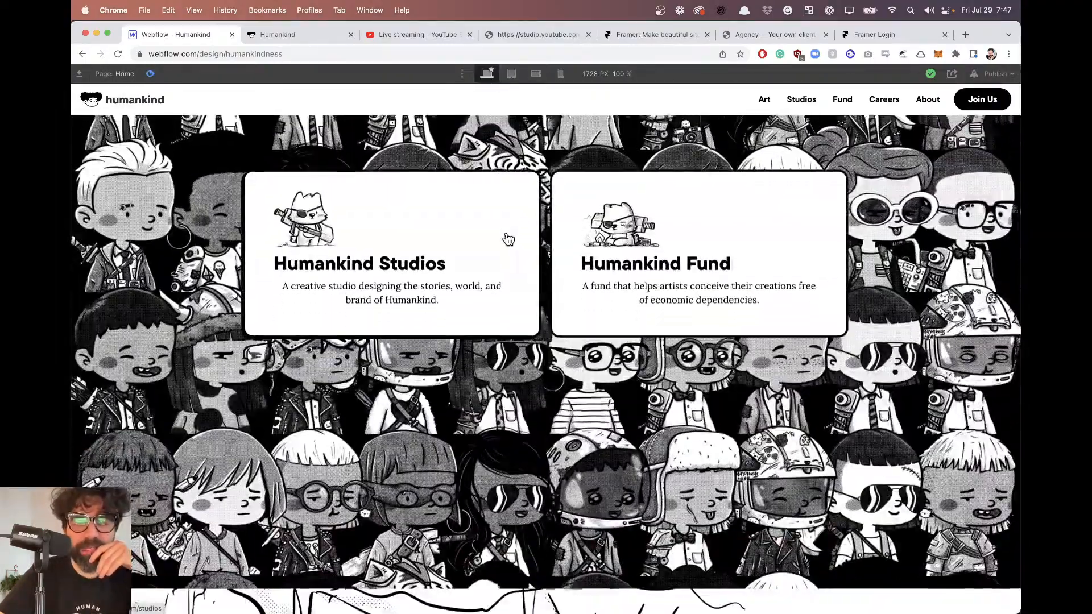
{"action": "scroll", "coordinate": [507, 236], "scroll_direction": "up", "scroll_amount": 4}
{"action": "scroll", "coordinate": [107, 397], "scroll_direction": "down", "scroll_amount": 3}
{"action": "scroll", "coordinate": [107, 397], "scroll_direction": "down", "scroll_amount": 3}
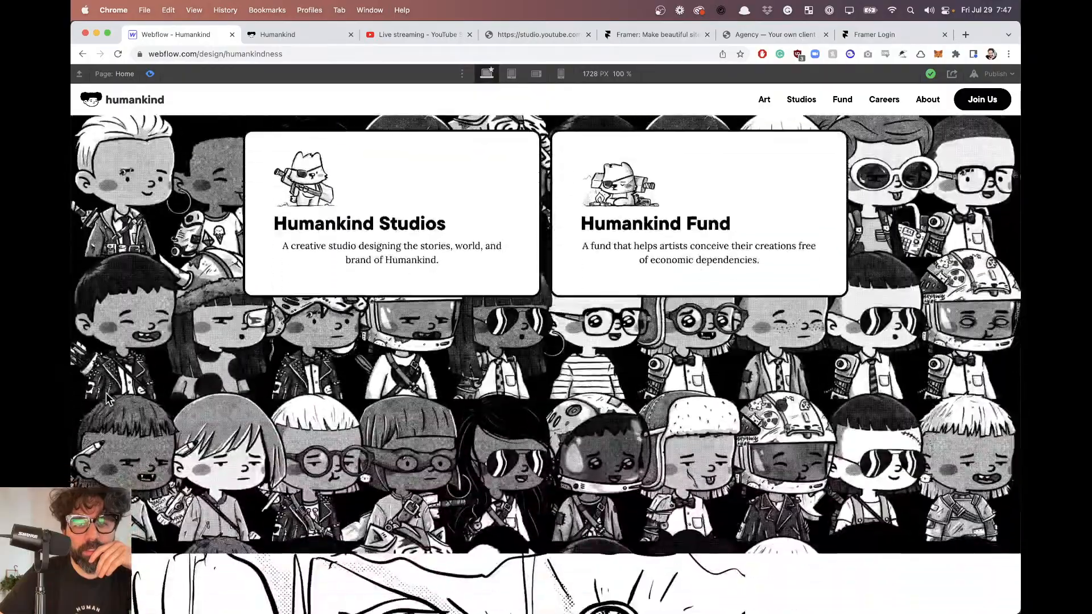
{"action": "scroll", "coordinate": [106, 397], "scroll_direction": "up", "scroll_amount": 4}
{"action": "scroll", "coordinate": [108, 398], "scroll_direction": "down", "scroll_amount": 3}
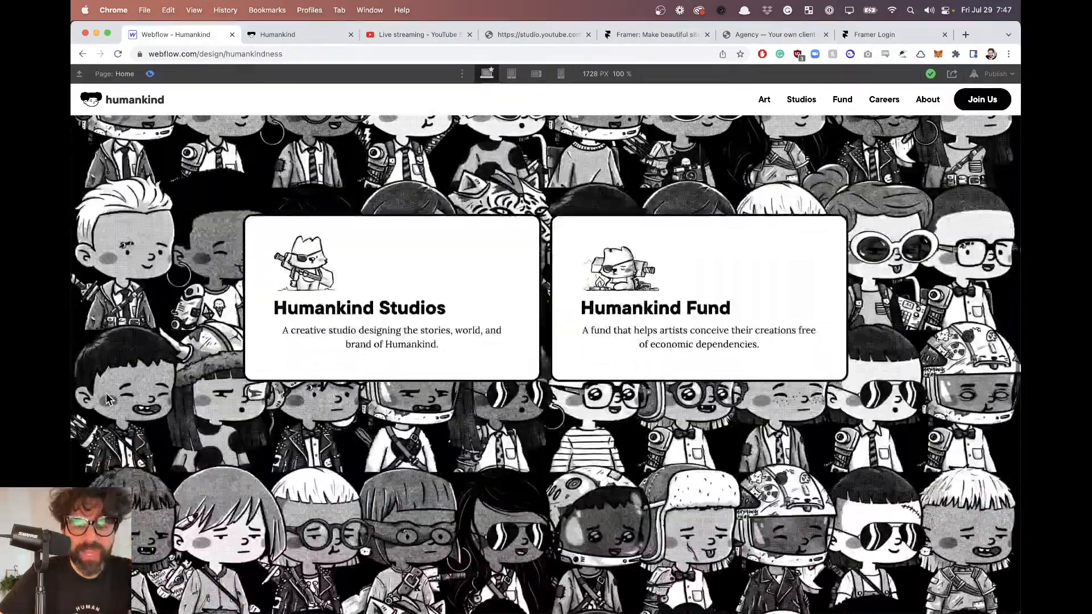
{"action": "scroll", "coordinate": [108, 399], "scroll_direction": "up", "scroll_amount": 5}
Examine in the preview how the card and robot illustration of the "Art and kindness" section move on scroll.
{"action": "scroll", "coordinate": [219, 313], "scroll_direction": "up", "scroll_amount": 15}
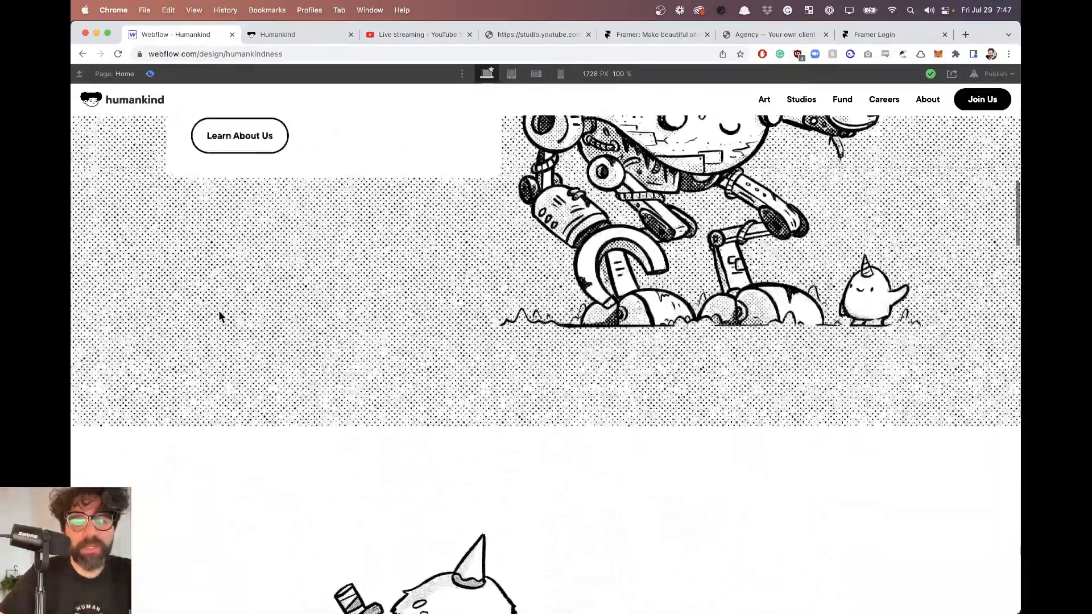
{"action": "scroll", "coordinate": [219, 316], "scroll_direction": "down", "scroll_amount": 8}
{"action": "scroll", "coordinate": [219, 316], "scroll_direction": "up", "scroll_amount": 7}
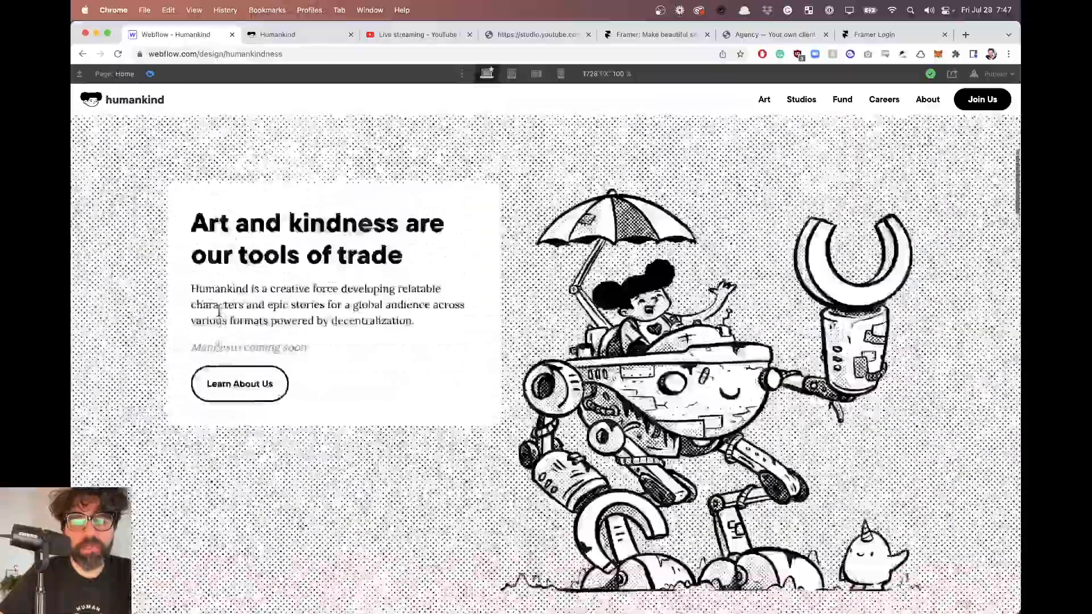
{"action": "scroll", "coordinate": [219, 316], "scroll_direction": "down", "scroll_amount": 5}
{"action": "scroll", "coordinate": [220, 317], "scroll_direction": "down", "scroll_amount": 2}
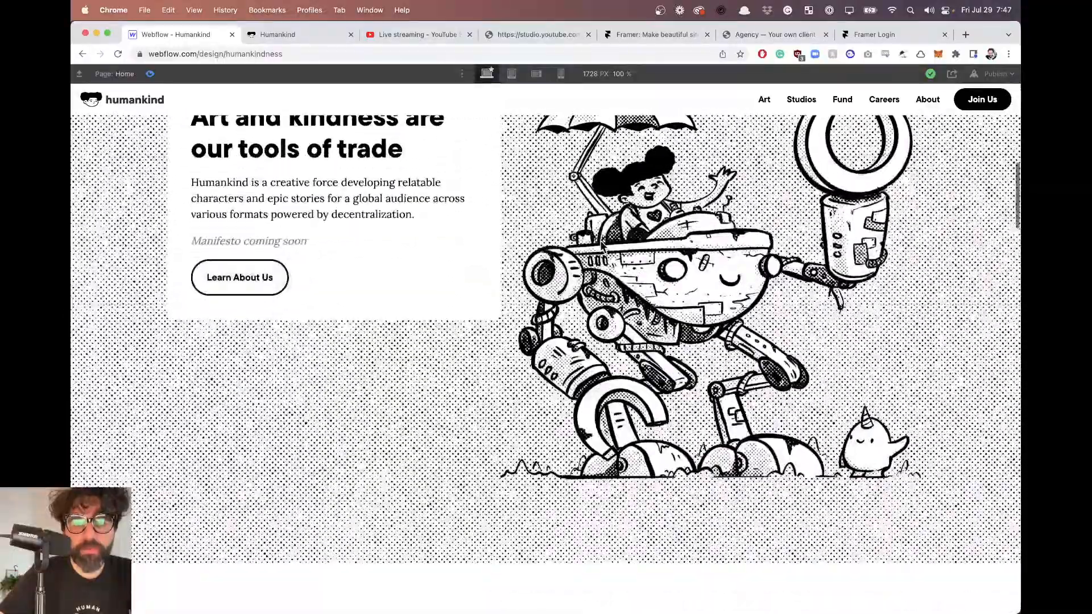
{"action": "scroll", "coordinate": [599, 240], "scroll_direction": "up", "scroll_amount": 4}
{"action": "scroll", "coordinate": [601, 243], "scroll_direction": "down", "scroll_amount": 4}
{"action": "scroll", "coordinate": [601, 244], "scroll_direction": "up", "scroll_amount": 5}
{"action": "scroll", "coordinate": [601, 243], "scroll_direction": "down", "scroll_amount": 4}
{"action": "scroll", "coordinate": [602, 243], "scroll_direction": "up", "scroll_amount": 4}
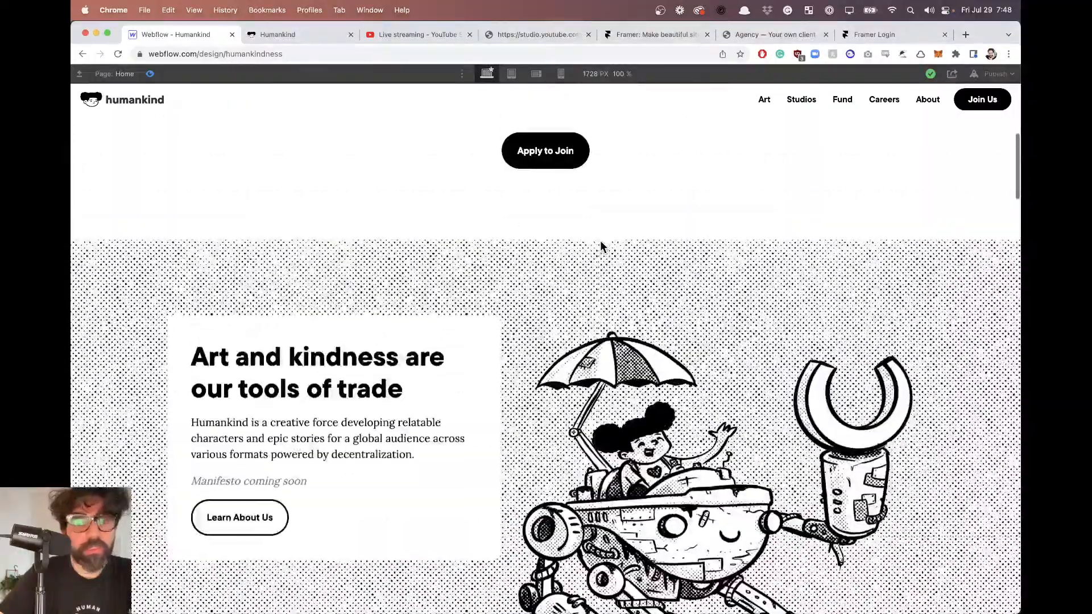
{"action": "left_click", "coordinate": [151, 74]}
Select section-story and close the New Scroll Animation editor.
{"action": "left_click", "coordinate": [385, 159]}
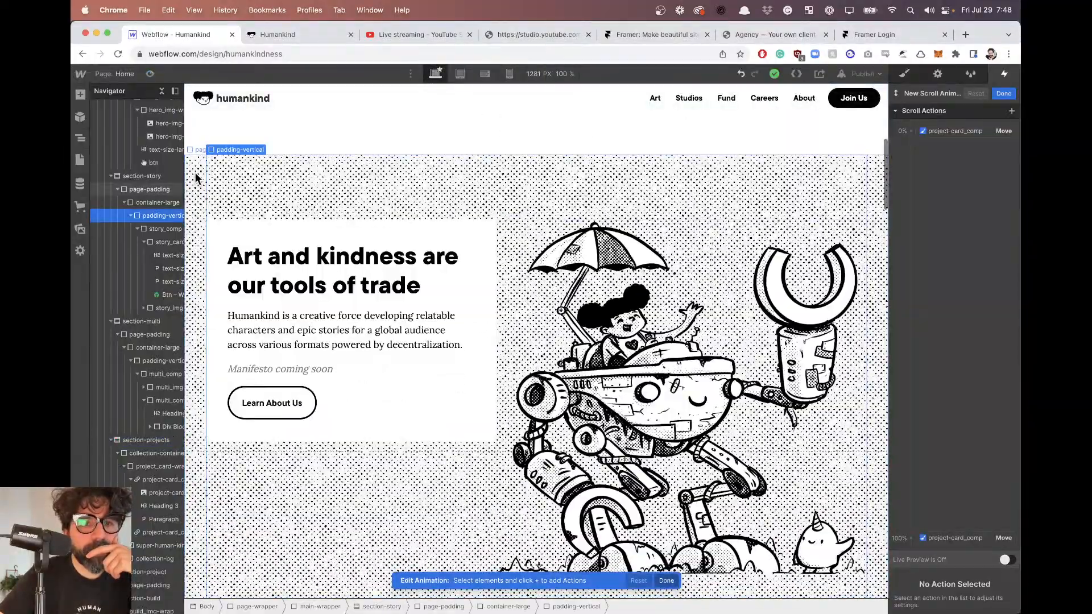
{"action": "left_click", "coordinate": [142, 176]}
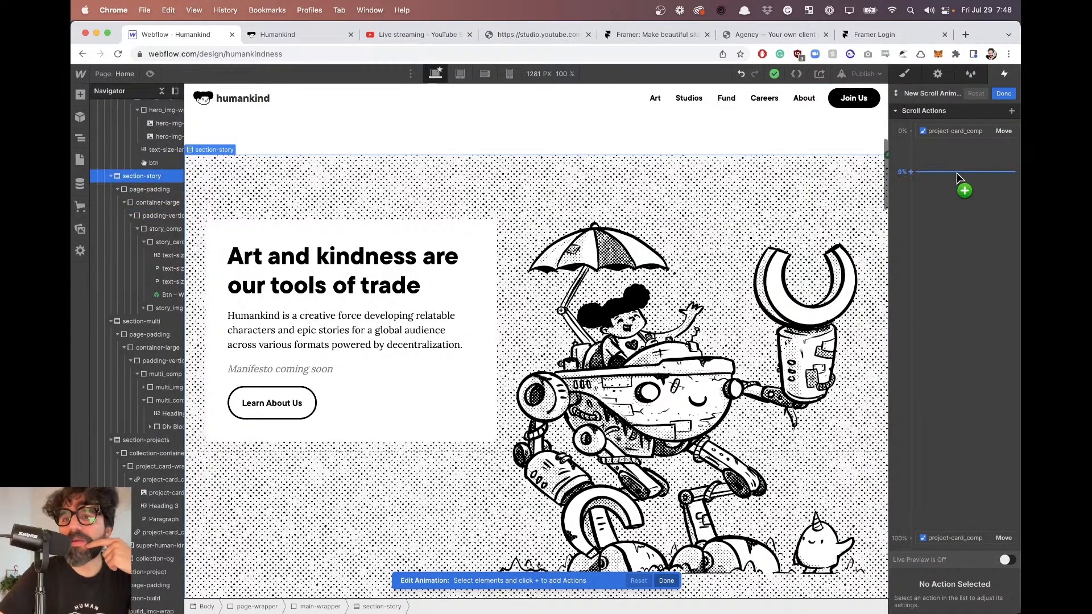
{"action": "left_click", "coordinate": [1004, 93]}
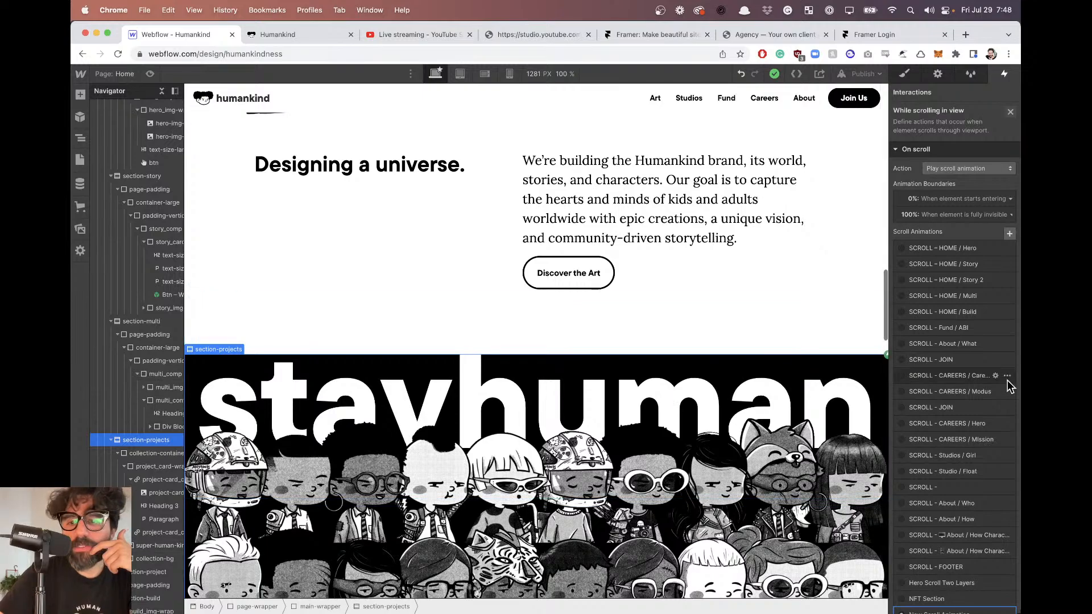
Reopen New Scroll Animation and review the 0% keyframe move settings of project-card_comp.
{"action": "scroll", "coordinate": [978, 455], "scroll_direction": "down", "scroll_amount": 3}
{"action": "left_click", "coordinate": [949, 503]}
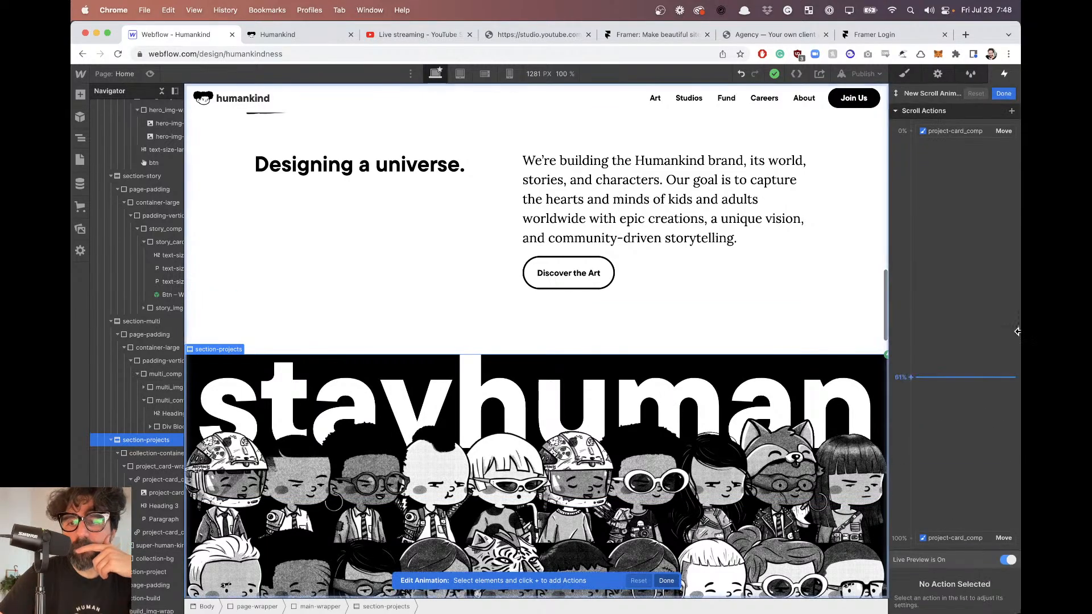
{"action": "left_click", "coordinate": [967, 132]}
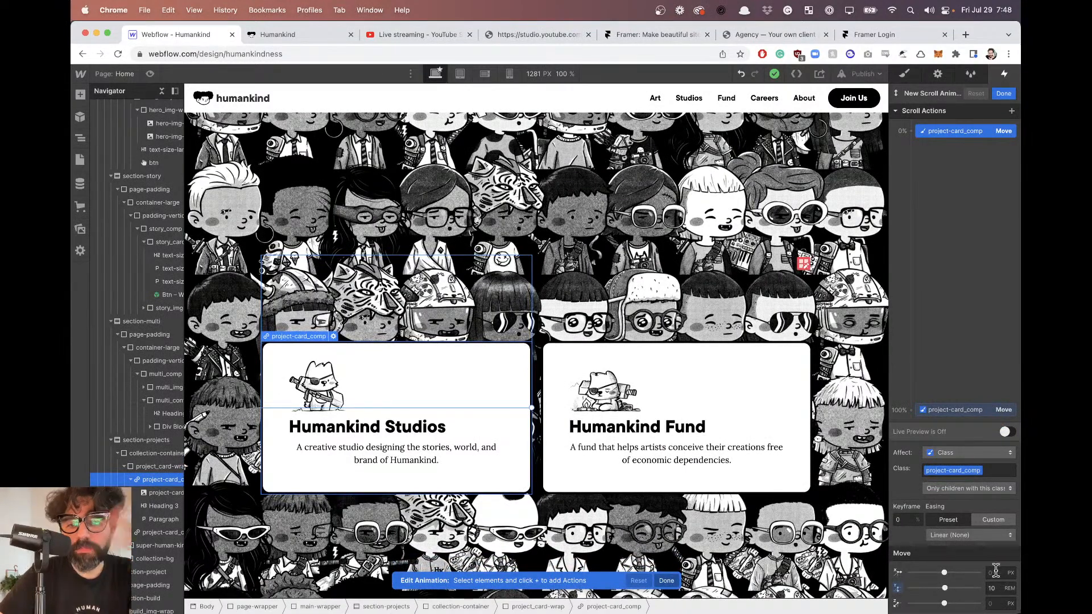
{"action": "scroll", "coordinate": [552, 410], "scroll_direction": "up", "scroll_amount": 3}
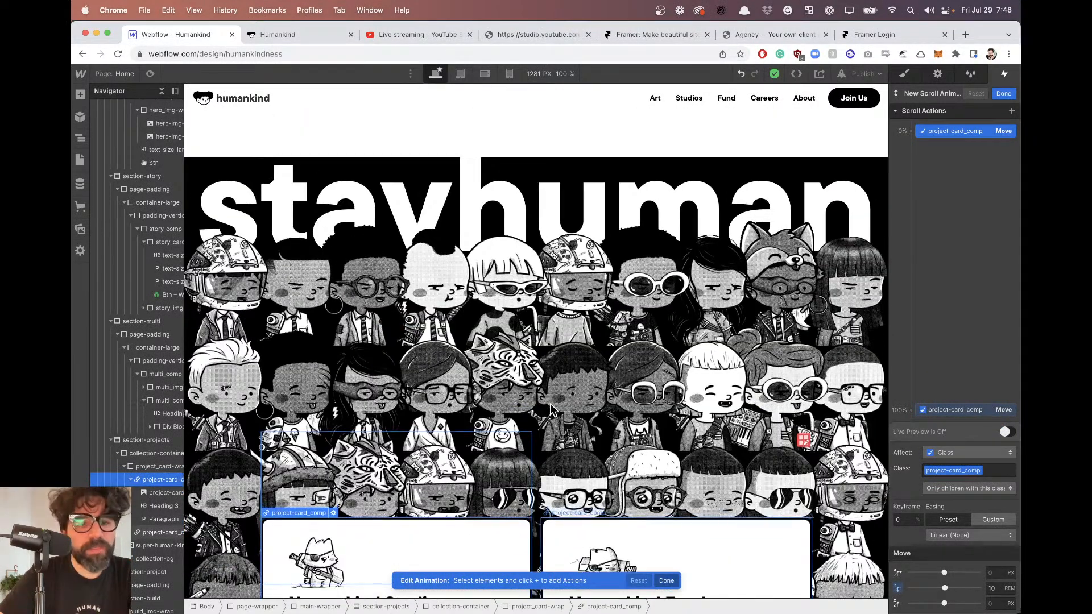
{"action": "scroll", "coordinate": [551, 410], "scroll_direction": "up", "scroll_amount": 5}
Widen the Navigator to show the full element names, and close the New Scroll Animation editor.
{"action": "left_click", "coordinate": [465, 357]}
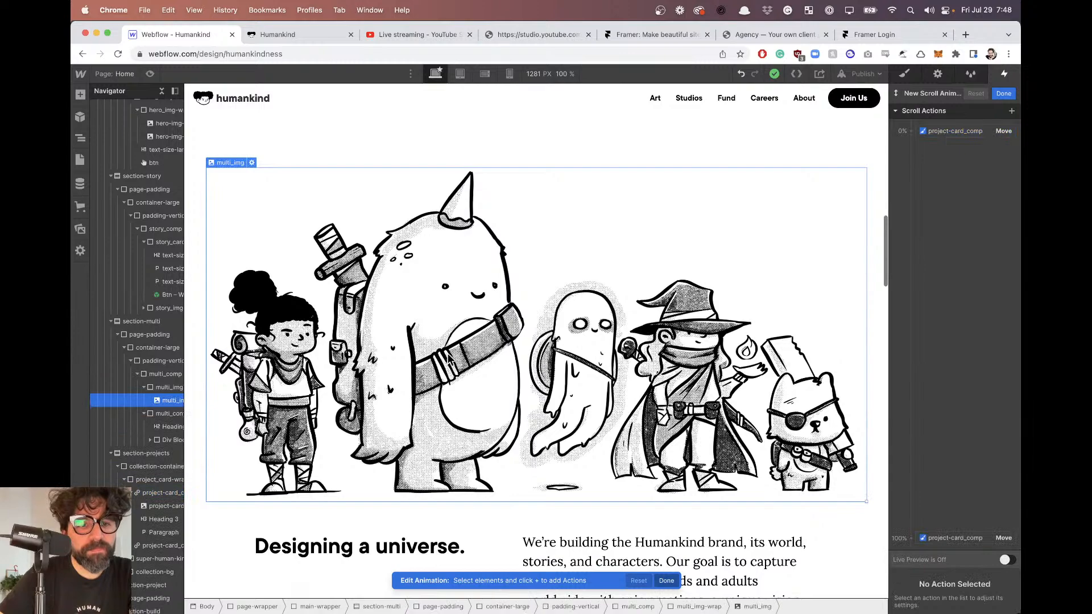
{"action": "left_click", "coordinate": [122, 322]}
{"action": "scroll", "coordinate": [109, 329], "scroll_direction": "up", "scroll_amount": 2}
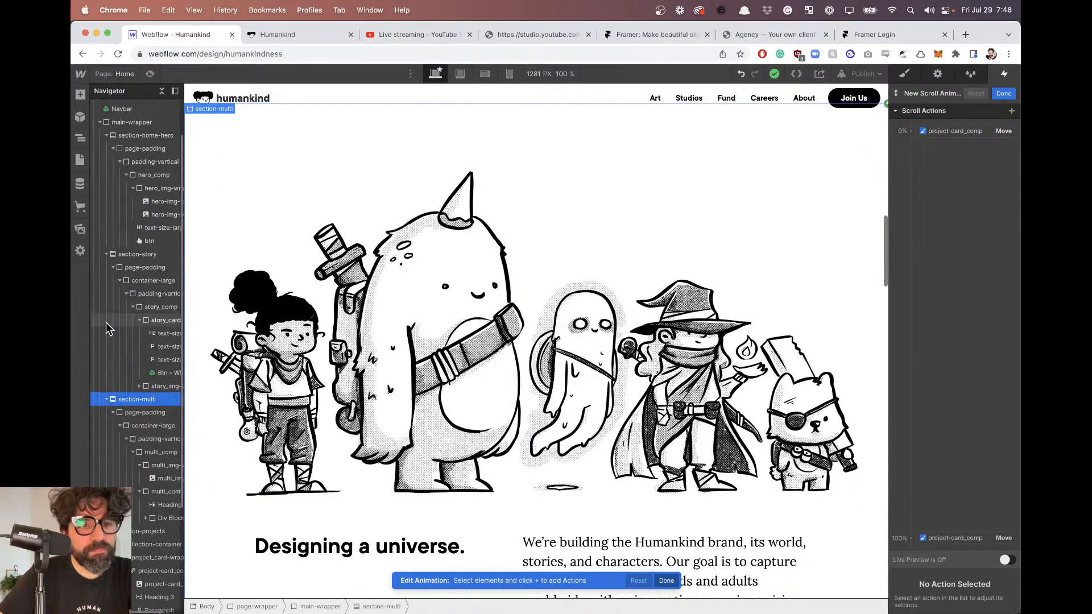
{"action": "left_click_drag", "start_coordinate": [180, 235], "coordinate": [240, 236]}
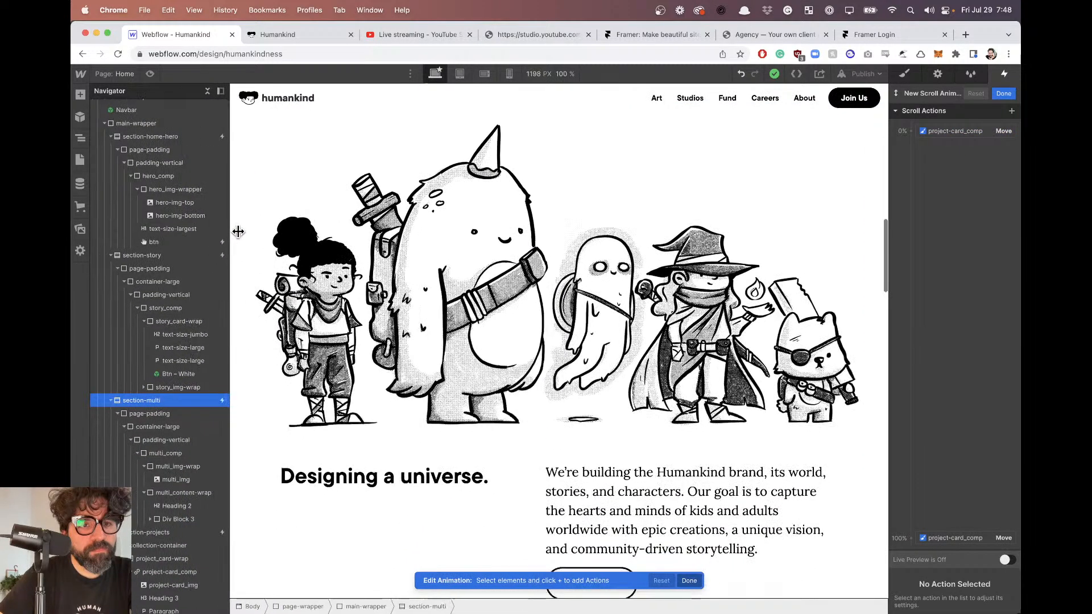
{"action": "left_click", "coordinate": [143, 255]}
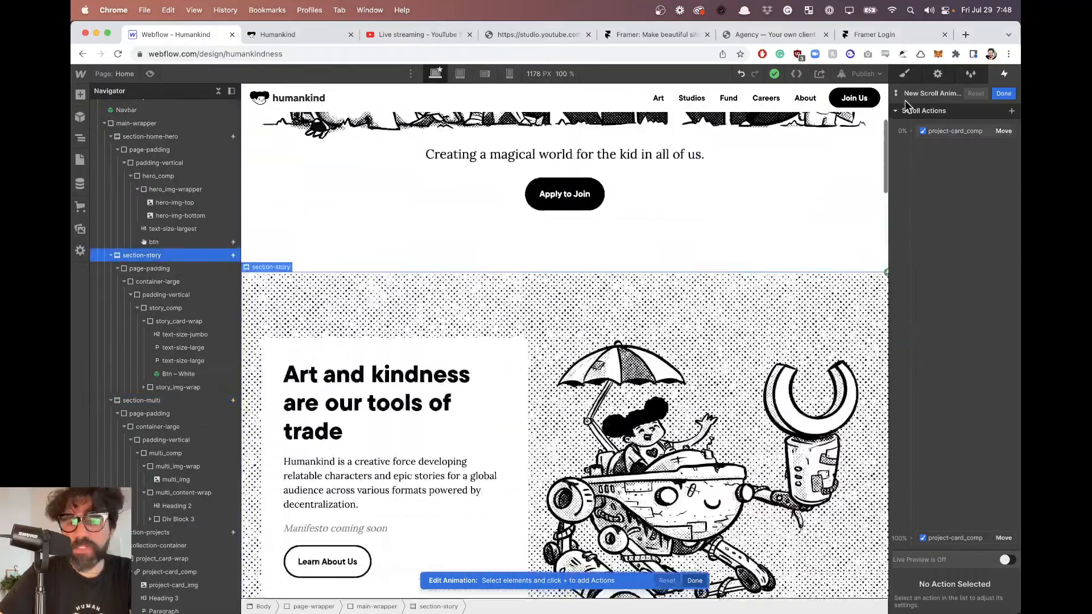
{"action": "left_click", "coordinate": [1004, 94]}
Open the SCROLL – HOME / Story 2 animation of section-story and review the story_img move settings at the 0% and 100% keyframes.
{"action": "scroll", "coordinate": [220, 244], "scroll_direction": "up", "scroll_amount": 2}
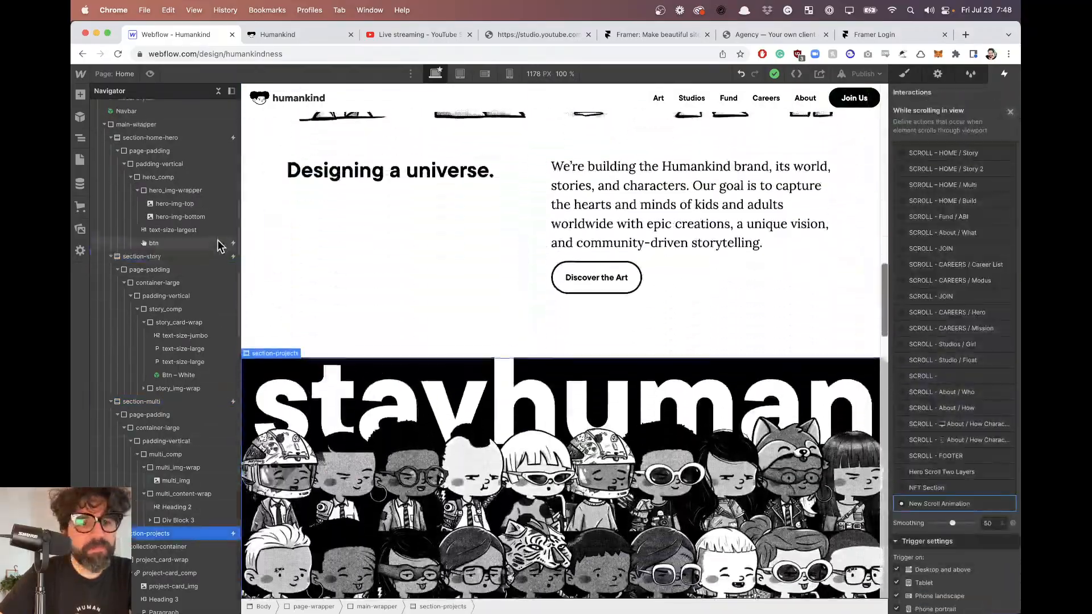
{"action": "left_click", "coordinate": [183, 303]}
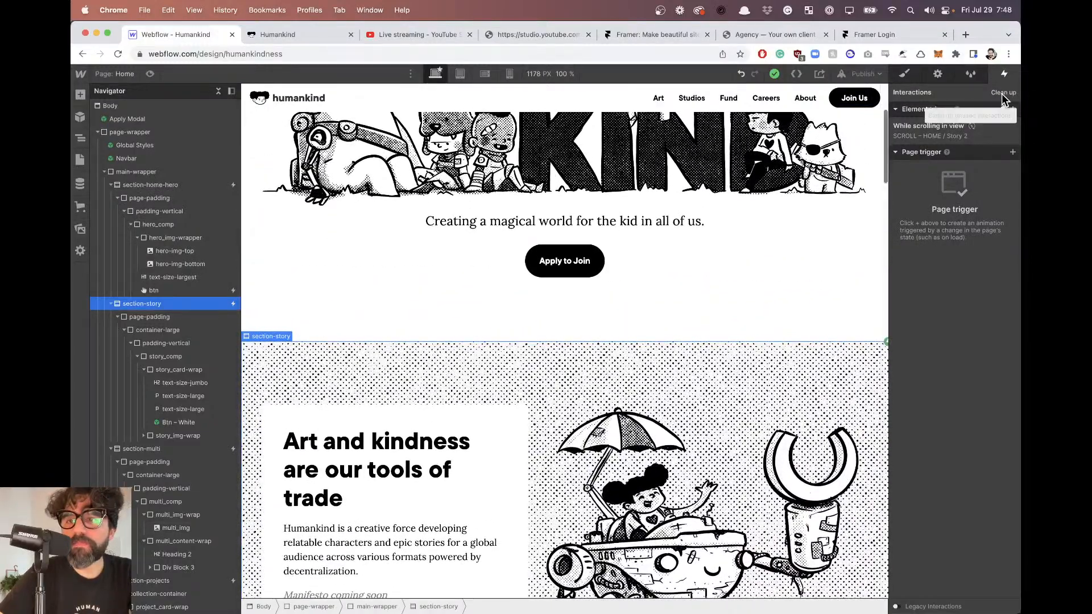
{"action": "left_click", "coordinate": [947, 136]}
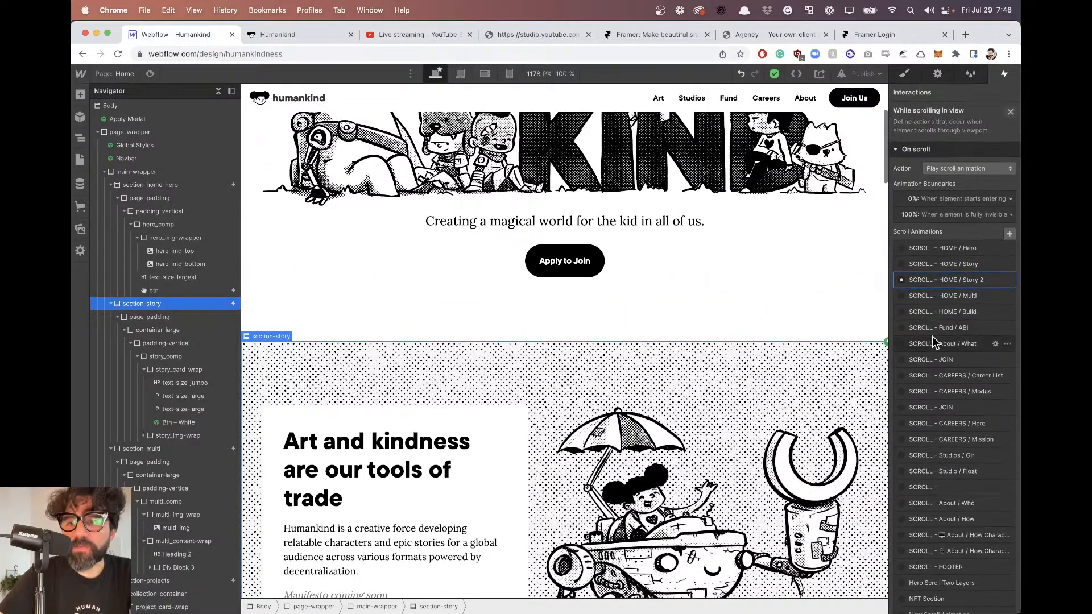
{"action": "left_click", "coordinate": [957, 286]}
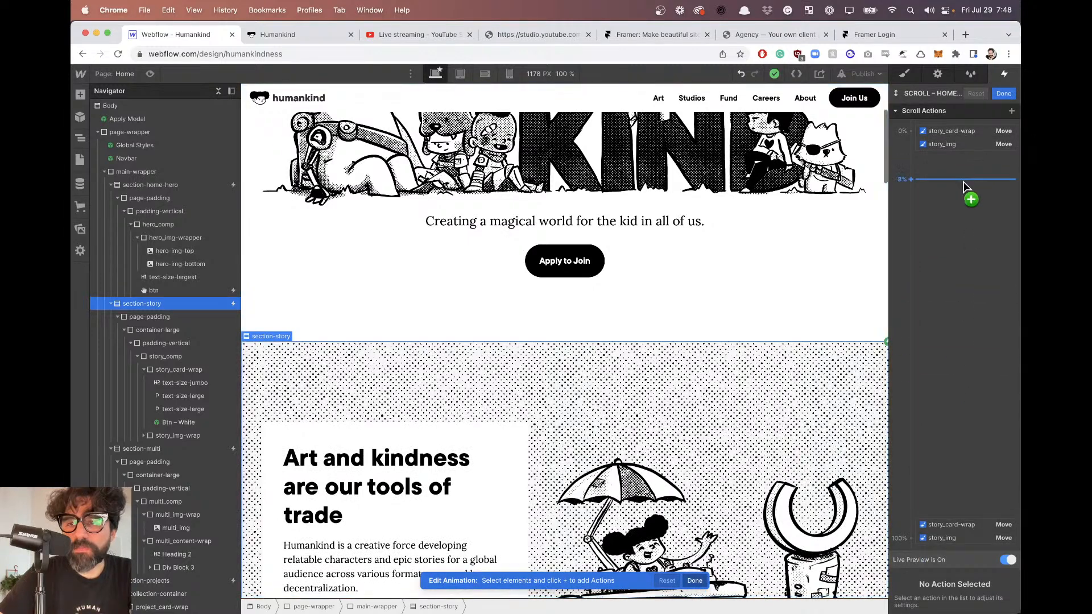
{"action": "left_click", "coordinate": [969, 147]}
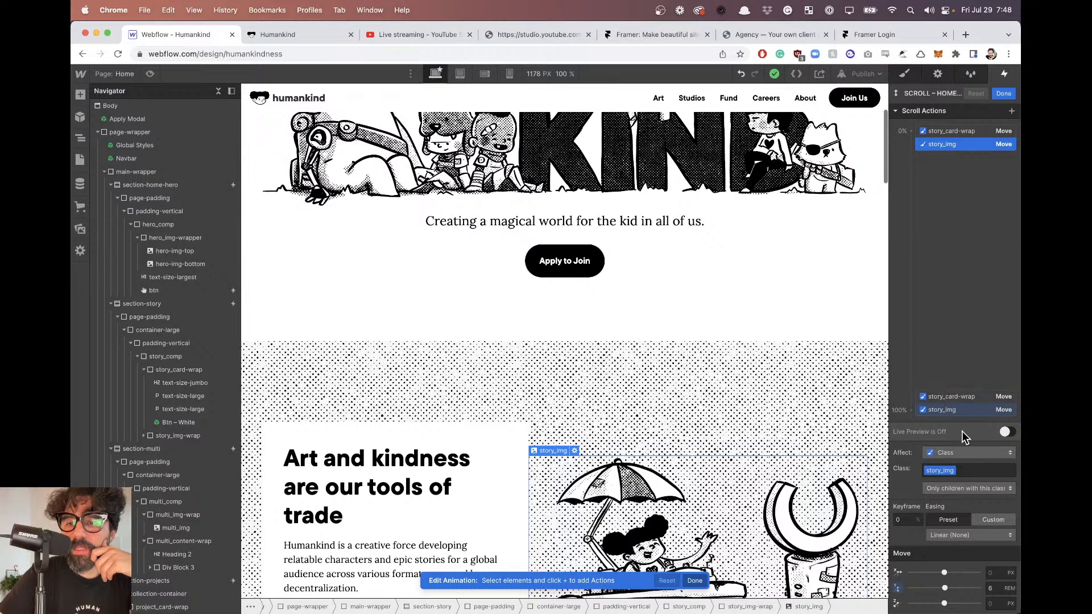
{"action": "left_click", "coordinate": [972, 410]}
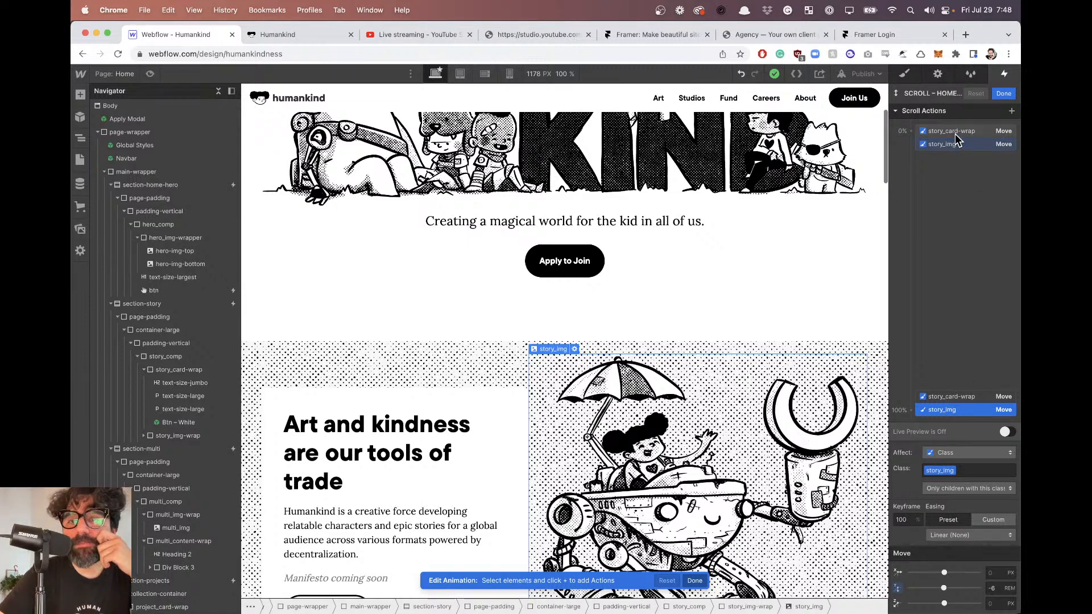
{"action": "left_click", "coordinate": [1002, 94]}
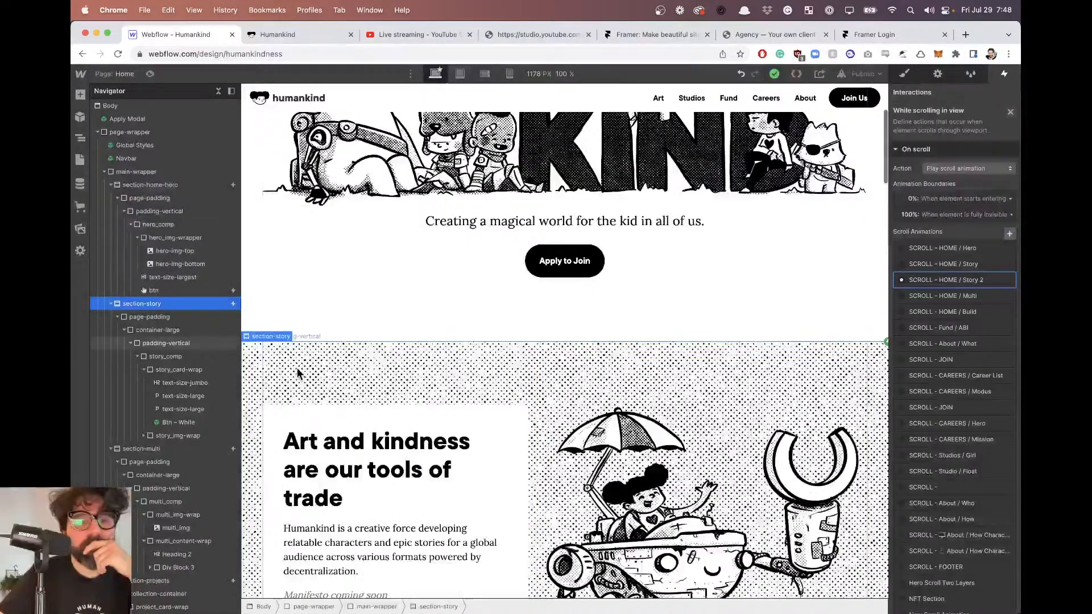
{"action": "scroll", "coordinate": [993, 307], "scroll_direction": "down", "scroll_amount": 1}
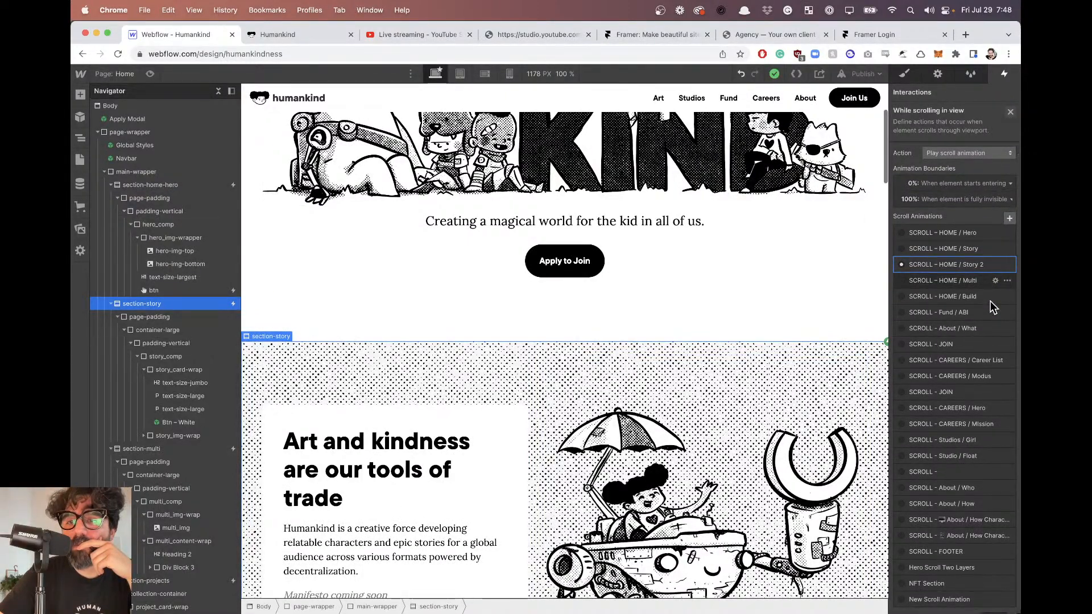
Review the scroll animation boundaries and trigger settings of section-story, and close its interaction settings.
{"action": "scroll", "coordinate": [993, 307], "scroll_direction": "up", "scroll_amount": 1}
{"action": "left_click", "coordinate": [979, 199]}
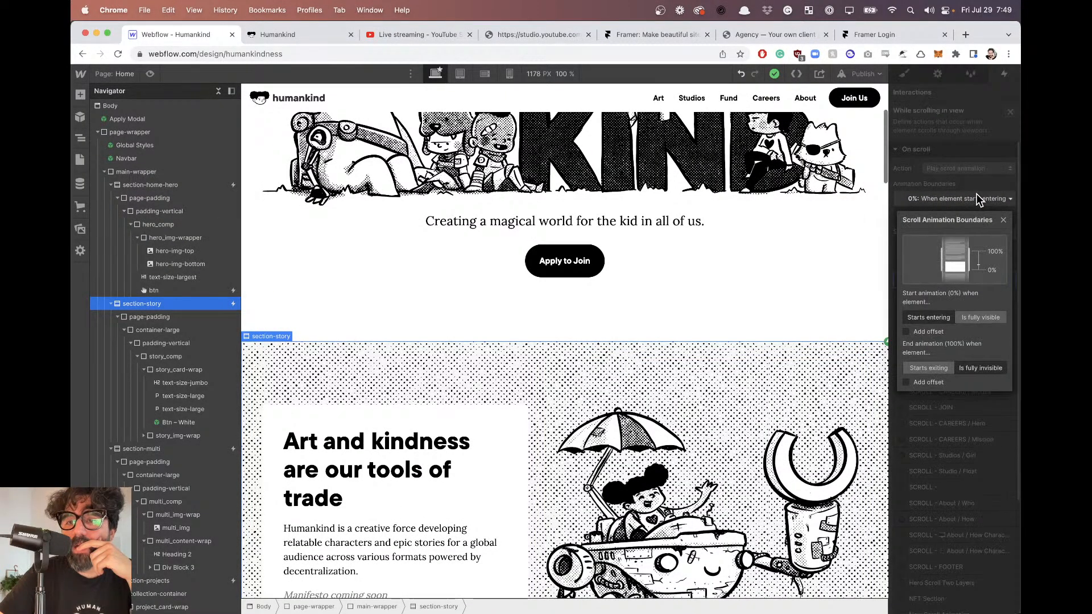
{"action": "left_click", "coordinate": [972, 178]}
{"action": "scroll", "coordinate": [990, 327], "scroll_direction": "down", "scroll_amount": 4}
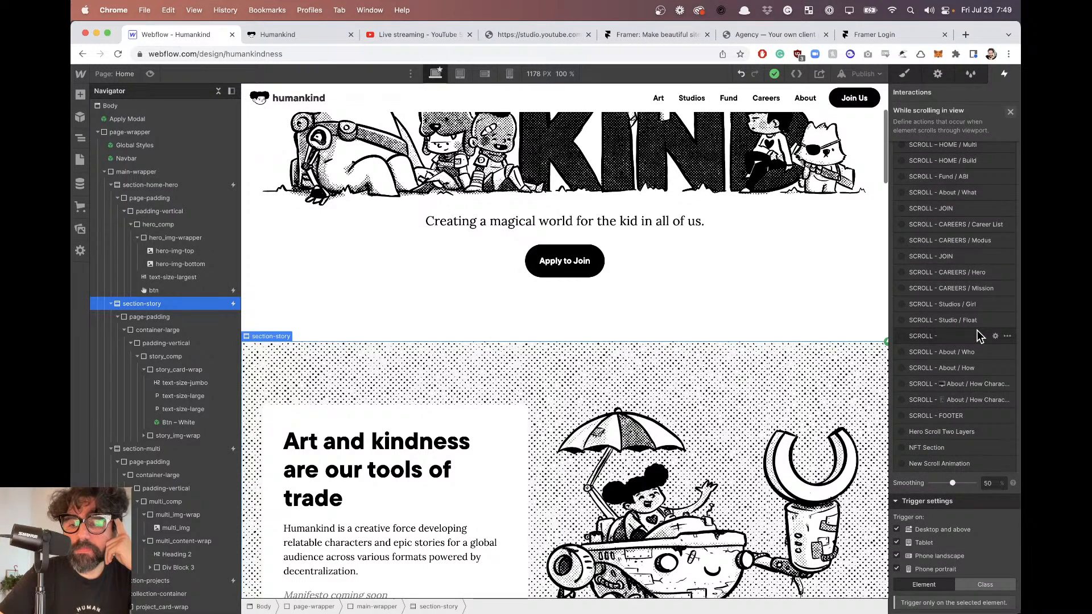
{"action": "scroll", "coordinate": [980, 336], "scroll_direction": "up", "scroll_amount": 5}
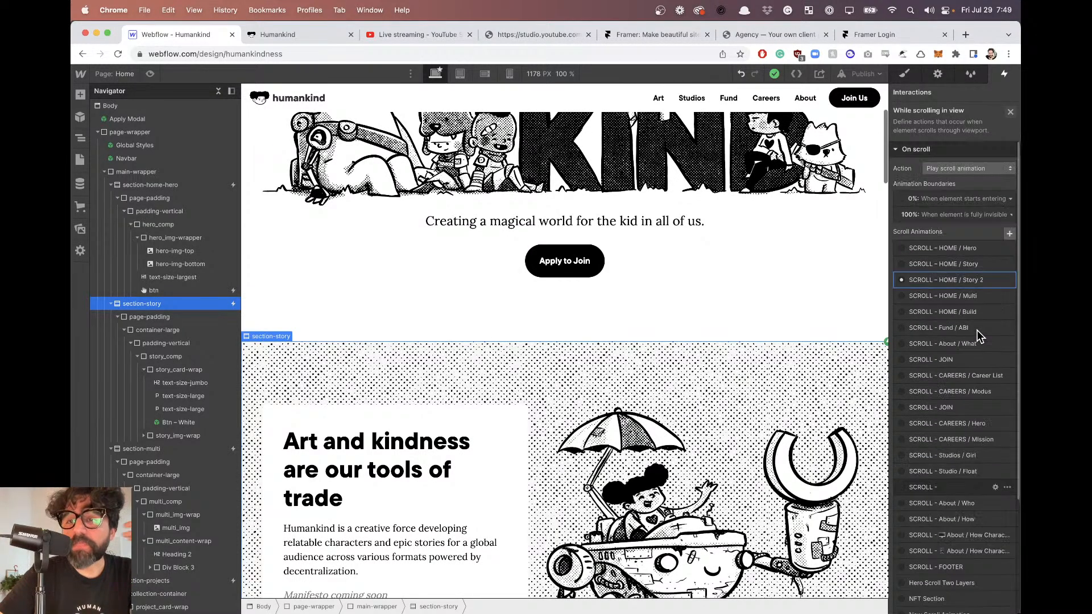
{"action": "left_click", "coordinate": [1011, 113]}
Go to the projects section of the page and select the super-human-kind heading.
{"action": "left_click", "coordinate": [462, 442]}
{"action": "scroll", "coordinate": [463, 444], "scroll_direction": "down", "scroll_amount": 10}
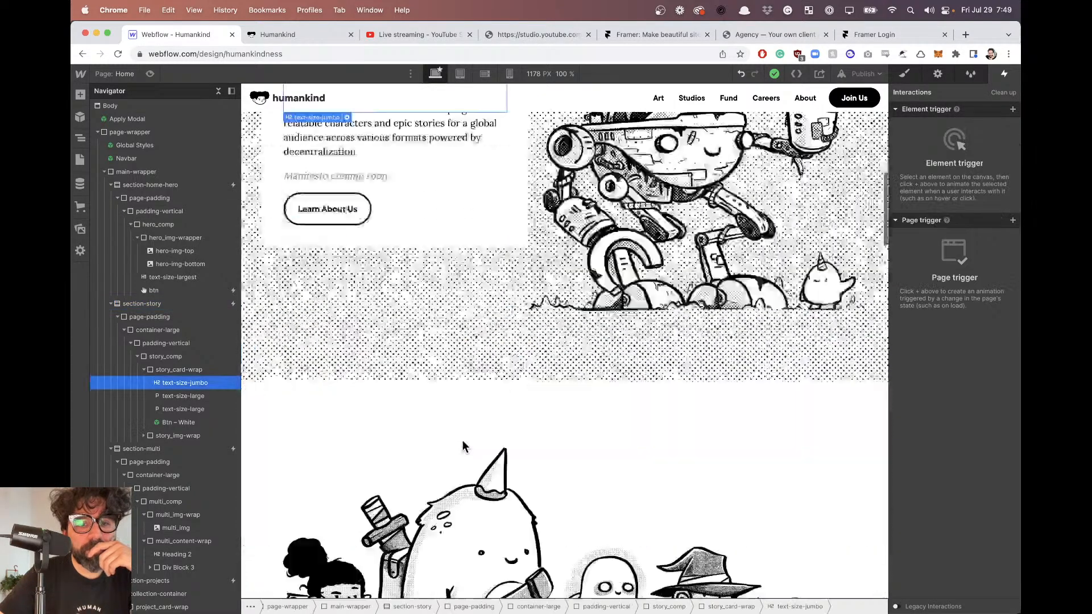
{"action": "scroll", "coordinate": [462, 446], "scroll_direction": "down", "scroll_amount": 6}
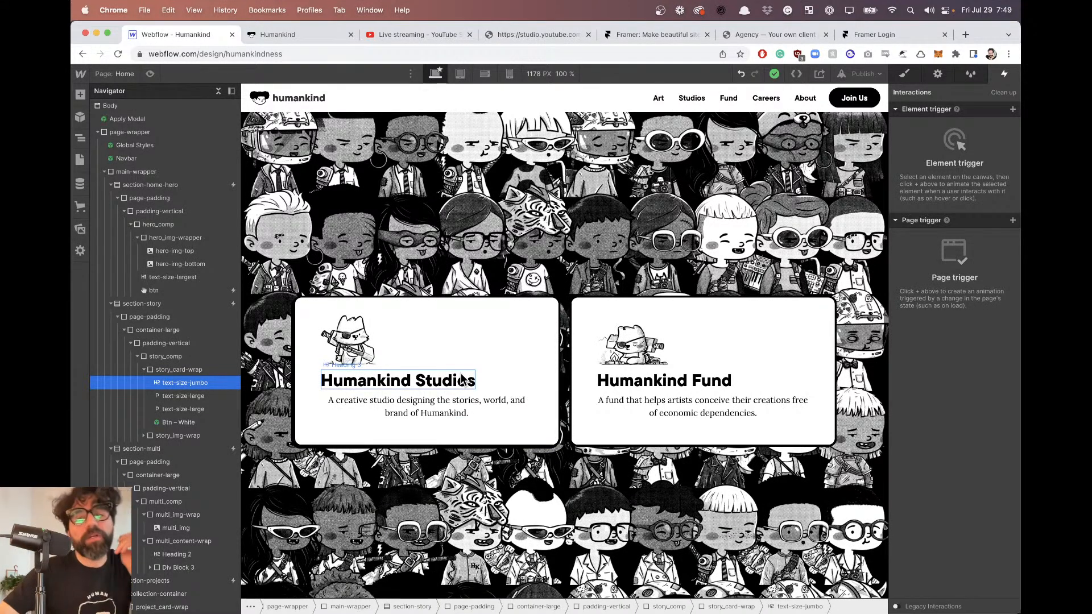
{"action": "scroll", "coordinate": [463, 379], "scroll_direction": "up", "scroll_amount": 3}
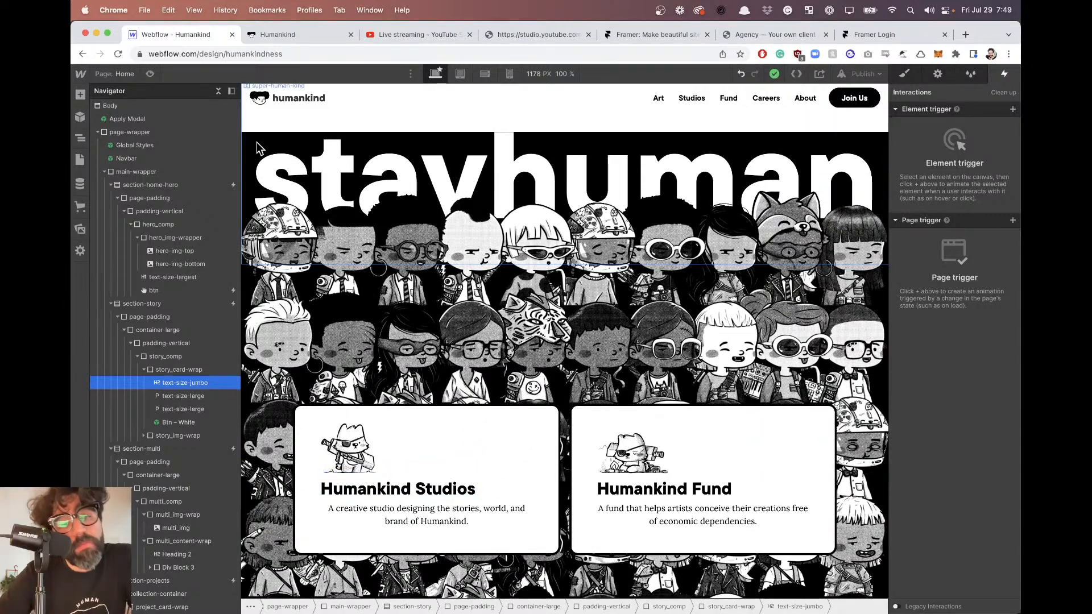
{"action": "left_click", "coordinate": [259, 169]}
Examine how the project cards, heading and character background move as the projects section passes through the viewport.
{"action": "scroll", "coordinate": [260, 169], "scroll_direction": "up", "scroll_amount": 5}
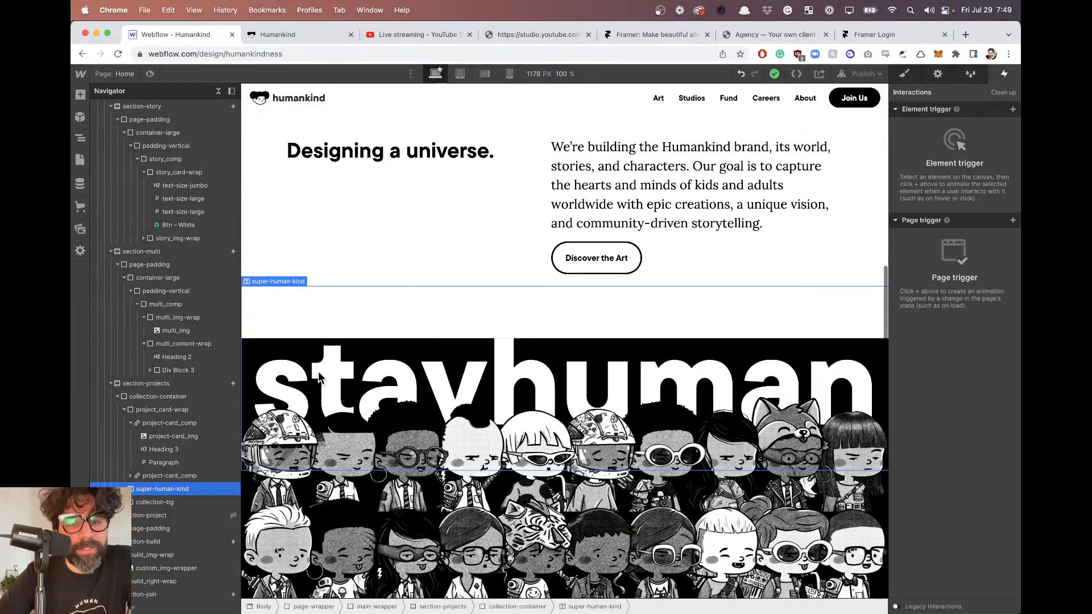
{"action": "scroll", "coordinate": [318, 375], "scroll_direction": "down", "scroll_amount": 4}
{"action": "scroll", "coordinate": [319, 375], "scroll_direction": "up", "scroll_amount": 4}
{"action": "scroll", "coordinate": [319, 376], "scroll_direction": "down", "scroll_amount": 4}
{"action": "scroll", "coordinate": [319, 375], "scroll_direction": "up", "scroll_amount": 5}
{"action": "scroll", "coordinate": [318, 376], "scroll_direction": "down", "scroll_amount": 7}
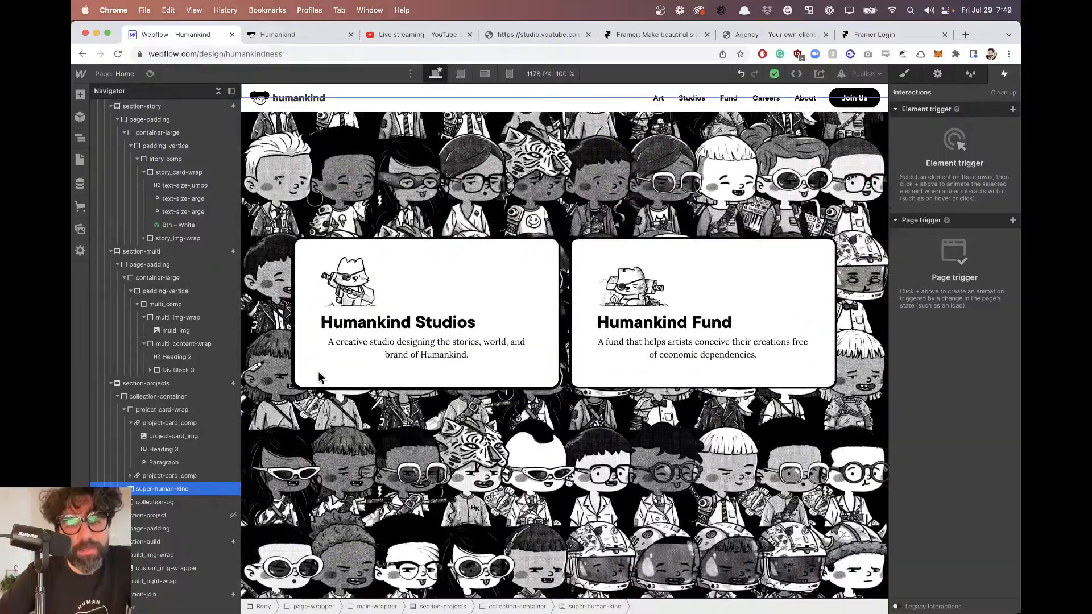
{"action": "scroll", "coordinate": [319, 376], "scroll_direction": "up", "scroll_amount": 3}
{"action": "scroll", "coordinate": [318, 375], "scroll_direction": "down", "scroll_amount": 5}
{"action": "scroll", "coordinate": [320, 377], "scroll_direction": "up", "scroll_amount": 4}
{"action": "scroll", "coordinate": [319, 377], "scroll_direction": "down", "scroll_amount": 3}
{"action": "scroll", "coordinate": [327, 352], "scroll_direction": "up", "scroll_amount": 4}
{"action": "scroll", "coordinate": [338, 321], "scroll_direction": "down", "scroll_amount": 4}
{"action": "scroll", "coordinate": [338, 320], "scroll_direction": "down", "scroll_amount": 1}
{"action": "scroll", "coordinate": [338, 320], "scroll_direction": "up", "scroll_amount": 5}
{"action": "scroll", "coordinate": [339, 320], "scroll_direction": "down", "scroll_amount": 8}
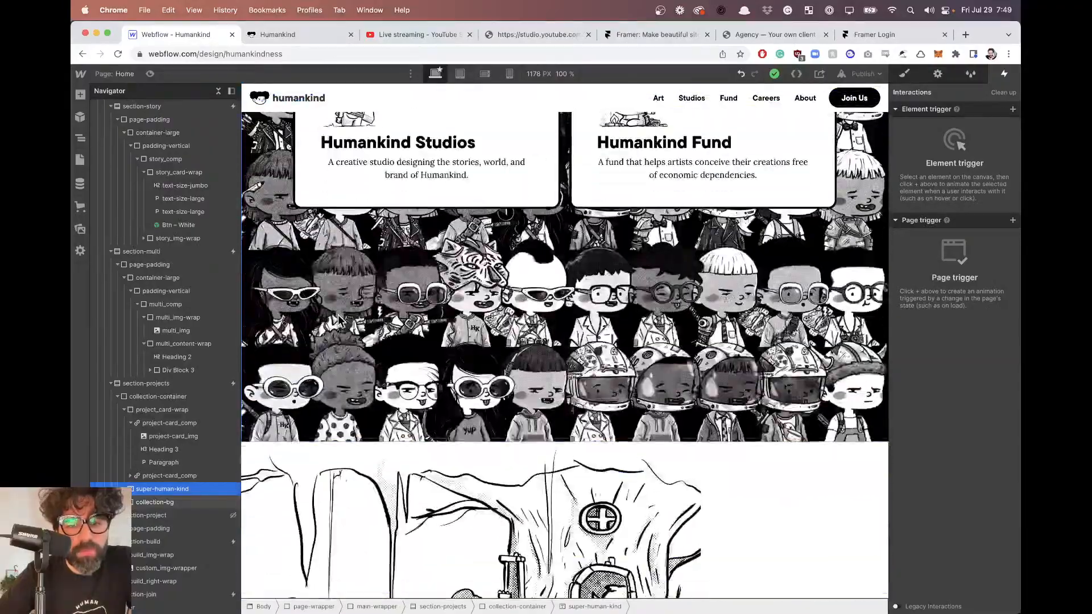
{"action": "scroll", "coordinate": [340, 321], "scroll_direction": "up", "scroll_amount": 2}
{"action": "scroll", "coordinate": [338, 321], "scroll_direction": "up", "scroll_amount": 6}
{"action": "scroll", "coordinate": [336, 307], "scroll_direction": "down", "scroll_amount": 7}
{"action": "scroll", "coordinate": [323, 253], "scroll_direction": "up", "scroll_amount": 3}
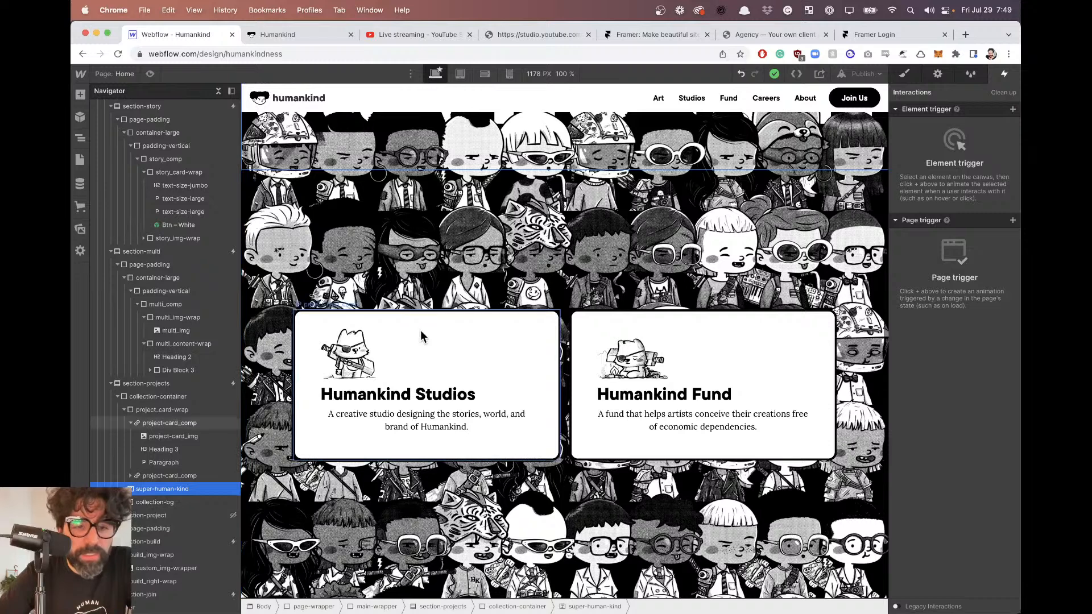
Collapse project_card-wrap, try deleting the super-human-kind heading, and preview how the projects section scrolls without it.
{"action": "left_click", "coordinate": [123, 410]}
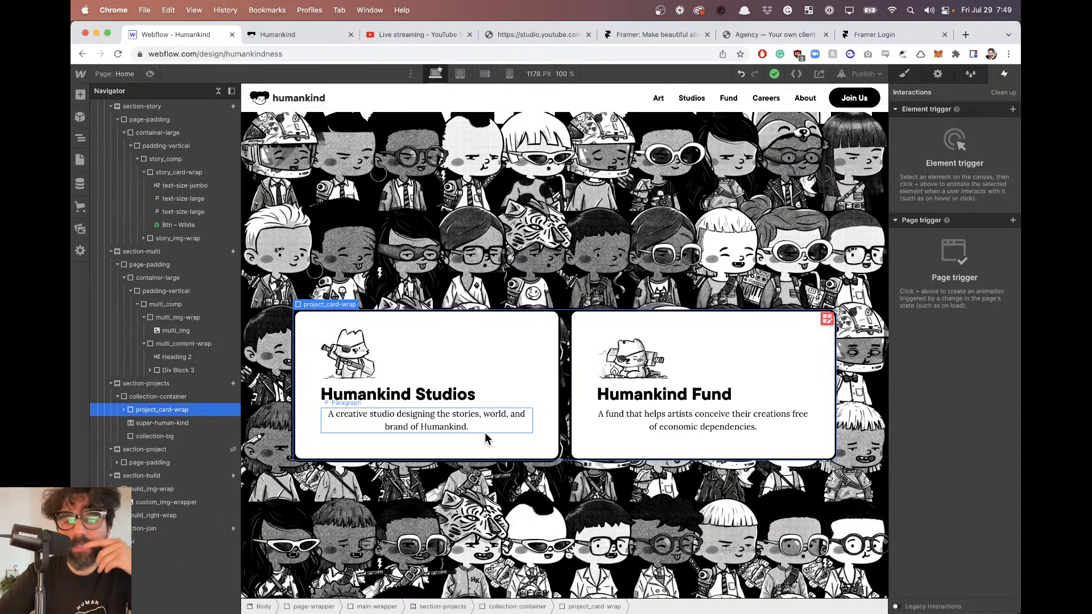
{"action": "left_click", "coordinate": [158, 424]}
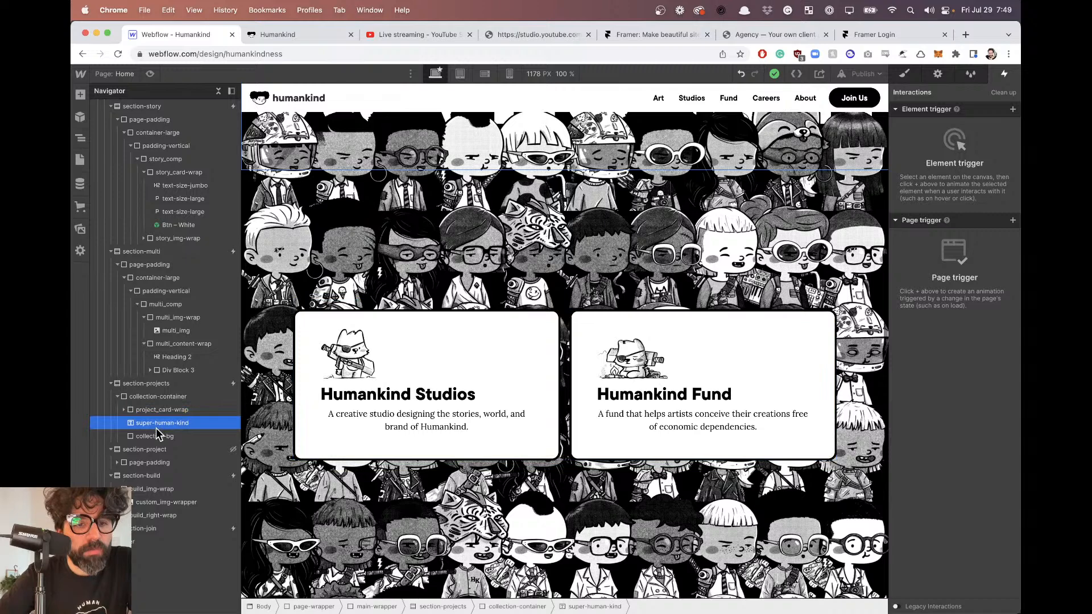
{"action": "scroll", "coordinate": [558, 399], "scroll_direction": "up", "scroll_amount": 4}
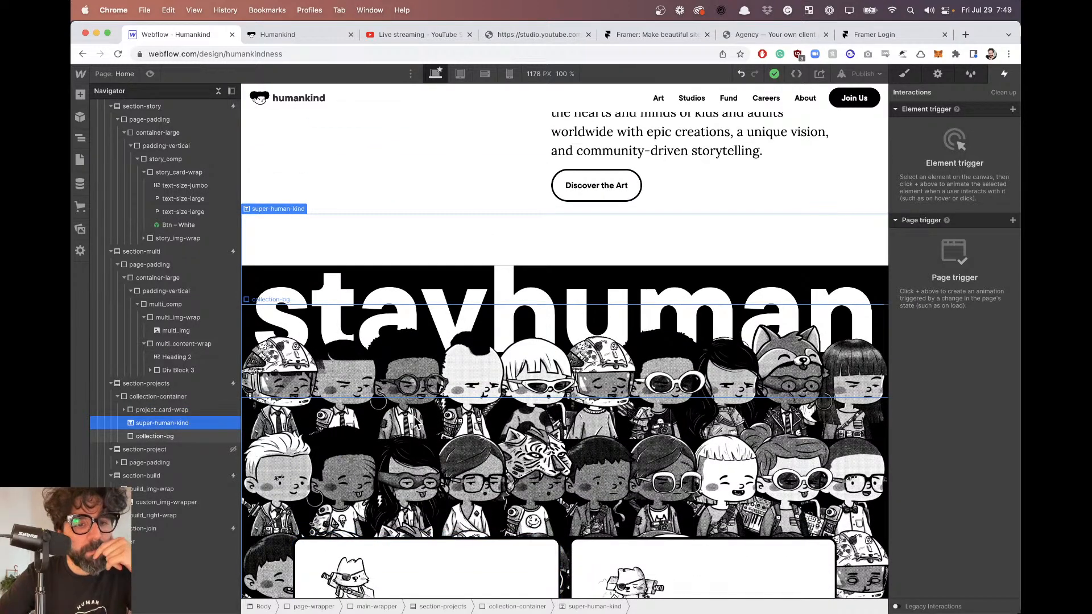
{"action": "key", "text": "Delete"}
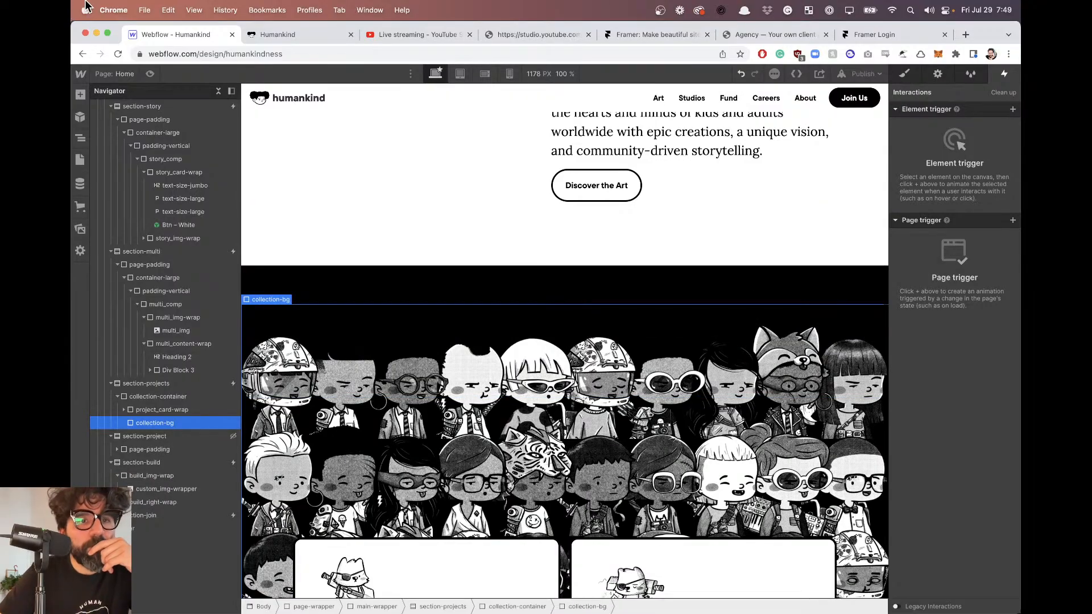
{"action": "left_click", "coordinate": [149, 73]}
{"action": "scroll", "coordinate": [219, 300], "scroll_direction": "down", "scroll_amount": 10}
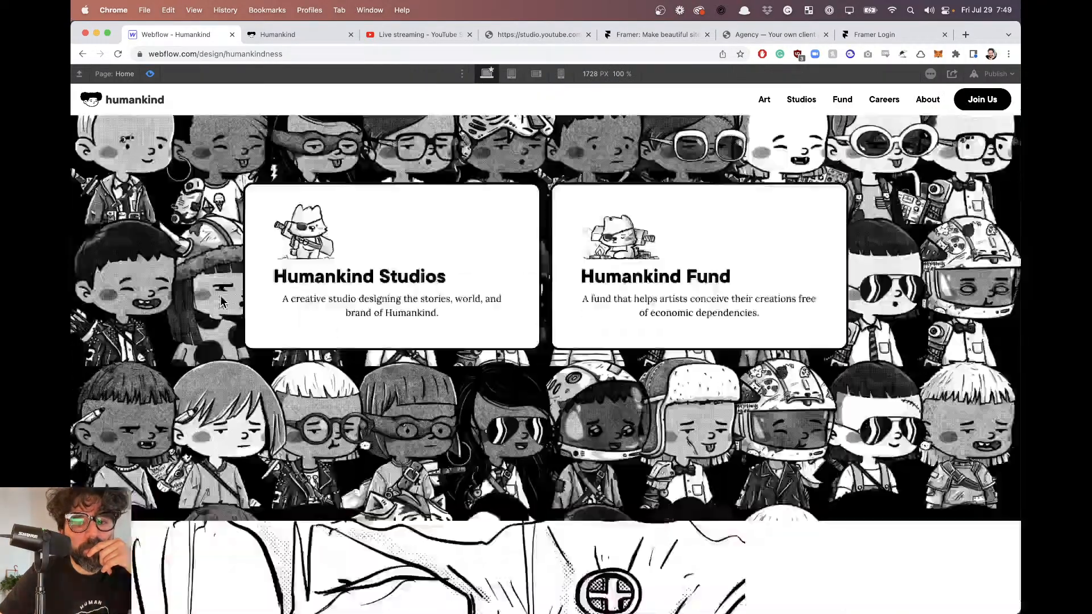
{"action": "scroll", "coordinate": [221, 300], "scroll_direction": "up", "scroll_amount": 10}
{"action": "scroll", "coordinate": [221, 301], "scroll_direction": "down", "scroll_amount": 5}
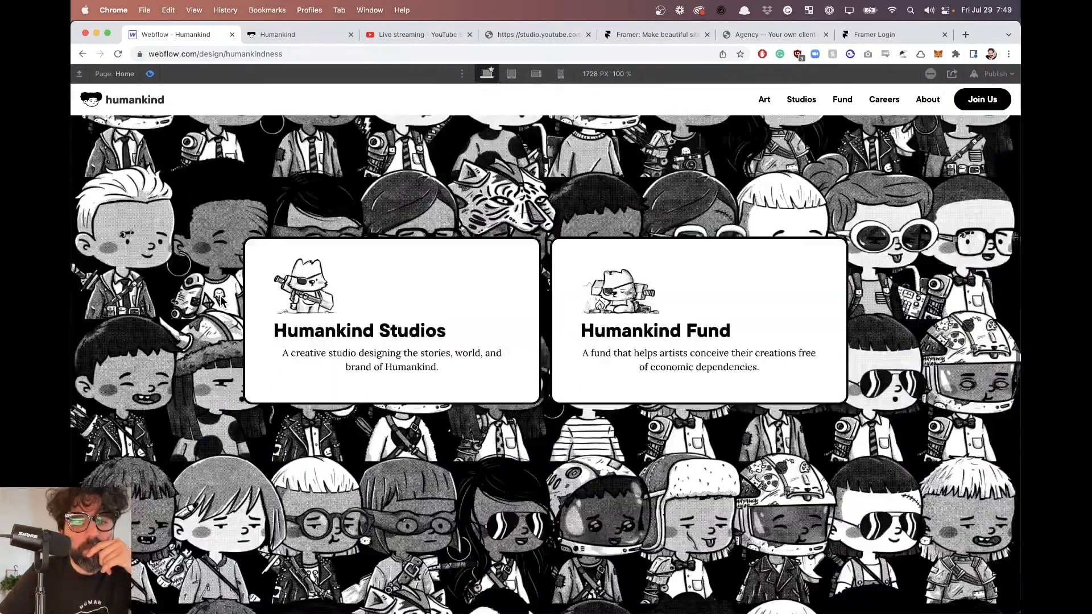
Leave the preview and undo the deletion of the super-human-kind heading.
{"action": "left_click", "coordinate": [149, 73]}
{"action": "scroll", "coordinate": [642, 389], "scroll_direction": "up", "scroll_amount": 5}
{"action": "key", "text": "ctrl+z"}
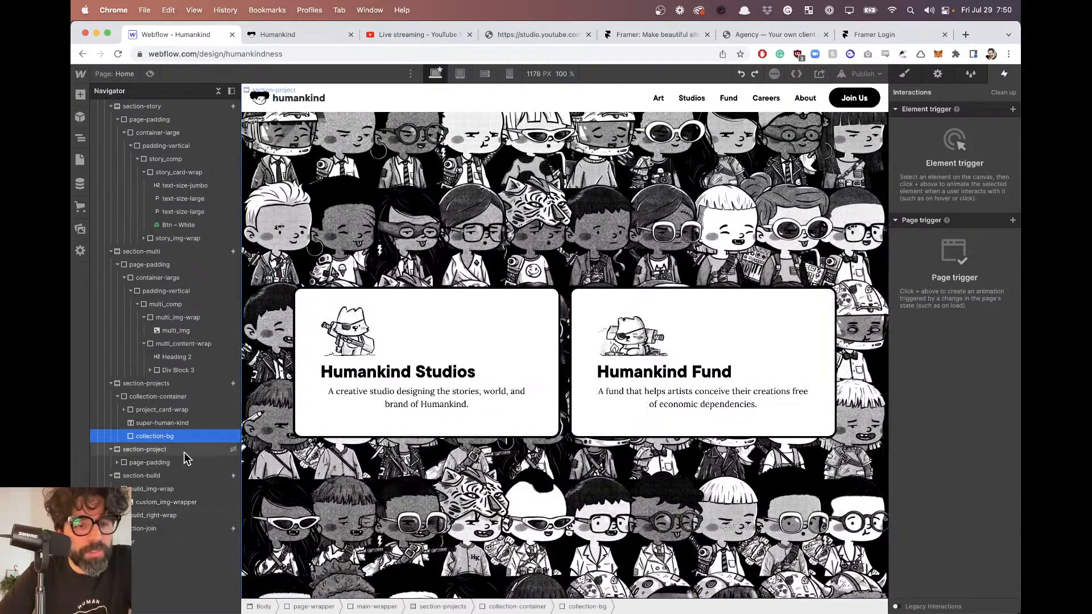
Select section-projects and open its New Scroll Animation for editing.
{"action": "left_click", "coordinate": [184, 410]}
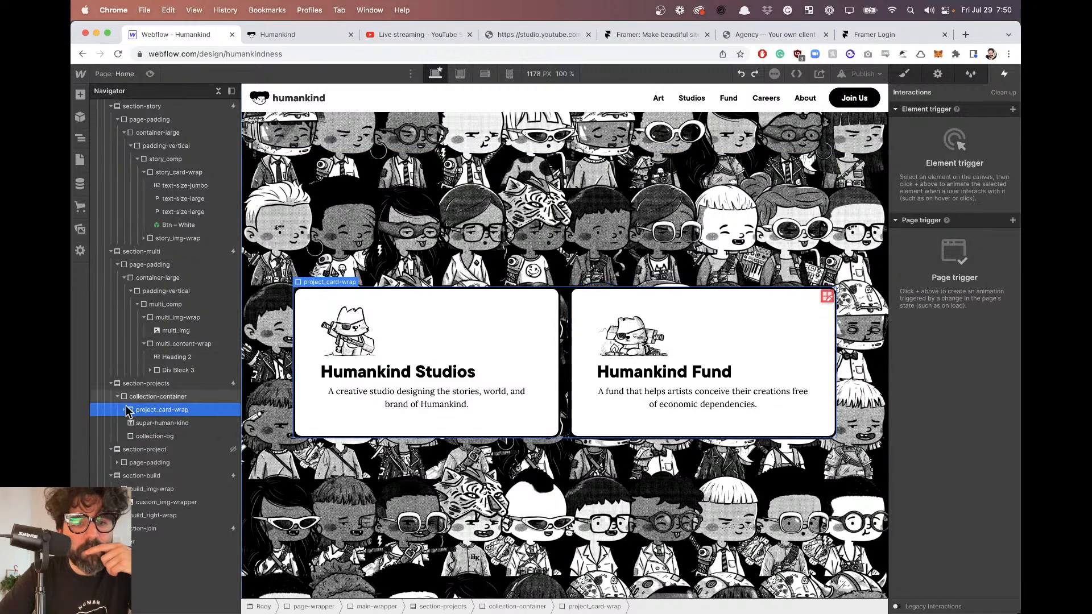
{"action": "left_click", "coordinate": [162, 397]}
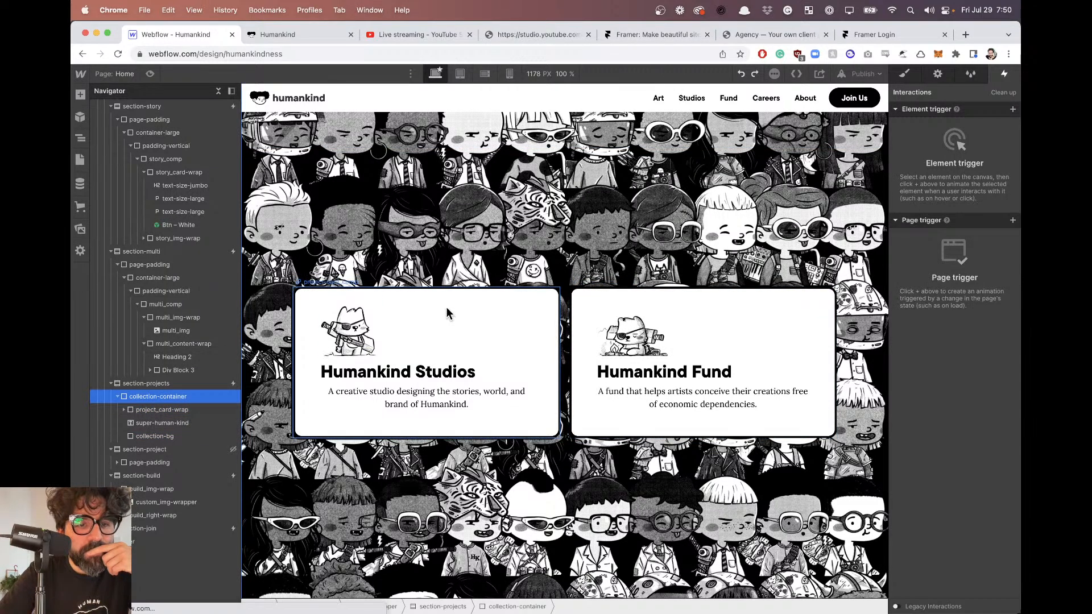
{"action": "left_click", "coordinate": [188, 437]}
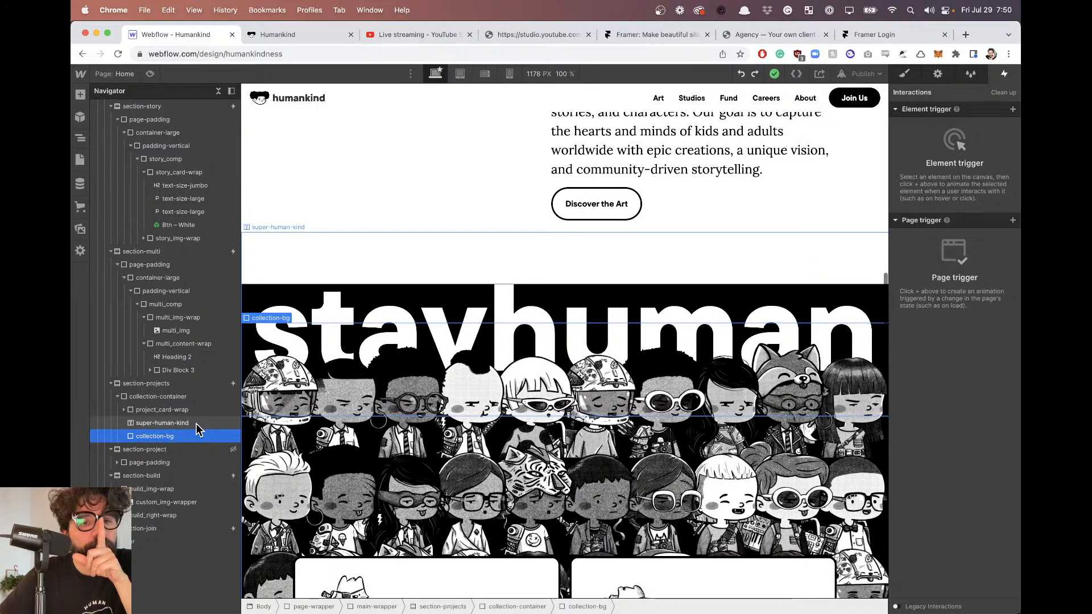
{"action": "left_click", "coordinate": [194, 396]}
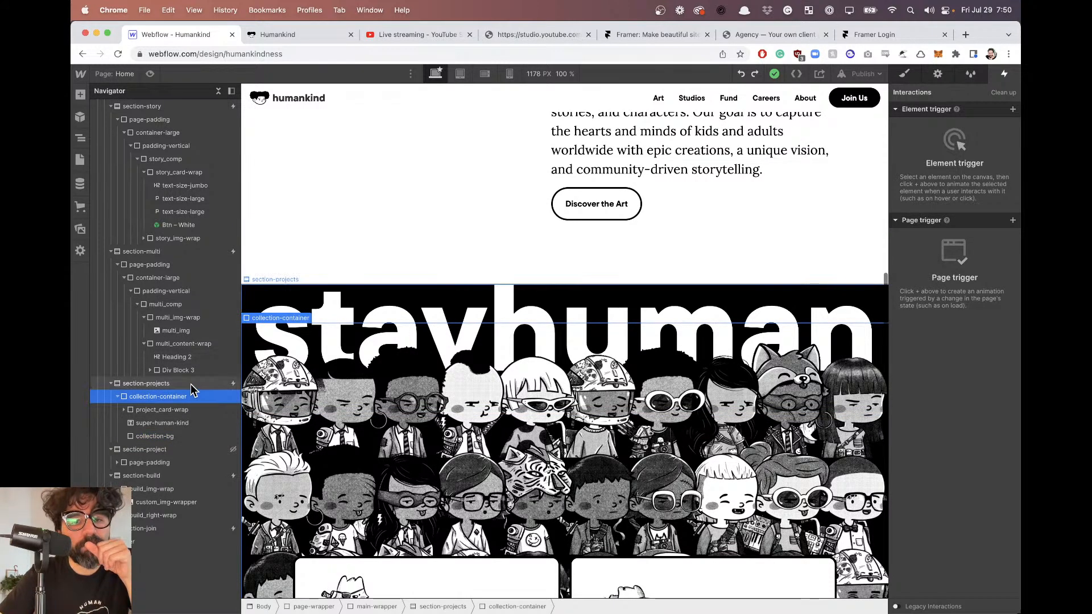
{"action": "left_click", "coordinate": [192, 385]}
{"action": "left_click", "coordinate": [980, 136]}
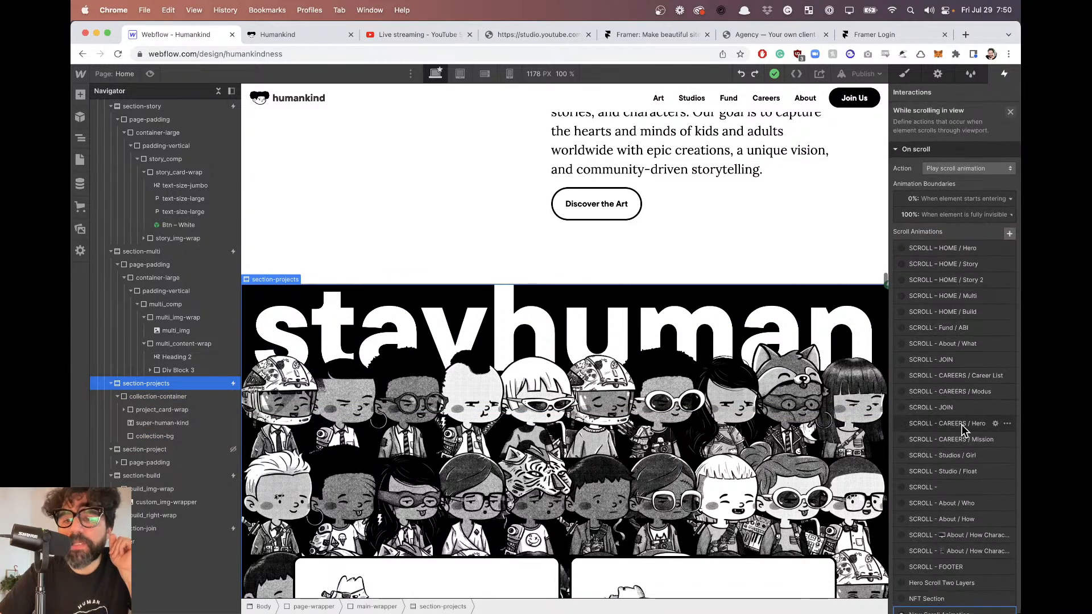
{"action": "scroll", "coordinate": [961, 424], "scroll_direction": "down", "scroll_amount": 5}
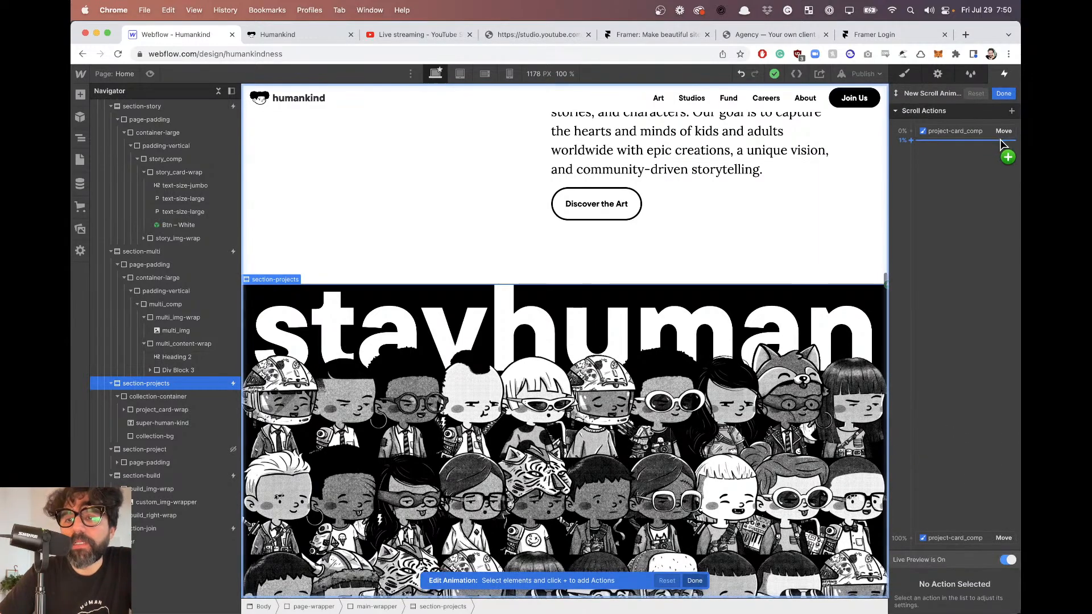
Delete the project-card_comp move actions at the 0% and 100% keyframes of New Scroll Animation.
{"action": "left_click", "coordinate": [973, 139]}
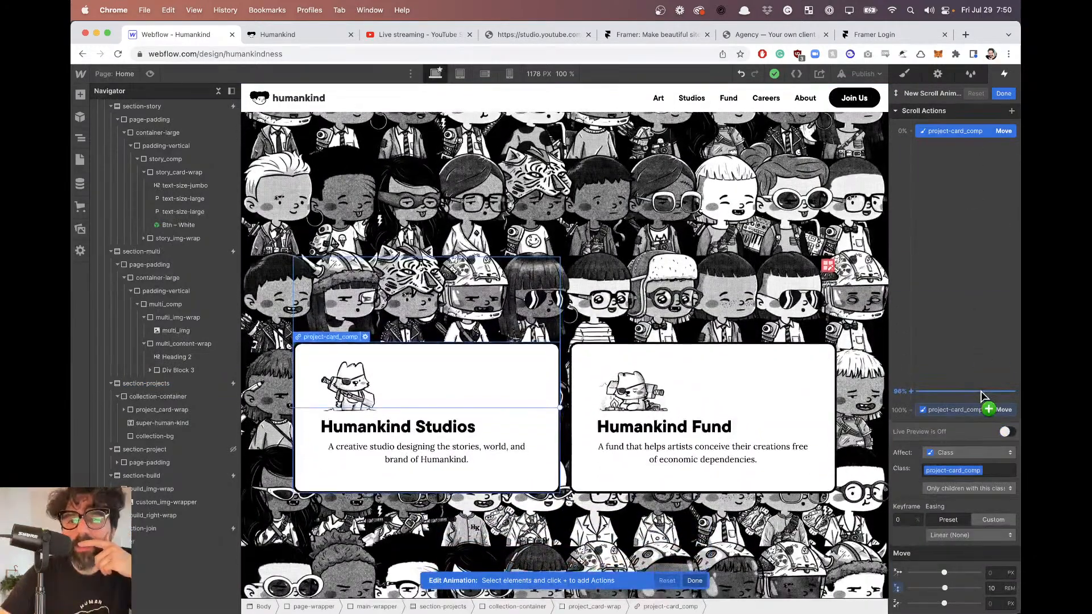
{"action": "left_click", "coordinate": [961, 411]}
{"action": "key", "text": "Delete"}
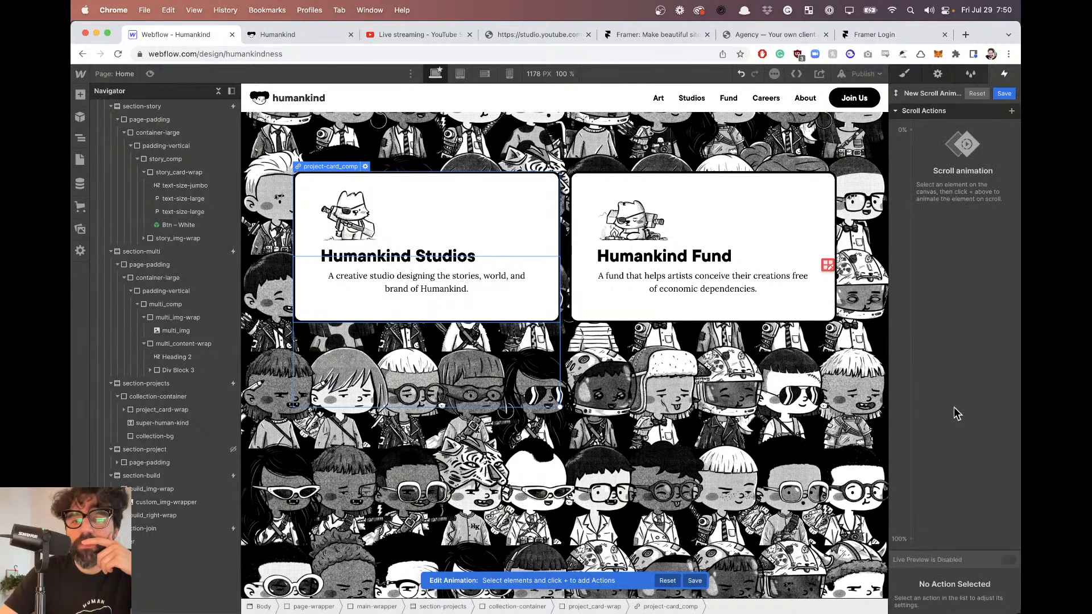
Select collection-bg and add a Move action for it to New Scroll Animation.
{"action": "scroll", "coordinate": [645, 374], "scroll_direction": "up", "scroll_amount": 4}
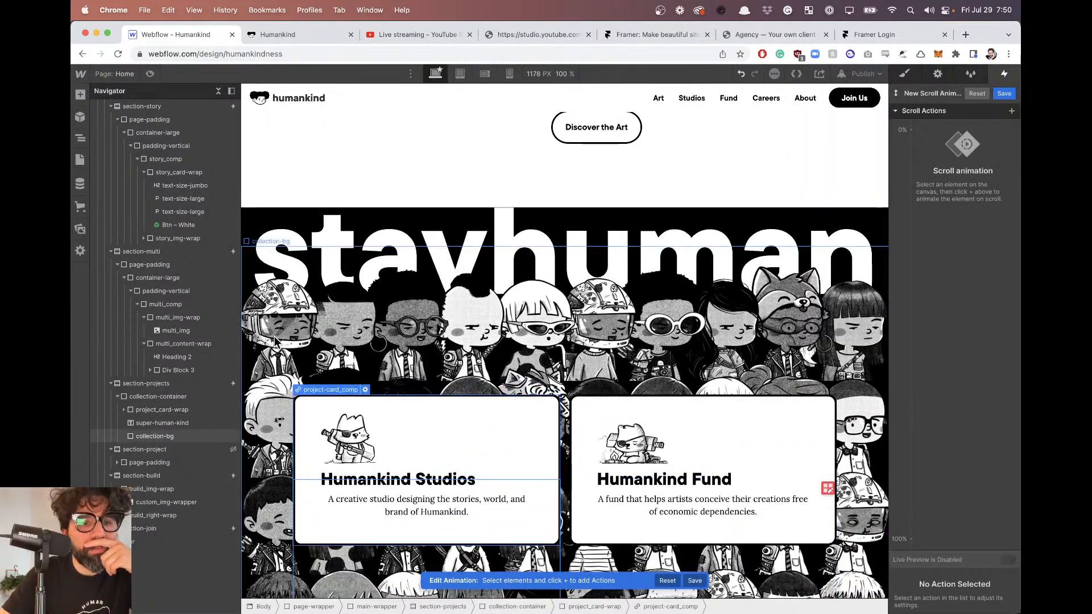
{"action": "left_click", "coordinate": [275, 340]}
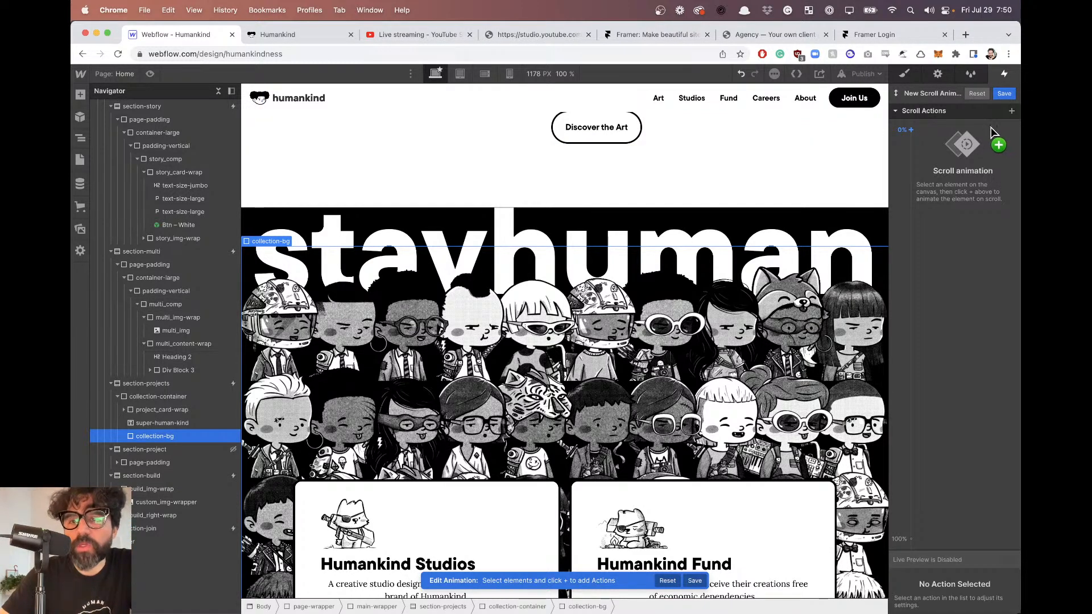
{"action": "left_click", "coordinate": [1011, 111]}
{"action": "left_click", "coordinate": [984, 163]}
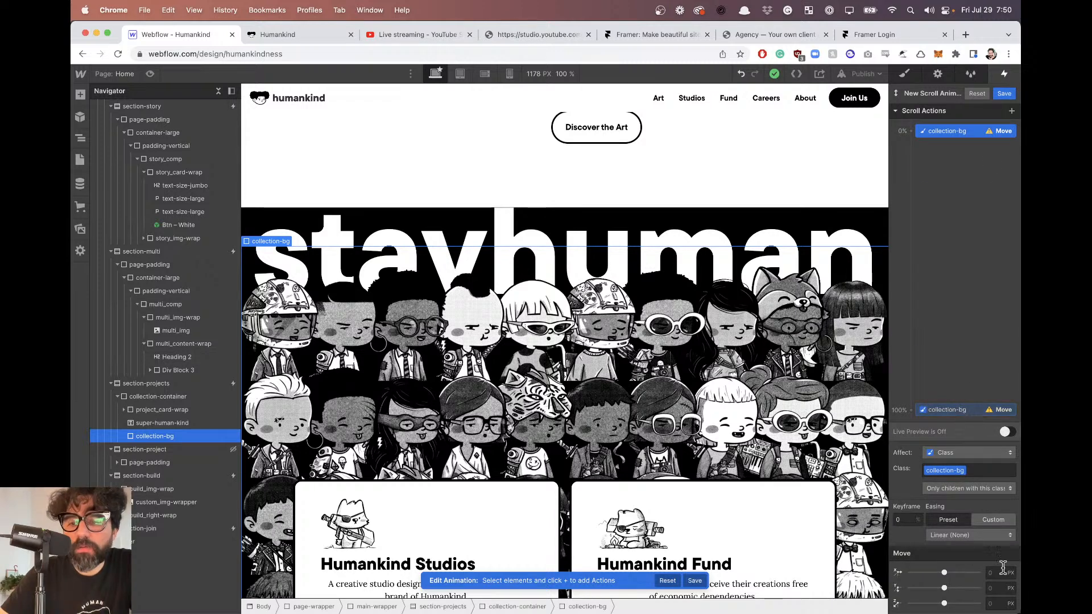
Set the vertical move of collection-bg at the 0% keyframe to 2 rem.
{"action": "left_click", "coordinate": [997, 585]}
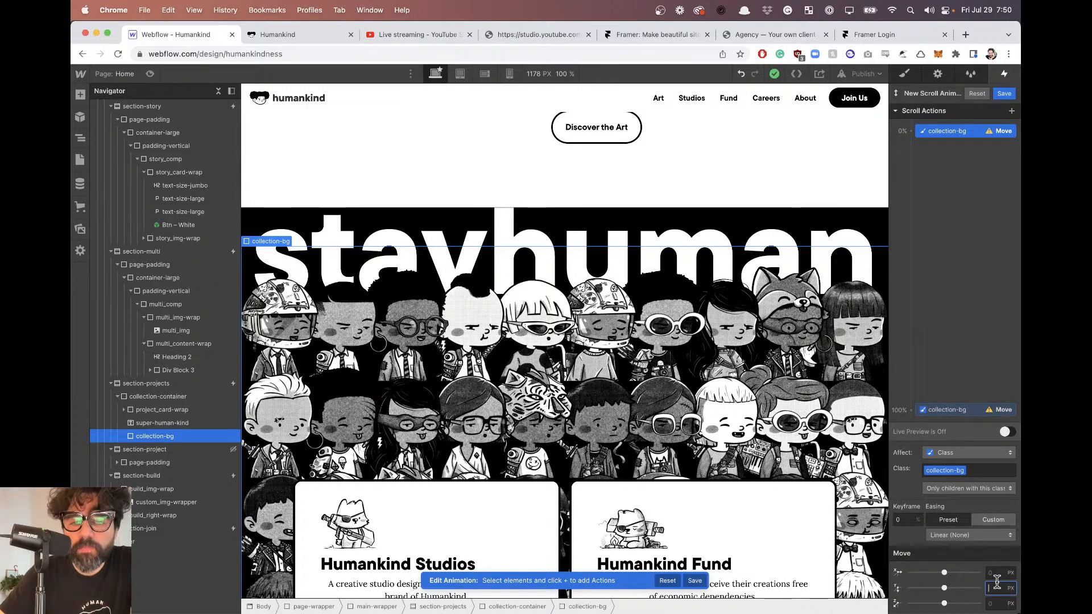
{"action": "type", "text": "10"}
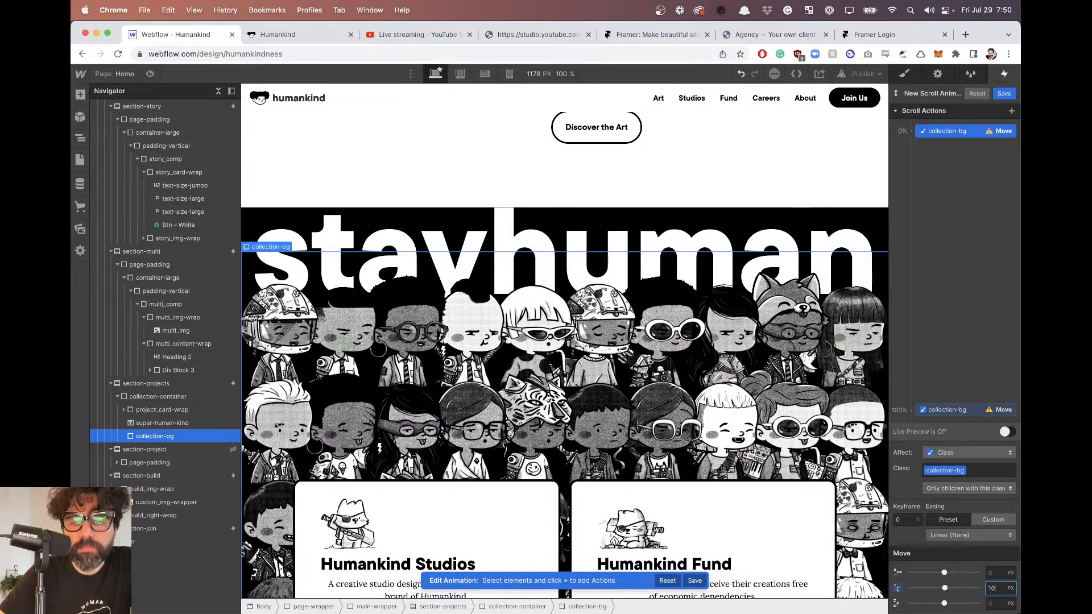
{"action": "key", "text": "shift+Up"}
{"action": "key", "text": "shift+Up"}
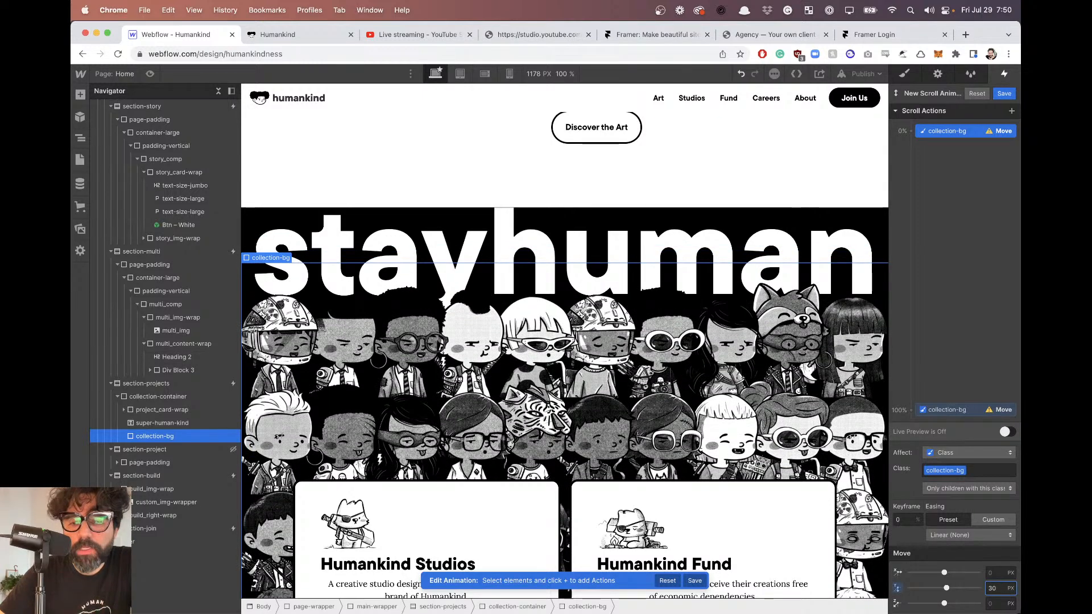
{"action": "type", "text": "rem"}
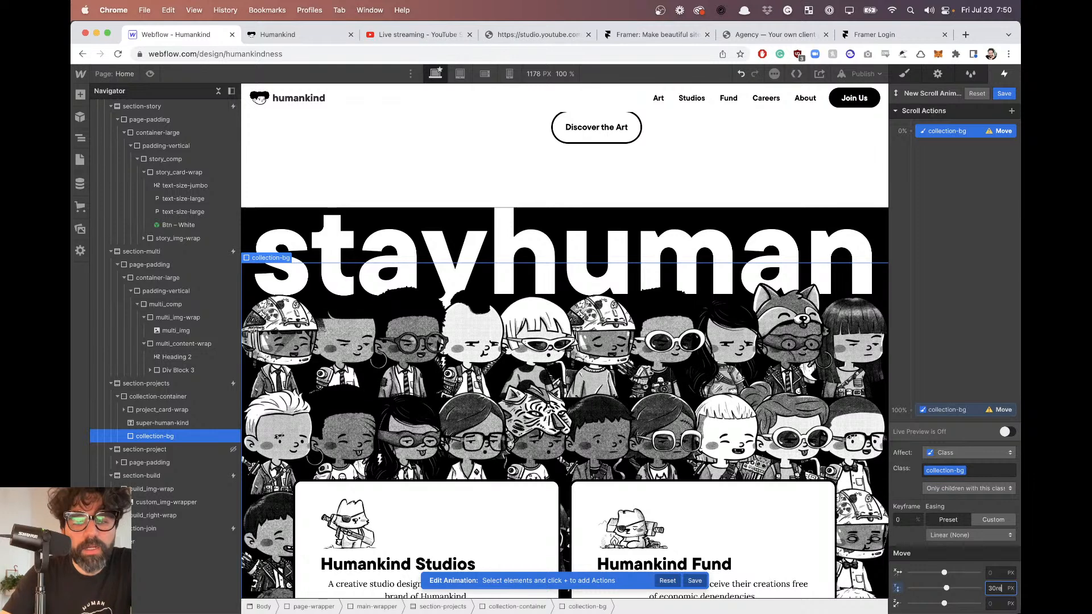
{"action": "key", "text": "Return"}
{"action": "key", "text": "BackSpace"}
{"action": "key", "text": "BackSpace"}
{"action": "type", "text": "2"}
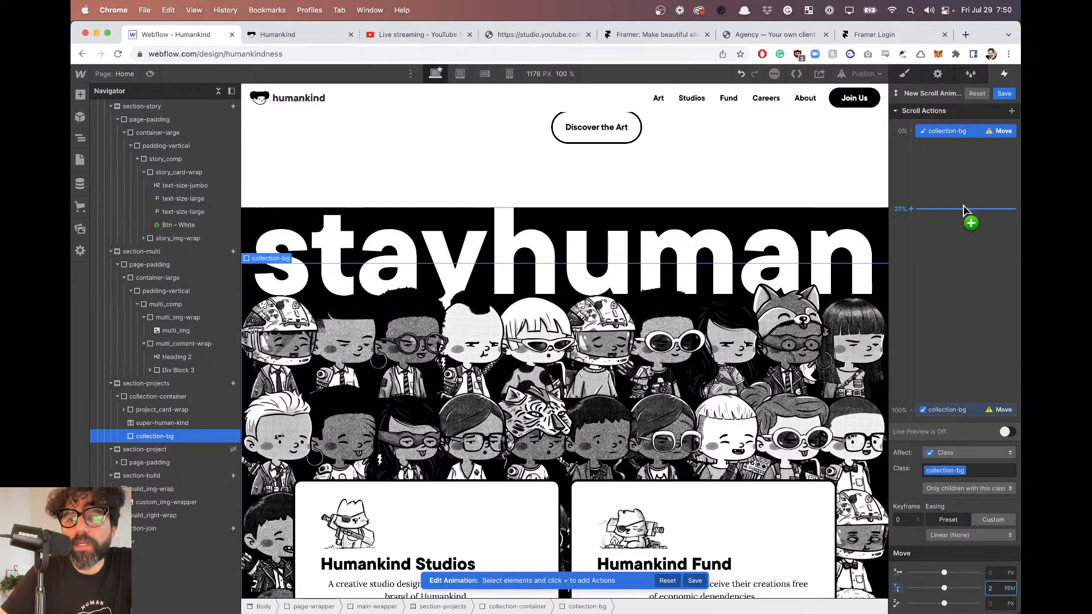
Set the vertical move of collection-bg at the 100% keyframe to -3 rem.
{"action": "left_click", "coordinate": [950, 412]}
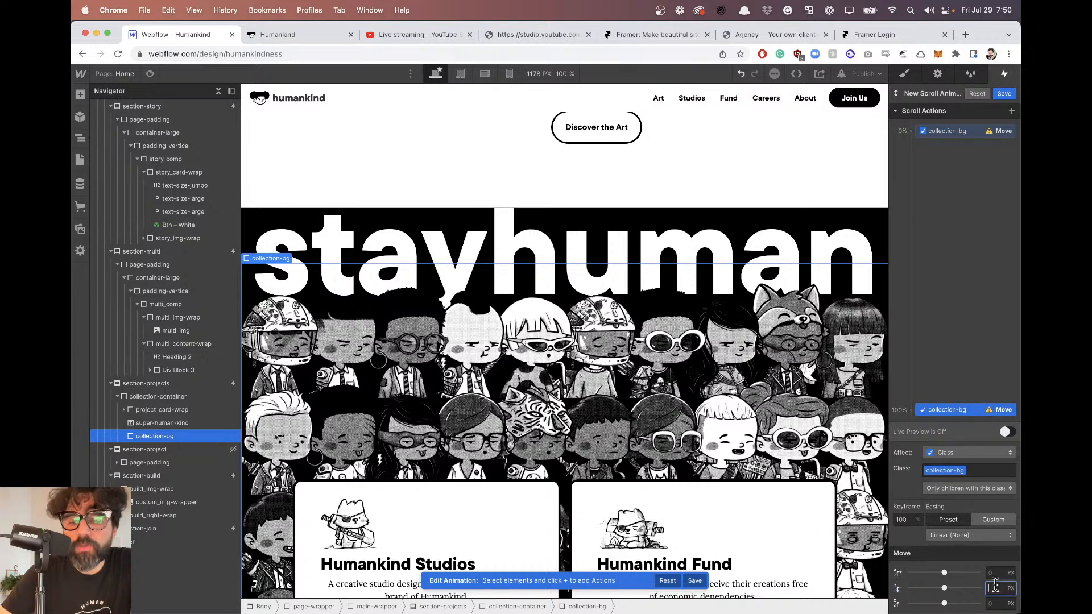
{"action": "type", "text": "-3rem"}
{"action": "key", "text": "Return"}
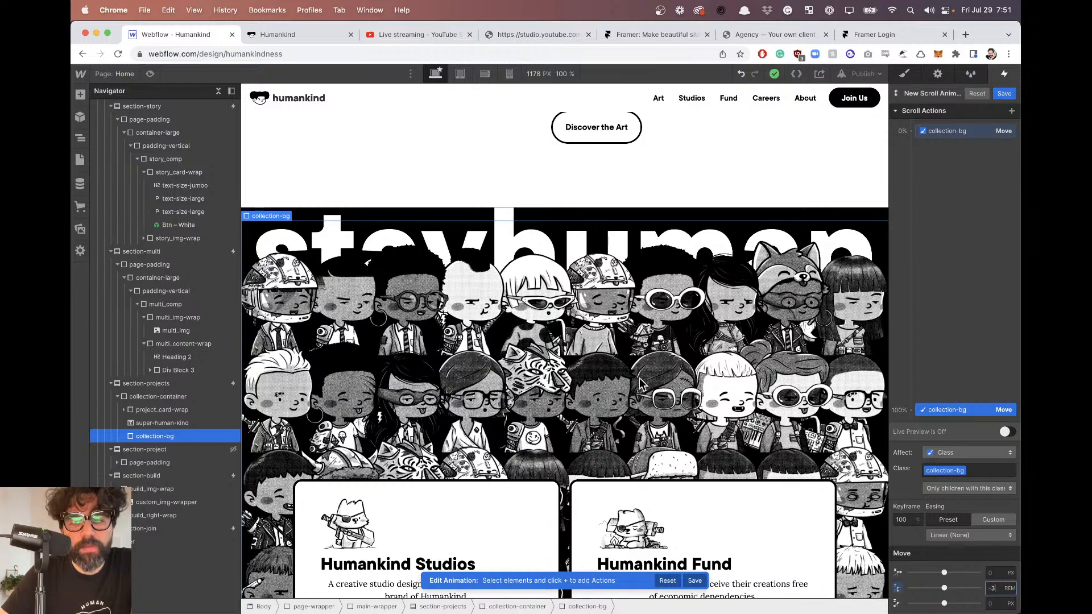
Preview the page and examine how the collection-bg background moves behind the project cards while scrolling through the projects section.
{"action": "left_click", "coordinate": [150, 74]}
{"action": "scroll", "coordinate": [268, 345], "scroll_direction": "down", "scroll_amount": 9}
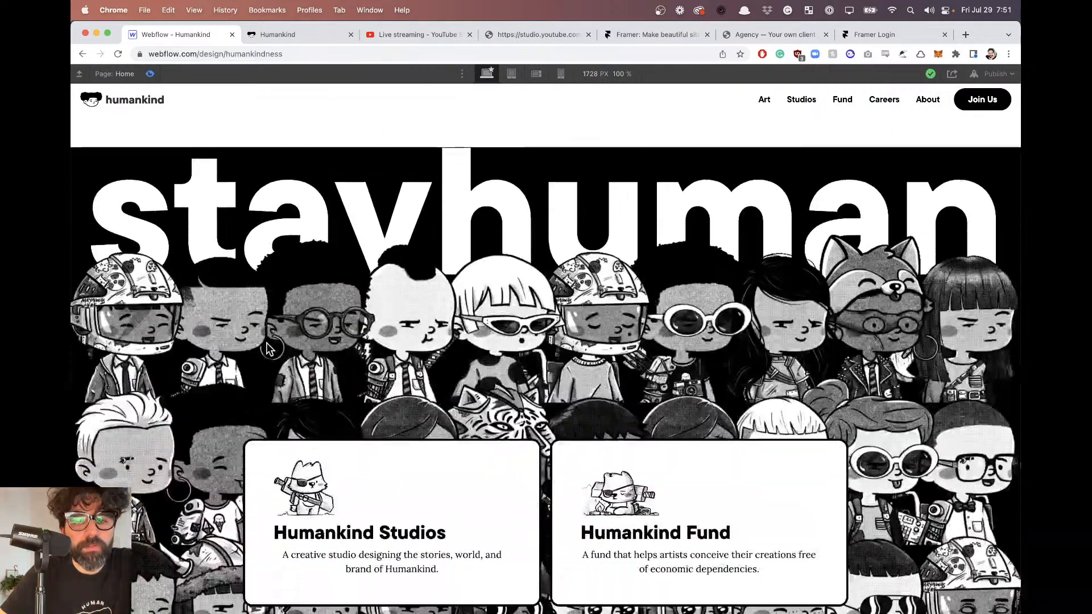
{"action": "scroll", "coordinate": [267, 345], "scroll_direction": "up", "scroll_amount": 4}
{"action": "scroll", "coordinate": [266, 342], "scroll_direction": "down", "scroll_amount": 10}
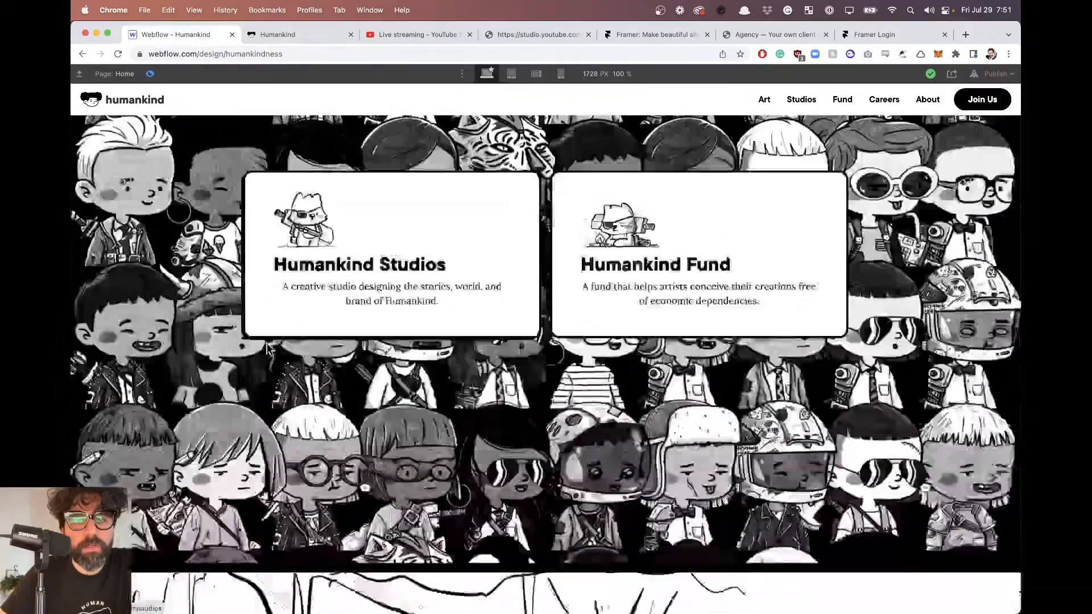
{"action": "scroll", "coordinate": [266, 343], "scroll_direction": "up", "scroll_amount": 4}
{"action": "scroll", "coordinate": [267, 343], "scroll_direction": "down", "scroll_amount": 4}
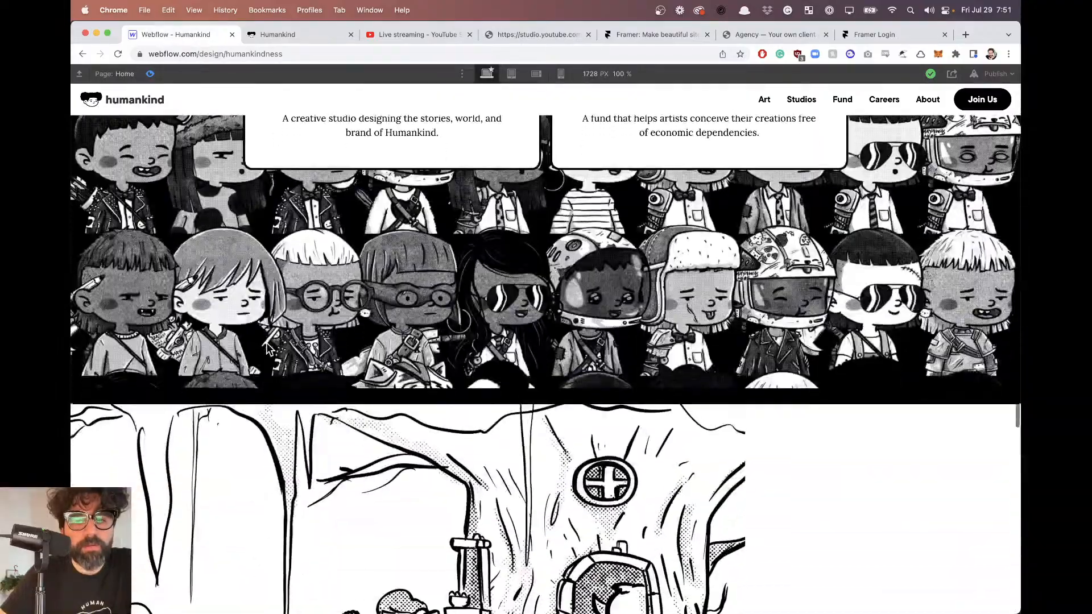
{"action": "scroll", "coordinate": [363, 398], "scroll_direction": "down", "scroll_amount": 2}
{"action": "scroll", "coordinate": [363, 398], "scroll_direction": "up", "scroll_amount": 5}
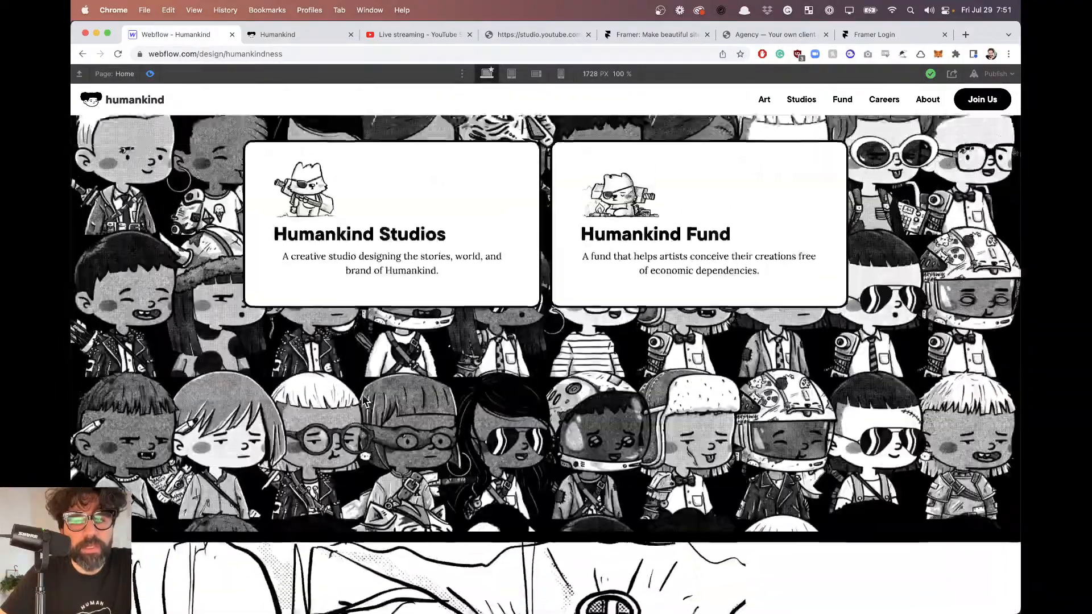
{"action": "left_click", "coordinate": [149, 74]}
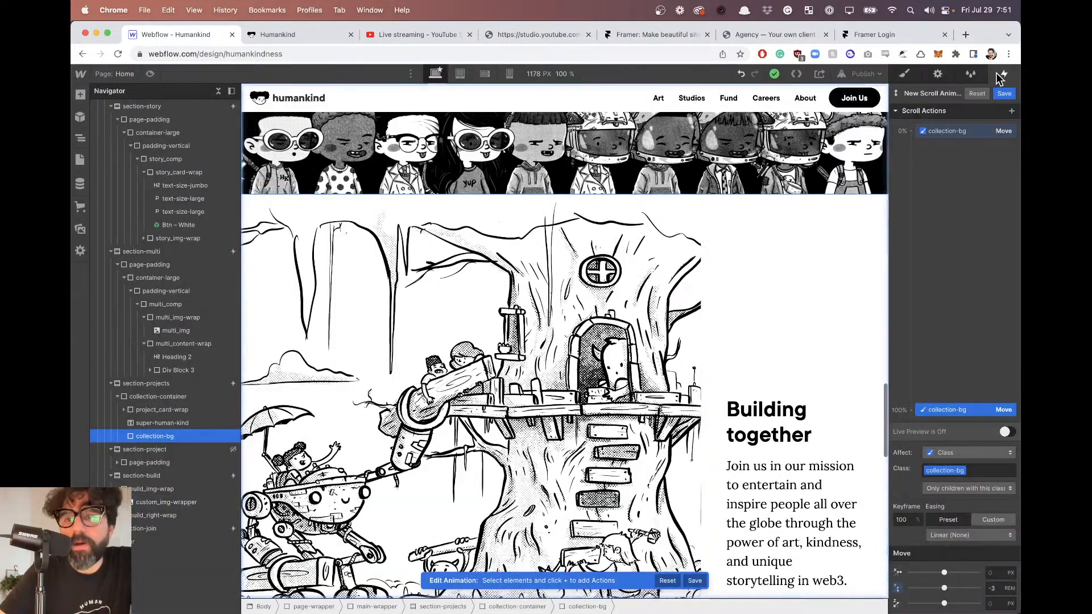
Examine the overflow and position styles of section-projects and the layout, size and position styles of collection-bg.
{"action": "left_click", "coordinate": [905, 75]}
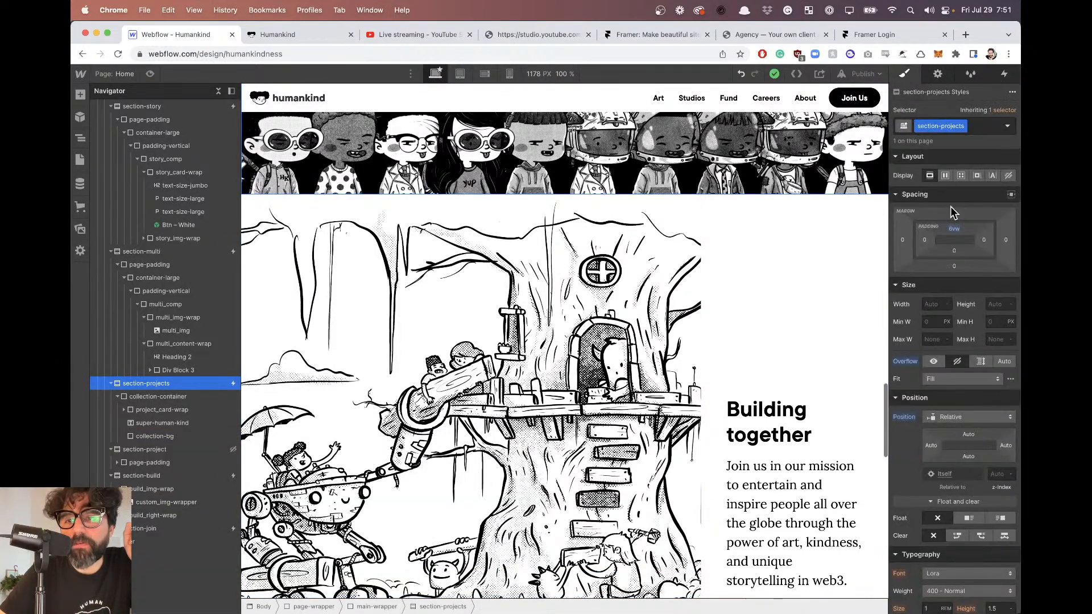
{"action": "scroll", "coordinate": [954, 212], "scroll_direction": "down", "scroll_amount": 6}
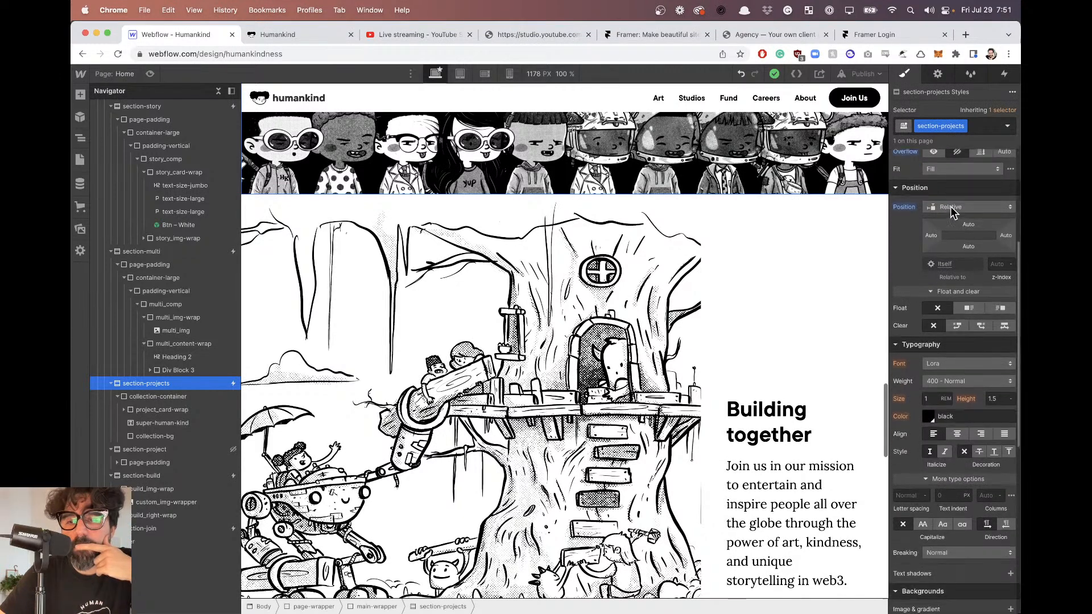
{"action": "scroll", "coordinate": [954, 212], "scroll_direction": "up", "scroll_amount": 4}
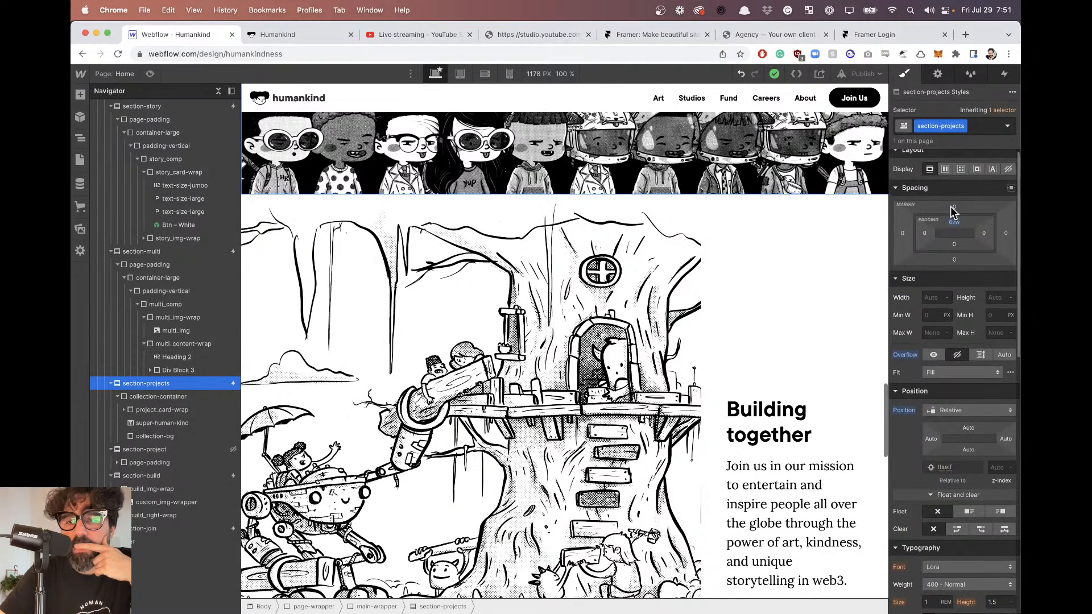
{"action": "left_click", "coordinate": [911, 356]}
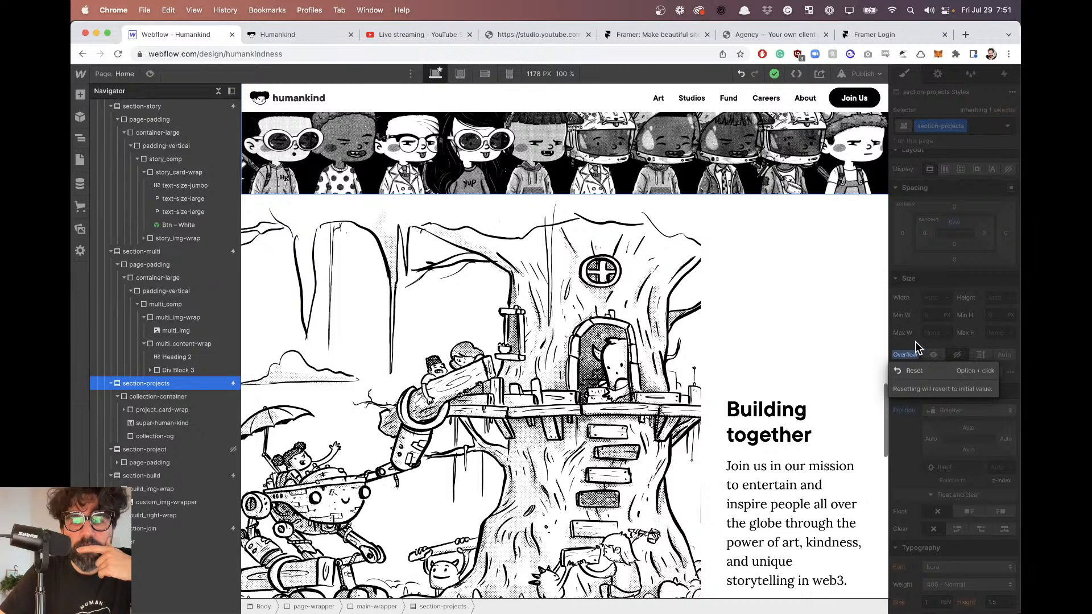
{"action": "left_click", "coordinate": [916, 345]}
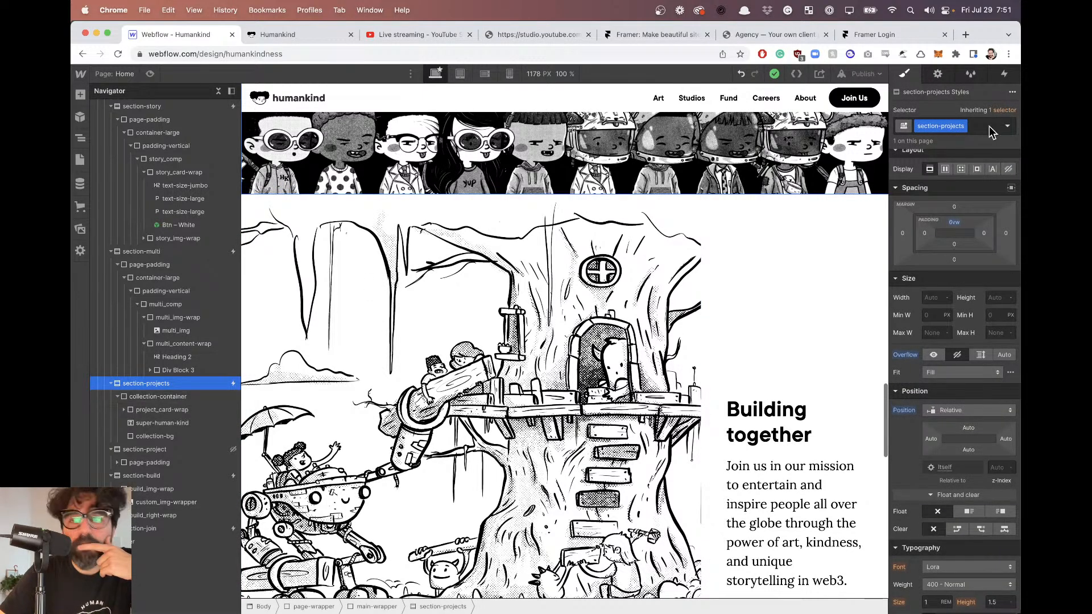
{"action": "left_click", "coordinate": [193, 439]}
{"action": "scroll", "coordinate": [943, 362], "scroll_direction": "down", "scroll_amount": 3}
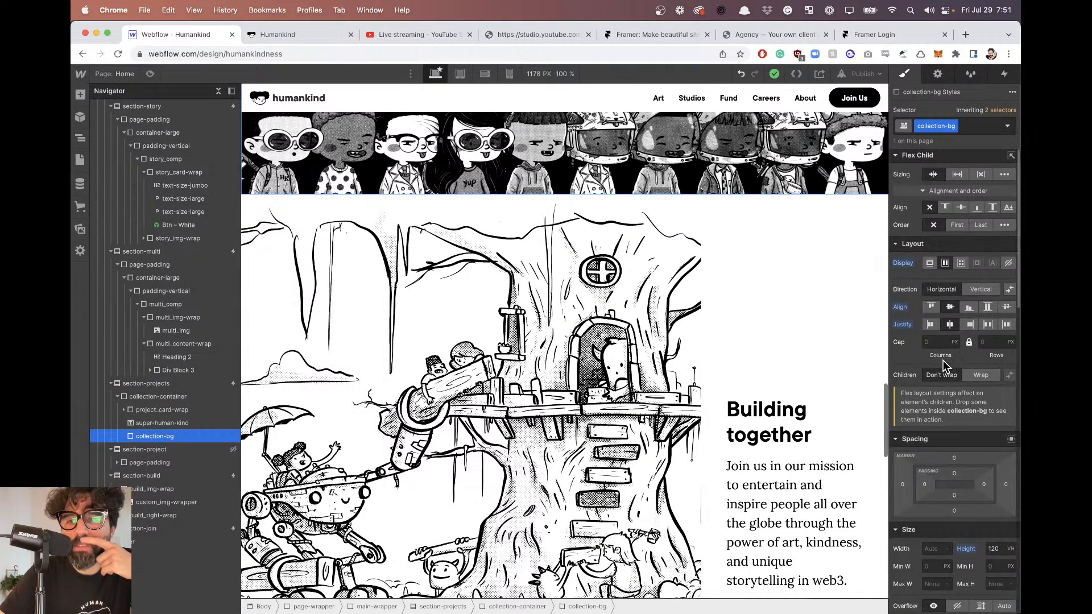
{"action": "scroll", "coordinate": [943, 361], "scroll_direction": "down", "scroll_amount": 3}
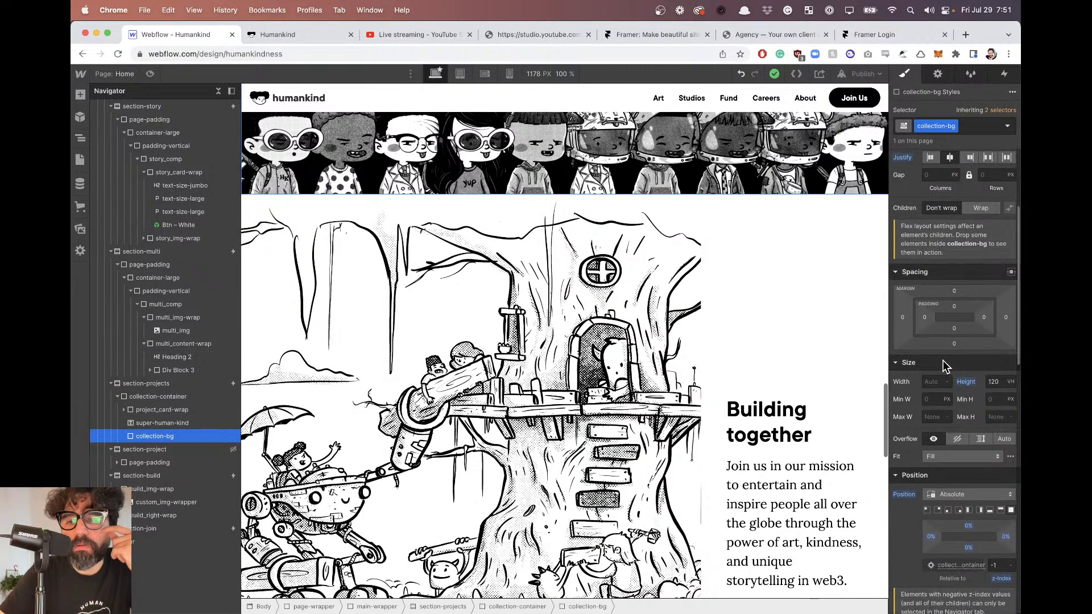
{"action": "scroll", "coordinate": [943, 361], "scroll_direction": "up", "scroll_amount": 5}
{"action": "scroll", "coordinate": [943, 360], "scroll_direction": "down", "scroll_amount": 3}
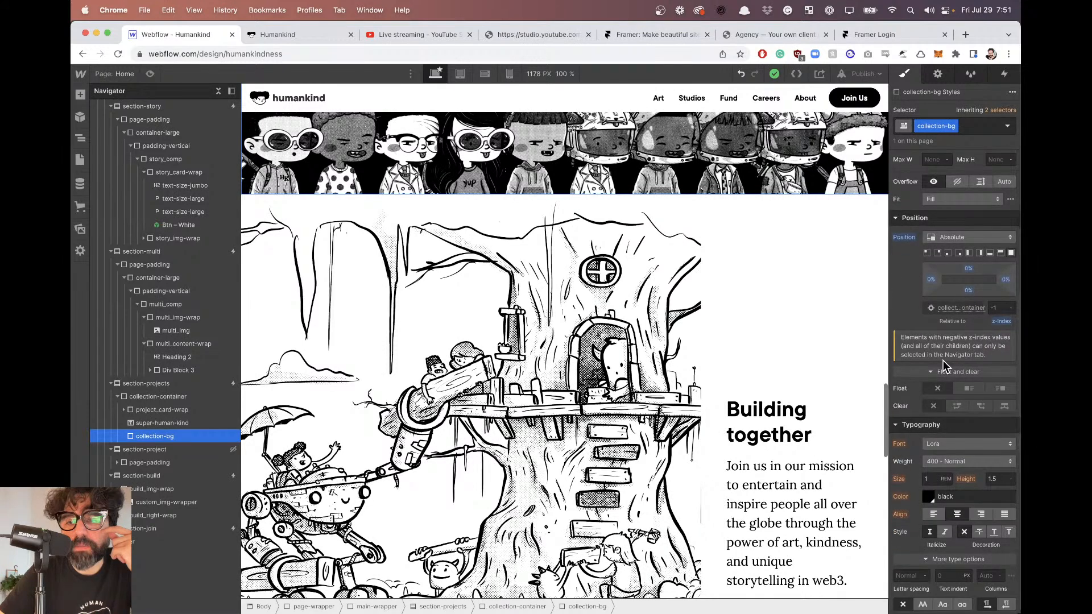
{"action": "scroll", "coordinate": [943, 360], "scroll_direction": "up", "scroll_amount": 3}
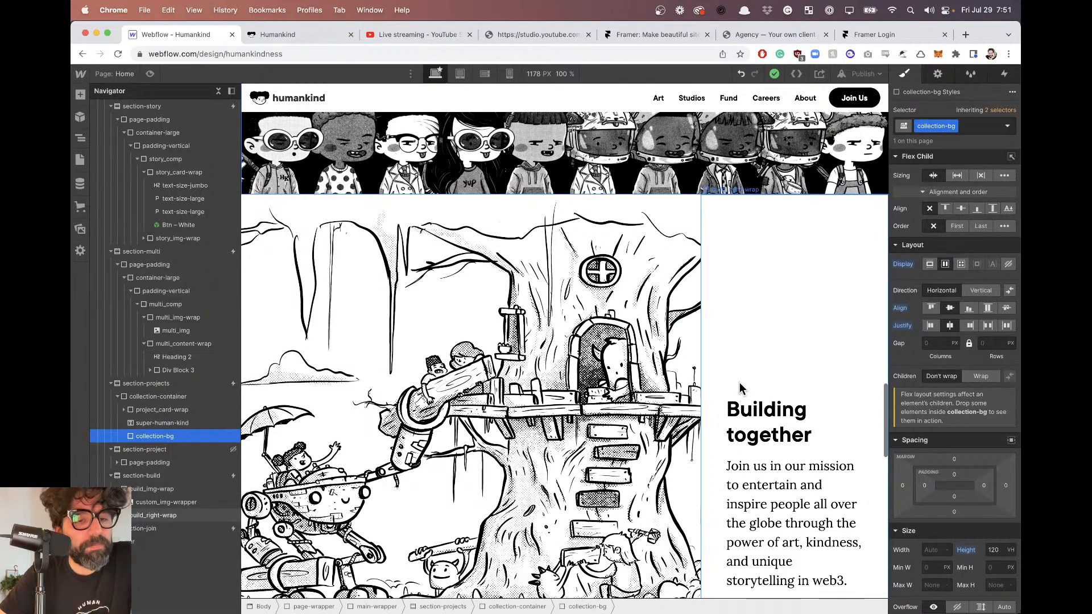
Check the top and bottom edges of the projects section's background on the canvas and in a page preview.
{"action": "scroll", "coordinate": [596, 355], "scroll_direction": "down", "scroll_amount": 8}
{"action": "scroll", "coordinate": [596, 355], "scroll_direction": "up", "scroll_amount": 13}
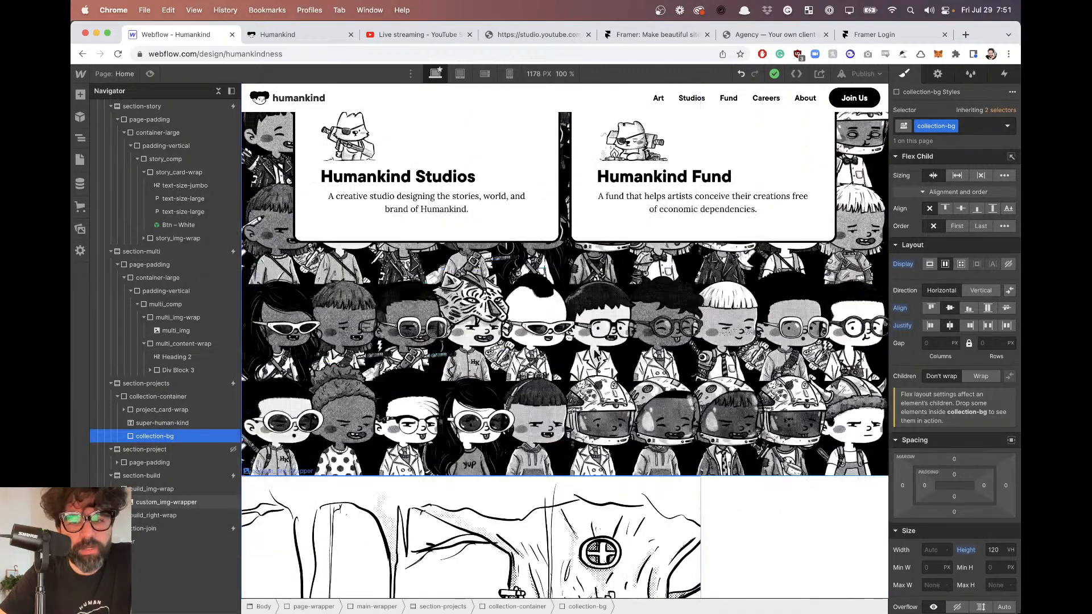
{"action": "scroll", "coordinate": [595, 354], "scroll_direction": "up", "scroll_amount": 7}
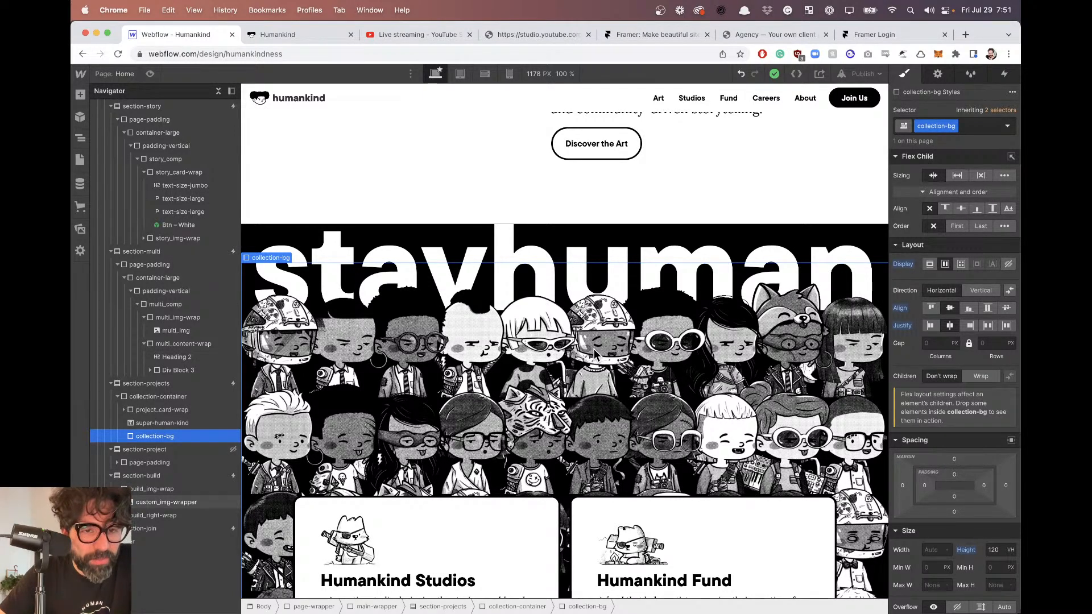
{"action": "scroll", "coordinate": [595, 354], "scroll_direction": "down", "scroll_amount": 4}
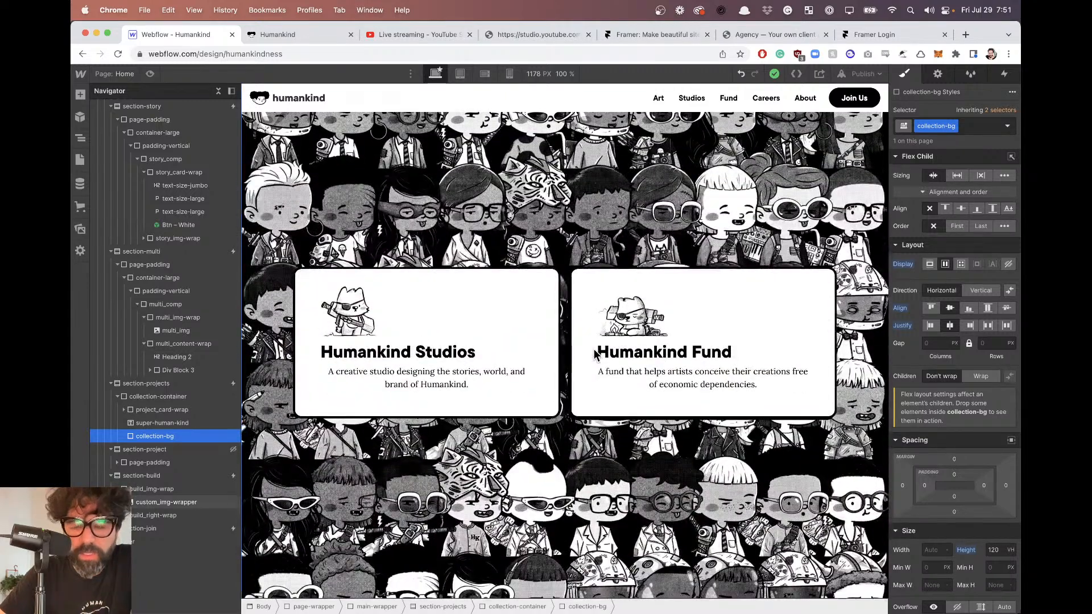
{"action": "scroll", "coordinate": [596, 355], "scroll_direction": "up", "scroll_amount": 1}
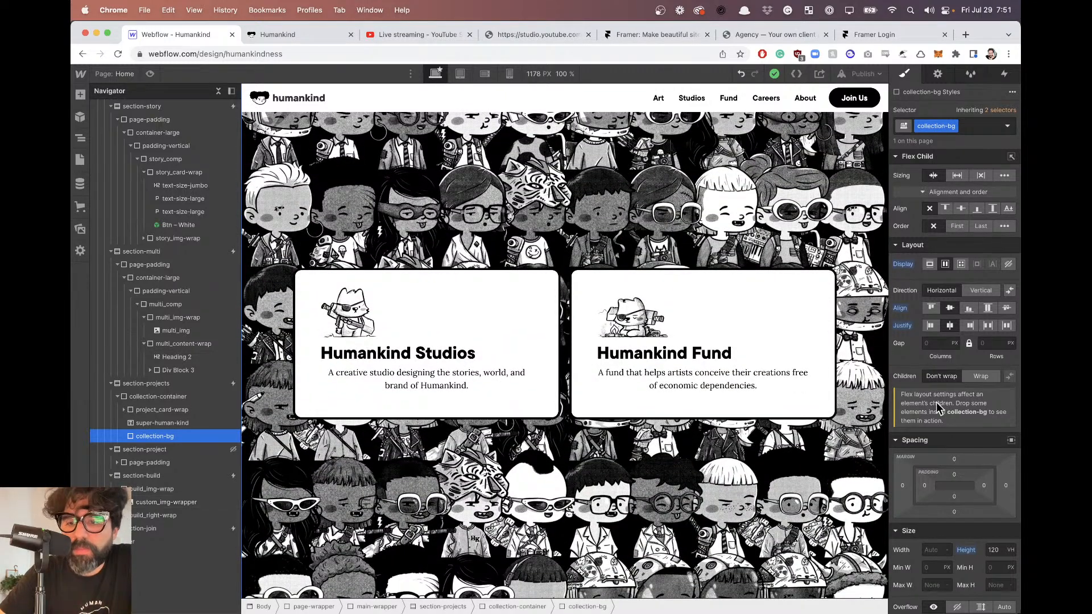
{"action": "left_click", "coordinate": [151, 72]}
{"action": "scroll", "coordinate": [515, 341], "scroll_direction": "down", "scroll_amount": 10}
{"action": "scroll", "coordinate": [514, 341], "scroll_direction": "down", "scroll_amount": 1}
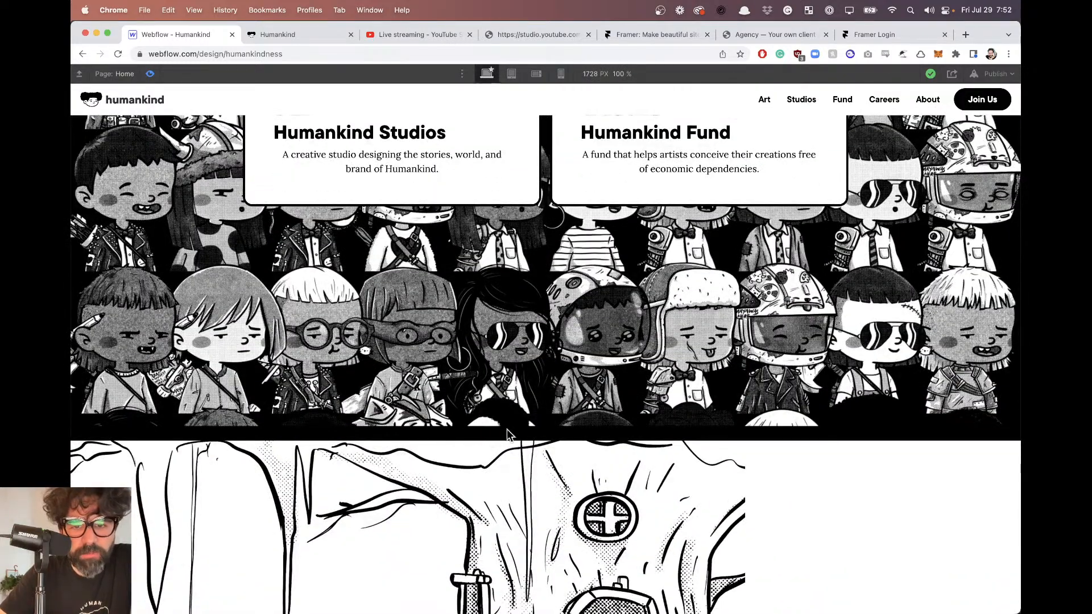
{"action": "left_click", "coordinate": [151, 72]}
{"action": "scroll", "coordinate": [414, 381], "scroll_direction": "up", "scroll_amount": 5}
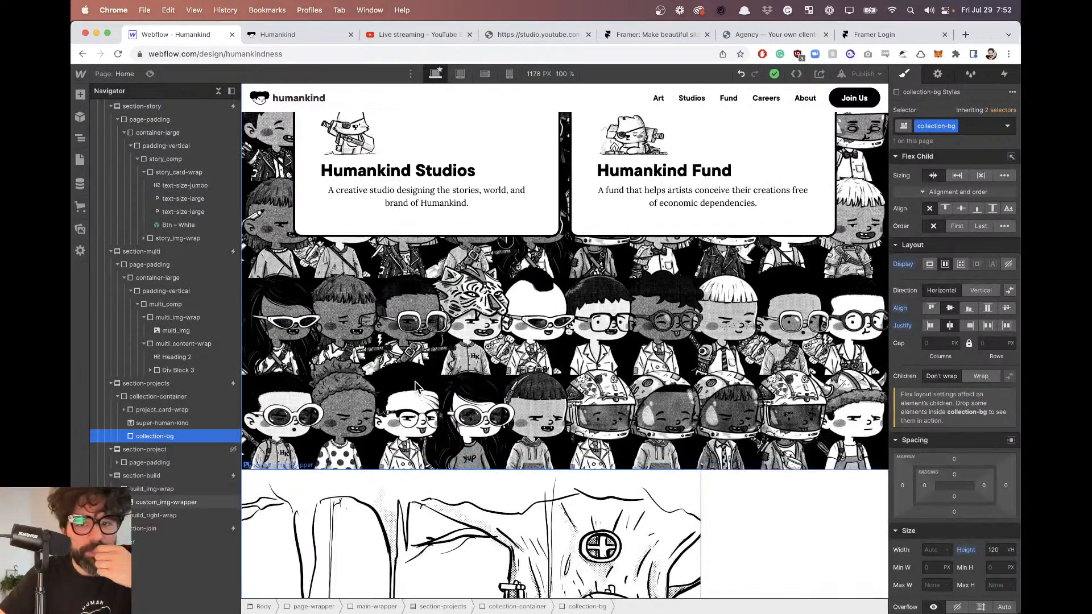
{"action": "scroll", "coordinate": [414, 387], "scroll_direction": "up", "scroll_amount": 3}
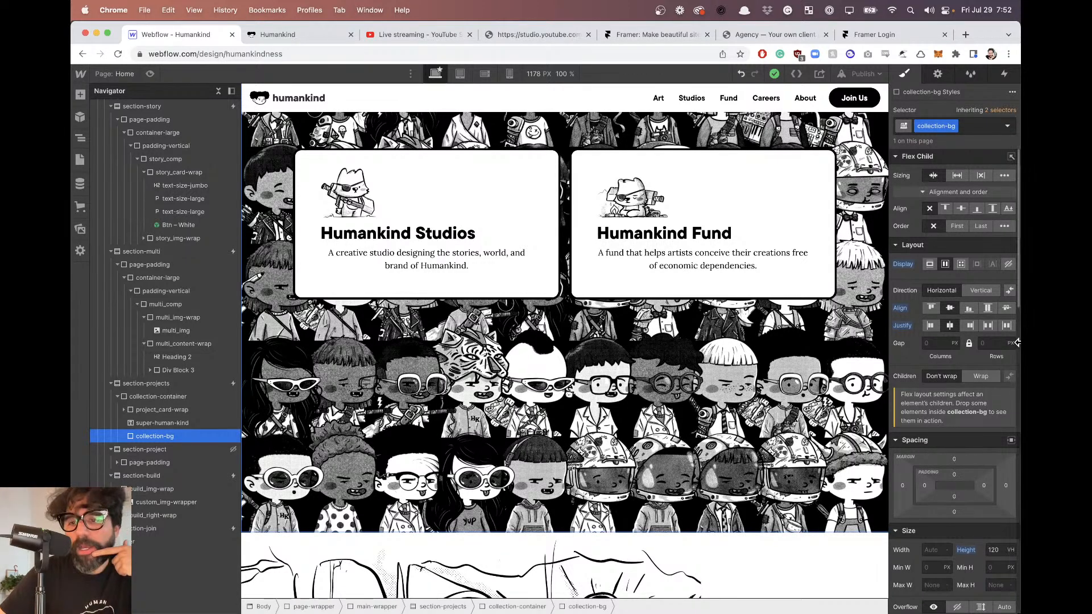
Compare the overflow, position and size styles of section-projects and collection-bg again.
{"action": "scroll", "coordinate": [1002, 349], "scroll_direction": "down", "scroll_amount": 5}
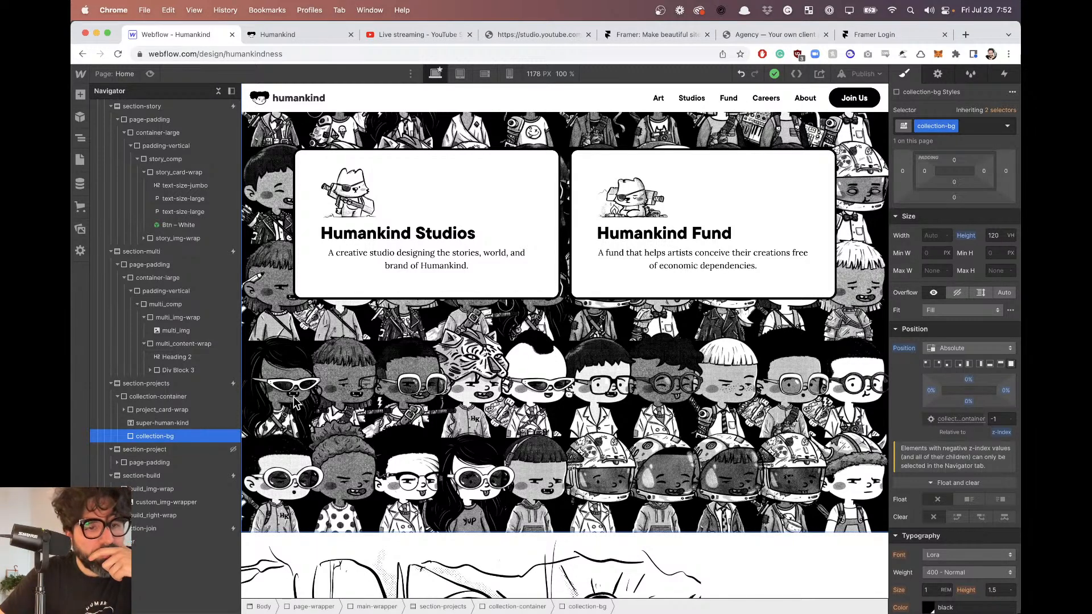
{"action": "left_click", "coordinate": [170, 384]}
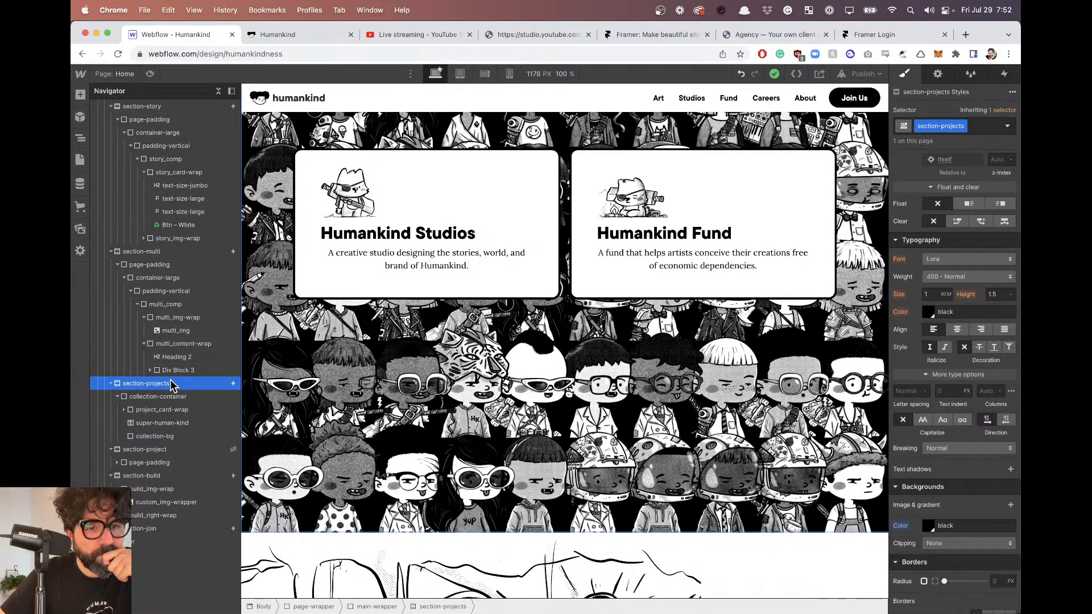
{"action": "scroll", "coordinate": [959, 360], "scroll_direction": "up", "scroll_amount": 5}
{"action": "left_click", "coordinate": [956, 361]}
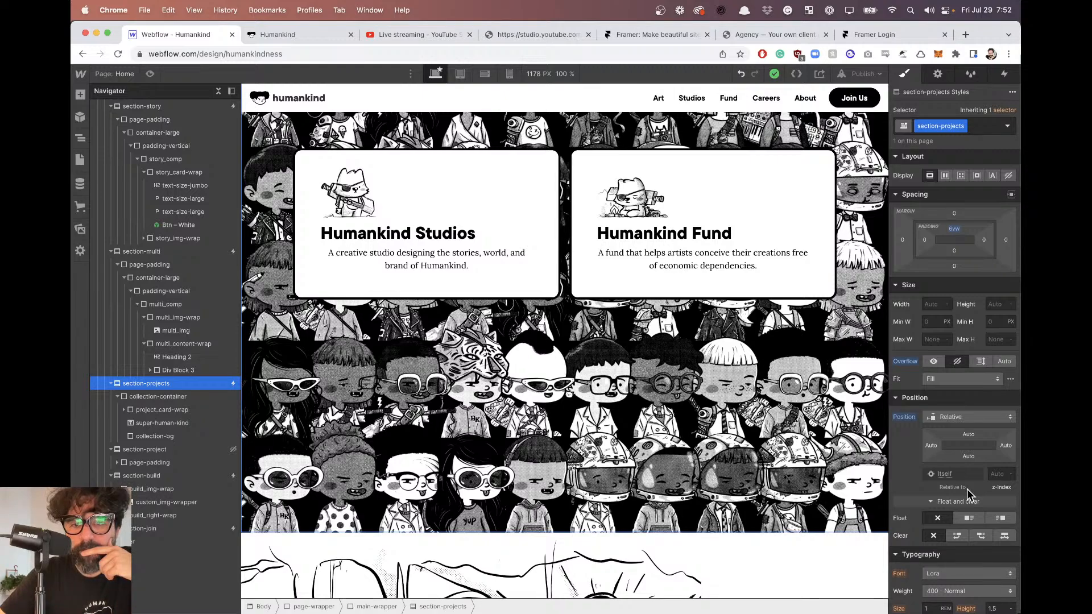
{"action": "scroll", "coordinate": [722, 435], "scroll_direction": "down", "scroll_amount": 3}
{"action": "scroll", "coordinate": [722, 435], "scroll_direction": "up", "scroll_amount": 6}
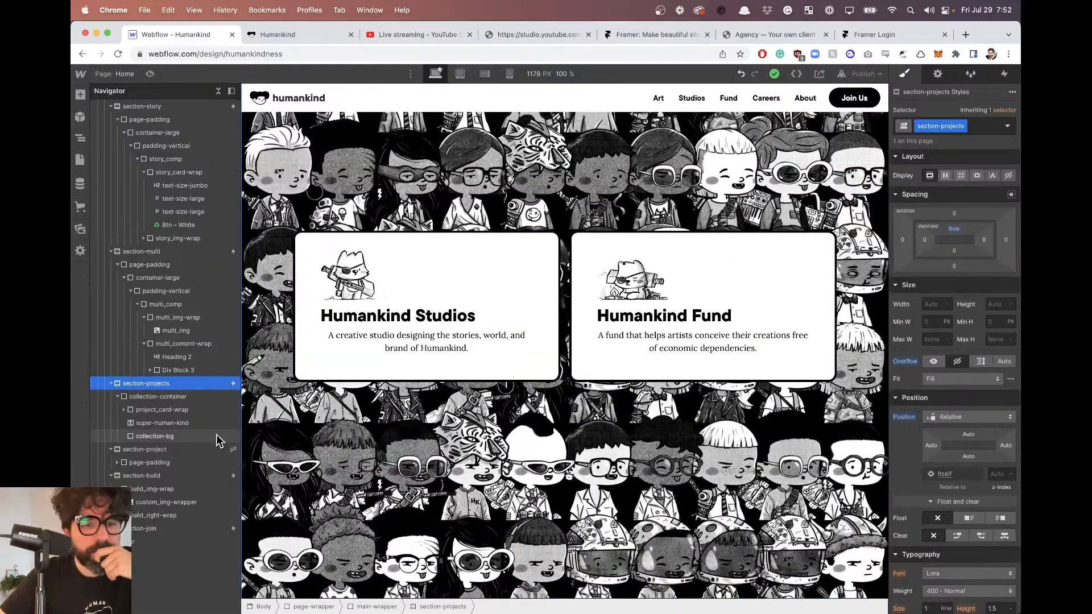
{"action": "left_click", "coordinate": [182, 437]}
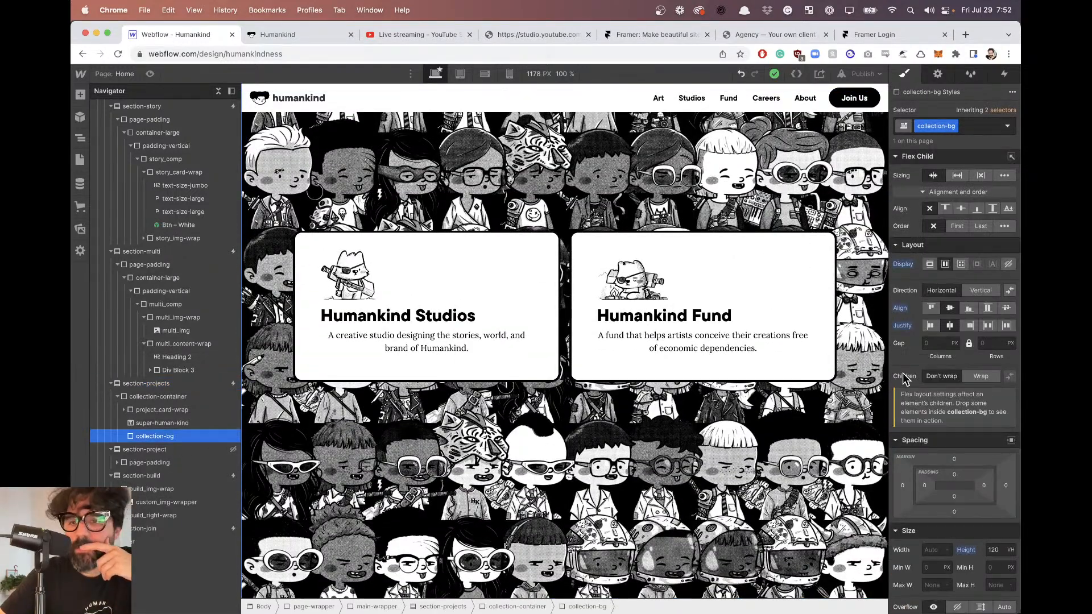
{"action": "scroll", "coordinate": [987, 398], "scroll_direction": "down", "scroll_amount": 5}
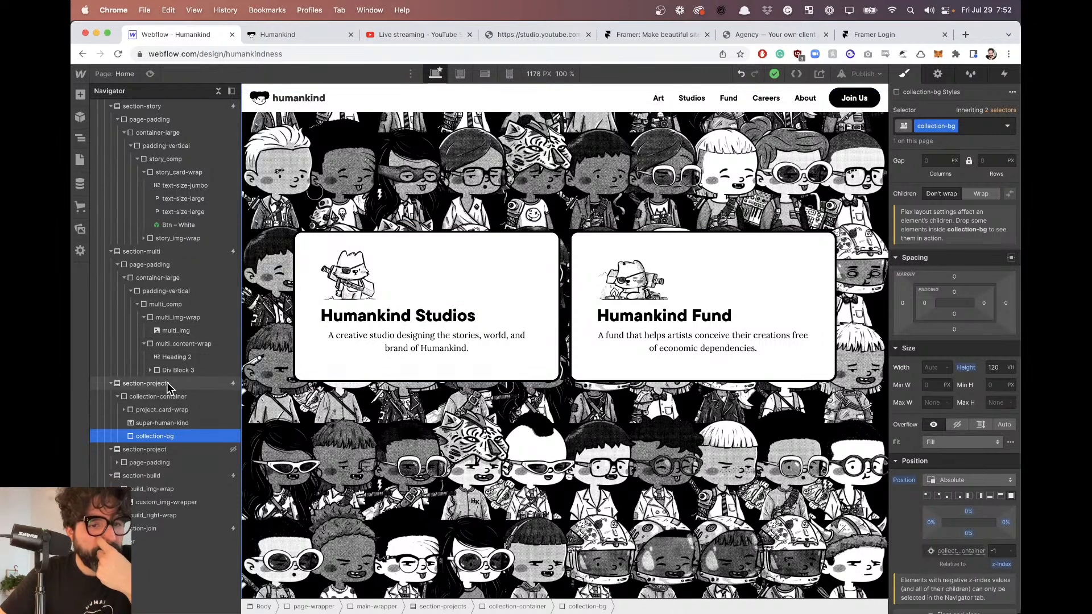
Open New Scroll Animation from section-projects and delete the collection-bg Move actions at the 0% and 100% keyframes.
{"action": "left_click", "coordinate": [148, 384]}
{"action": "left_click", "coordinate": [1006, 77]}
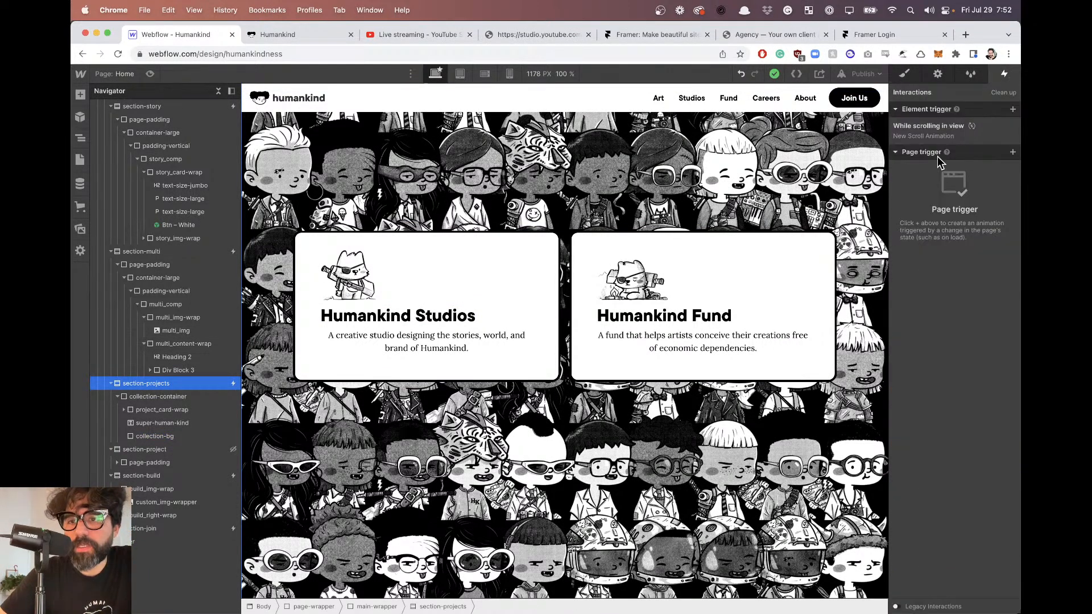
{"action": "left_click", "coordinate": [939, 135]}
{"action": "scroll", "coordinate": [944, 399], "scroll_direction": "down", "scroll_amount": 2}
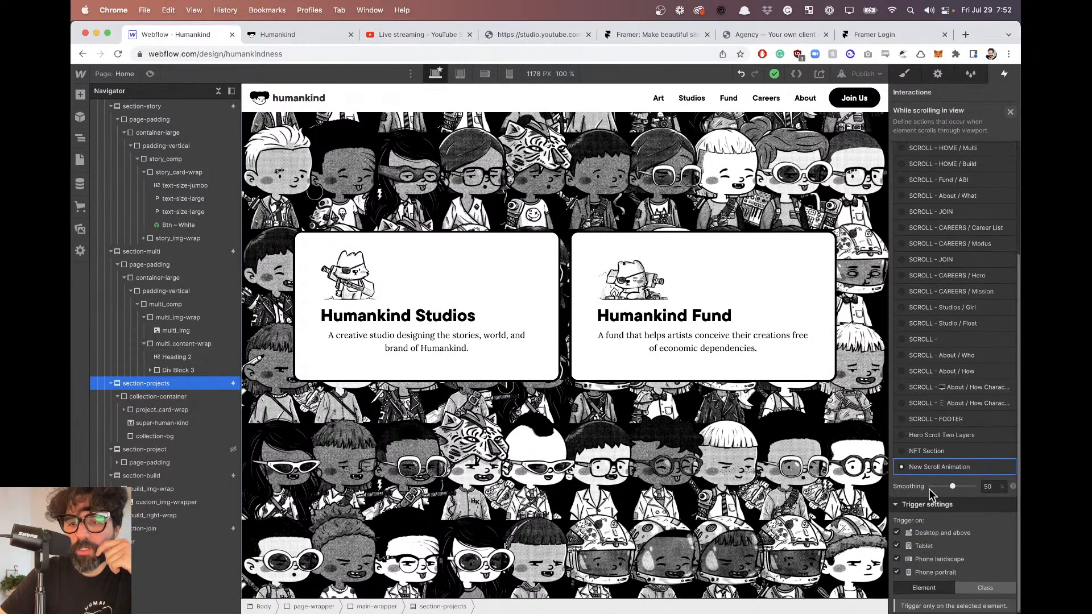
{"action": "left_click", "coordinate": [996, 467]}
{"action": "left_click_drag", "start_coordinate": [971, 134], "coordinate": [959, 416]}
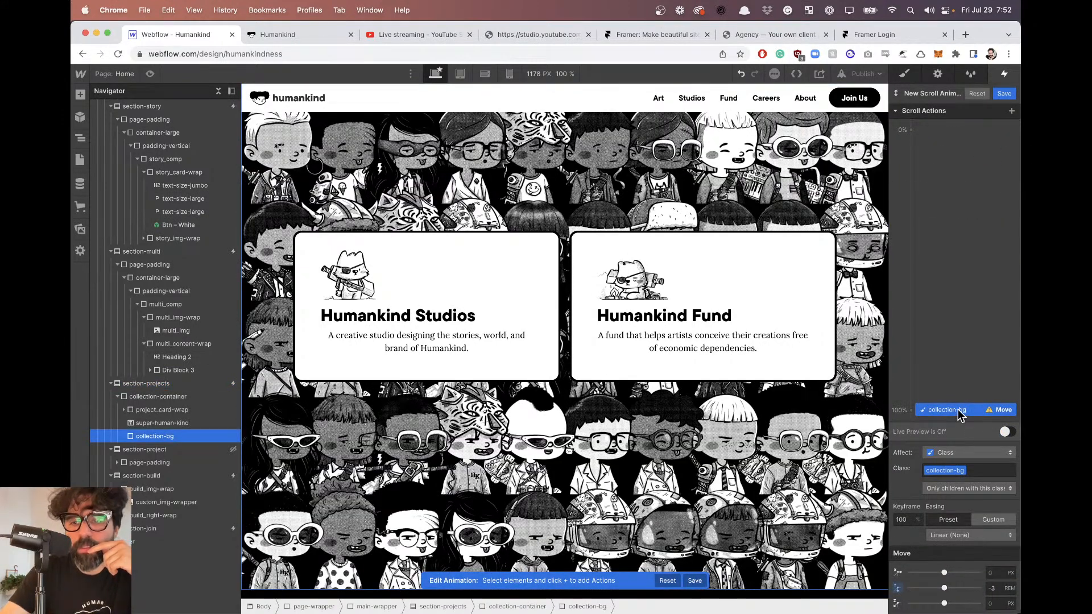
{"action": "key", "text": "Delete"}
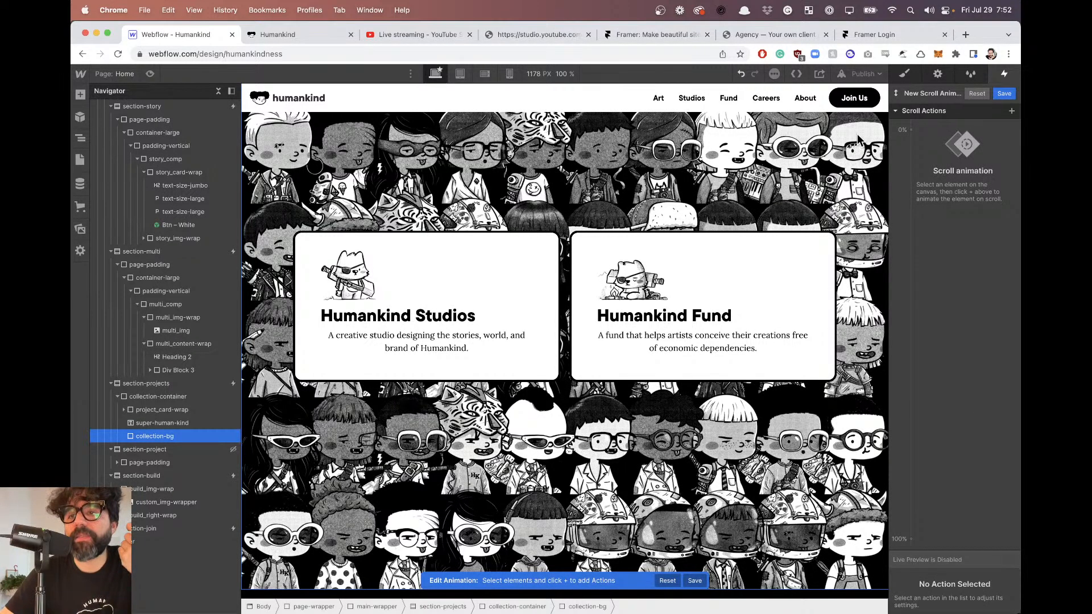
Add a Scale action for collection-bg to New Scroll Animation, scaling it to 1.1 horizontally and vertically at the 100% keyframe.
{"action": "left_click", "coordinate": [922, 131]}
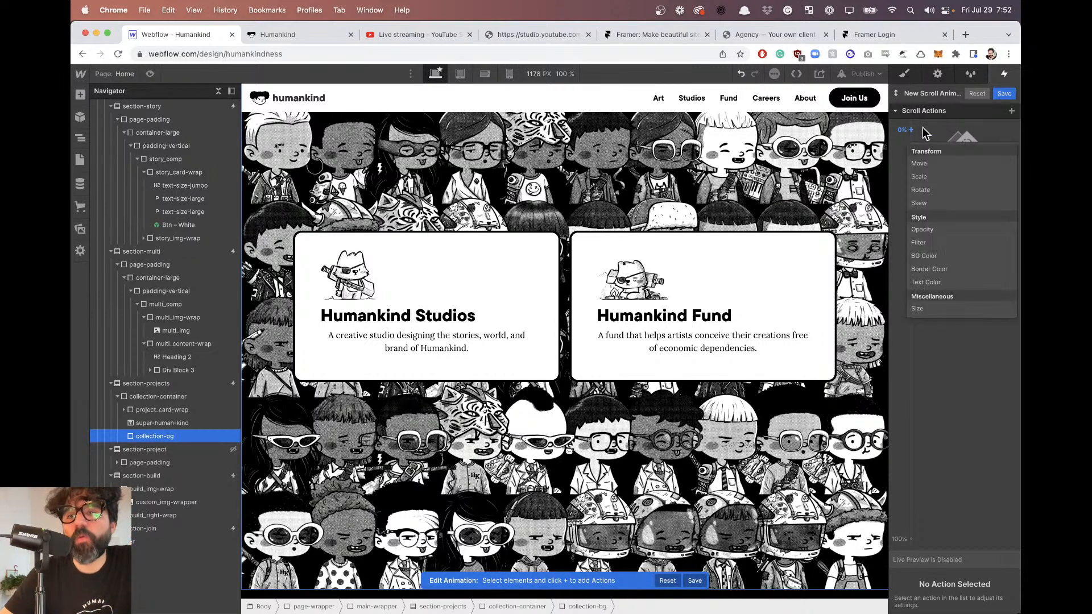
{"action": "left_click", "coordinate": [969, 176]}
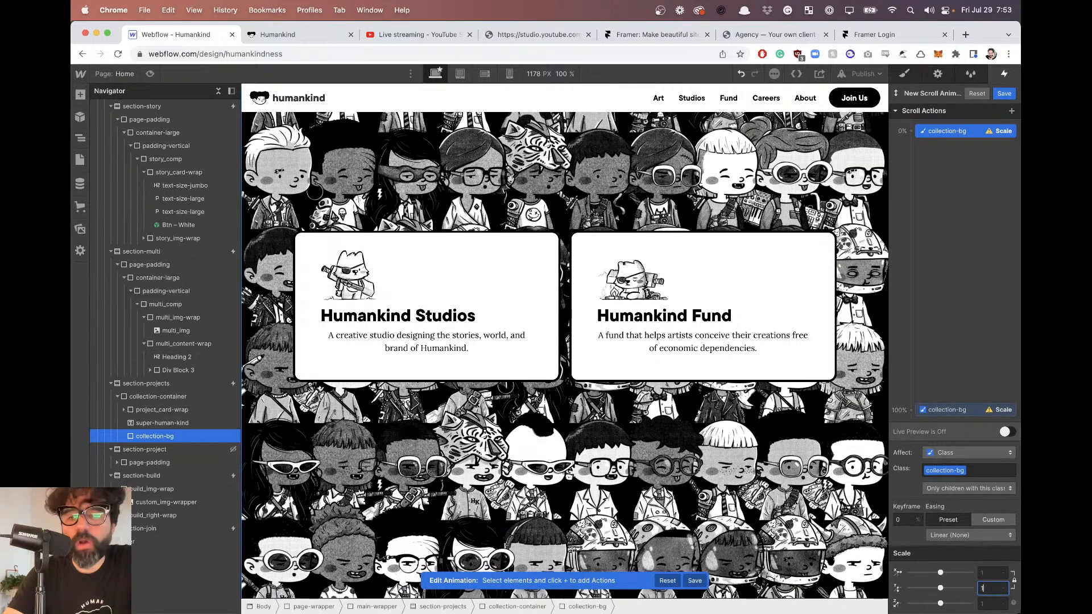
{"action": "left_click", "coordinate": [986, 415]}
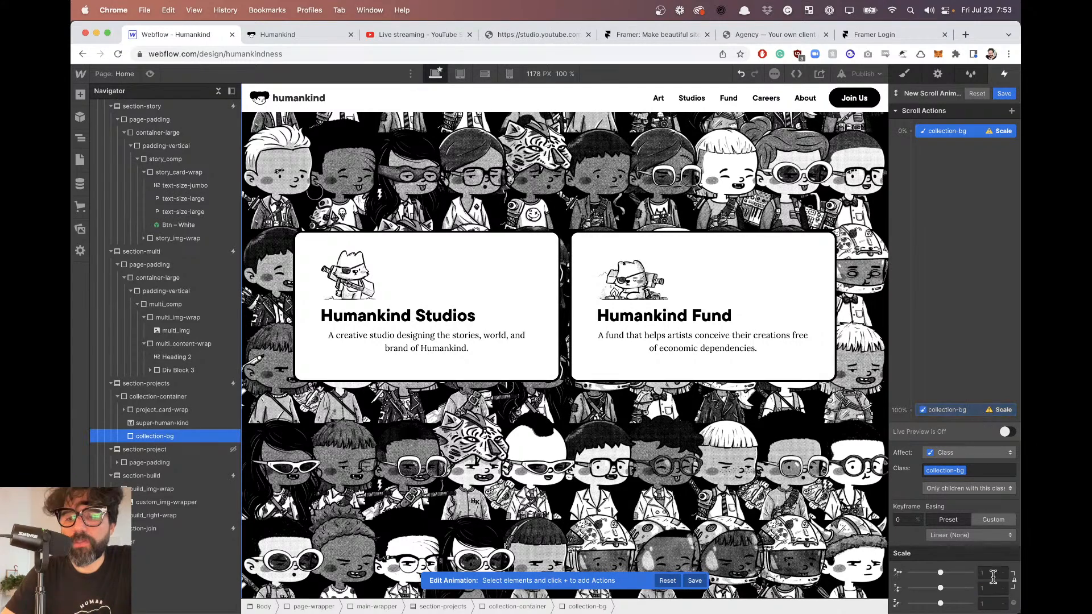
{"action": "key", "text": "Return"}
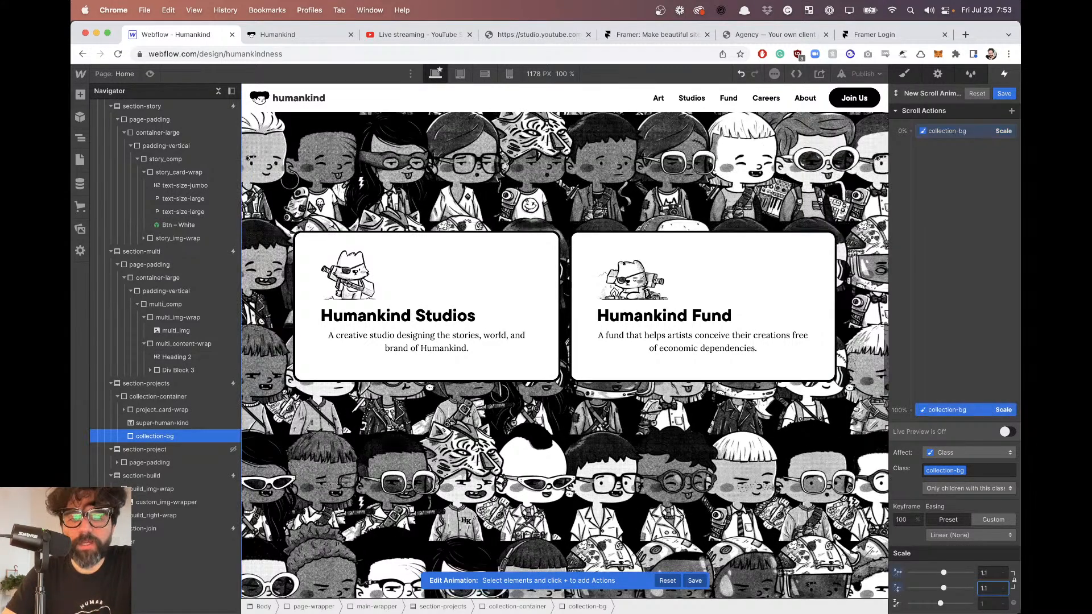
Preview the home page and examine how collection-bg scales to 1.1 while scrolling through the projects section.
{"action": "scroll", "coordinate": [559, 423], "scroll_direction": "up", "scroll_amount": 6}
{"action": "scroll", "coordinate": [560, 426], "scroll_direction": "up", "scroll_amount": 2}
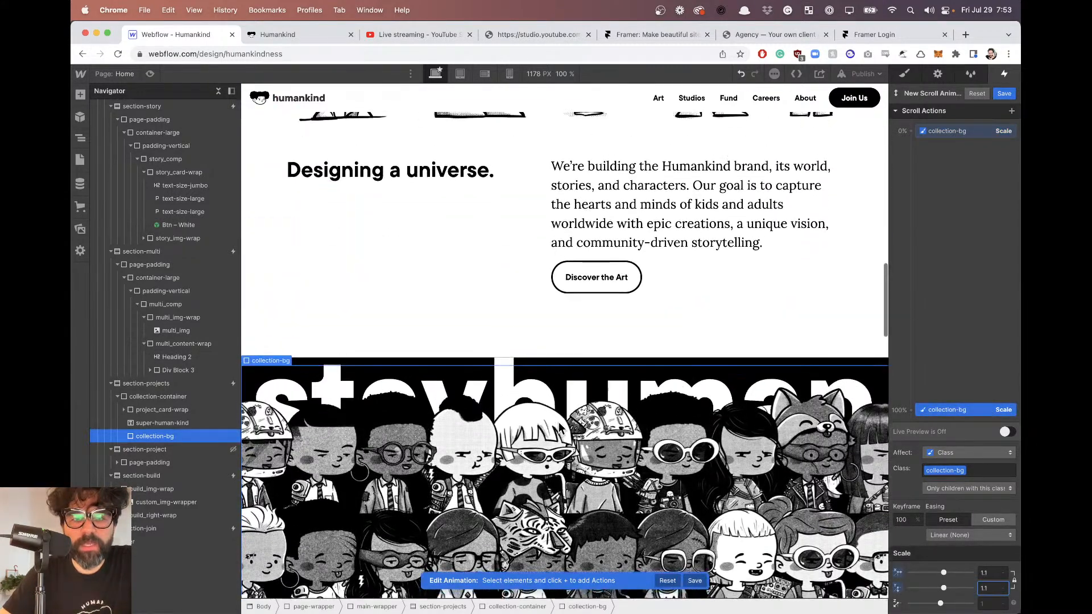
{"action": "left_click", "coordinate": [150, 74]}
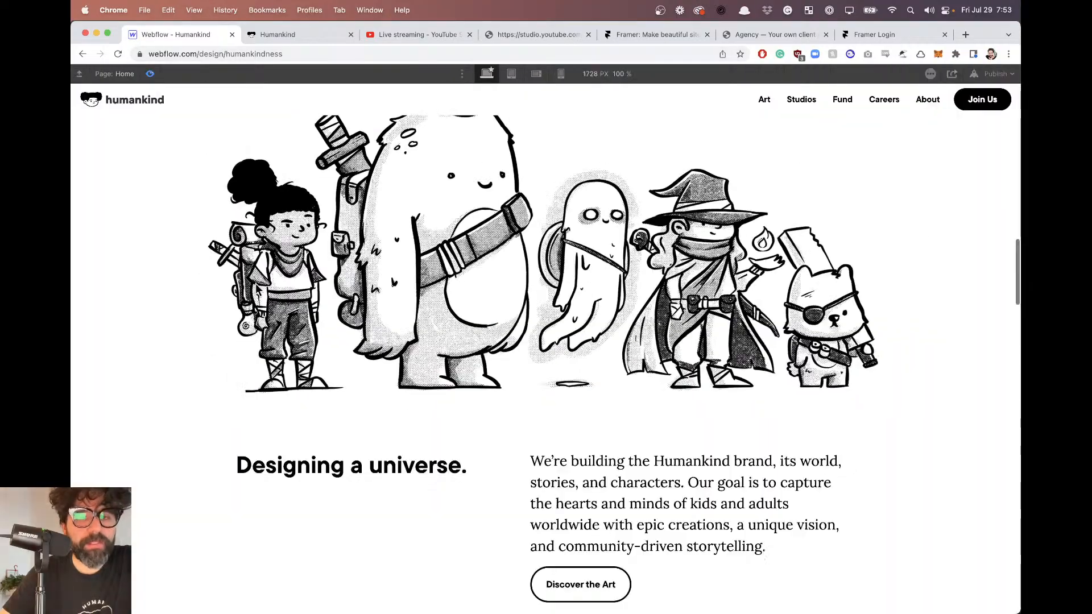
{"action": "scroll", "coordinate": [256, 285], "scroll_direction": "down", "scroll_amount": 10}
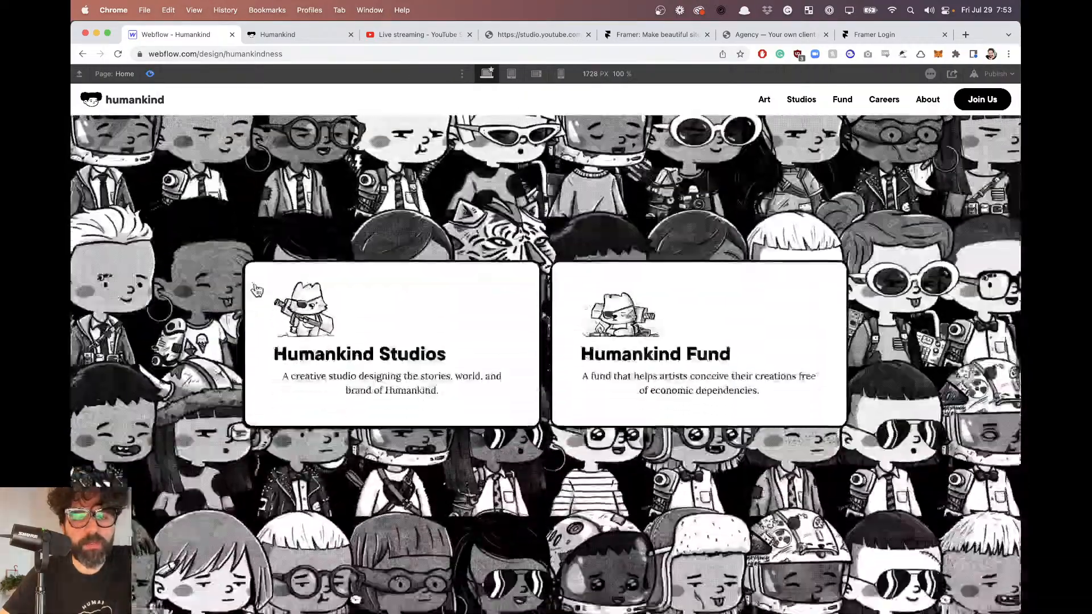
{"action": "scroll", "coordinate": [256, 285], "scroll_direction": "up", "scroll_amount": 8}
{"action": "scroll", "coordinate": [256, 285], "scroll_direction": "up", "scroll_amount": 3}
{"action": "scroll", "coordinate": [256, 285], "scroll_direction": "down", "scroll_amount": 8}
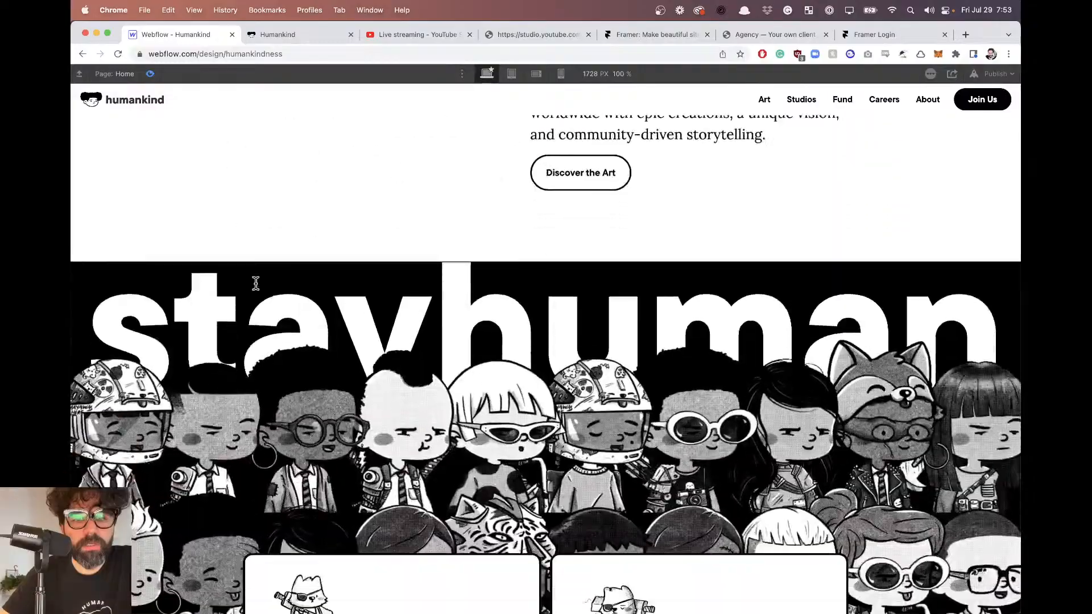
{"action": "scroll", "coordinate": [256, 285], "scroll_direction": "up", "scroll_amount": 5}
{"action": "scroll", "coordinate": [256, 289], "scroll_direction": "up", "scroll_amount": 3}
{"action": "scroll", "coordinate": [256, 289], "scroll_direction": "down", "scroll_amount": 6}
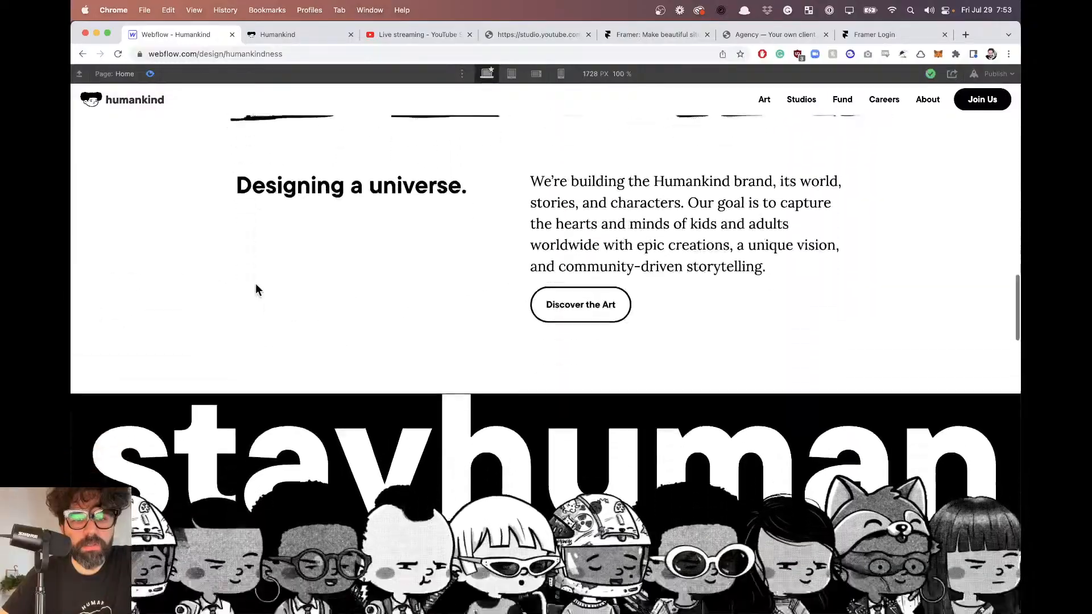
{"action": "scroll", "coordinate": [255, 284], "scroll_direction": "up", "scroll_amount": 3}
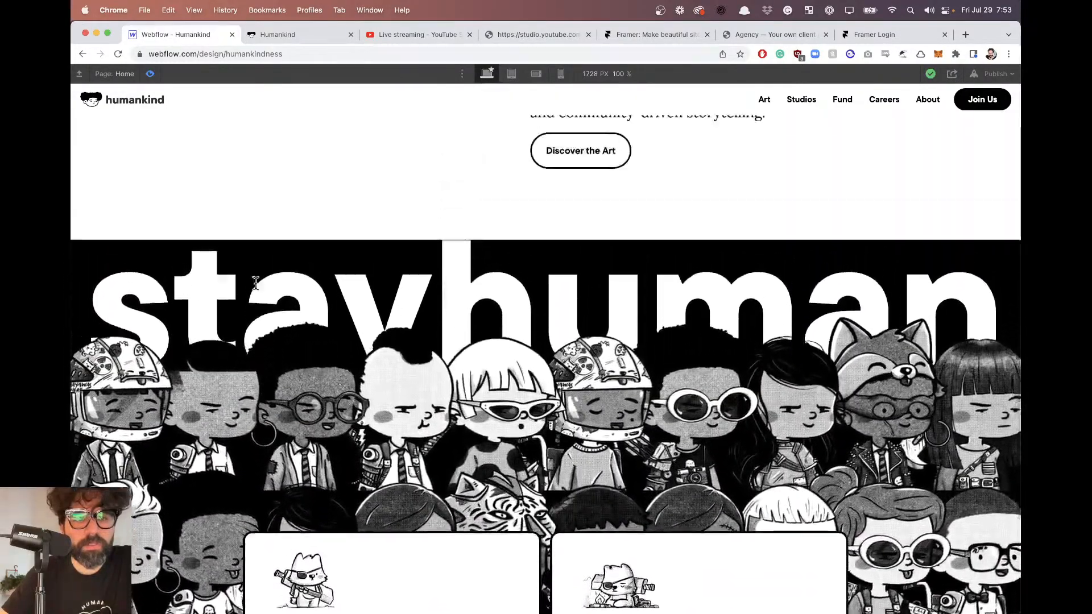
{"action": "scroll", "coordinate": [255, 284], "scroll_direction": "down", "scroll_amount": 6}
{"action": "scroll", "coordinate": [254, 284], "scroll_direction": "down", "scroll_amount": 6}
{"action": "scroll", "coordinate": [255, 283], "scroll_direction": "up", "scroll_amount": 9}
{"action": "left_click", "coordinate": [150, 74]}
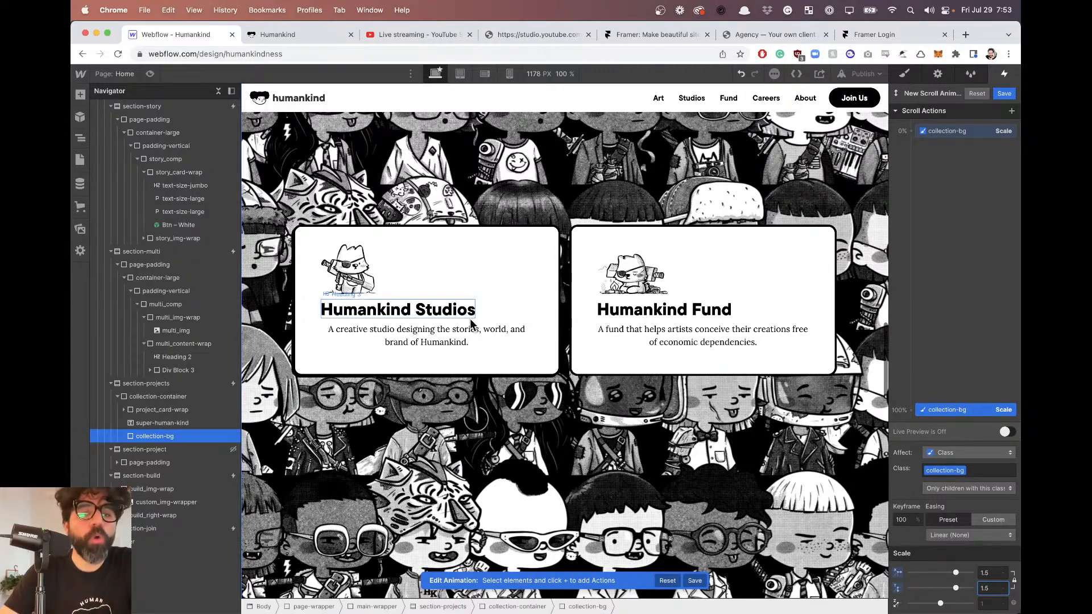
Preview the page again and examine the projects section's scroll effect with collection-bg scaled to 1.5.
{"action": "left_click", "coordinate": [151, 74]}
{"action": "scroll", "coordinate": [313, 316], "scroll_direction": "up", "scroll_amount": 5}
{"action": "scroll", "coordinate": [313, 317], "scroll_direction": "down", "scroll_amount": 8}
{"action": "scroll", "coordinate": [317, 317], "scroll_direction": "down", "scroll_amount": 4}
{"action": "scroll", "coordinate": [314, 317], "scroll_direction": "up", "scroll_amount": 3}
{"action": "scroll", "coordinate": [315, 318], "scroll_direction": "up", "scroll_amount": 5}
{"action": "scroll", "coordinate": [313, 313], "scroll_direction": "down", "scroll_amount": 5}
{"action": "scroll", "coordinate": [315, 317], "scroll_direction": "down", "scroll_amount": 4}
{"action": "scroll", "coordinate": [315, 316], "scroll_direction": "up", "scroll_amount": 8}
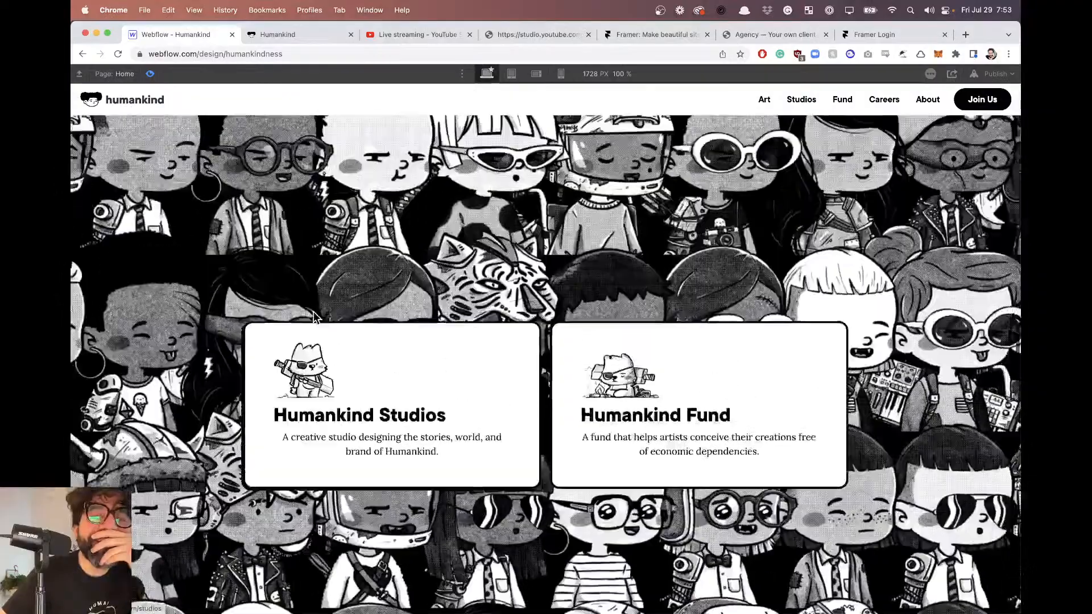
{"action": "scroll", "coordinate": [312, 318], "scroll_direction": "down", "scroll_amount": 6}
{"action": "scroll", "coordinate": [315, 319], "scroll_direction": "down", "scroll_amount": 4}
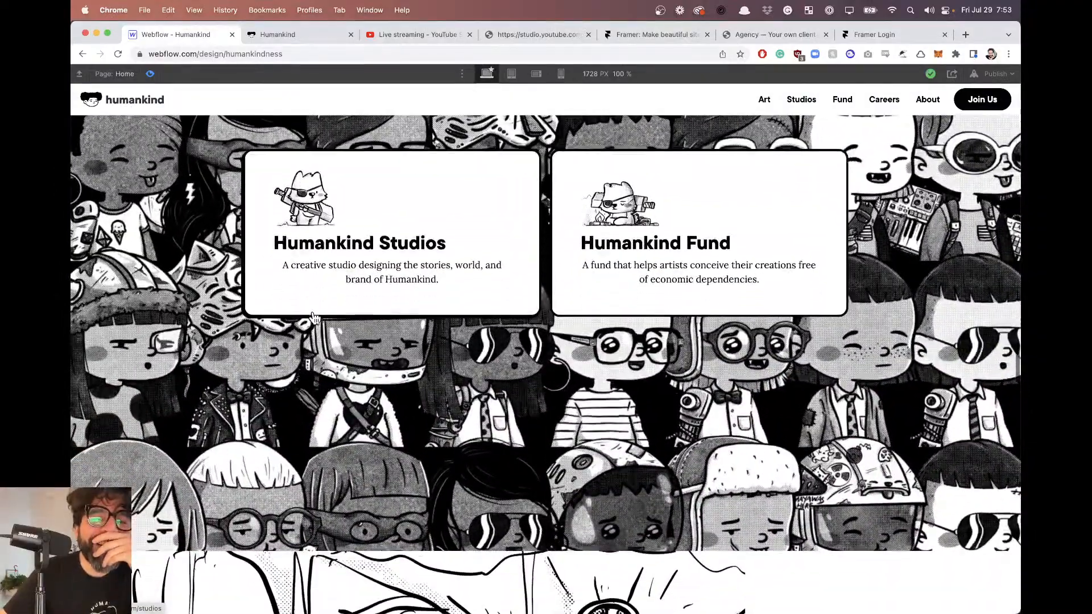
{"action": "scroll", "coordinate": [314, 317], "scroll_direction": "down", "scroll_amount": 2}
{"action": "scroll", "coordinate": [314, 317], "scroll_direction": "down", "scroll_amount": 5}
{"action": "scroll", "coordinate": [315, 317], "scroll_direction": "up", "scroll_amount": 8}
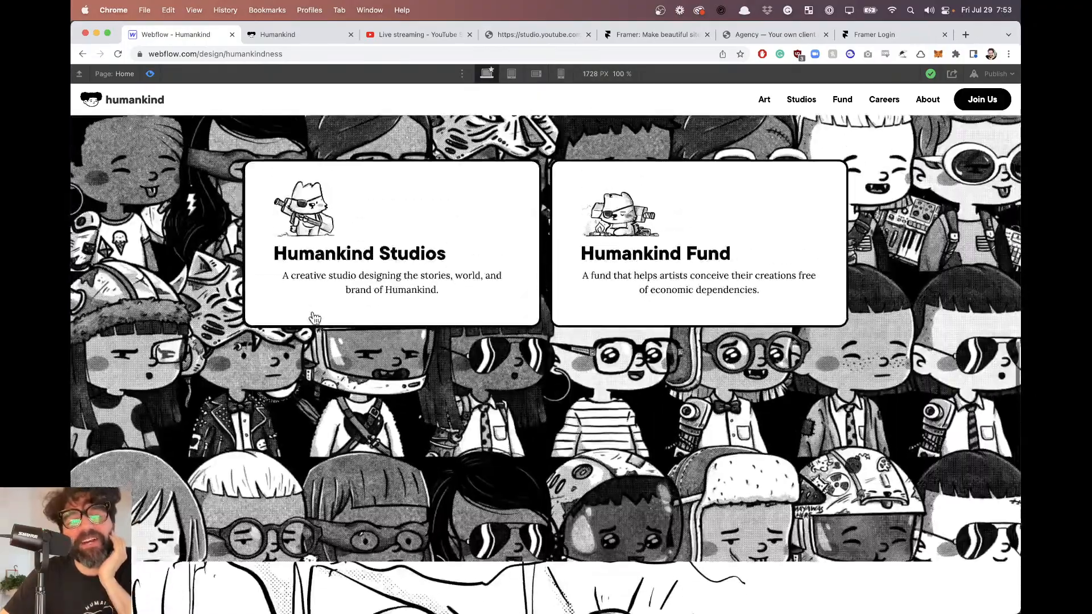
{"action": "scroll", "coordinate": [563, 391], "scroll_direction": "up", "scroll_amount": 15}
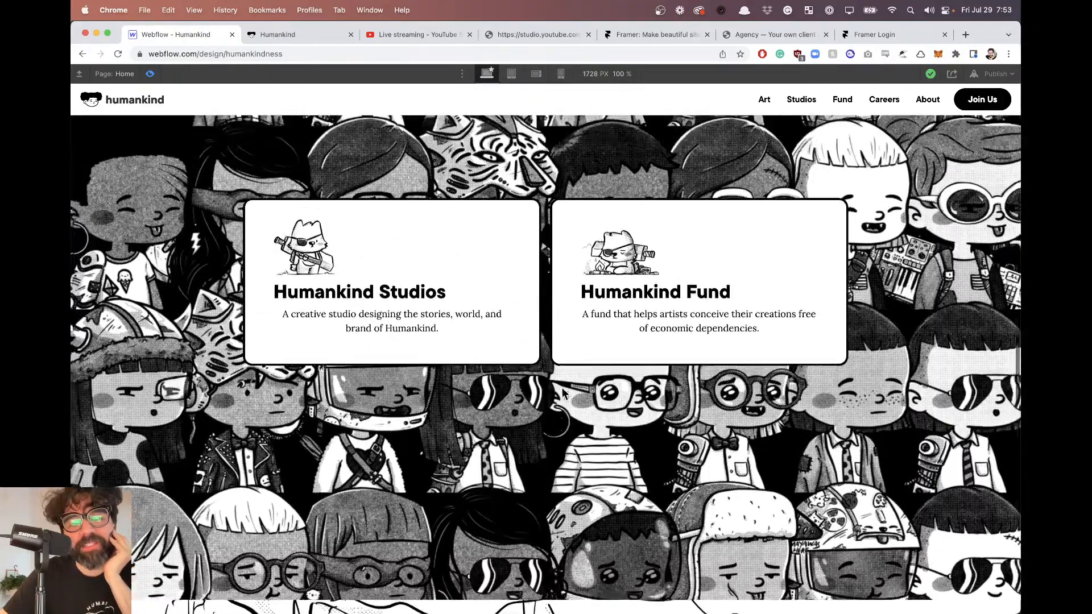
{"action": "scroll", "coordinate": [563, 393], "scroll_direction": "down", "scroll_amount": 15}
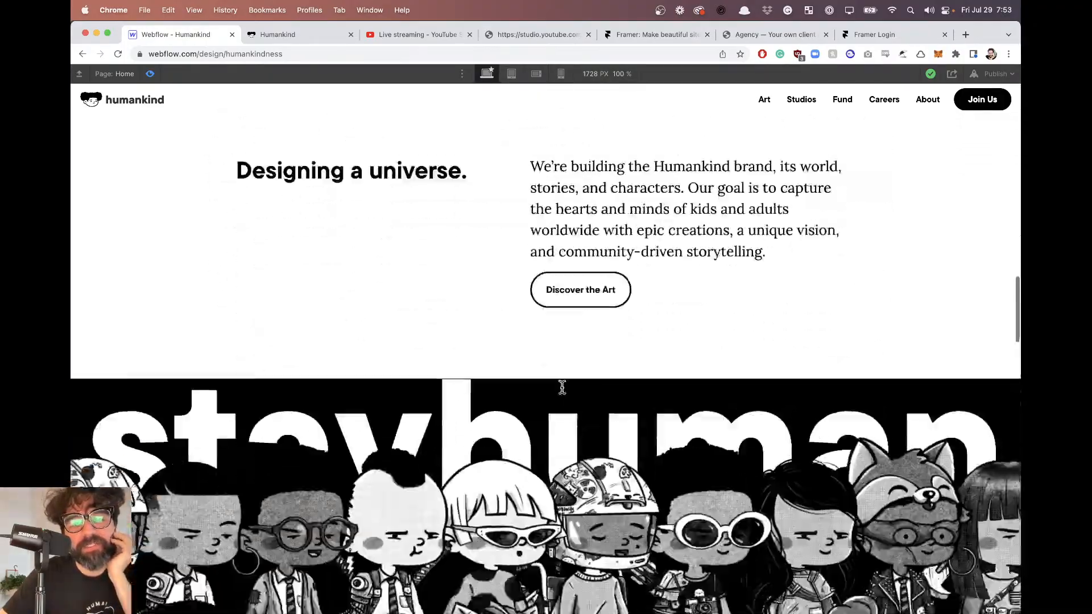
{"action": "scroll", "coordinate": [562, 393], "scroll_direction": "up", "scroll_amount": 15}
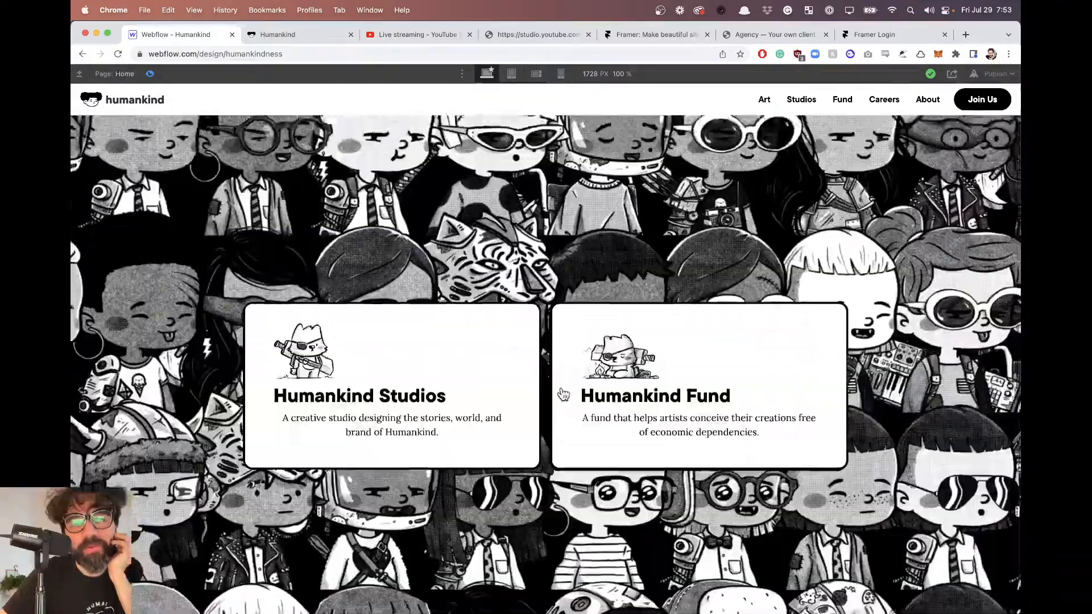
{"action": "scroll", "coordinate": [563, 394], "scroll_direction": "down", "scroll_amount": 7}
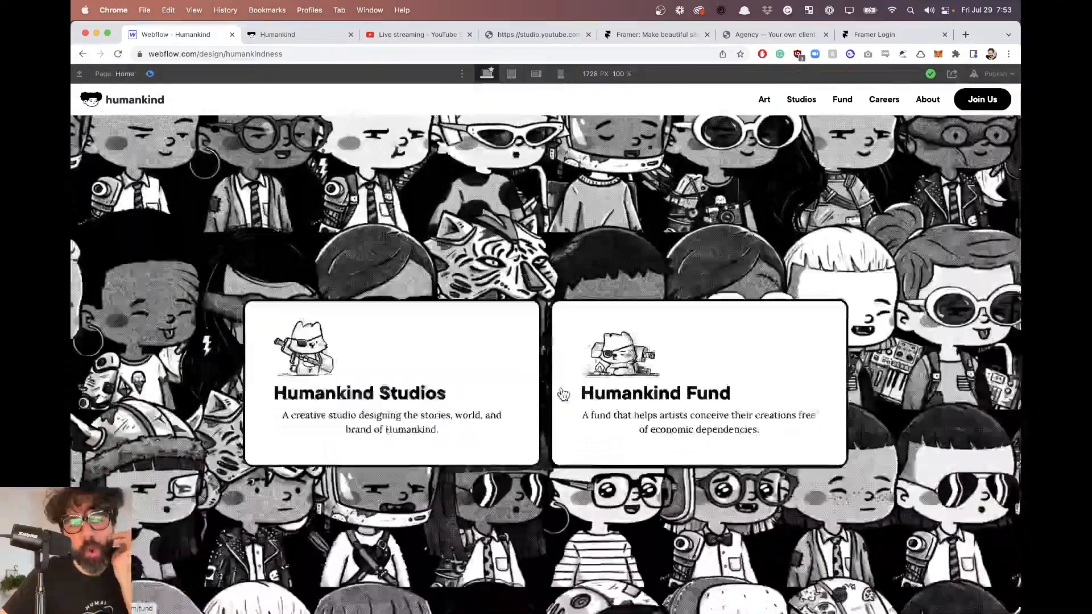
{"action": "scroll", "coordinate": [562, 393], "scroll_direction": "up", "scroll_amount": 2}
{"action": "scroll", "coordinate": [562, 392], "scroll_direction": "up", "scroll_amount": 8}
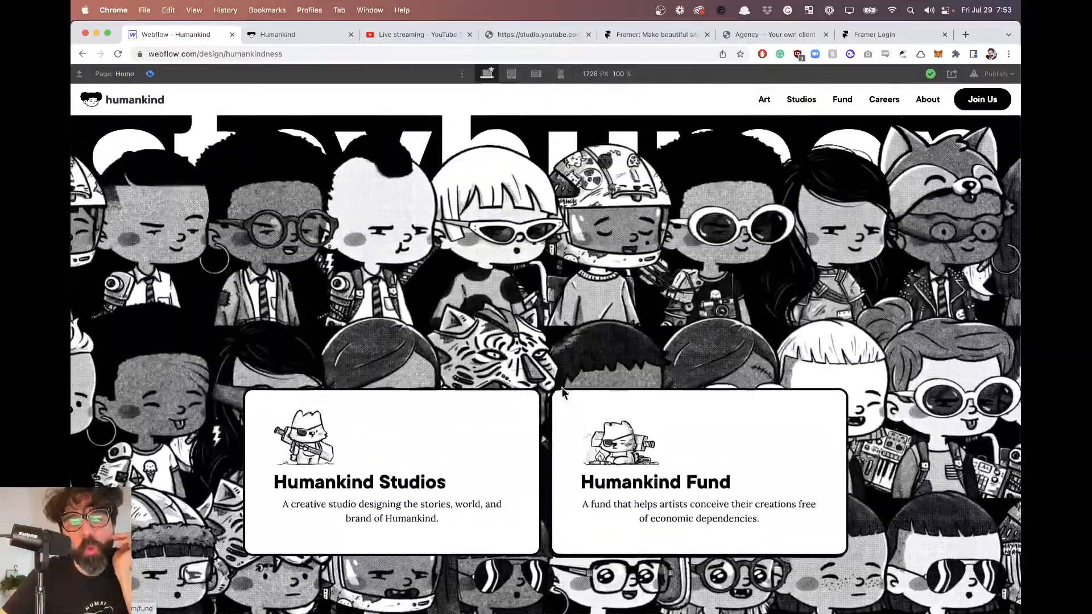
{"action": "scroll", "coordinate": [563, 395], "scroll_direction": "down", "scroll_amount": 6}
{"action": "scroll", "coordinate": [562, 393], "scroll_direction": "up", "scroll_amount": 12}
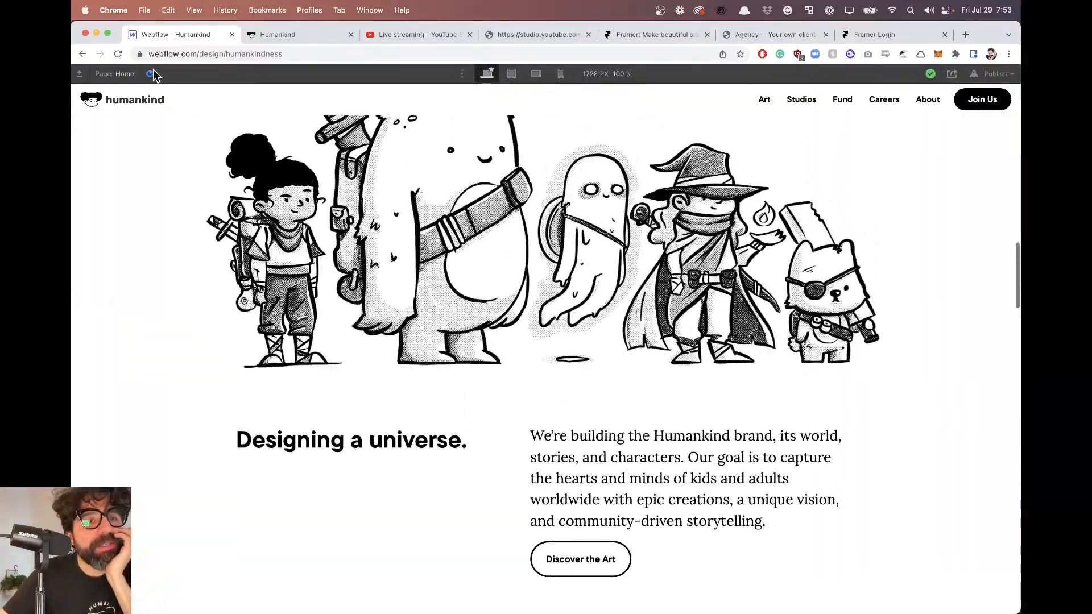
Leave the preview and set the collection-bg scale at the 100% keyframe to 1.2 horizontally and vertically.
{"action": "left_click", "coordinate": [151, 74]}
{"action": "scroll", "coordinate": [375, 199], "scroll_direction": "down", "scroll_amount": 10}
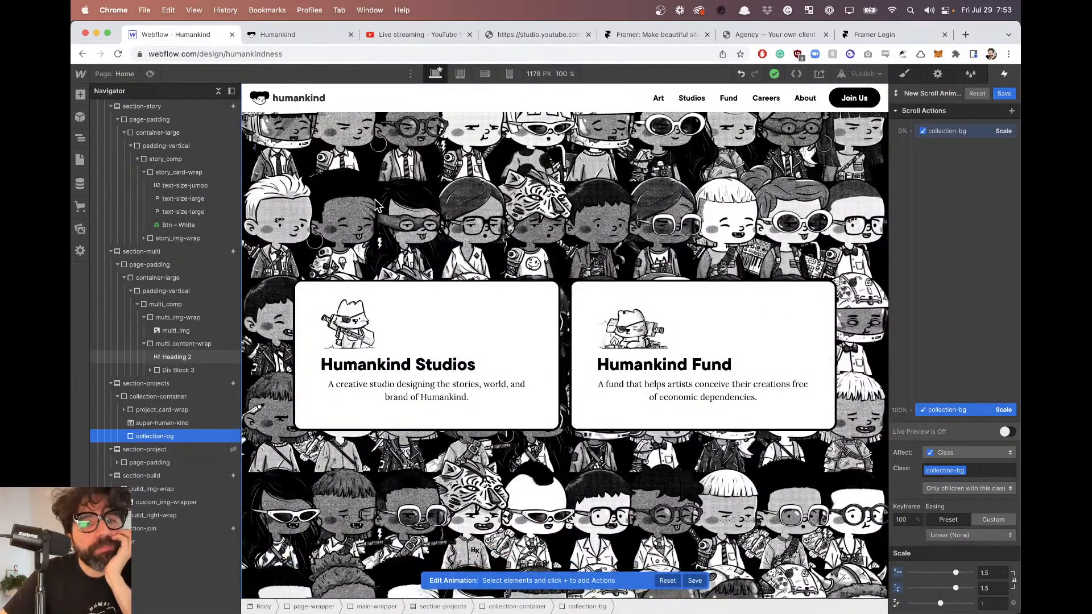
{"action": "scroll", "coordinate": [375, 205], "scroll_direction": "up", "scroll_amount": 4}
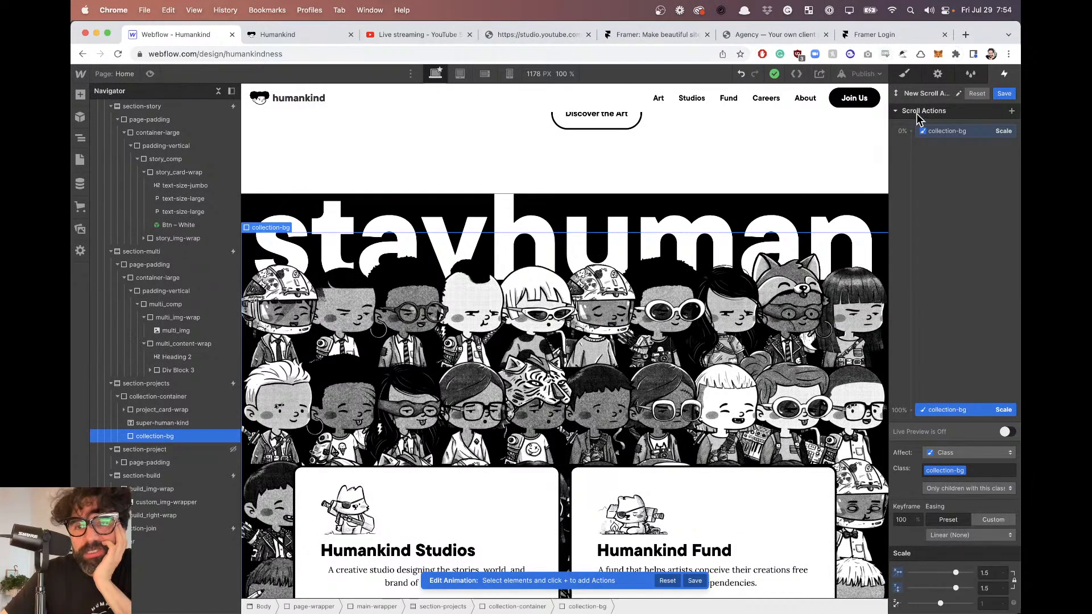
{"action": "left_click", "coordinate": [951, 132]}
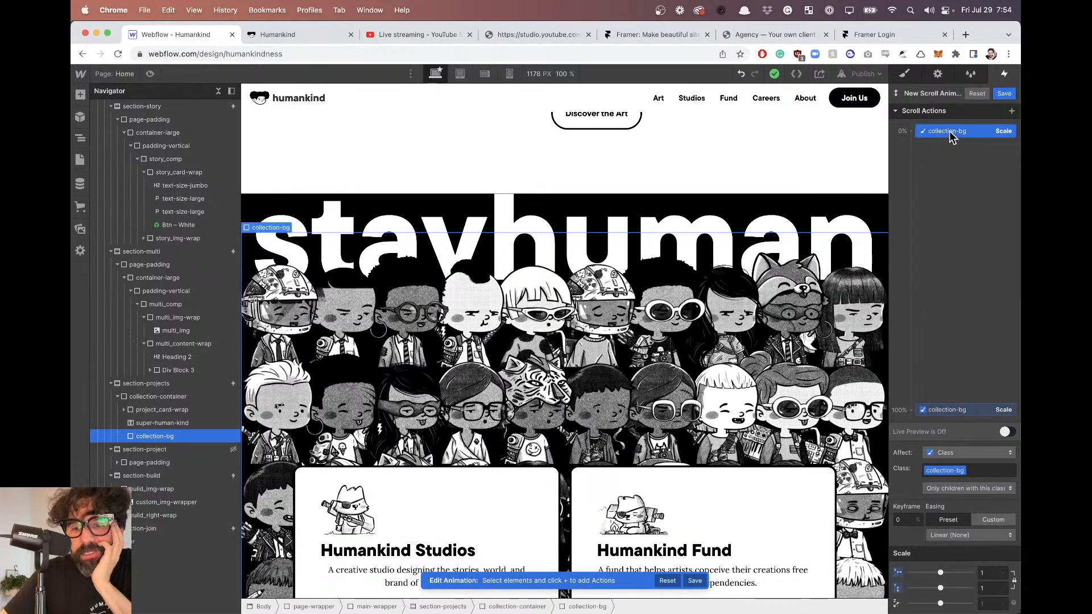
{"action": "left_click", "coordinate": [940, 411]}
{"action": "left_click", "coordinate": [995, 586]}
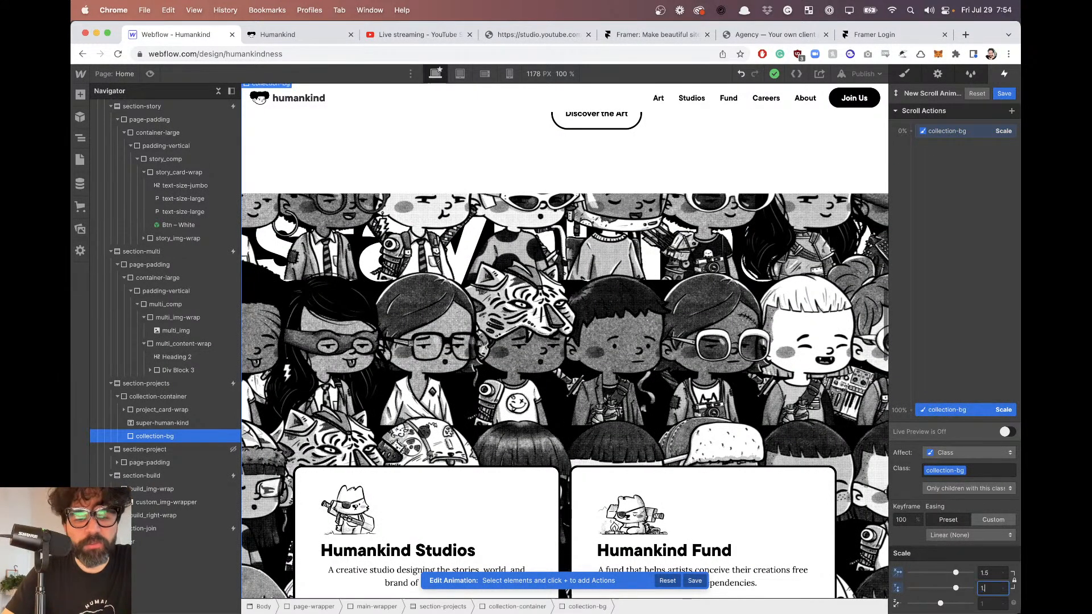
{"action": "type", "text": "1.2"}
{"action": "key", "text": "Return"}
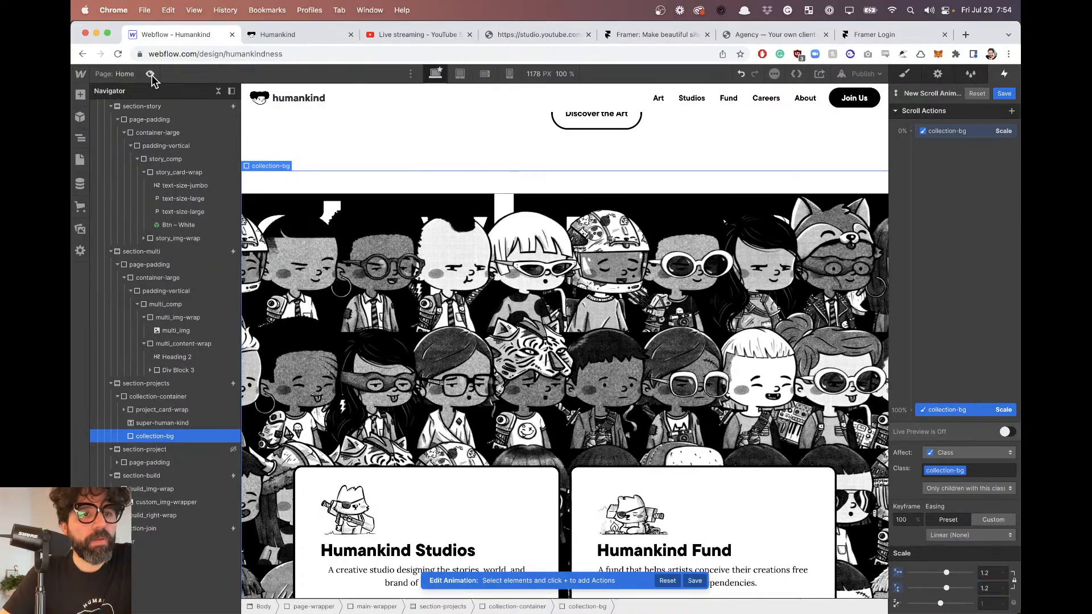
Preview the 1.2 scale effect and compare the background image's sharpness up close with the Building together illustration.
{"action": "left_click", "coordinate": [149, 73]}
{"action": "scroll", "coordinate": [391, 295], "scroll_direction": "down", "scroll_amount": 15}
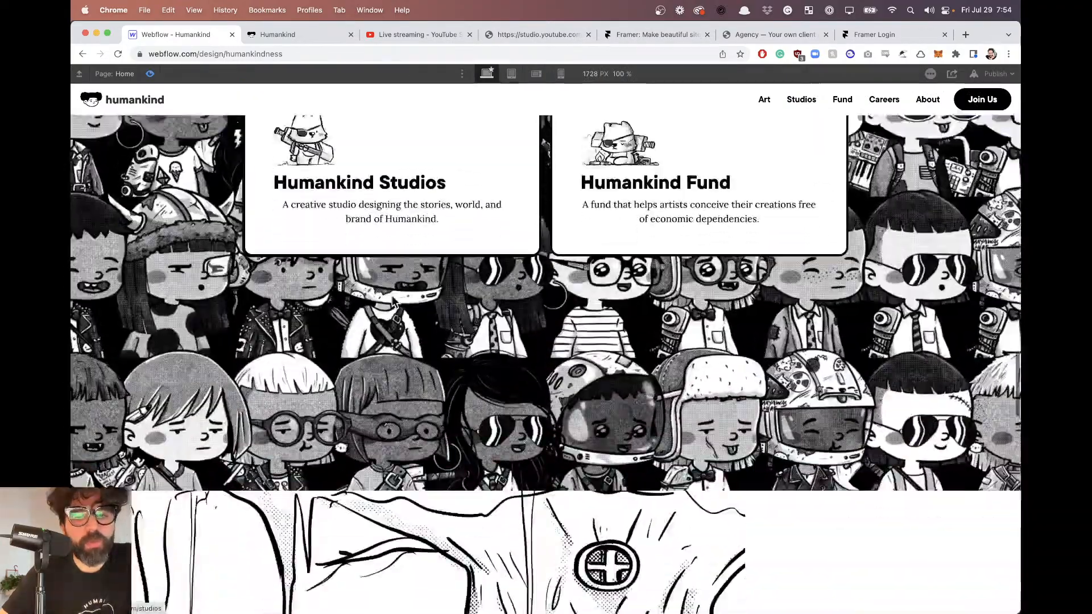
{"action": "scroll", "coordinate": [364, 356], "scroll_direction": "up", "scroll_amount": 5}
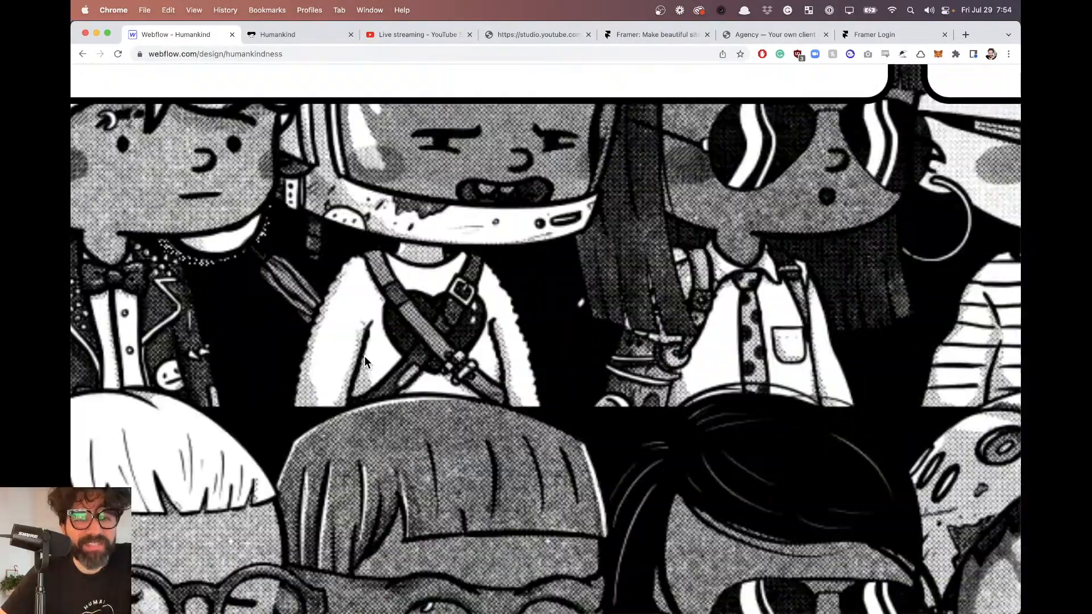
{"action": "scroll", "coordinate": [364, 356], "scroll_direction": "down", "scroll_amount": 1}
{"action": "scroll", "coordinate": [364, 362], "scroll_direction": "down", "scroll_amount": 5}
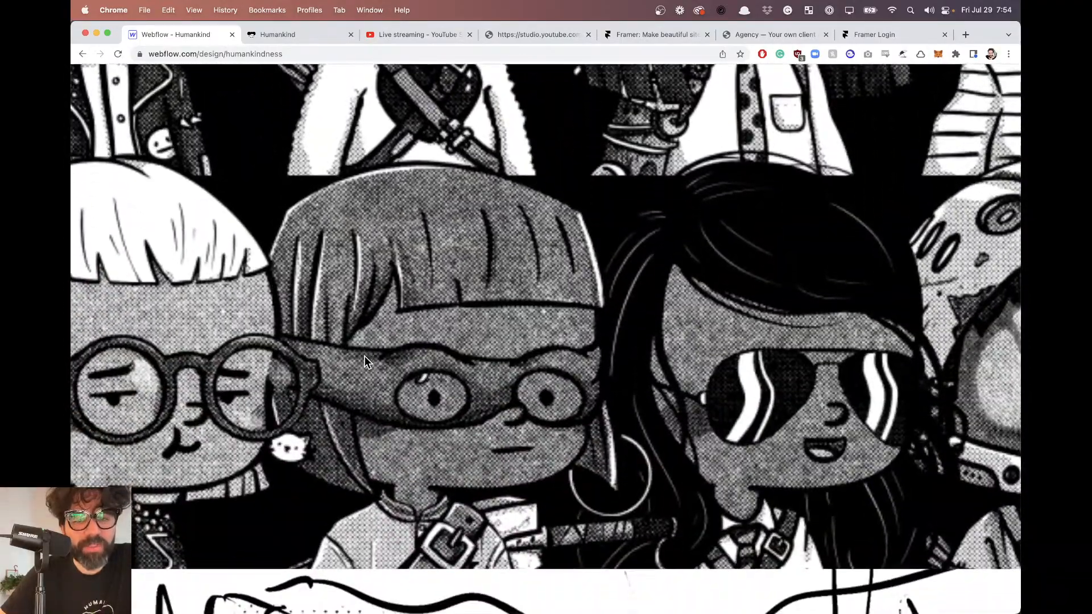
{"action": "scroll", "coordinate": [364, 362], "scroll_direction": "down", "scroll_amount": 5}
{"action": "scroll", "coordinate": [364, 362], "scroll_direction": "down", "scroll_amount": 6}
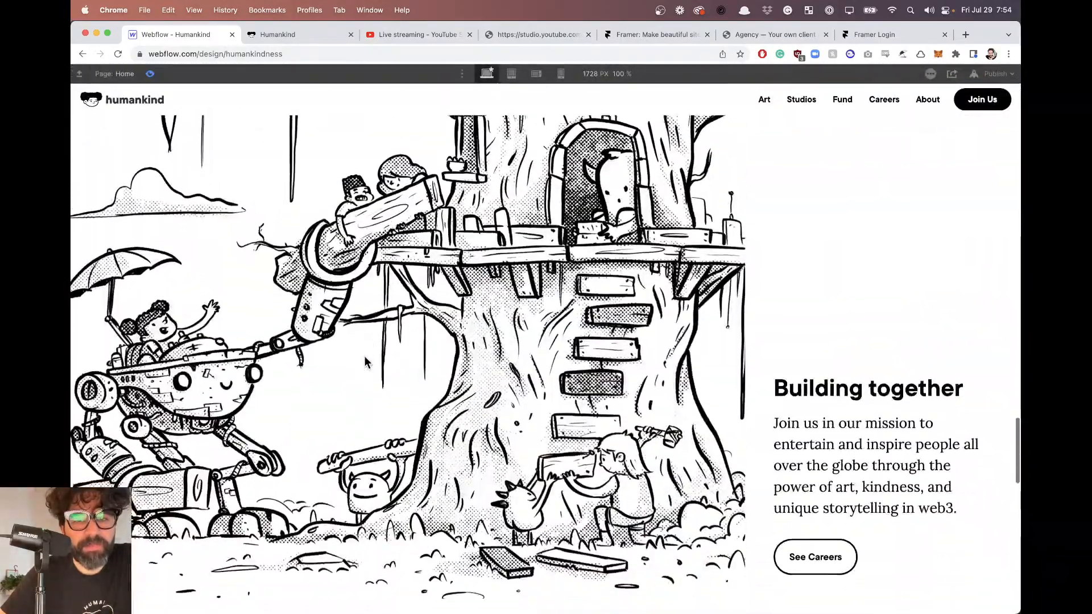
{"action": "scroll", "coordinate": [364, 356], "scroll_direction": "up", "scroll_amount": 5}
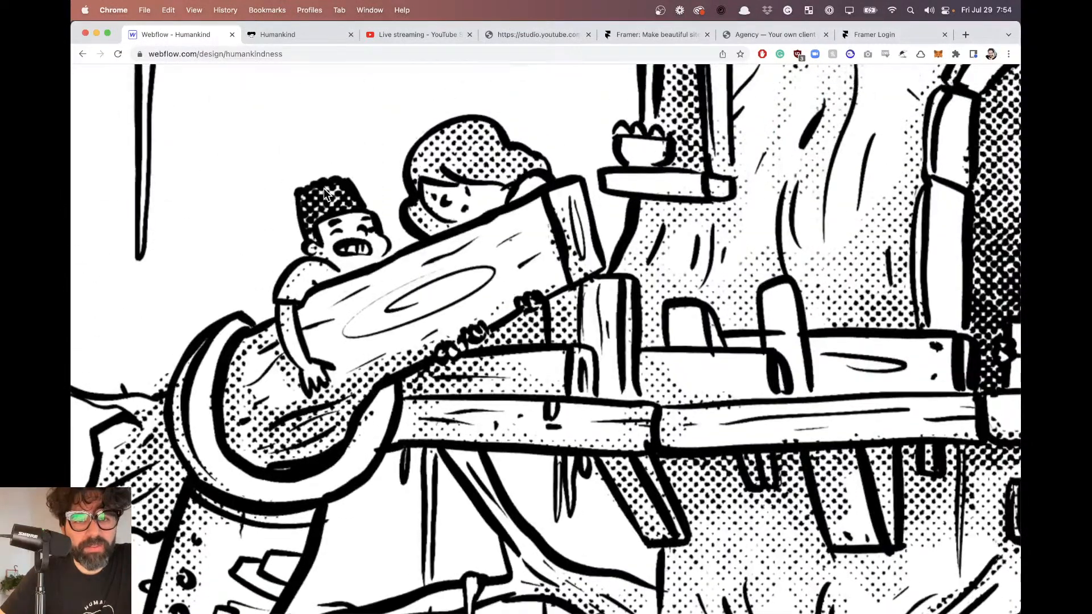
{"action": "scroll", "coordinate": [517, 178], "scroll_direction": "up", "scroll_amount": 15}
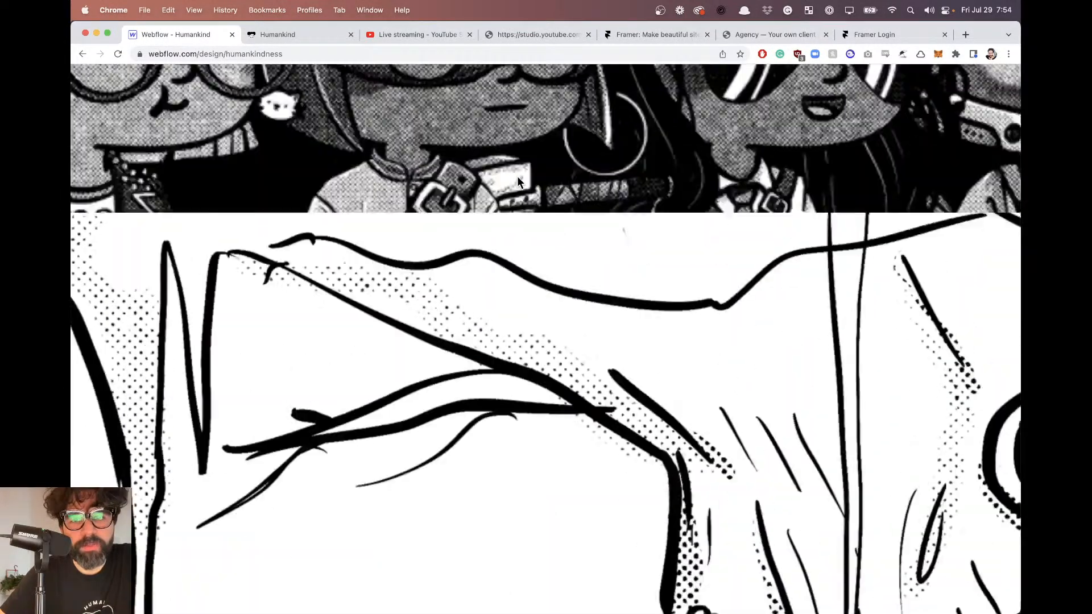
{"action": "scroll", "coordinate": [478, 280], "scroll_direction": "down", "scroll_amount": 5}
{"action": "scroll", "coordinate": [478, 280], "scroll_direction": "up", "scroll_amount": 15}
{"action": "scroll", "coordinate": [478, 284], "scroll_direction": "down", "scroll_amount": 15}
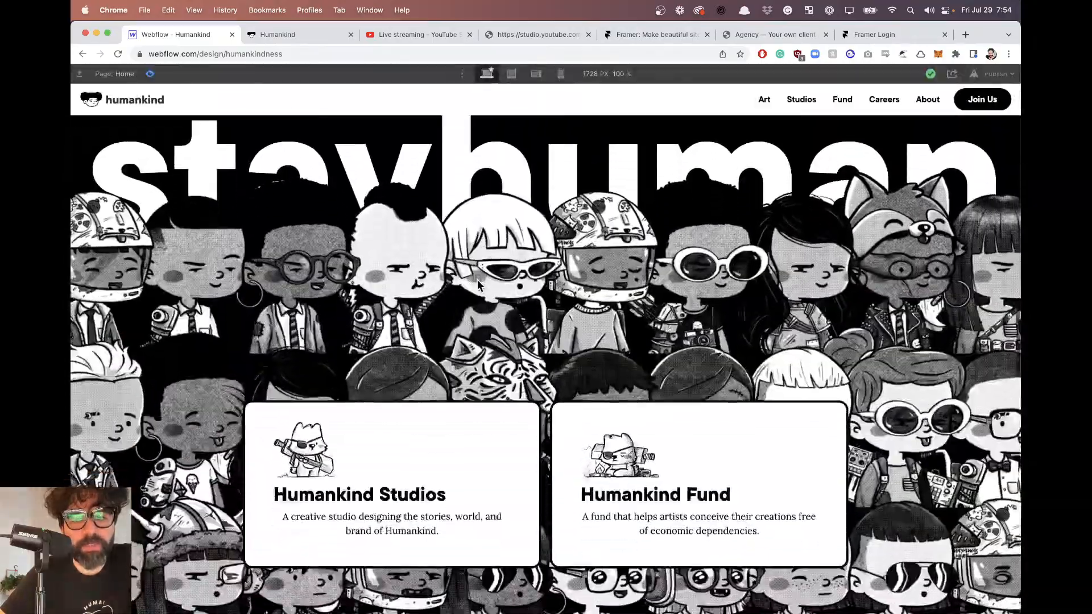
{"action": "scroll", "coordinate": [478, 286], "scroll_direction": "up", "scroll_amount": 5}
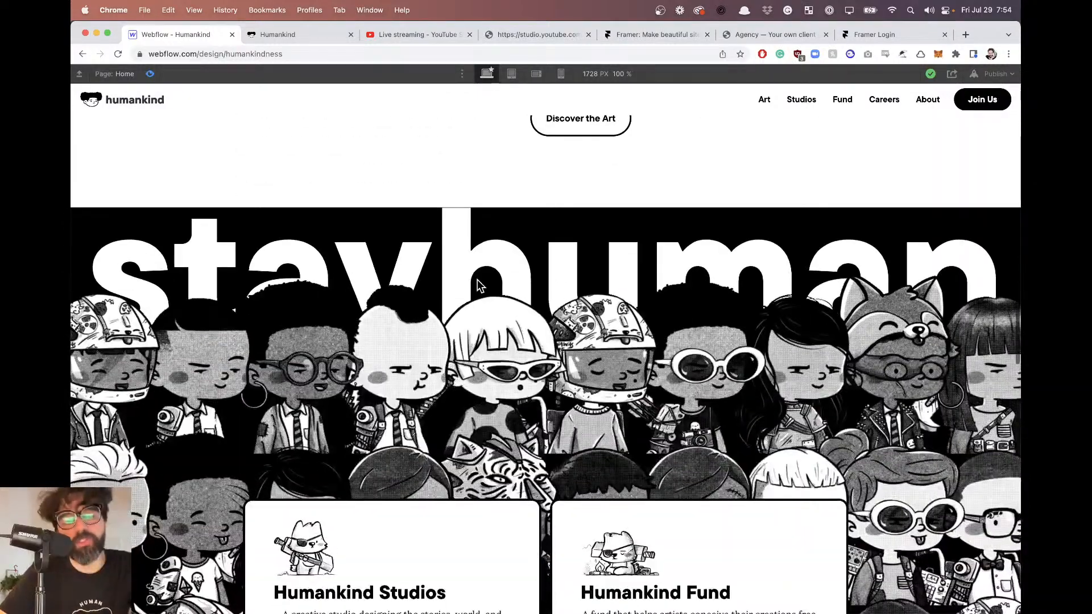
Switch to Figma and export the home-background frame as a 2x PNG, replacing home-background.png in the website folder.
{"action": "key", "text": "super+Tab"}
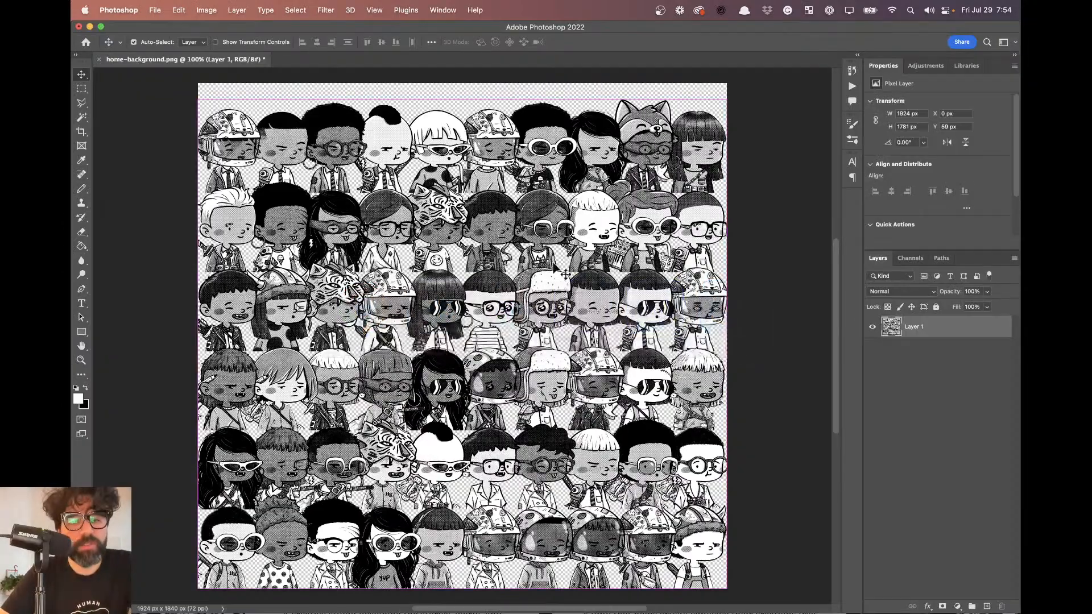
{"action": "key", "text": "super+Tab"}
{"action": "key", "text": "super+Tab"}
{"action": "left_click", "coordinate": [538, 409]}
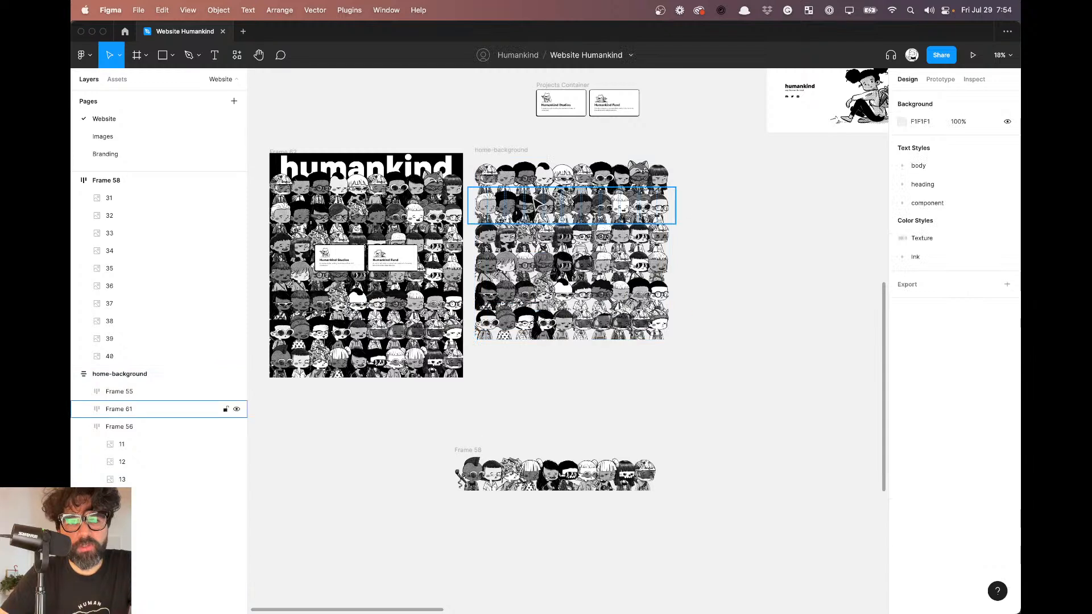
{"action": "left_click", "coordinate": [513, 153]}
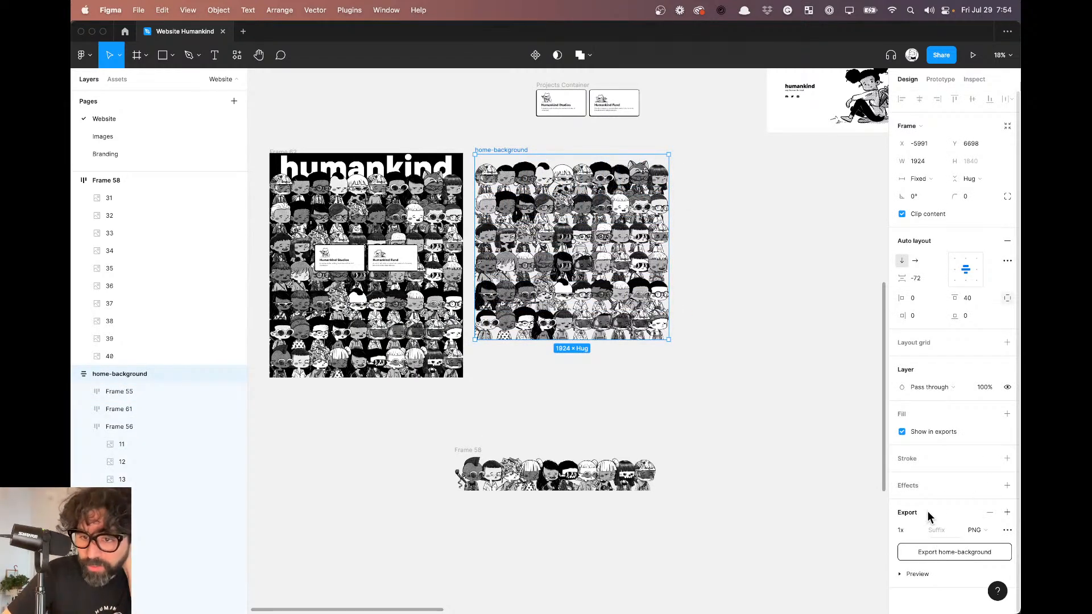
{"action": "left_click", "coordinate": [907, 530]}
{"action": "left_click", "coordinate": [917, 556]}
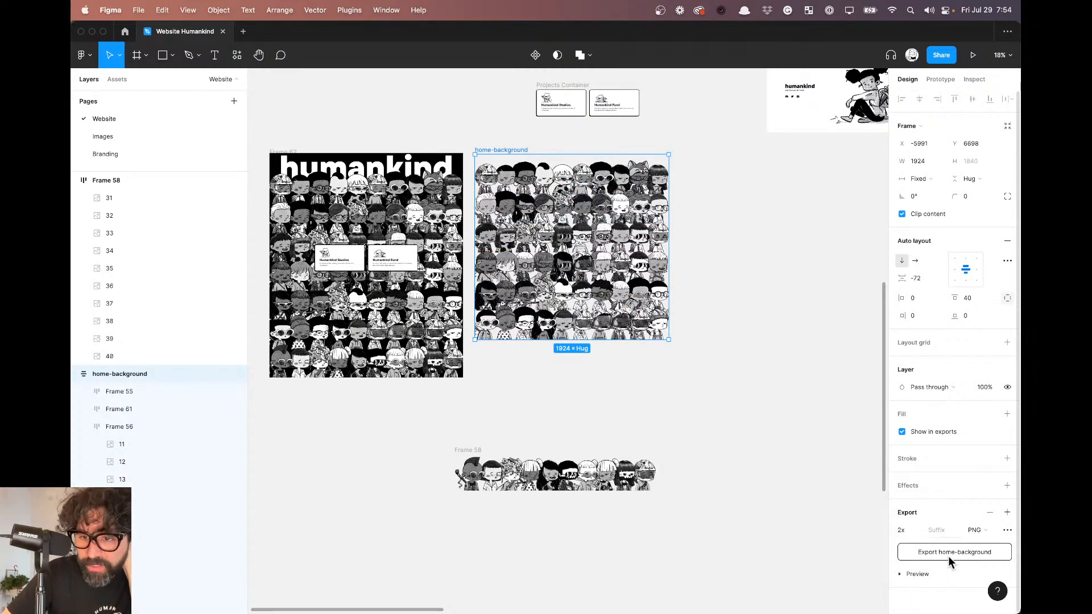
{"action": "left_click", "coordinate": [959, 555]}
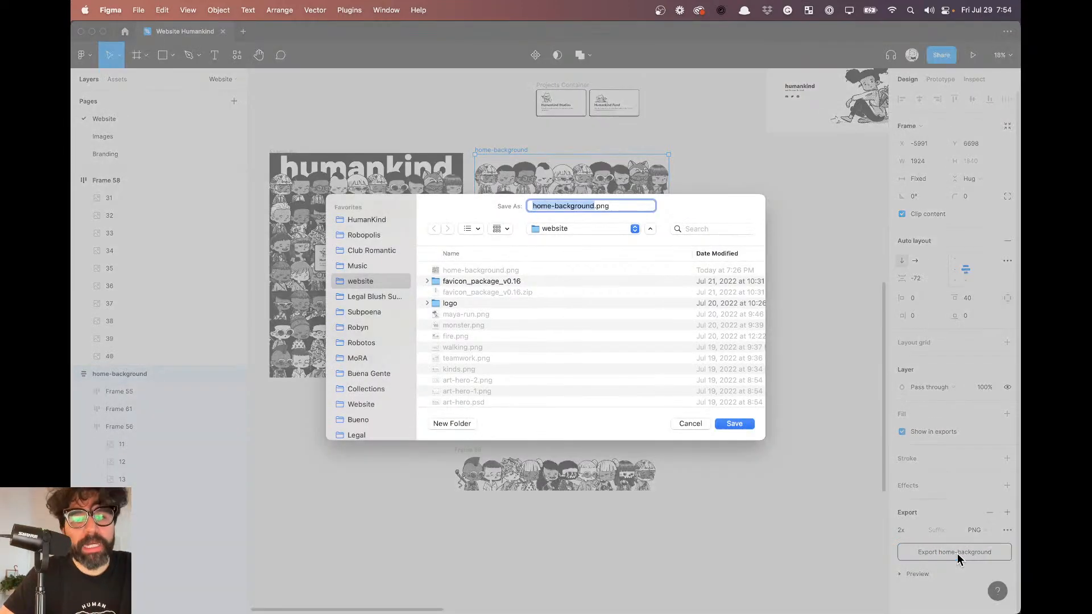
{"action": "key", "text": "Return"}
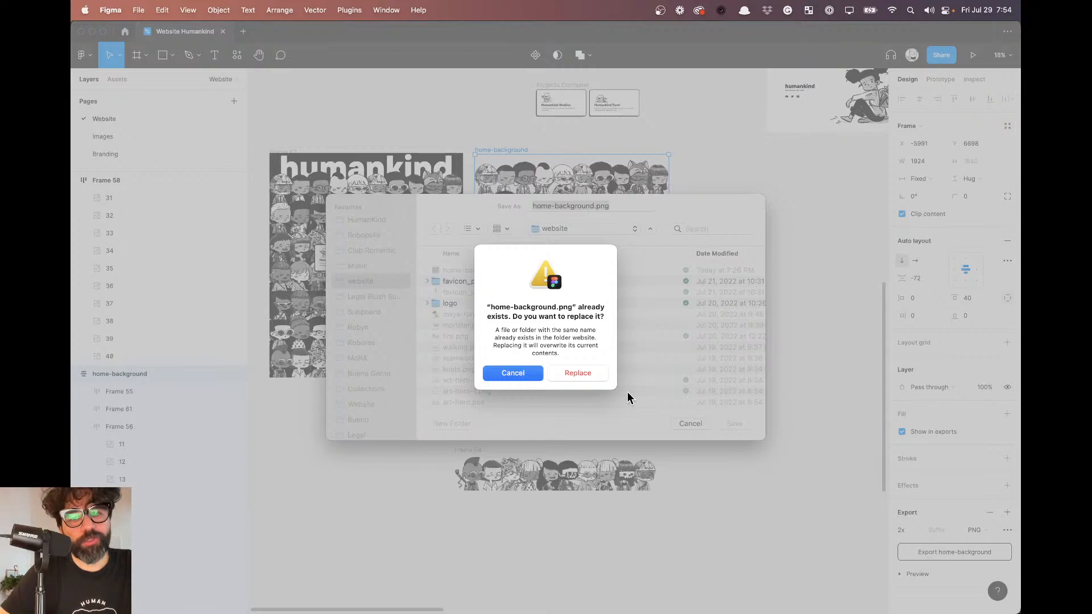
{"action": "left_click", "coordinate": [578, 373]}
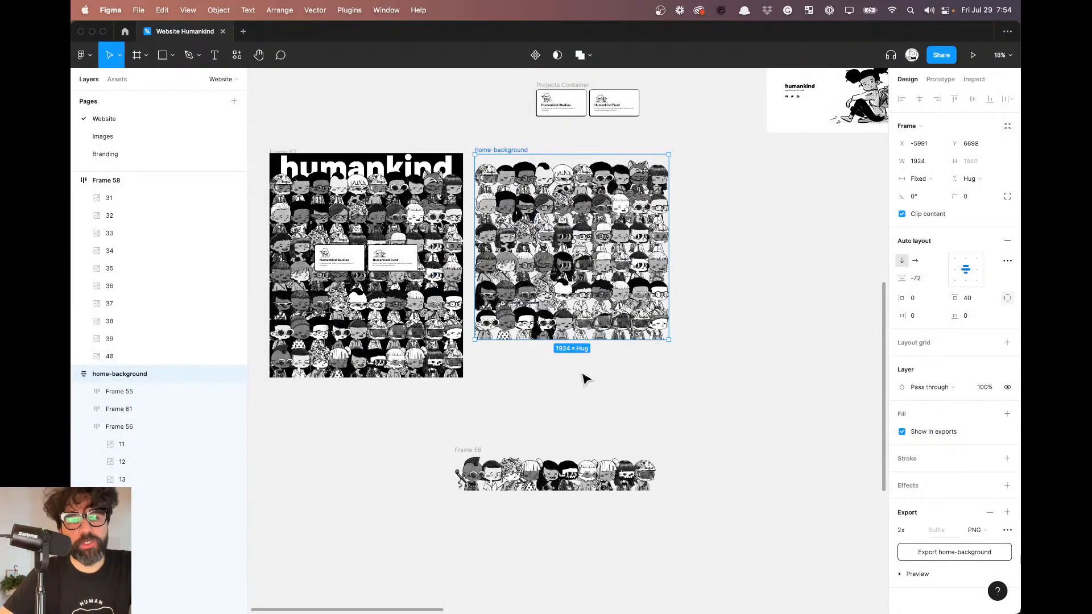
Switch to Photoshop, close the old home-background.png without saving, and reopen the newly exported home-background.png from the recent files.
{"action": "key", "text": "super+Tab"}
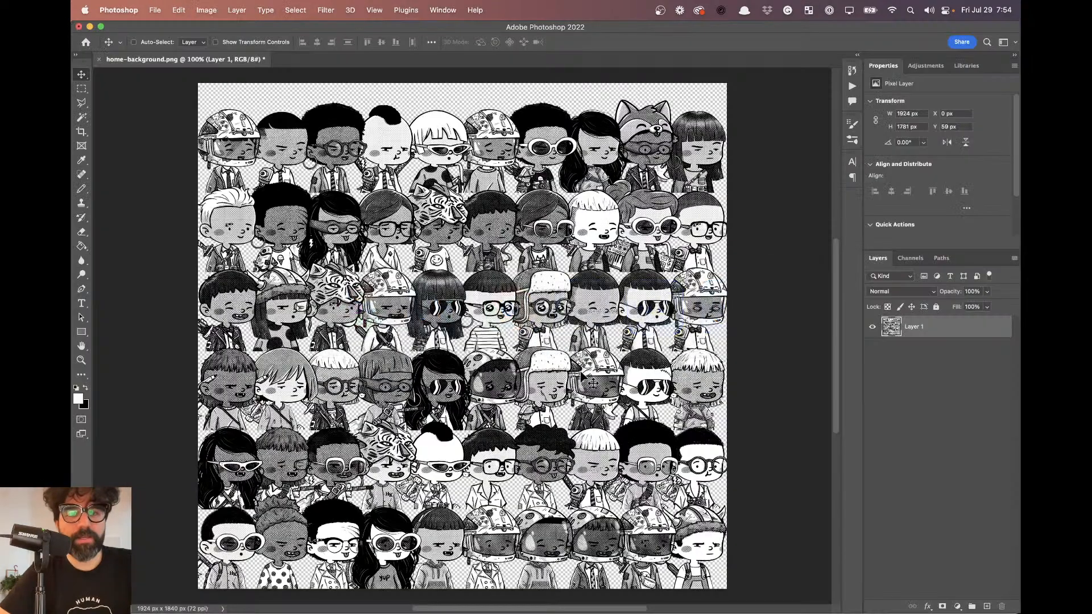
{"action": "left_click", "coordinate": [155, 11]}
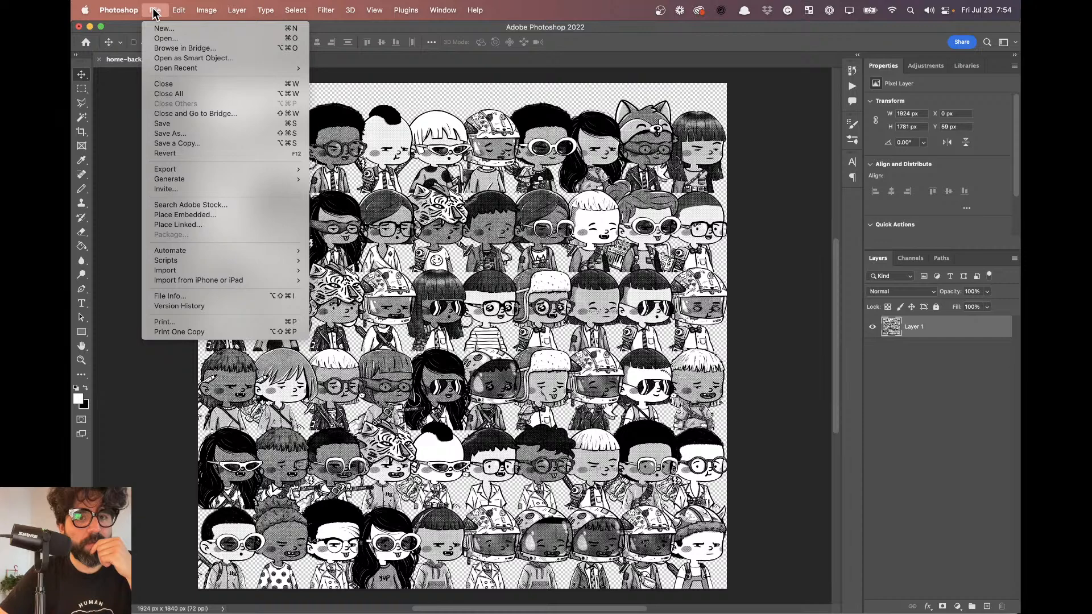
{"action": "key", "text": "super+w"}
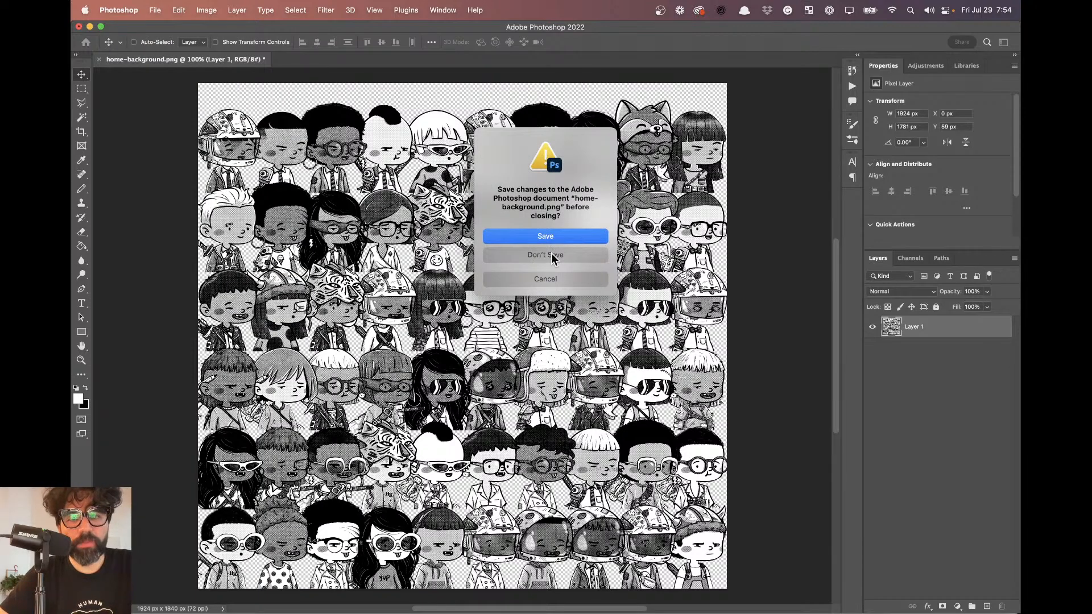
{"action": "left_click", "coordinate": [552, 256]}
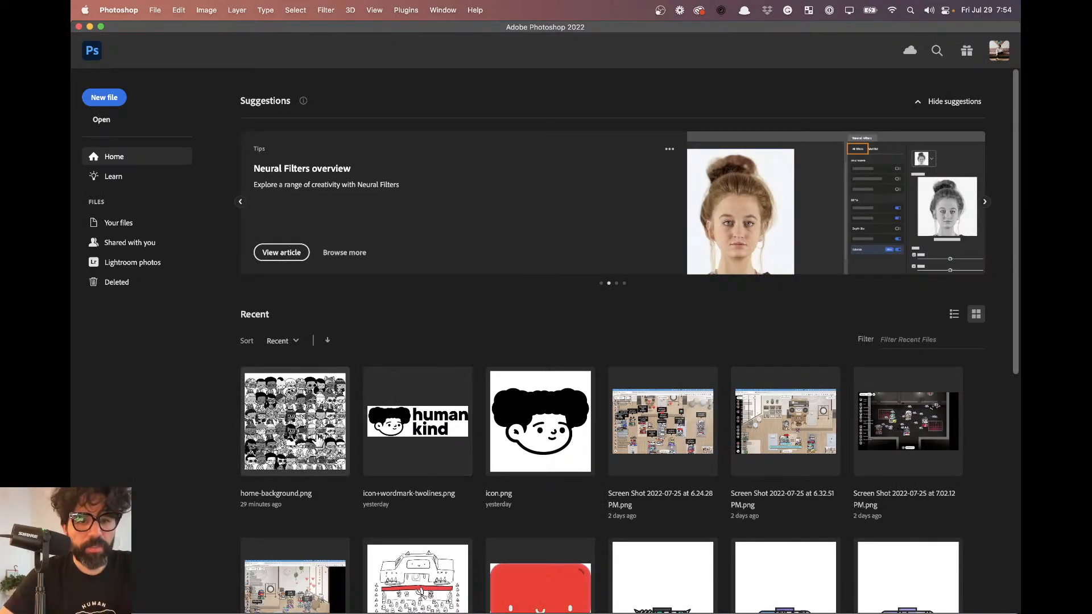
{"action": "left_click", "coordinate": [313, 438]}
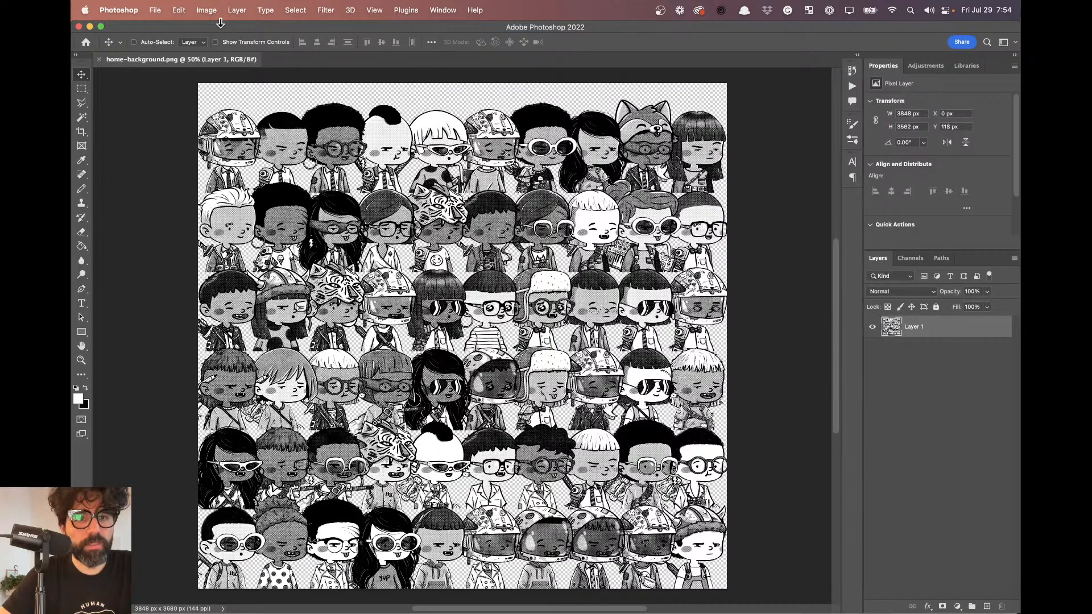
Check the pixel dimensions of the reopened home-background.png in Image Size without changing them.
{"action": "left_click", "coordinate": [204, 12]}
{"action": "left_click", "coordinate": [233, 97]}
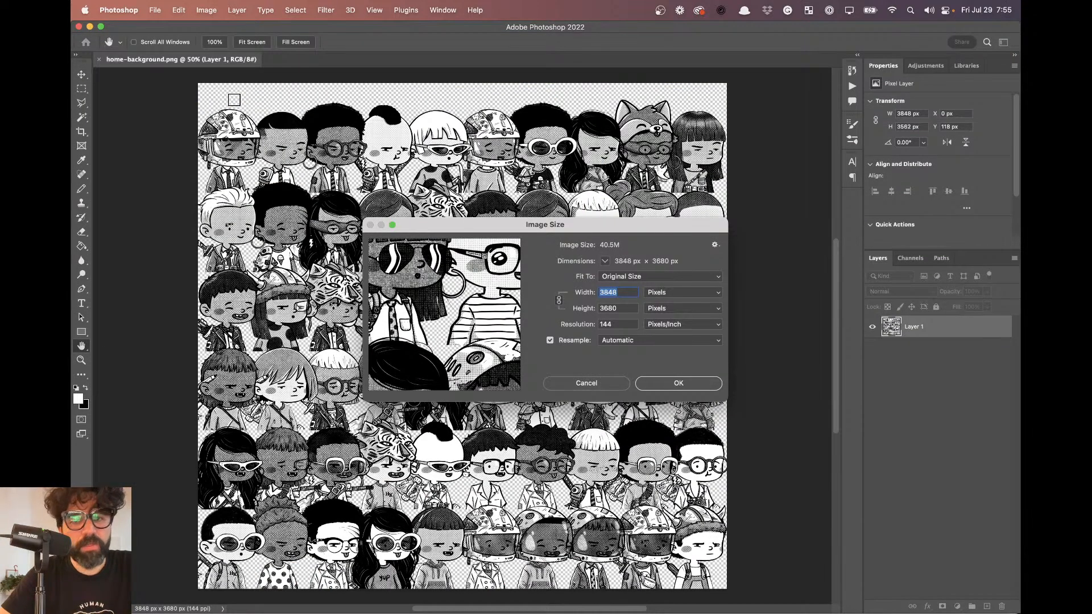
{"action": "key", "text": "Escape"}
Save the image for web as PNG-8 with Web Snap at 64%, replacing home-background.png in the website folder.
{"action": "left_click", "coordinate": [204, 10]}
{"action": "left_click", "coordinate": [205, 9]}
{"action": "key", "text": "alt+shift+super+s"}
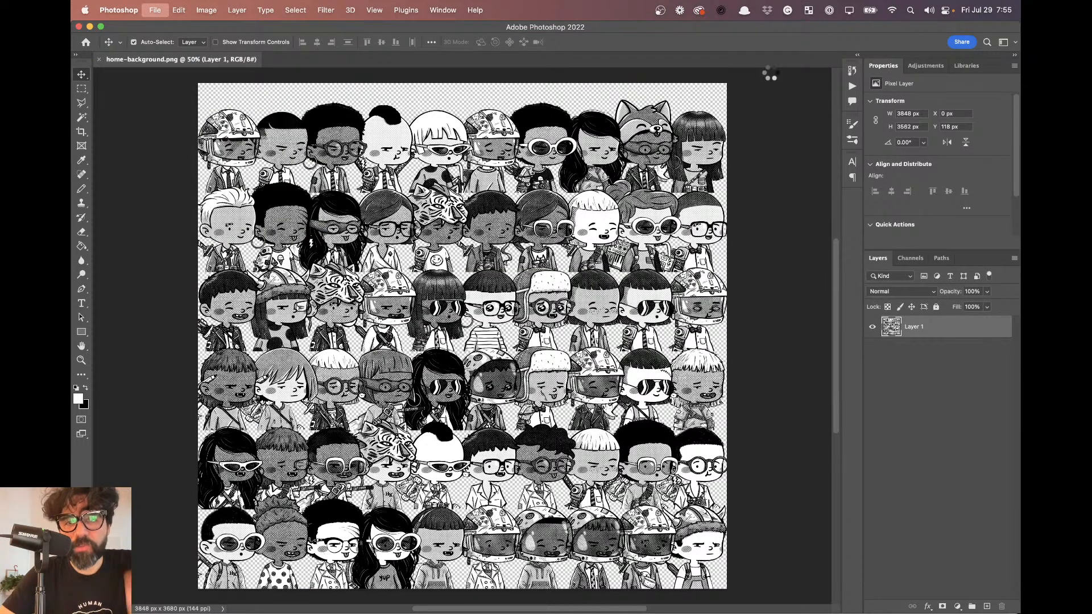
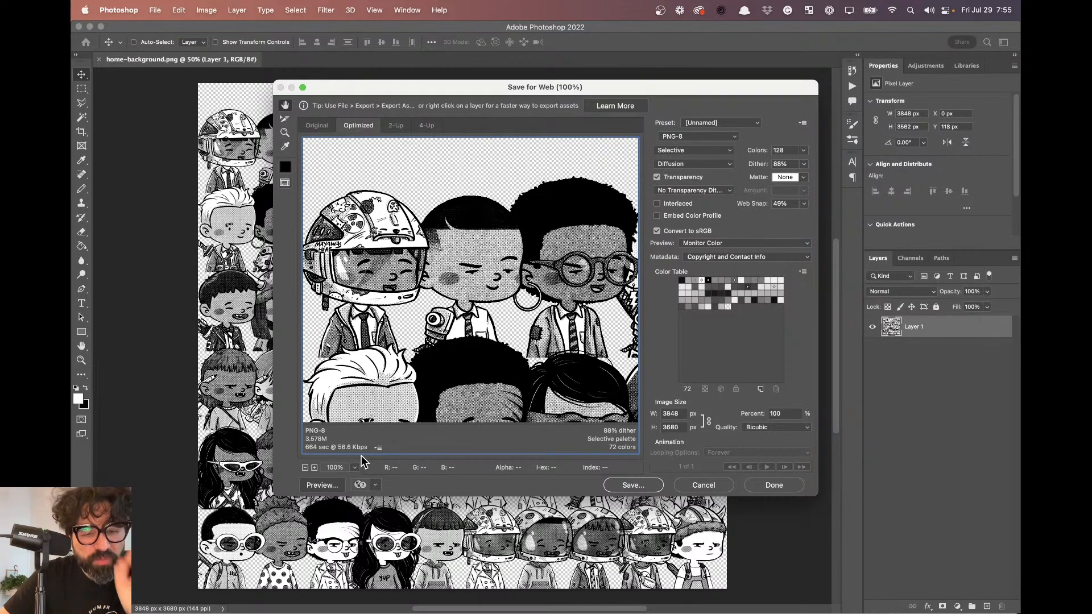
{"action": "left_click", "coordinate": [804, 204]}
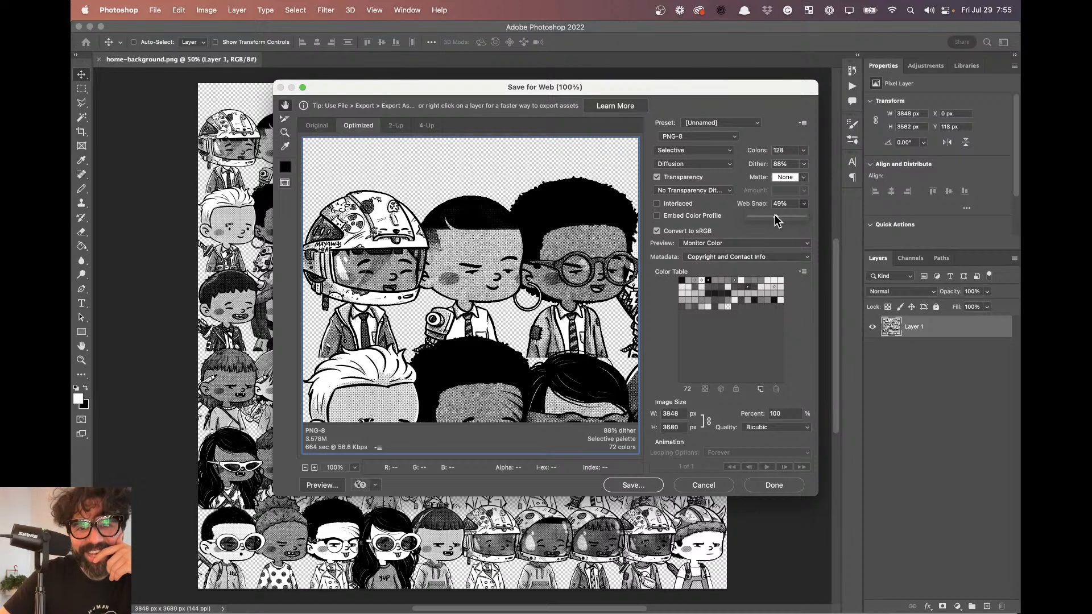
{"action": "left_click", "coordinate": [785, 216]}
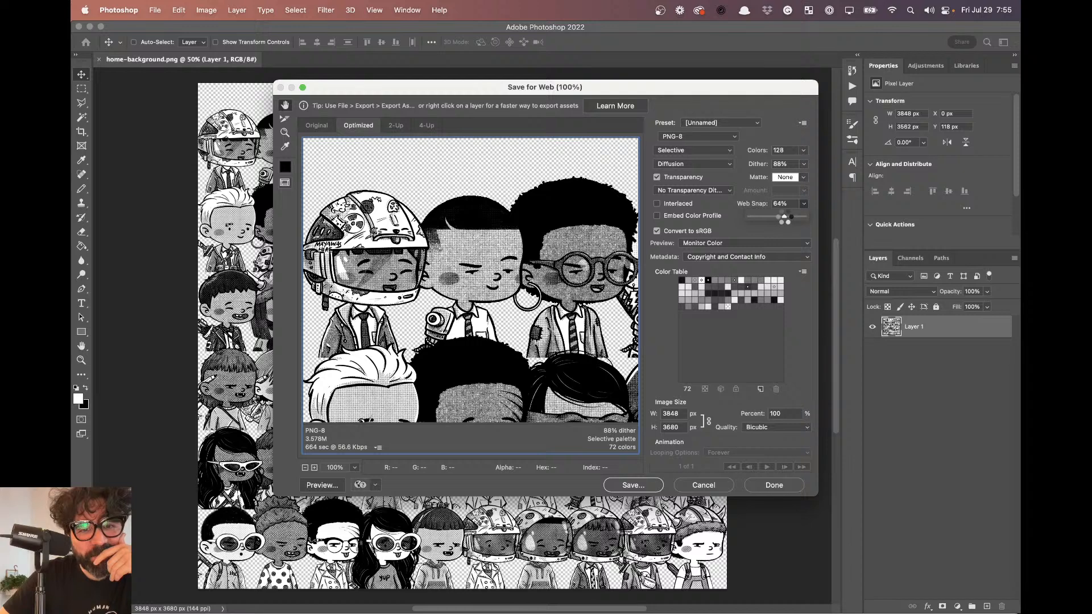
{"action": "left_click", "coordinate": [630, 486]}
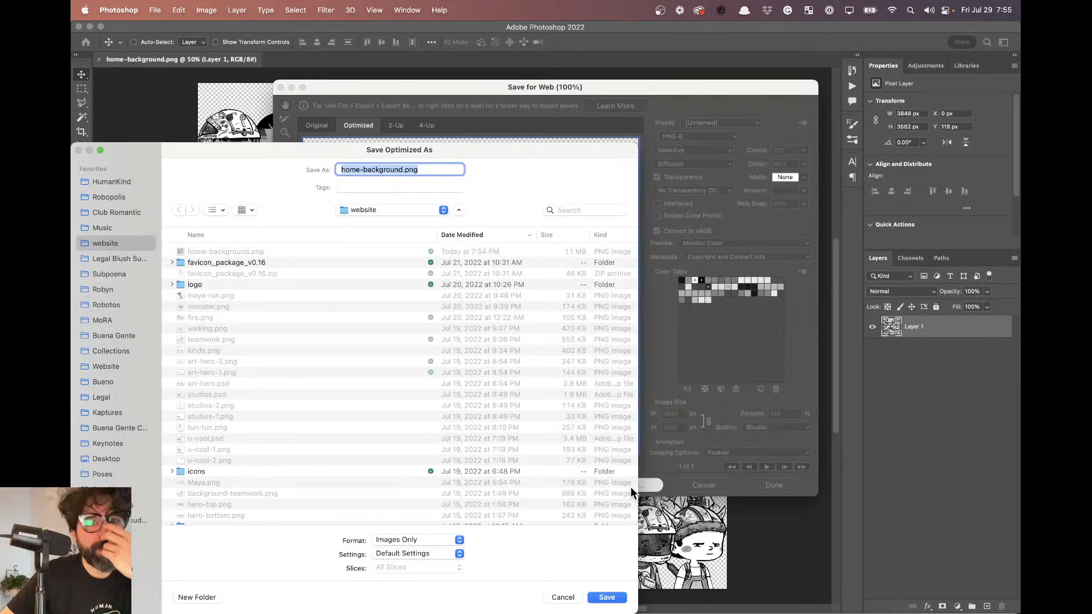
{"action": "key", "text": "Return"}
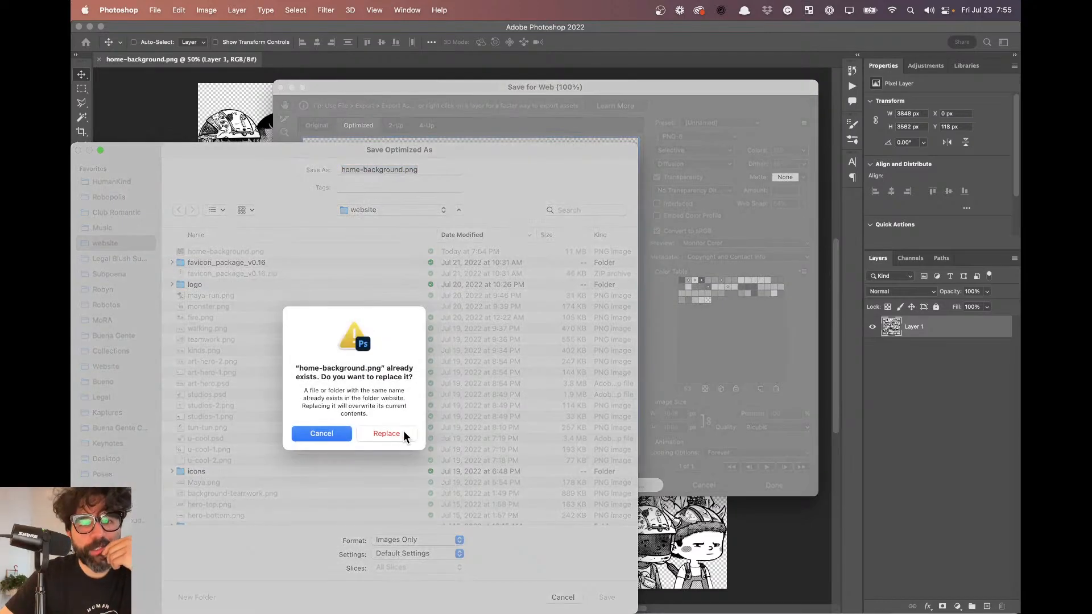
{"action": "left_click", "coordinate": [400, 436]}
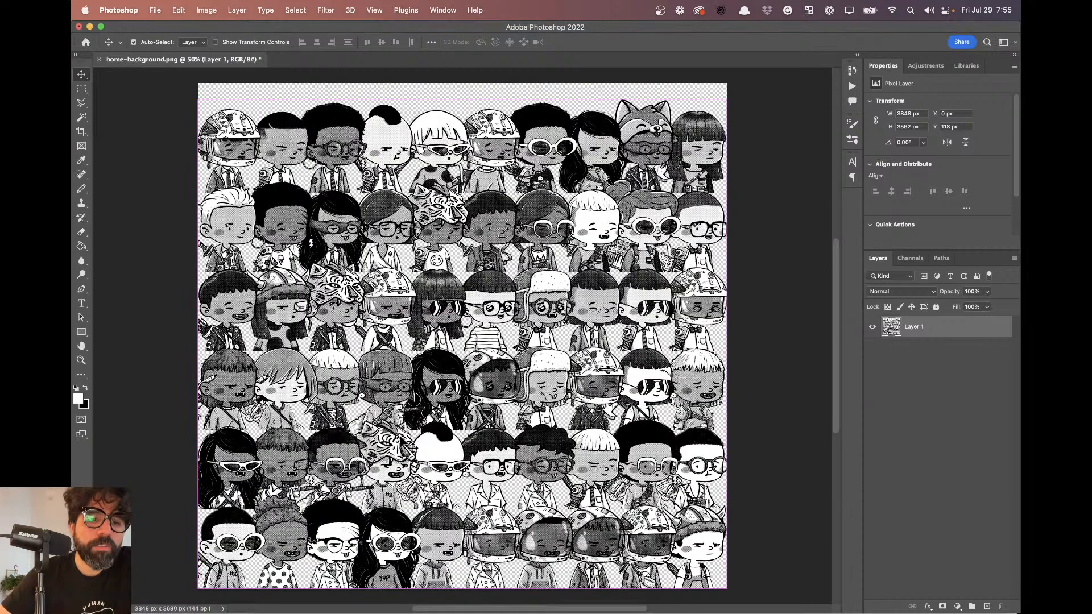
Switch to Webflow in Chrome, leave the preview, and save the projects section's scroll animation with collection-bg scaled to 1.2.
{"action": "key", "text": "super+Tab"}
{"action": "key", "text": "super+Tab"}
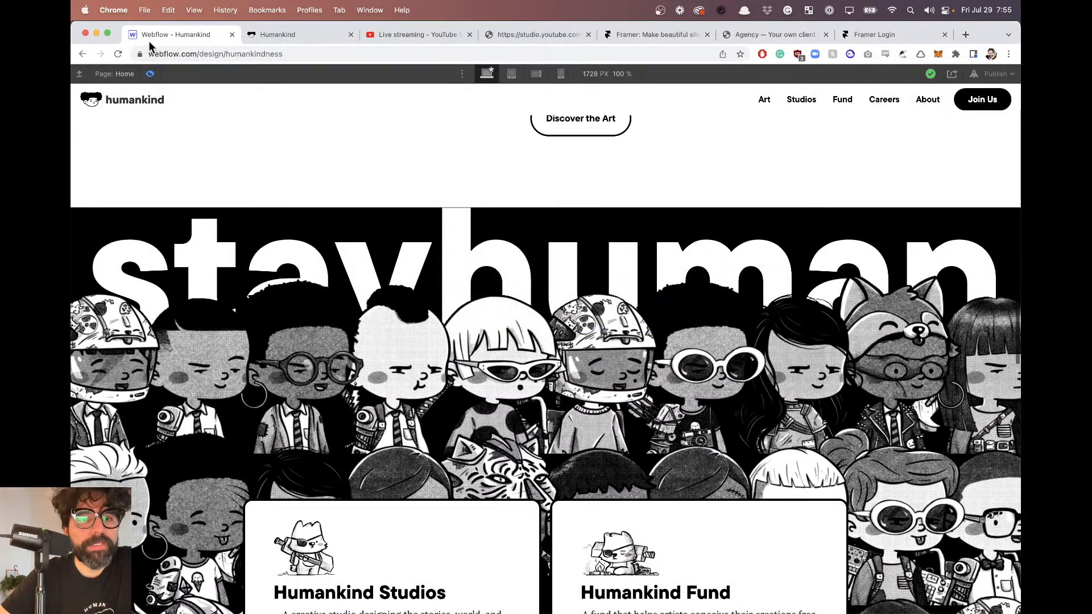
{"action": "left_click", "coordinate": [149, 74]}
{"action": "scroll", "coordinate": [336, 458], "scroll_direction": "up", "scroll_amount": 3}
{"action": "scroll", "coordinate": [335, 464], "scroll_direction": "up", "scroll_amount": 5}
{"action": "scroll", "coordinate": [336, 463], "scroll_direction": "down", "scroll_amount": 4}
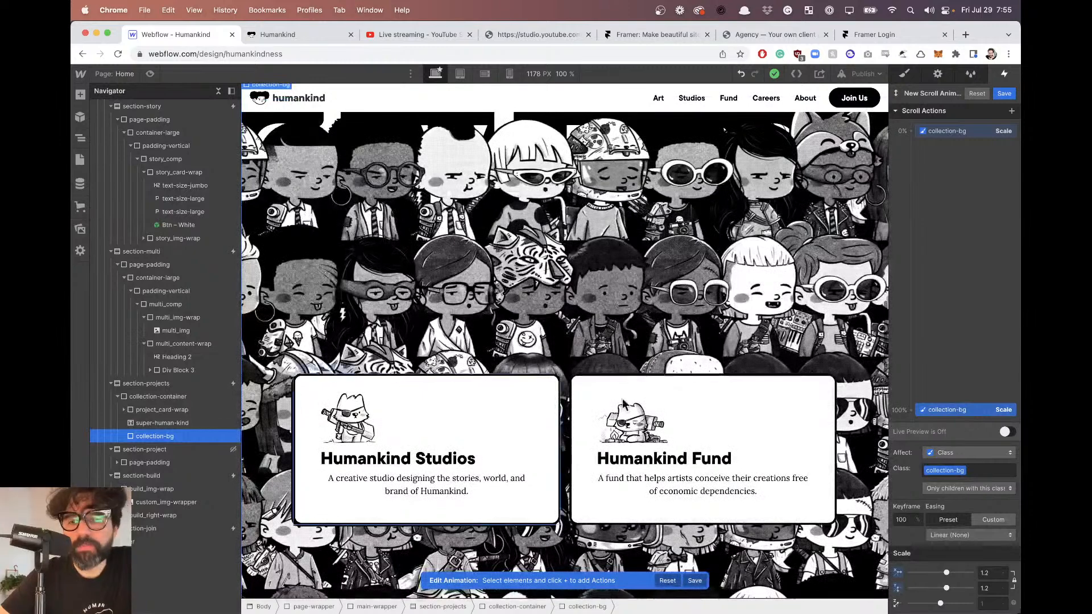
{"action": "left_click", "coordinate": [1000, 95]}
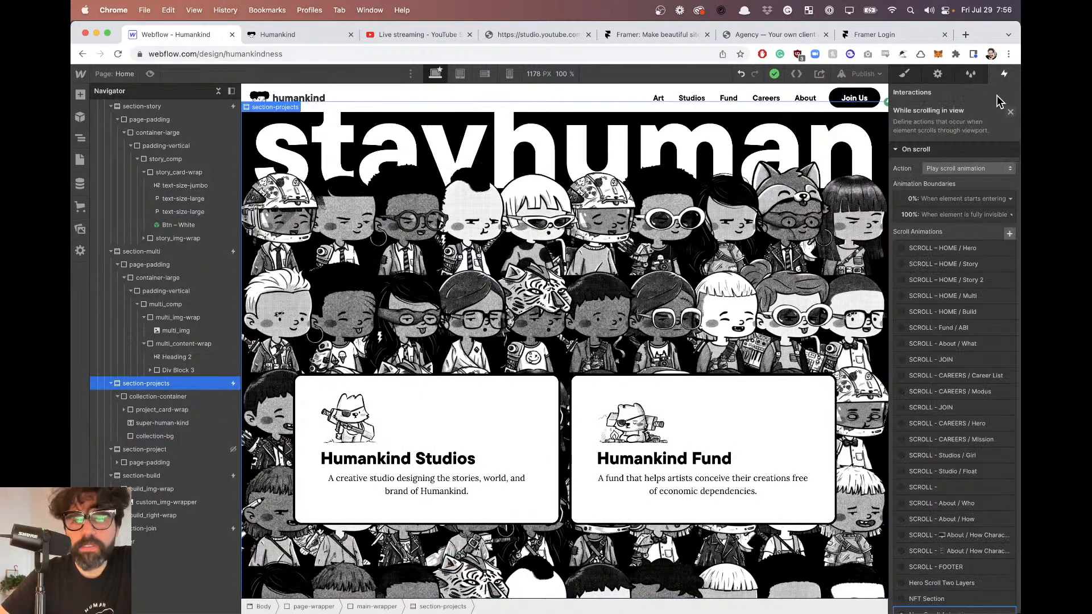
{"action": "left_click", "coordinate": [905, 75]}
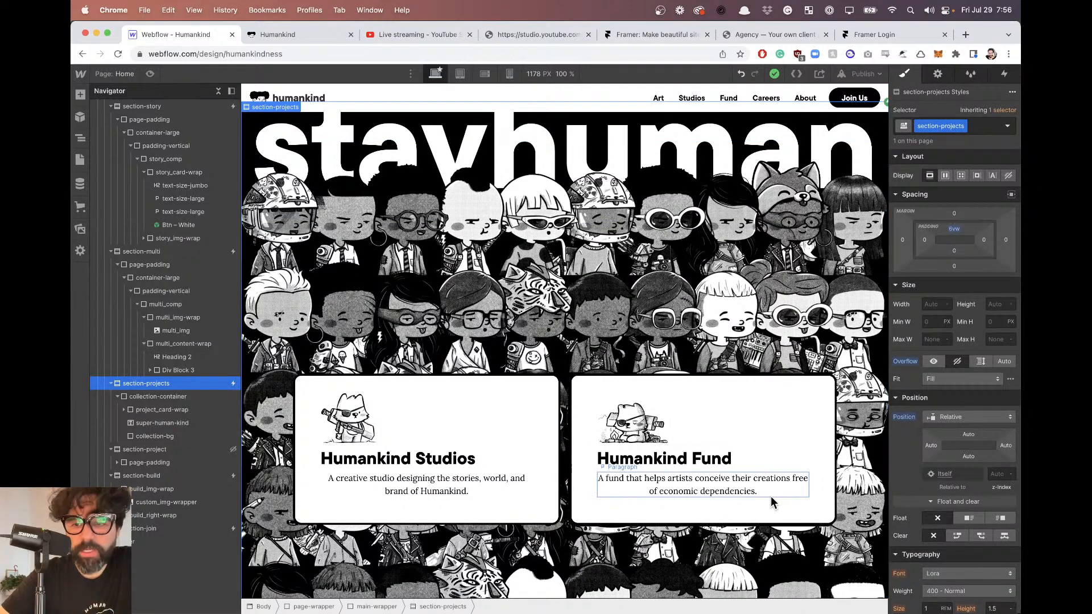
{"action": "scroll", "coordinate": [937, 414], "scroll_direction": "down", "scroll_amount": 10}
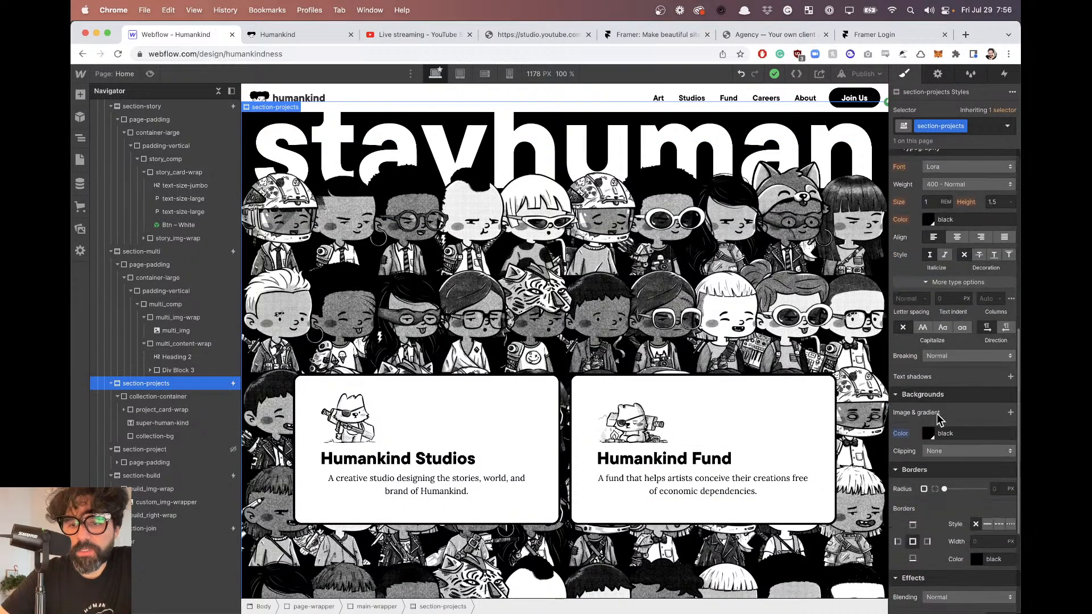
{"action": "left_click", "coordinate": [108, 436]}
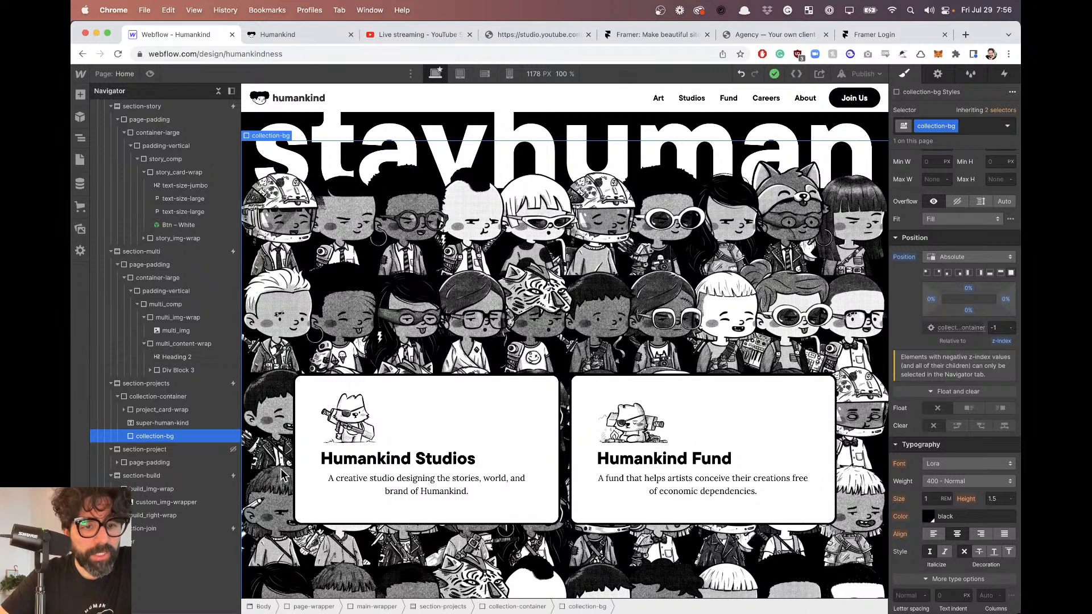
{"action": "scroll", "coordinate": [919, 345], "scroll_direction": "down", "scroll_amount": 6}
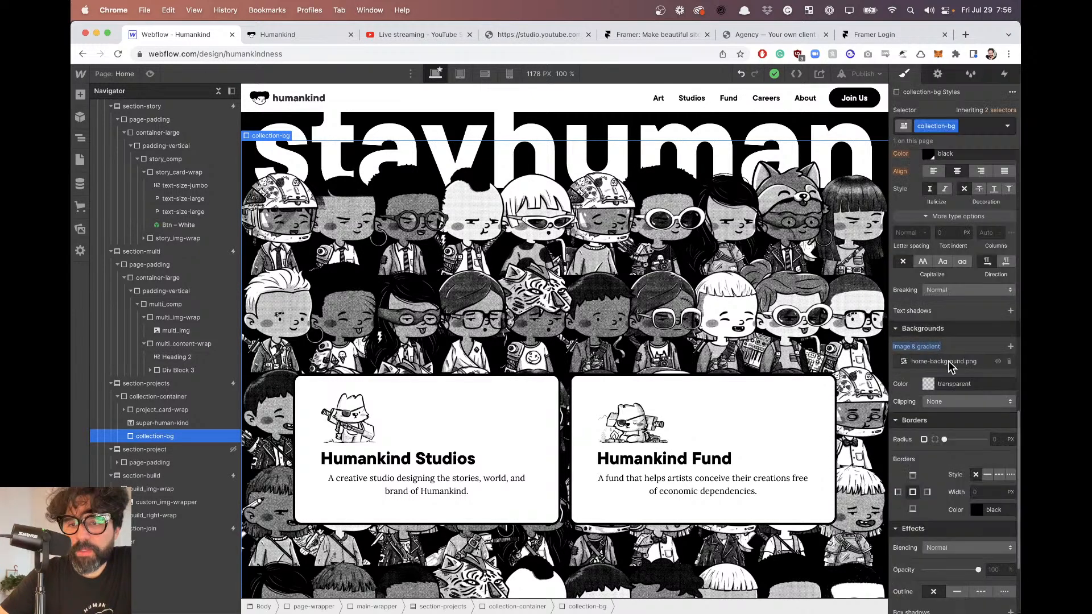
{"action": "left_click", "coordinate": [948, 362]}
{"action": "left_click", "coordinate": [978, 444]}
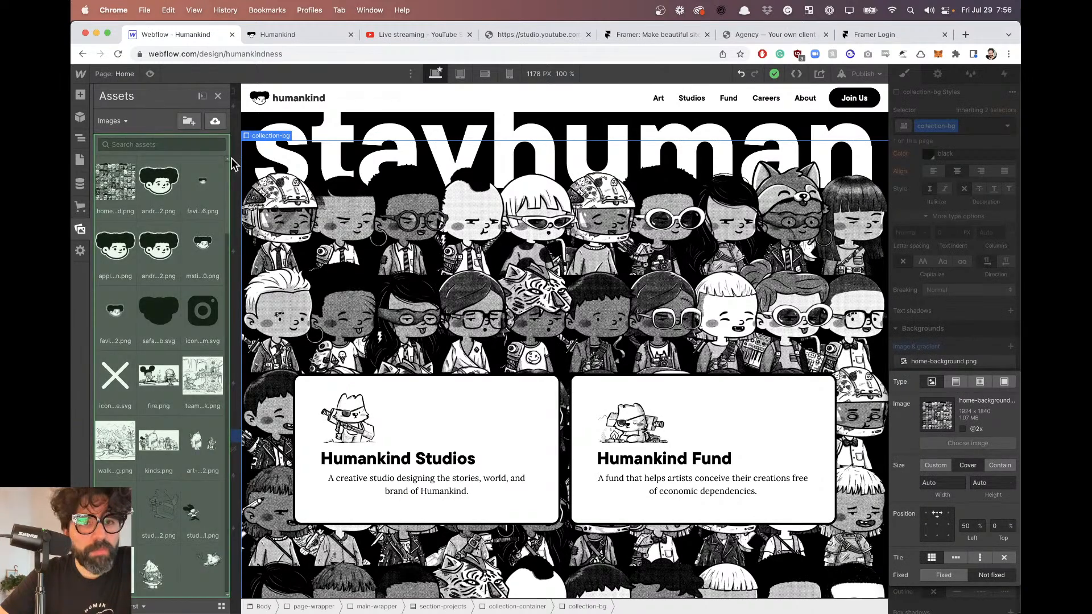
{"action": "left_click", "coordinate": [215, 122]}
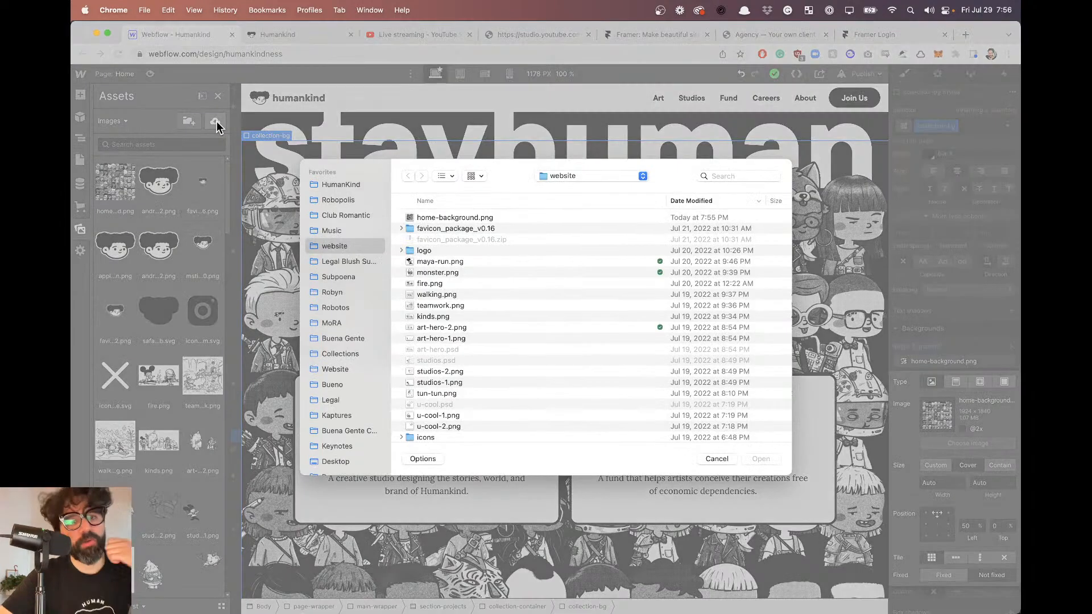
{"action": "left_click", "coordinate": [462, 218]}
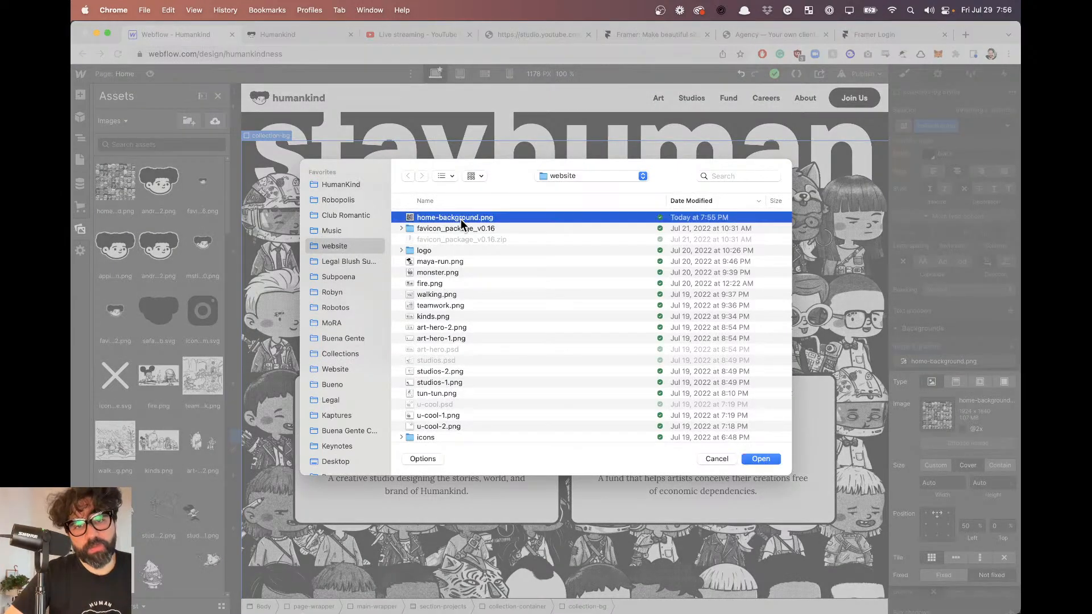
{"action": "key", "text": "Return"}
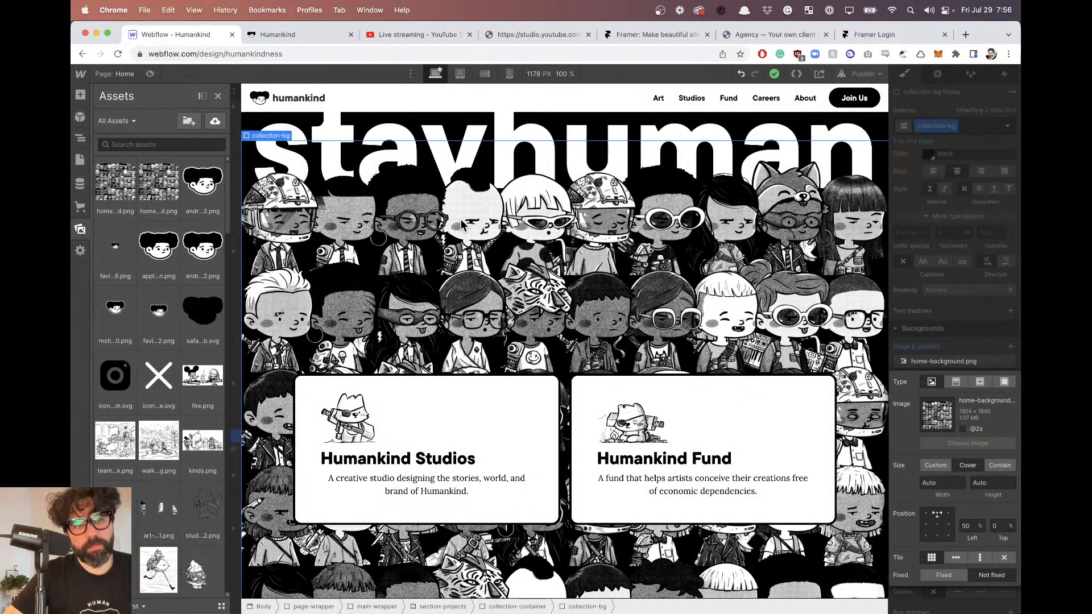
{"action": "left_click", "coordinate": [962, 429]}
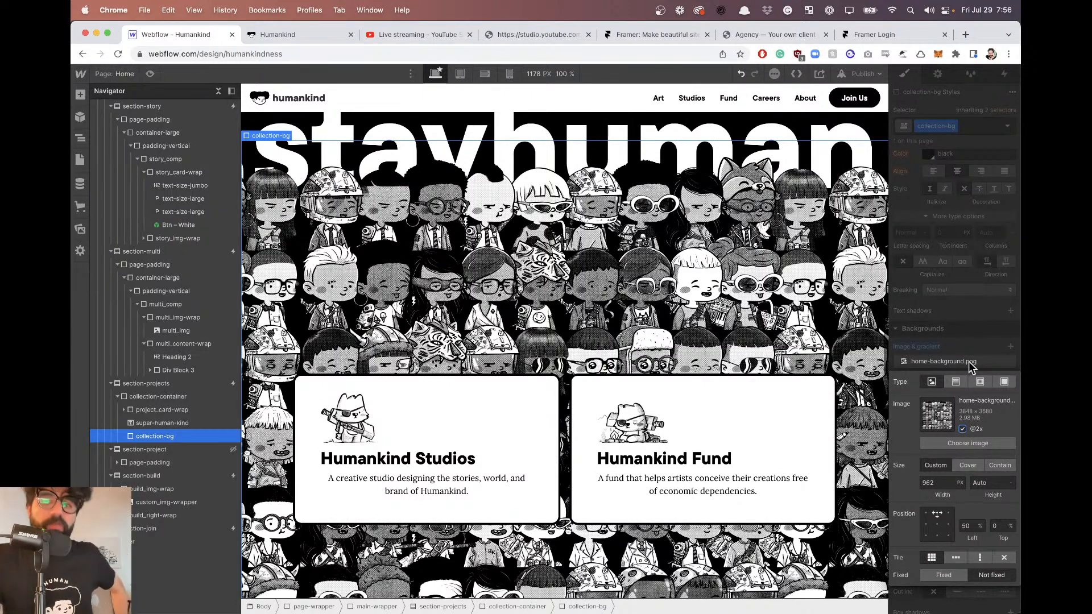
{"action": "left_click", "coordinate": [150, 73]}
{"action": "scroll", "coordinate": [535, 279], "scroll_direction": "down", "scroll_amount": 2}
{"action": "scroll", "coordinate": [537, 281], "scroll_direction": "down", "scroll_amount": 9}
{"action": "scroll", "coordinate": [537, 281], "scroll_direction": "up", "scroll_amount": 6}
{"action": "scroll", "coordinate": [537, 280], "scroll_direction": "up", "scroll_amount": 1}
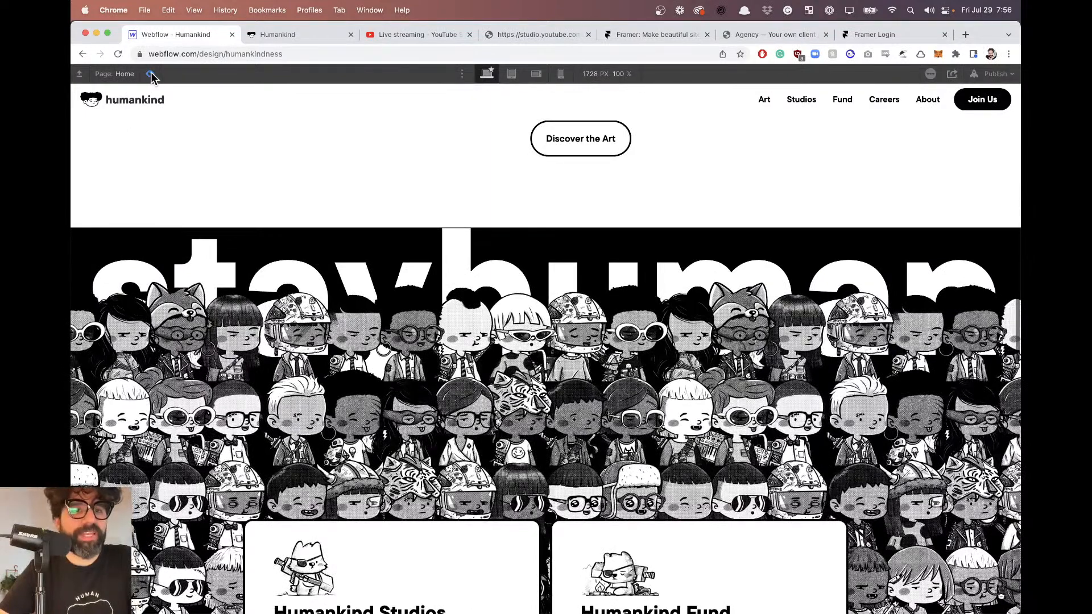
Leave the preview and set collection-bg's home-background.png image to not tile and to use the Cover size.
{"action": "left_click", "coordinate": [151, 74]}
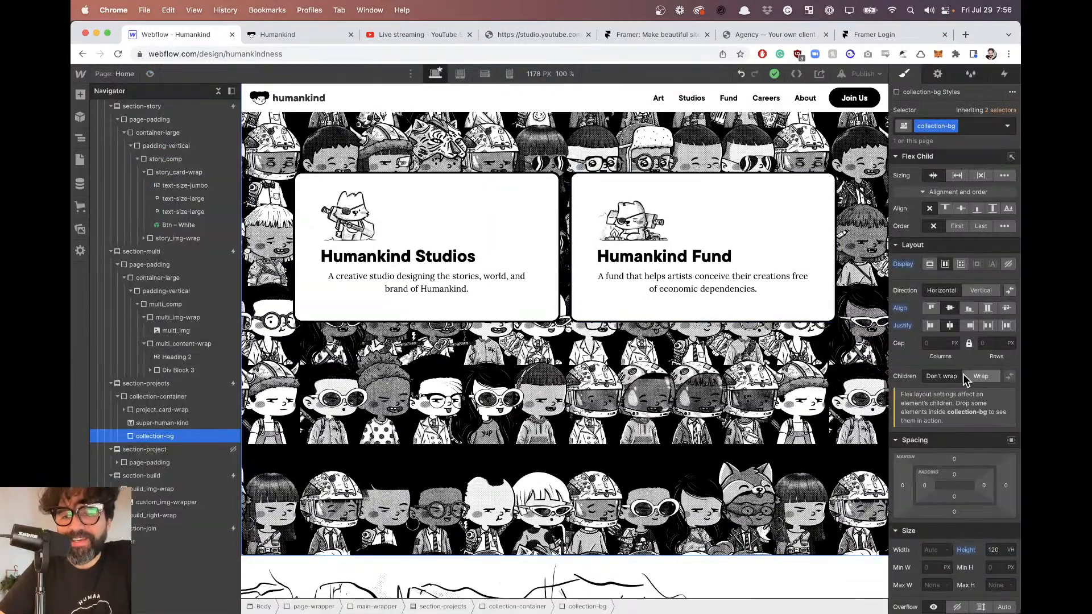
{"action": "scroll", "coordinate": [964, 380], "scroll_direction": "down", "scroll_amount": 10}
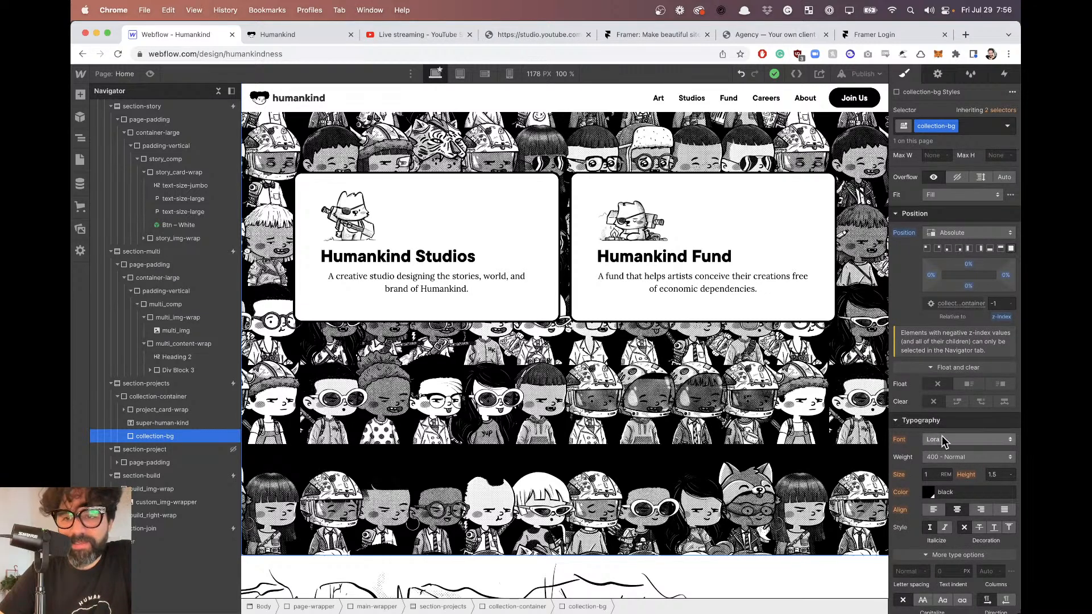
{"action": "scroll", "coordinate": [973, 432], "scroll_direction": "up", "scroll_amount": 5}
{"action": "scroll", "coordinate": [979, 427], "scroll_direction": "down", "scroll_amount": 5}
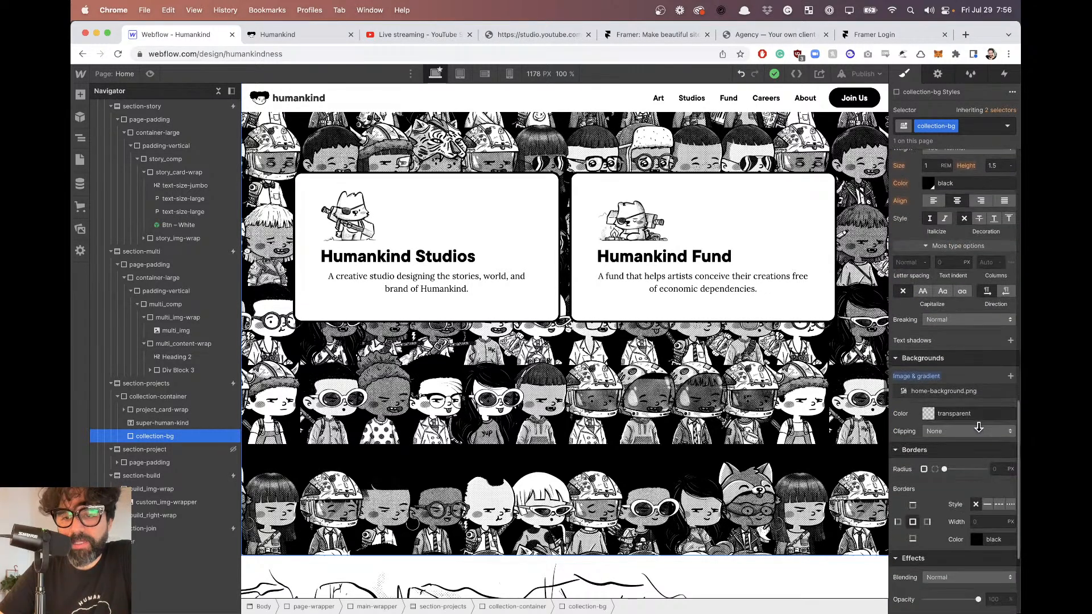
{"action": "left_click", "coordinate": [954, 393]}
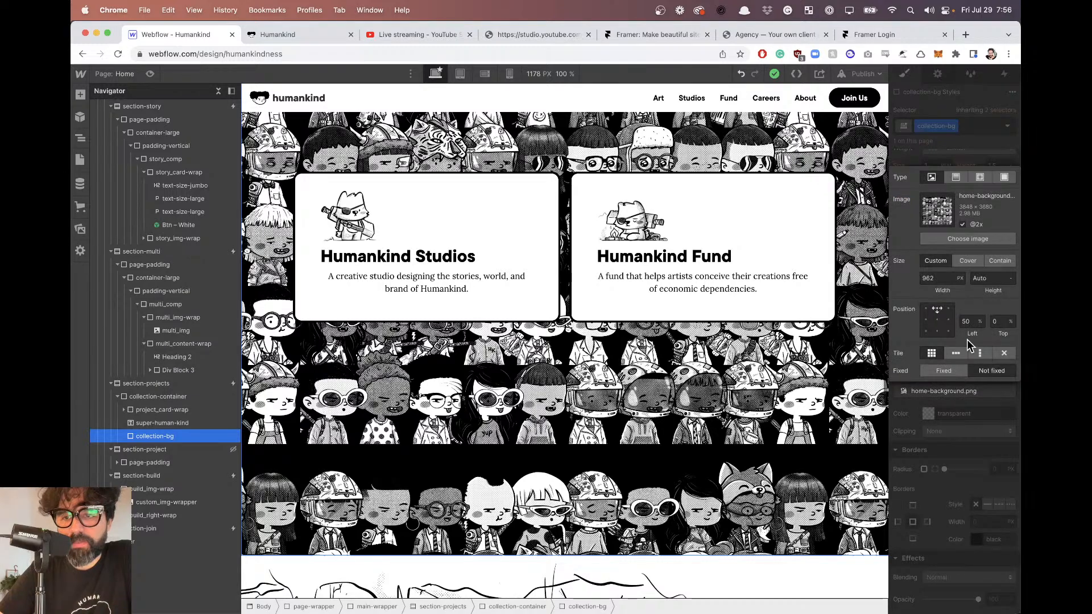
{"action": "left_click", "coordinate": [977, 367]}
{"action": "left_click", "coordinate": [1005, 355]}
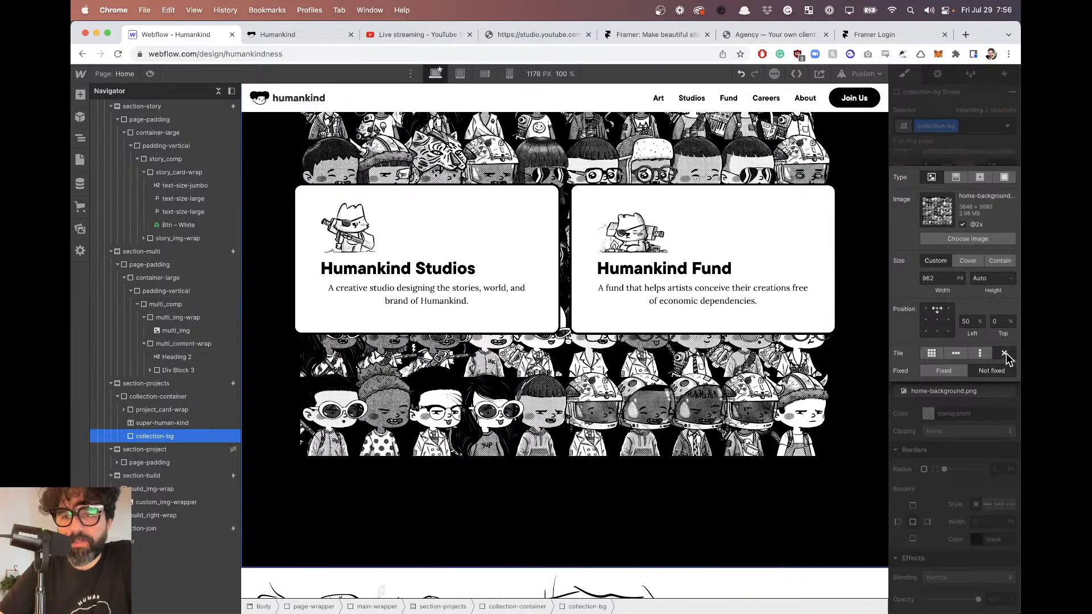
{"action": "scroll", "coordinate": [860, 341], "scroll_direction": "up", "scroll_amount": 5}
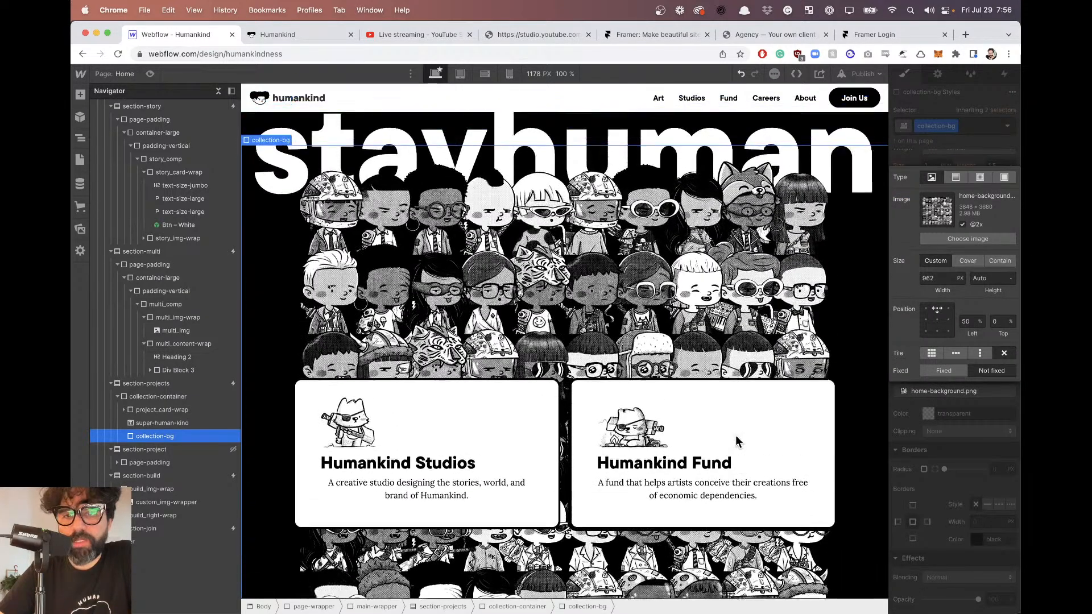
{"action": "left_click", "coordinate": [964, 261]}
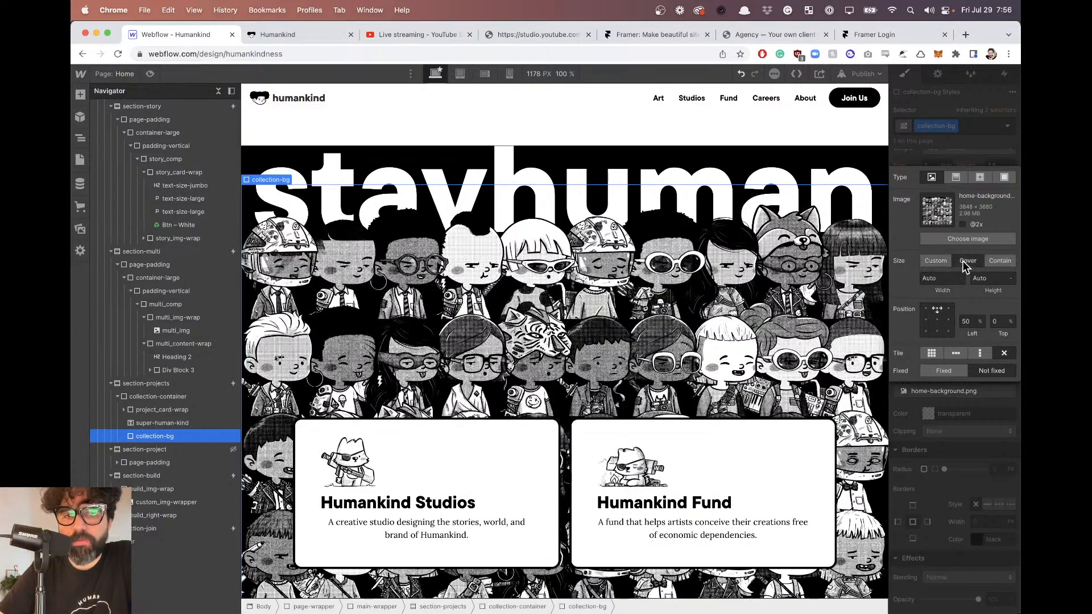
Preview the home page and examine how the Cover-sized background renders and scales through the projects section.
{"action": "left_click", "coordinate": [150, 73]}
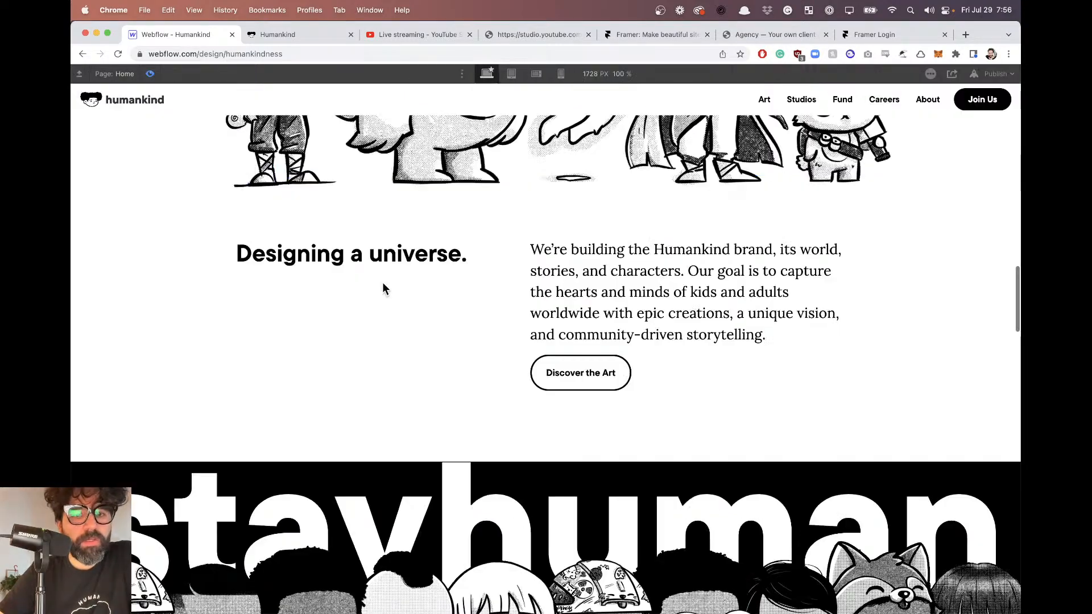
{"action": "scroll", "coordinate": [383, 283], "scroll_direction": "down", "scroll_amount": 10}
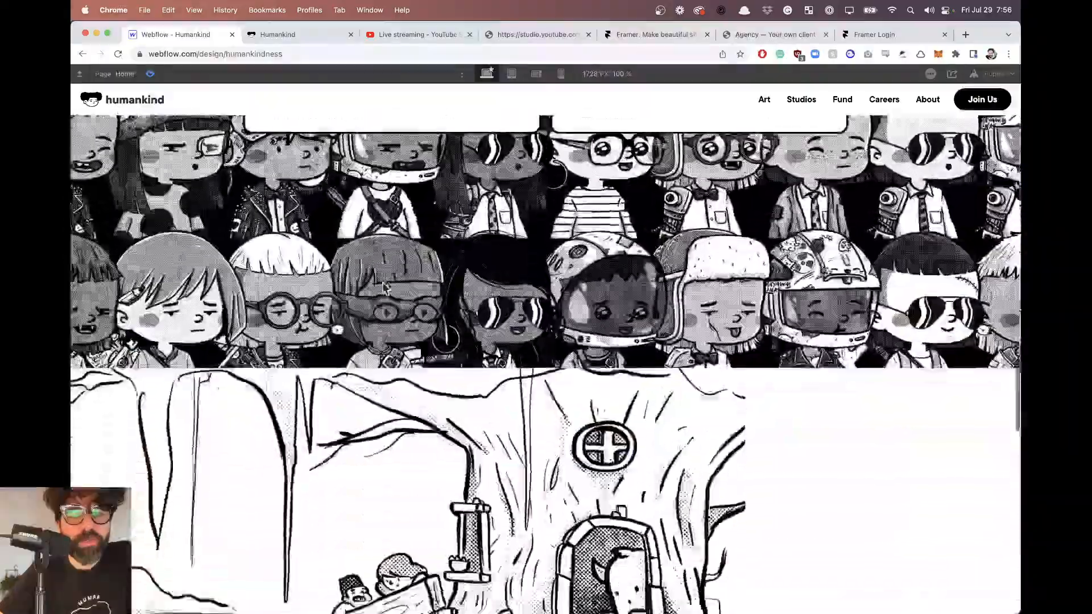
{"action": "scroll", "coordinate": [383, 284], "scroll_direction": "up", "scroll_amount": 5}
{"action": "scroll", "coordinate": [383, 282], "scroll_direction": "down", "scroll_amount": 7}
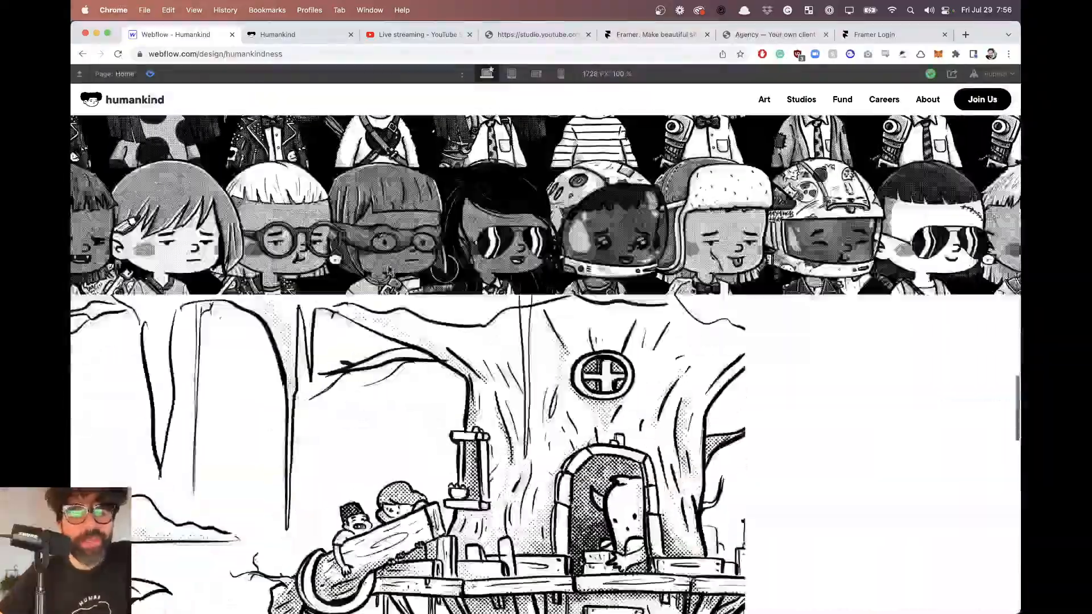
{"action": "scroll", "coordinate": [405, 210], "scroll_direction": "up", "scroll_amount": 5}
{"action": "scroll", "coordinate": [391, 246], "scroll_direction": "down", "scroll_amount": 5}
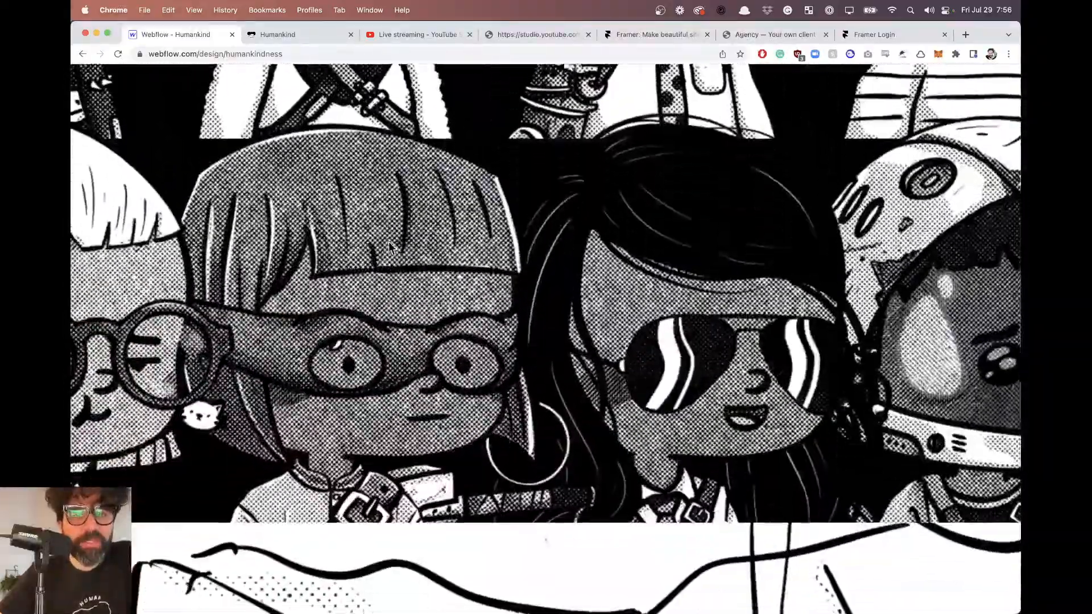
{"action": "scroll", "coordinate": [390, 248], "scroll_direction": "down", "scroll_amount": 5}
{"action": "scroll", "coordinate": [391, 248], "scroll_direction": "up", "scroll_amount": 12}
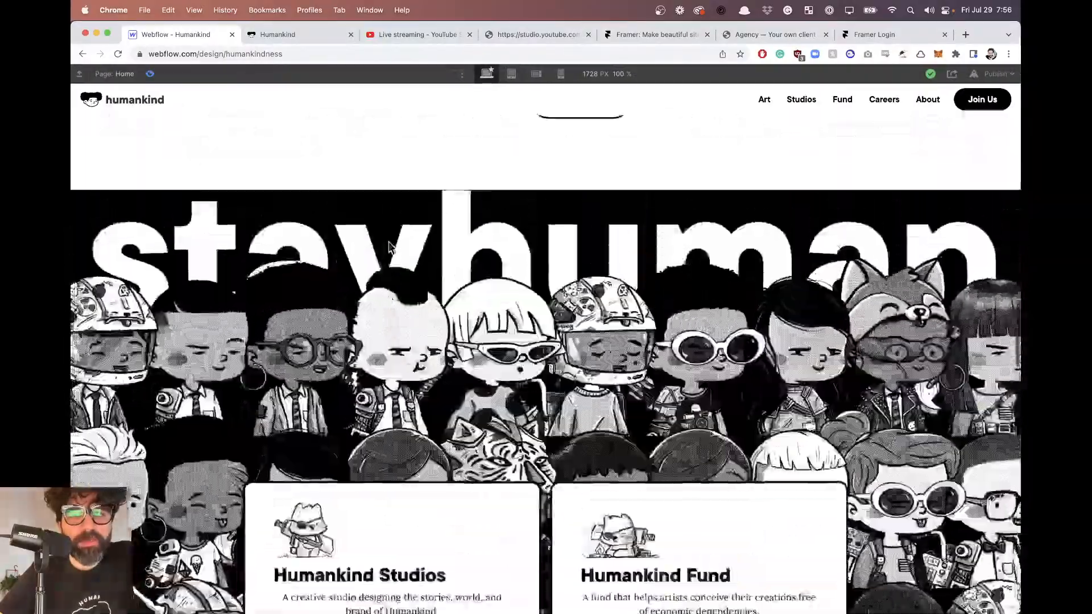
{"action": "scroll", "coordinate": [390, 248], "scroll_direction": "down", "scroll_amount": 10}
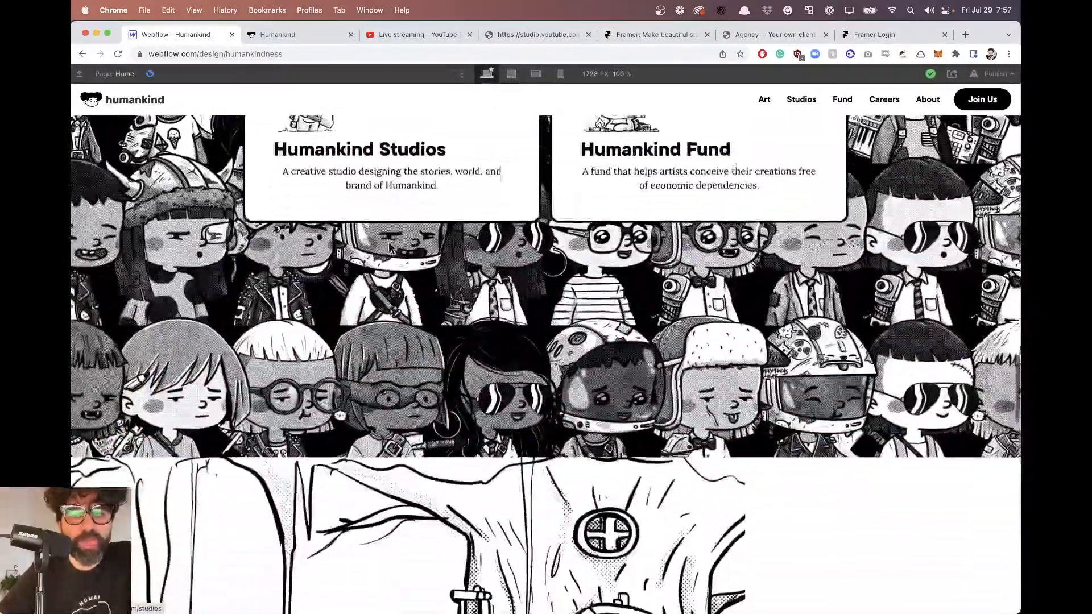
{"action": "scroll", "coordinate": [390, 248], "scroll_direction": "down", "scroll_amount": 2}
{"action": "scroll", "coordinate": [390, 248], "scroll_direction": "up", "scroll_amount": 10}
{"action": "scroll", "coordinate": [390, 245], "scroll_direction": "down", "scroll_amount": 8}
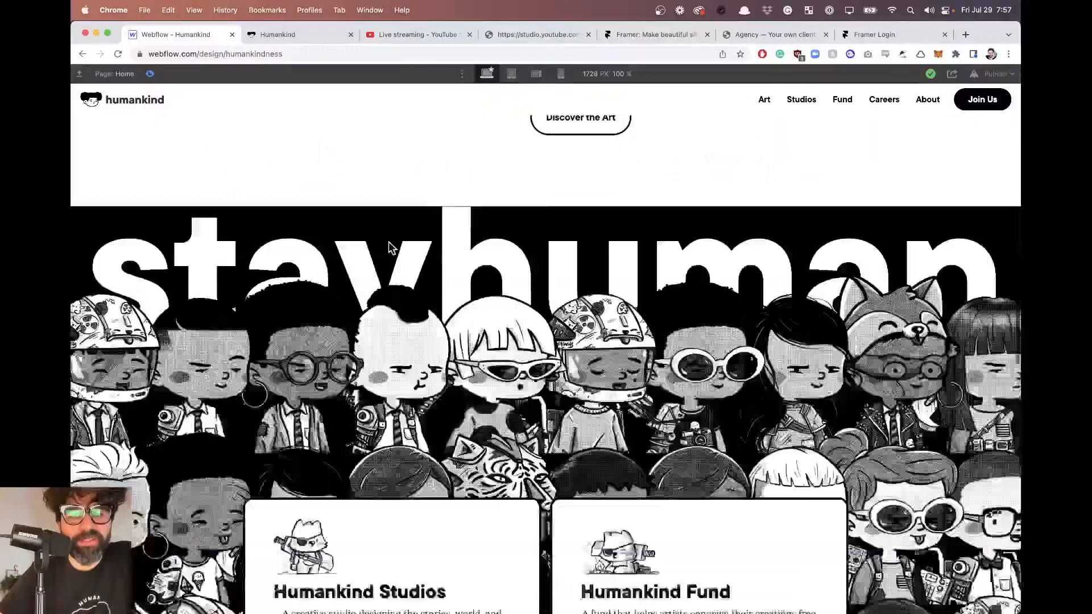
{"action": "scroll", "coordinate": [391, 246], "scroll_direction": "down", "scroll_amount": 1}
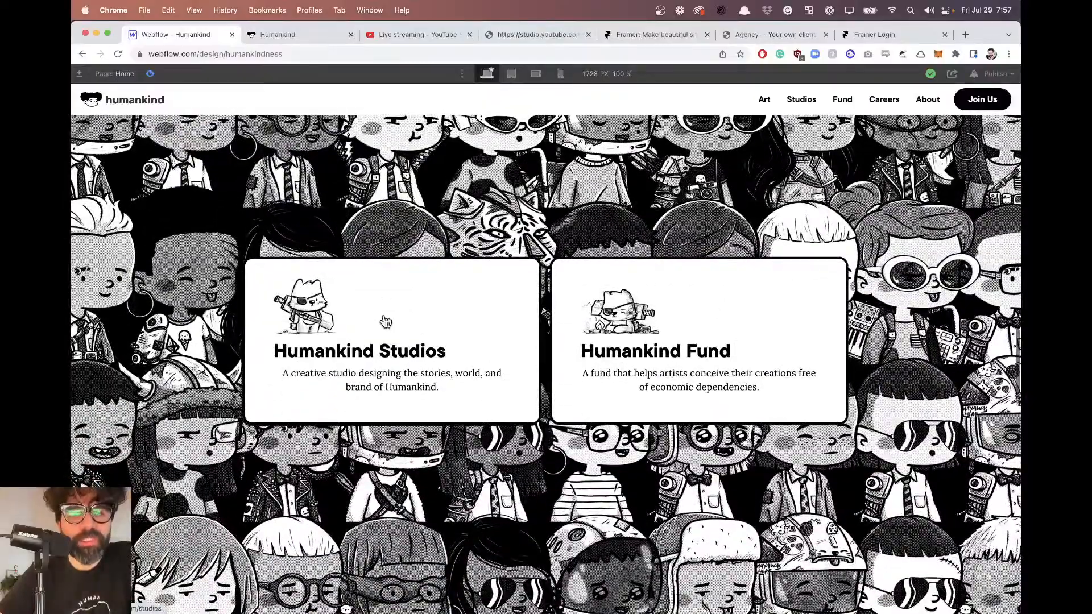
{"action": "scroll", "coordinate": [385, 322], "scroll_direction": "up", "scroll_amount": 8}
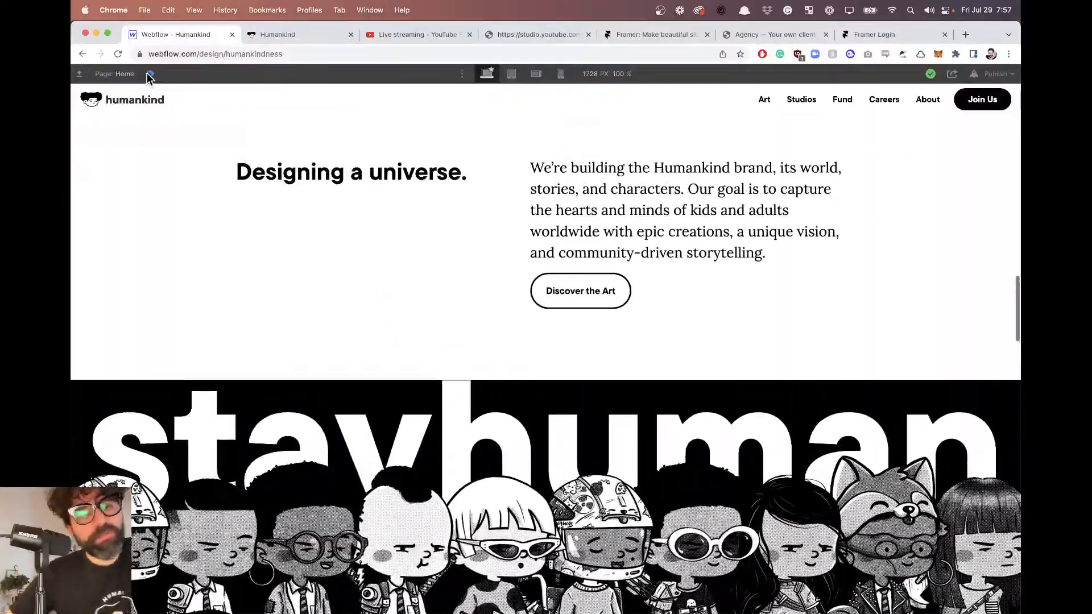
Leave the preview and give the Humankind Studios project card a Hover-state Move transform of 4 px on X and -4 px on Y.
{"action": "left_click", "coordinate": [150, 74]}
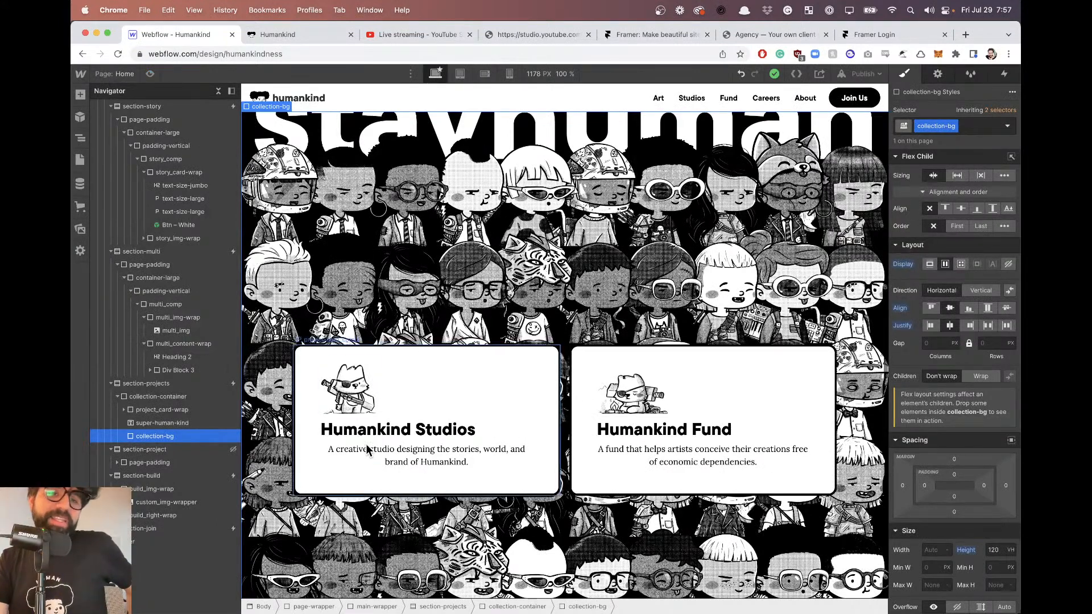
{"action": "left_click", "coordinate": [445, 371]}
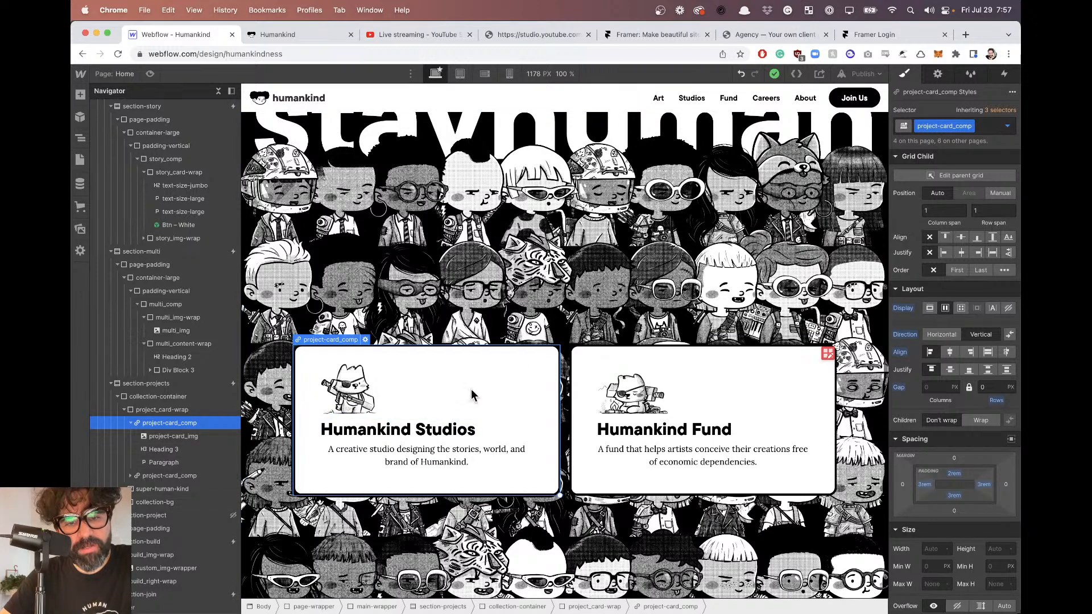
{"action": "scroll", "coordinate": [450, 415], "scroll_direction": "down", "scroll_amount": 2}
{"action": "scroll", "coordinate": [958, 344], "scroll_direction": "down", "scroll_amount": 10}
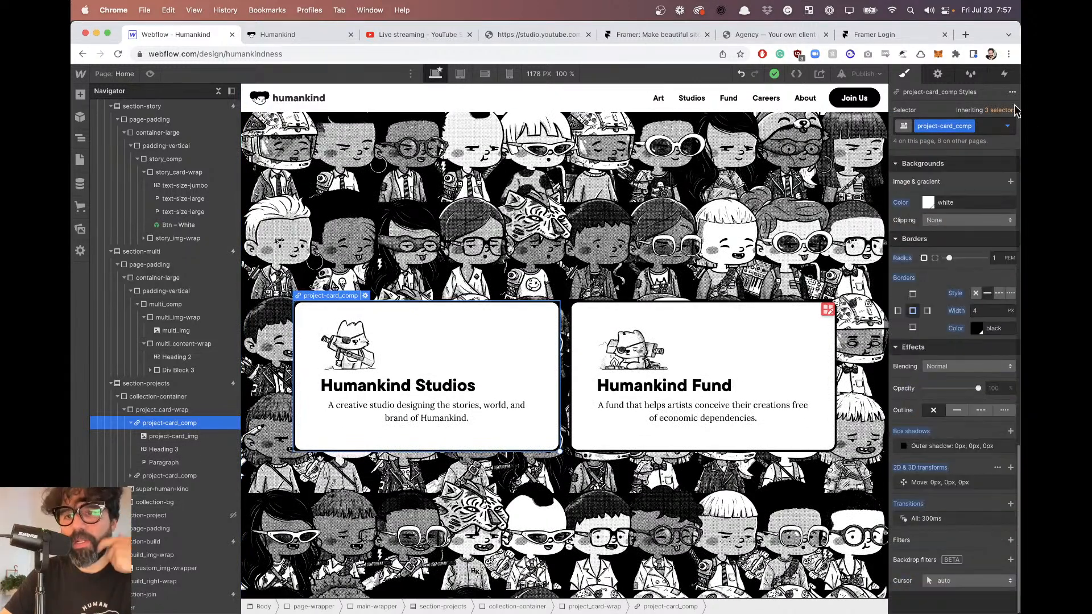
{"action": "left_click", "coordinate": [1007, 125]}
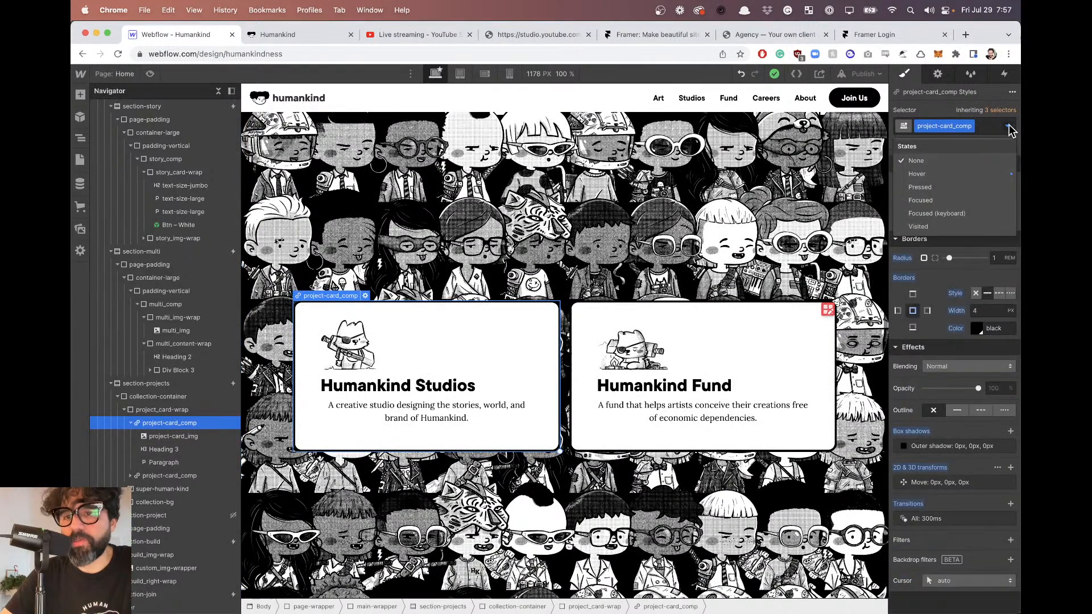
{"action": "left_click", "coordinate": [967, 171]}
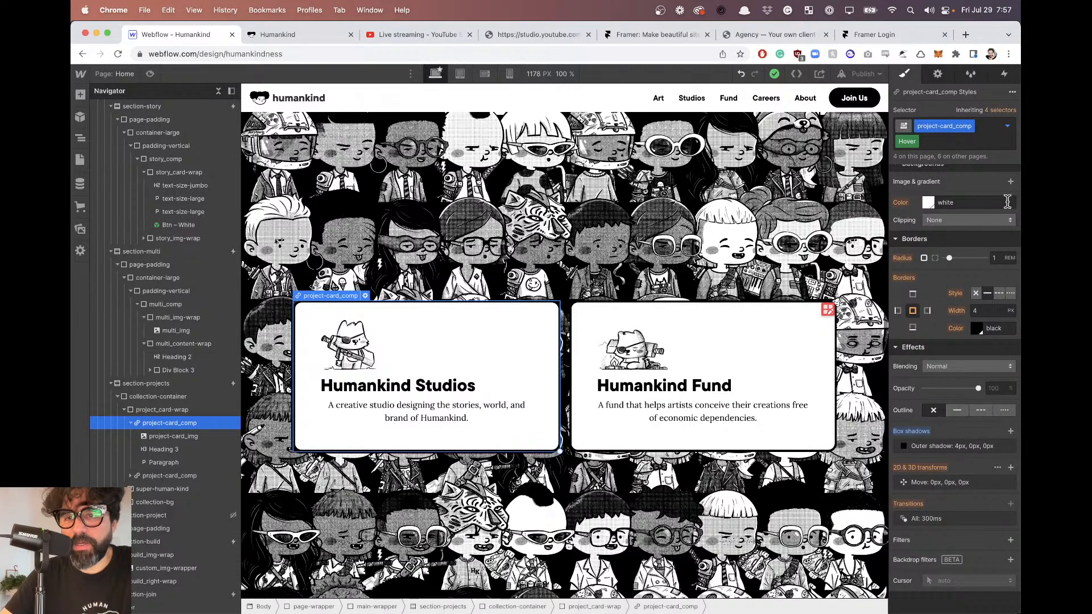
{"action": "left_click", "coordinate": [932, 484]}
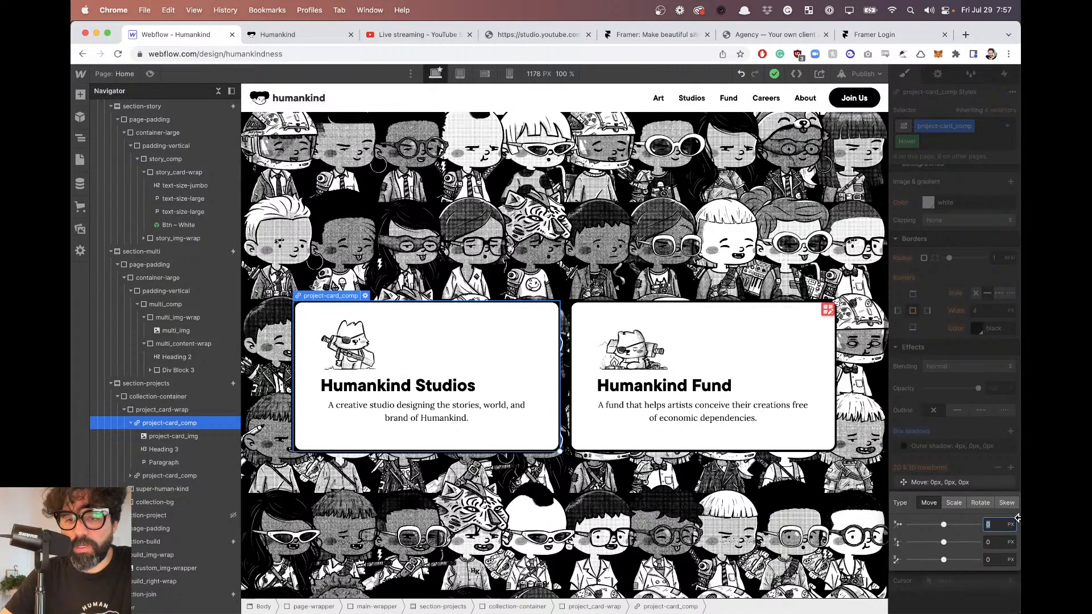
{"action": "type", "text": "4"}
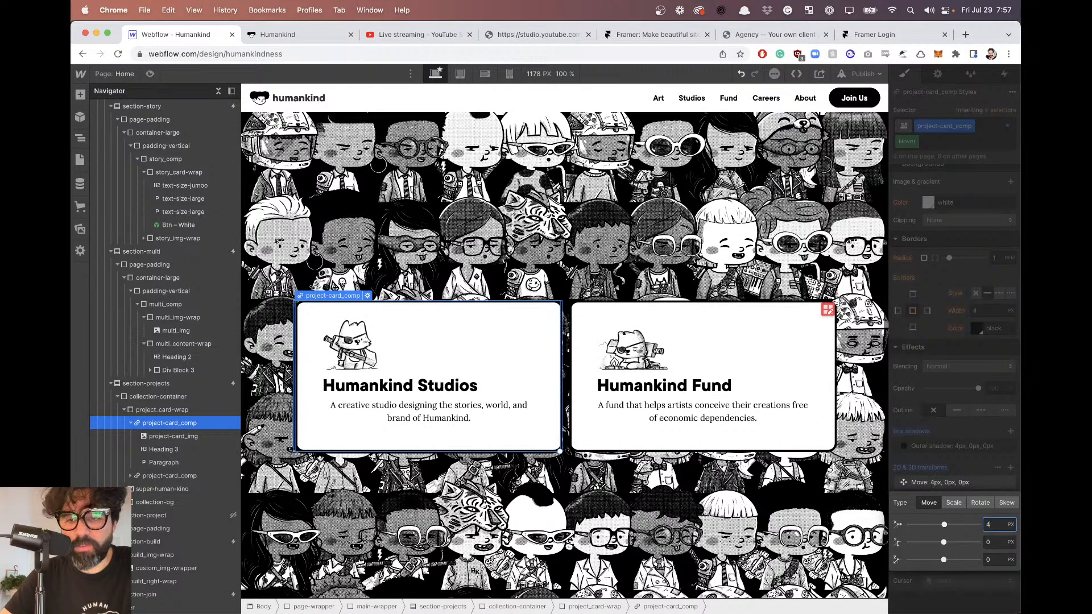
{"action": "left_click", "coordinate": [991, 544]}
{"action": "type", "text": "-4"}
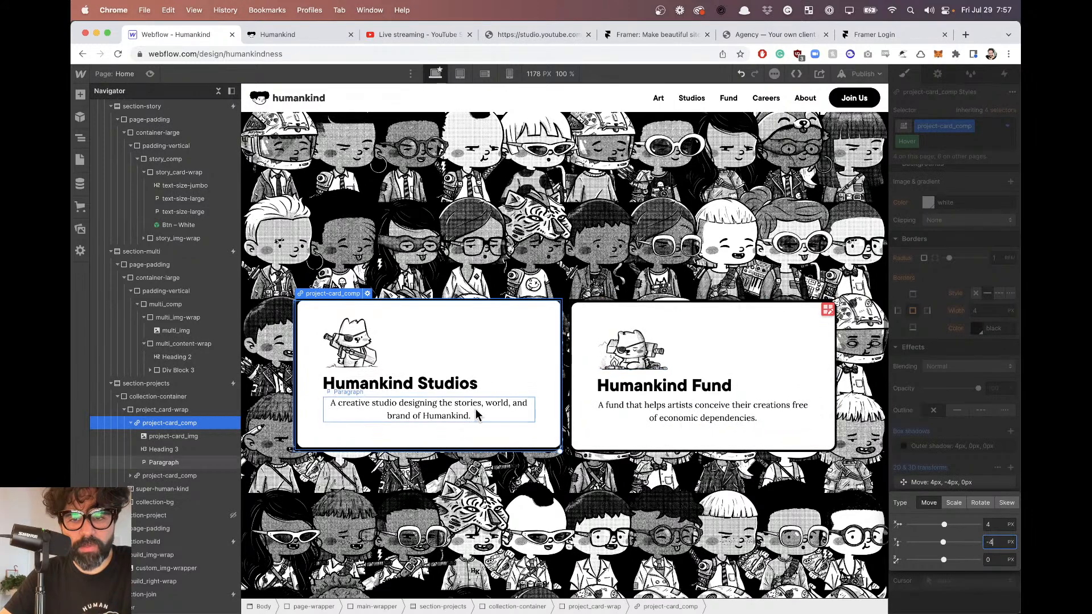
{"action": "left_click", "coordinate": [540, 316]}
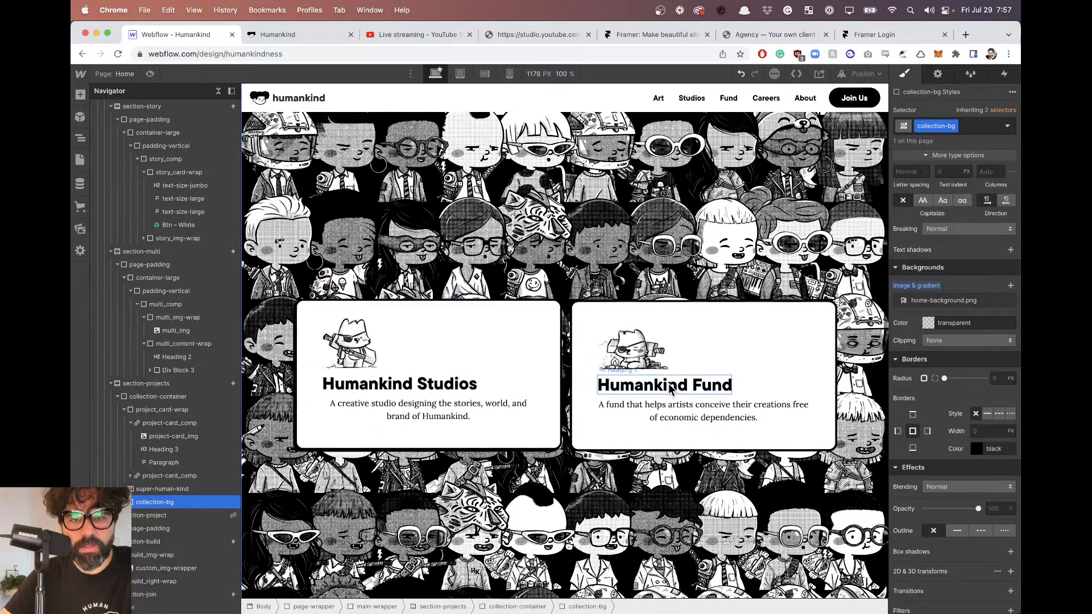
Preview the home page and examine the project card's hover movement and the scrolling behaviour of the surrounding sections.
{"action": "left_click", "coordinate": [150, 75]}
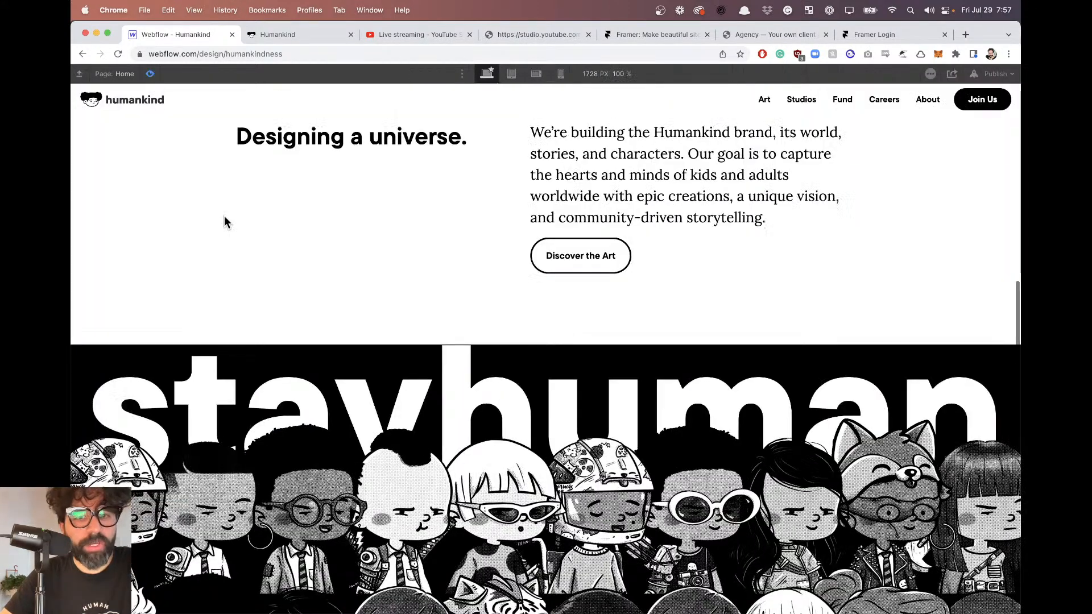
{"action": "scroll", "coordinate": [227, 222], "scroll_direction": "down", "scroll_amount": 1}
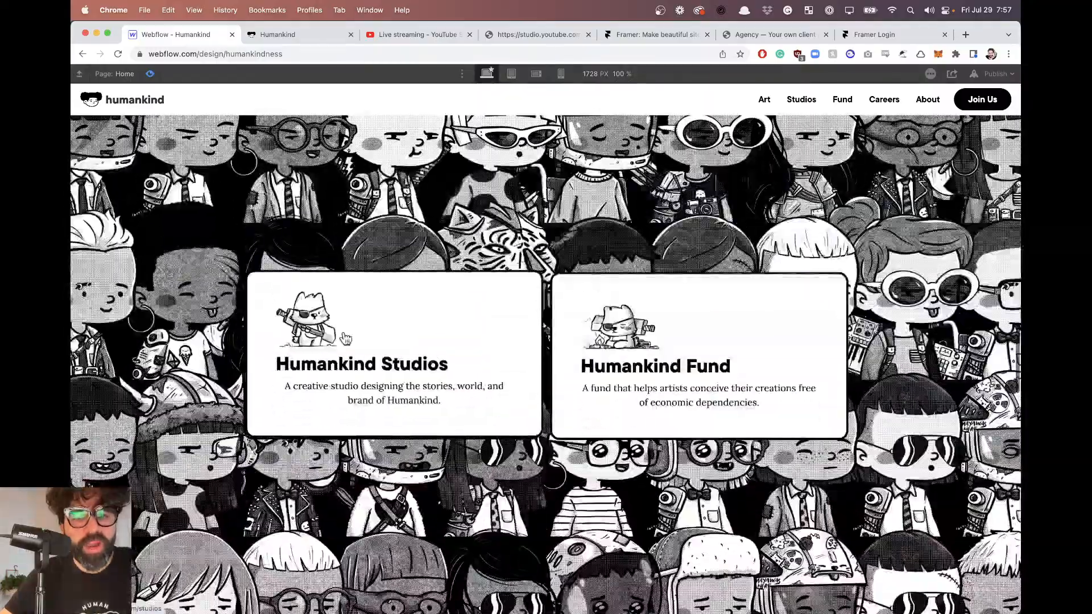
{"action": "scroll", "coordinate": [371, 370], "scroll_direction": "down", "scroll_amount": 7}
{"action": "scroll", "coordinate": [372, 370], "scroll_direction": "up", "scroll_amount": 14}
{"action": "scroll", "coordinate": [372, 370], "scroll_direction": "down", "scroll_amount": 4}
{"action": "scroll", "coordinate": [371, 370], "scroll_direction": "down", "scroll_amount": 10}
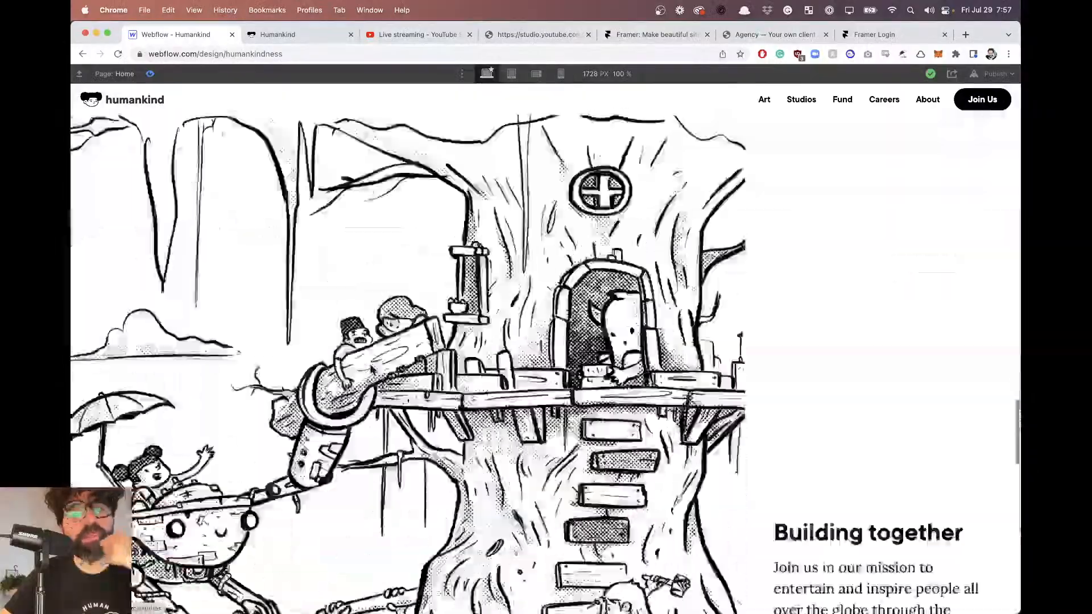
{"action": "scroll", "coordinate": [372, 370], "scroll_direction": "up", "scroll_amount": 8}
{"action": "scroll", "coordinate": [371, 368], "scroll_direction": "up", "scroll_amount": 10}
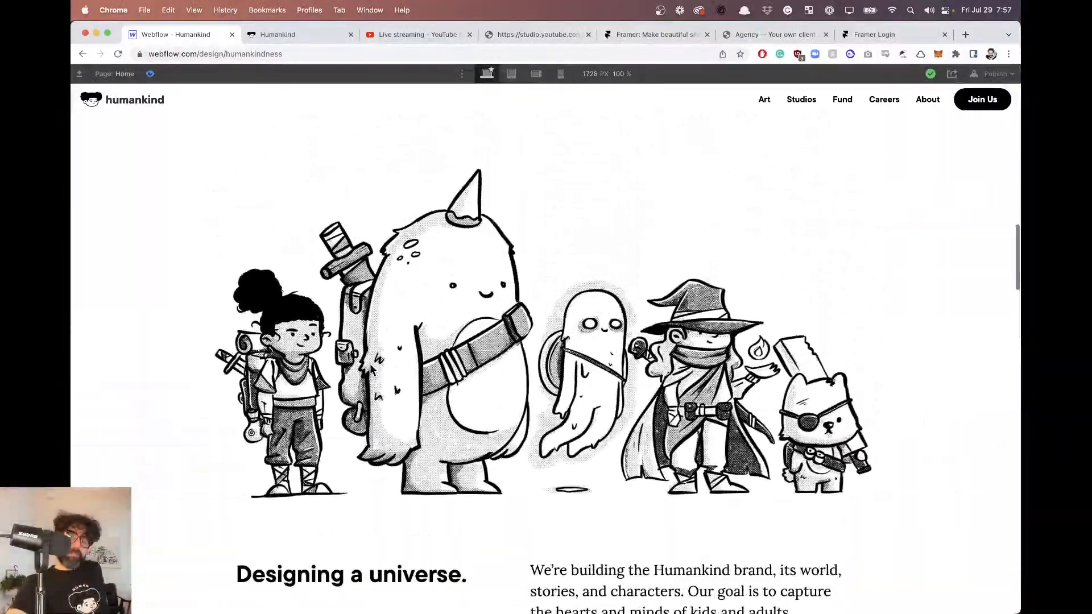
{"action": "scroll", "coordinate": [370, 368], "scroll_direction": "down", "scroll_amount": 4}
{"action": "scroll", "coordinate": [370, 368], "scroll_direction": "down", "scroll_amount": 8}
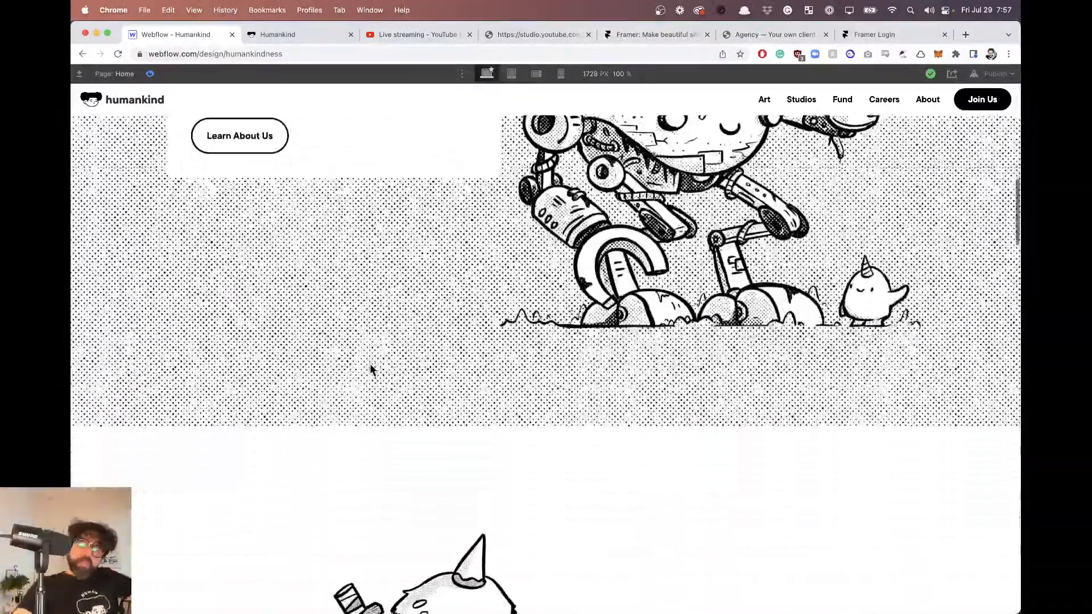
{"action": "scroll", "coordinate": [370, 370], "scroll_direction": "down", "scroll_amount": 8}
{"action": "scroll", "coordinate": [371, 370], "scroll_direction": "up", "scroll_amount": 6}
{"action": "scroll", "coordinate": [371, 370], "scroll_direction": "down", "scroll_amount": 2}
{"action": "scroll", "coordinate": [370, 370], "scroll_direction": "down", "scroll_amount": 2}
{"action": "scroll", "coordinate": [512, 465], "scroll_direction": "up", "scroll_amount": 5}
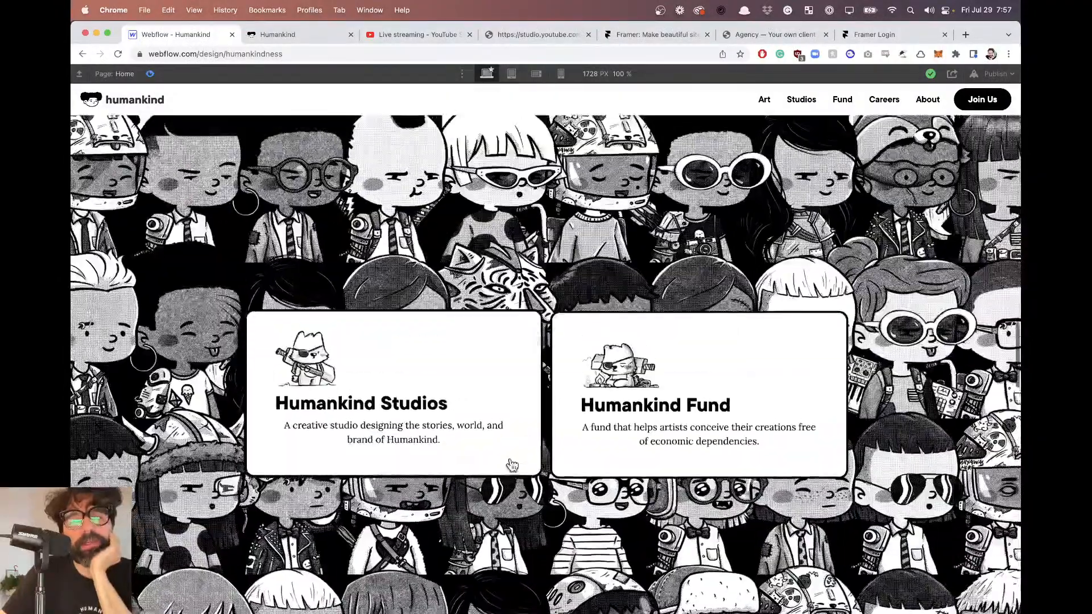
{"action": "scroll", "coordinate": [512, 465], "scroll_direction": "down", "scroll_amount": 4}
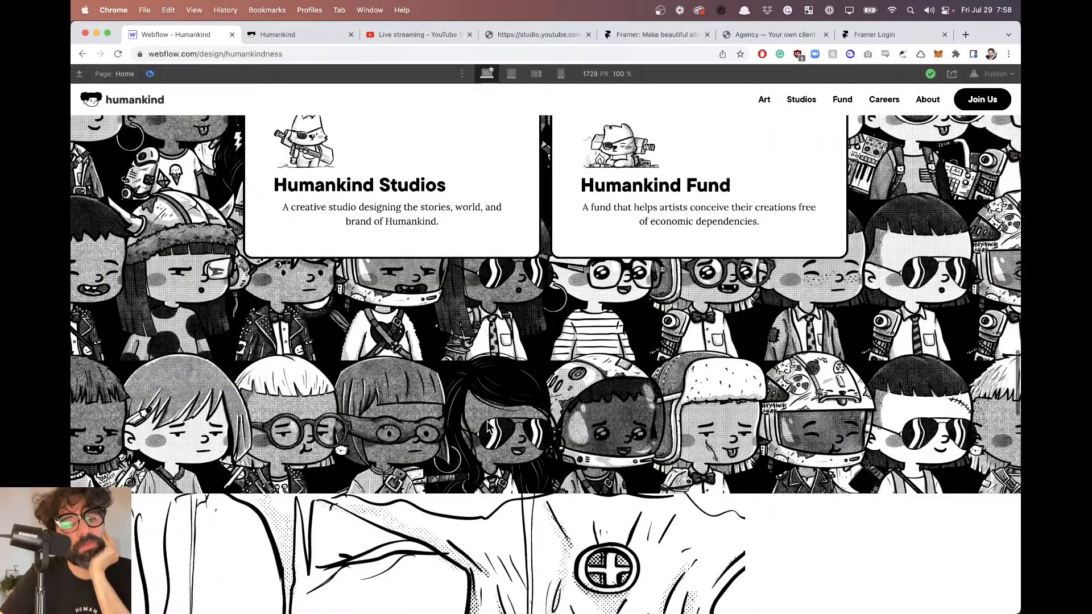
{"action": "scroll", "coordinate": [636, 410], "scroll_direction": "up", "scroll_amount": 15}
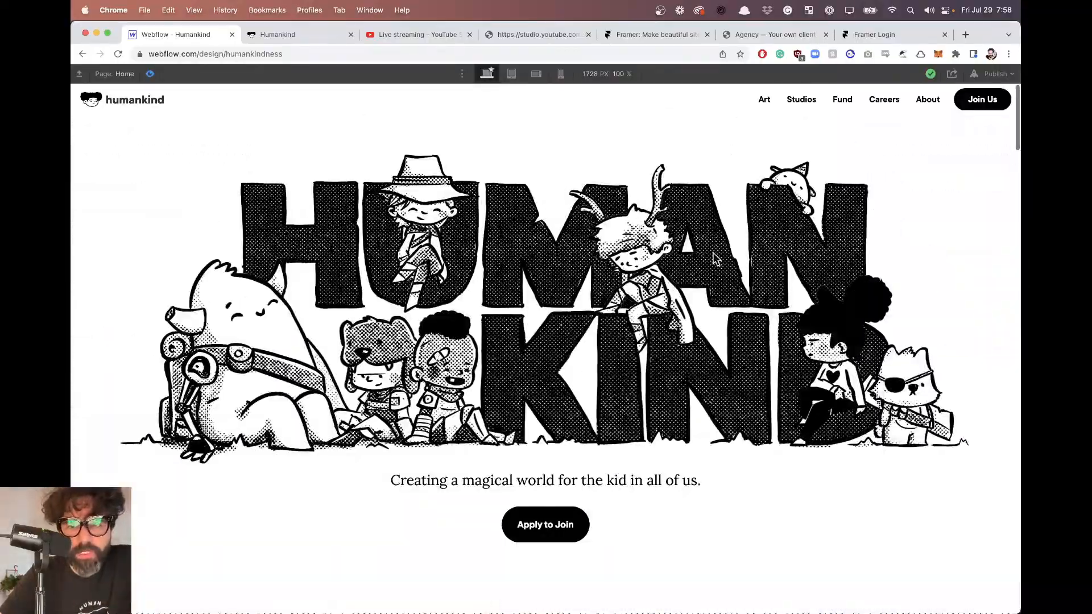
{"action": "scroll", "coordinate": [711, 256], "scroll_direction": "down", "scroll_amount": 10}
{"action": "scroll", "coordinate": [716, 257], "scroll_direction": "down", "scroll_amount": 15}
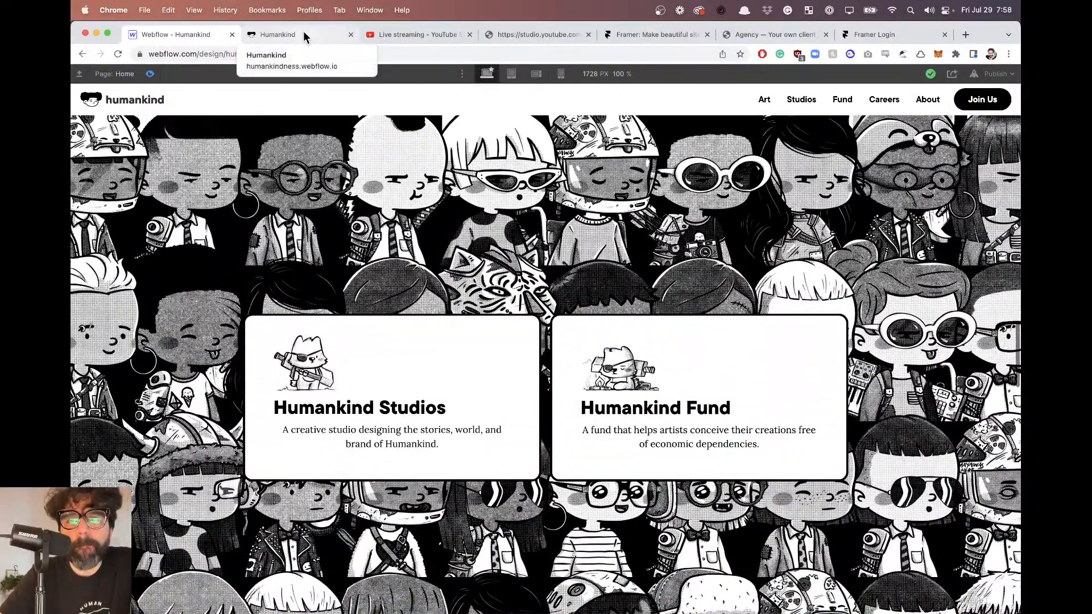
Open the Bueno NFT tools site at nft.bueno.art in a new browser tab.
{"action": "key", "text": "super+t"}
{"action": "type", "text": "nft"}
{"action": "key", "text": "Return"}
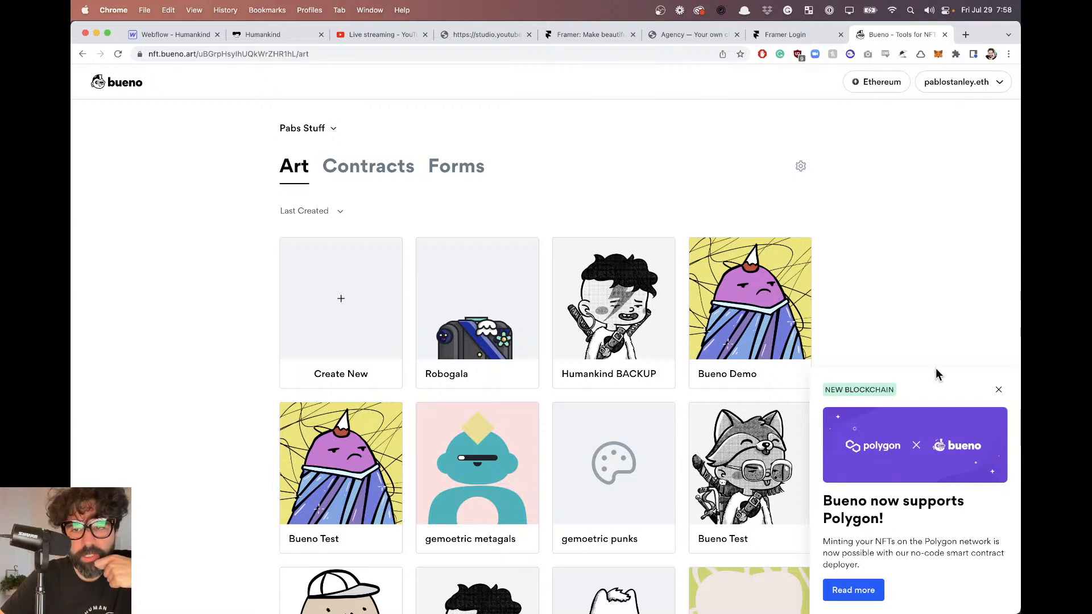
Dismiss the Polygon announcement, open the Humankind BACKUP collection and look through the characters in its token gallery.
{"action": "left_click", "coordinate": [1000, 391]}
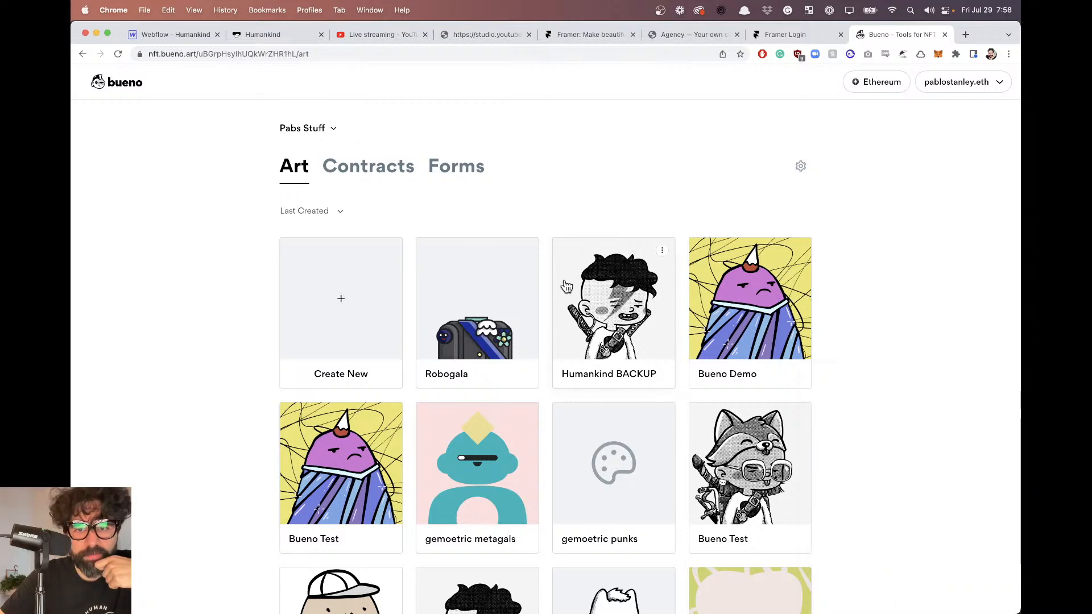
{"action": "left_click", "coordinate": [614, 304]}
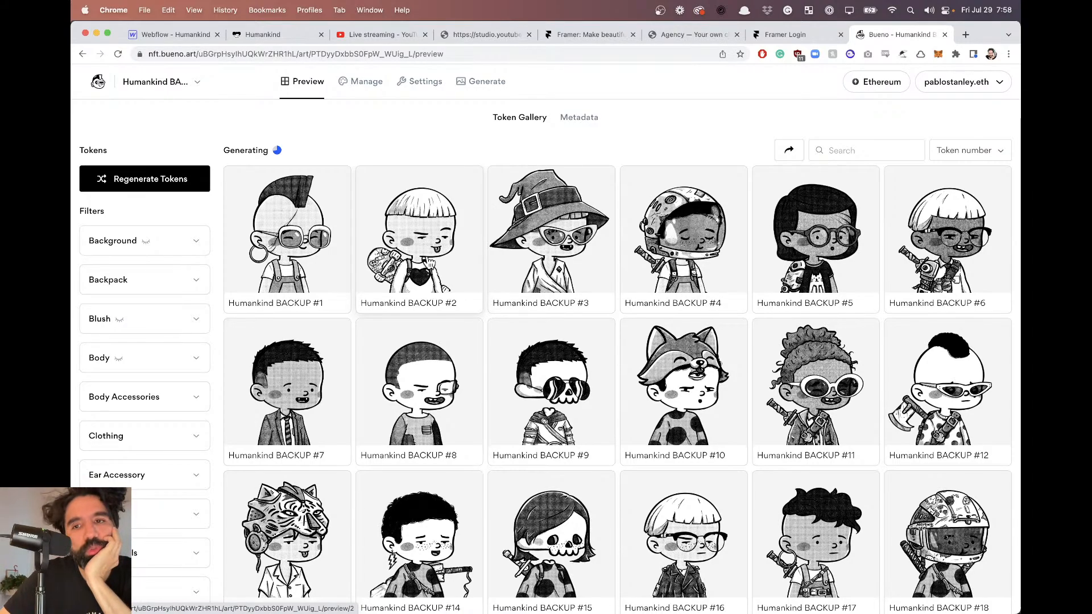
{"action": "scroll", "coordinate": [490, 253], "scroll_direction": "down", "scroll_amount": 3}
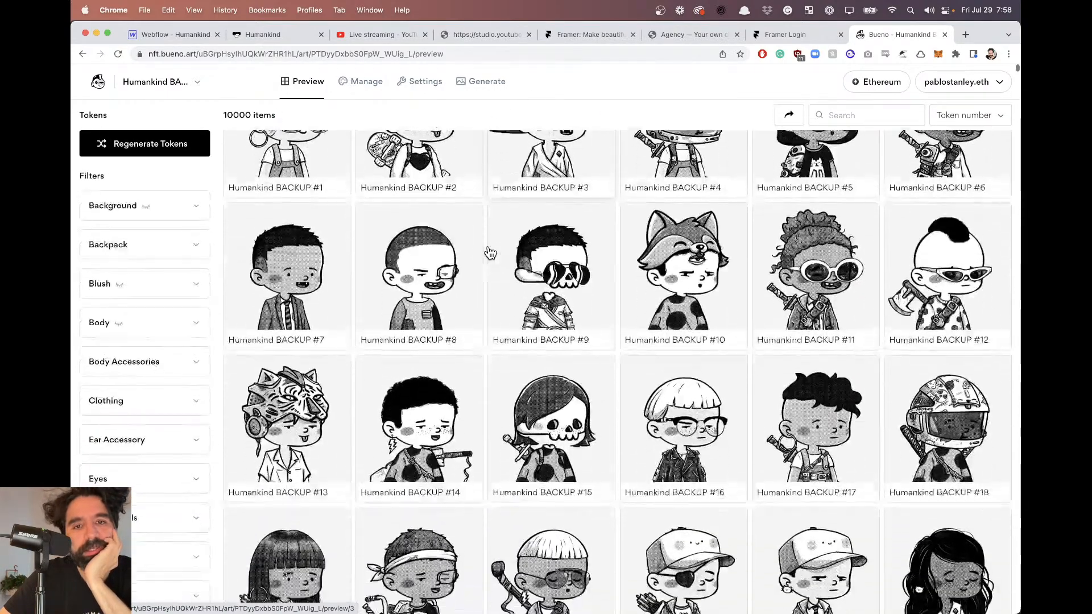
{"action": "scroll", "coordinate": [491, 253], "scroll_direction": "down", "scroll_amount": 5}
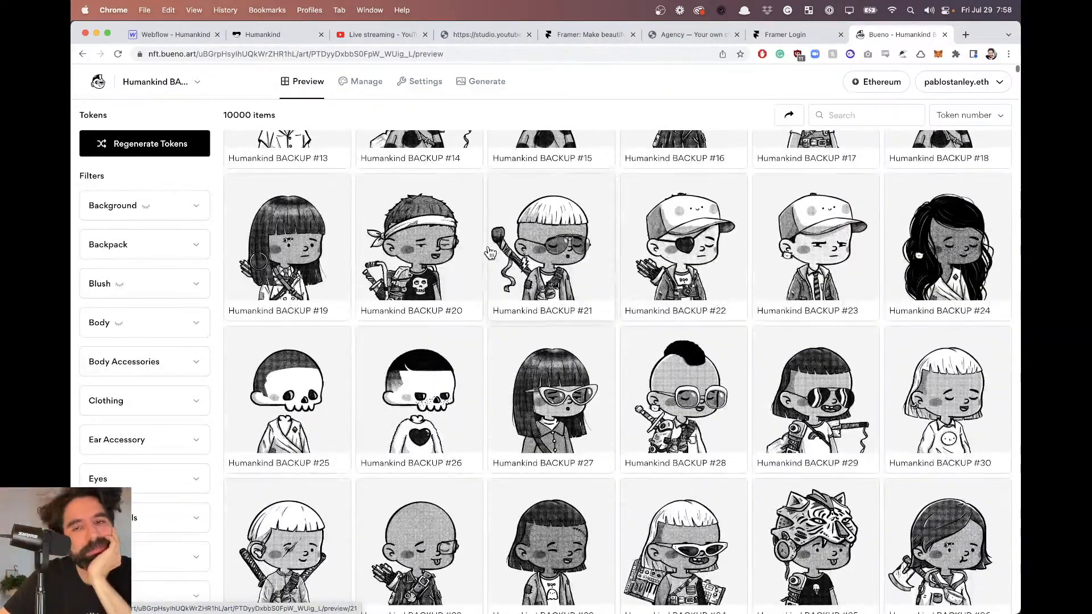
{"action": "scroll", "coordinate": [491, 253], "scroll_direction": "down", "scroll_amount": 10}
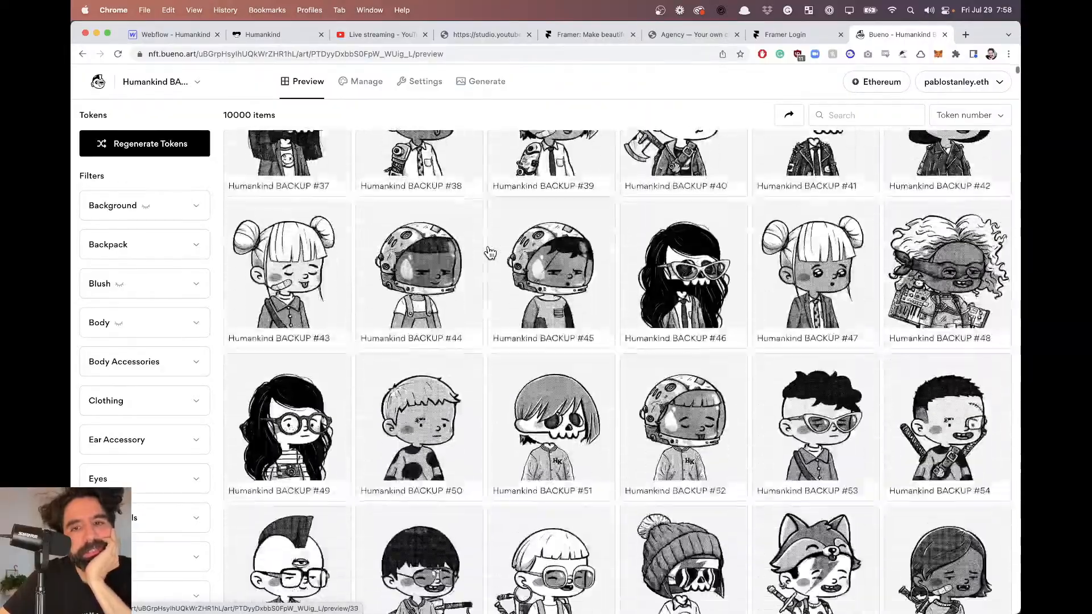
{"action": "scroll", "coordinate": [490, 253], "scroll_direction": "down", "scroll_amount": 20}
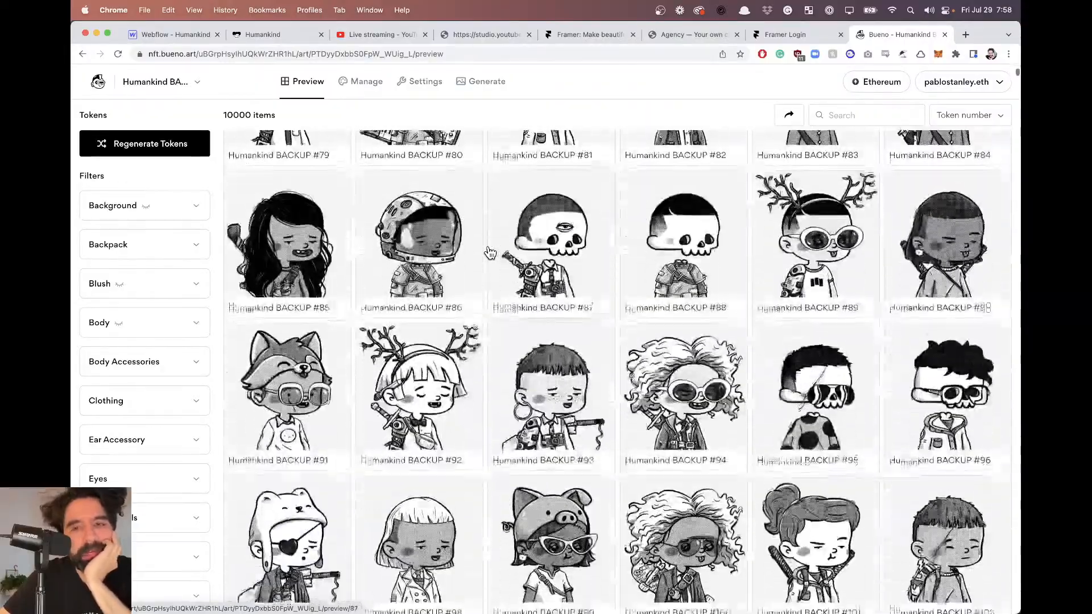
{"action": "scroll", "coordinate": [490, 253], "scroll_direction": "down", "scroll_amount": 20}
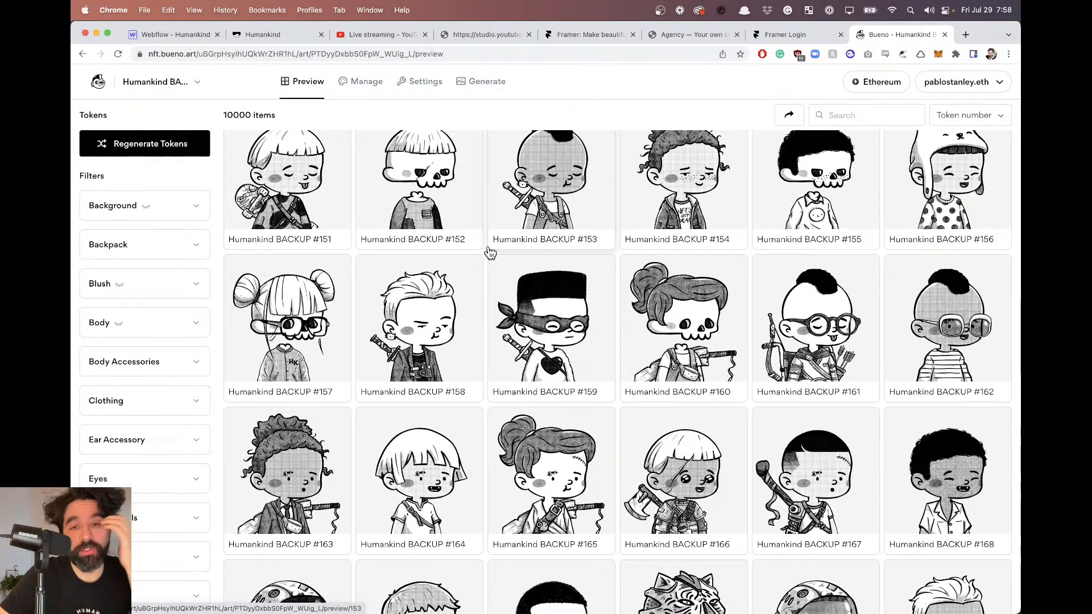
{"action": "scroll", "coordinate": [490, 253], "scroll_direction": "down", "scroll_amount": 6}
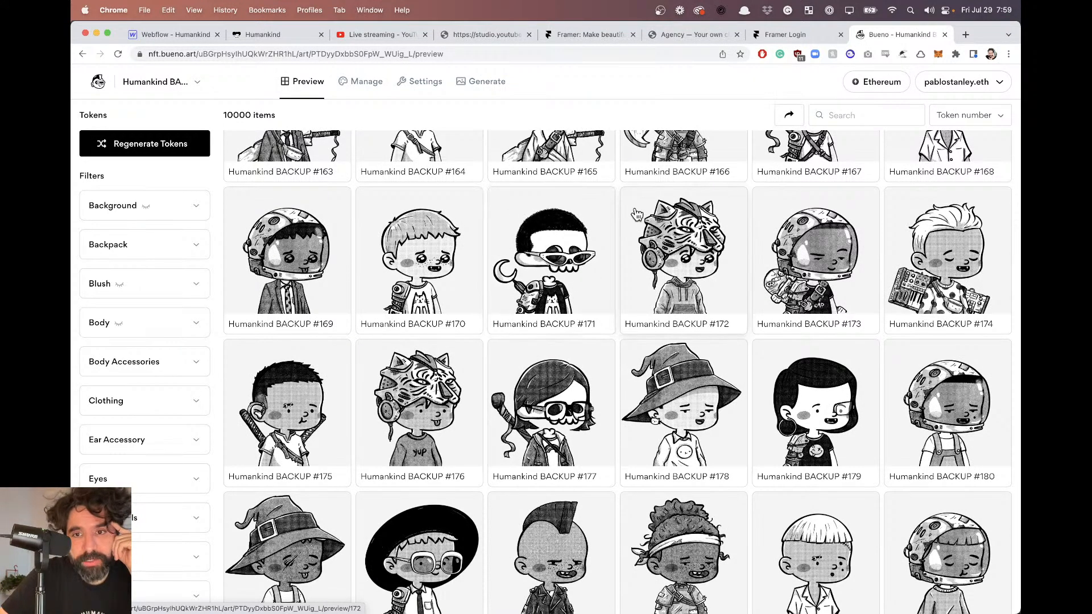
{"action": "scroll", "coordinate": [427, 346], "scroll_direction": "down", "scroll_amount": 10}
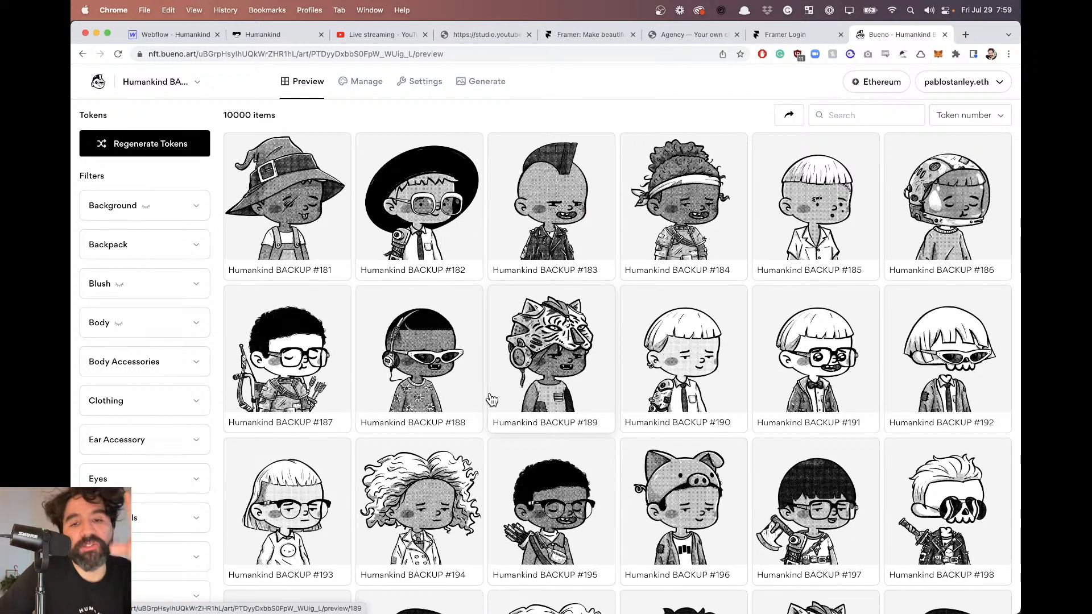
{"action": "scroll", "coordinate": [492, 400], "scroll_direction": "down", "scroll_amount": 8}
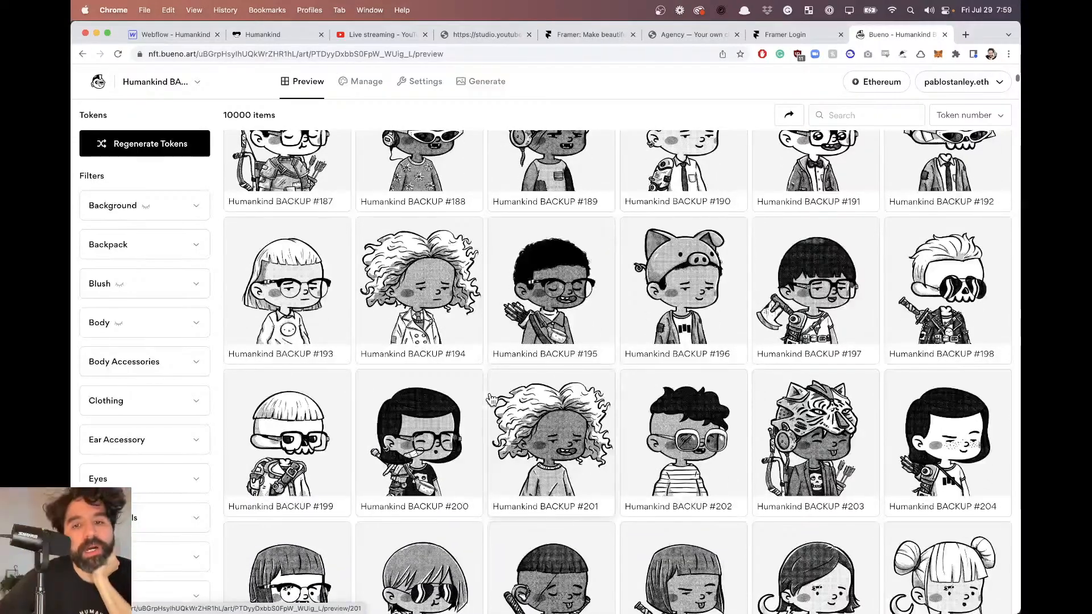
{"action": "scroll", "coordinate": [492, 400], "scroll_direction": "down", "scroll_amount": 2}
{"action": "scroll", "coordinate": [492, 400], "scroll_direction": "down", "scroll_amount": 6}
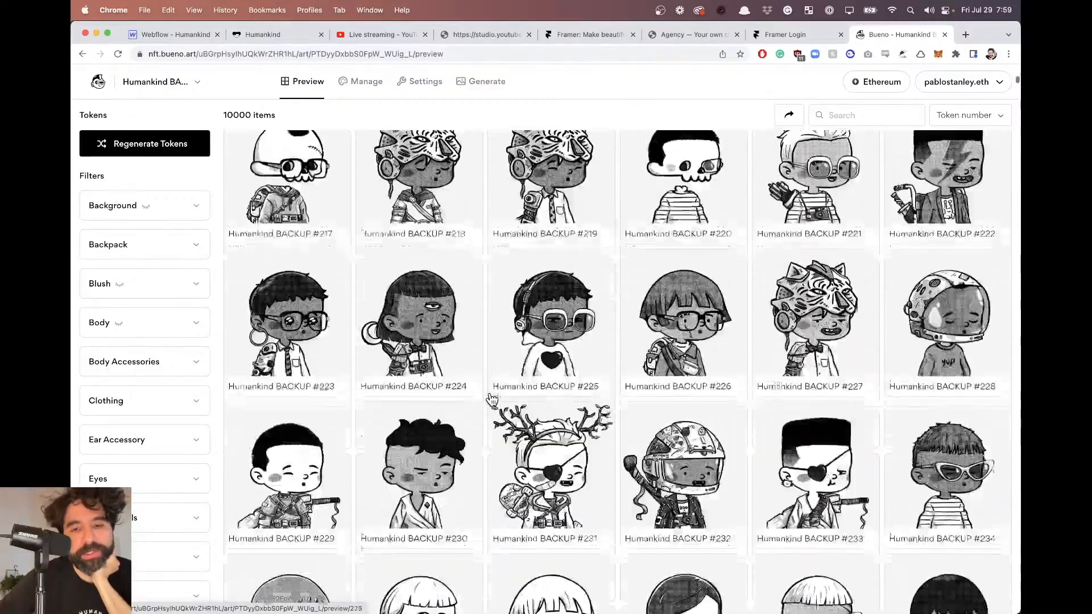
{"action": "scroll", "coordinate": [492, 400], "scroll_direction": "up", "scroll_amount": 13}
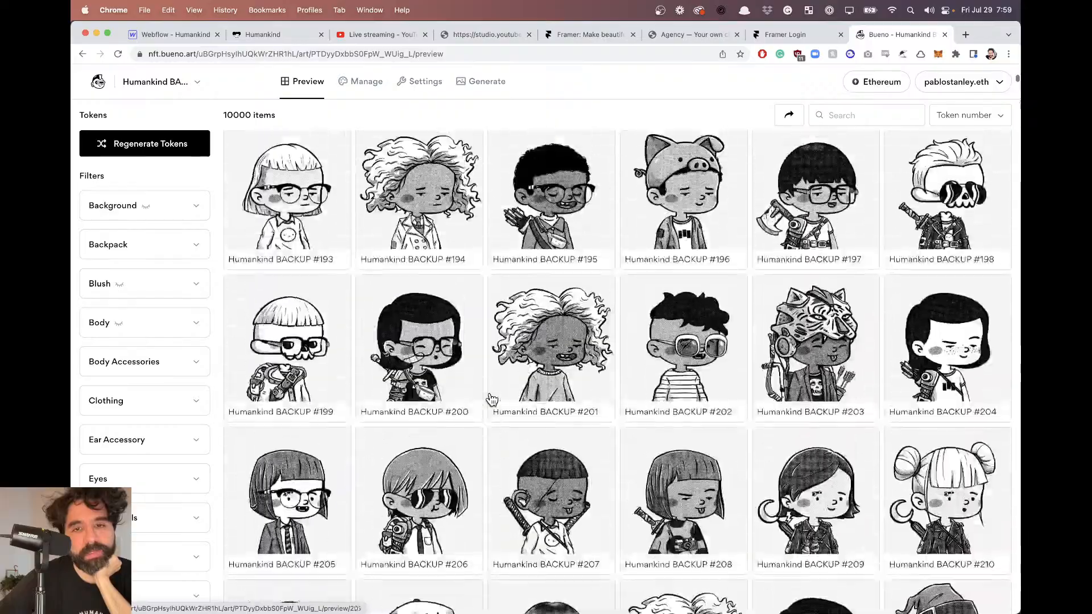
{"action": "scroll", "coordinate": [492, 399], "scroll_direction": "up", "scroll_amount": 6}
{"action": "scroll", "coordinate": [492, 400], "scroll_direction": "down", "scroll_amount": 7}
{"action": "scroll", "coordinate": [492, 400], "scroll_direction": "down", "scroll_amount": 5}
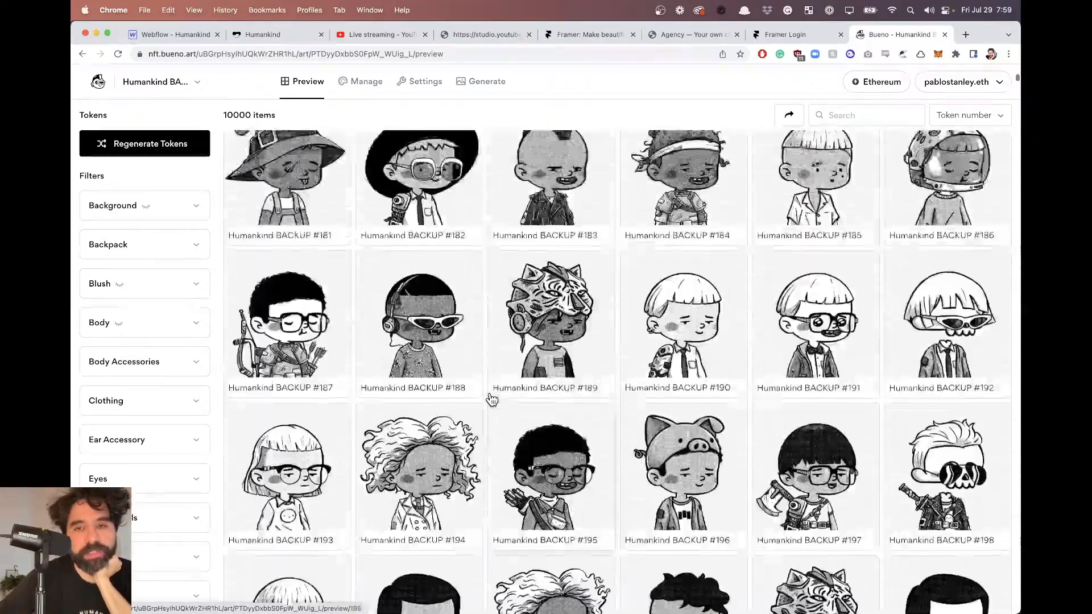
{"action": "scroll", "coordinate": [492, 400], "scroll_direction": "down", "scroll_amount": 20}
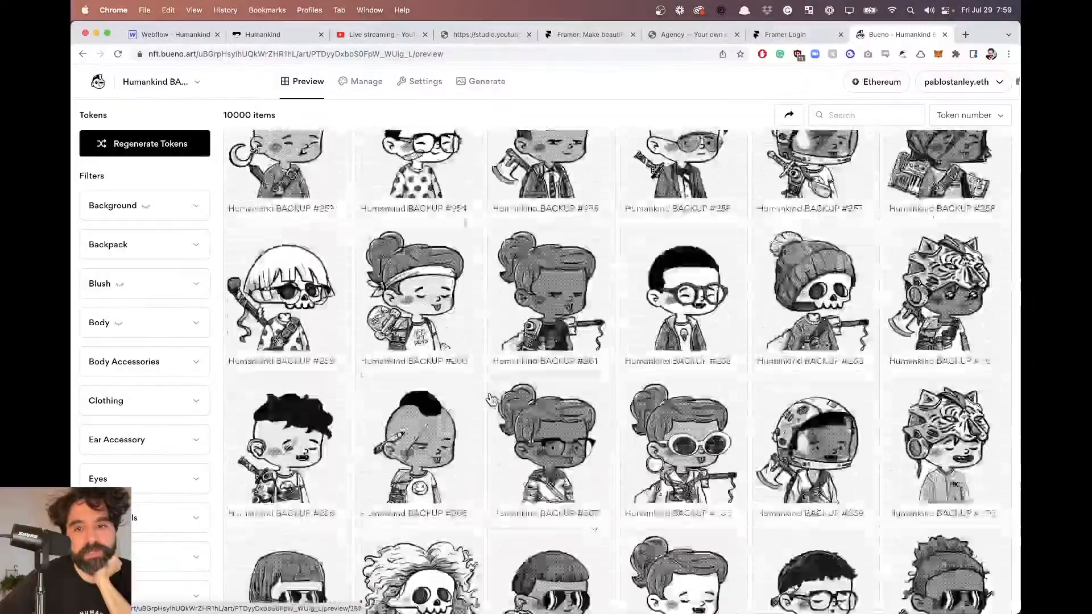
{"action": "scroll", "coordinate": [492, 400], "scroll_direction": "down", "scroll_amount": 12}
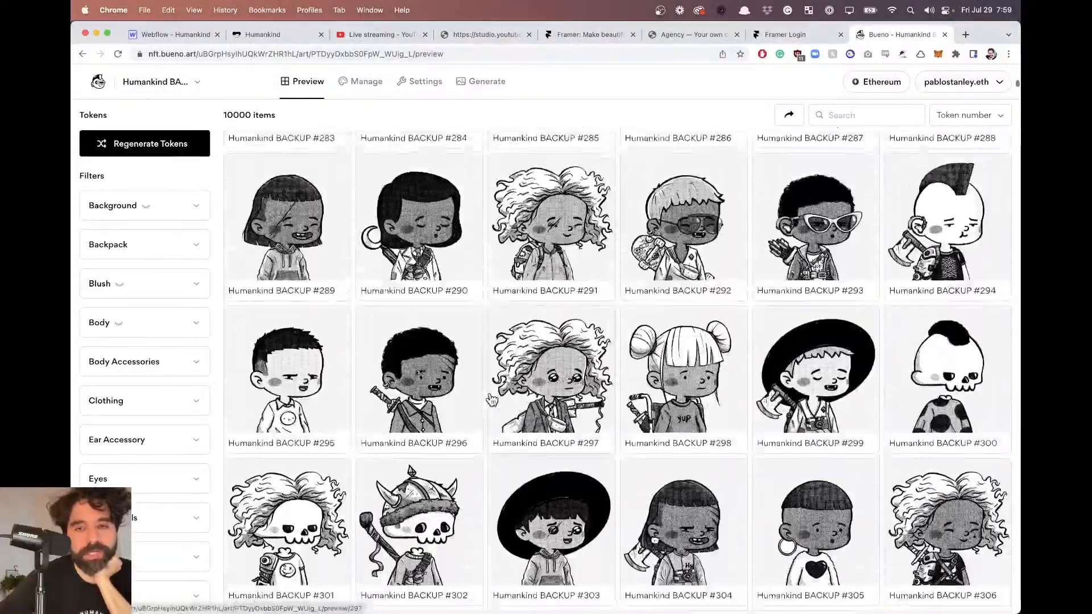
Open the details of token Humankind BACKUP #291, inspect its artwork up close and close the details.
{"action": "left_click", "coordinate": [574, 249]}
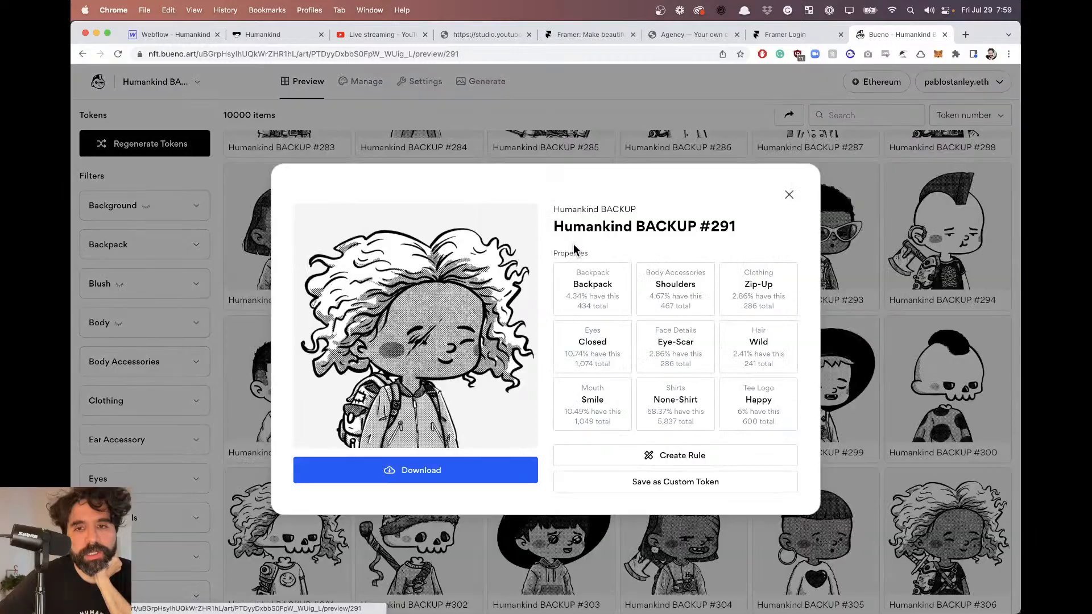
{"action": "scroll", "coordinate": [414, 348], "scroll_direction": "up", "scroll_amount": 10}
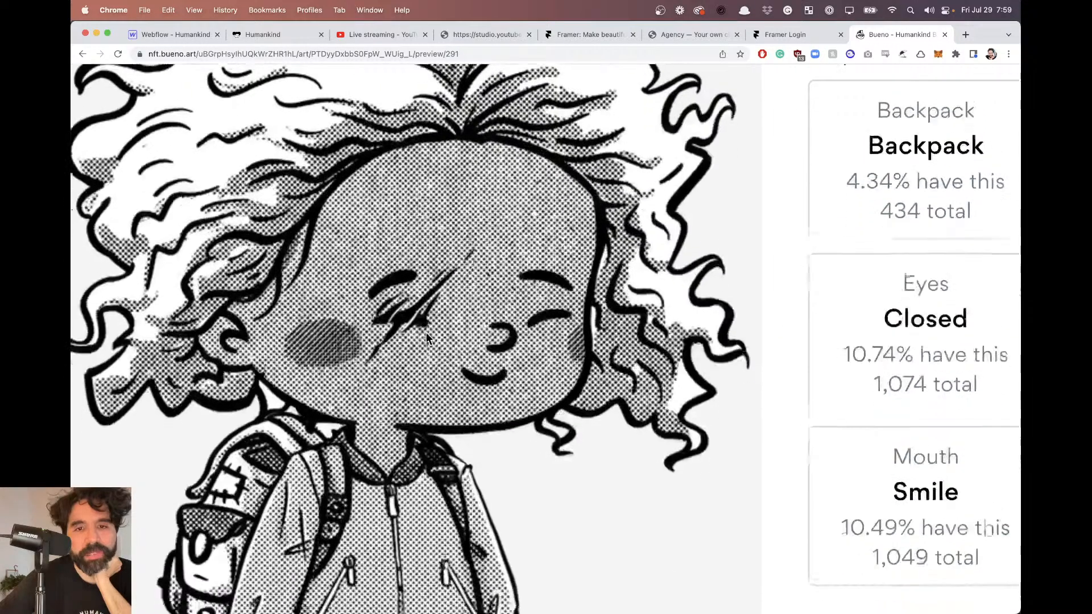
{"action": "scroll", "coordinate": [401, 296], "scroll_direction": "down", "scroll_amount": 10}
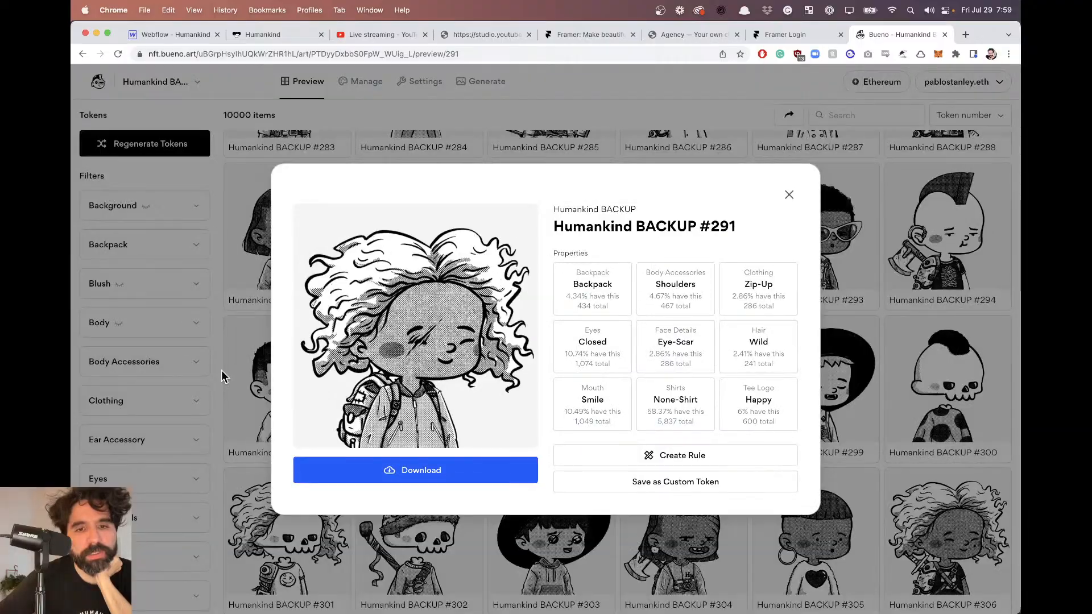
{"action": "left_click", "coordinate": [222, 376]}
Browse more of the Humankind BACKUP tokens beyond #291 and back through the earlier ones.
{"action": "scroll", "coordinate": [489, 439], "scroll_direction": "down", "scroll_amount": 10}
{"action": "scroll", "coordinate": [490, 439], "scroll_direction": "down", "scroll_amount": 15}
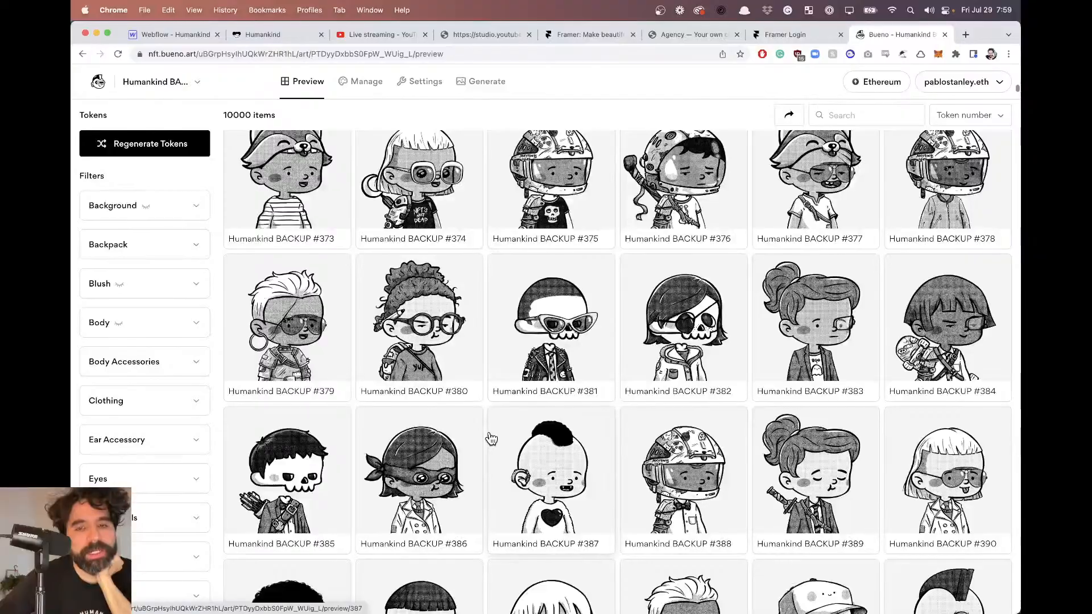
{"action": "scroll", "coordinate": [491, 438], "scroll_direction": "up", "scroll_amount": 15}
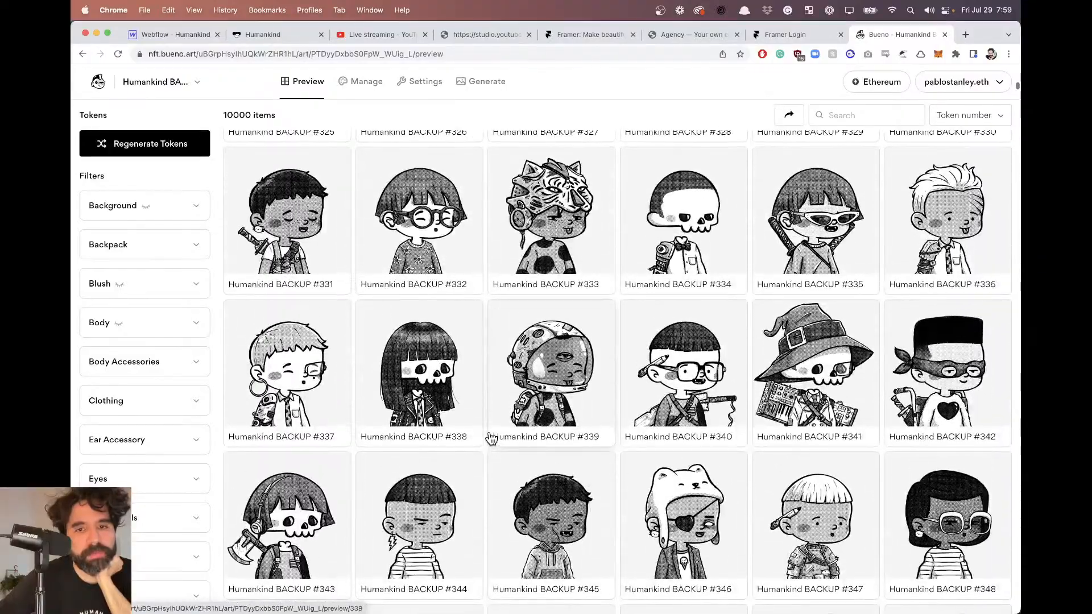
{"action": "scroll", "coordinate": [490, 439], "scroll_direction": "up", "scroll_amount": 20}
{"action": "scroll", "coordinate": [547, 414], "scroll_direction": "up", "scroll_amount": 4}
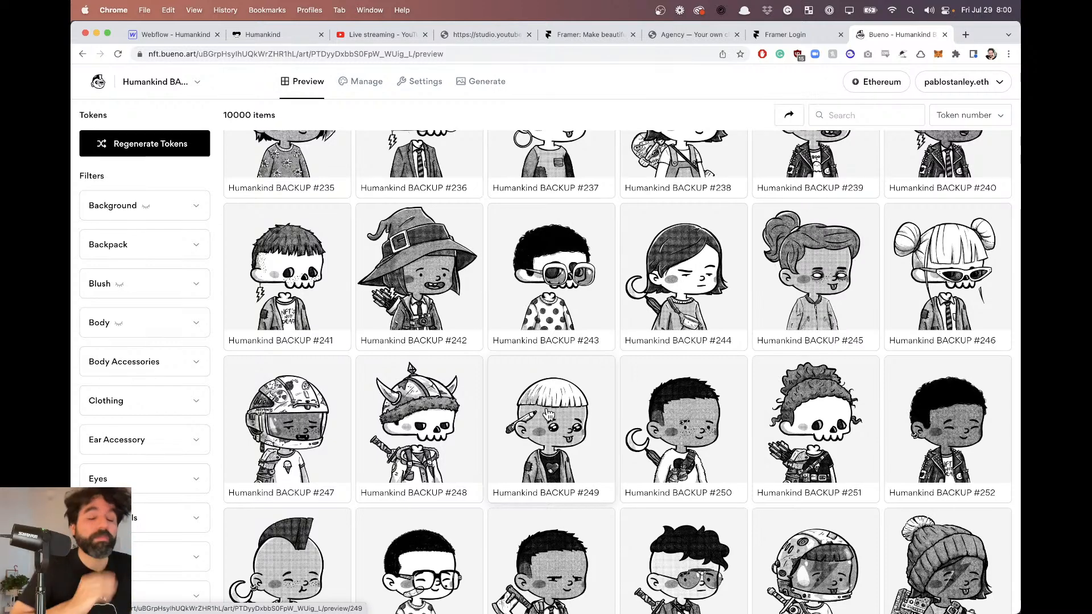
Switch to the published Humankind site and examine the stayhuman character background around the Humankind Studios and Humankind Fund cards.
{"action": "left_click", "coordinate": [271, 37]}
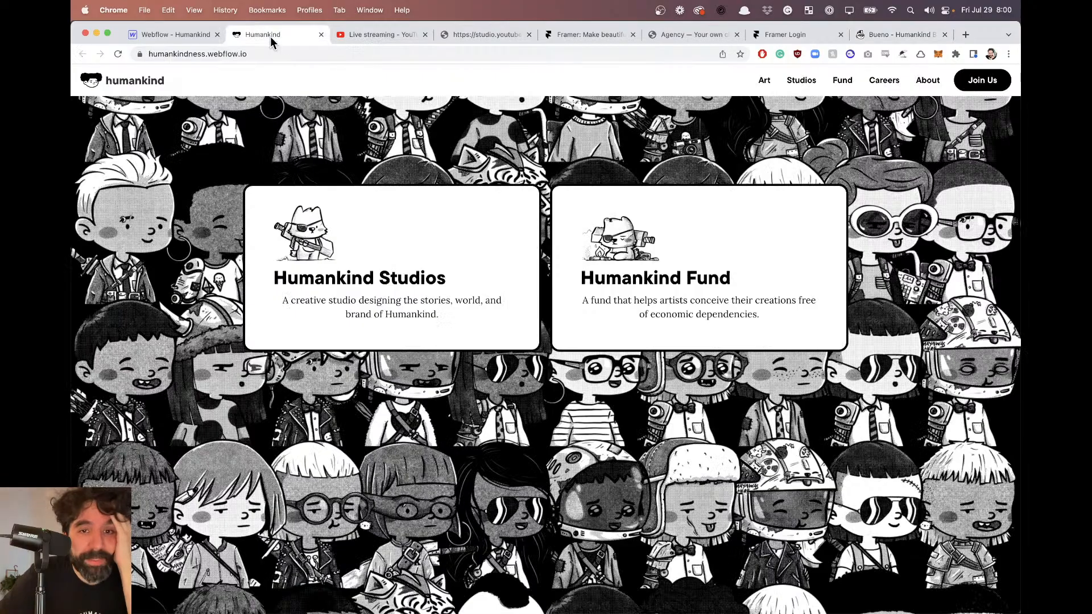
{"action": "scroll", "coordinate": [389, 388], "scroll_direction": "down", "scroll_amount": 5}
{"action": "scroll", "coordinate": [389, 389], "scroll_direction": "up", "scroll_amount": 5}
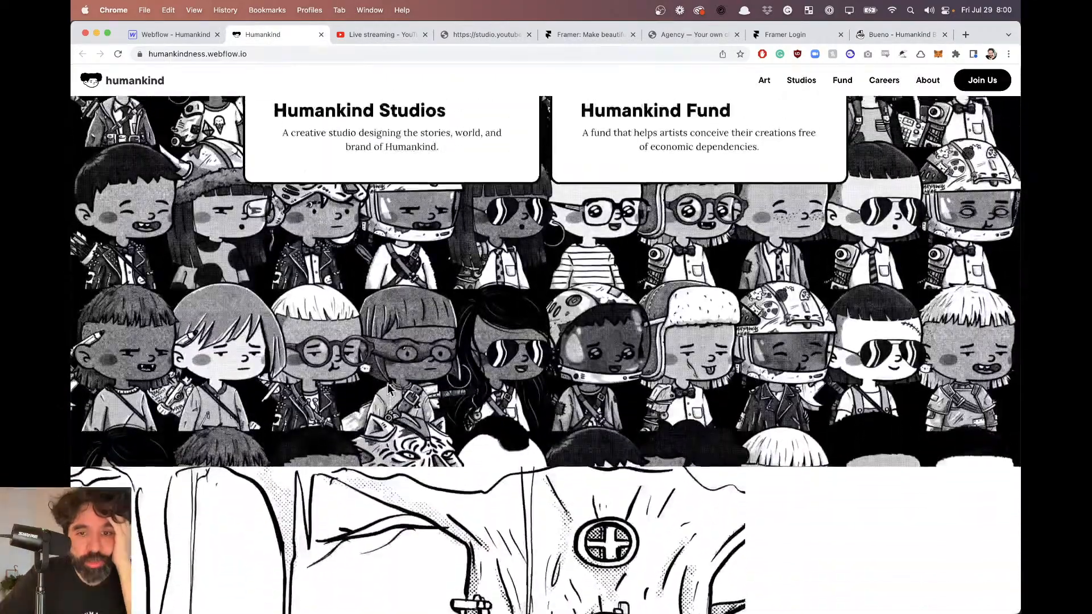
{"action": "scroll", "coordinate": [389, 388], "scroll_direction": "up", "scroll_amount": 8}
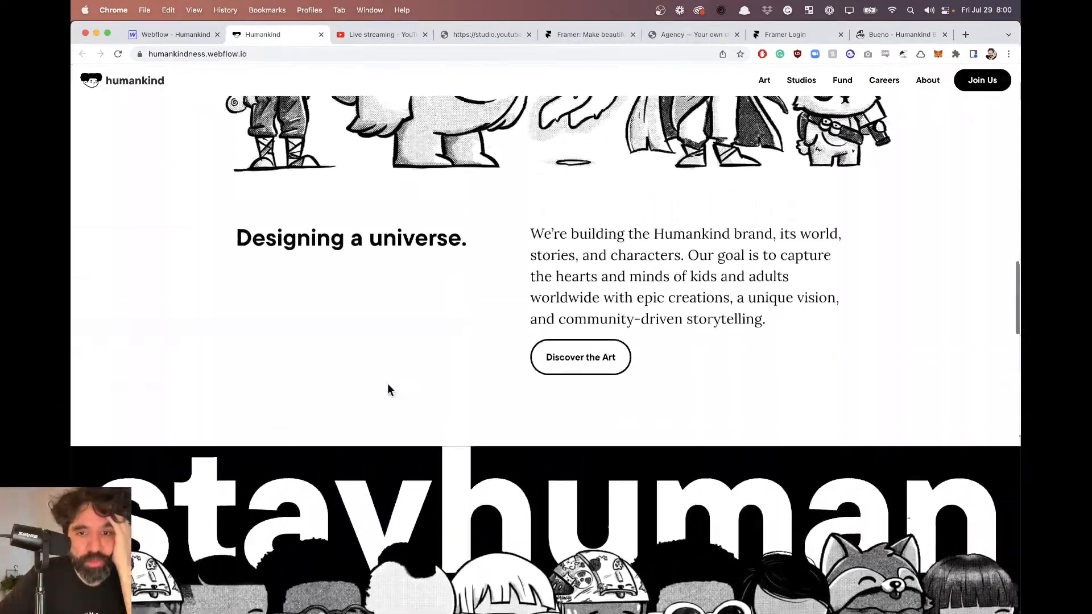
{"action": "scroll", "coordinate": [388, 389], "scroll_direction": "down", "scroll_amount": 5}
{"action": "scroll", "coordinate": [389, 389], "scroll_direction": "down", "scroll_amount": 5}
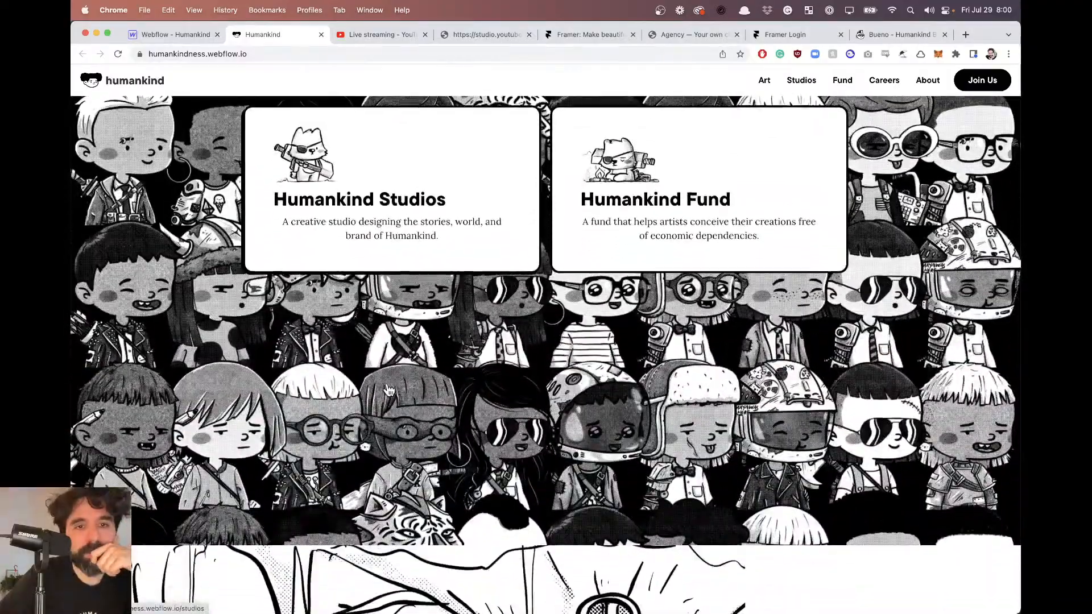
{"action": "scroll", "coordinate": [389, 390], "scroll_direction": "up", "scroll_amount": 8}
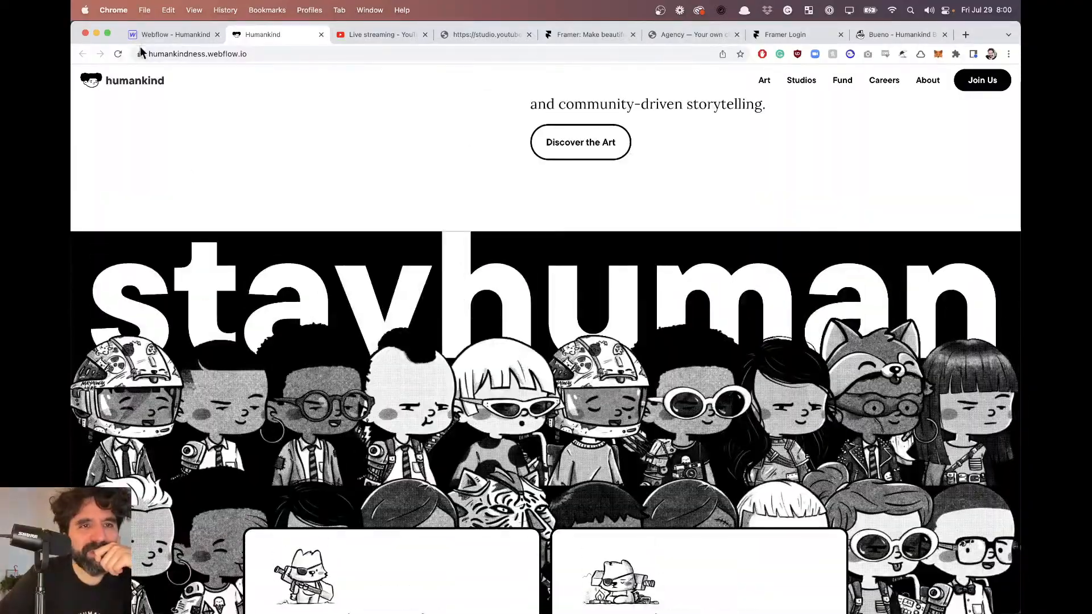
{"action": "scroll", "coordinate": [333, 227], "scroll_direction": "down", "scroll_amount": 5}
{"action": "scroll", "coordinate": [332, 228], "scroll_direction": "down", "scroll_amount": 5}
{"action": "scroll", "coordinate": [333, 228], "scroll_direction": "up", "scroll_amount": 11}
{"action": "scroll", "coordinate": [333, 228], "scroll_direction": "down", "scroll_amount": 3}
{"action": "scroll", "coordinate": [333, 227], "scroll_direction": "down", "scroll_amount": 3}
Return to the Webflow project, review the projects section and publish the site to humankindness.webflow.io.
{"action": "left_click", "coordinate": [194, 35]}
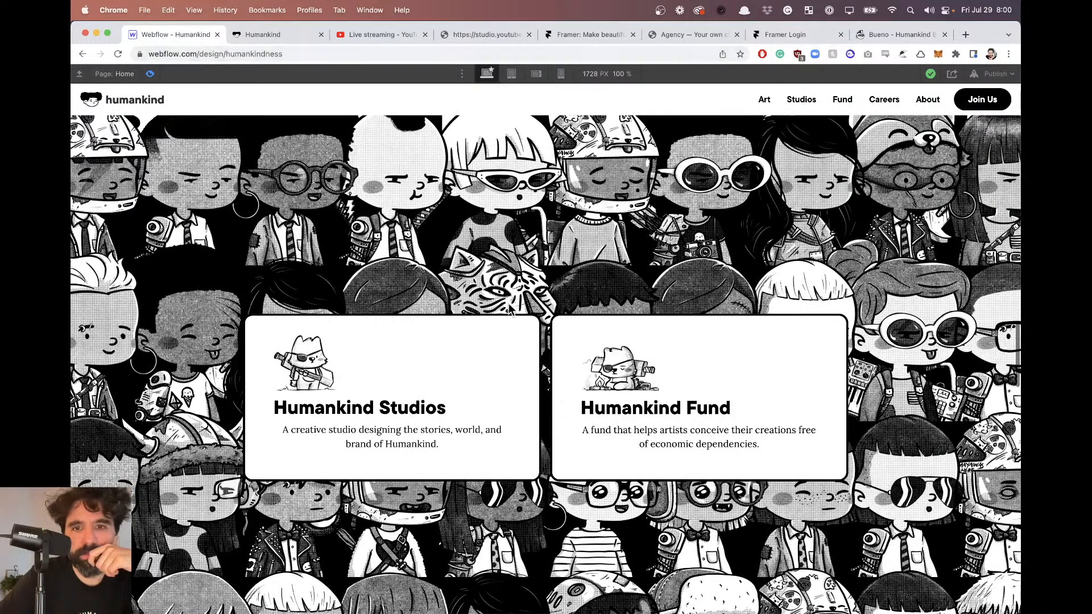
{"action": "scroll", "coordinate": [510, 309], "scroll_direction": "down", "scroll_amount": 7}
{"action": "scroll", "coordinate": [510, 308], "scroll_direction": "up", "scroll_amount": 15}
{"action": "left_click", "coordinate": [992, 74]}
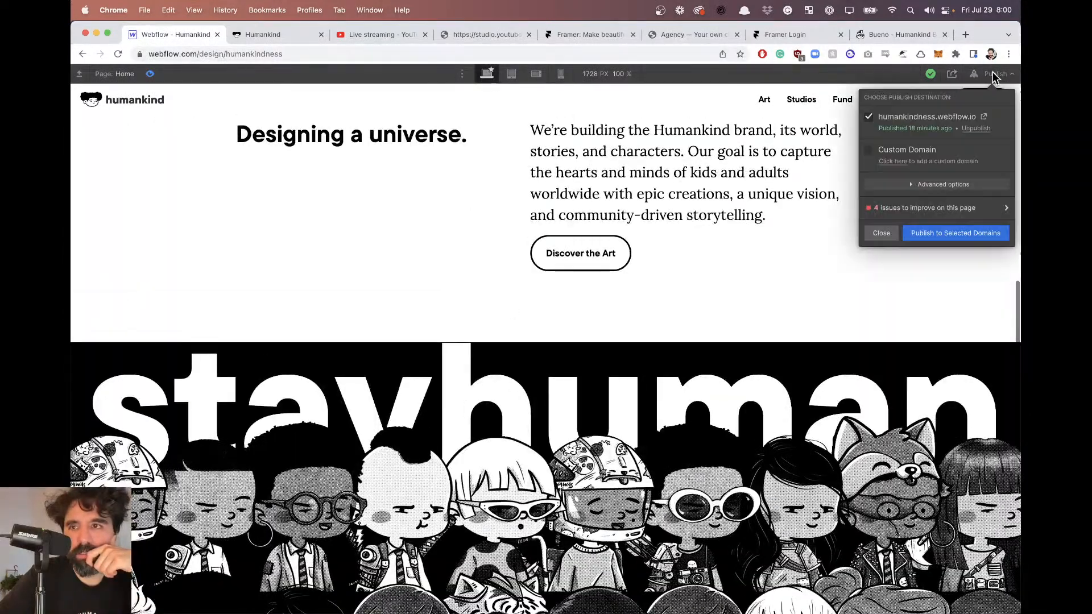
{"action": "left_click", "coordinate": [951, 233]}
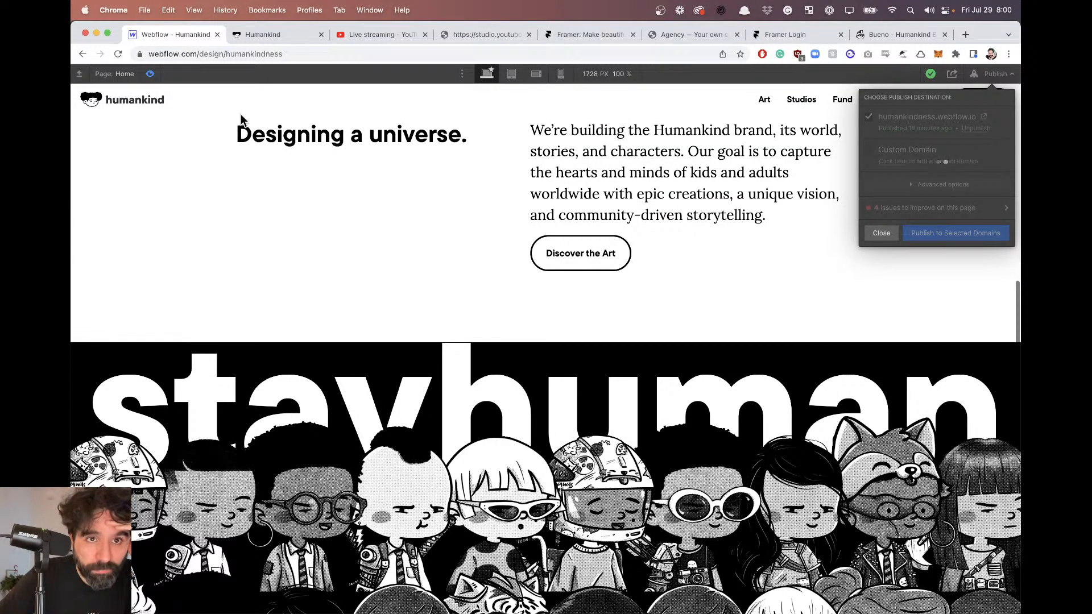
Reload the published Humankind site and check the projects section's background while scrolling, finishing at the page's hero.
{"action": "left_click", "coordinate": [278, 35]}
{"action": "key", "text": "cmd+r"}
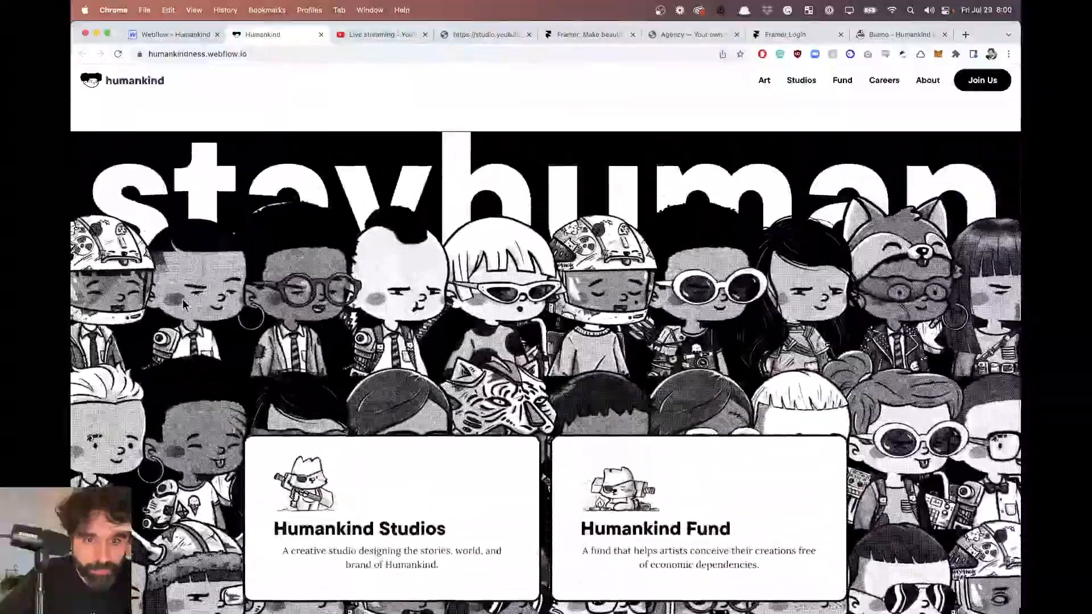
{"action": "scroll", "coordinate": [182, 304], "scroll_direction": "up", "scroll_amount": 3}
{"action": "scroll", "coordinate": [183, 304], "scroll_direction": "down", "scroll_amount": 16}
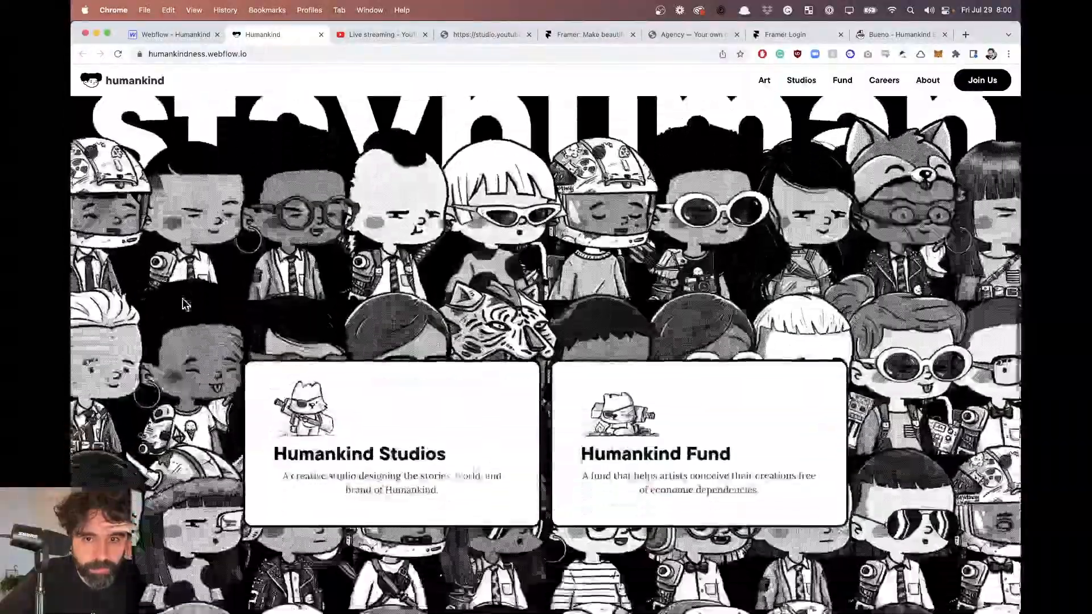
{"action": "scroll", "coordinate": [182, 304], "scroll_direction": "down", "scroll_amount": 15}
{"action": "scroll", "coordinate": [182, 304], "scroll_direction": "up", "scroll_amount": 10}
{"action": "scroll", "coordinate": [183, 304], "scroll_direction": "up", "scroll_amount": 15}
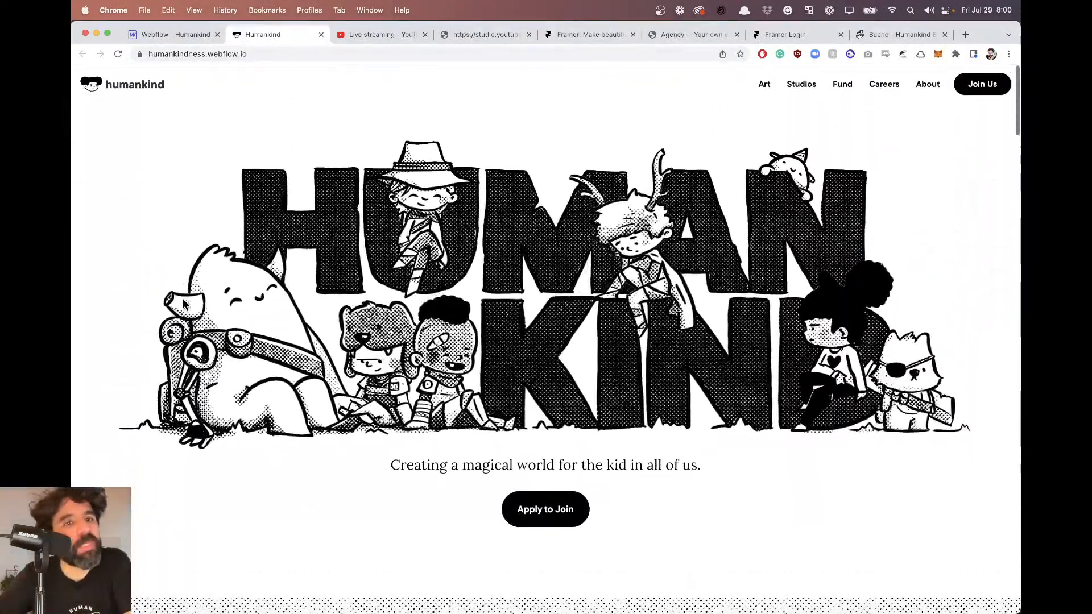
Switch to YouTube Studio to check the live stream analytics, then read the viewers' messages in the popped-out live chat.
{"action": "left_click", "coordinate": [363, 34]}
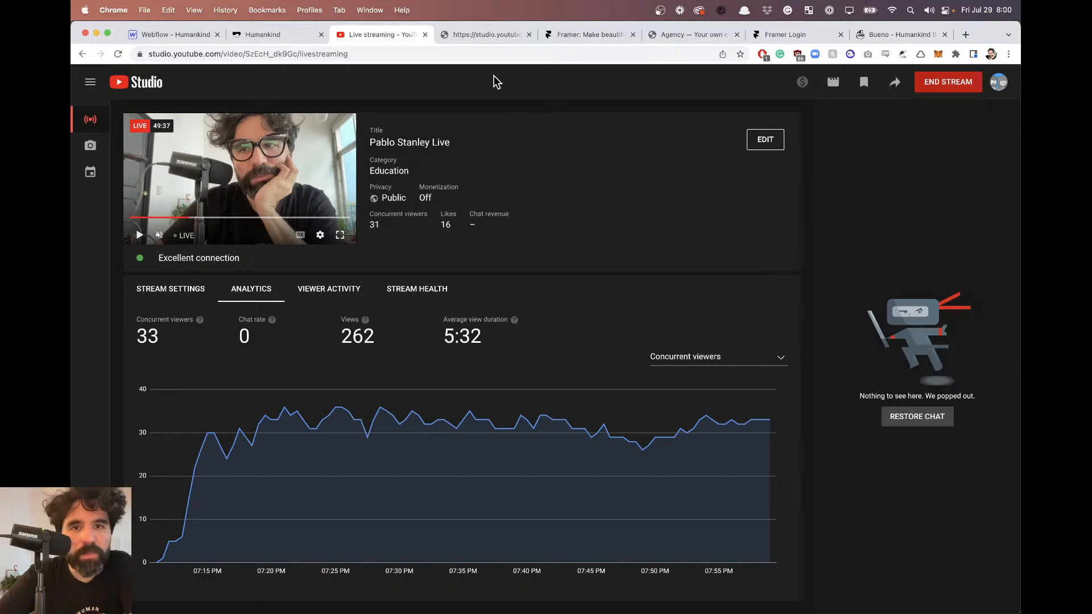
{"action": "left_click", "coordinate": [452, 35]}
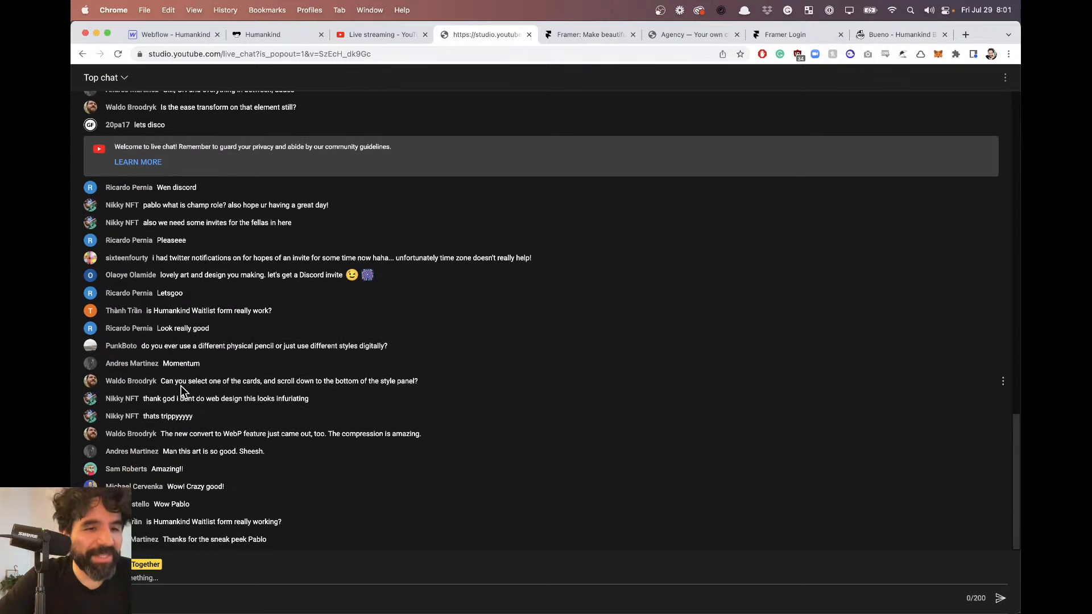
{"action": "double_click", "coordinate": [183, 363]}
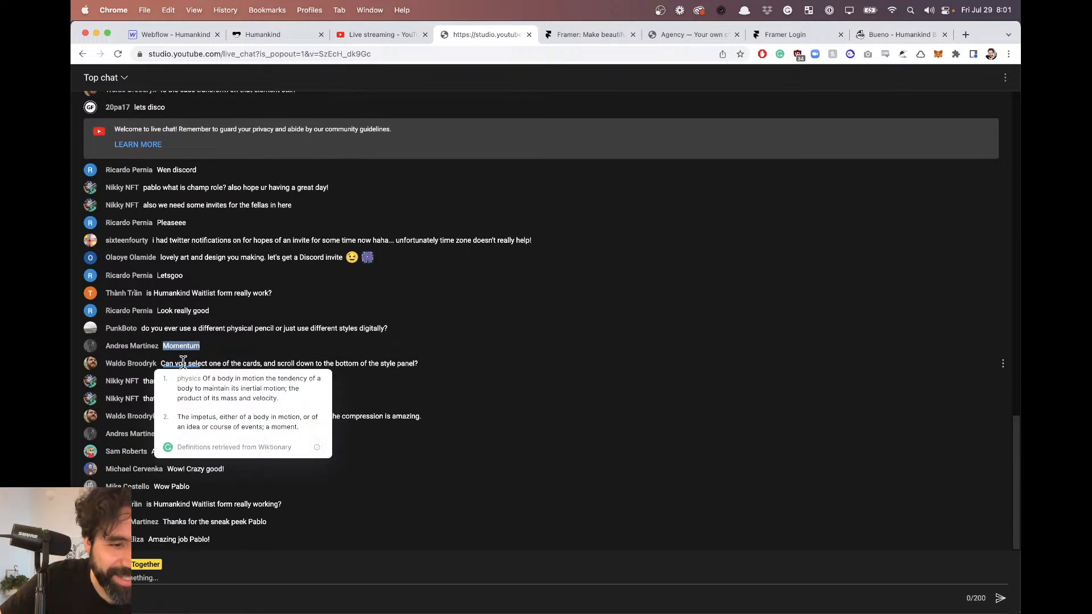
Switch to Discord and open the invite link settings for the Humankind server's general-chat channel.
{"action": "left_click", "coordinate": [475, 387]}
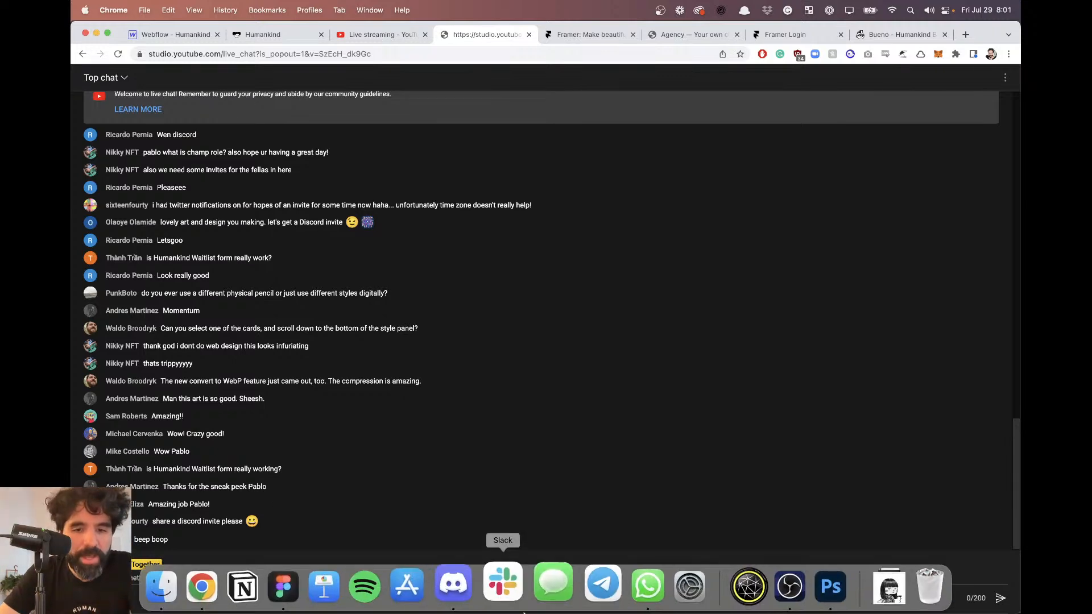
{"action": "left_click", "coordinate": [466, 589]}
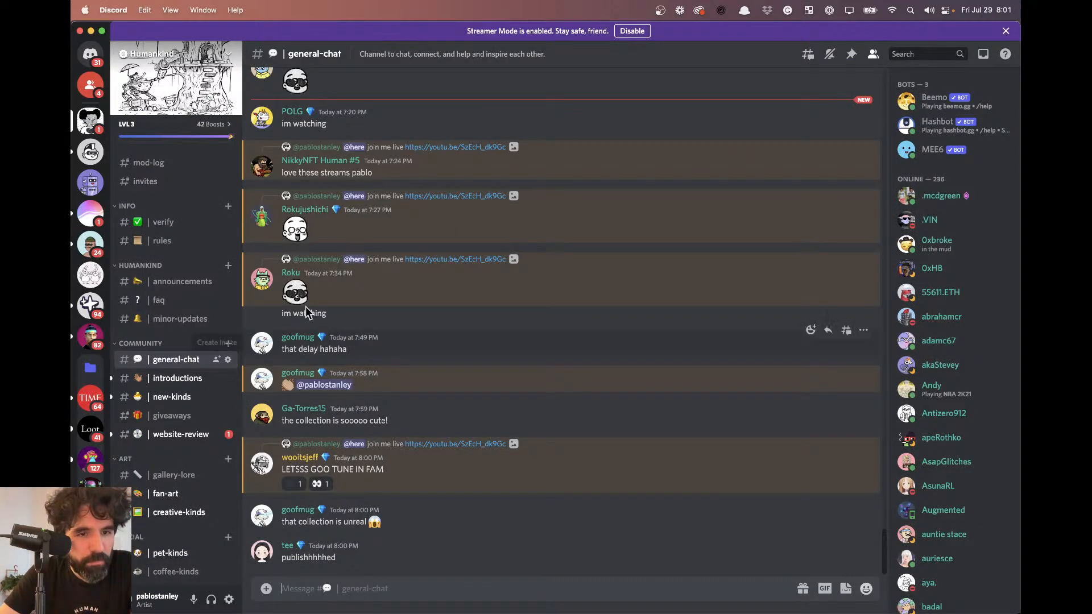
{"action": "left_click", "coordinate": [216, 364]}
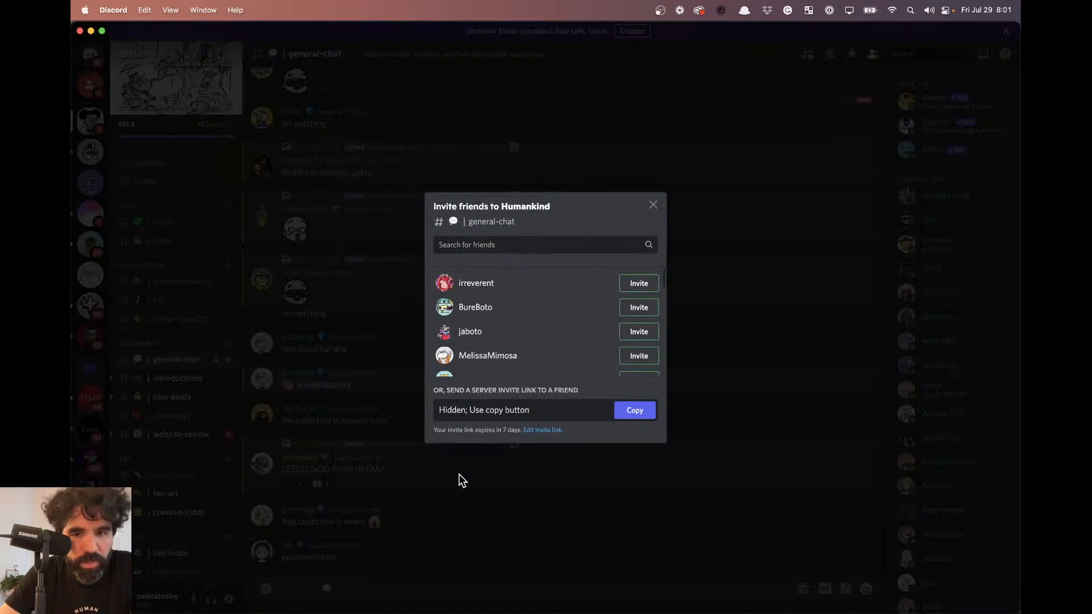
{"action": "left_click", "coordinate": [548, 430]}
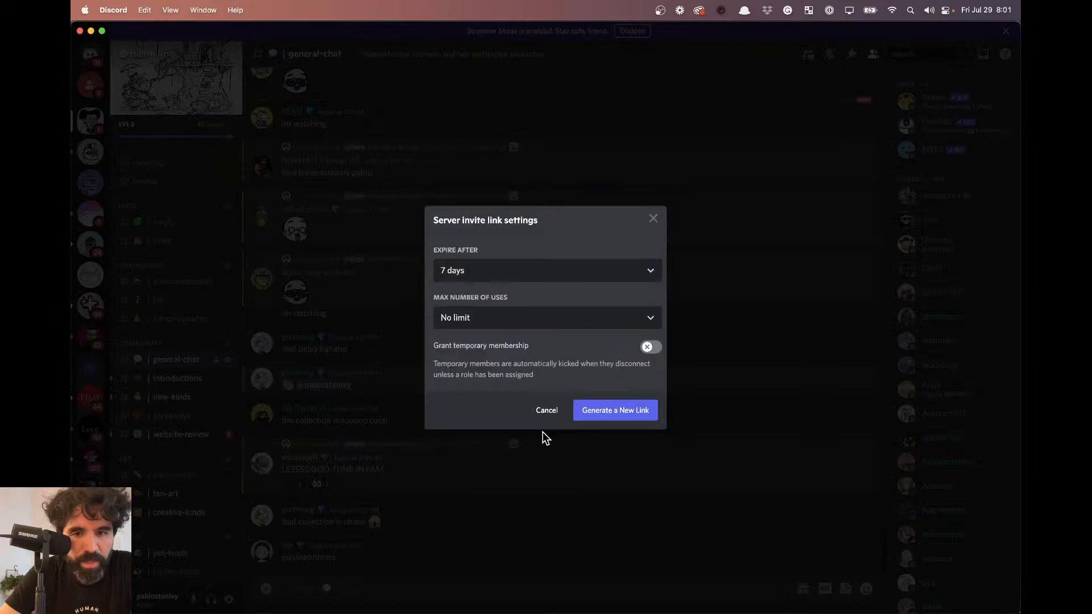
Limit the server invite to 5 uses, turn on temporary membership, then generate the new link and copy it.
{"action": "left_click", "coordinate": [538, 323]}
{"action": "left_click", "coordinate": [508, 388]}
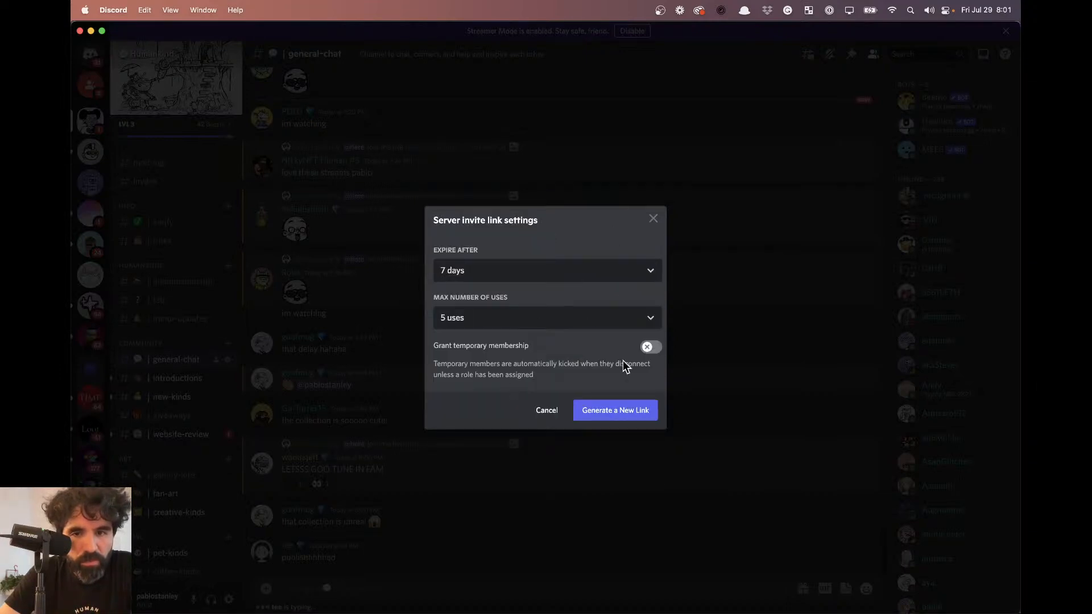
{"action": "left_click", "coordinate": [652, 347]}
{"action": "left_click", "coordinate": [625, 411]}
{"action": "left_click", "coordinate": [631, 413]}
Return to the YouTube live chat in Chrome and post the copied Discord invite link as a message.
{"action": "key", "text": "super+Tab"}
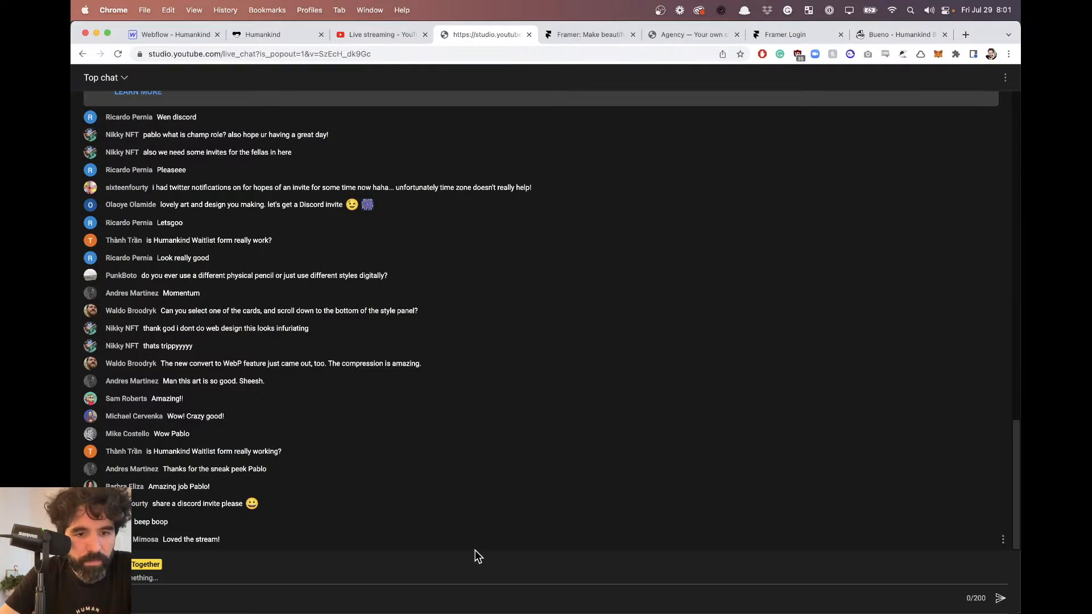
{"action": "left_click", "coordinate": [377, 572]}
{"action": "key", "text": "super+v"}
{"action": "key", "text": "Return"}
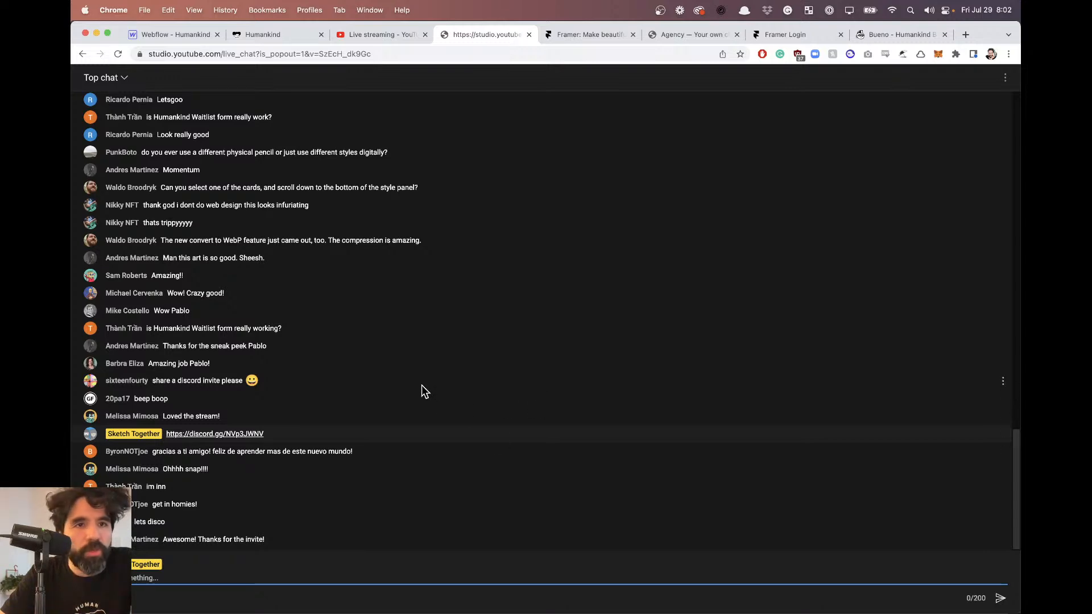
Switch to OBS to reach the live stream's controls.
{"action": "key", "text": "super+Tab"}
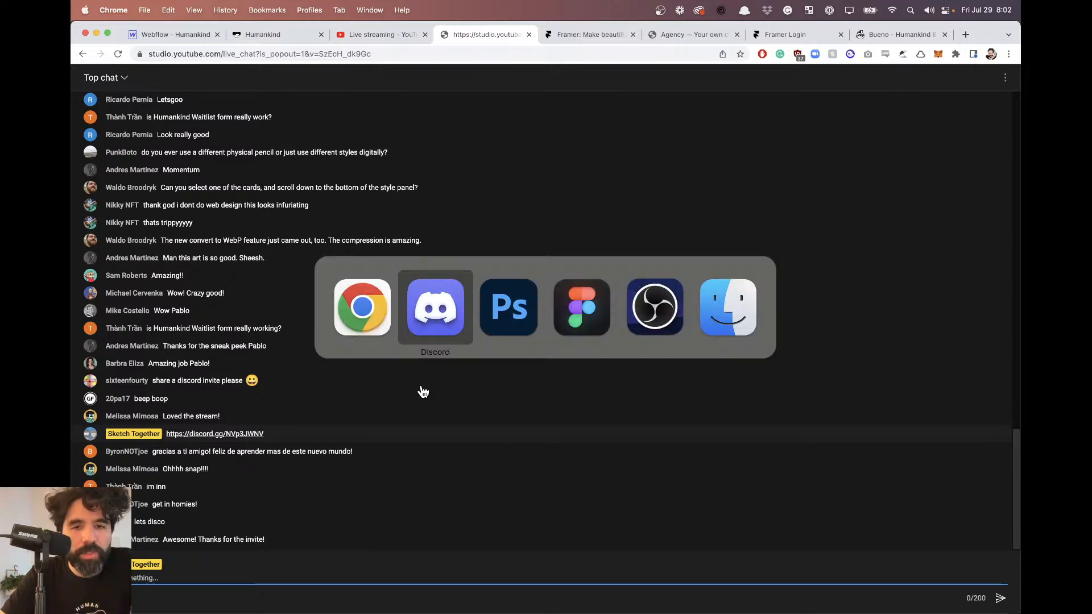
{"action": "key", "text": "super+Tab"}
{"action": "key", "text": "super+Tab"}
{"action": "key", "text": "super+Tab"}
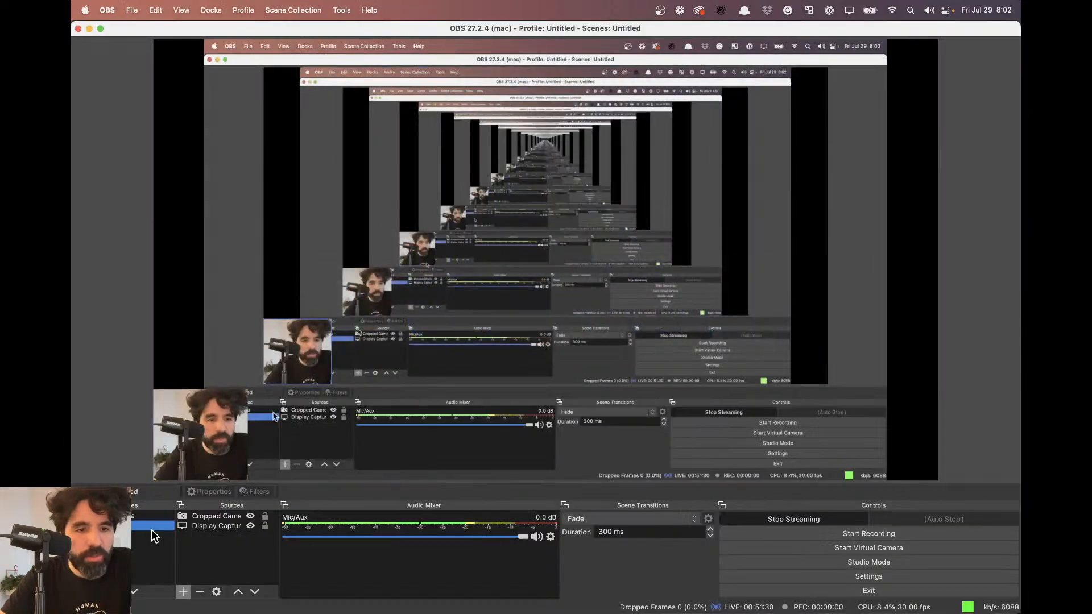